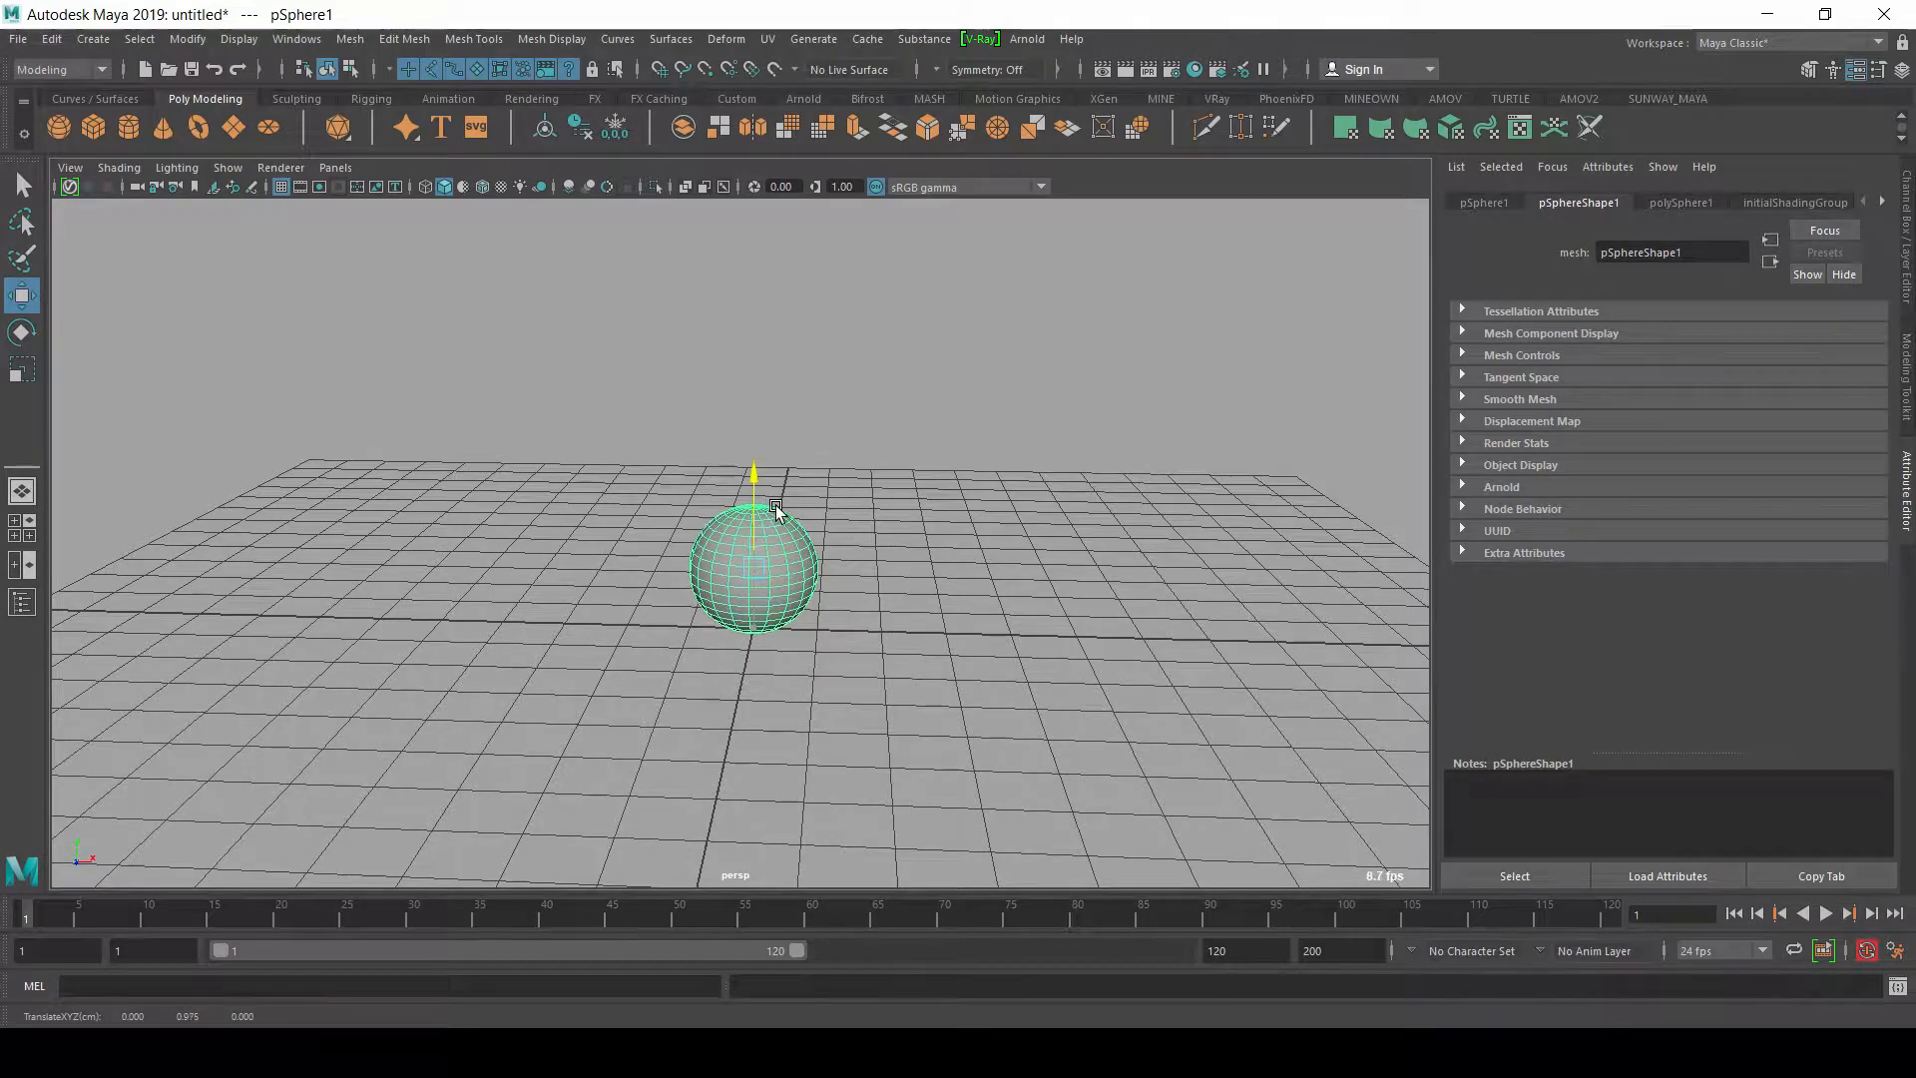
Step: Switch the perspective viewport to the front view, framed closely on the sphere
alt+drag(754, 634, 795, 615)
alt+right_drag(798, 618, 973, 644)
alt+drag(973, 643, 870, 535)
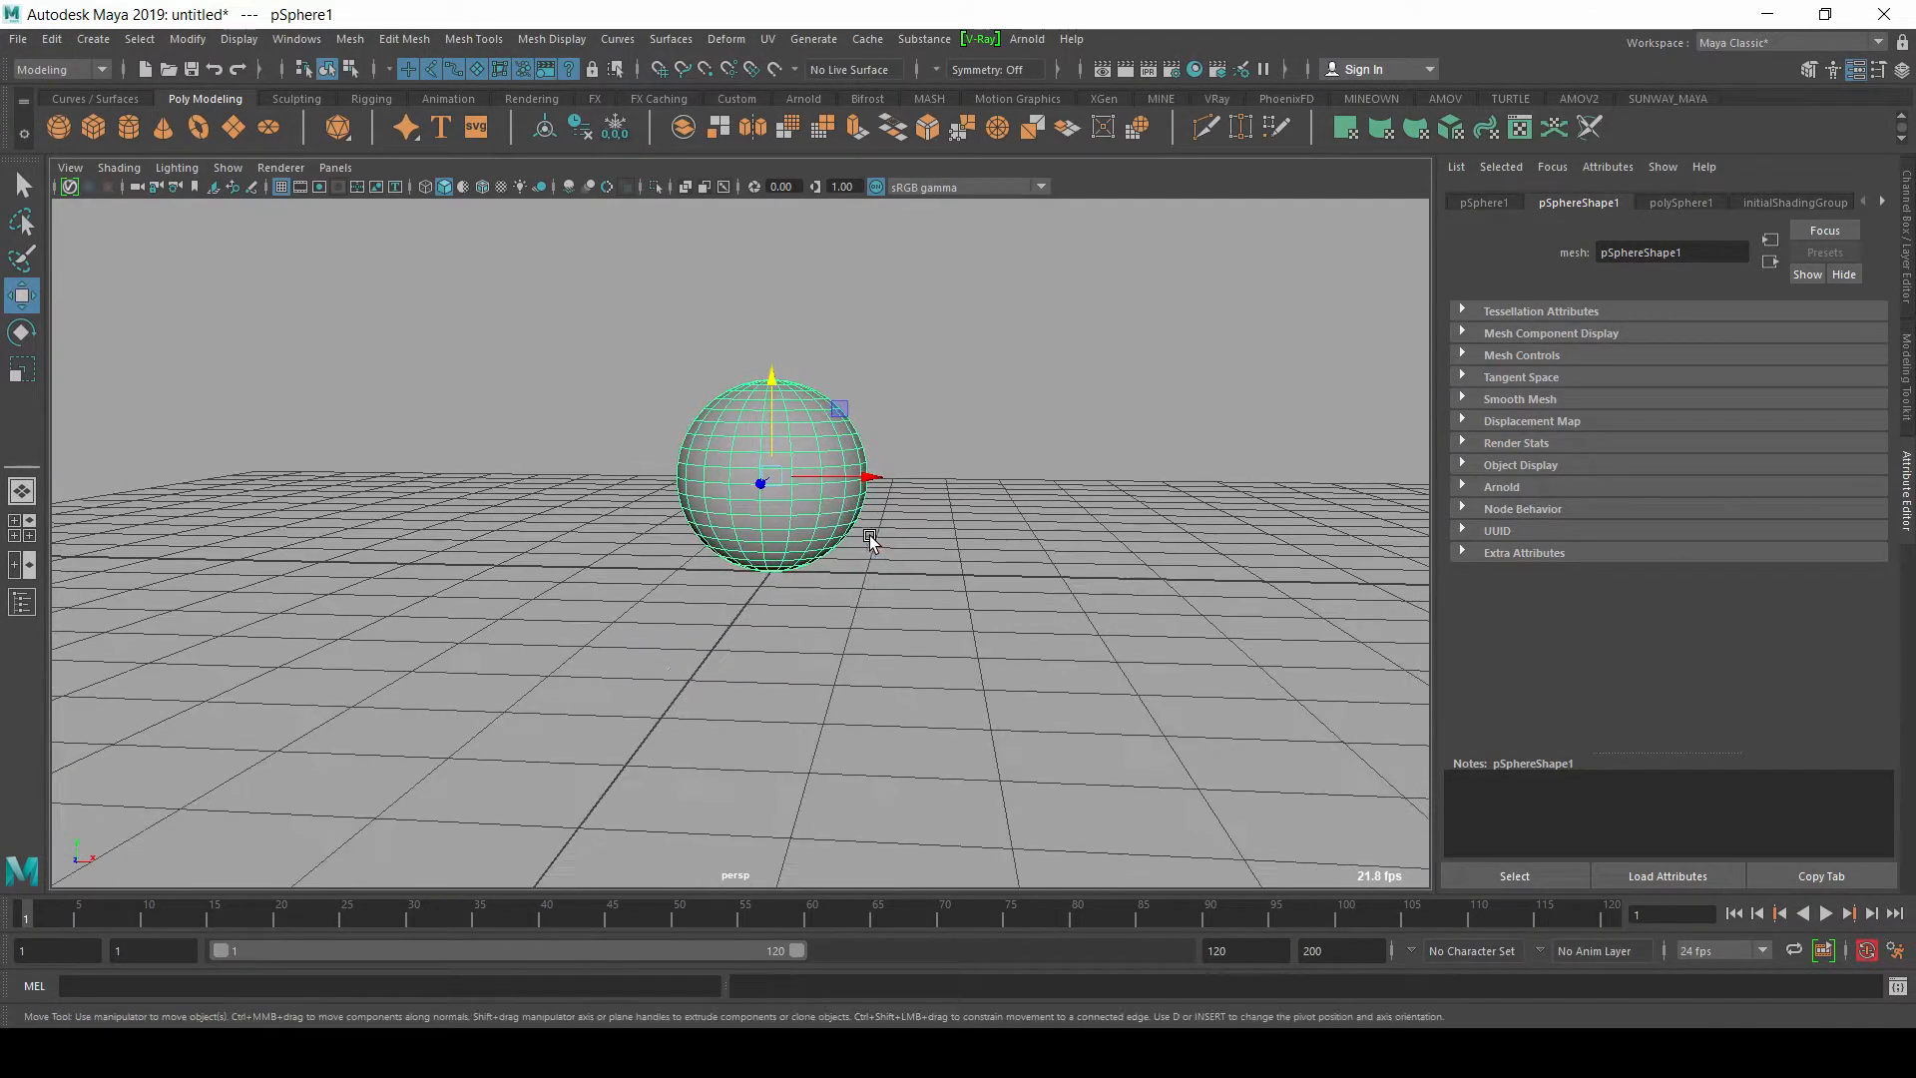
key(space)
click(815, 466)
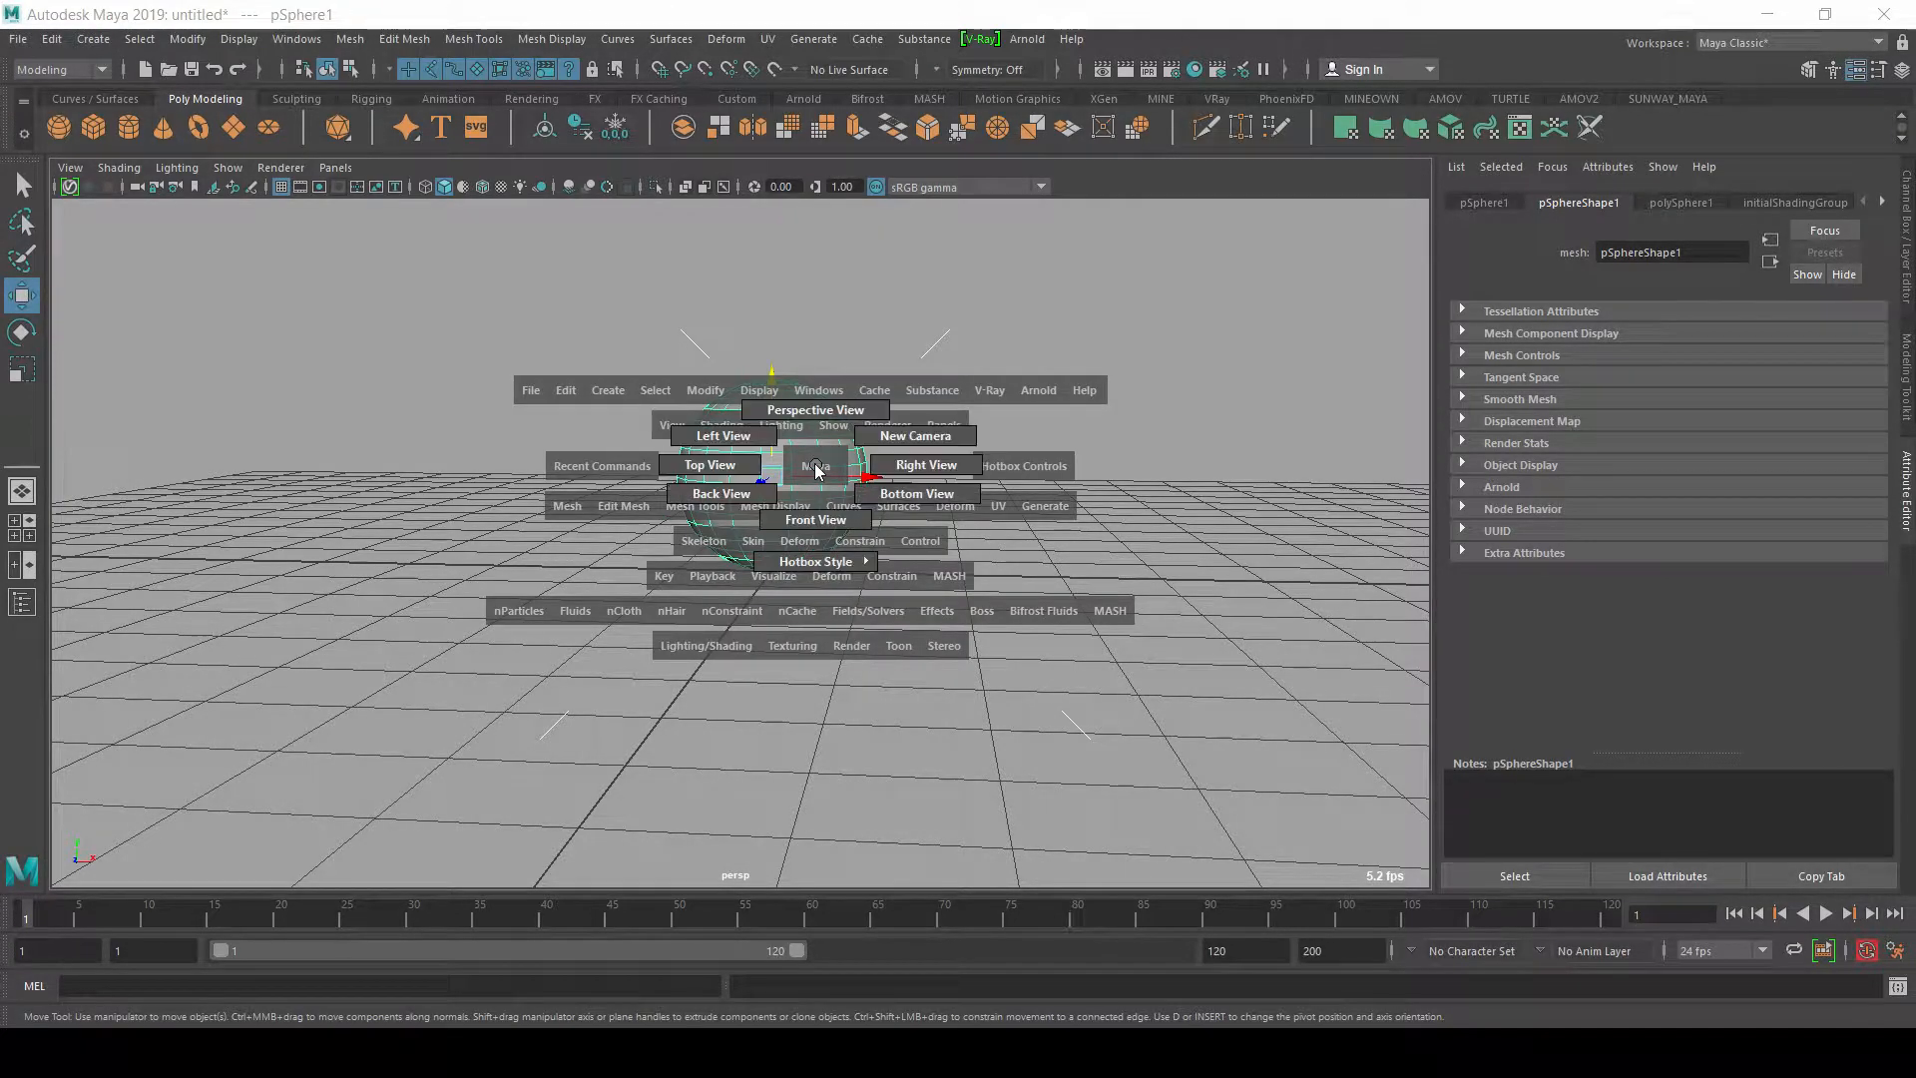
drag(816, 469, 799, 522)
scroll(872, 577, up, 3)
scroll(752, 492, up, 5)
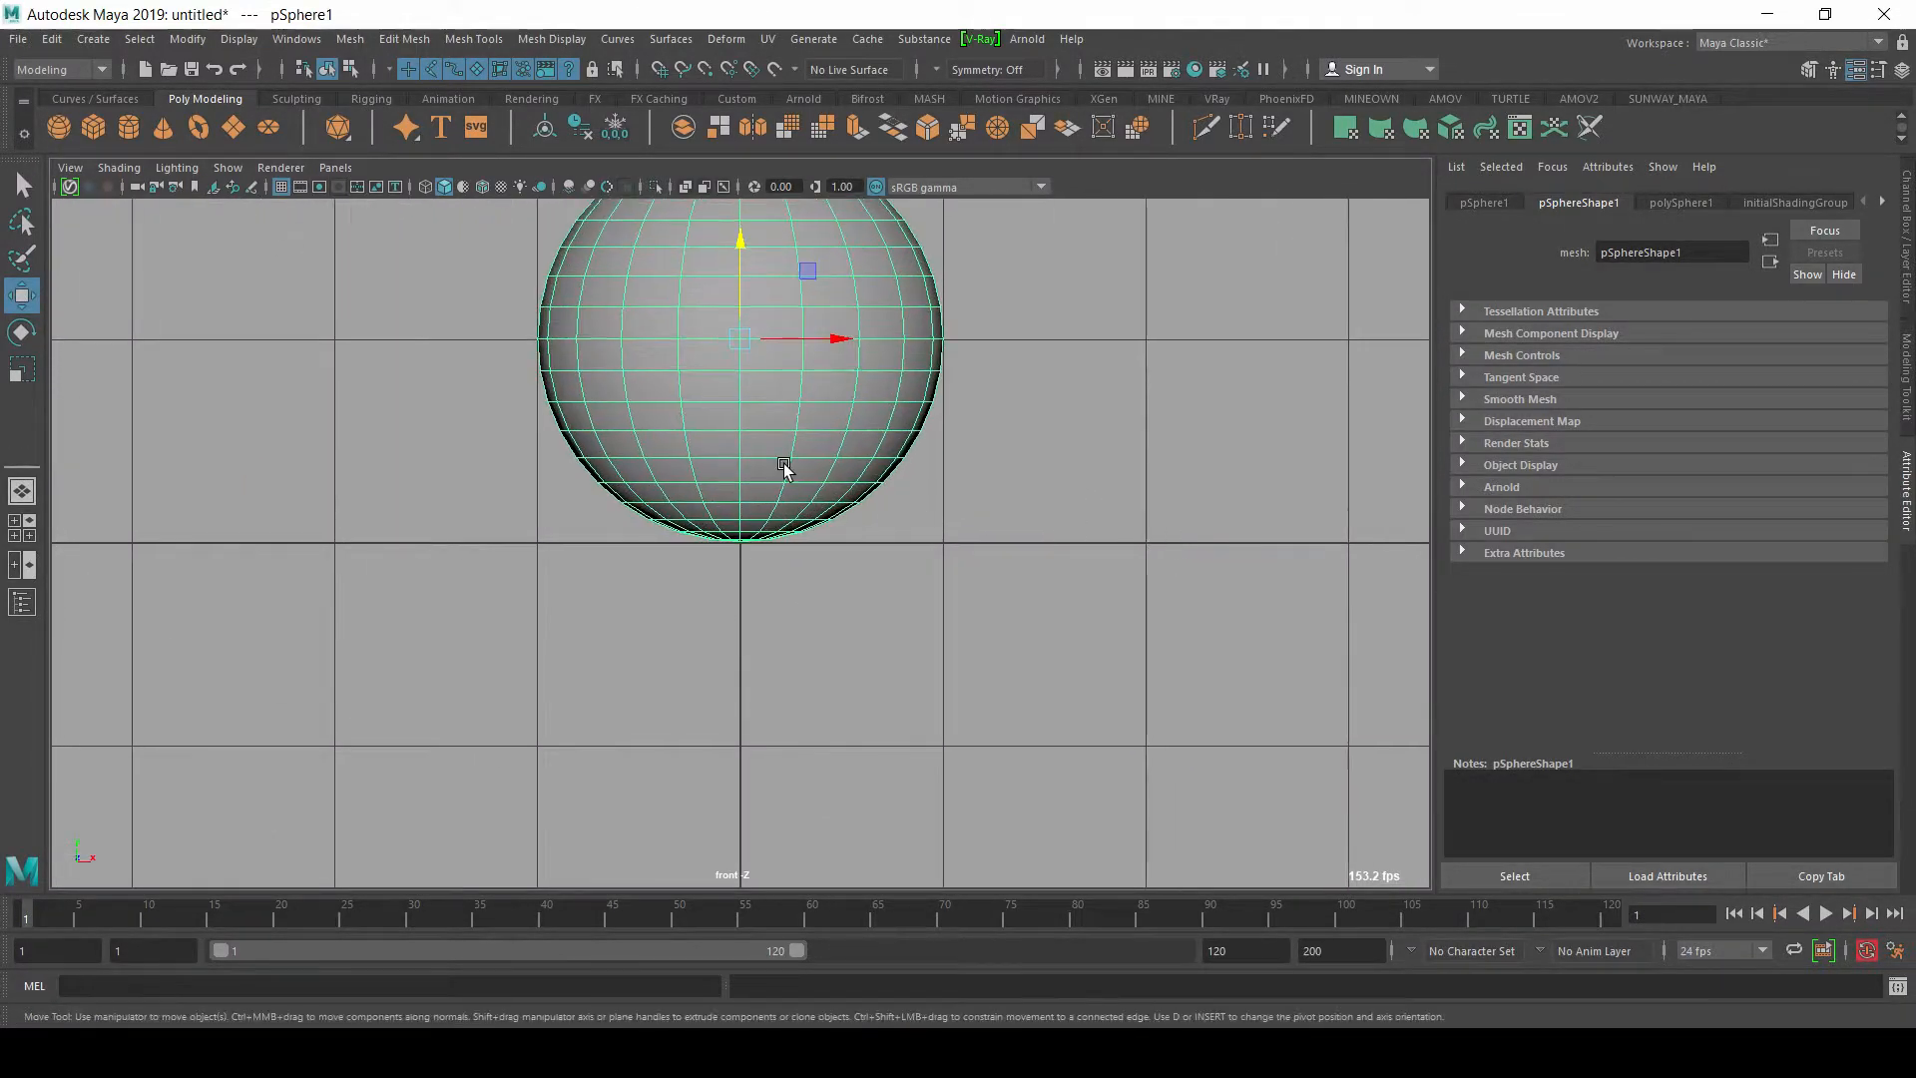
Step: Align the sphere's base with the ground line and set its Translate Y to exactly 1
drag(752, 377, 743, 380)
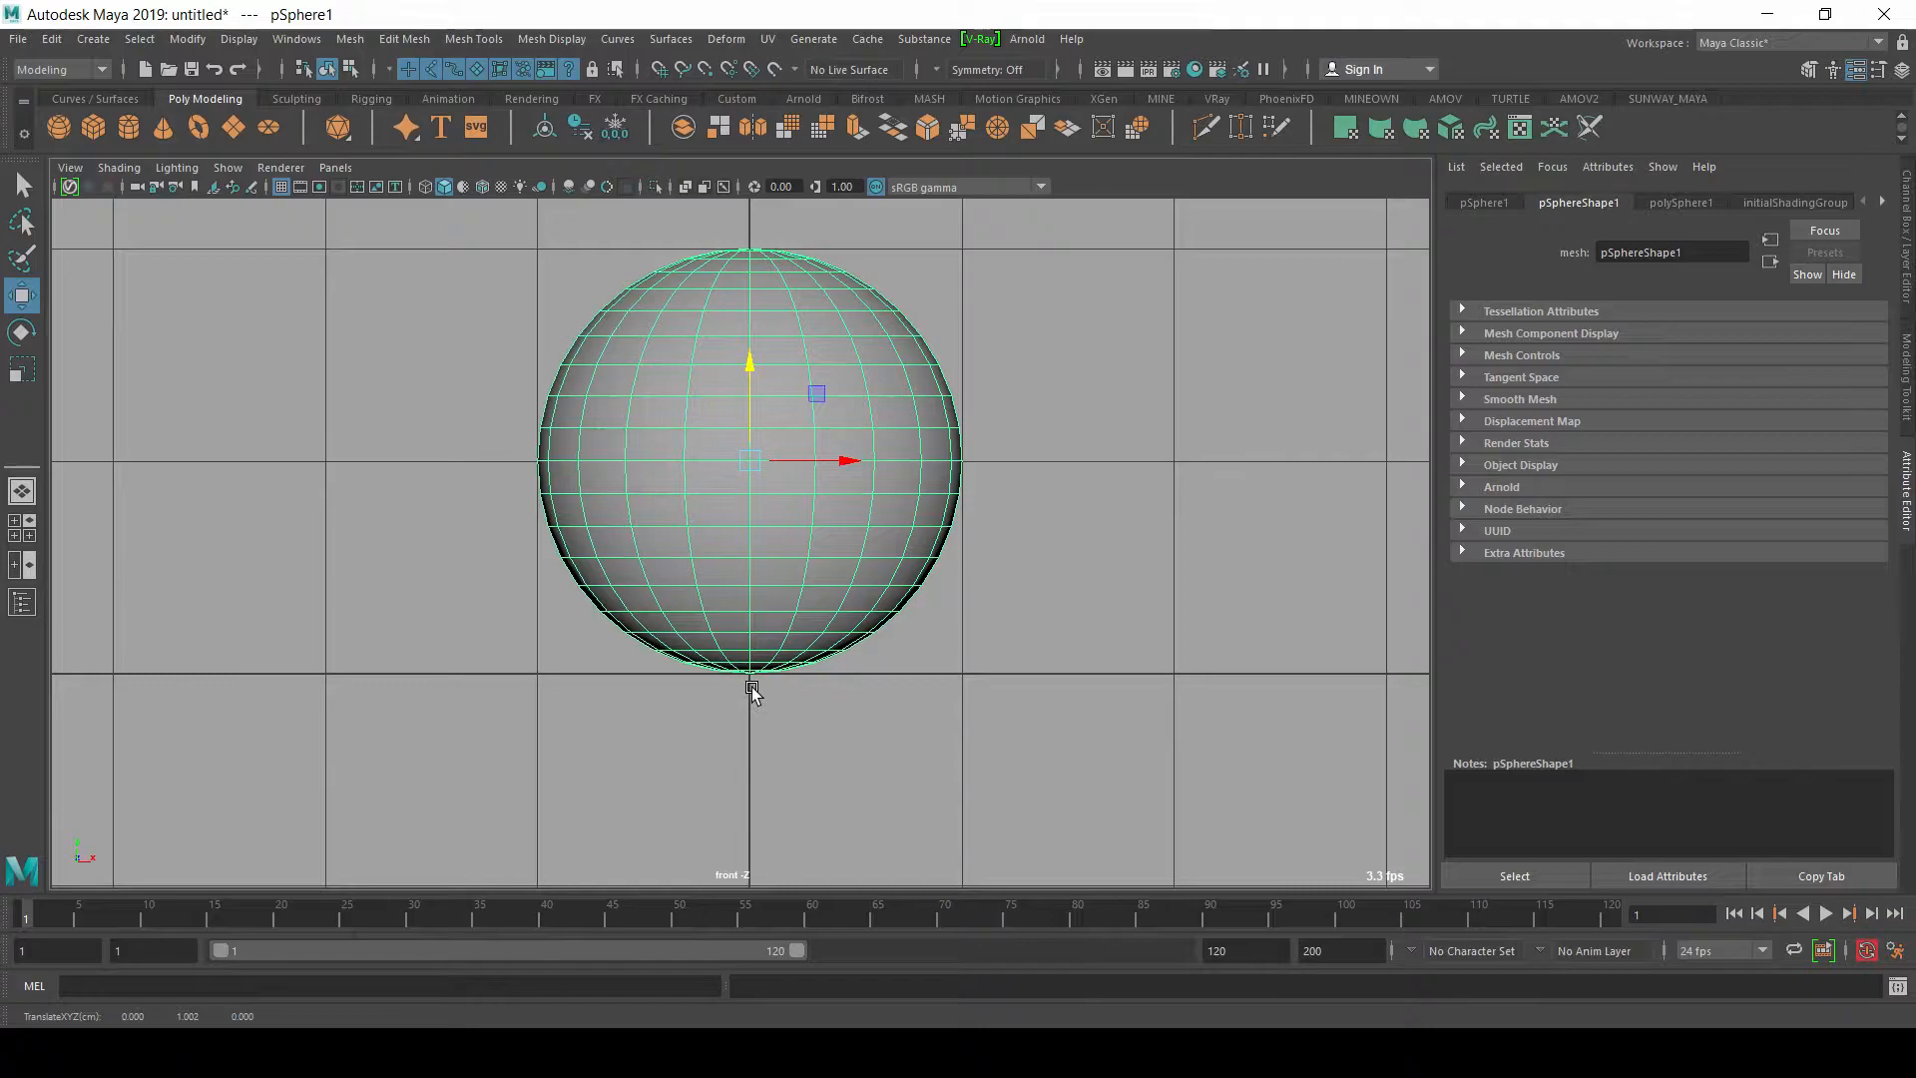
scroll(1117, 492, down, 5)
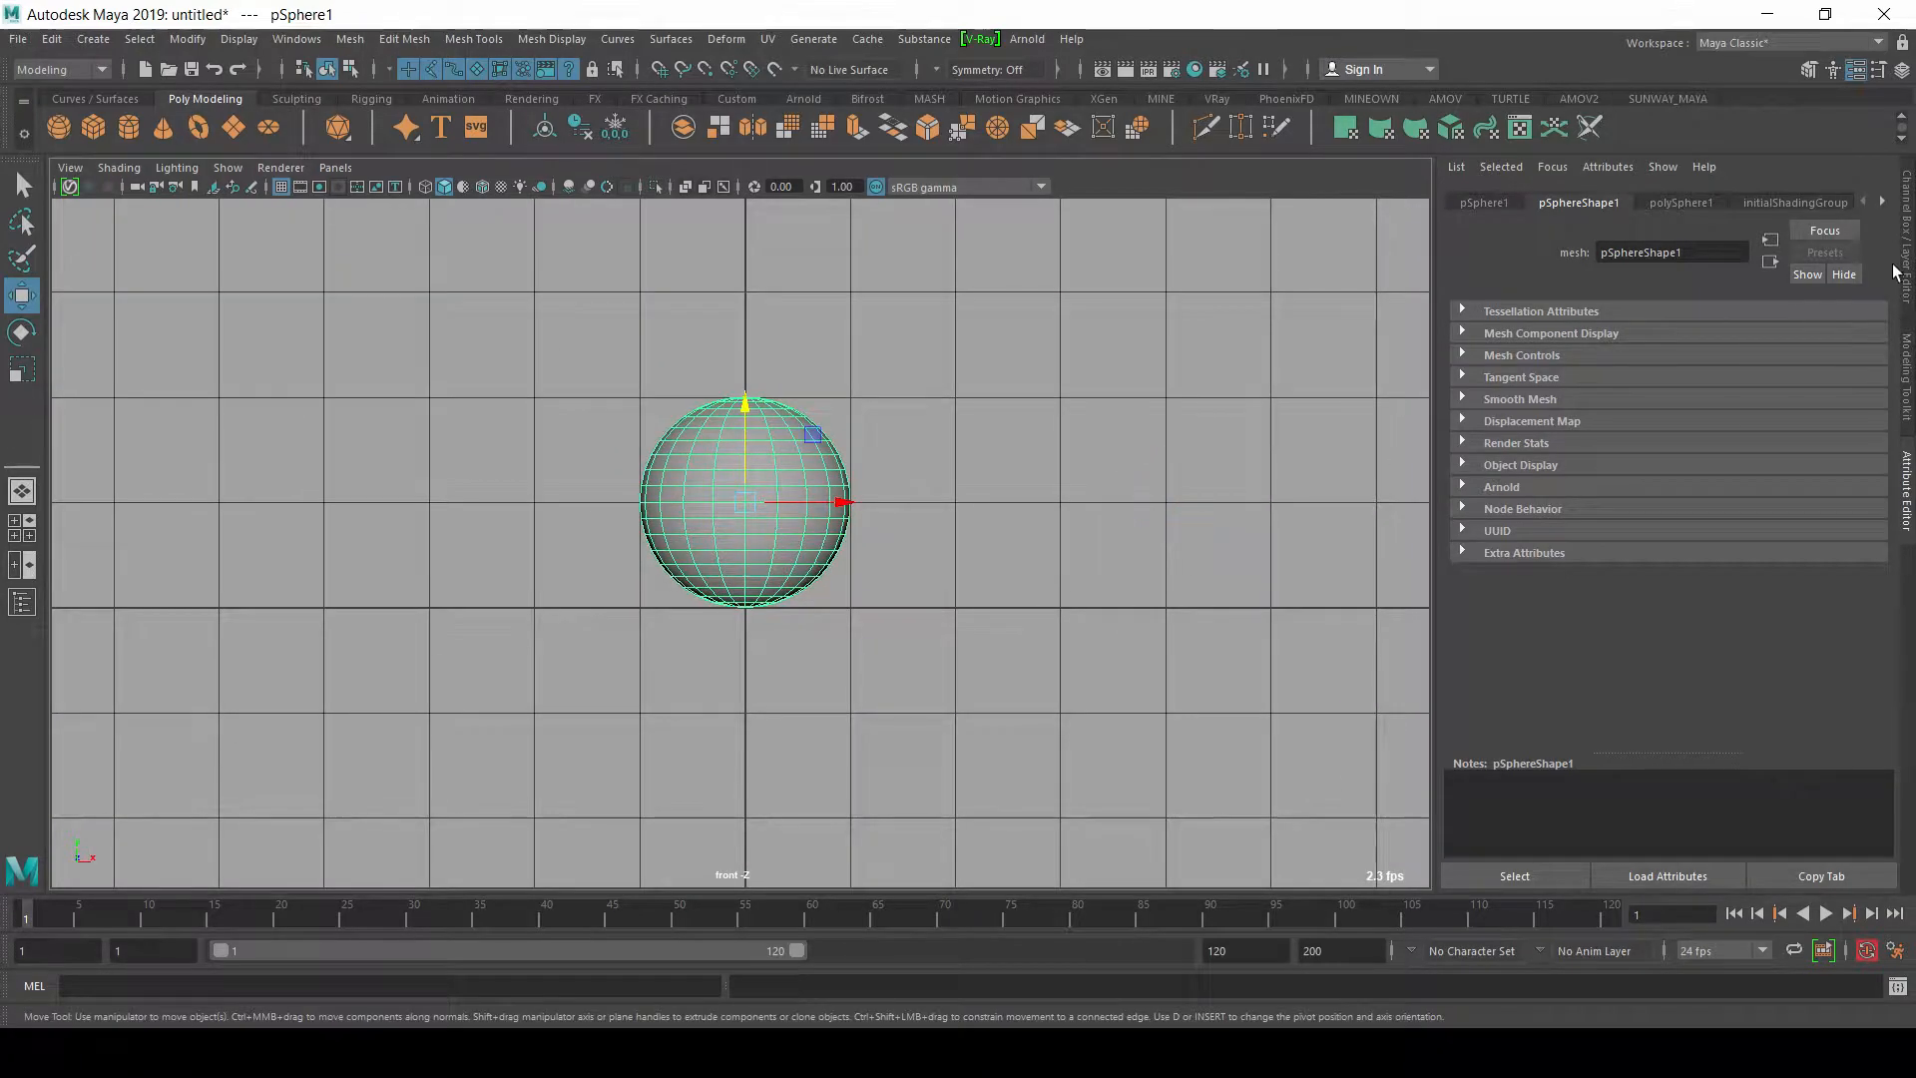
click(1909, 221)
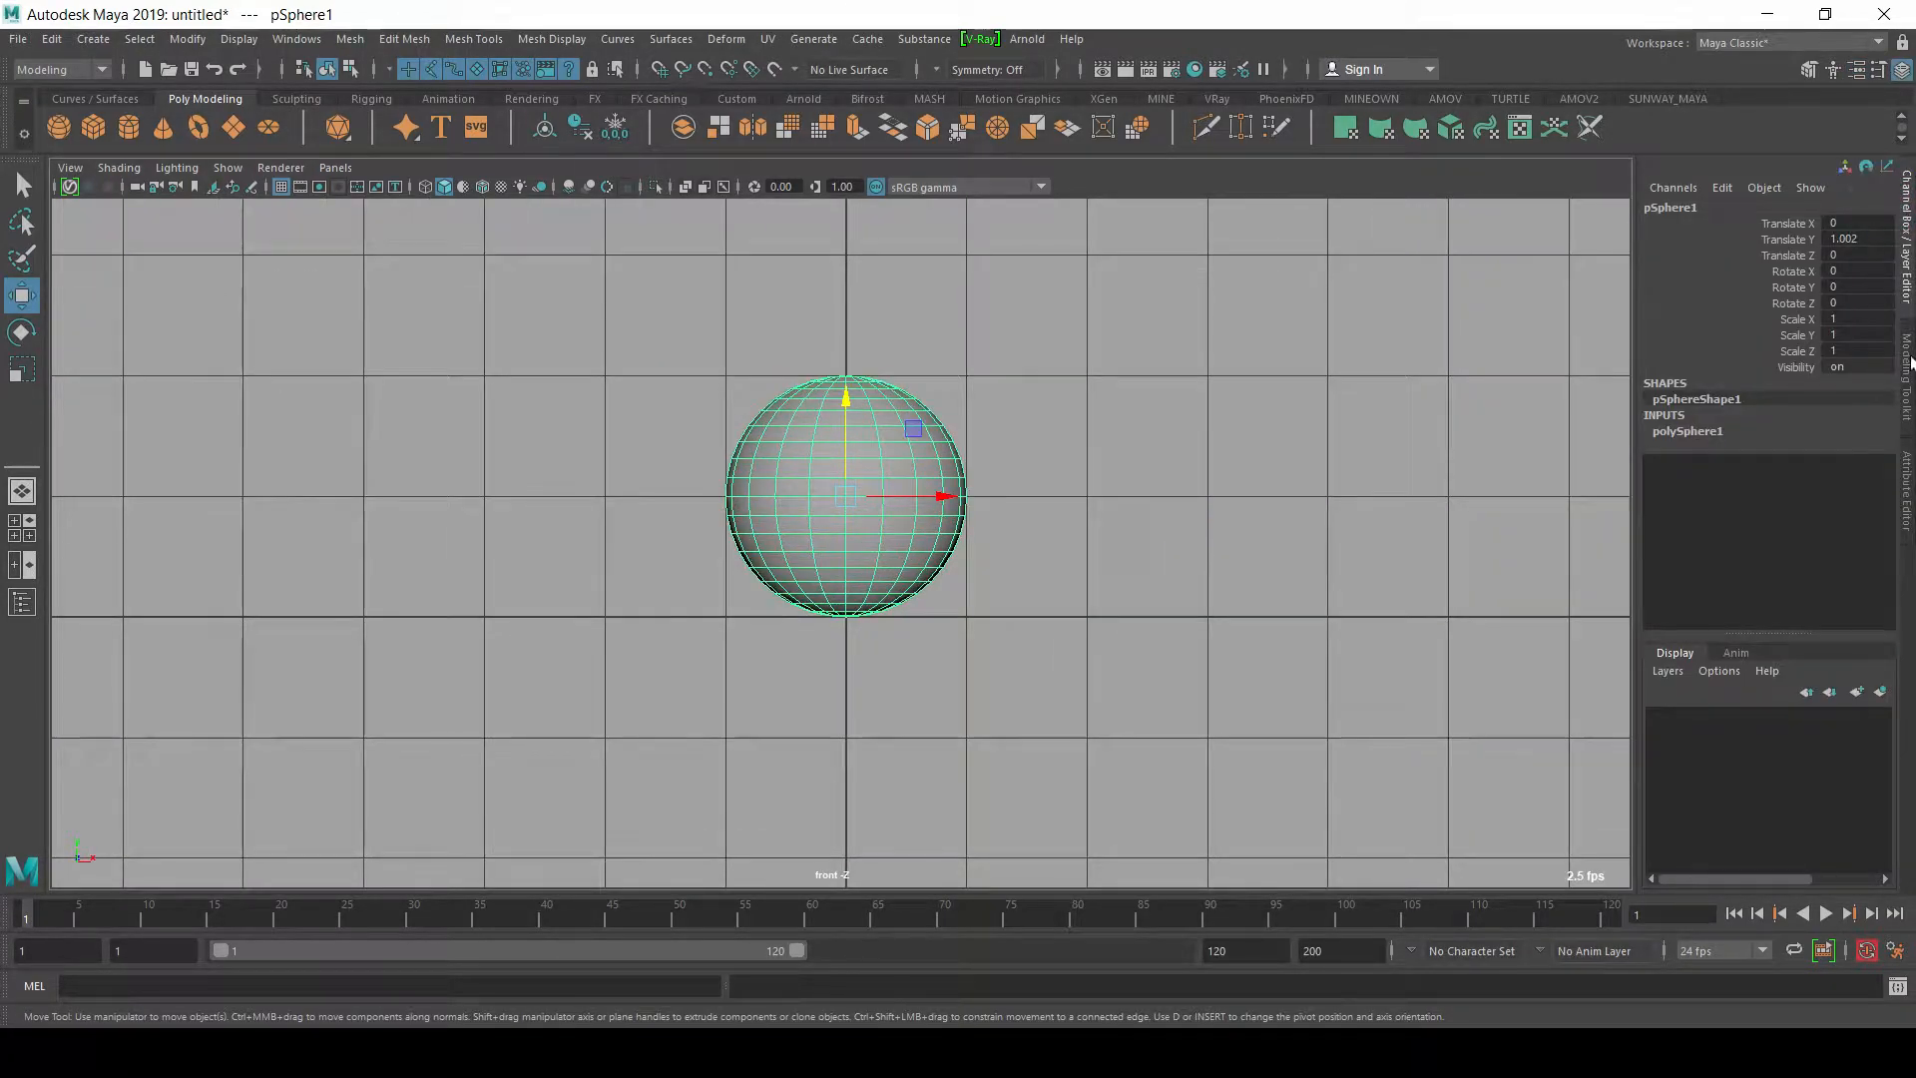
double_click(1862, 244)
Step: Set a keyframe on the sphere at frame 10 in its ground position
alt+right_drag(963, 487, 804, 519)
alt+middle_drag(972, 447, 940, 517)
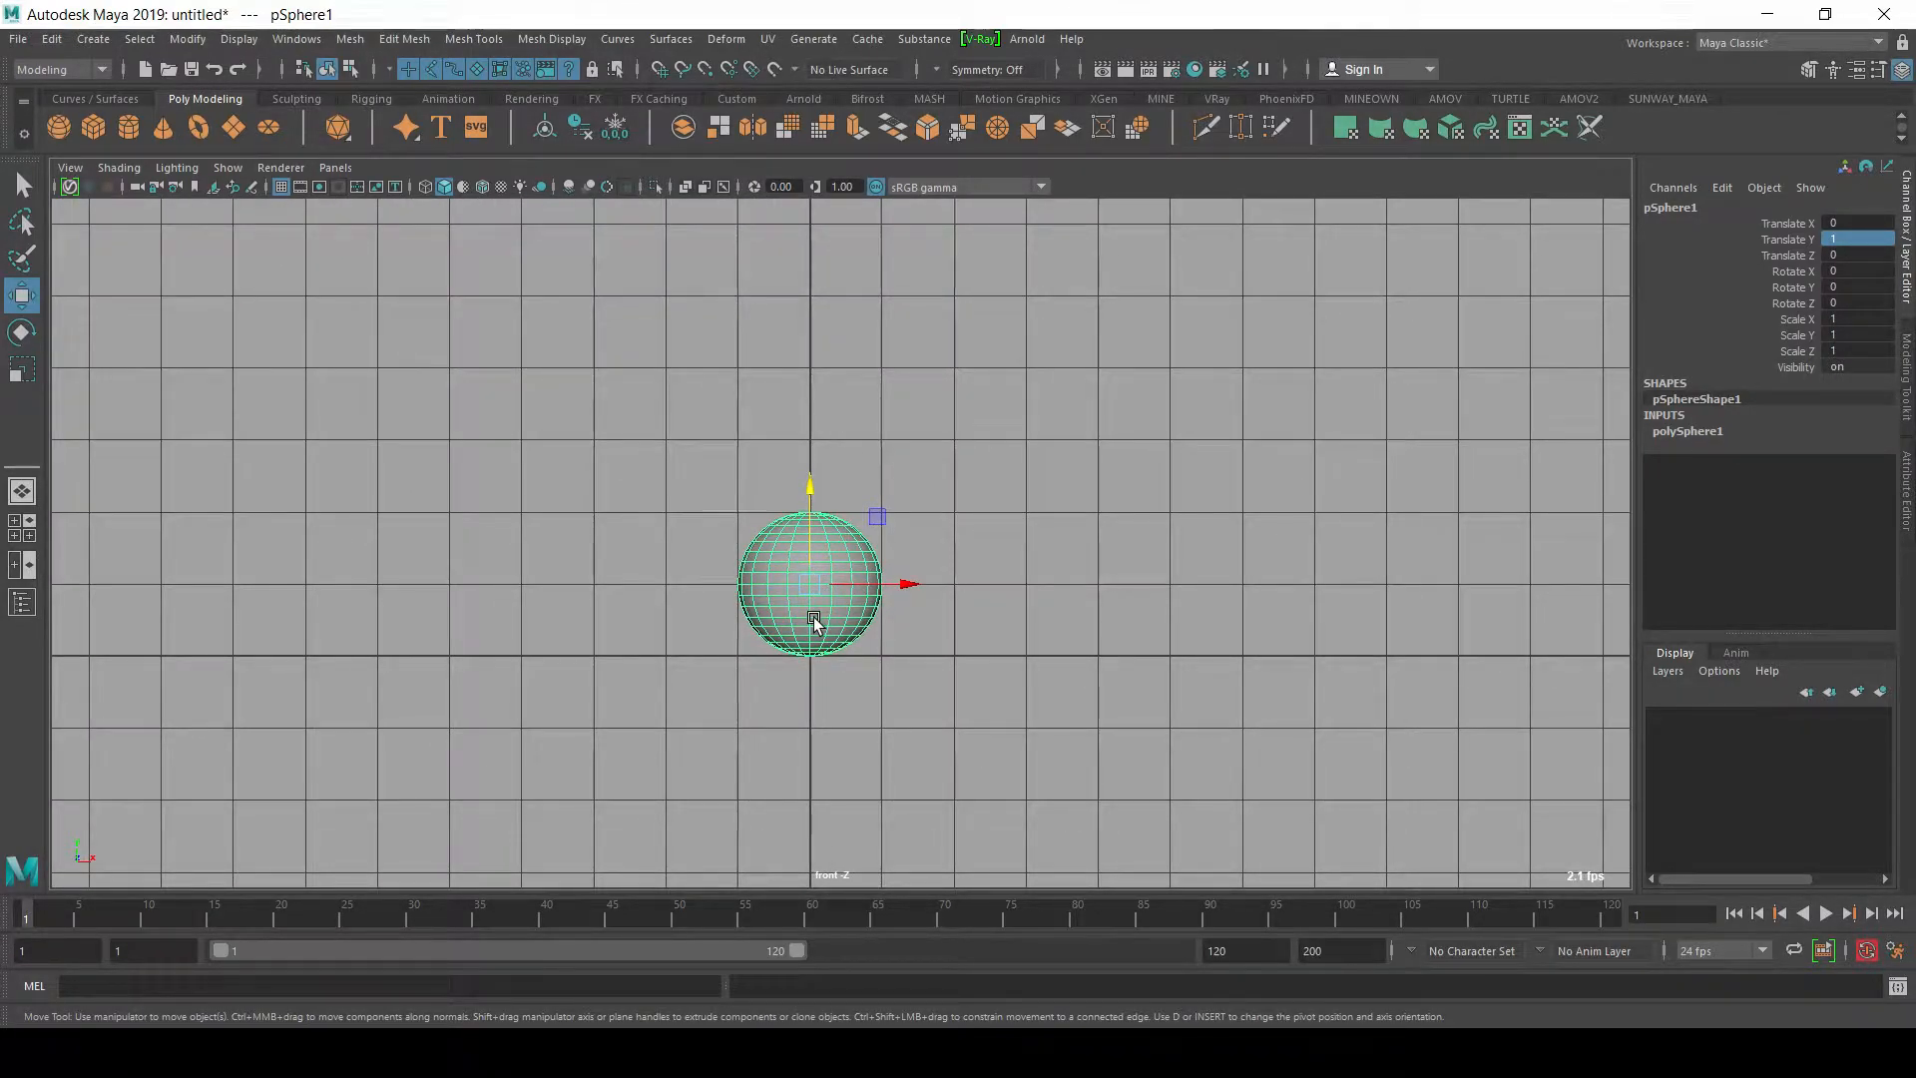
alt+right_drag(864, 629, 752, 518)
alt+middle_drag(752, 518, 643, 711)
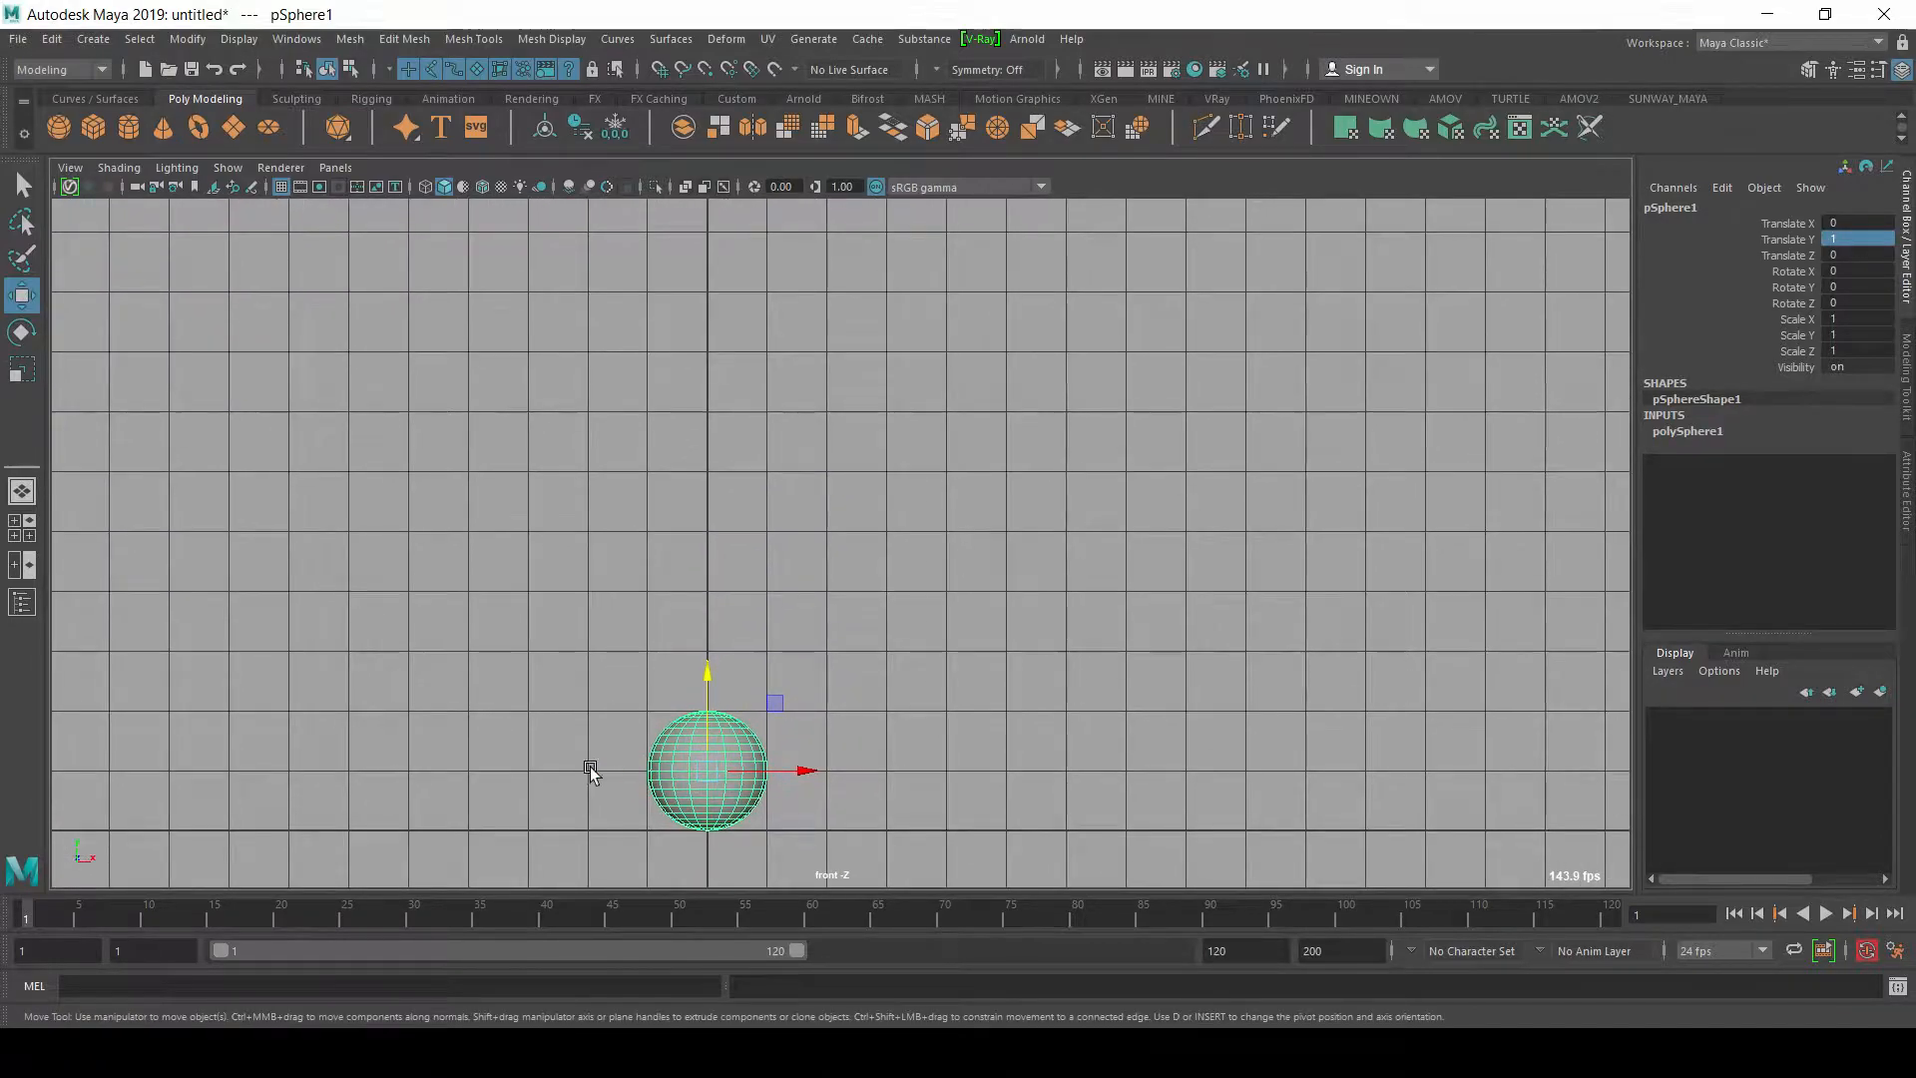
mouse_move(44, 912)
mouse_down()
mouse_move(207, 939)
mouse_move(151, 940)
mouse_up()
alt+right_drag(1351, 342, 1263, 389)
key(s)
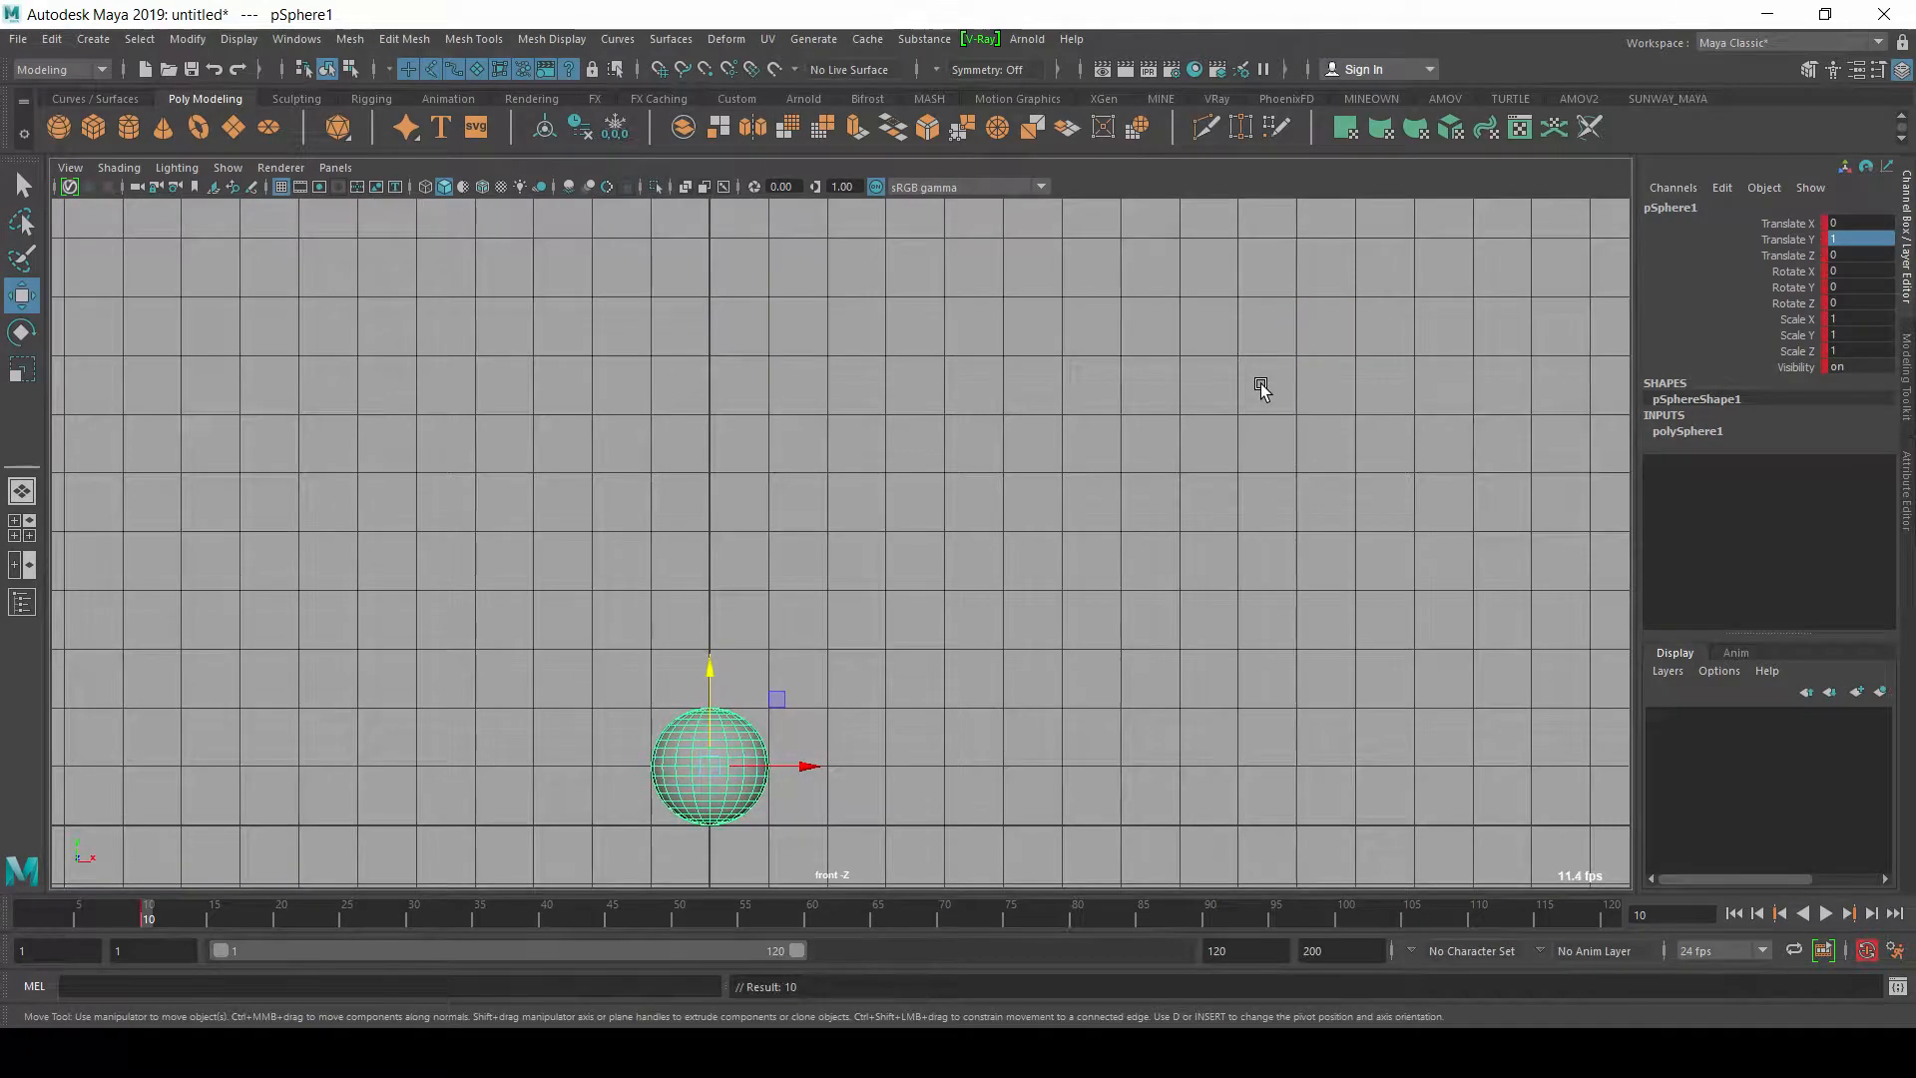
Step: At frame 1, raise the sphere to a Translate Y of about 8.878 and set a keyframe
drag(75, 928, 25, 923)
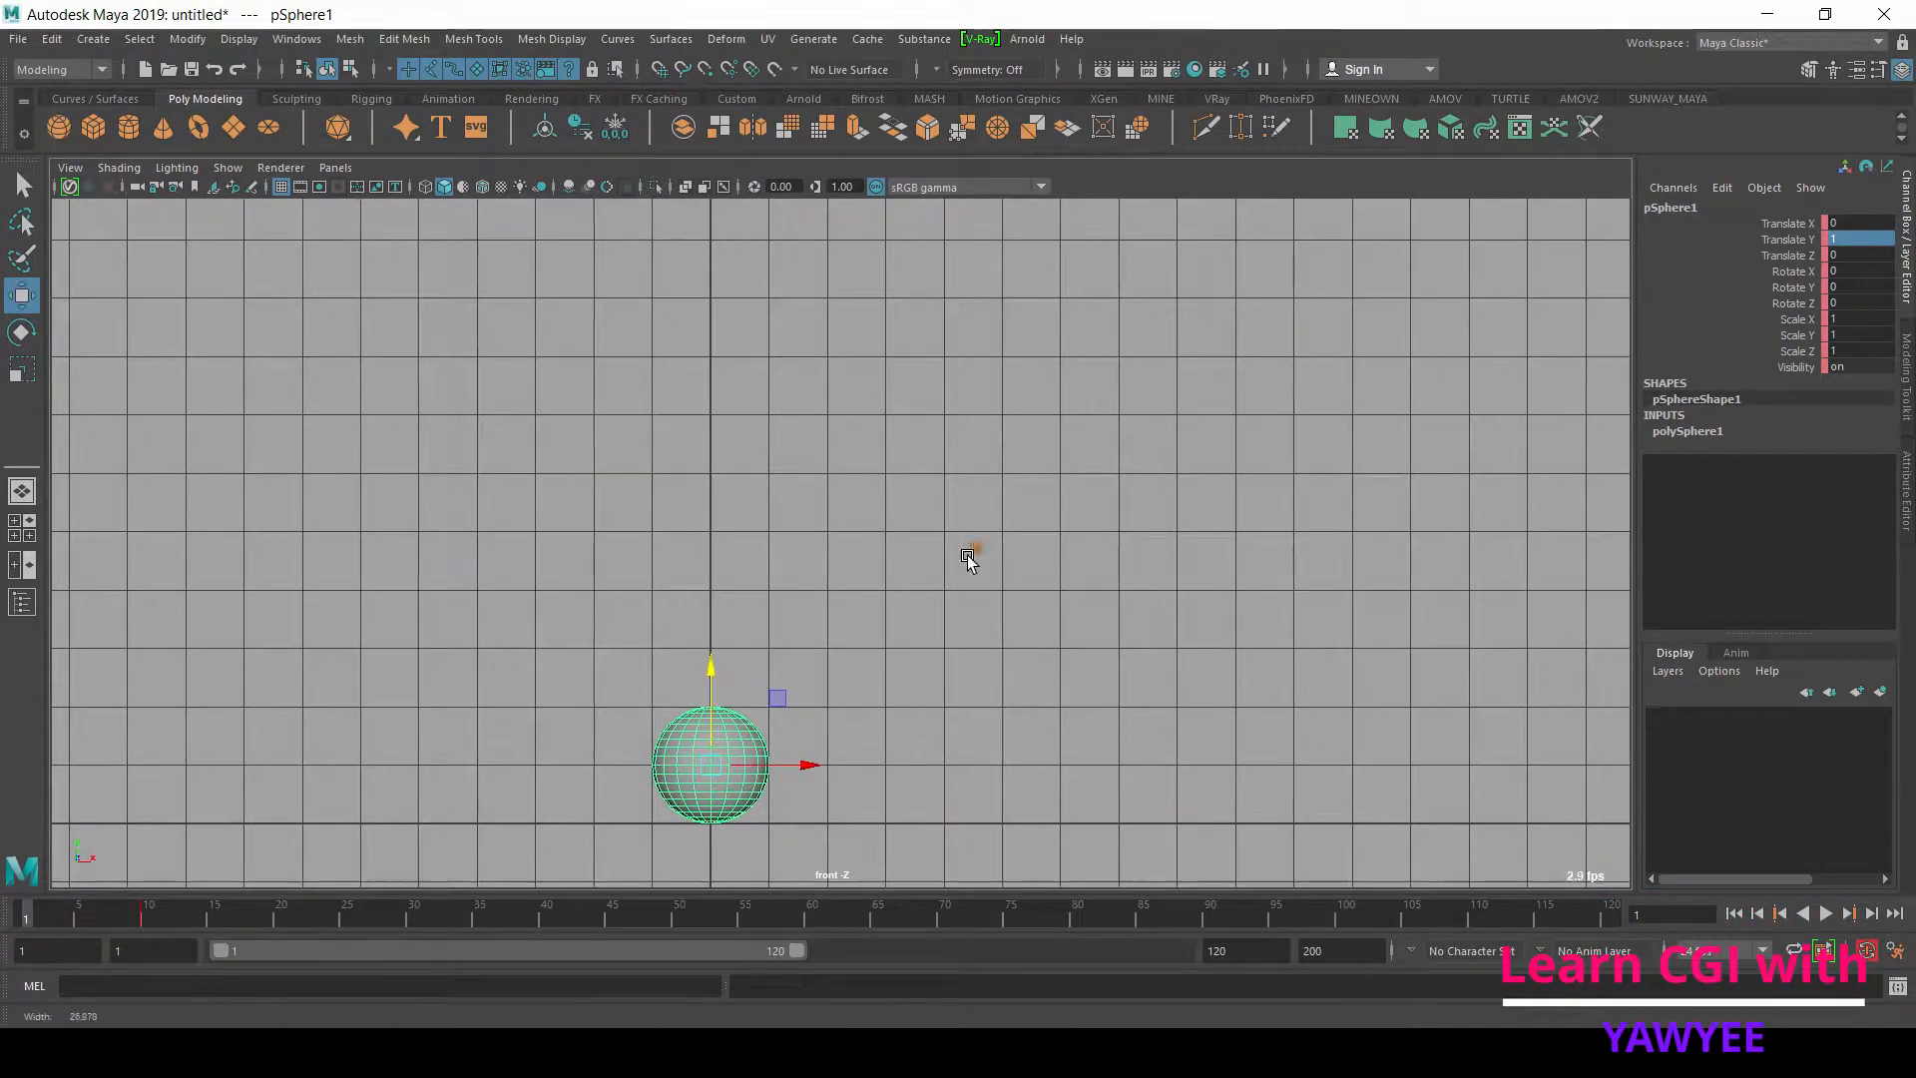
alt+right_drag(978, 554, 483, 586)
alt+right_drag(858, 529, 432, 486)
alt+middle_drag(751, 511, 735, 675)
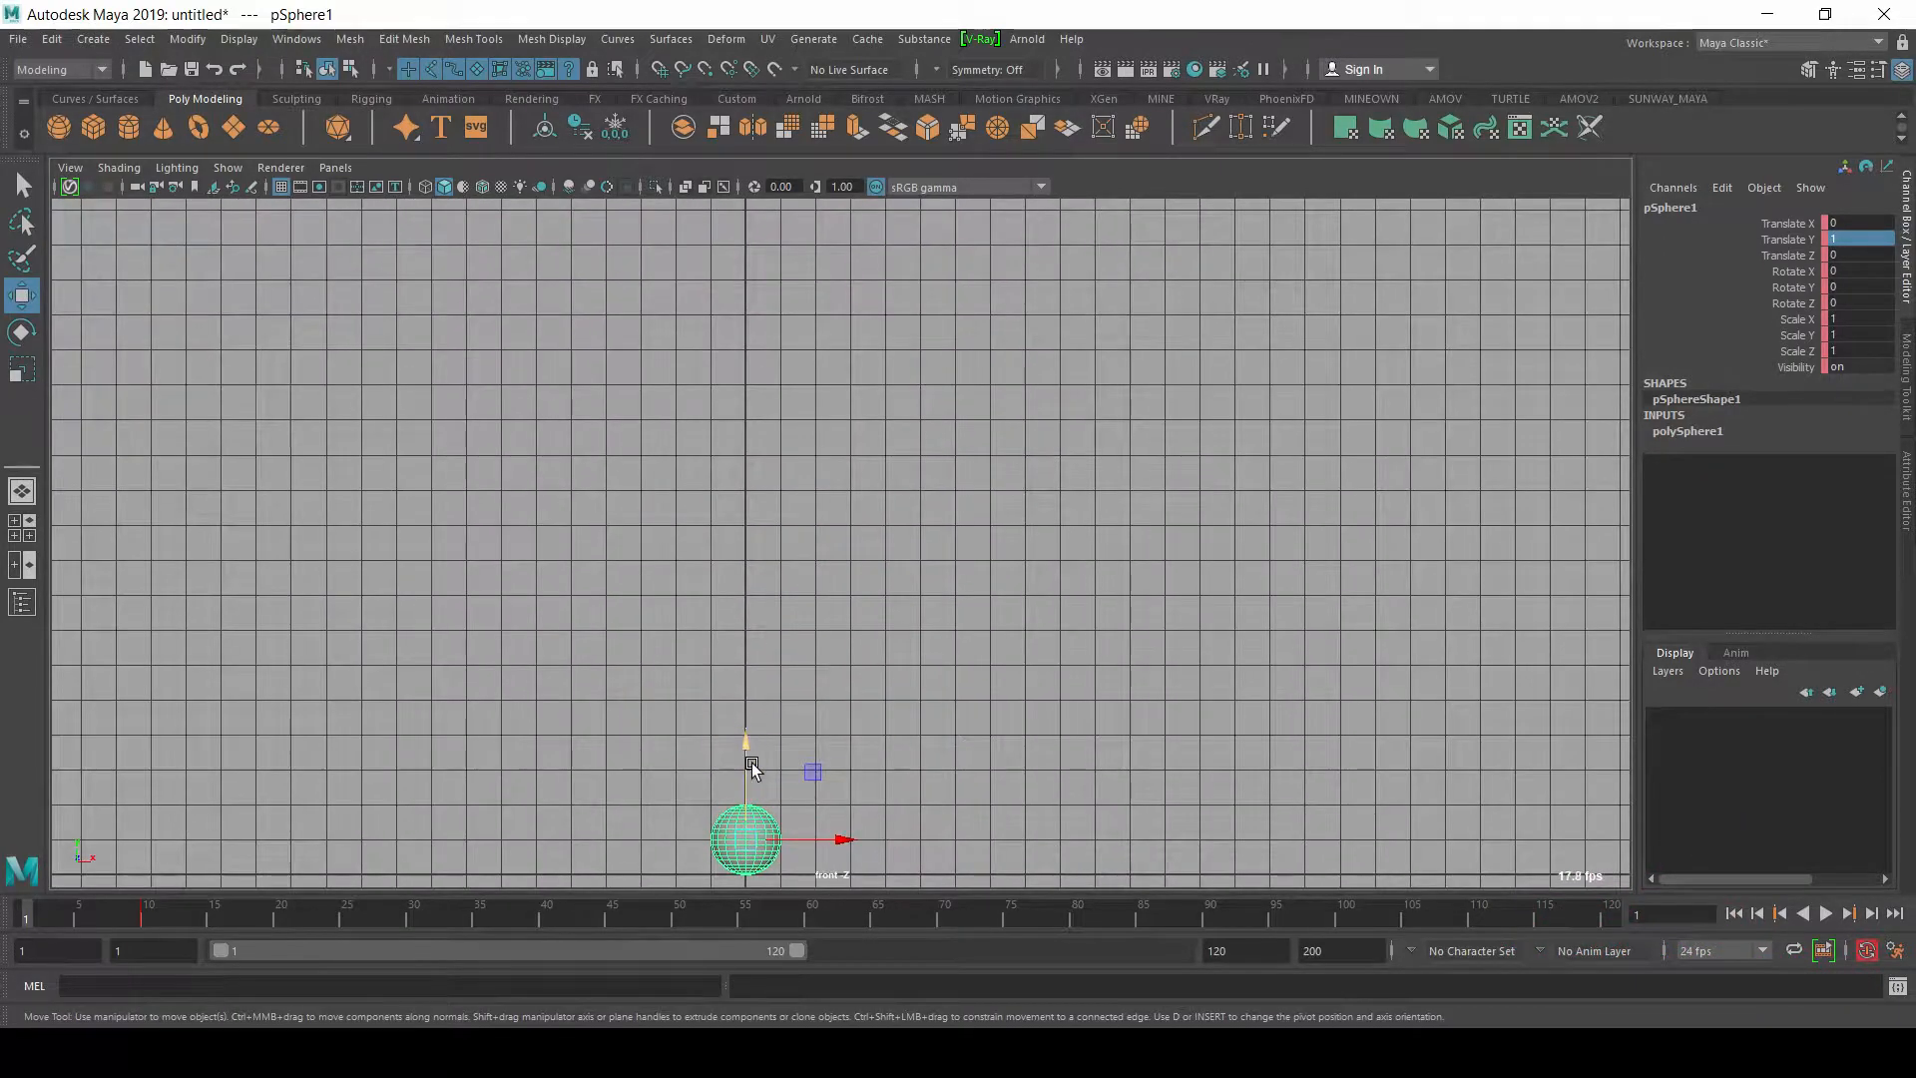
drag(750, 764, 811, 495)
alt+right_drag(944, 571, 979, 625)
alt+middle_drag(978, 625, 1060, 540)
key(s)
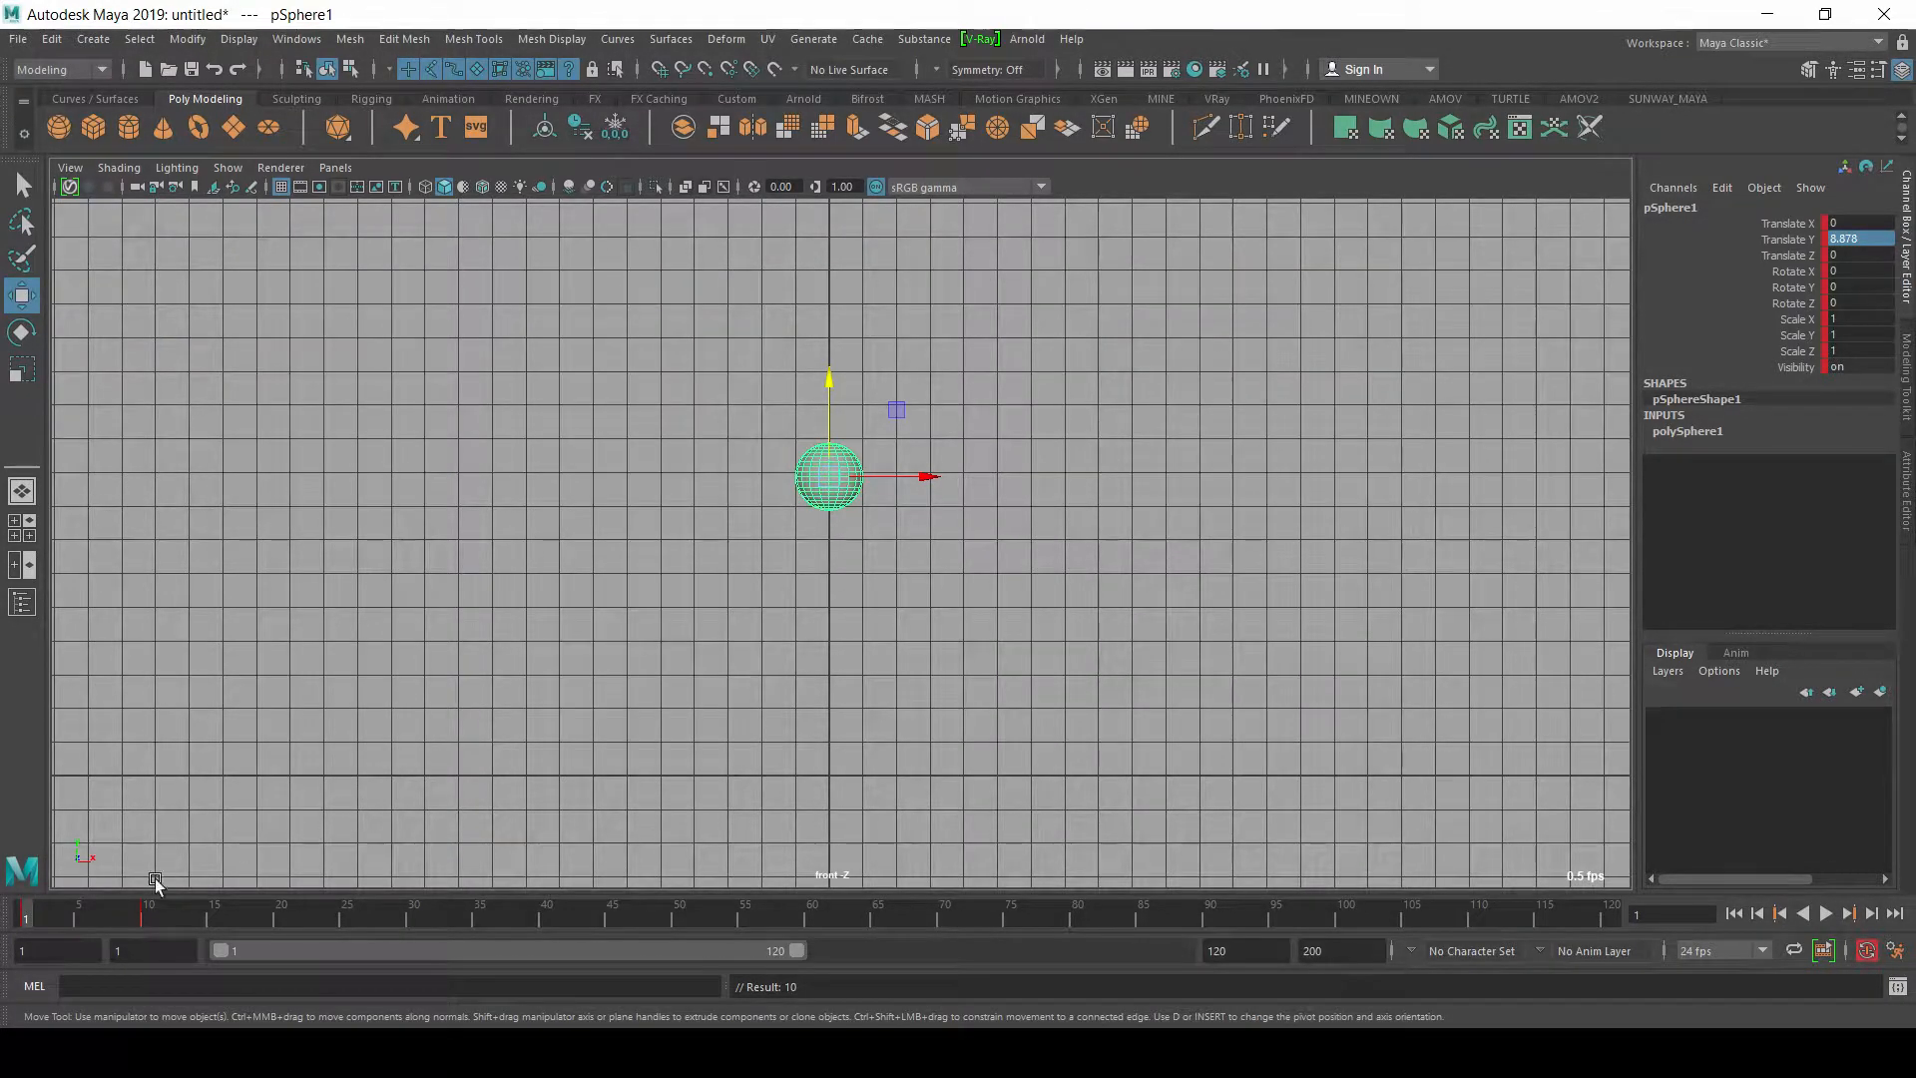
Step: At frame 18, raise the sphere to a Translate Y of about 6.57, comparing it with the starting height
key(alt+v)
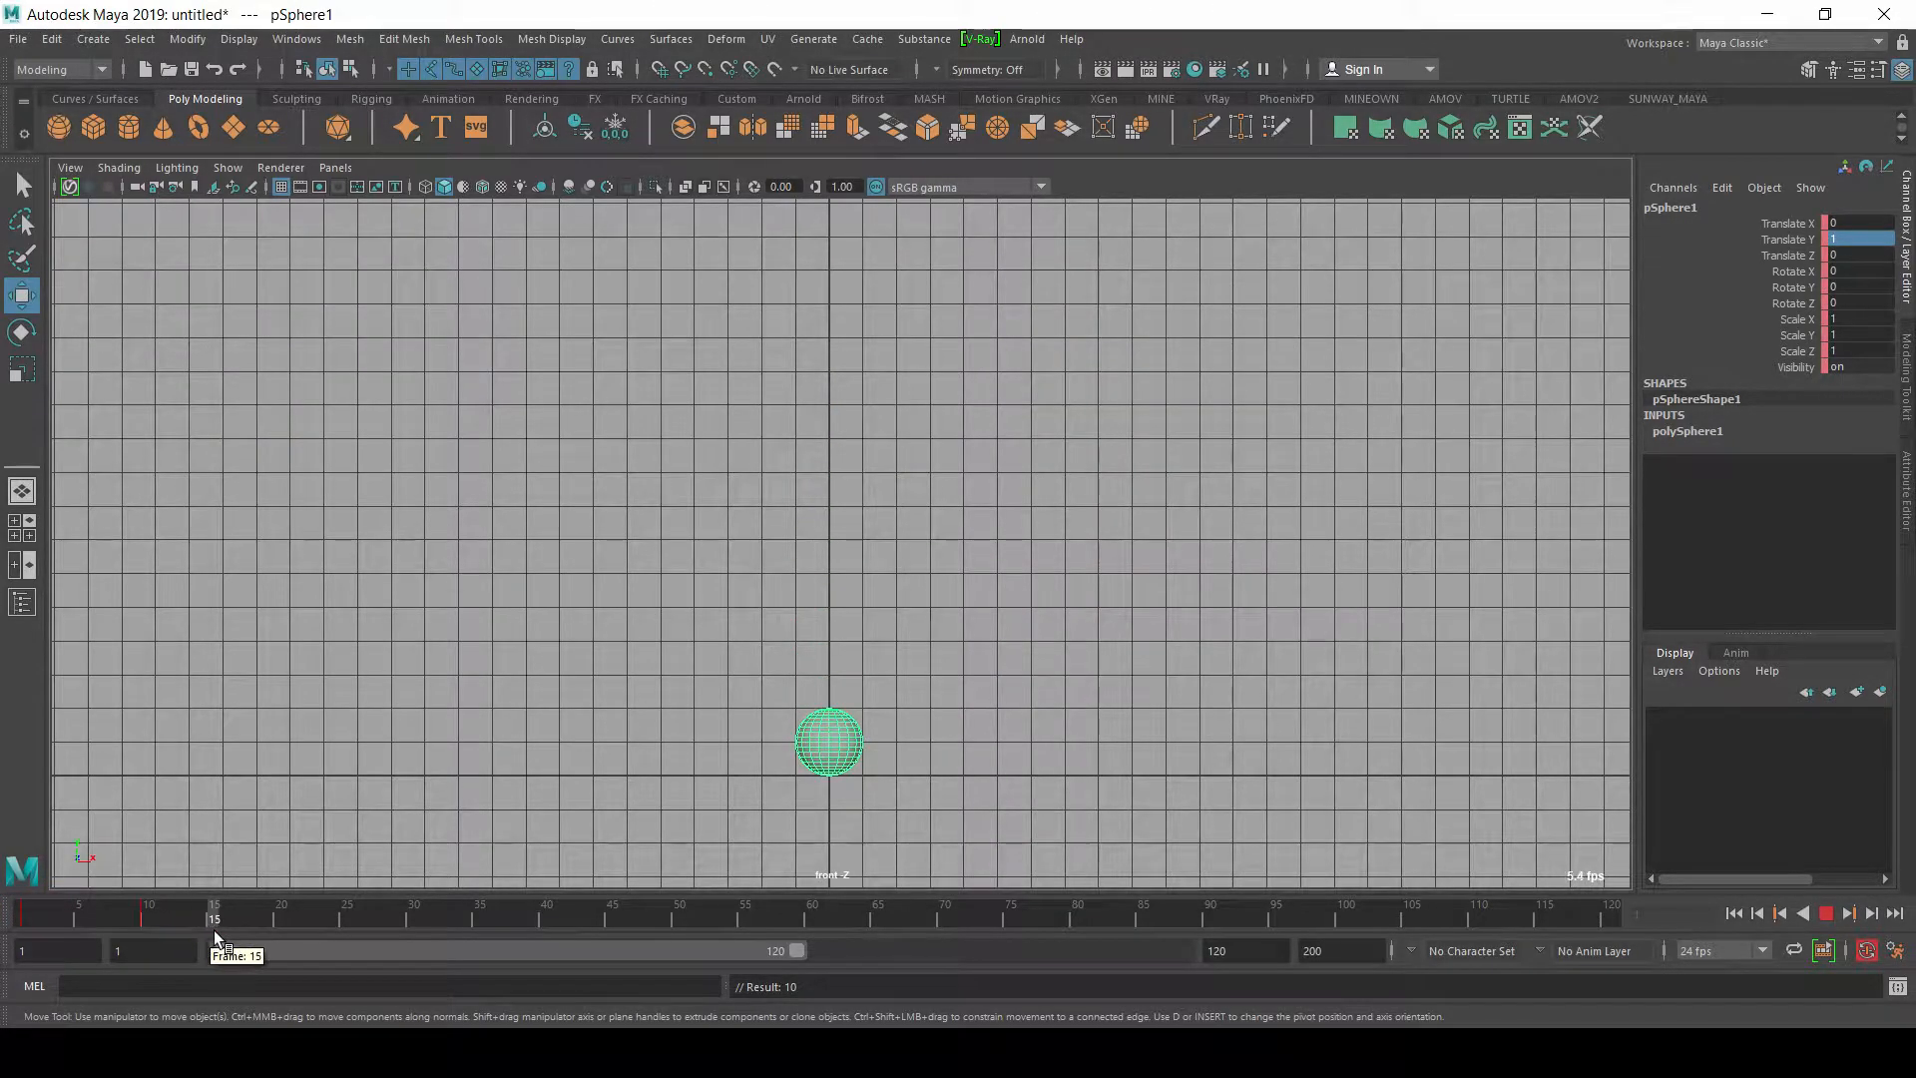
drag(243, 938, 255, 938)
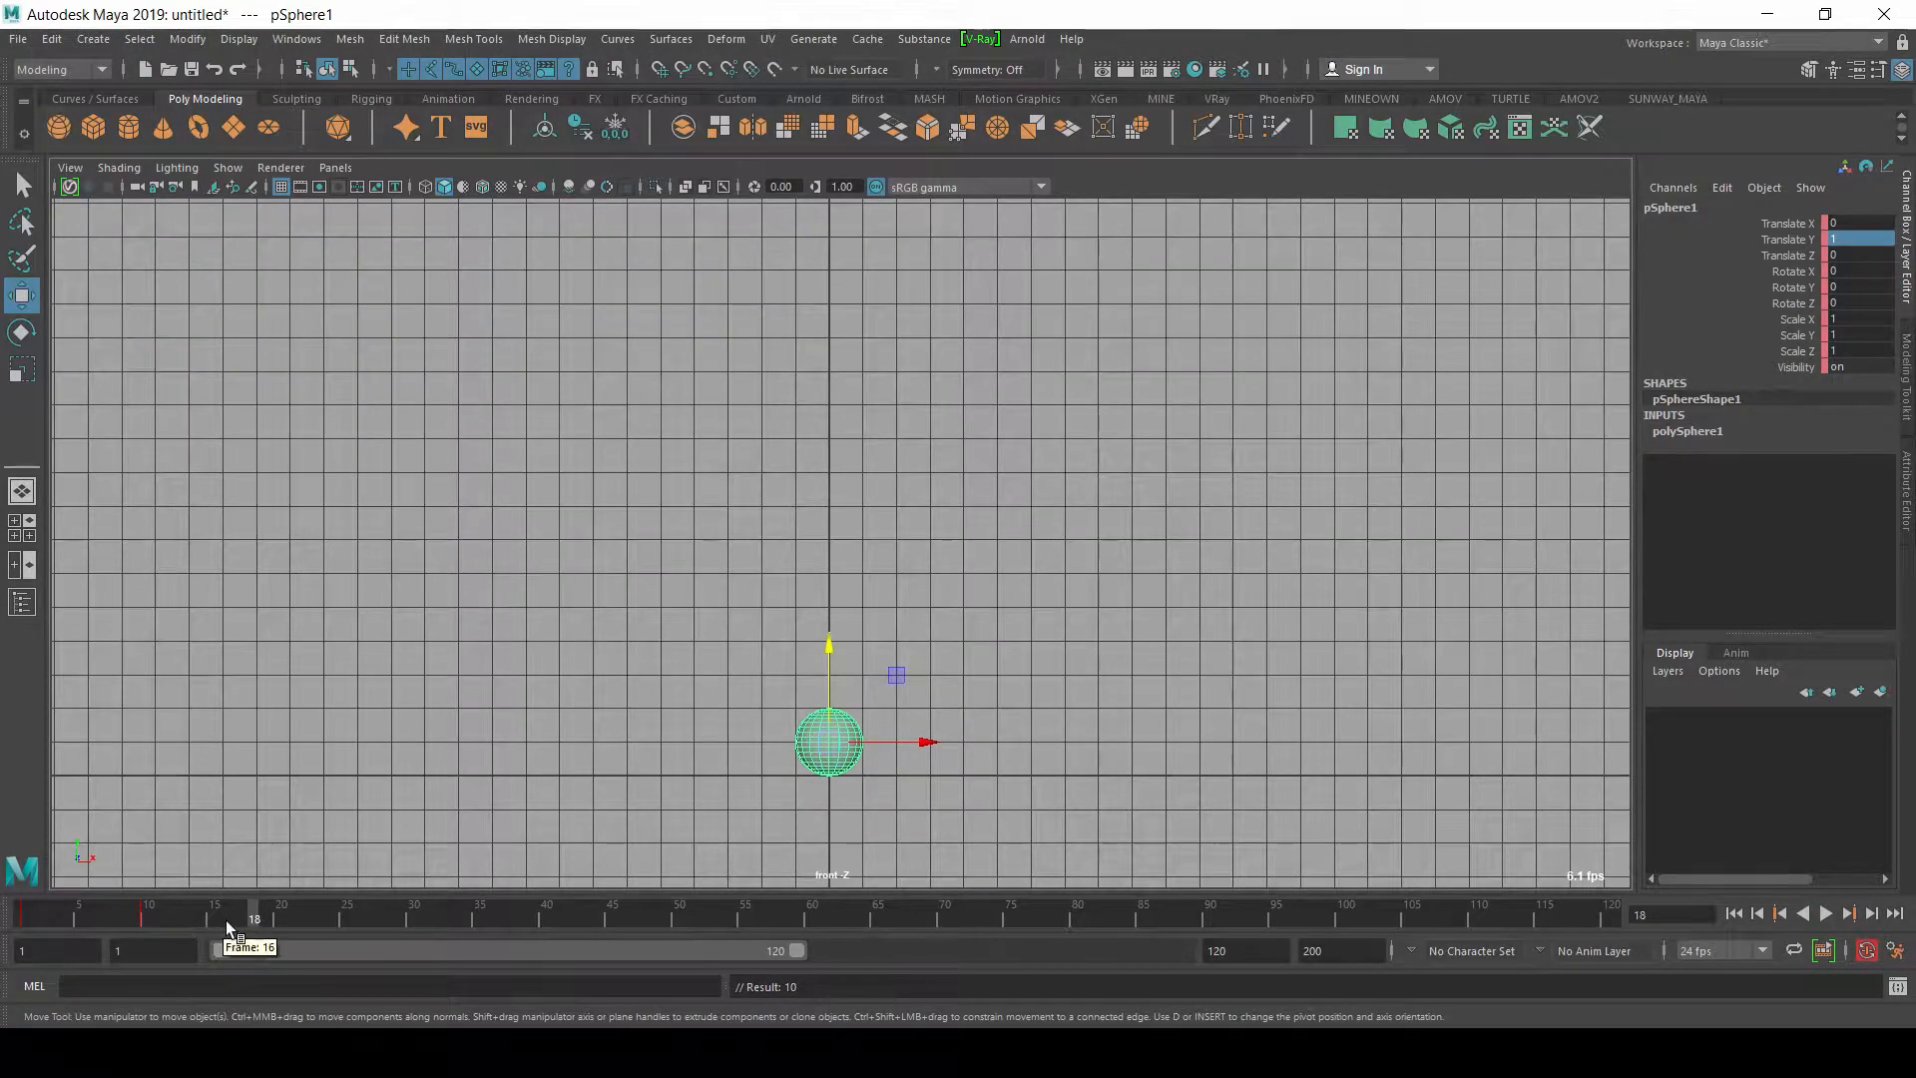
drag(829, 647, 881, 479)
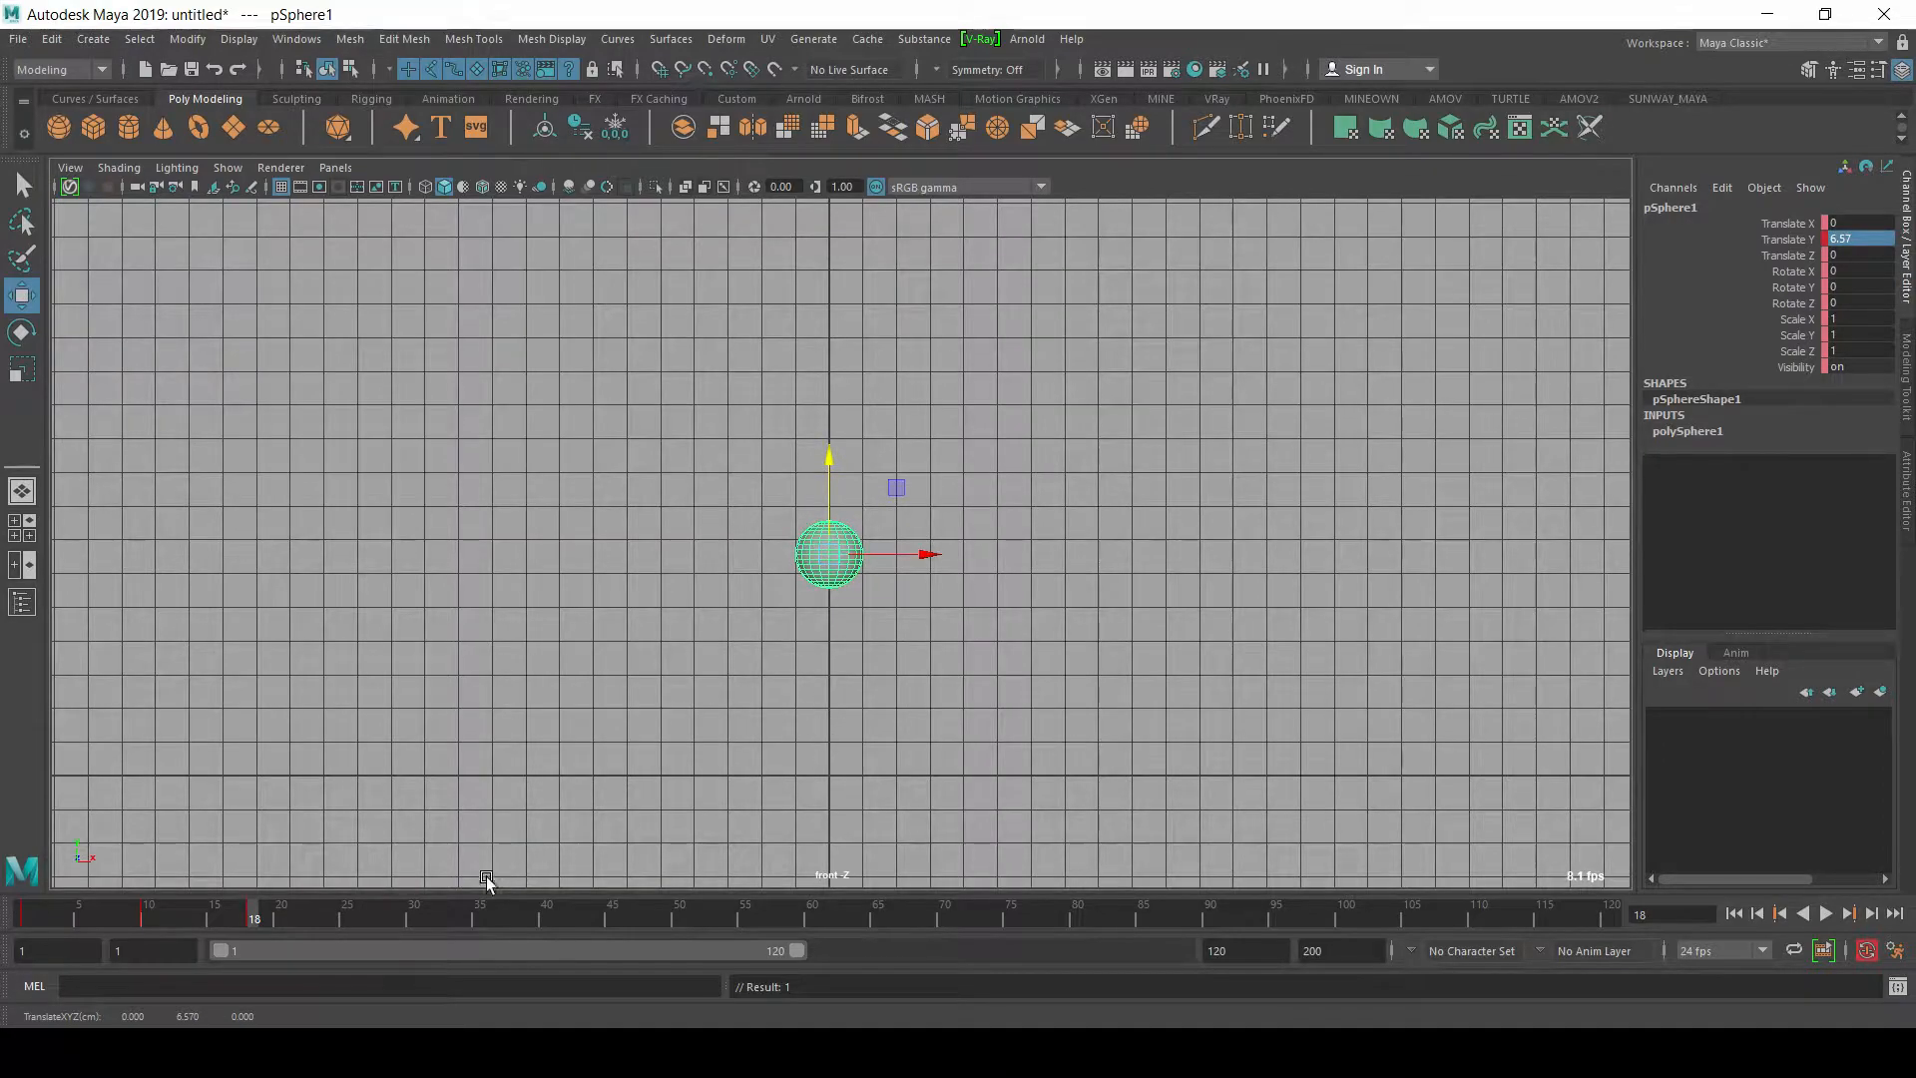
click(29, 916)
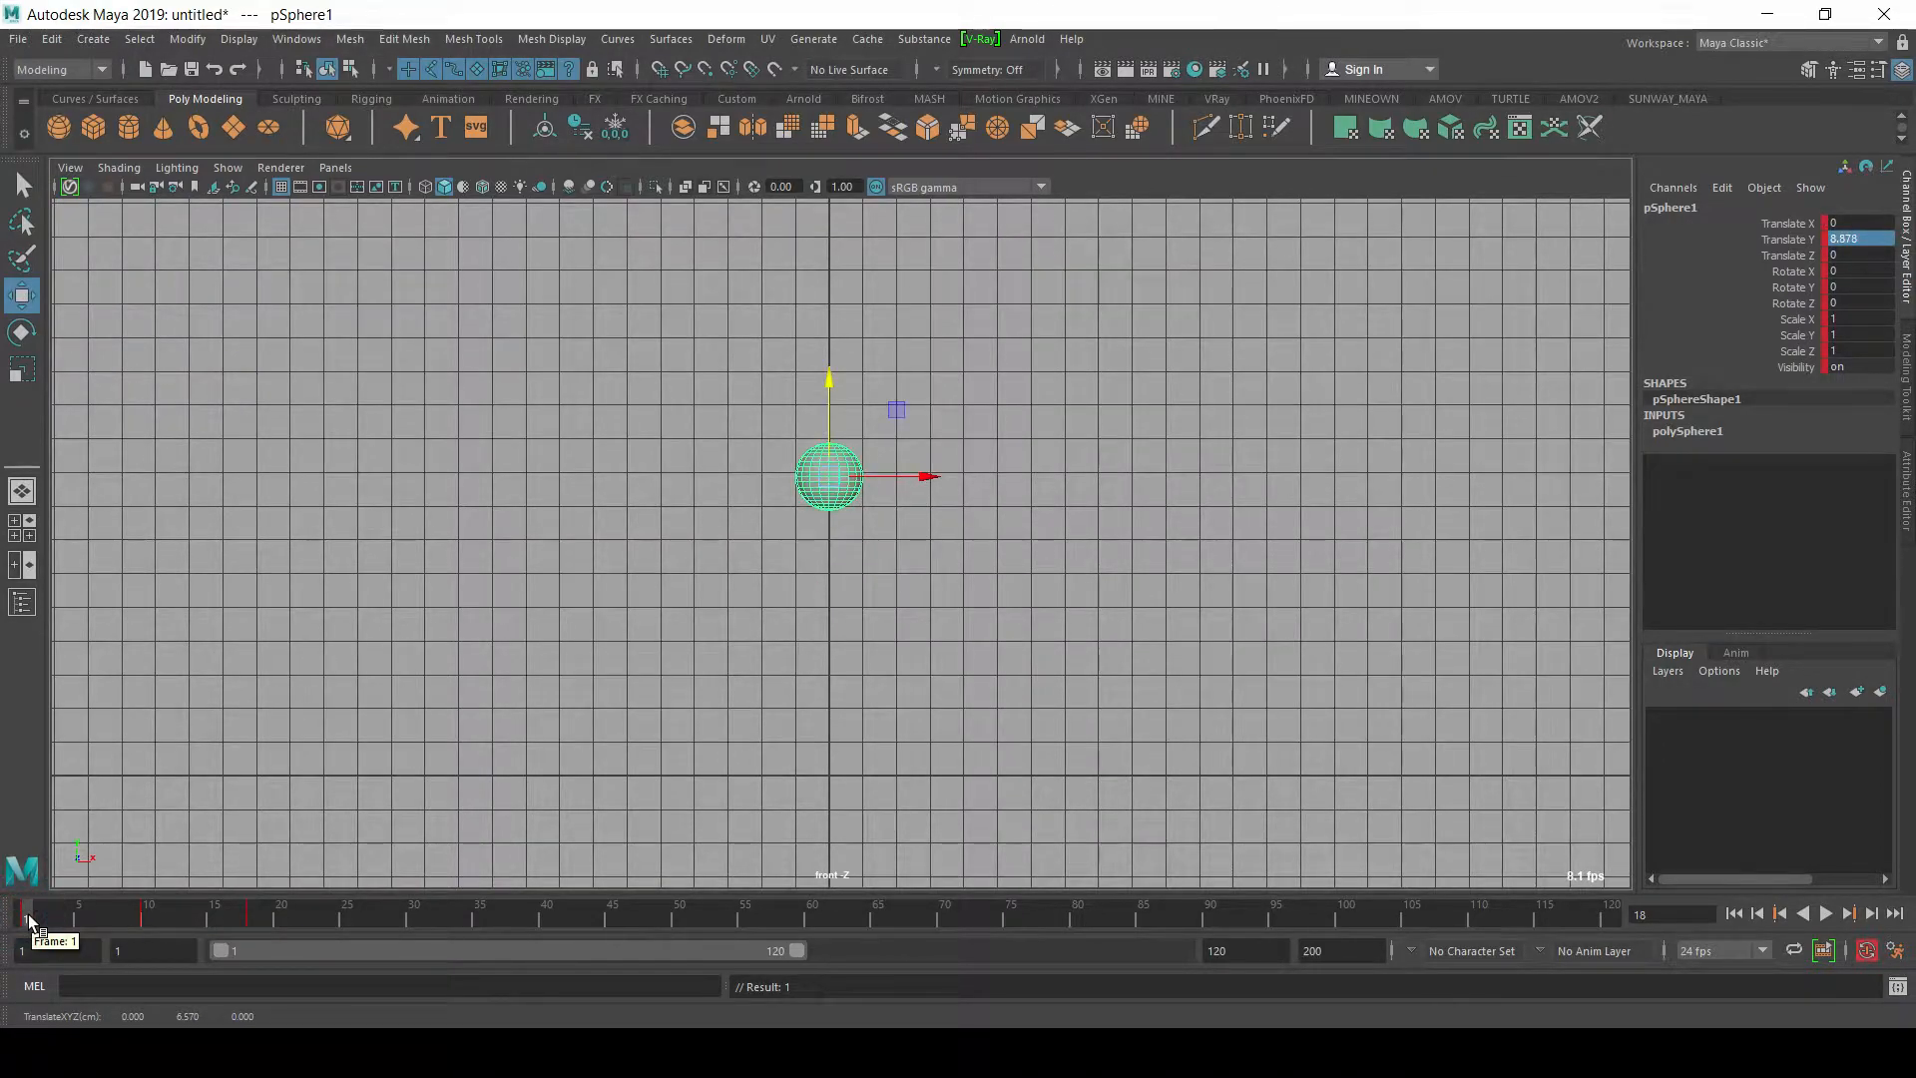
click(252, 916)
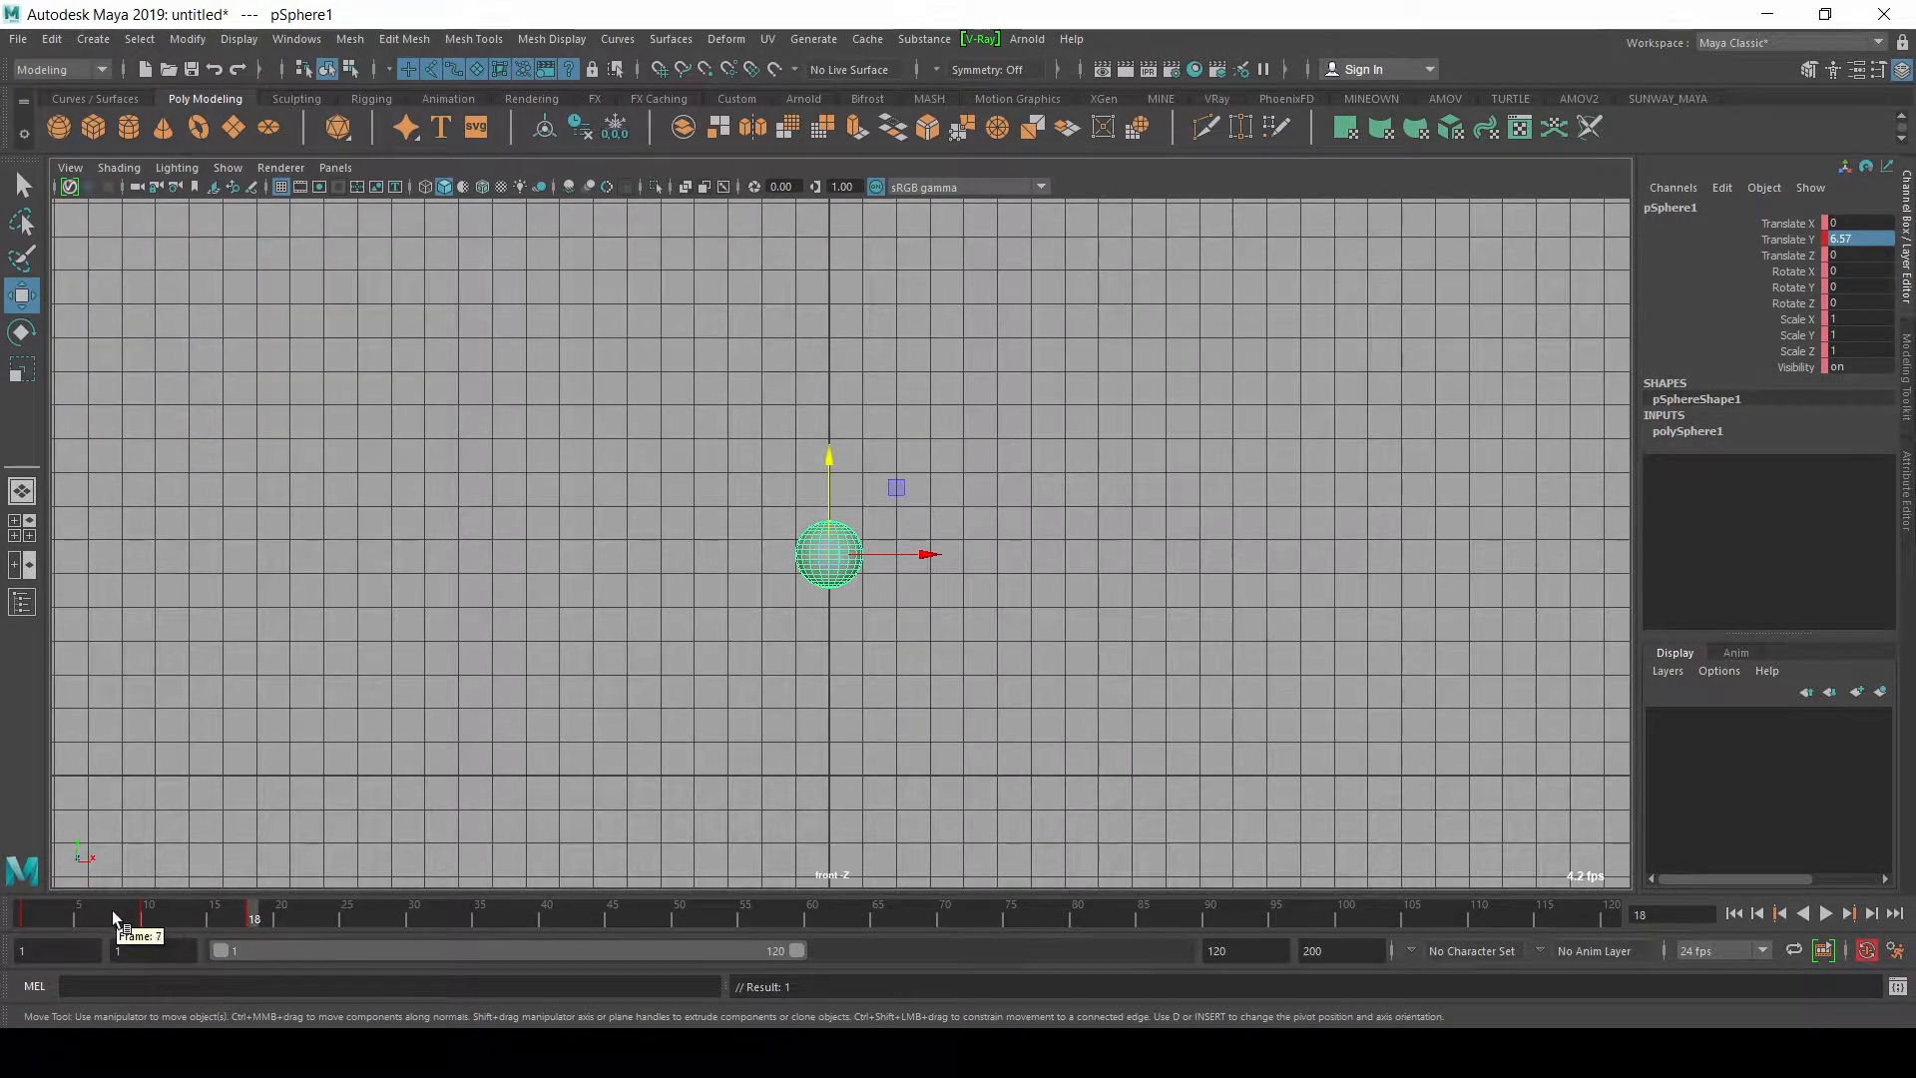
Step: At frame 26, bring the sphere back to the ground with a Translate Y of 1
drag(278, 924, 359, 920)
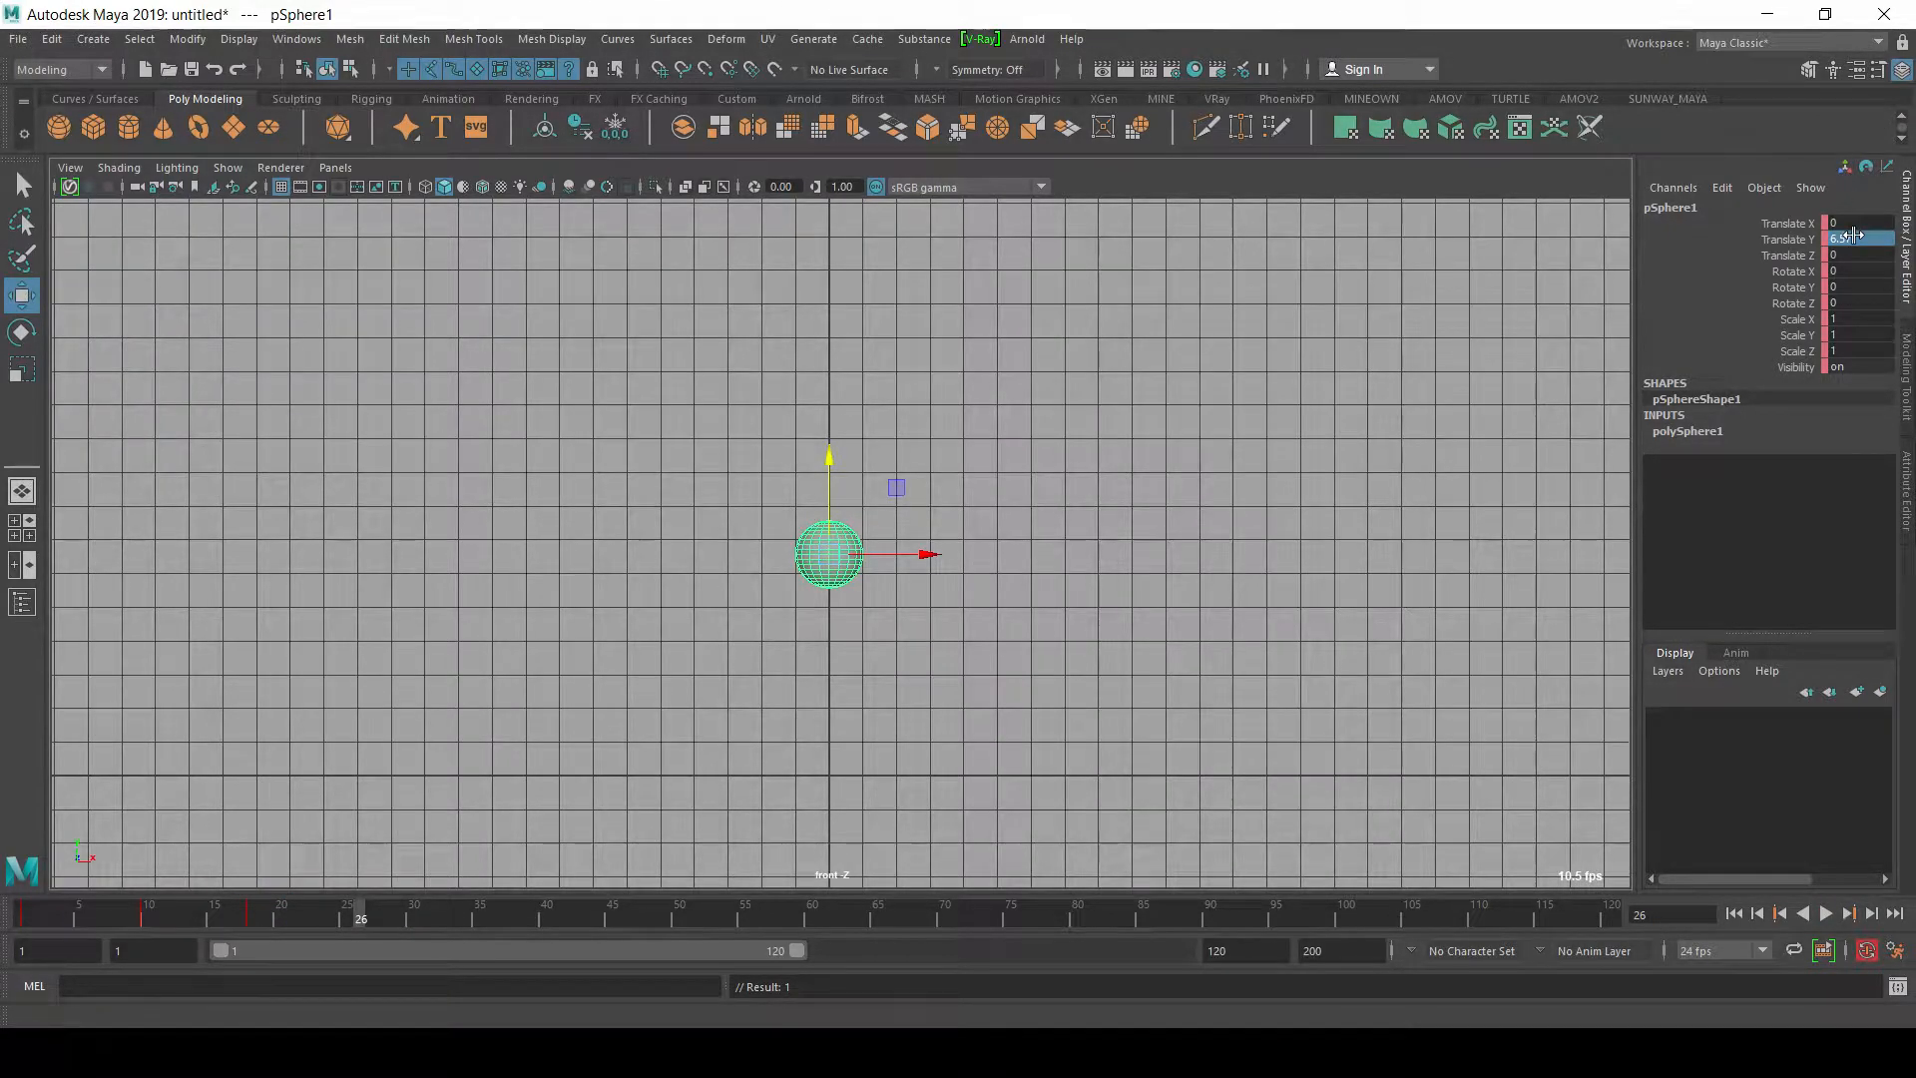
click(1856, 238)
text(1)
key(Return)
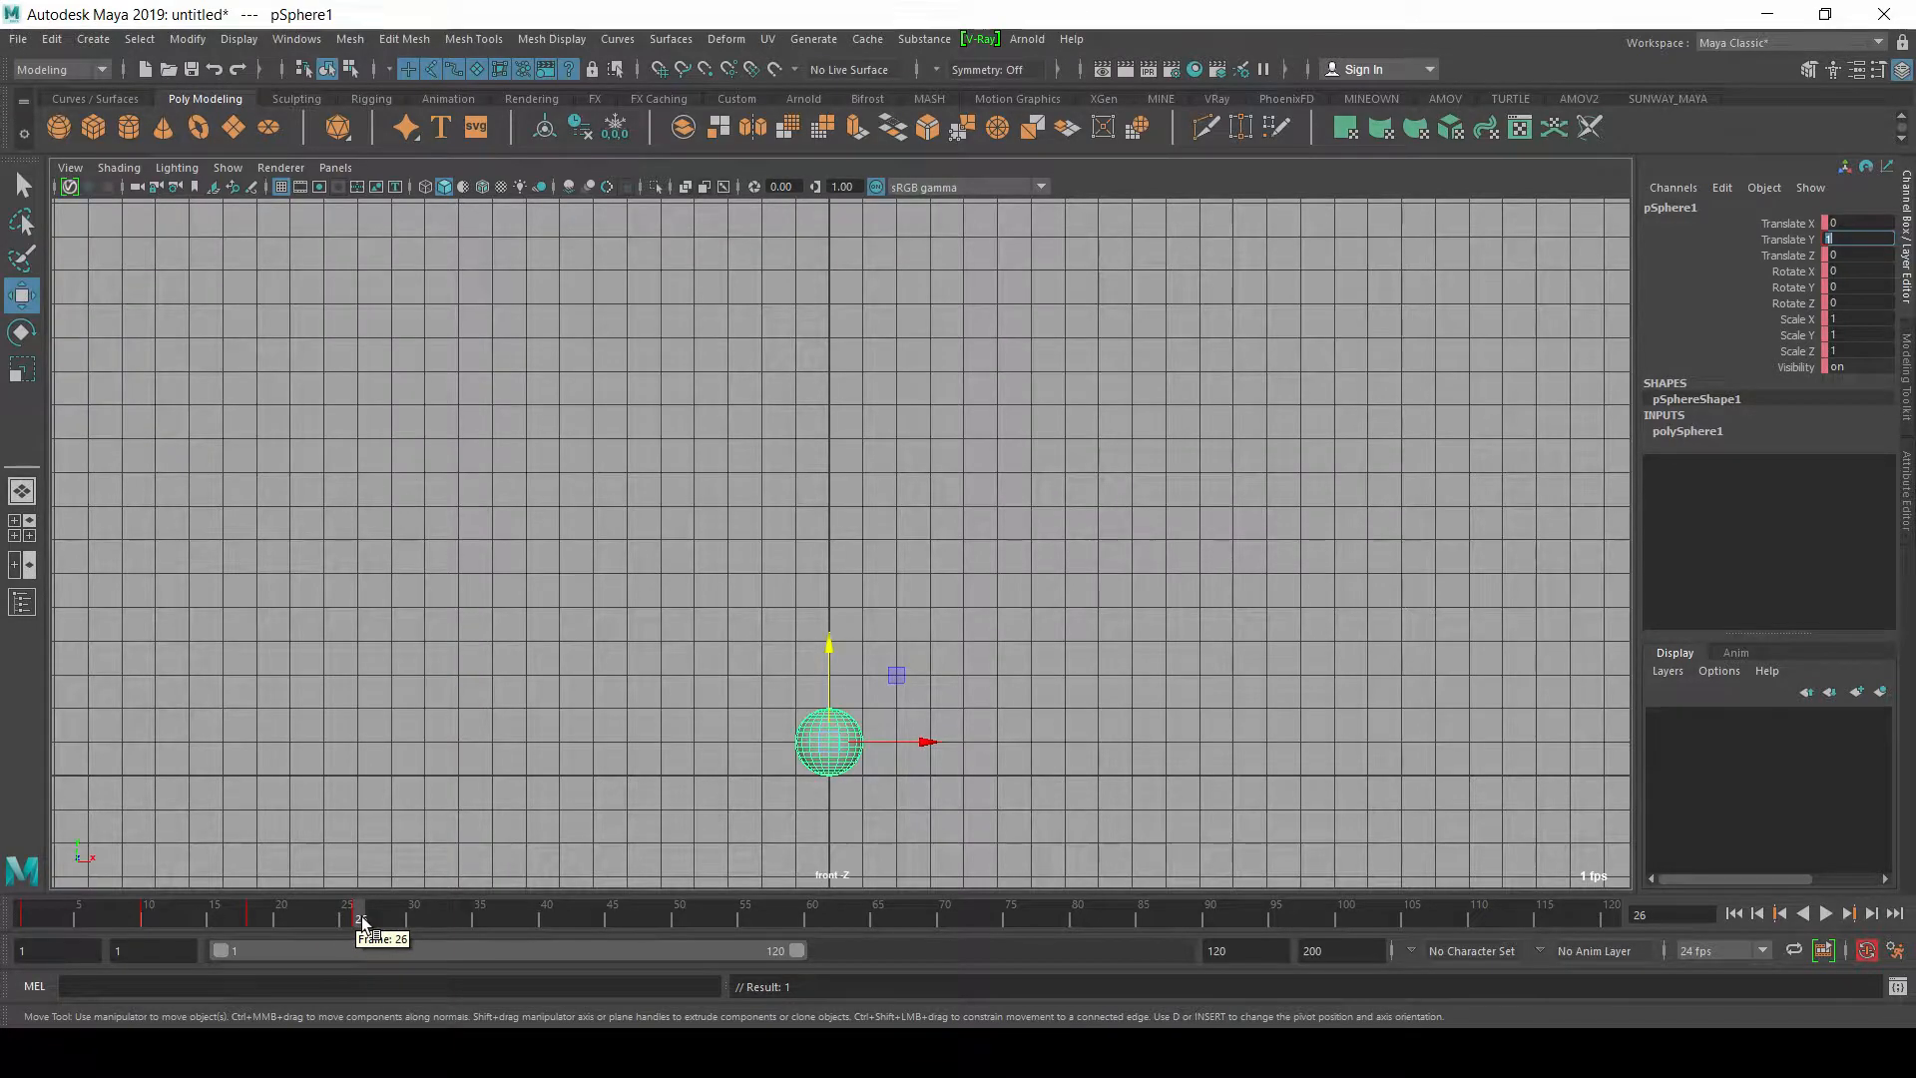
Step: At frame 32, raise the sphere to a Translate Y of about 3.666 and key it
key(alt+v)
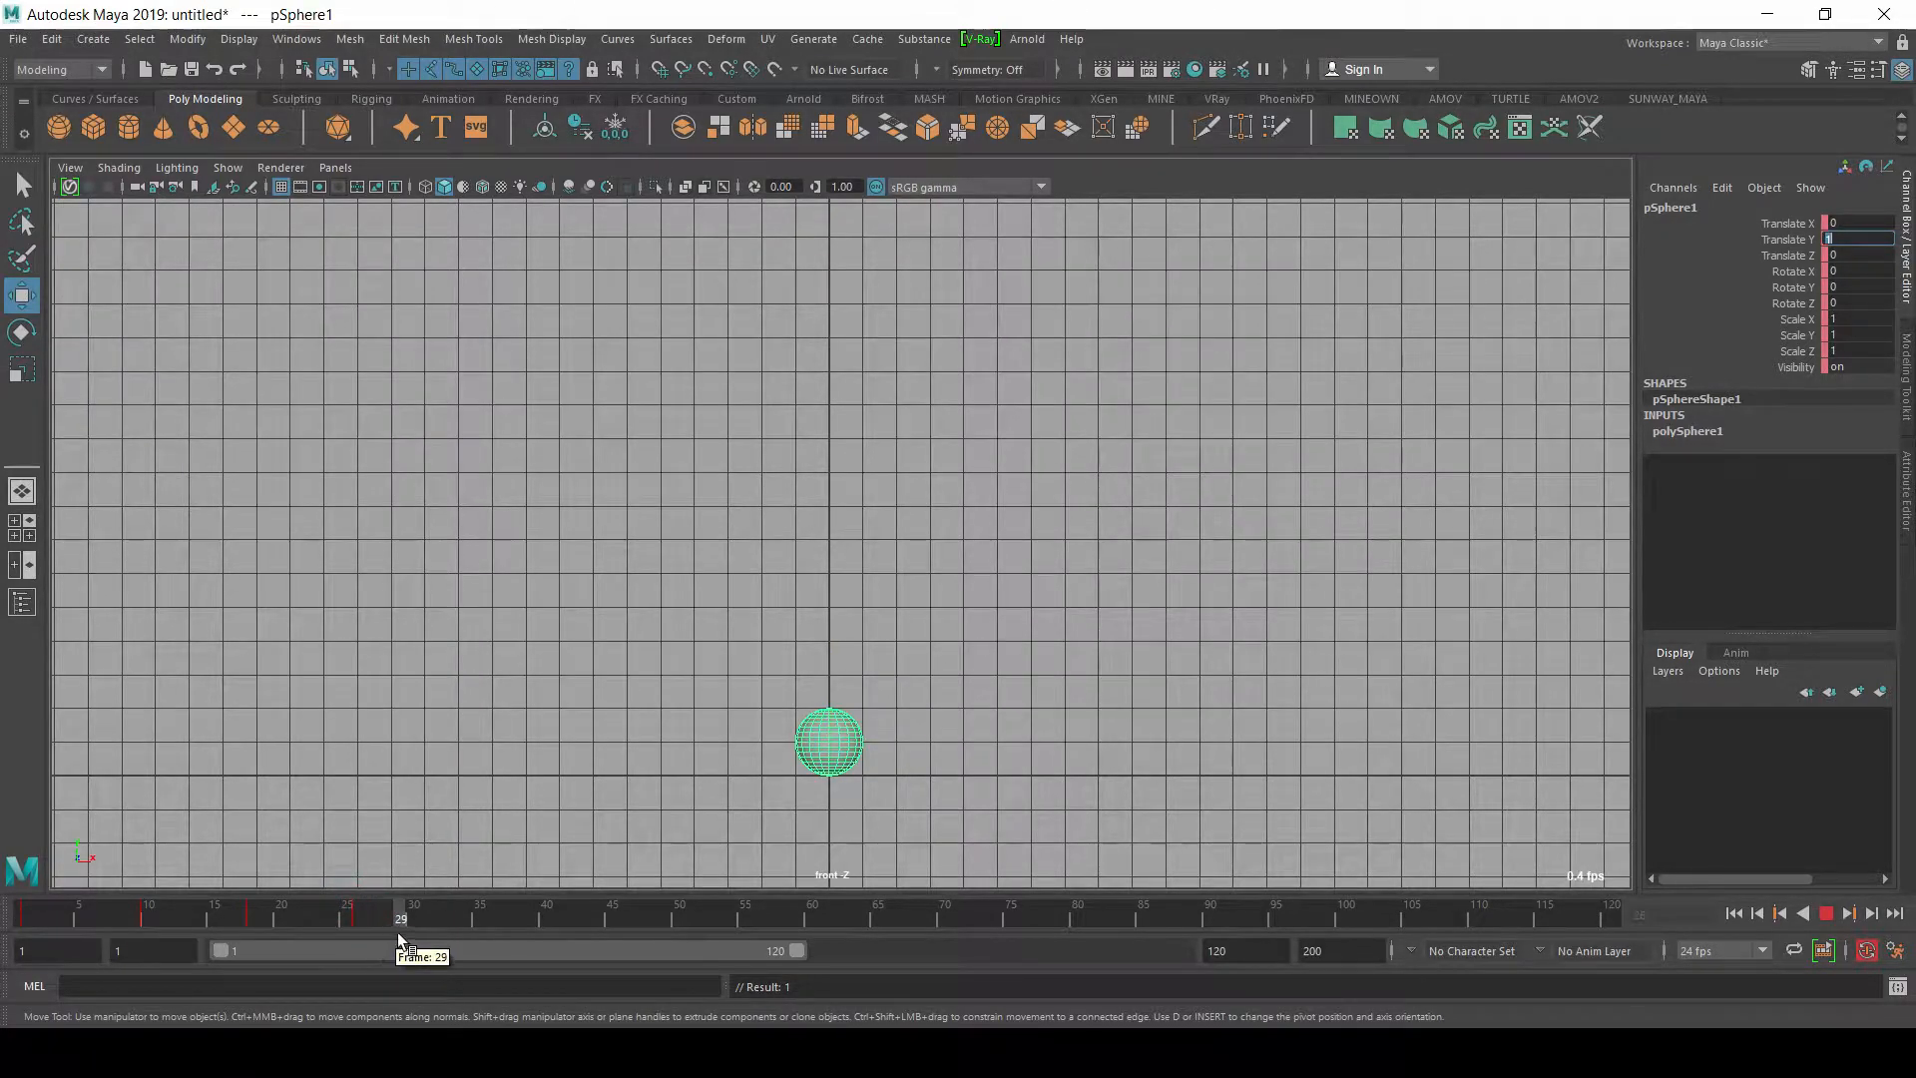
key(alt+v)
drag(843, 674, 877, 587)
key(s)
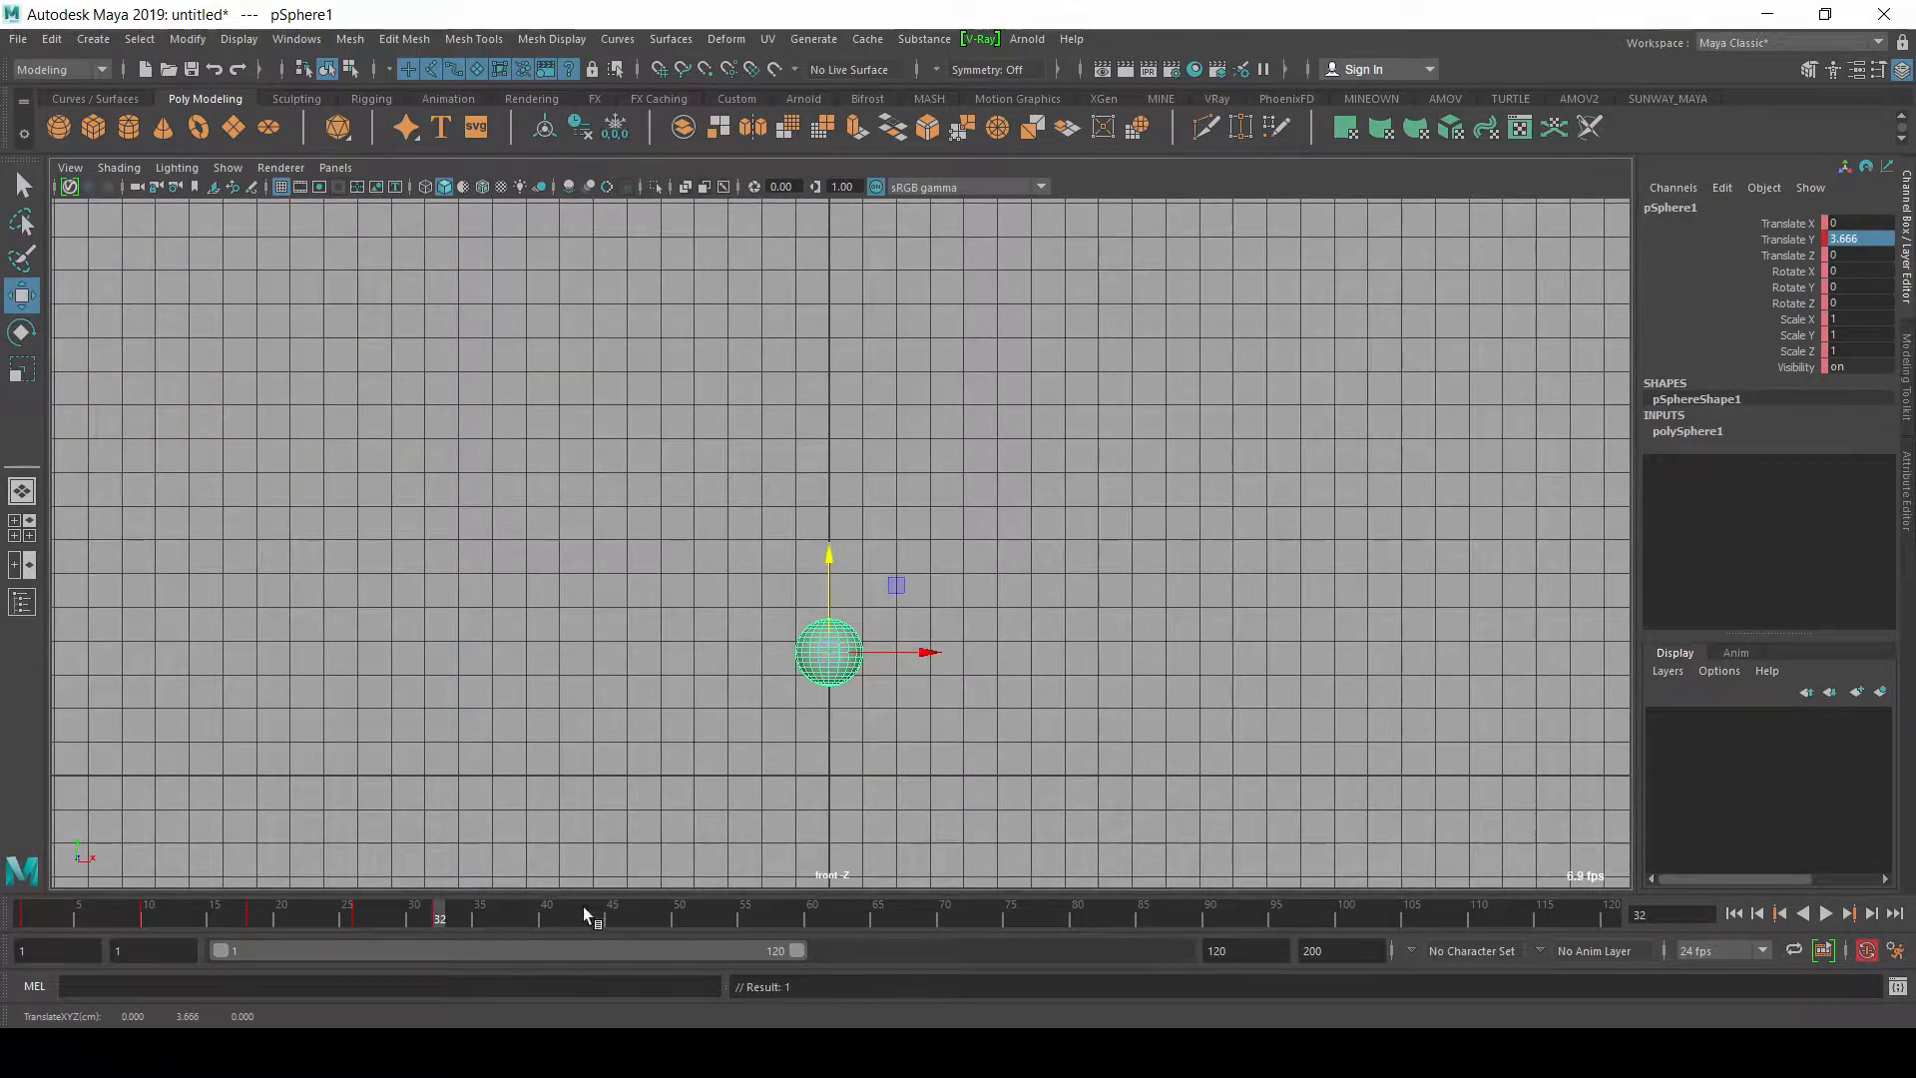
Step: At frame 38, return the sphere to the ground by setting Translate Y to 1
key(alt+v)
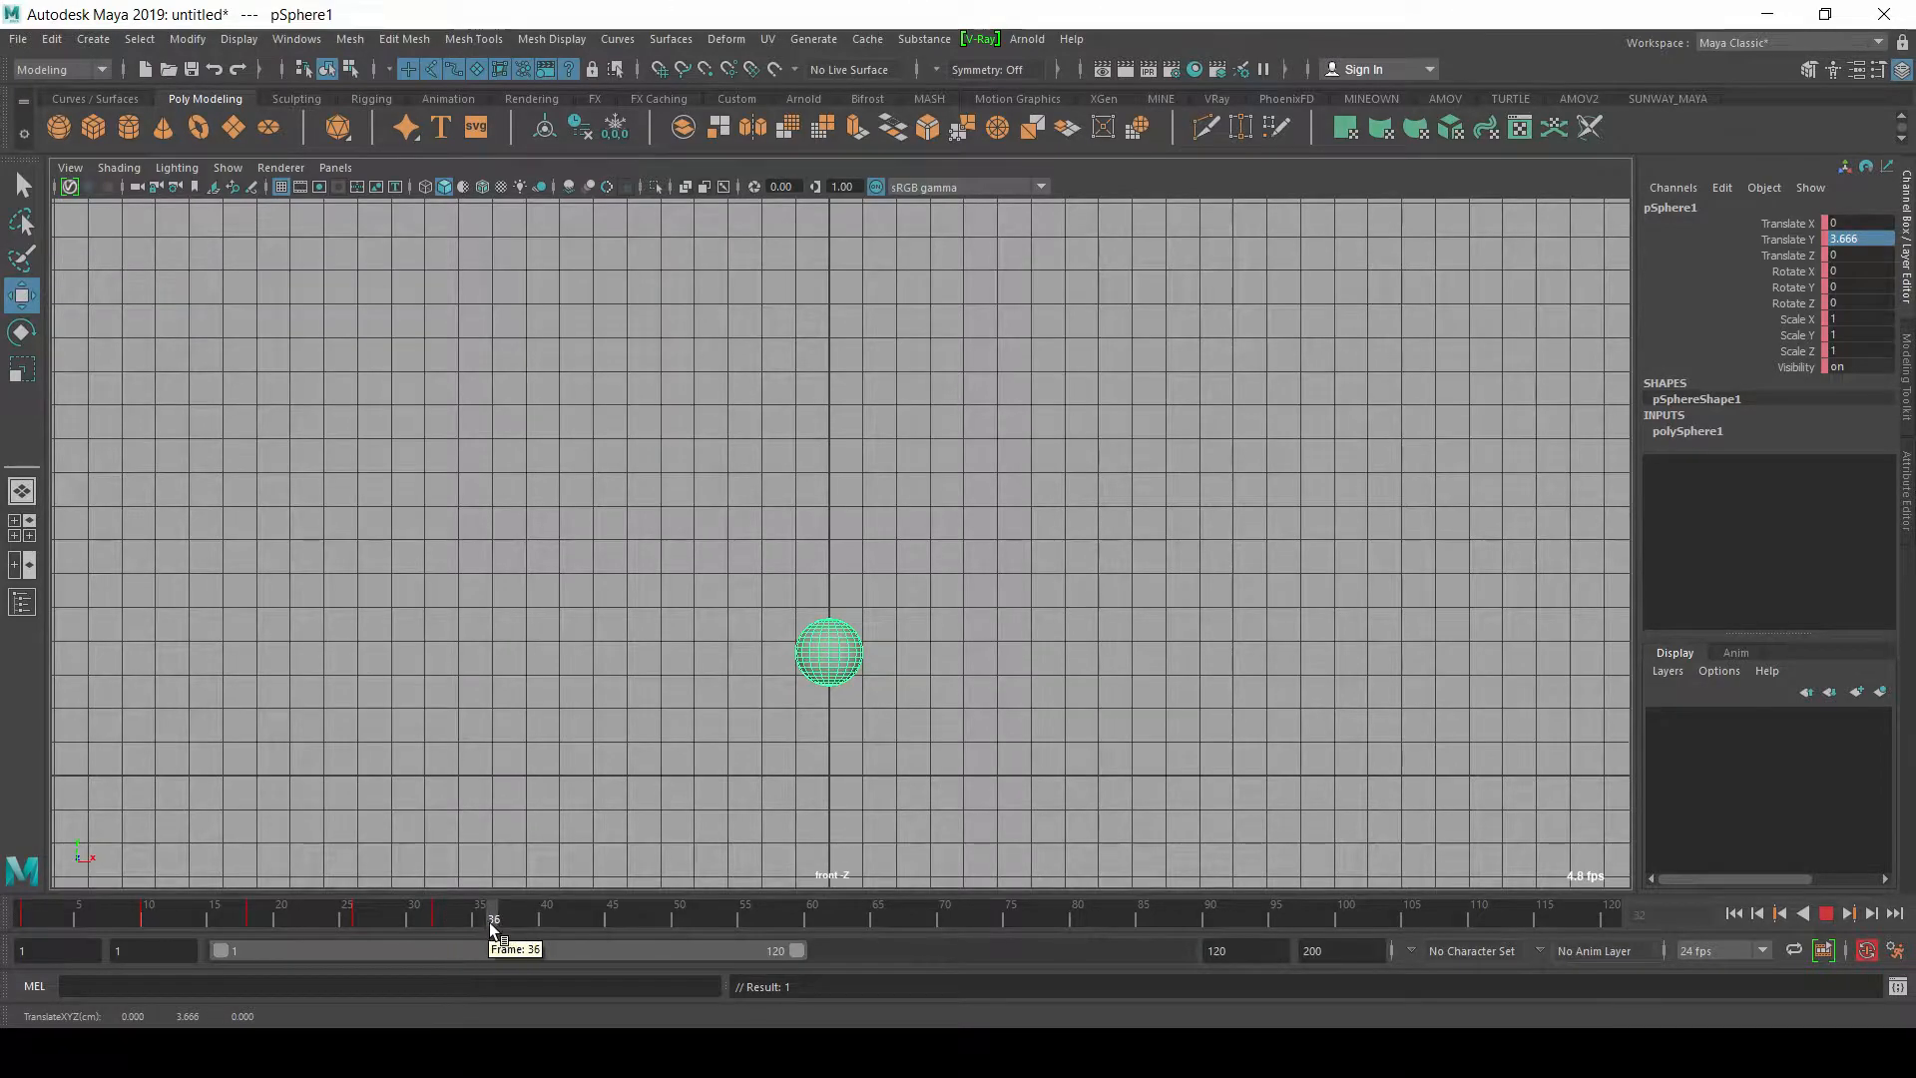
key(alt+v)
click(1873, 236)
text(1)
key(Return)
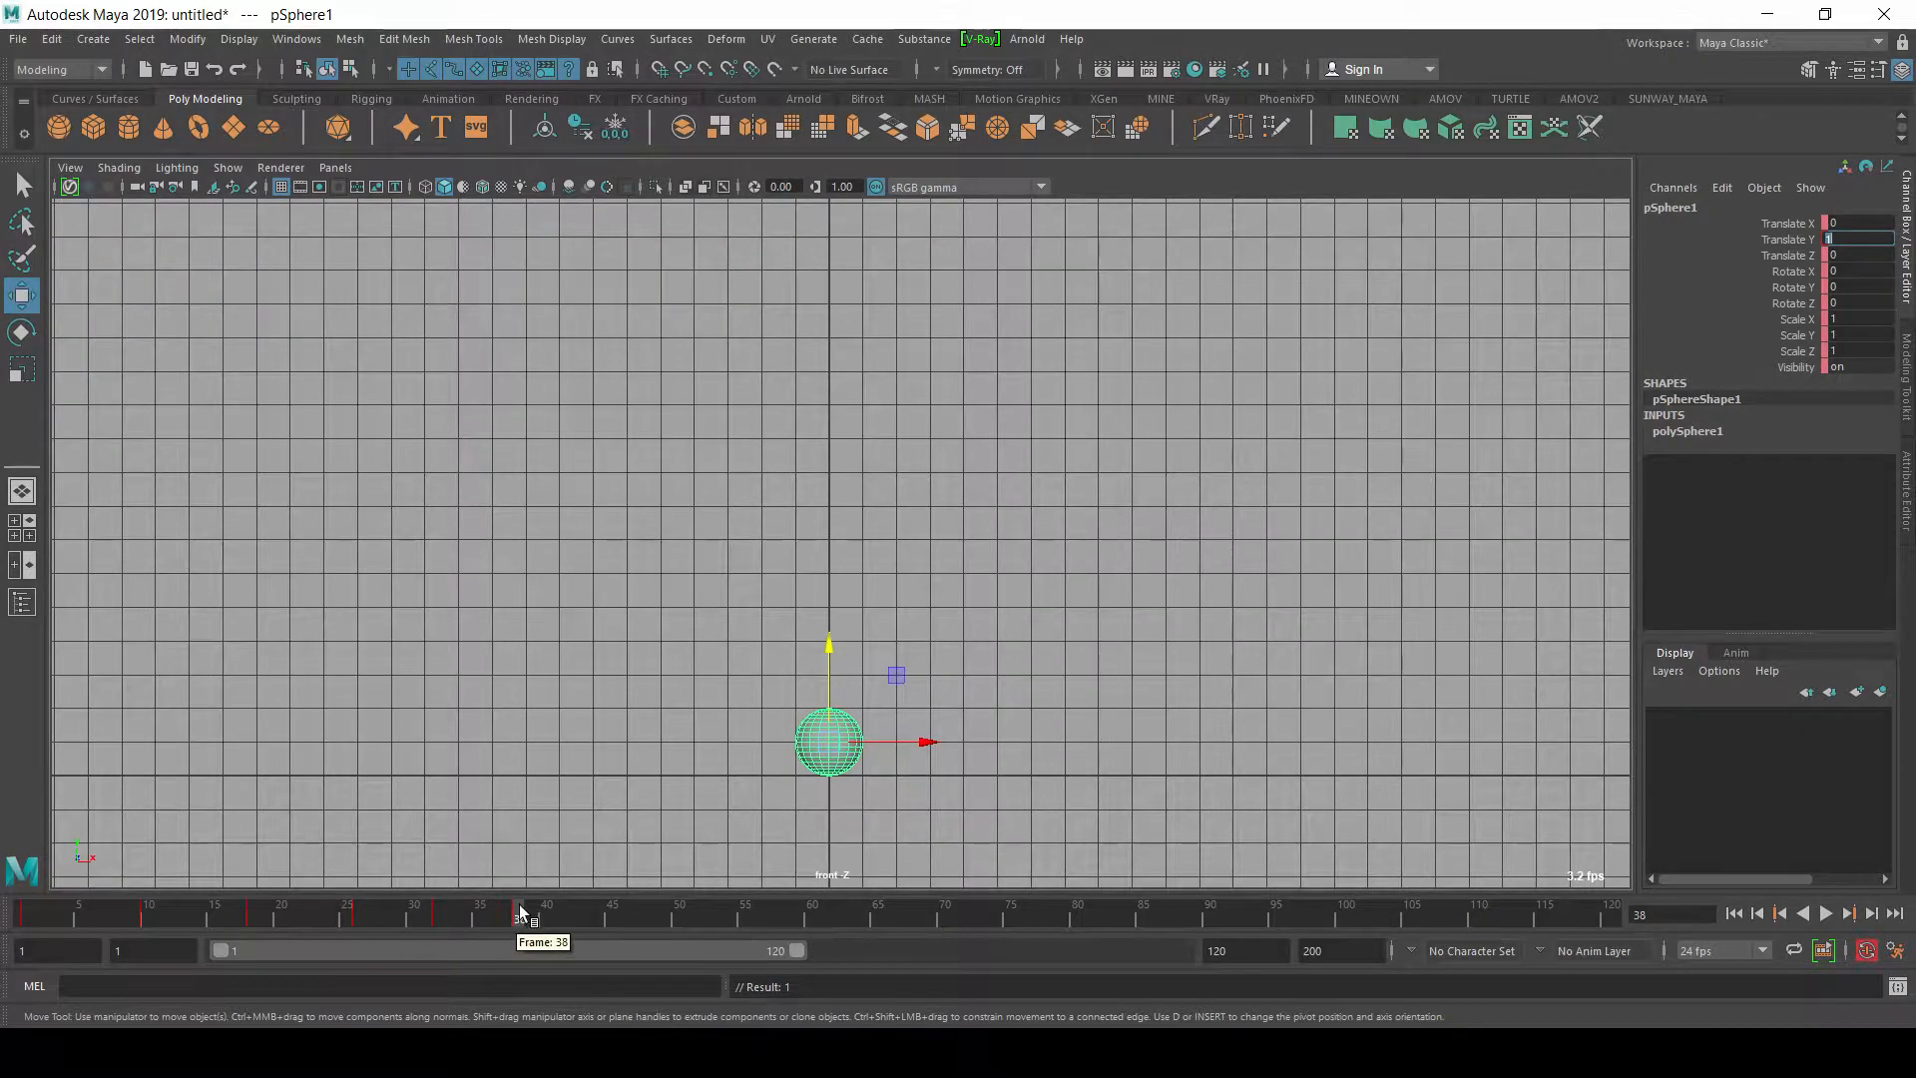
Step: At frame 42, lift the sphere to a Translate Y of about 2.274 for a lower bounce
key(alt+v)
key(alt+v)
drag(835, 679, 873, 635)
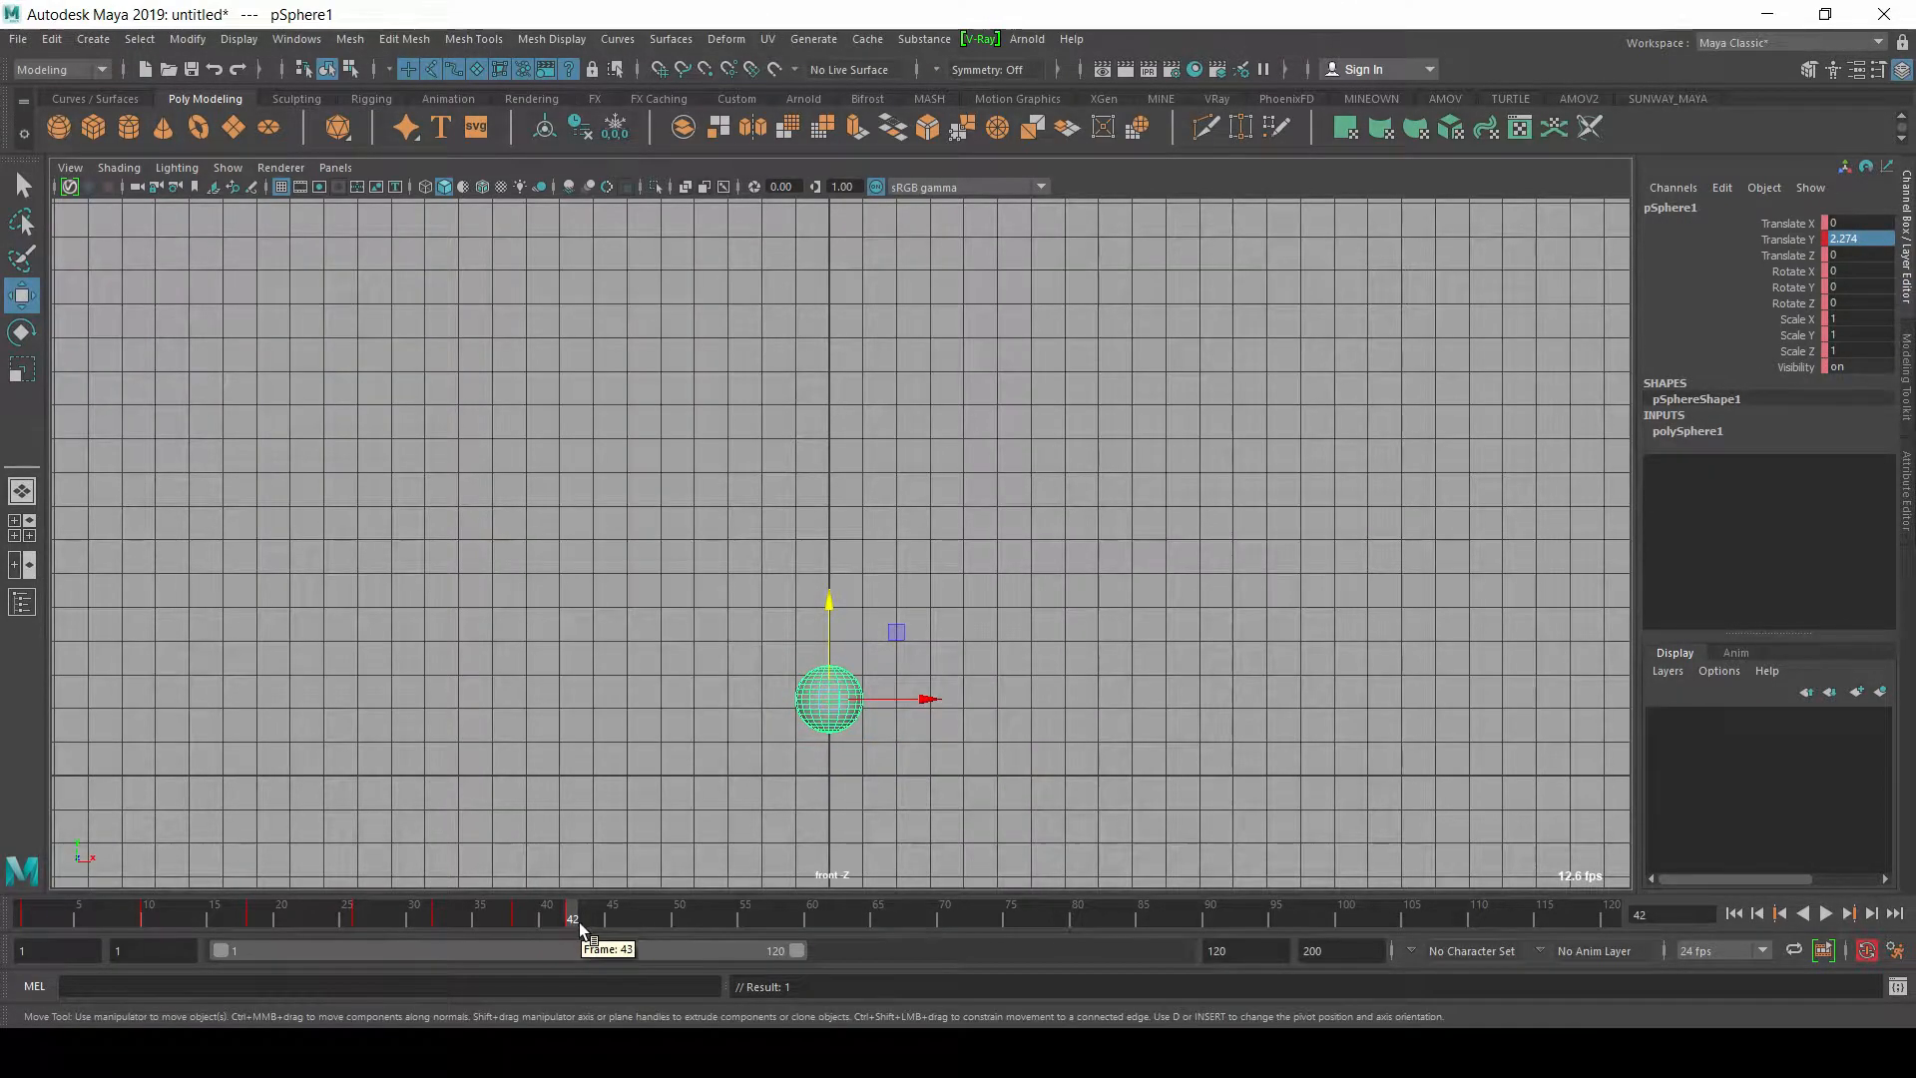
Step: At frame 46, set the sphere's Translate Y to 1 so it touches the ground
mouse_move(579, 922)
mouse_down()
mouse_move(601, 921)
mouse_move(521, 930)
mouse_move(571, 930)
mouse_up()
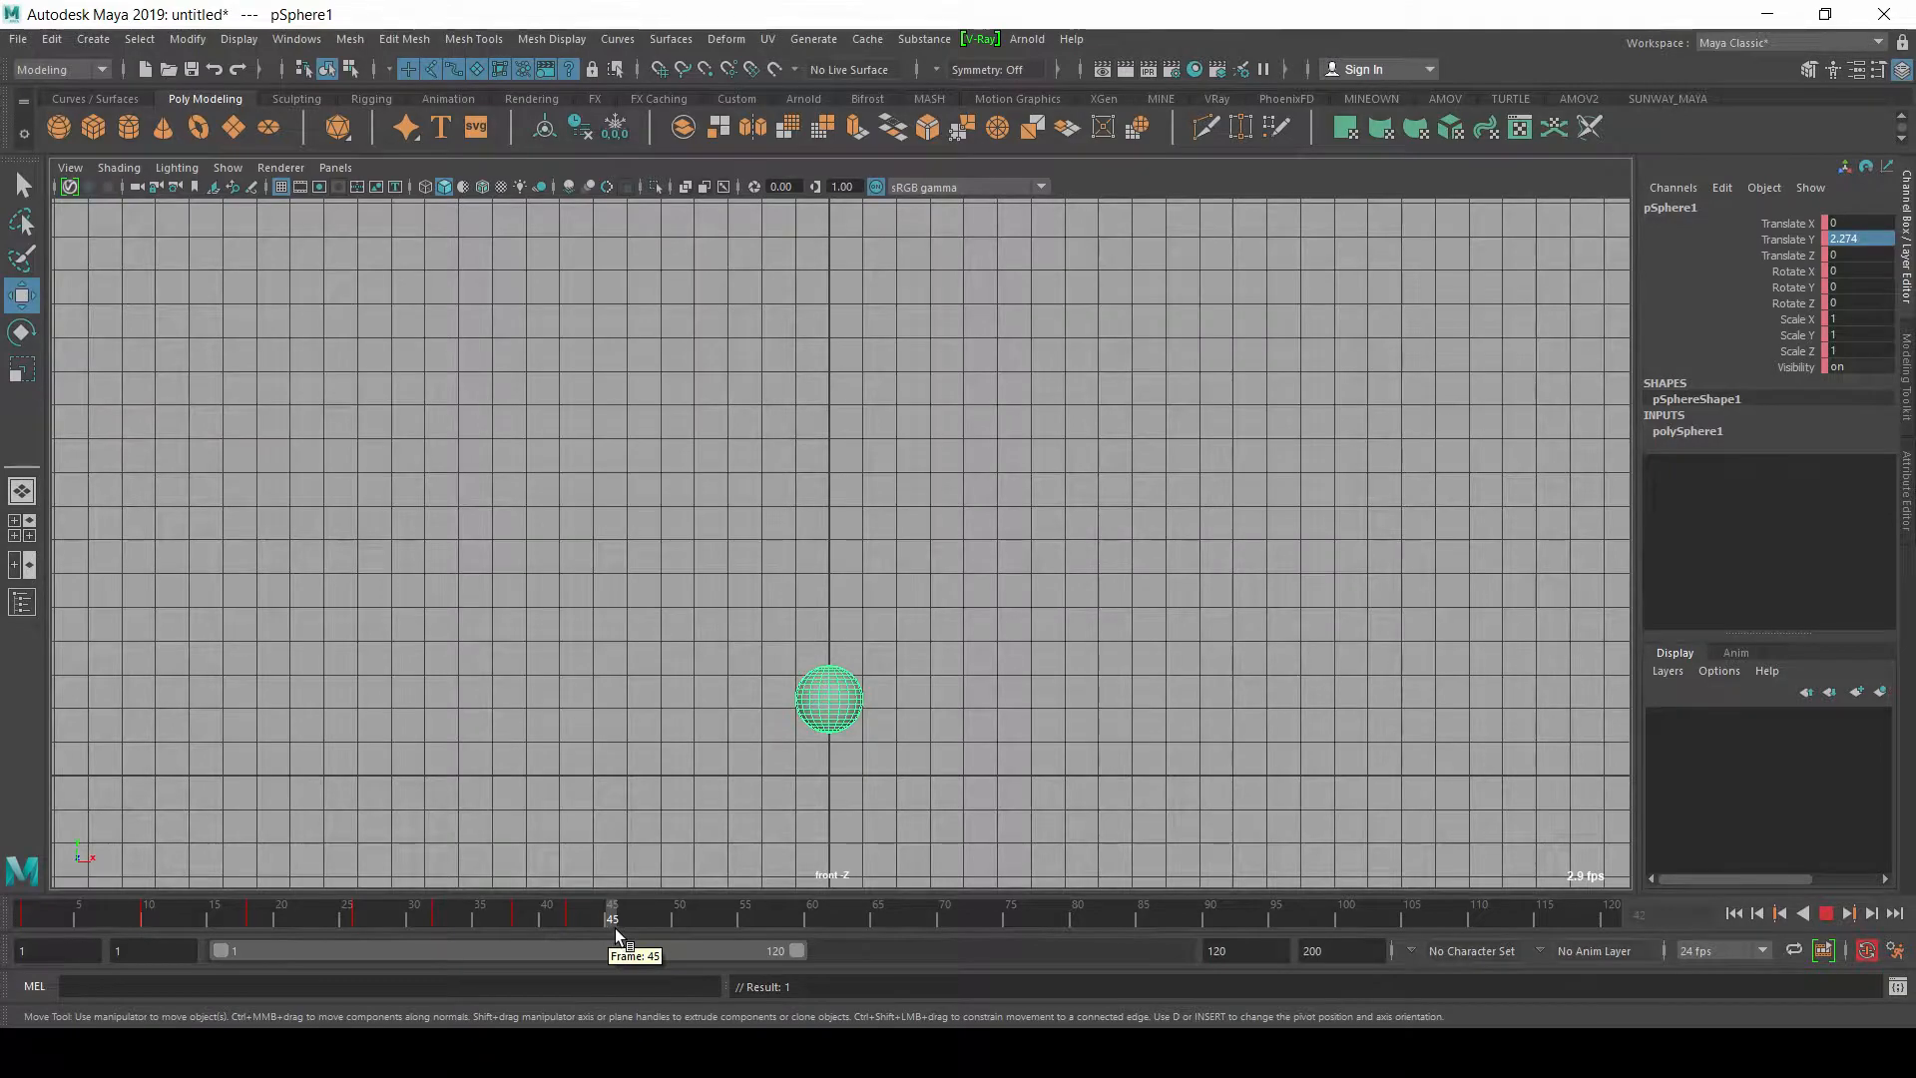
drag(617, 933, 625, 922)
click(1858, 239)
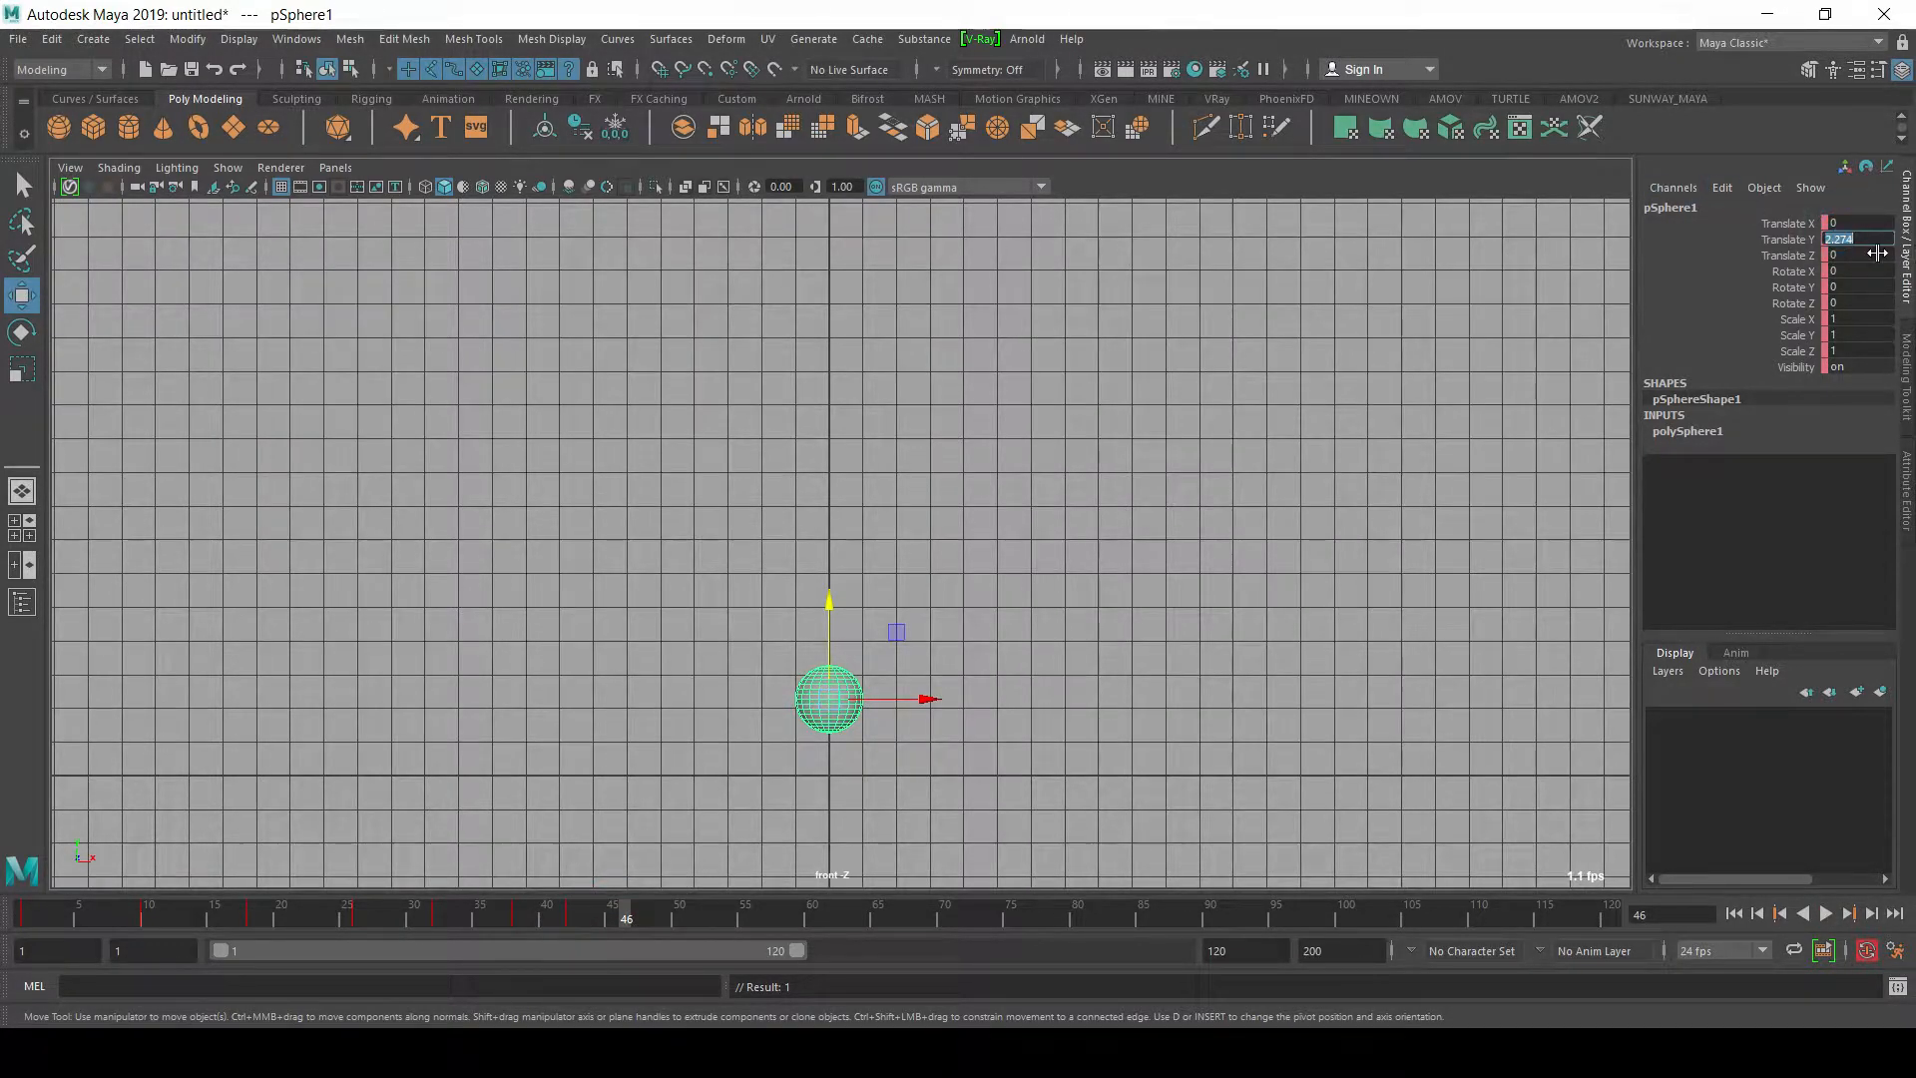
text(1)
key(Return)
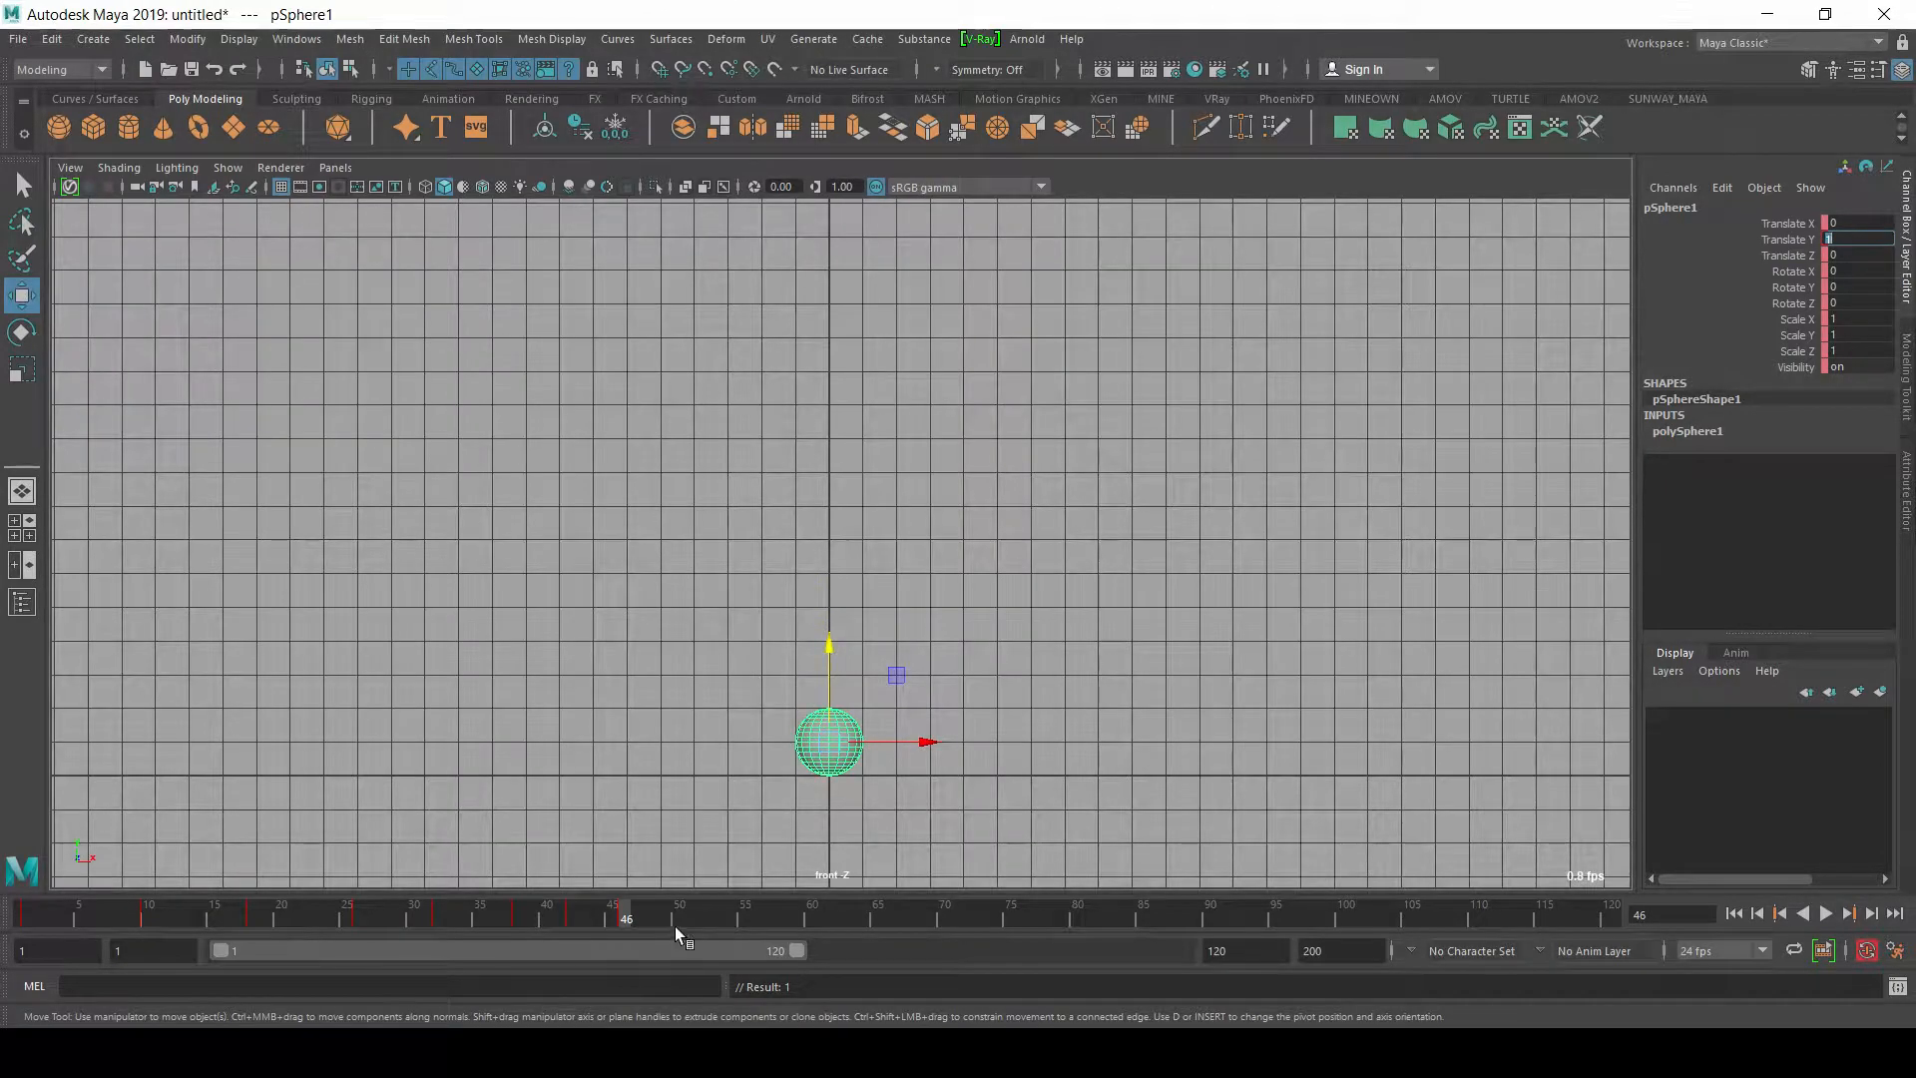
Step: Animate the last small bounce with a Translate Y of about 1.563 at frame 48 and 1 at frame 50
drag(645, 918, 654, 918)
drag(833, 670, 842, 649)
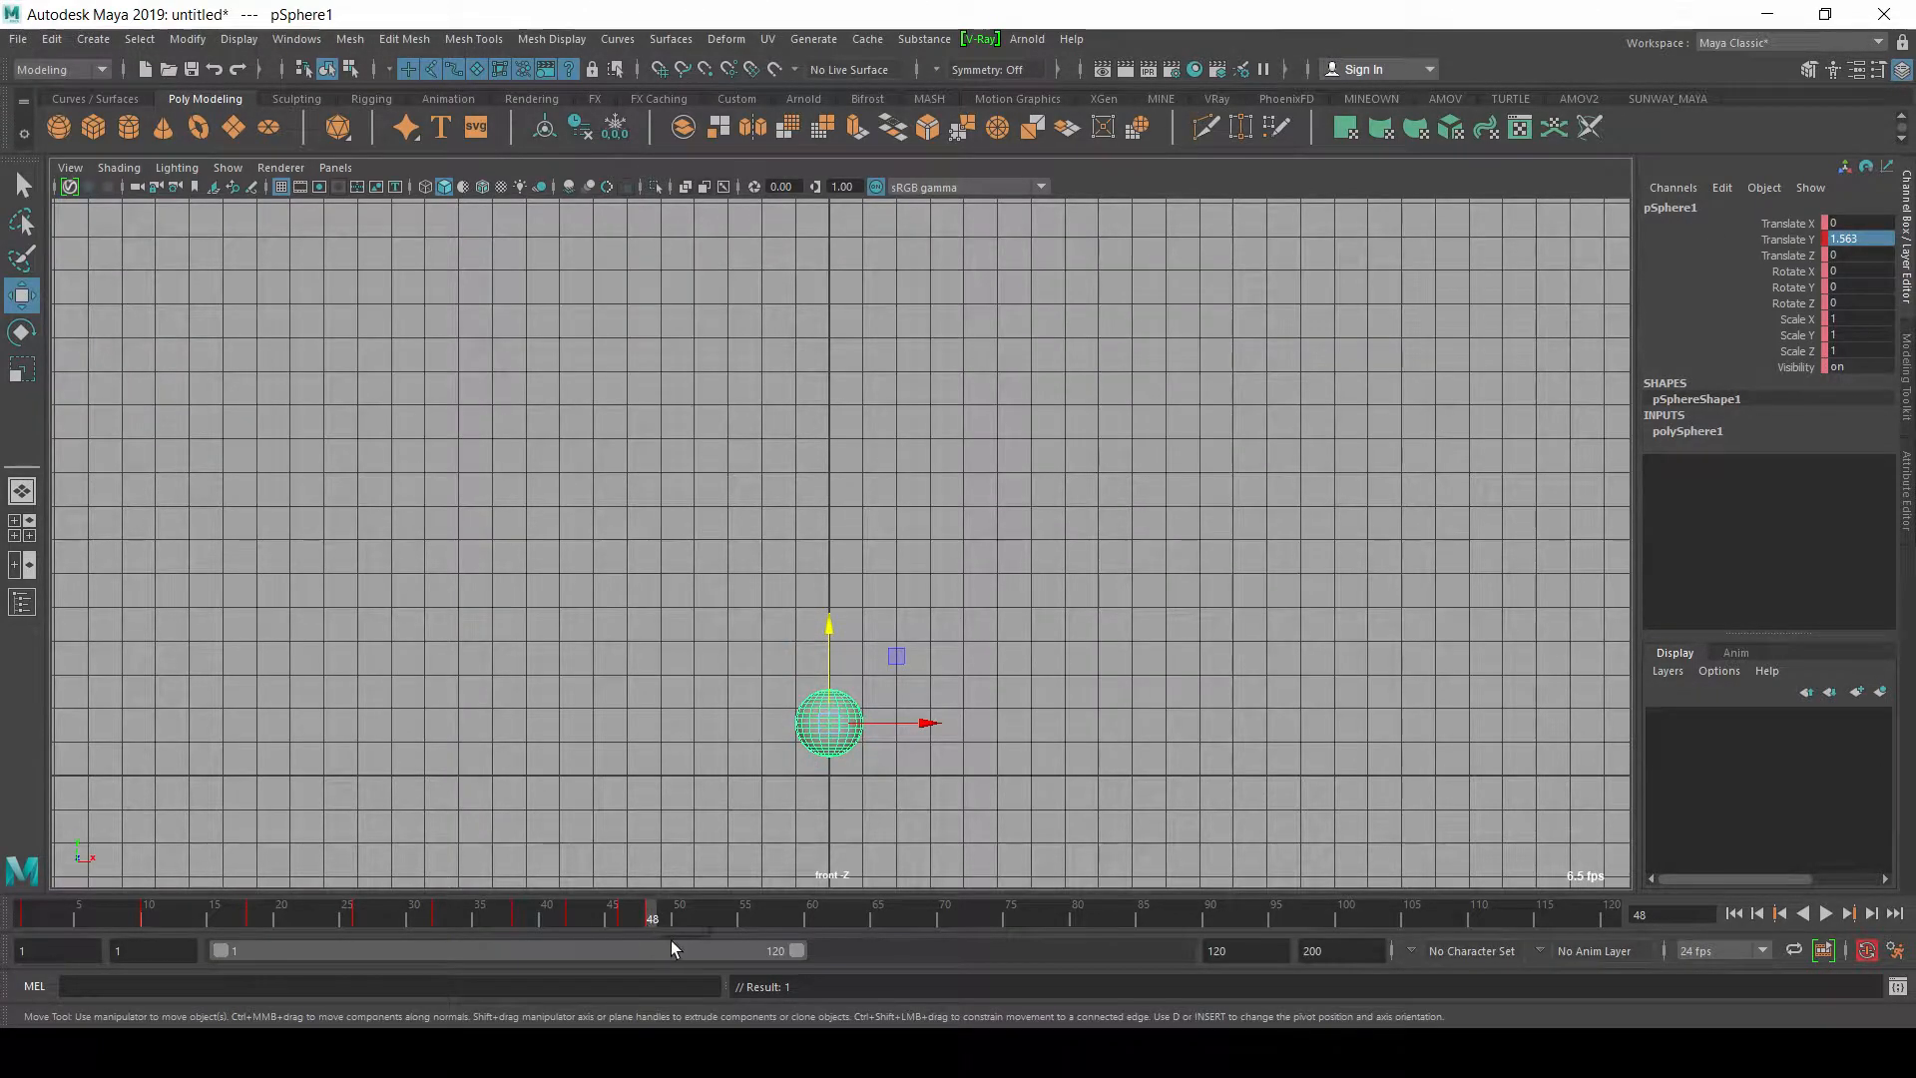
click(675, 912)
click(1858, 238)
text(1)
key(Return)
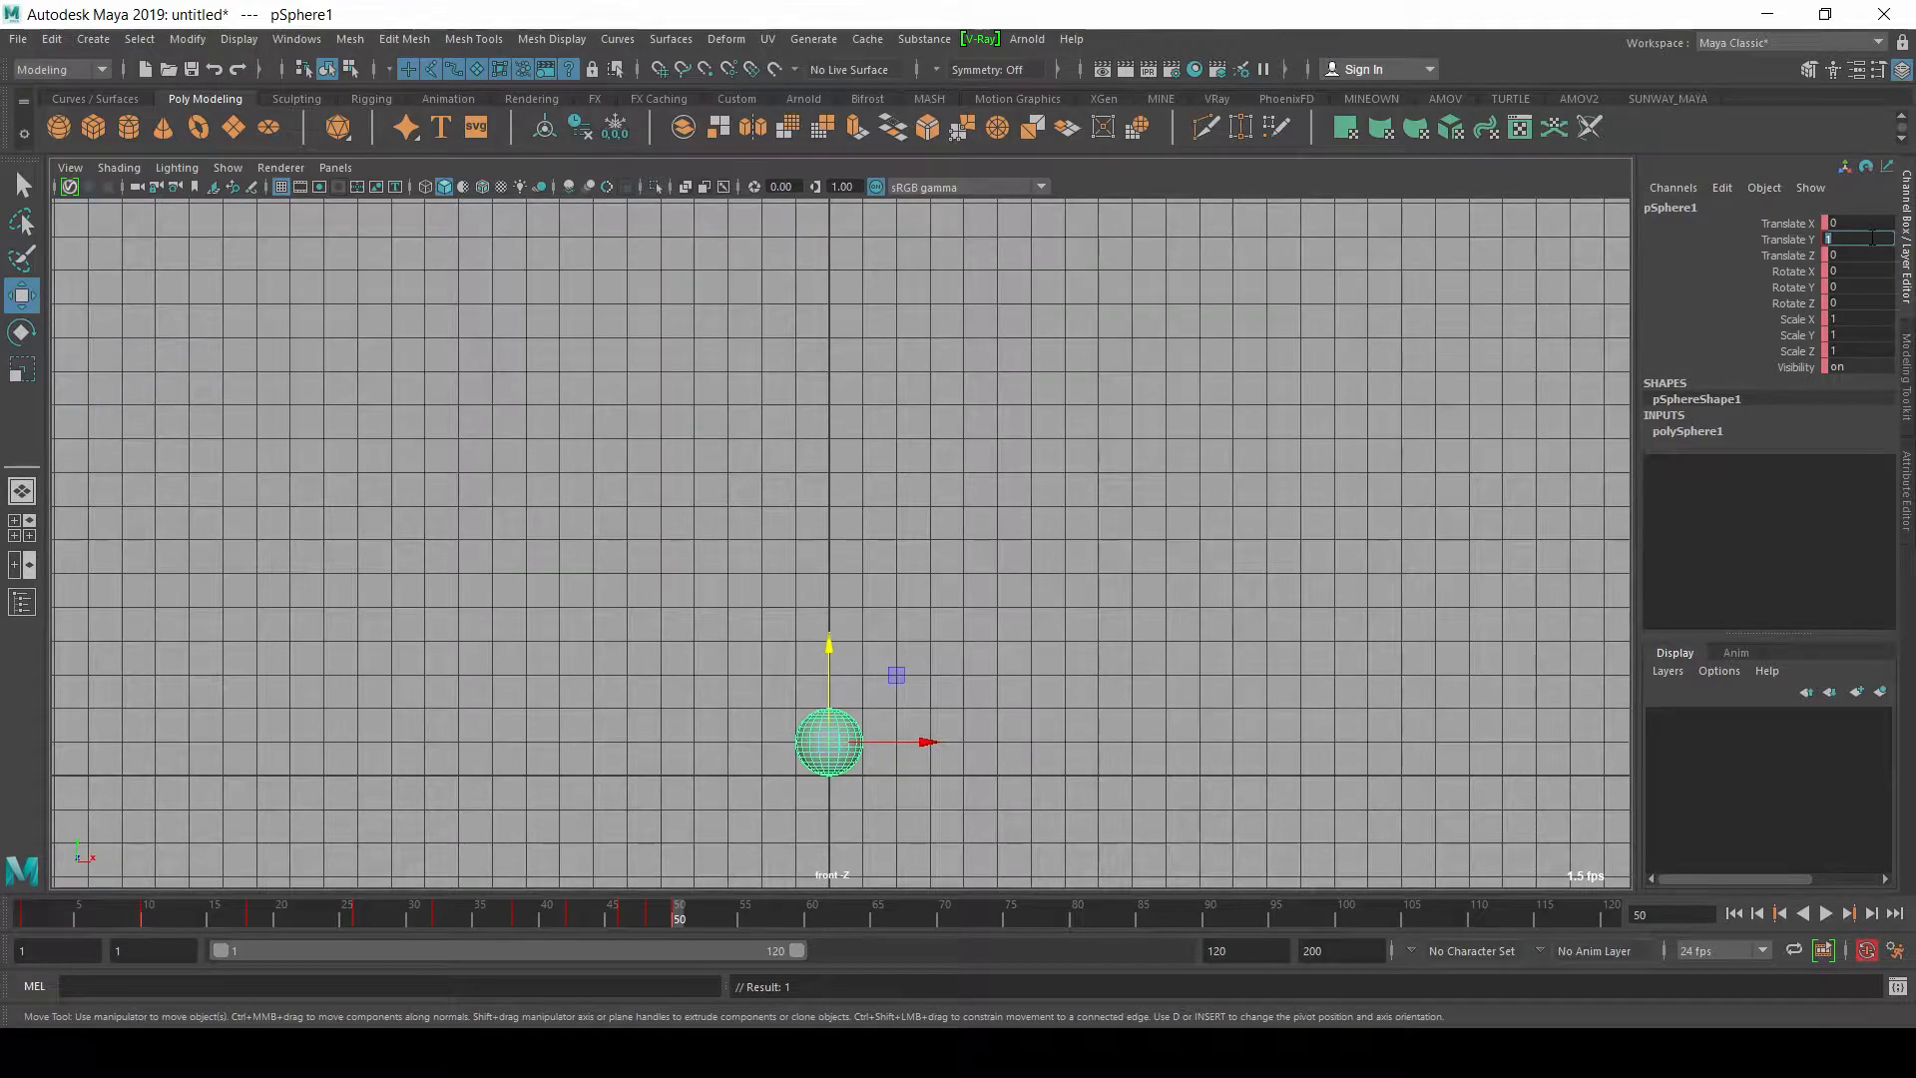
Step: At frame 1, set the sphere's Translate Y to 0
click(24, 908)
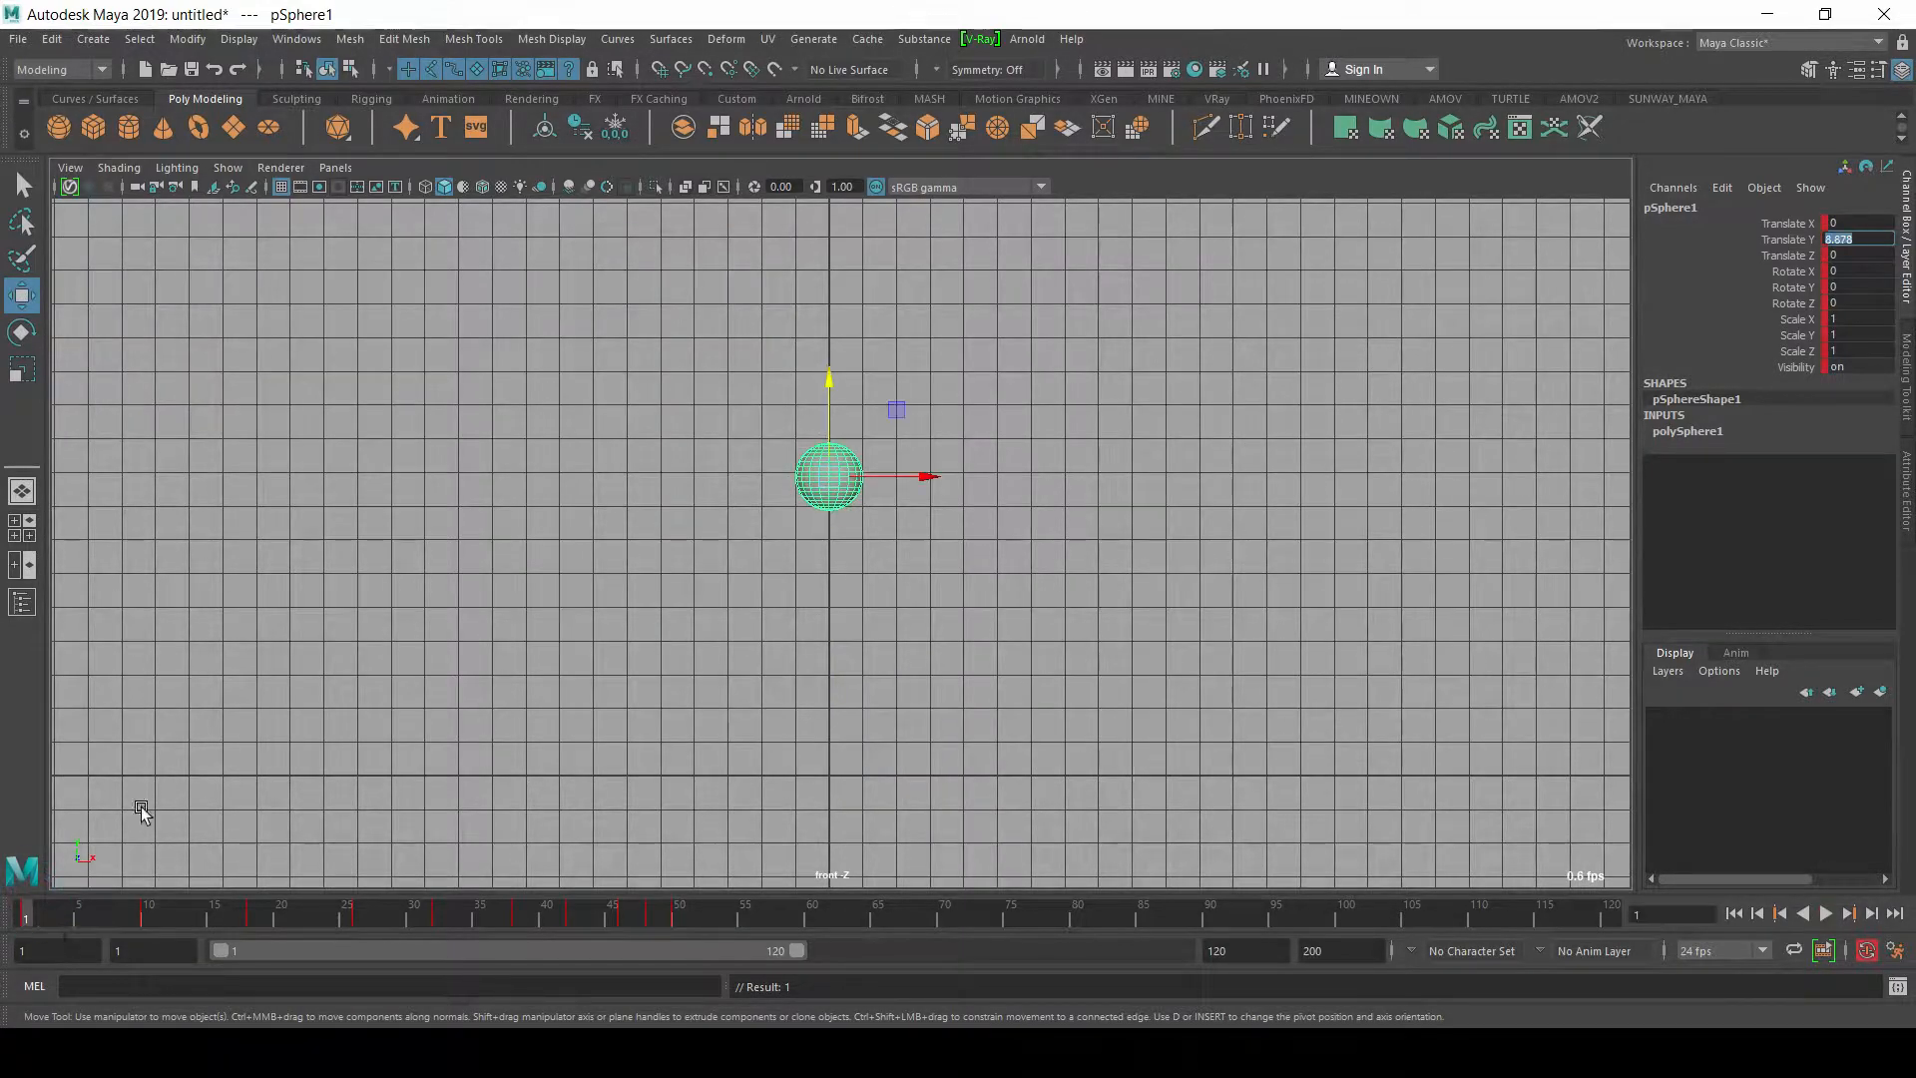
key(BackSpace)
text(0)
key(Return)
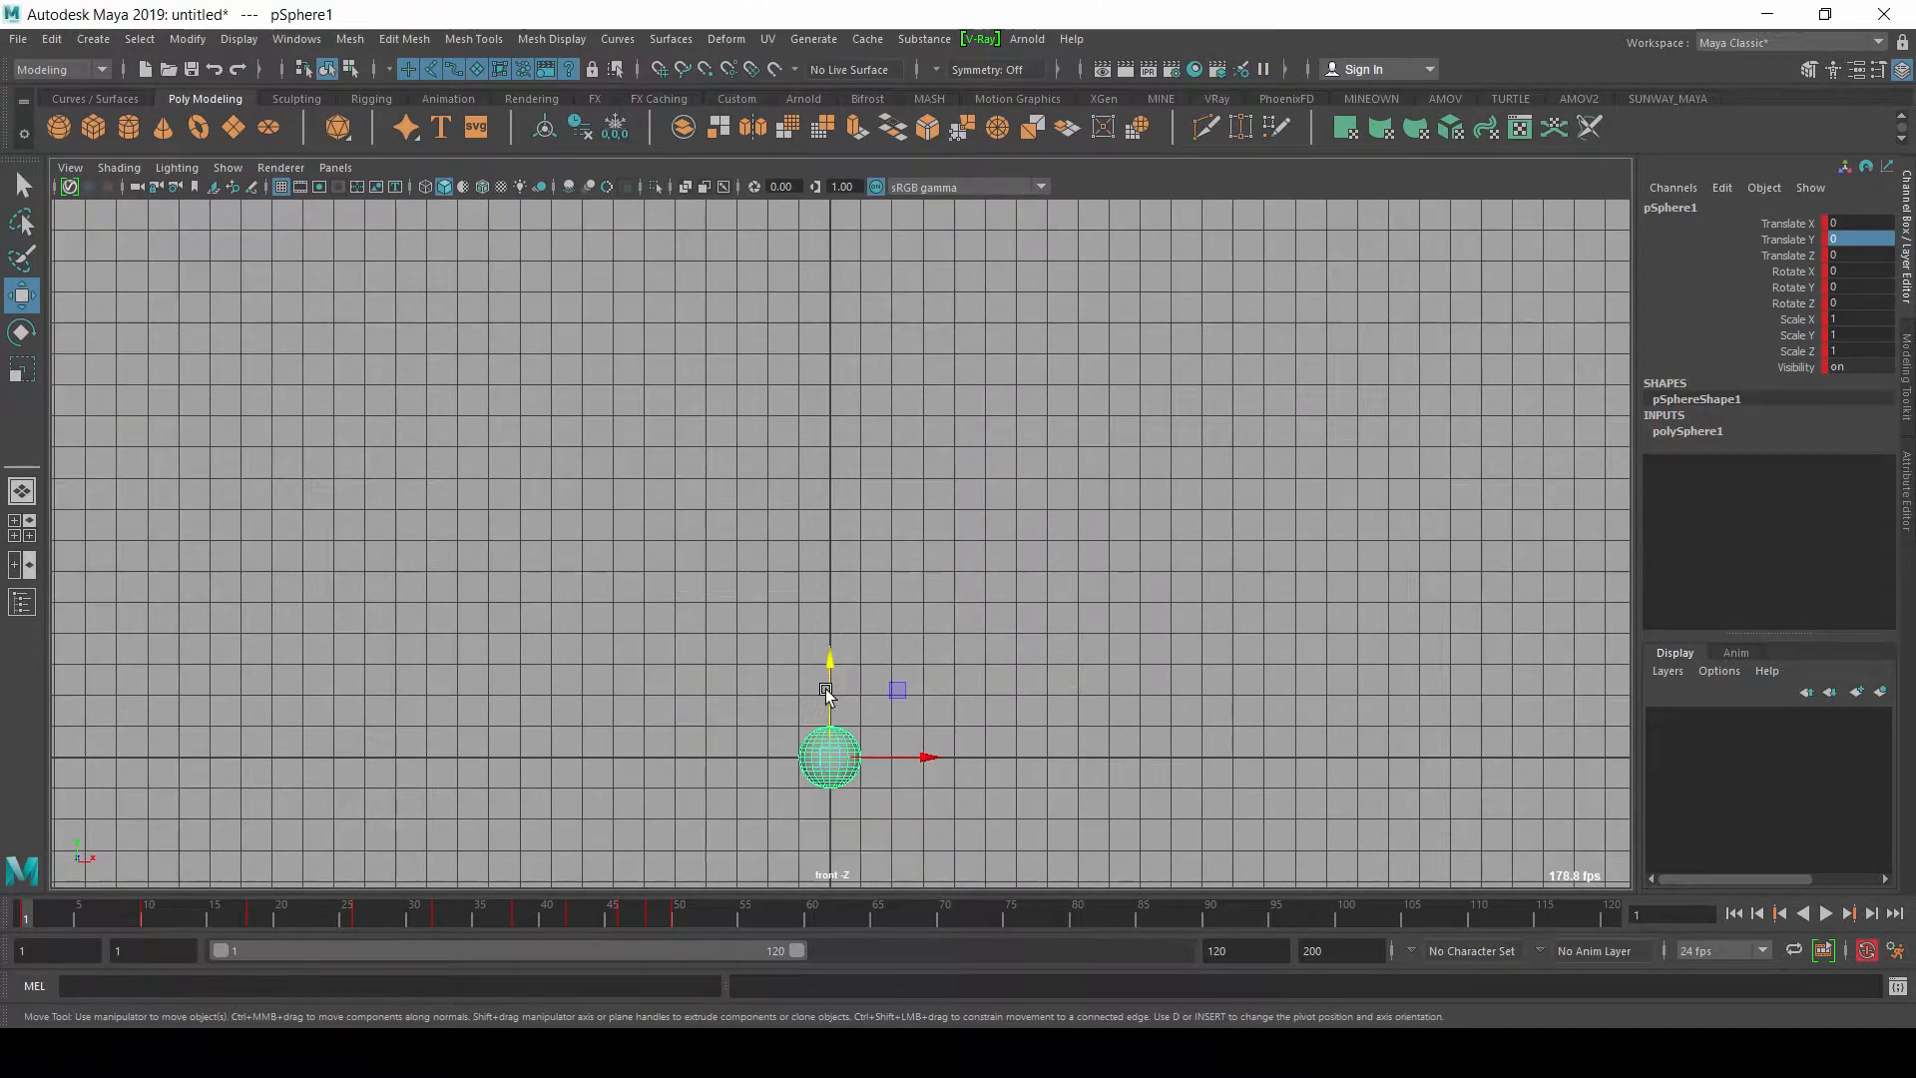
Step: Show the four-view layout, deselect the sphere and scrub through the timeline to review its bounce
key(space)
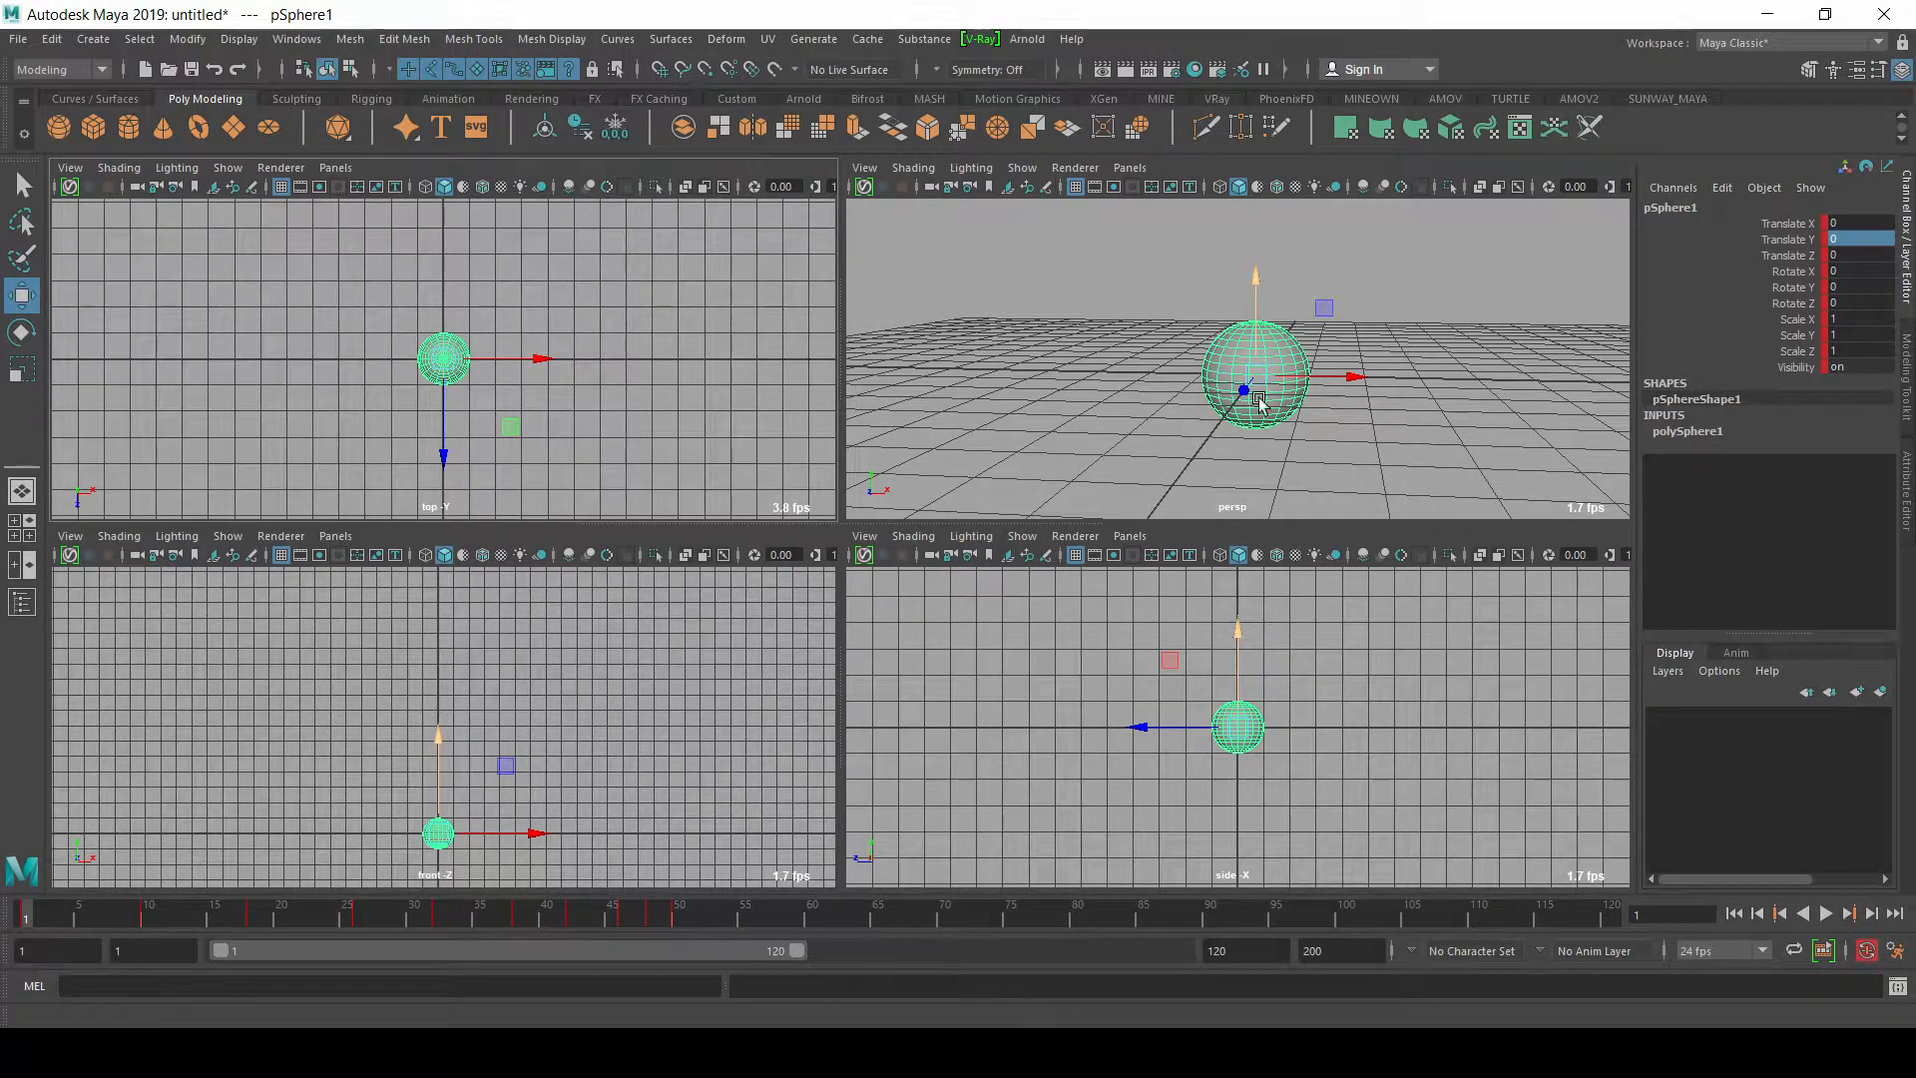
key(alt+v)
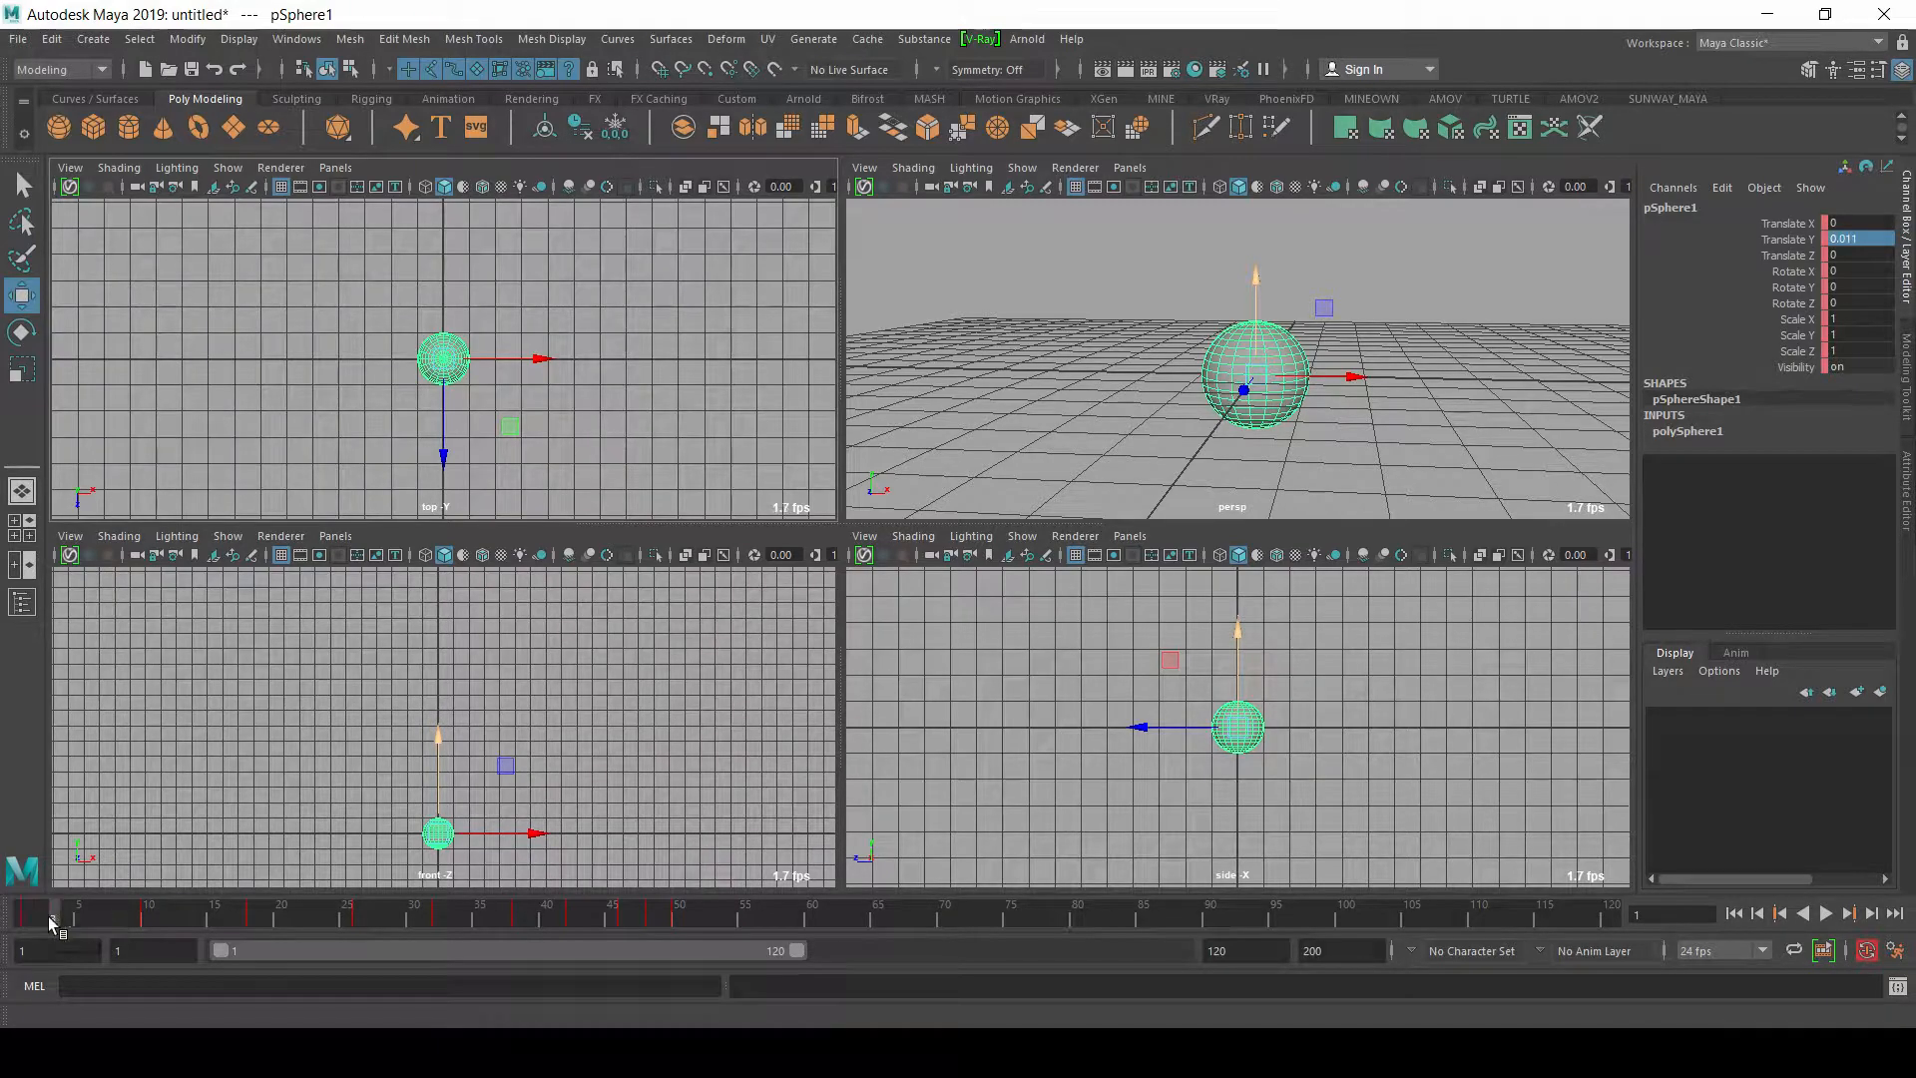
drag(126, 924, 470, 913)
click(1183, 267)
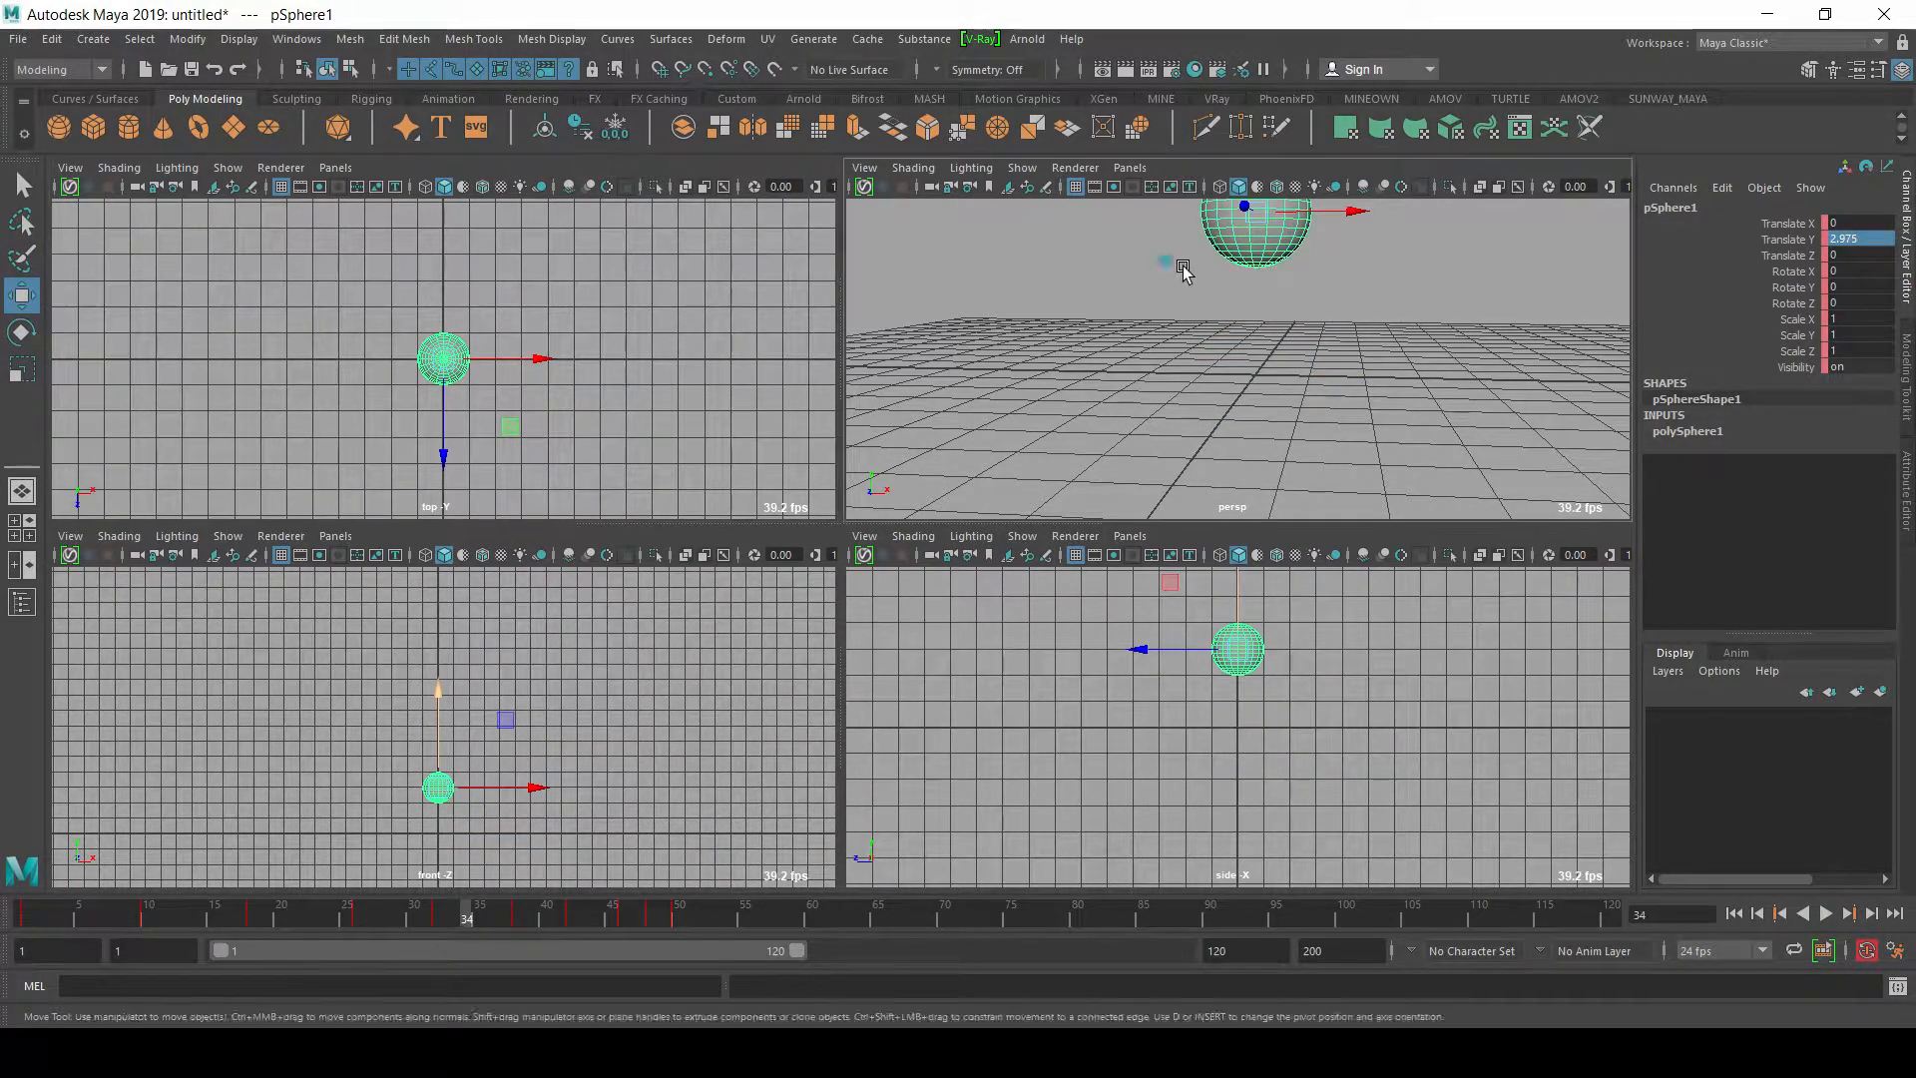
key(alt+v)
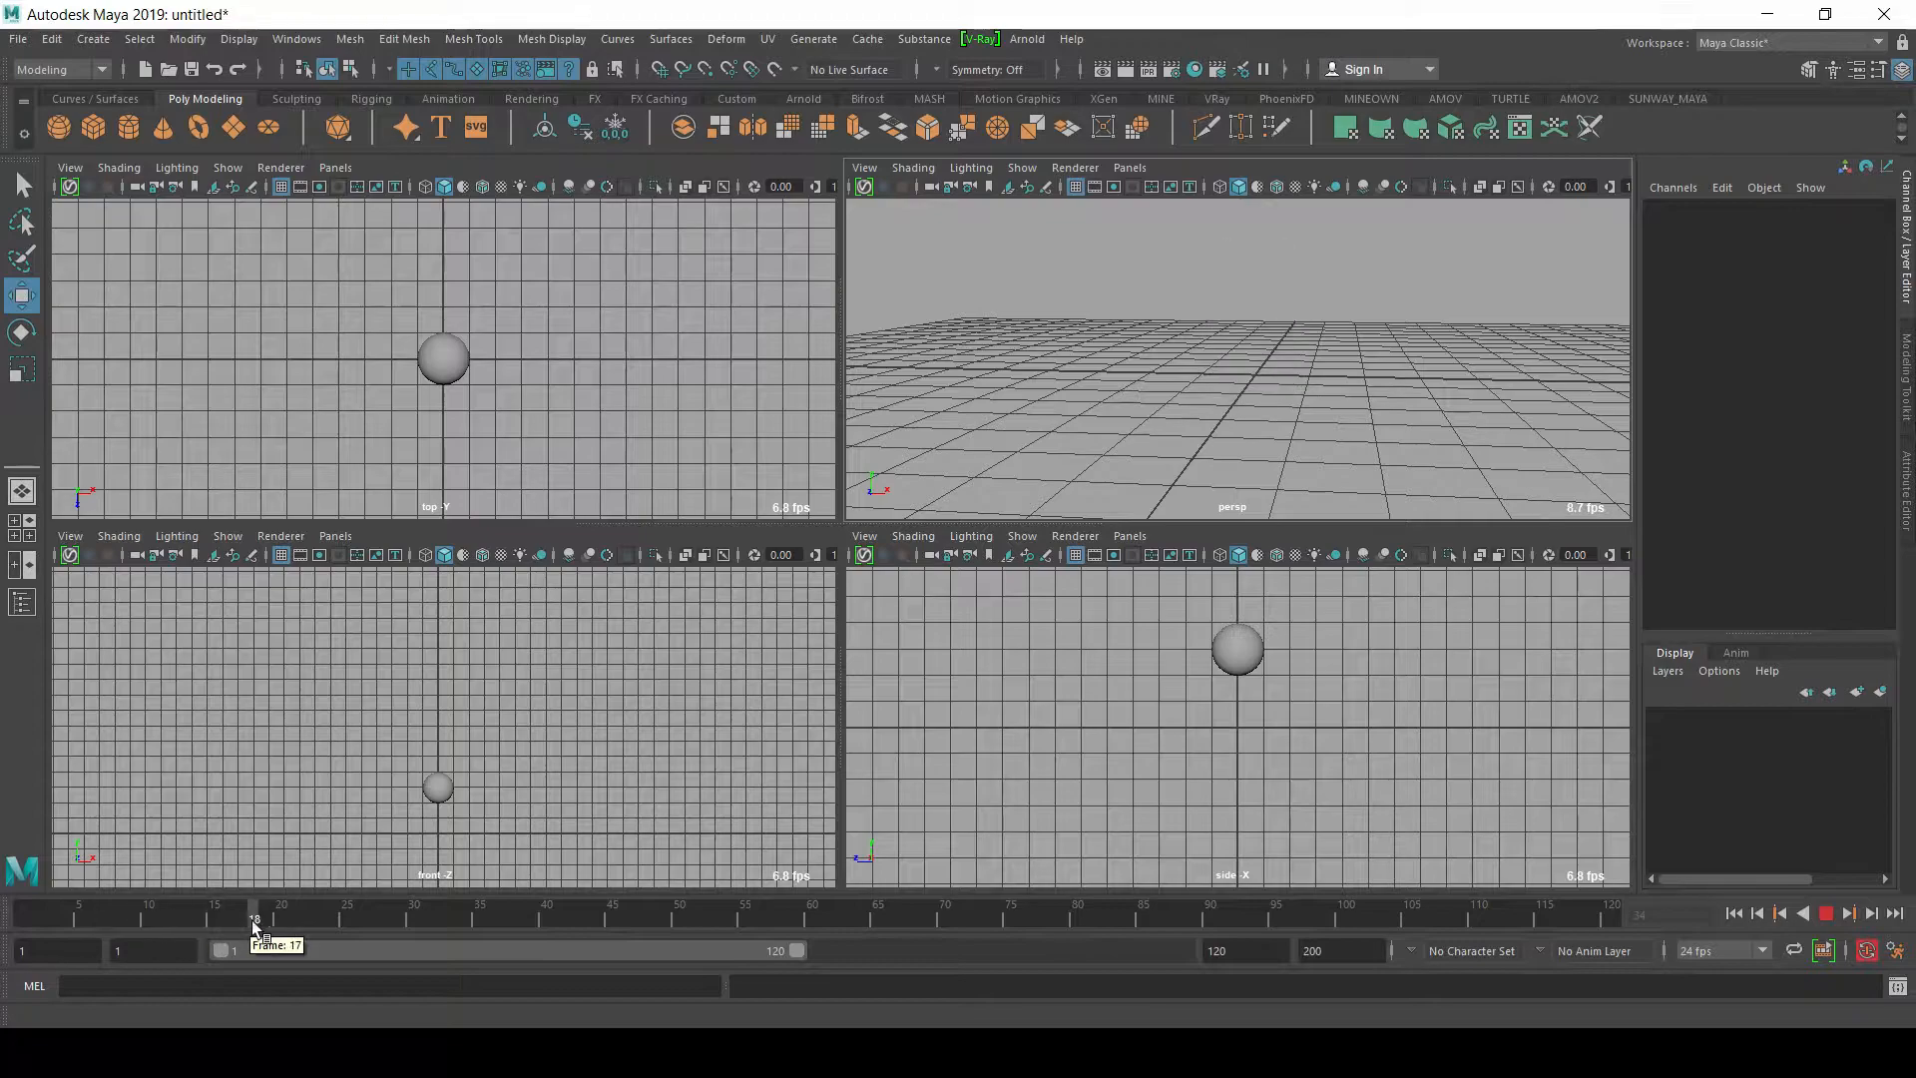
Step: Check the ball's bounce across the timeline in all four views and return to frame 1
drag(364, 918, 562, 917)
click(1216, 735)
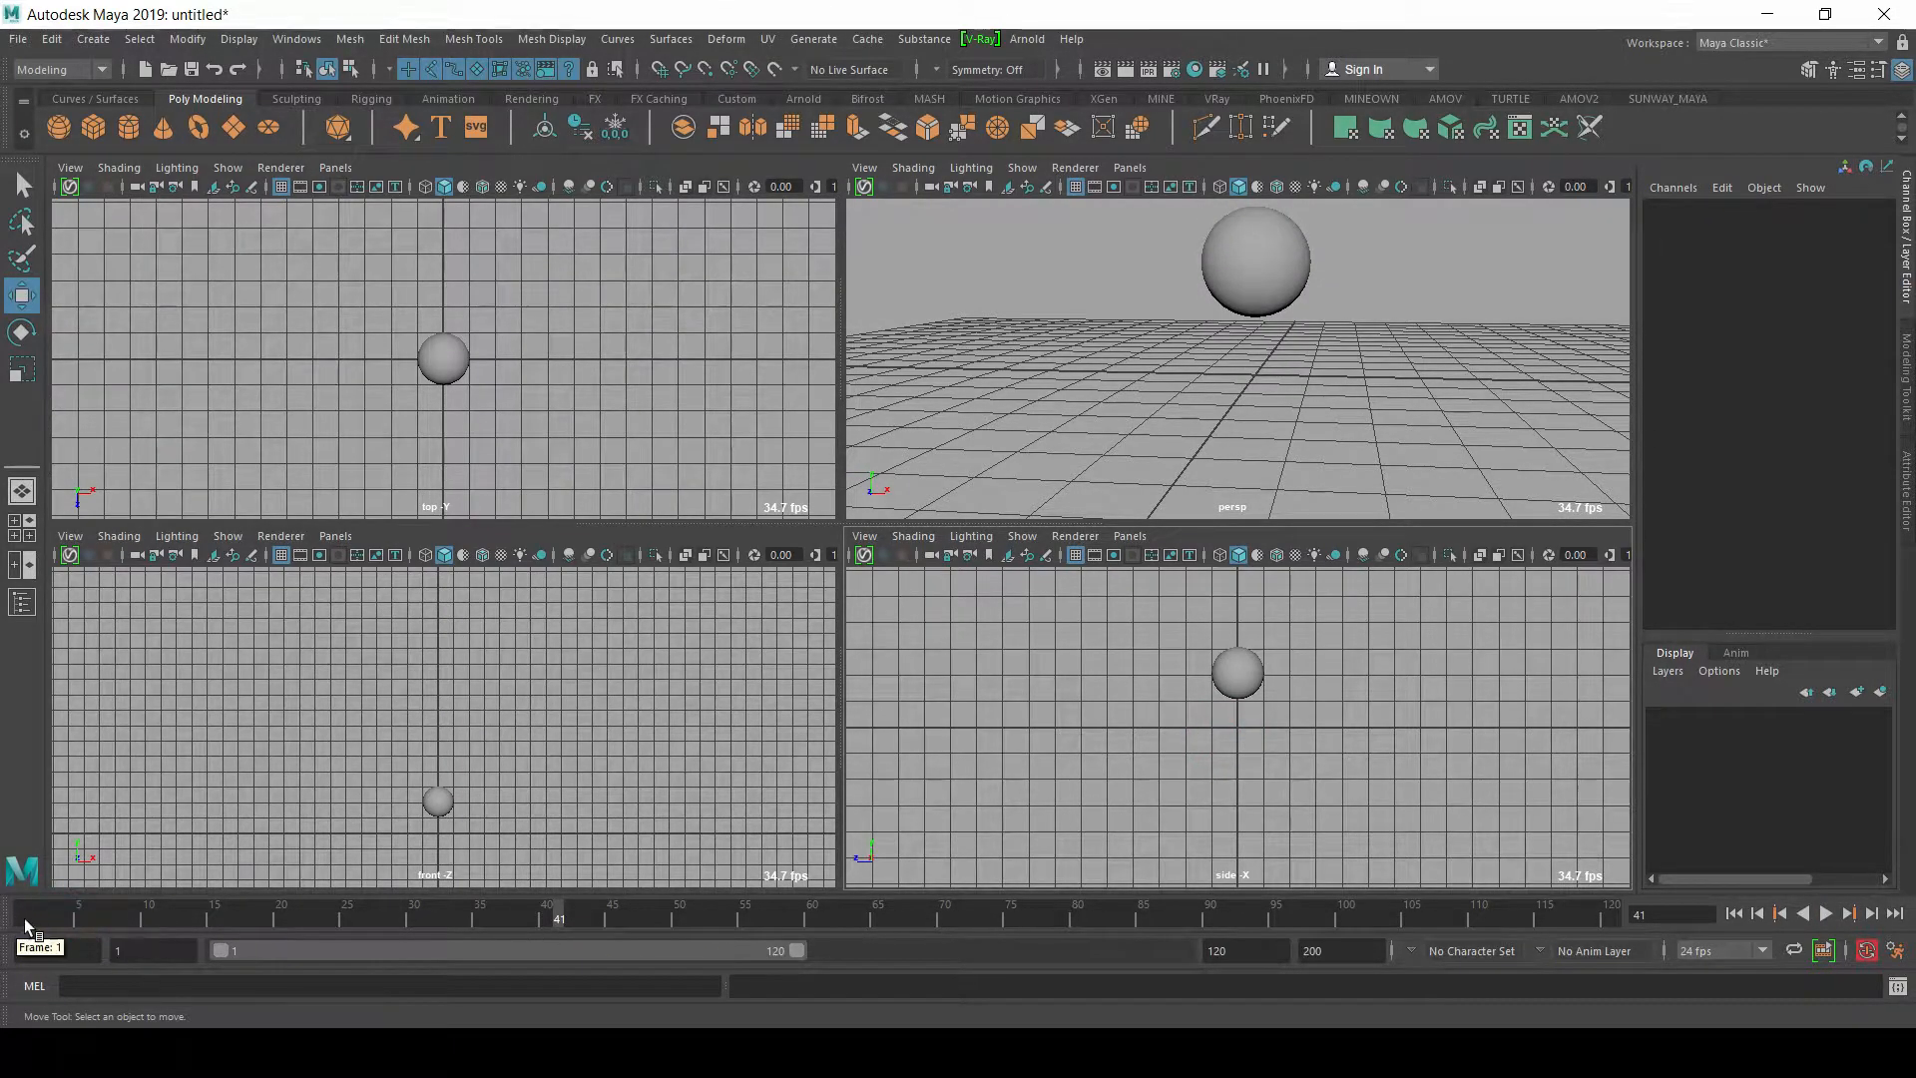
key(alt+v)
mouse_move(145, 917)
mouse_down()
mouse_move(352, 918)
mouse_move(792, 970)
mouse_move(4, 964)
mouse_up()
Step: At frame 1, raise the sphere in the perspective view to a Translate Y of about 6.109
click(1251, 354)
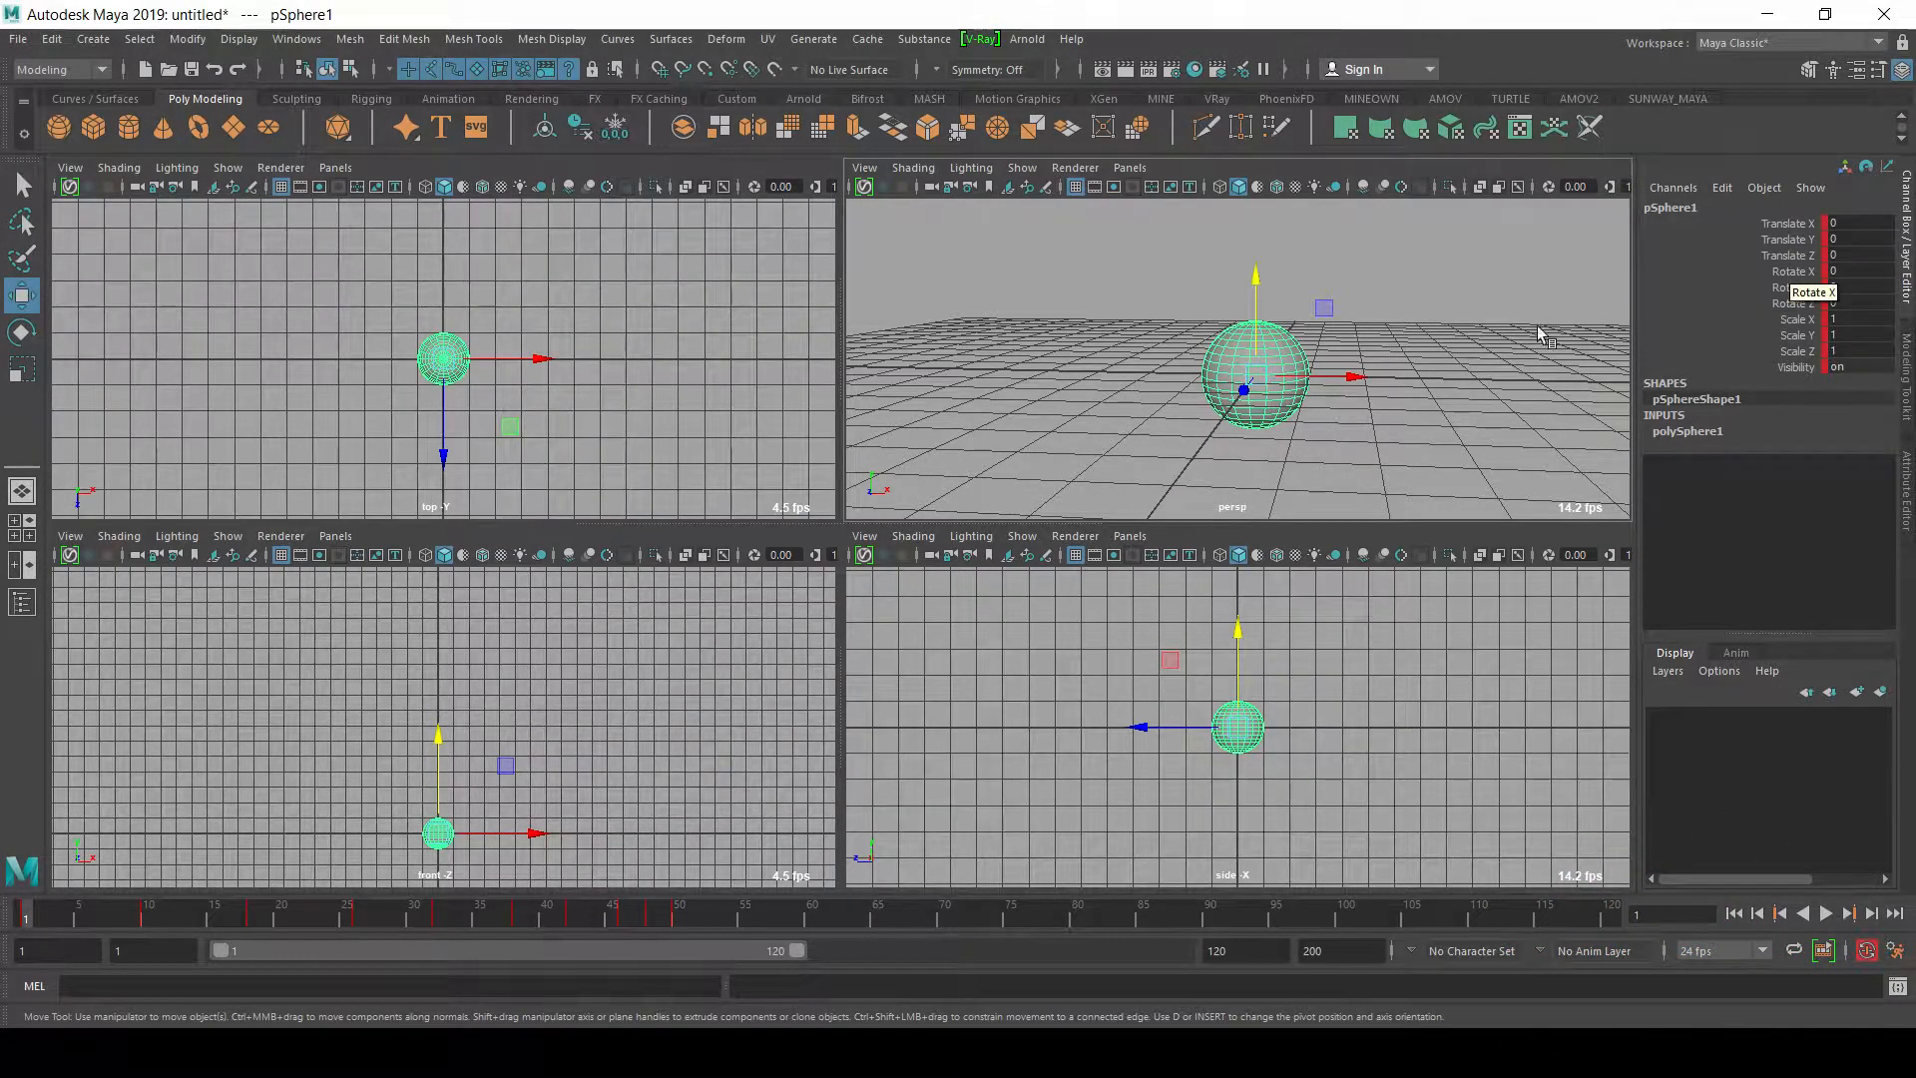
key(space)
alt+right_drag(1270, 404, 812, 423)
alt+drag(820, 481, 882, 174)
alt+drag(949, 266, 848, 469)
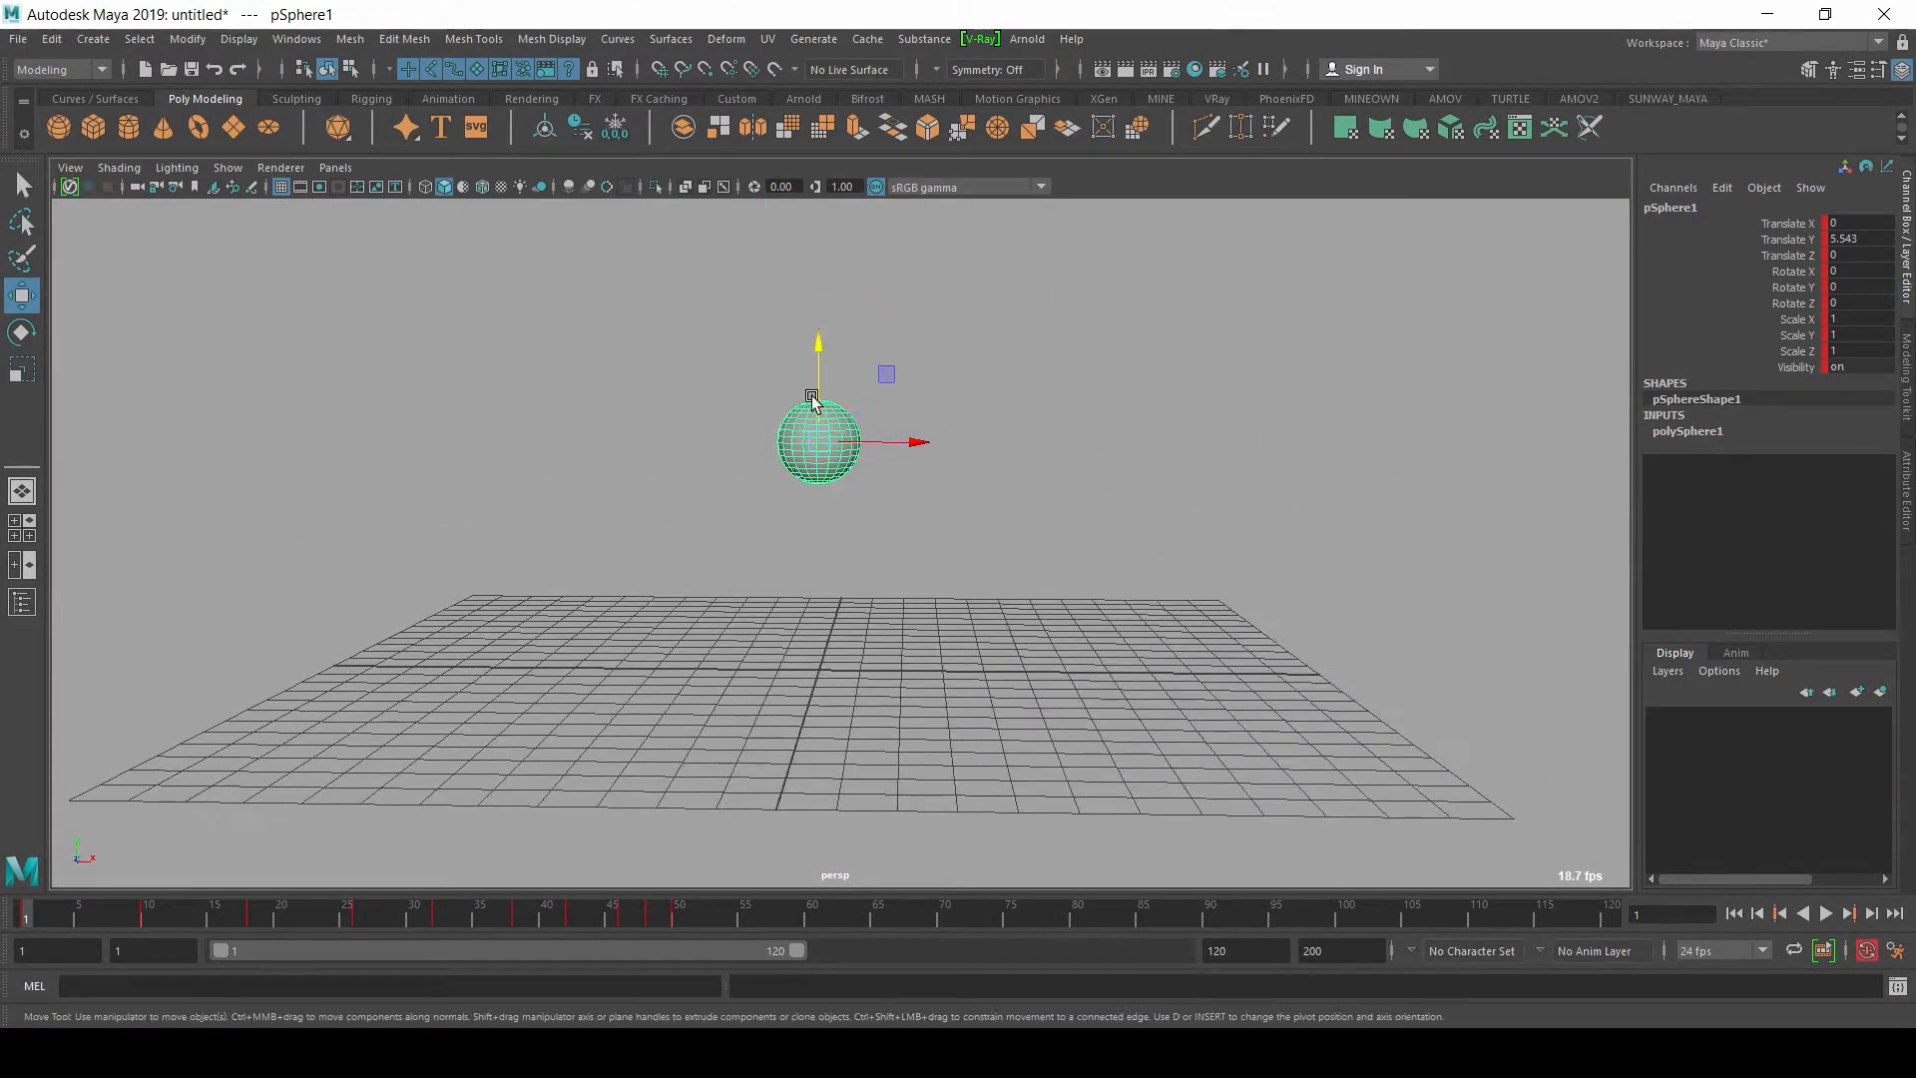
drag(818, 374, 842, 349)
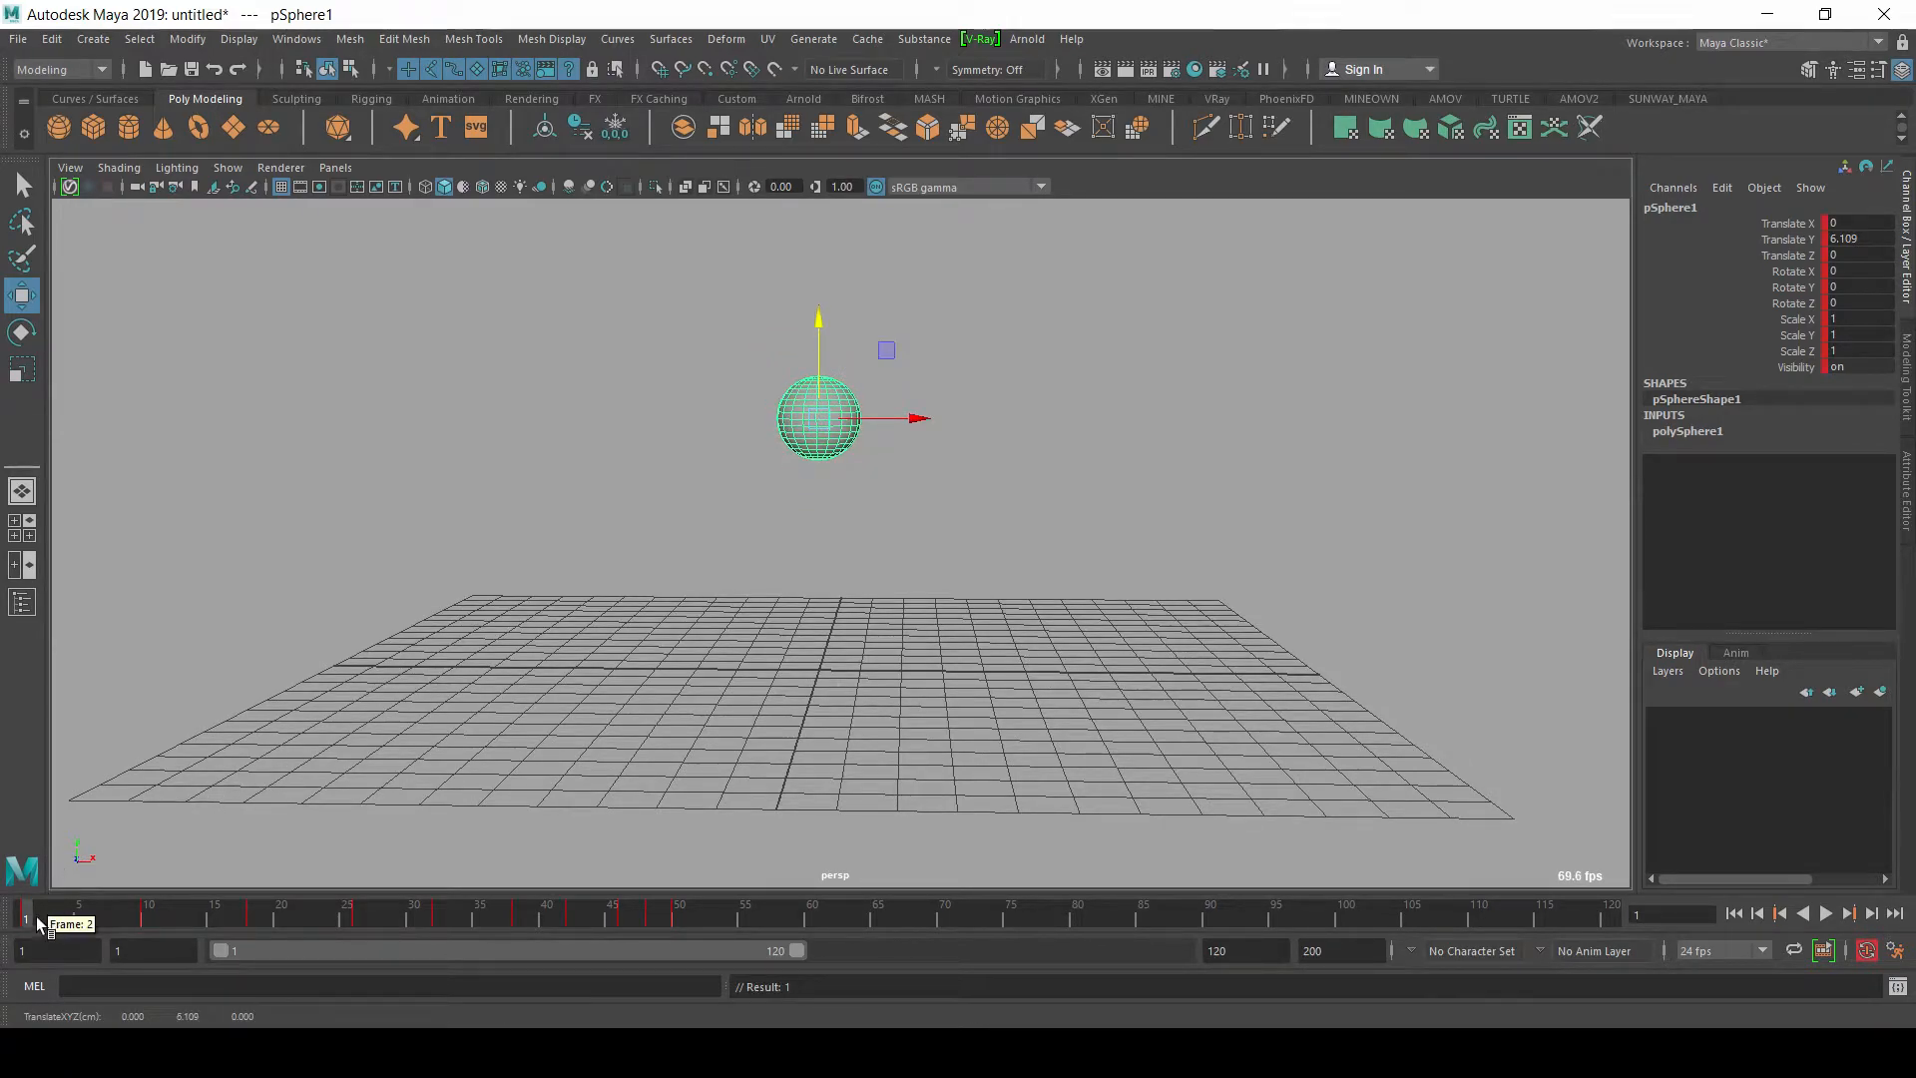
Step: Scrub the opening drop, return to frame 1 and play back the whole bounce animation
key(alt+v)
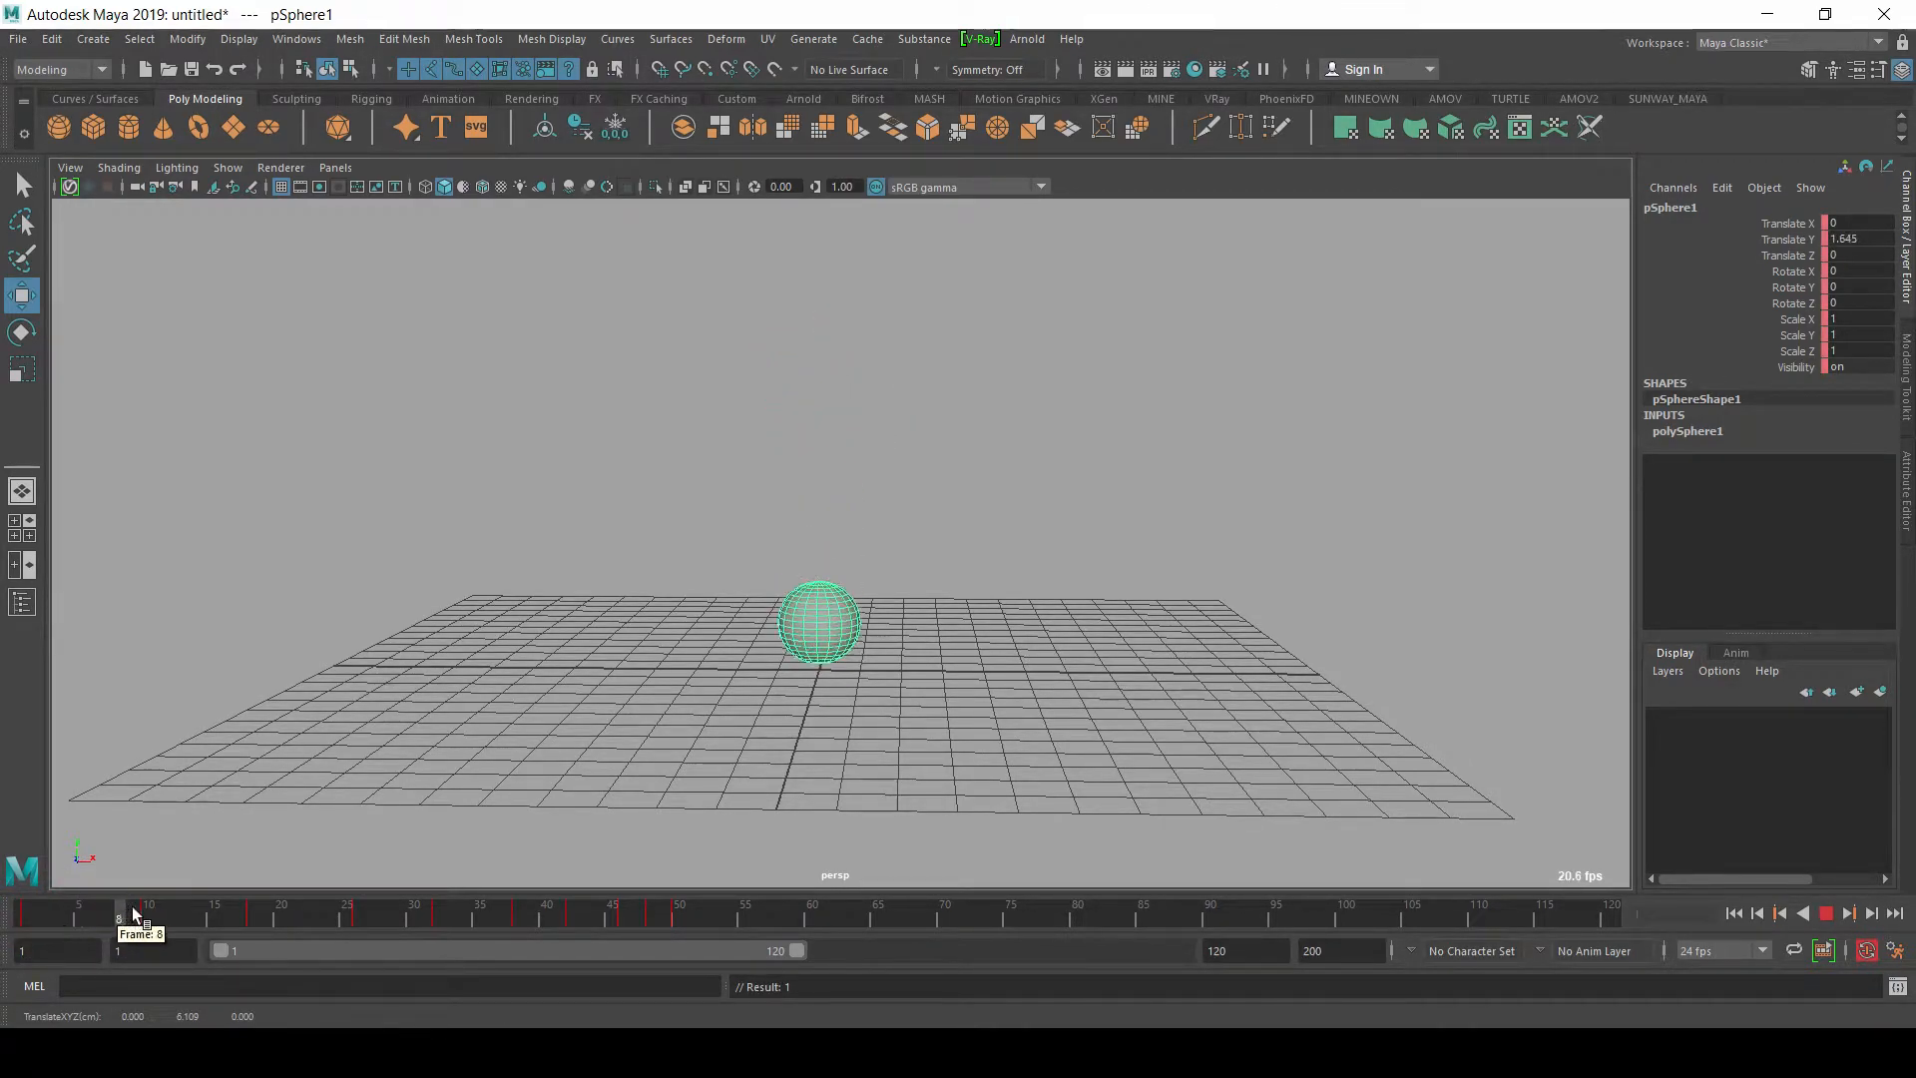
click(158, 919)
drag(90, 913, 21, 913)
drag(50, 908, 27, 912)
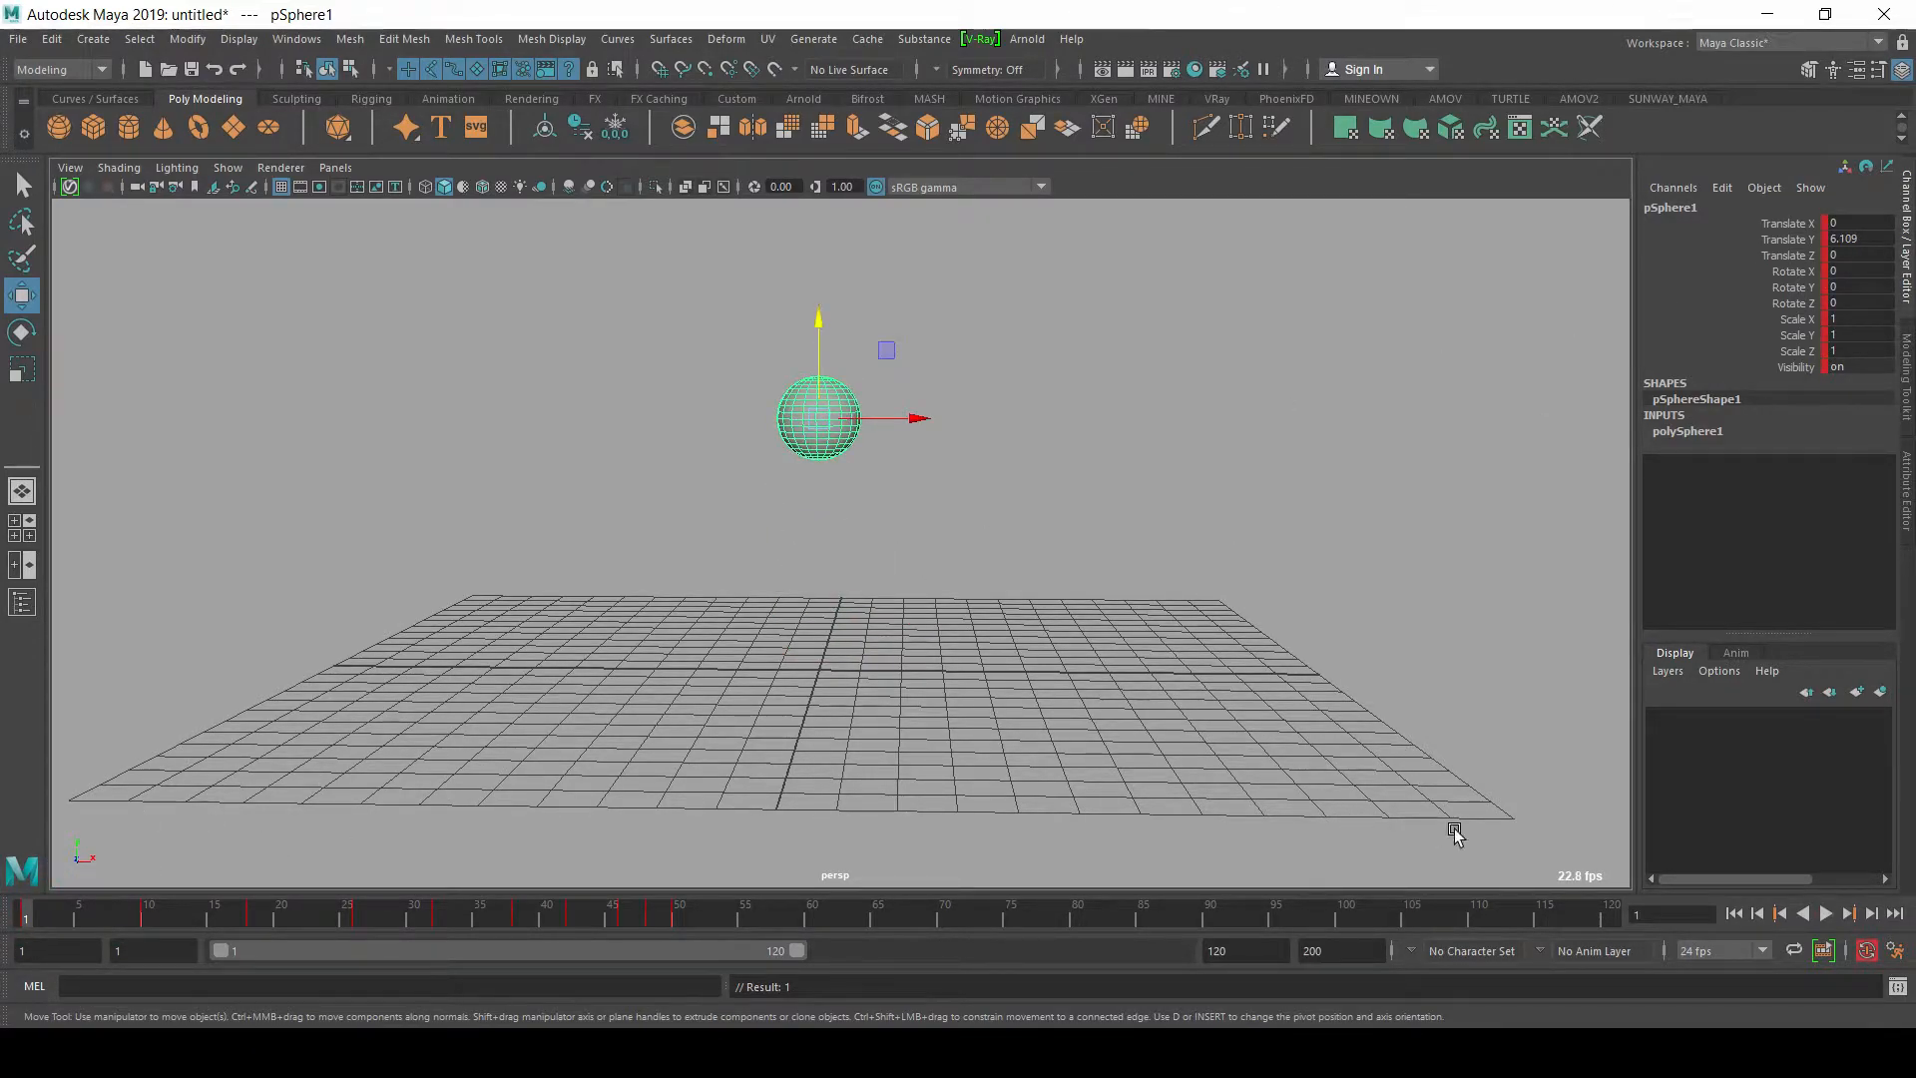
click(1826, 914)
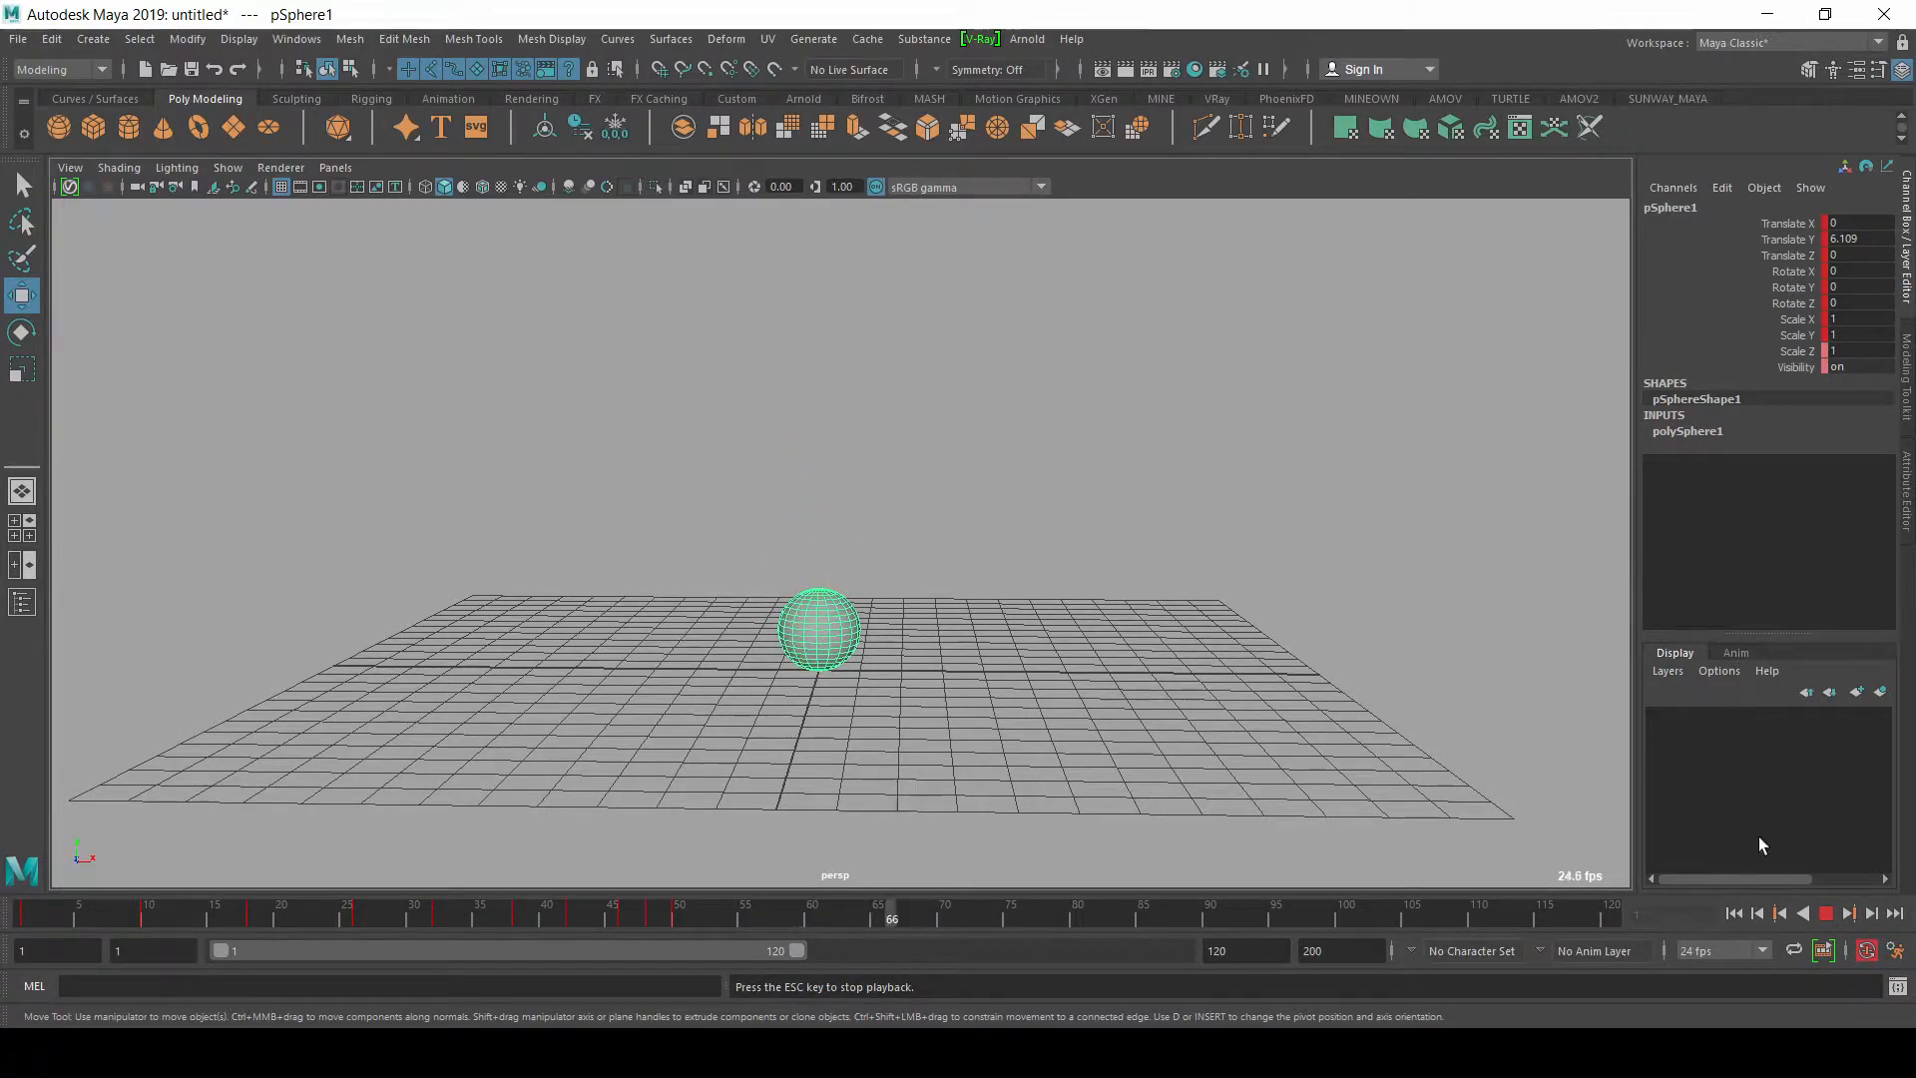
click(1825, 913)
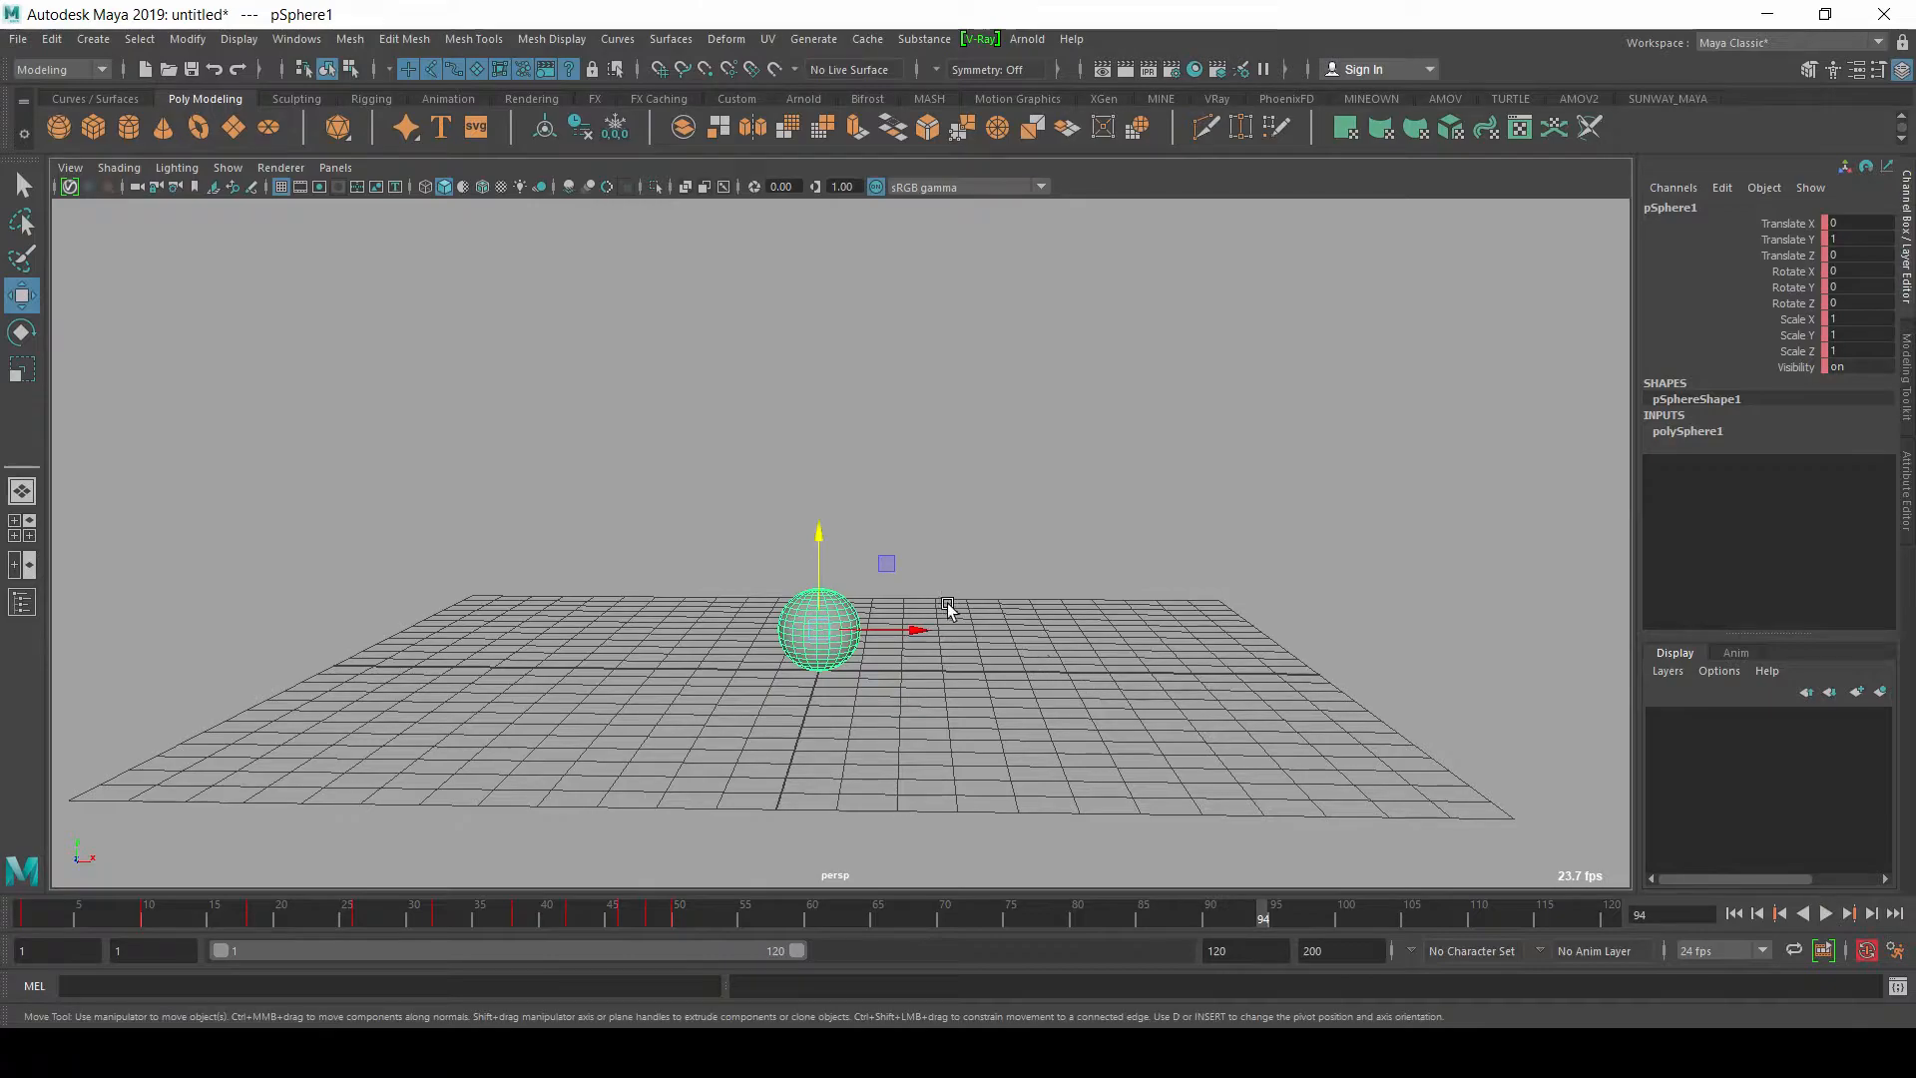
alt+drag(775, 548, 552, 548)
alt+right_drag(552, 547, 725, 594)
alt+middle_drag(884, 634, 864, 572)
alt+drag(864, 573, 666, 492)
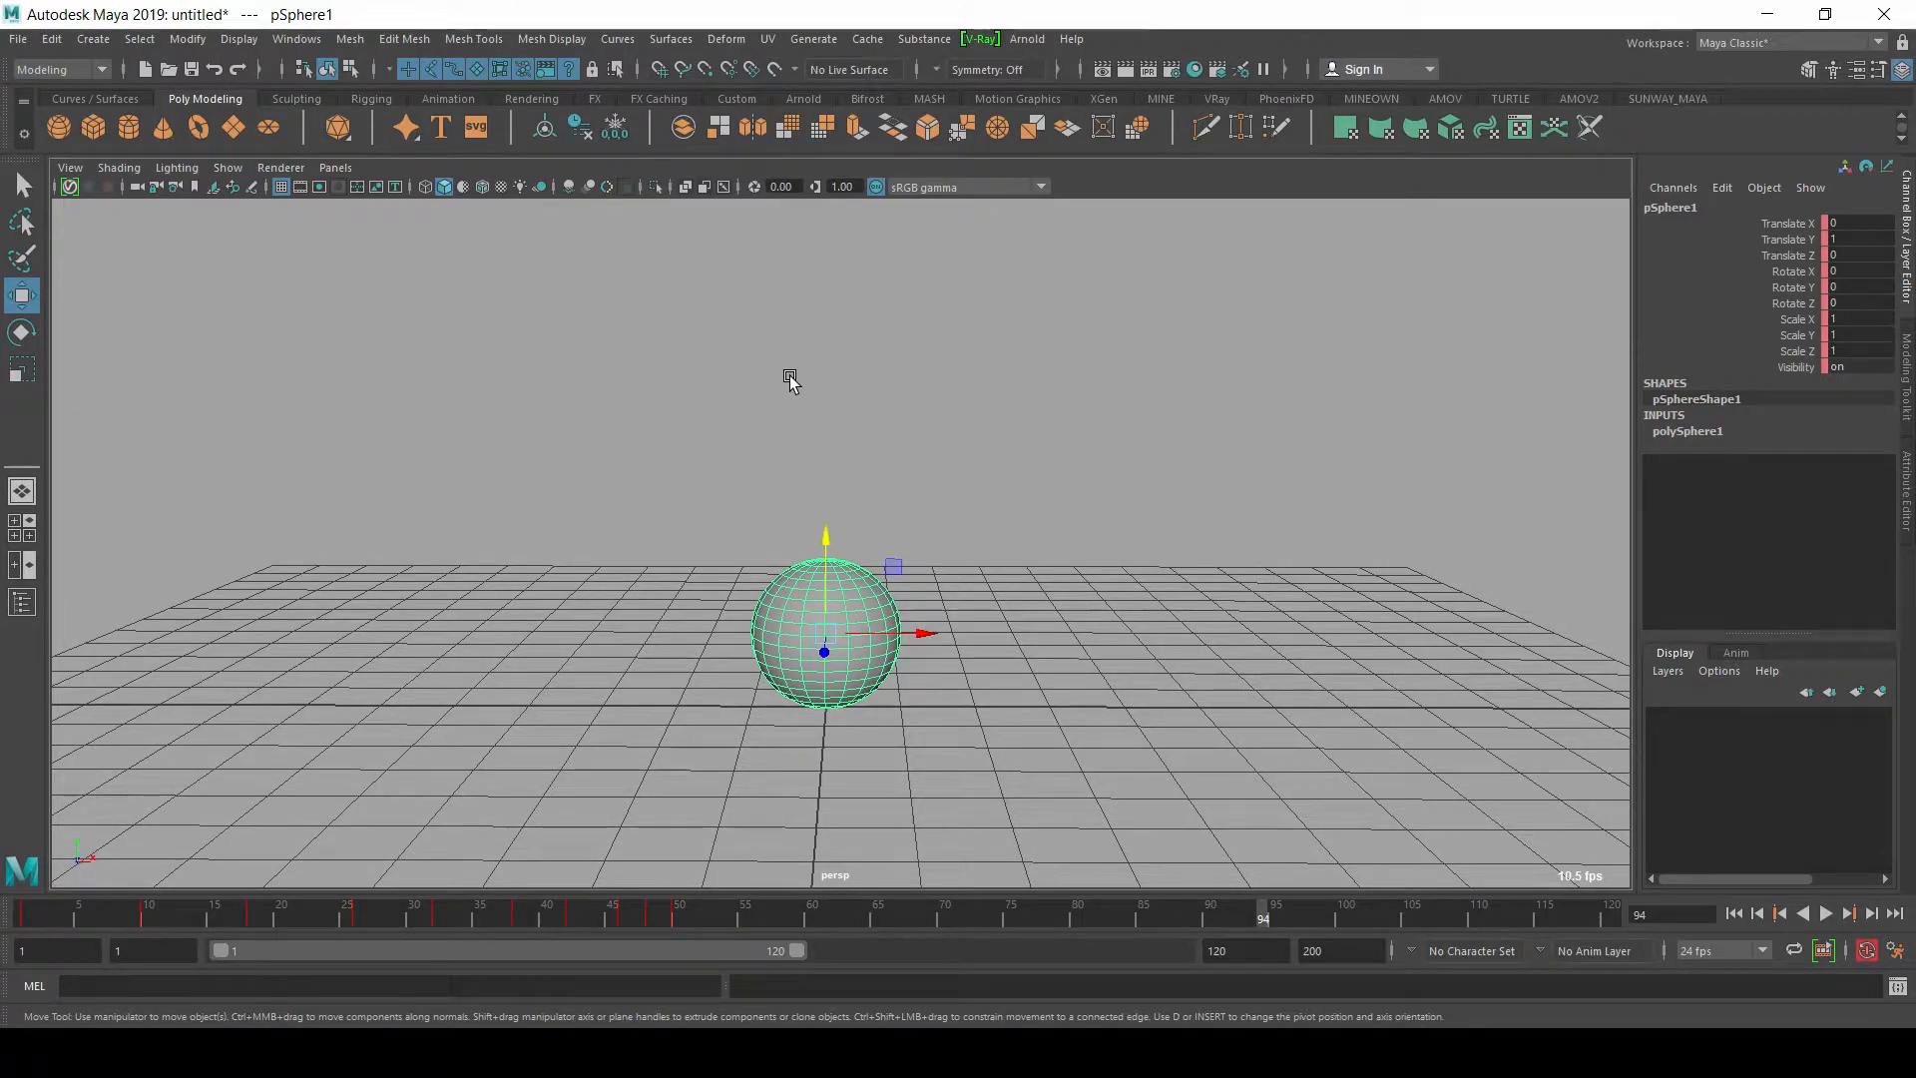
Step: Save the scene as ball01 in the Graph Editor Beginner's Guide folder inside MAYA NEW 2
click(18, 38)
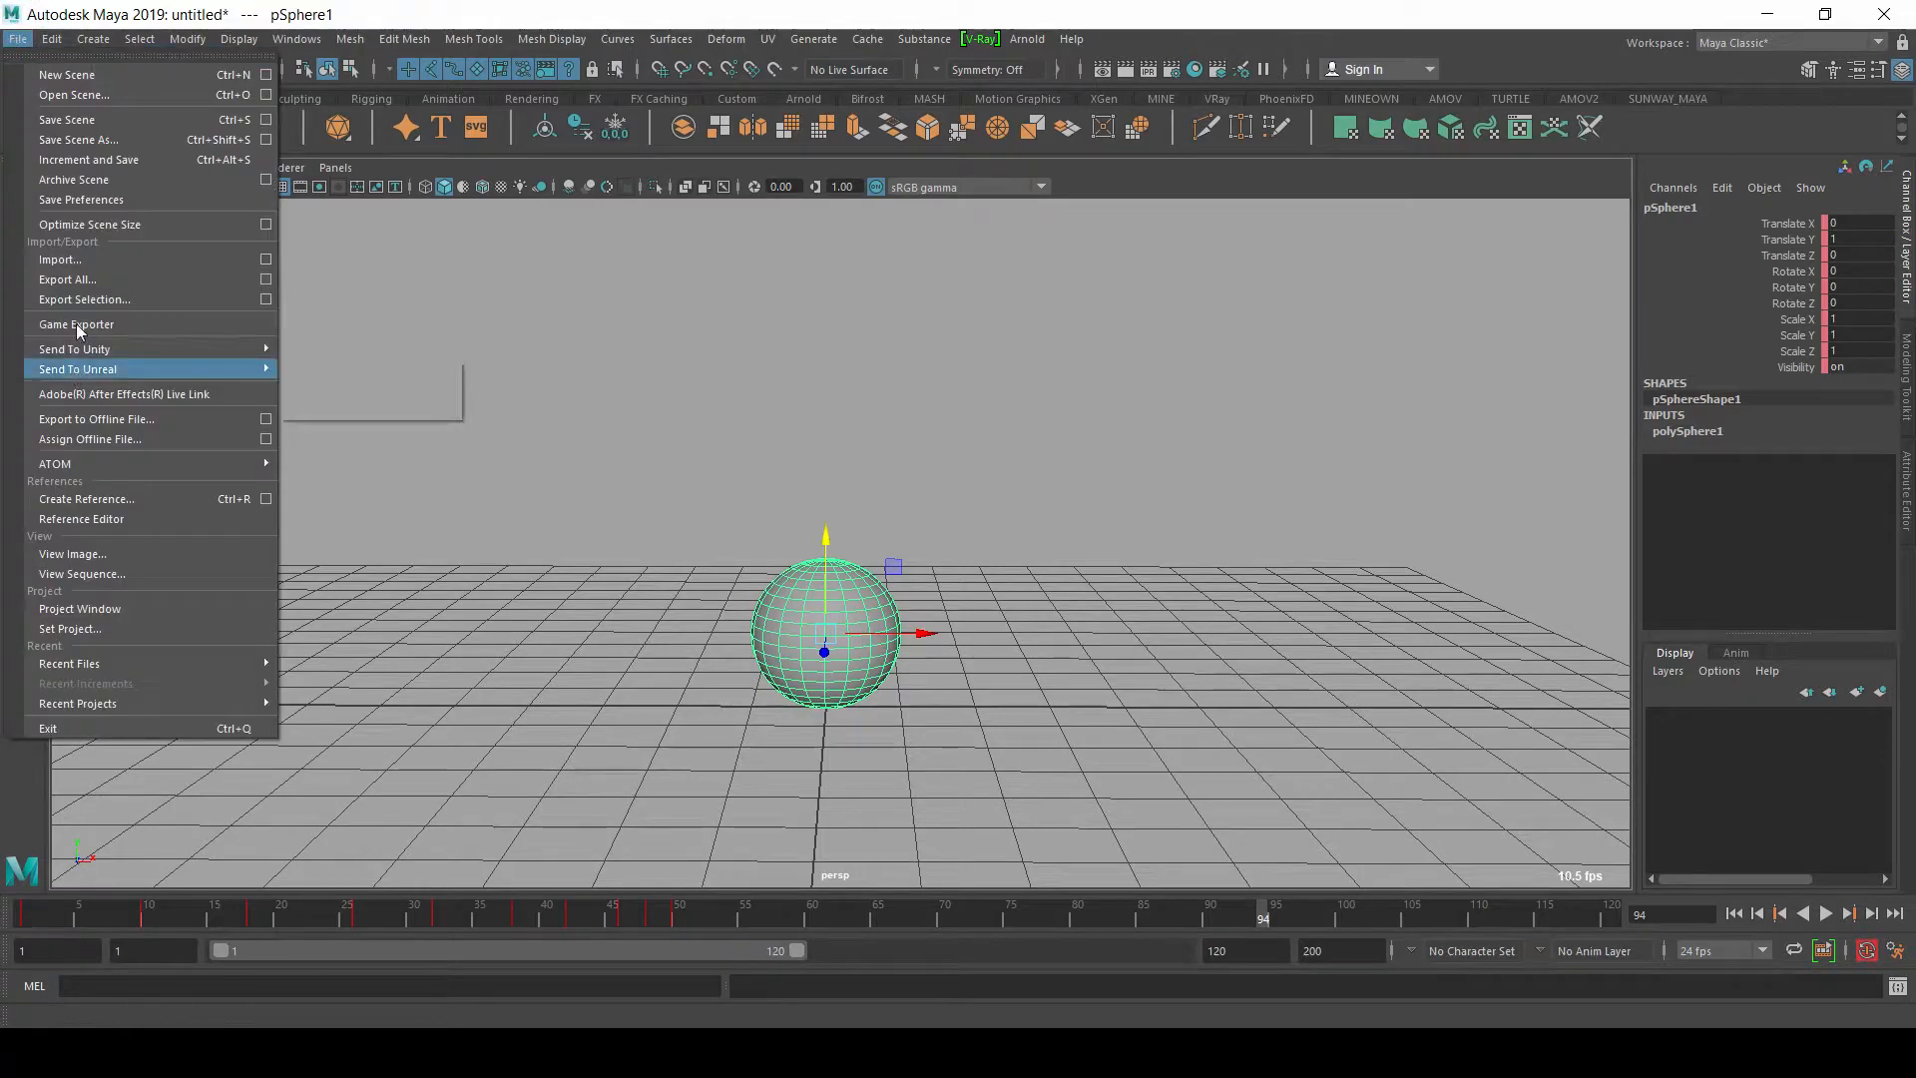
click(103, 153)
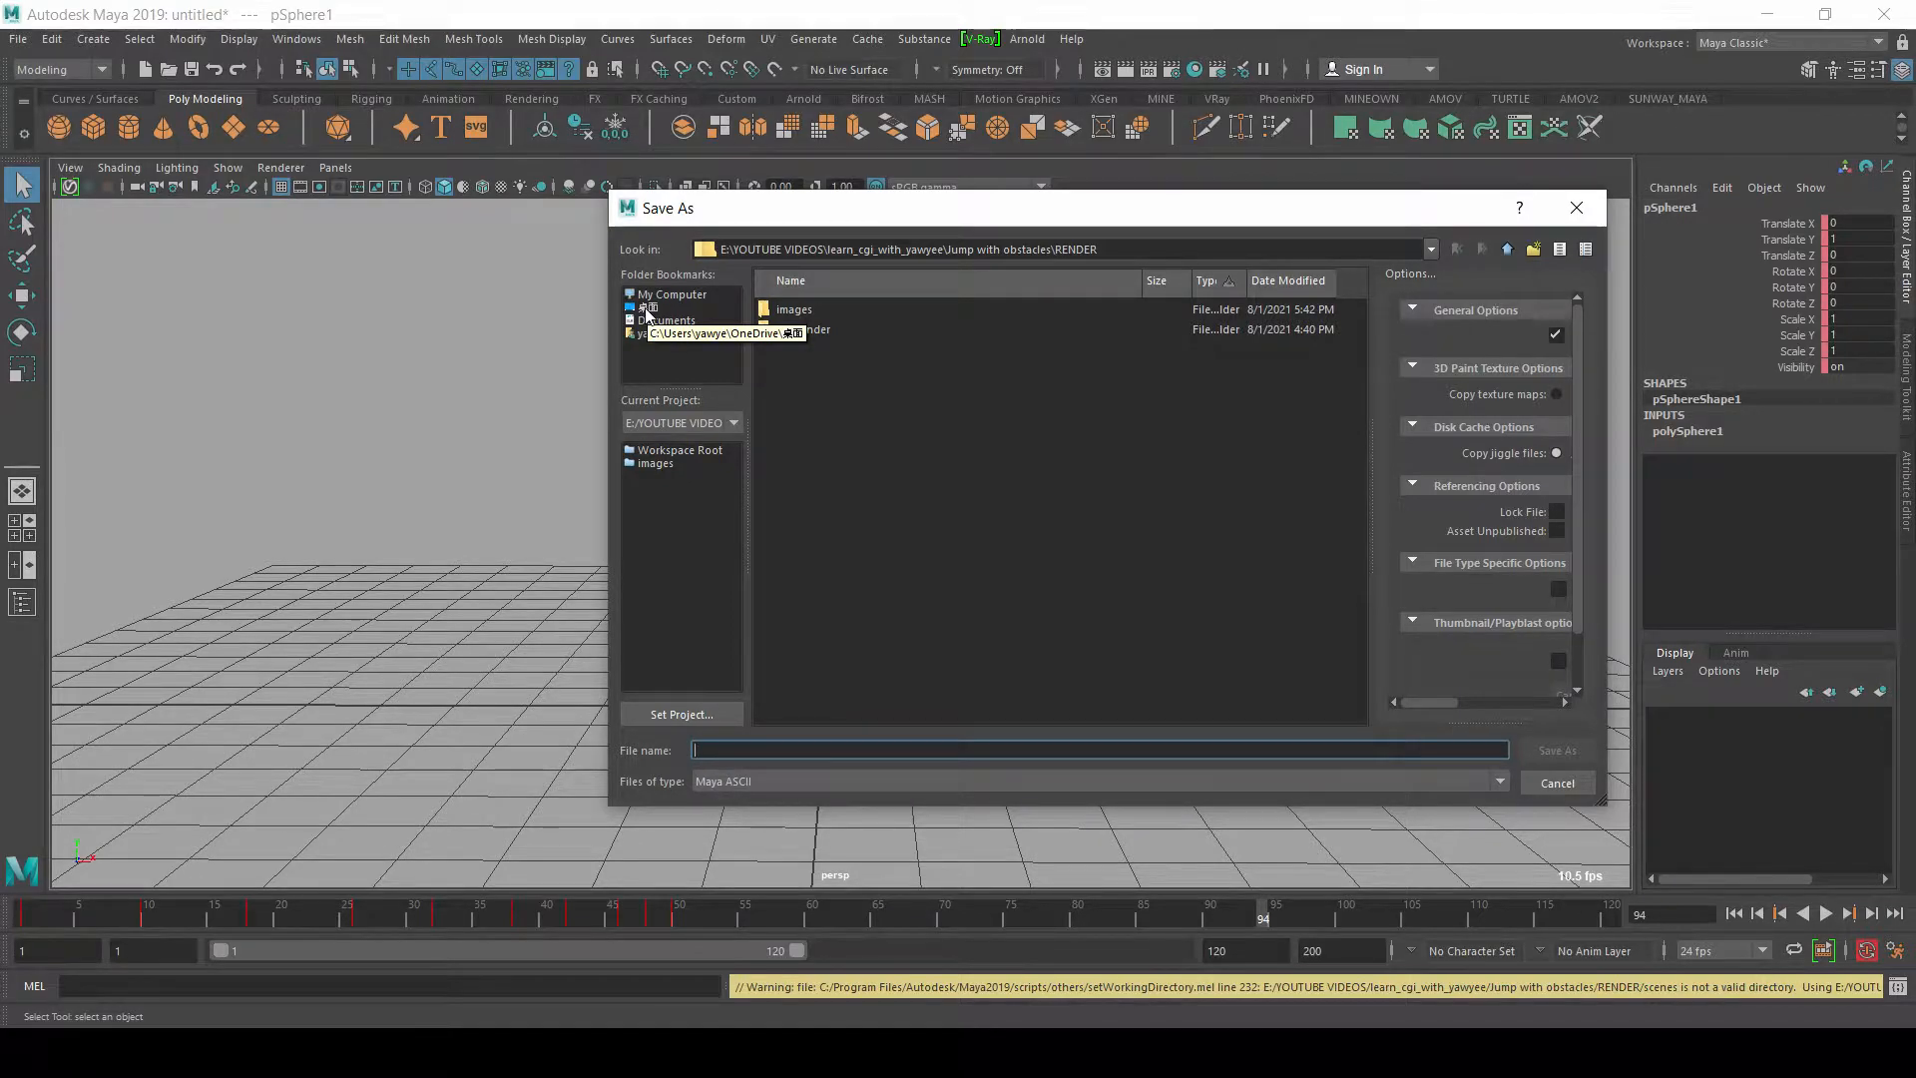
click(1507, 249)
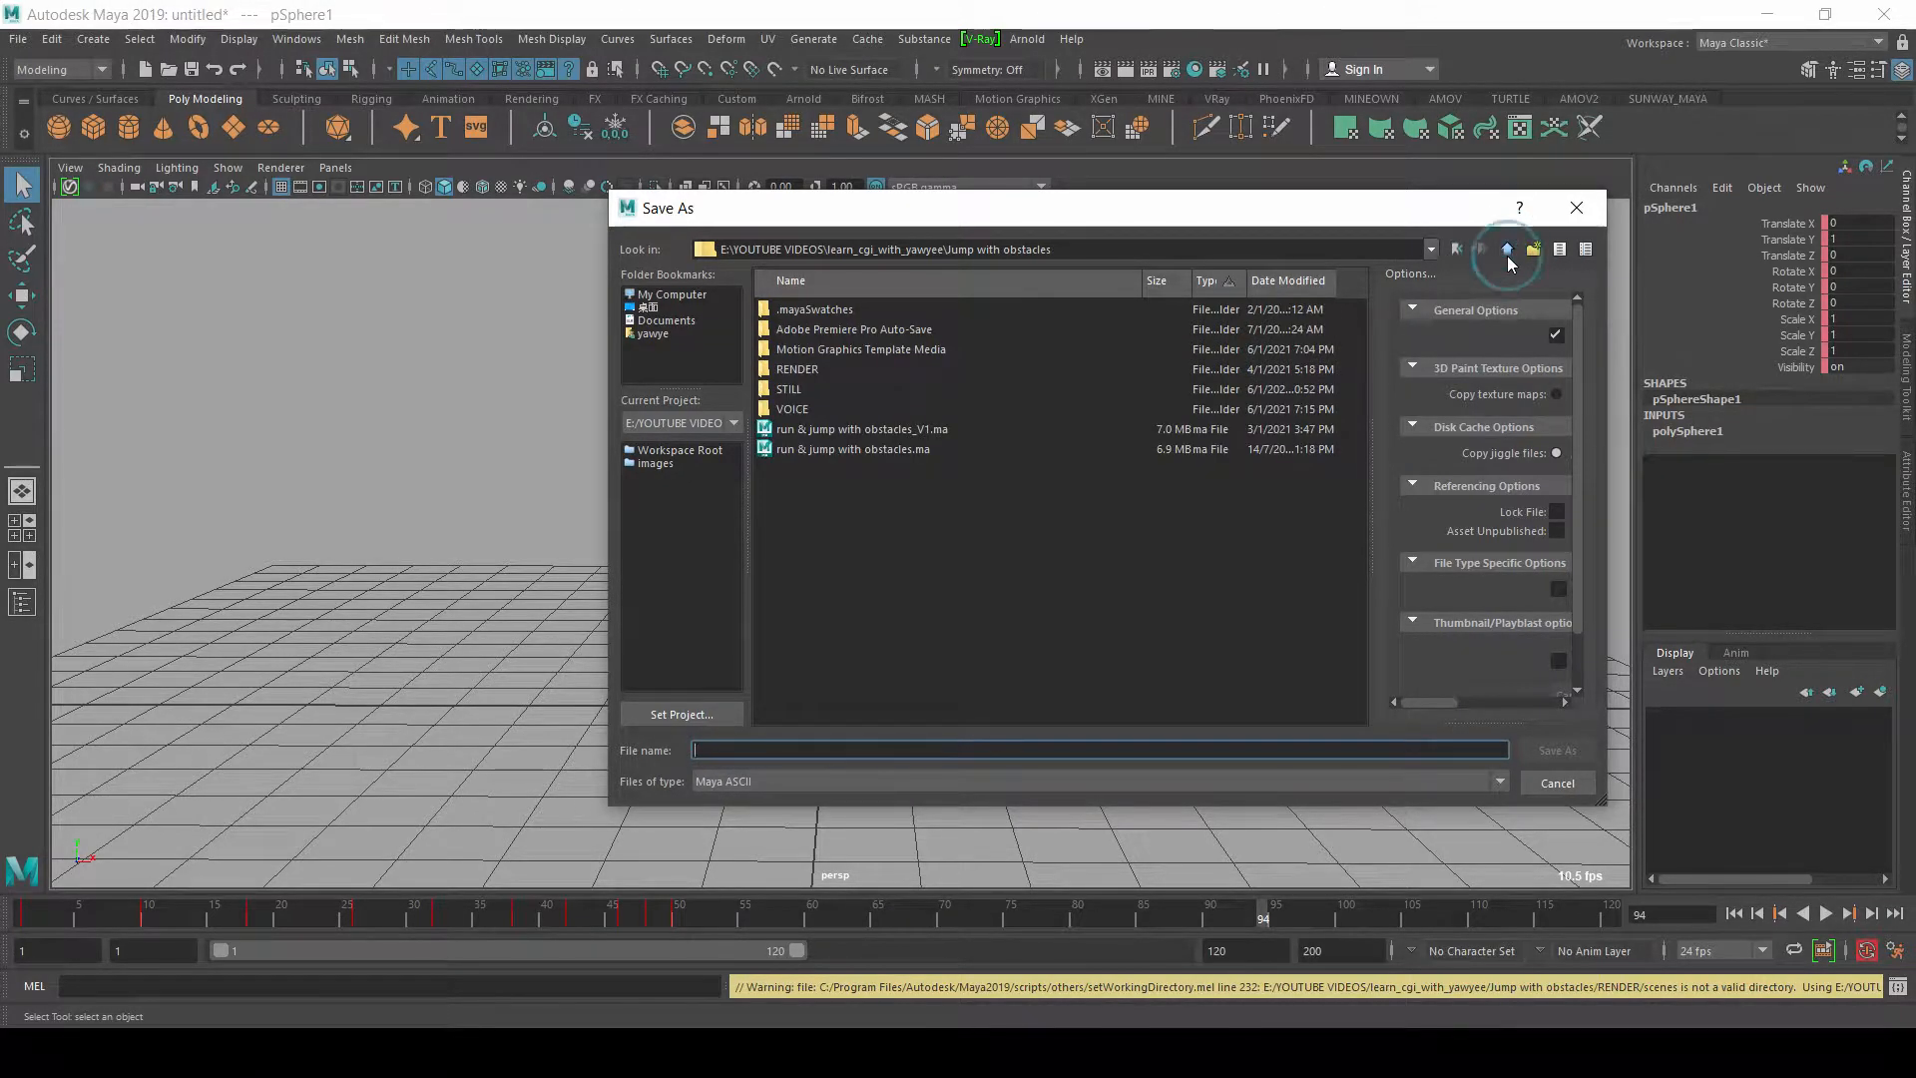
click(1507, 250)
double_click(803, 509)
double_click(816, 307)
click(764, 751)
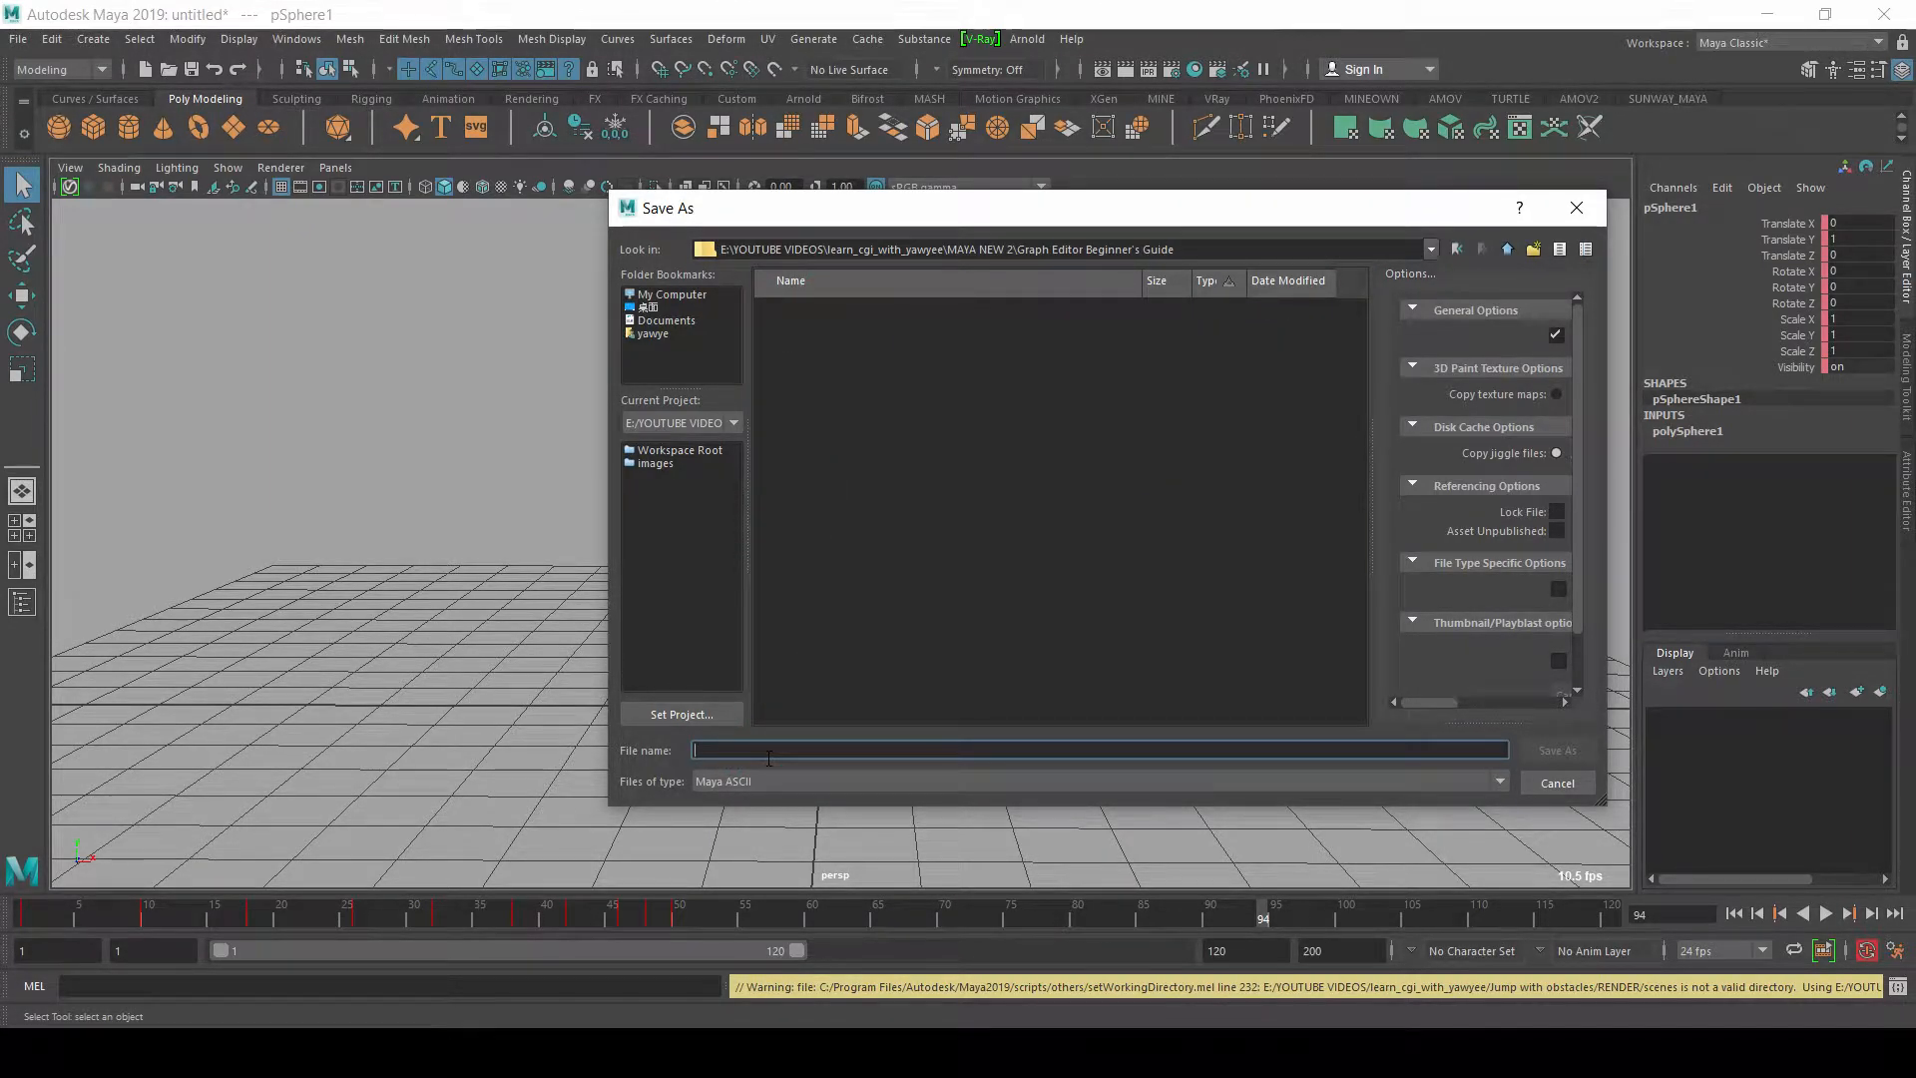
text(ball01)
key(Return)
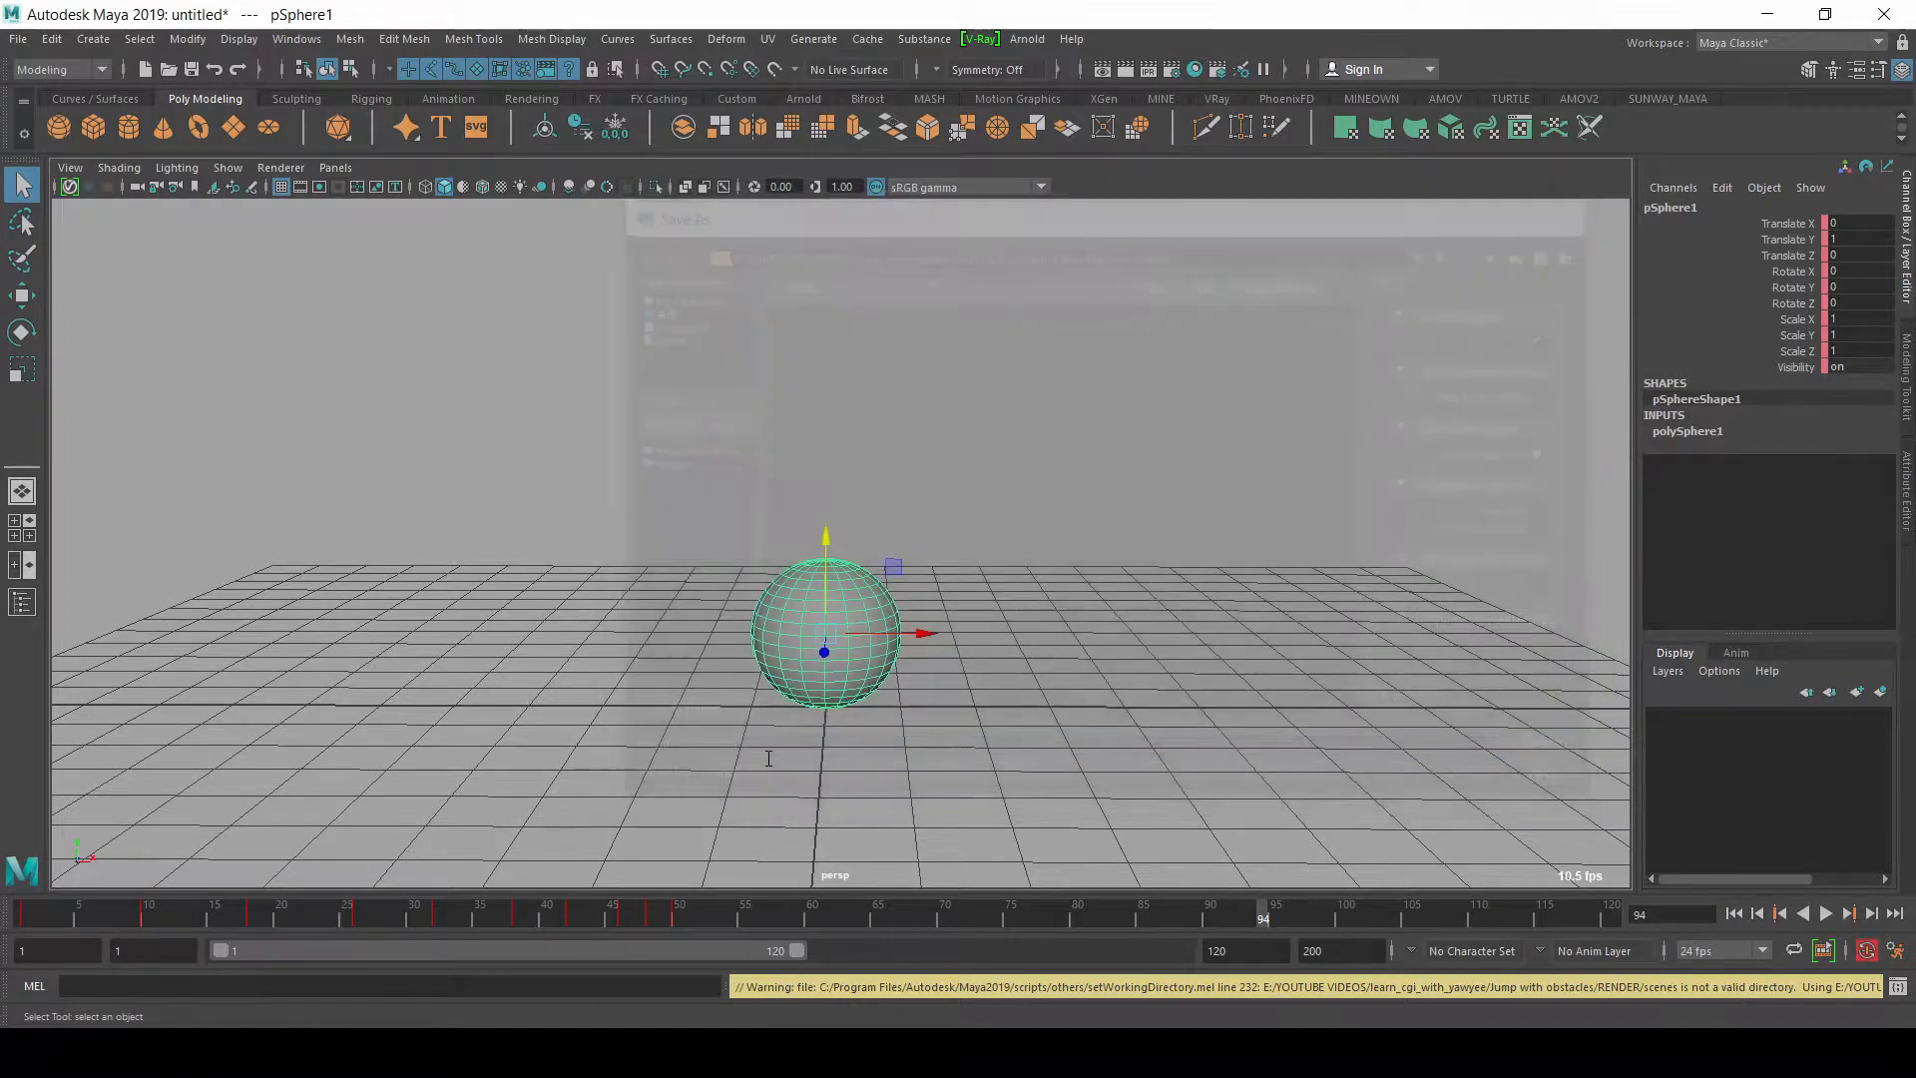
Step: Examine the sphere's keyed high and low positions by scrubbing from frame 1 to frame 50
key(w)
alt+right_drag(872, 483, 650, 486)
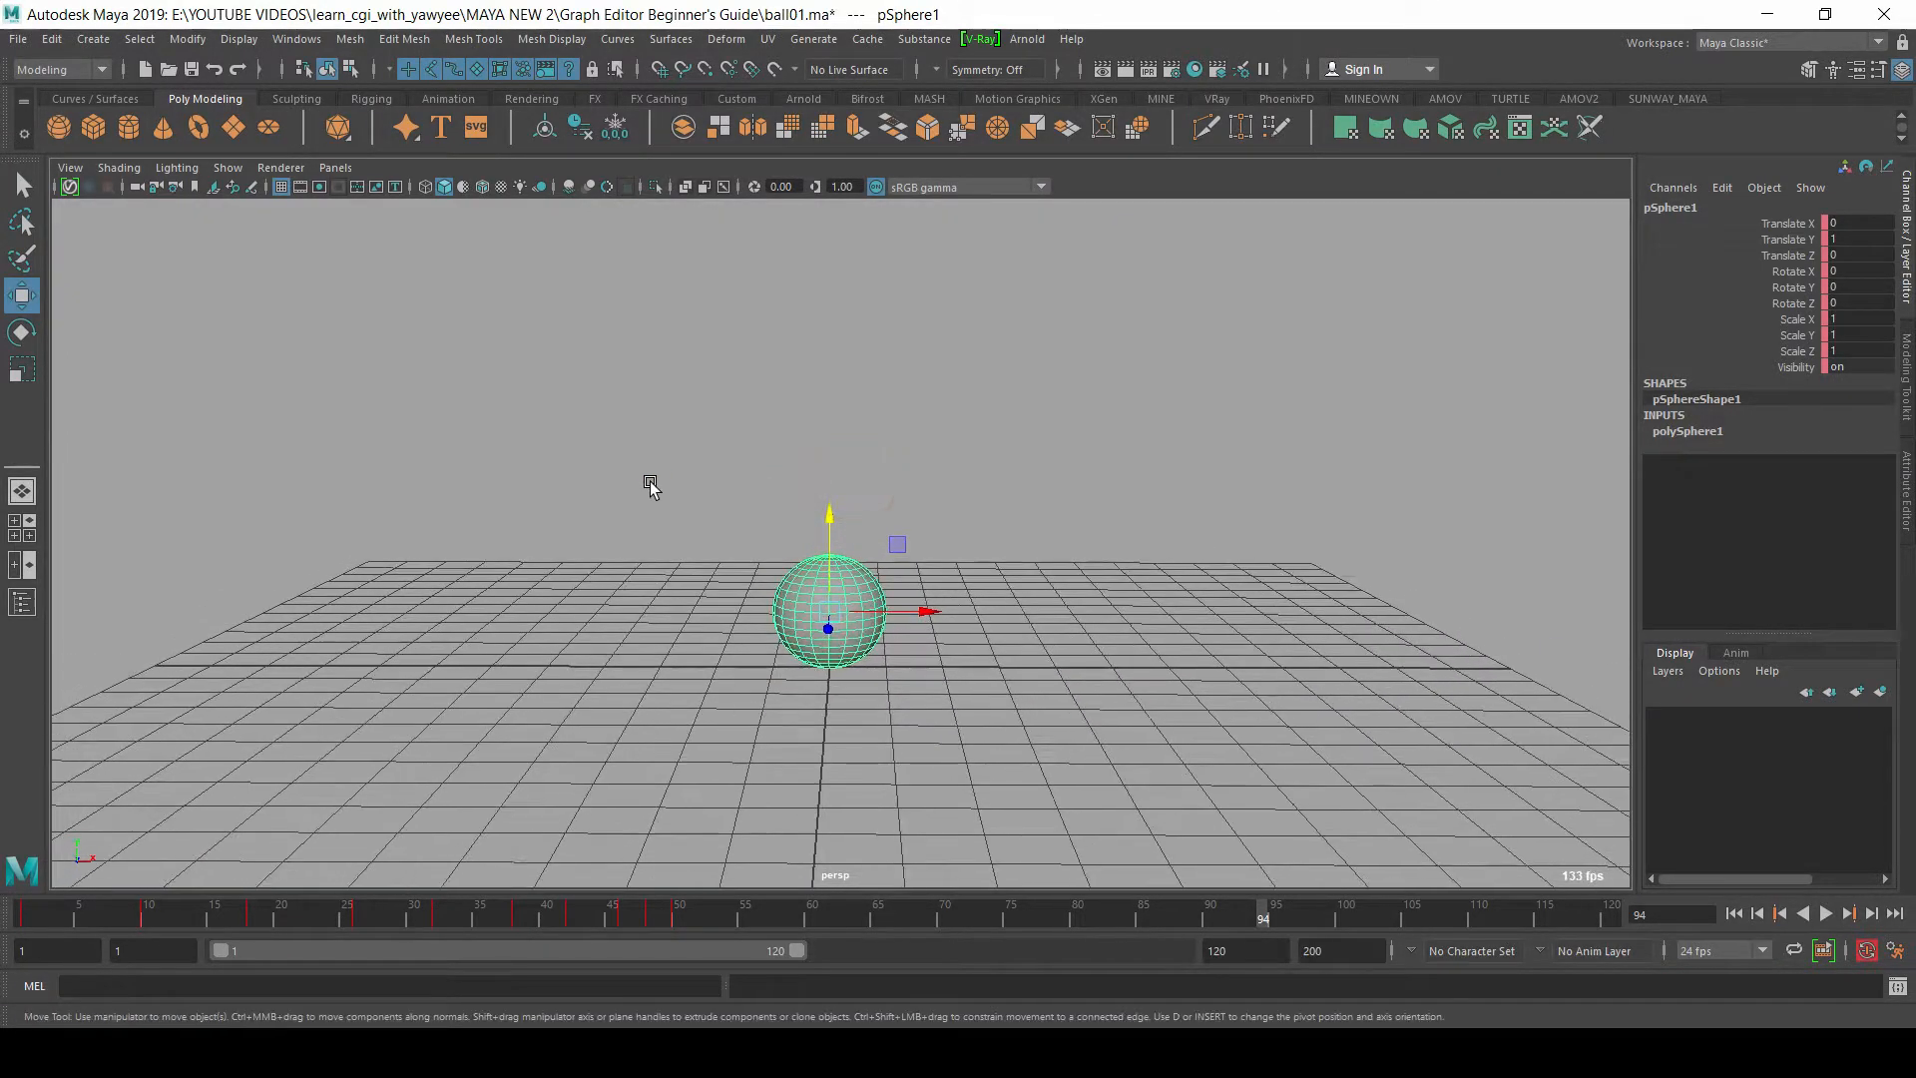
click(34, 916)
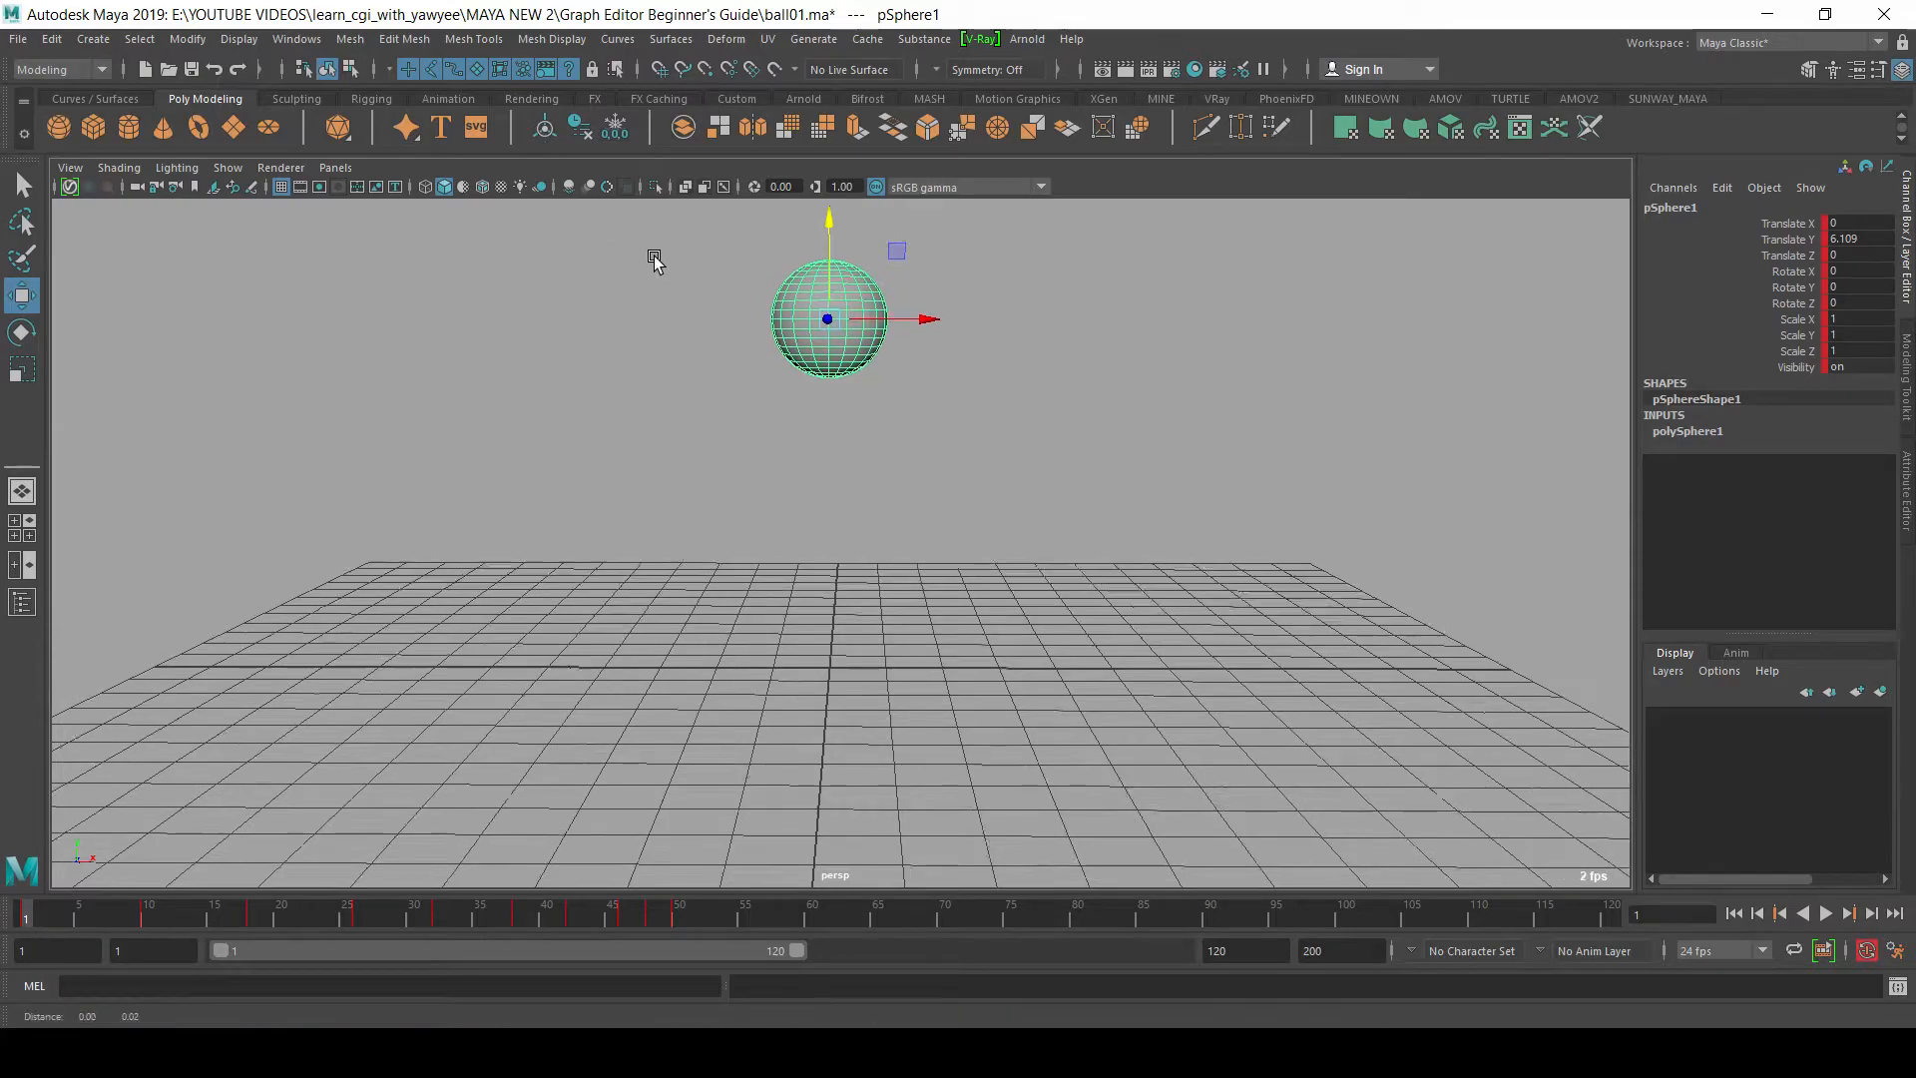
alt+middle_drag(655, 259, 606, 336)
alt+right_drag(1019, 429, 922, 431)
alt+middle_drag(922, 431, 955, 373)
mouse_move(866, 369)
alt+right_down()
mouse_move(915, 396)
mouse_move(864, 389)
alt+right_up()
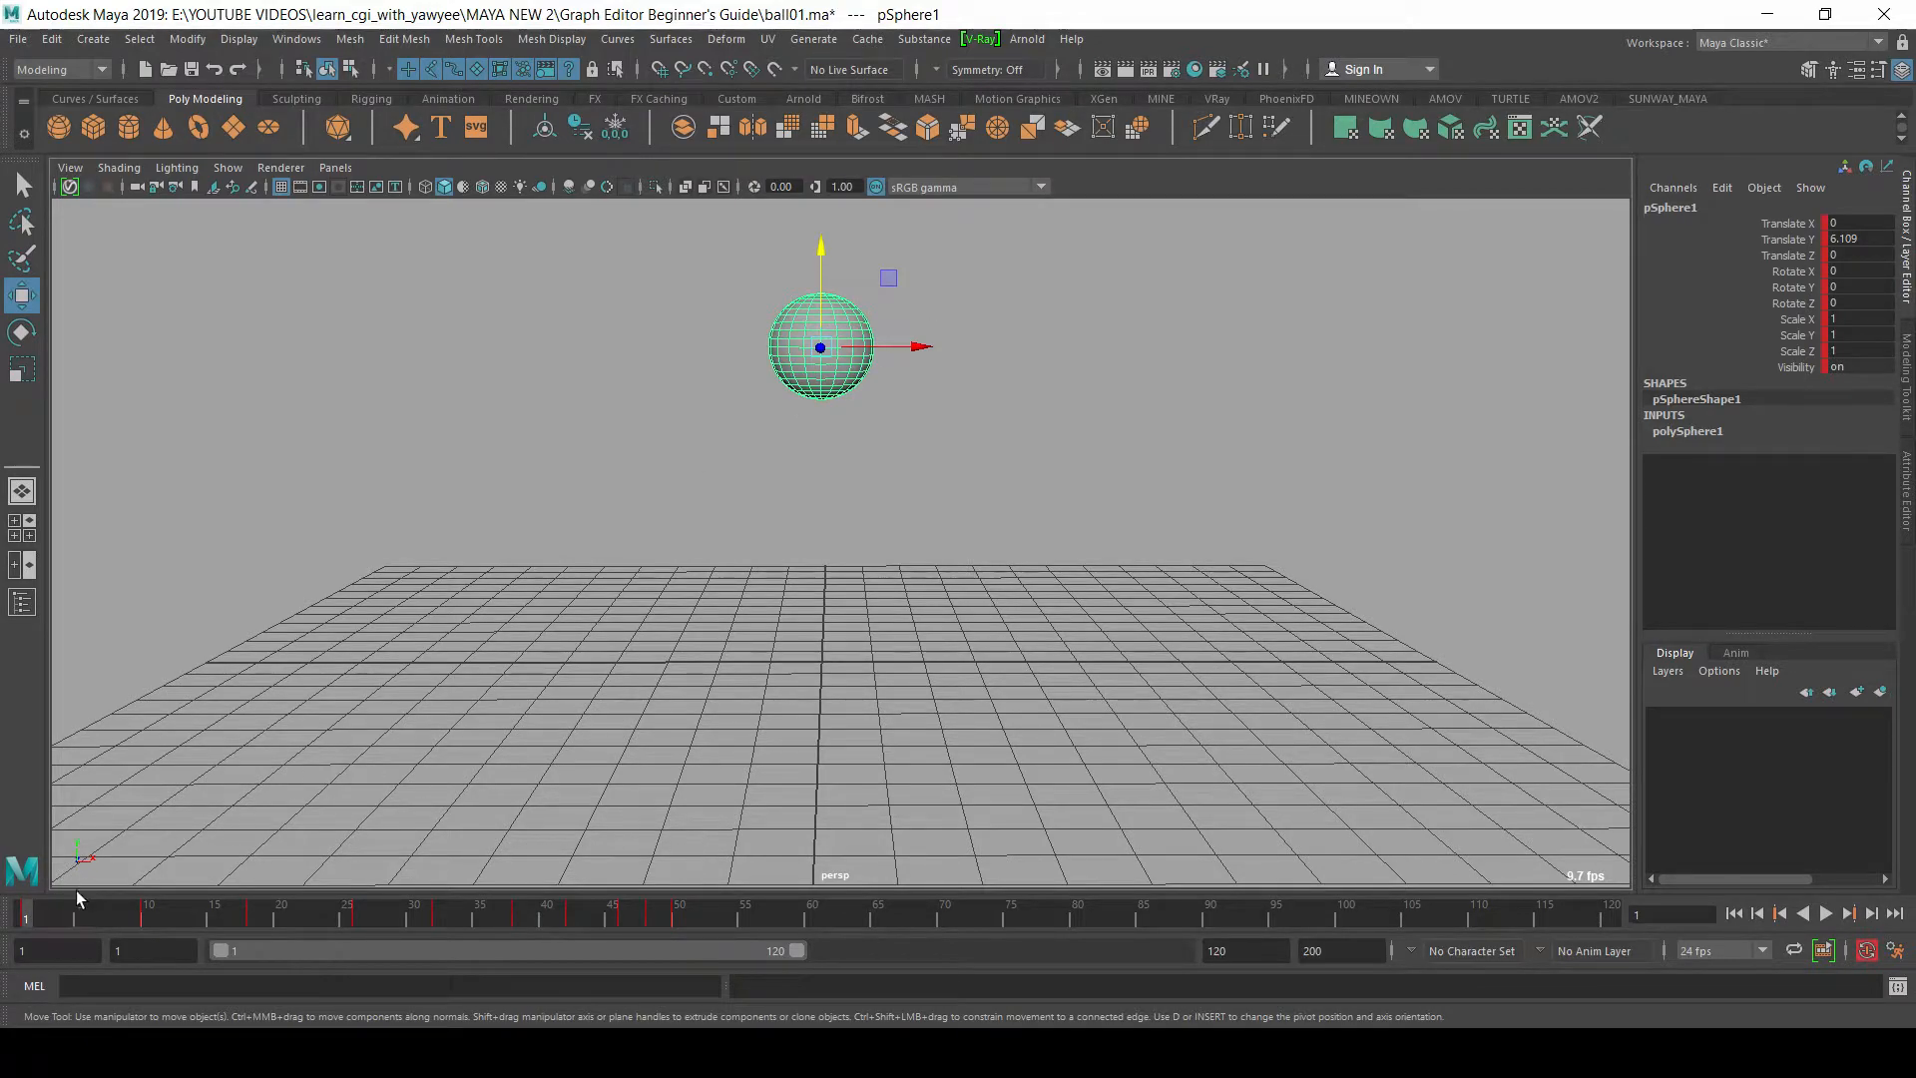
drag(47, 914, 145, 928)
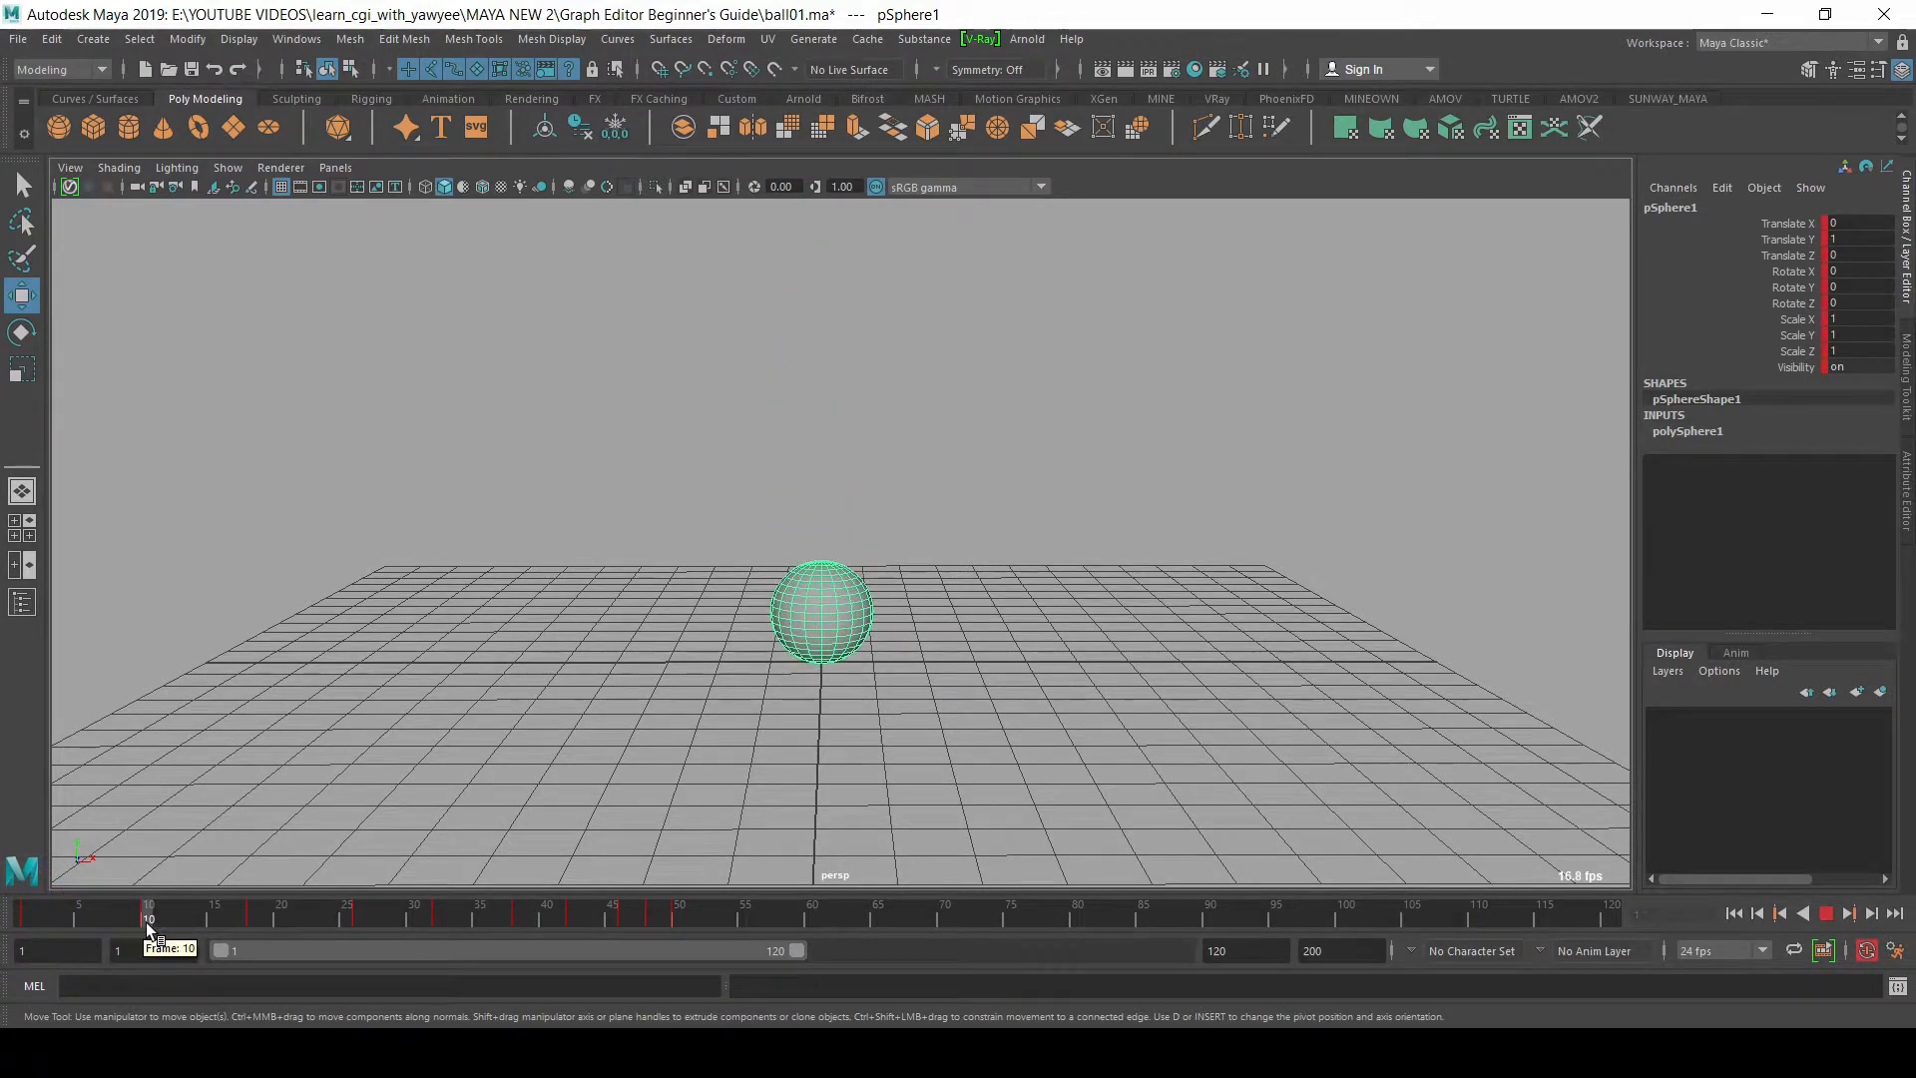
drag(146, 922, 256, 930)
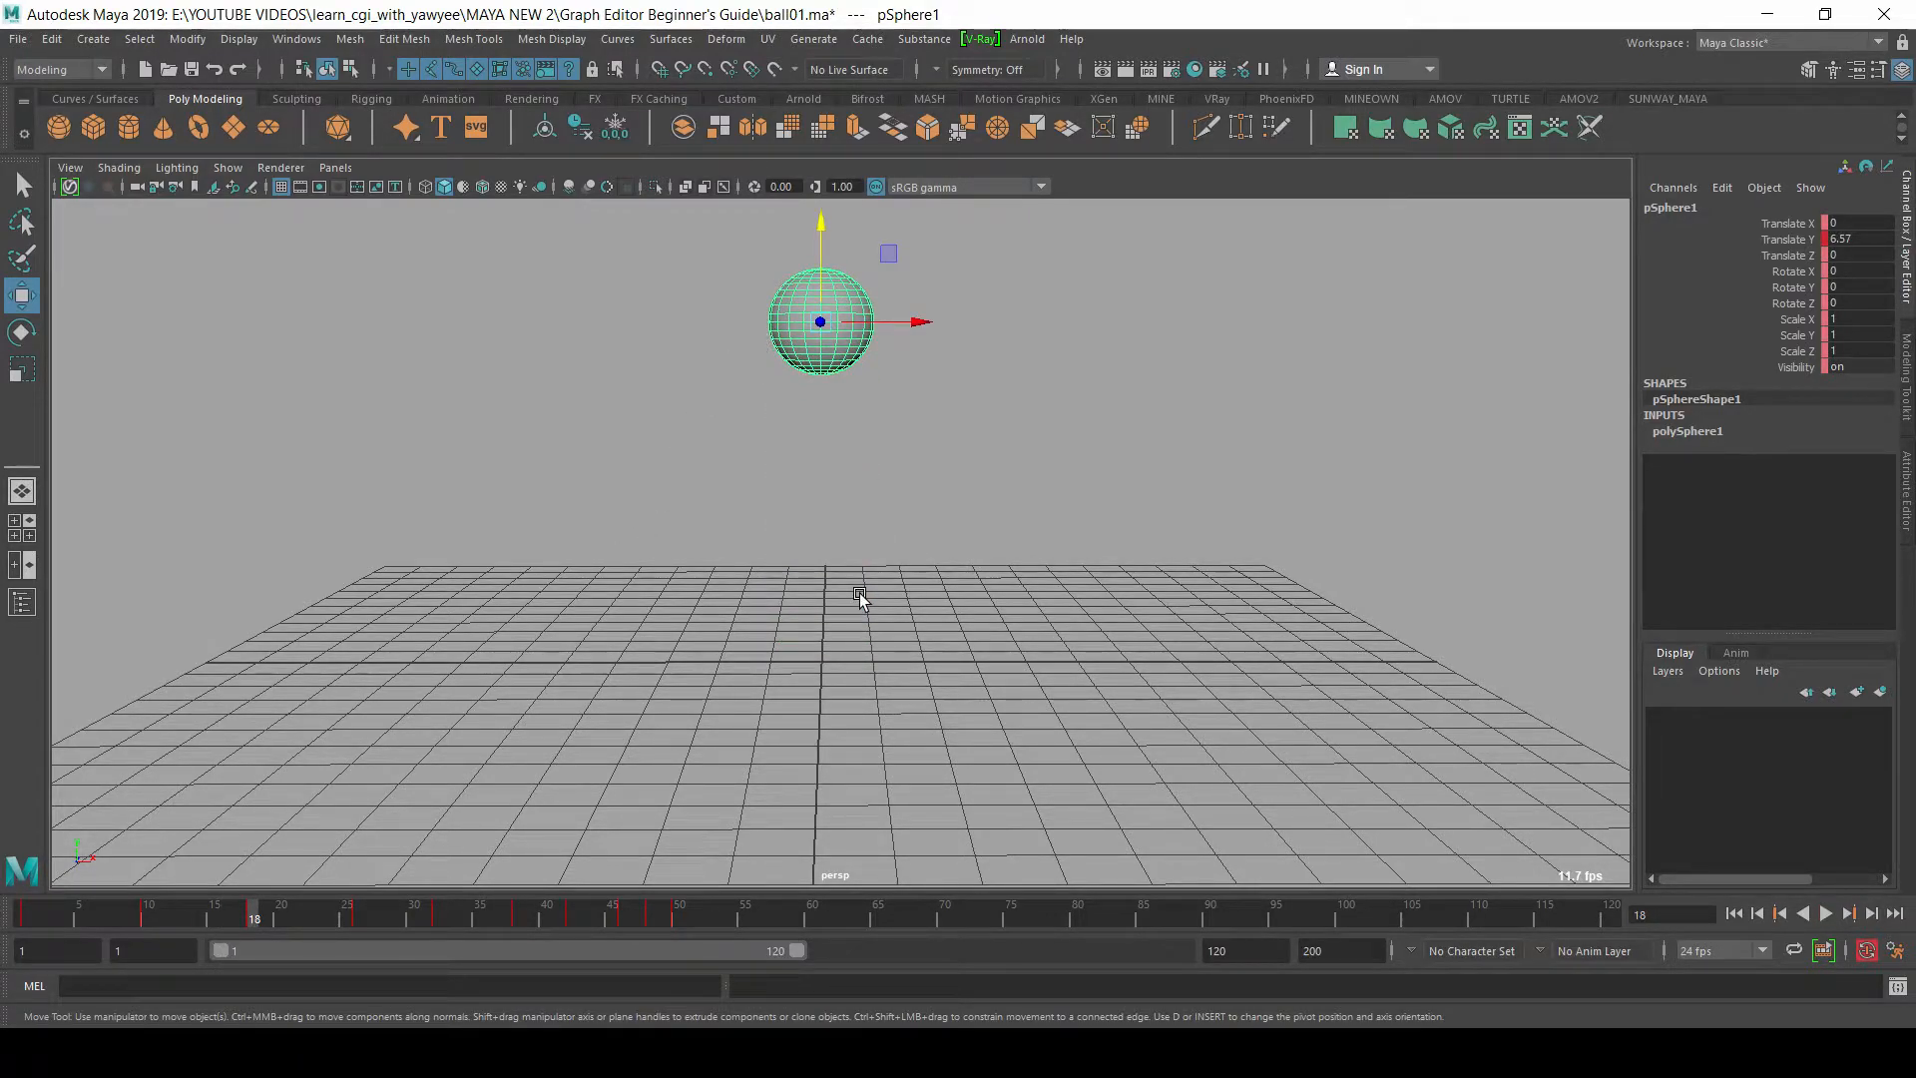
click(942, 324)
click(154, 912)
drag(154, 914, 353, 922)
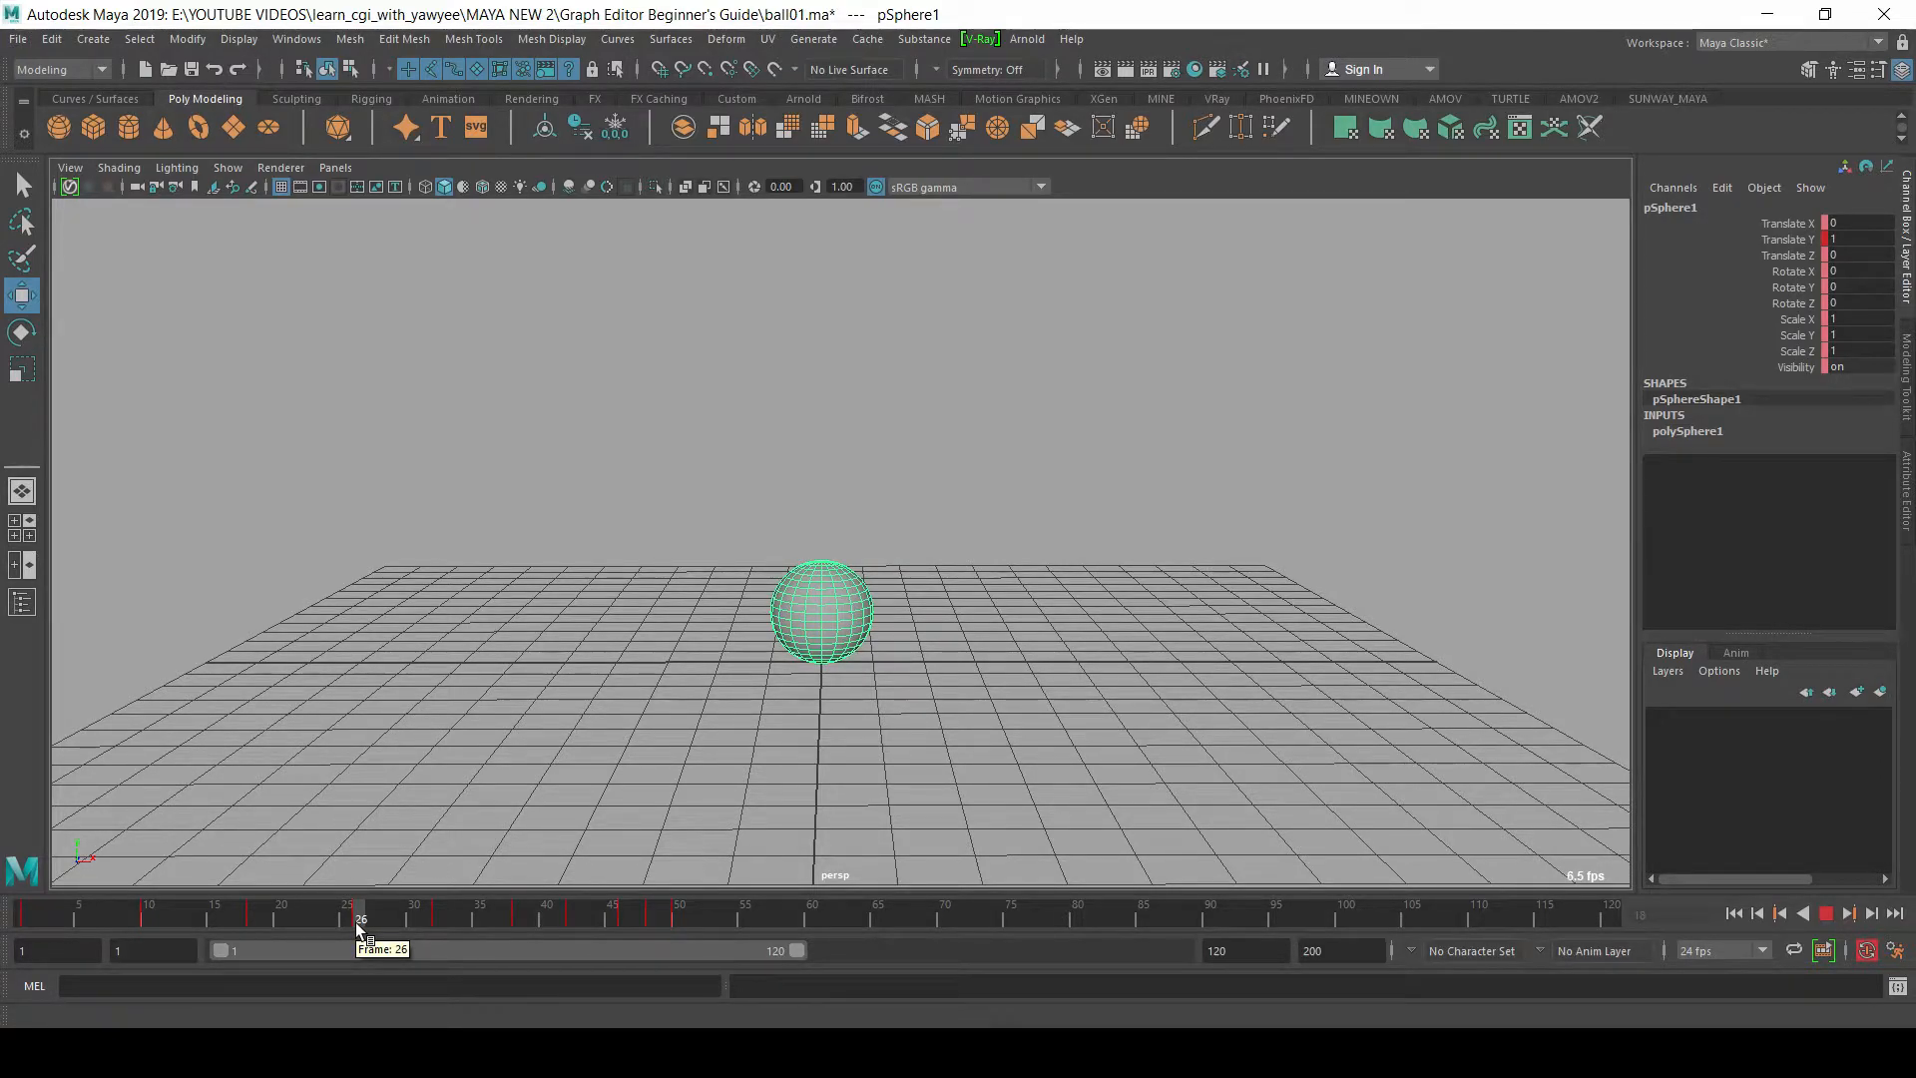
drag(355, 922, 677, 920)
Step: Add a tiny final bounce with Translate Y of about 1.171 at frame 51 and 1 at frame 52, and save the scene
scroll(958, 509, up, 2)
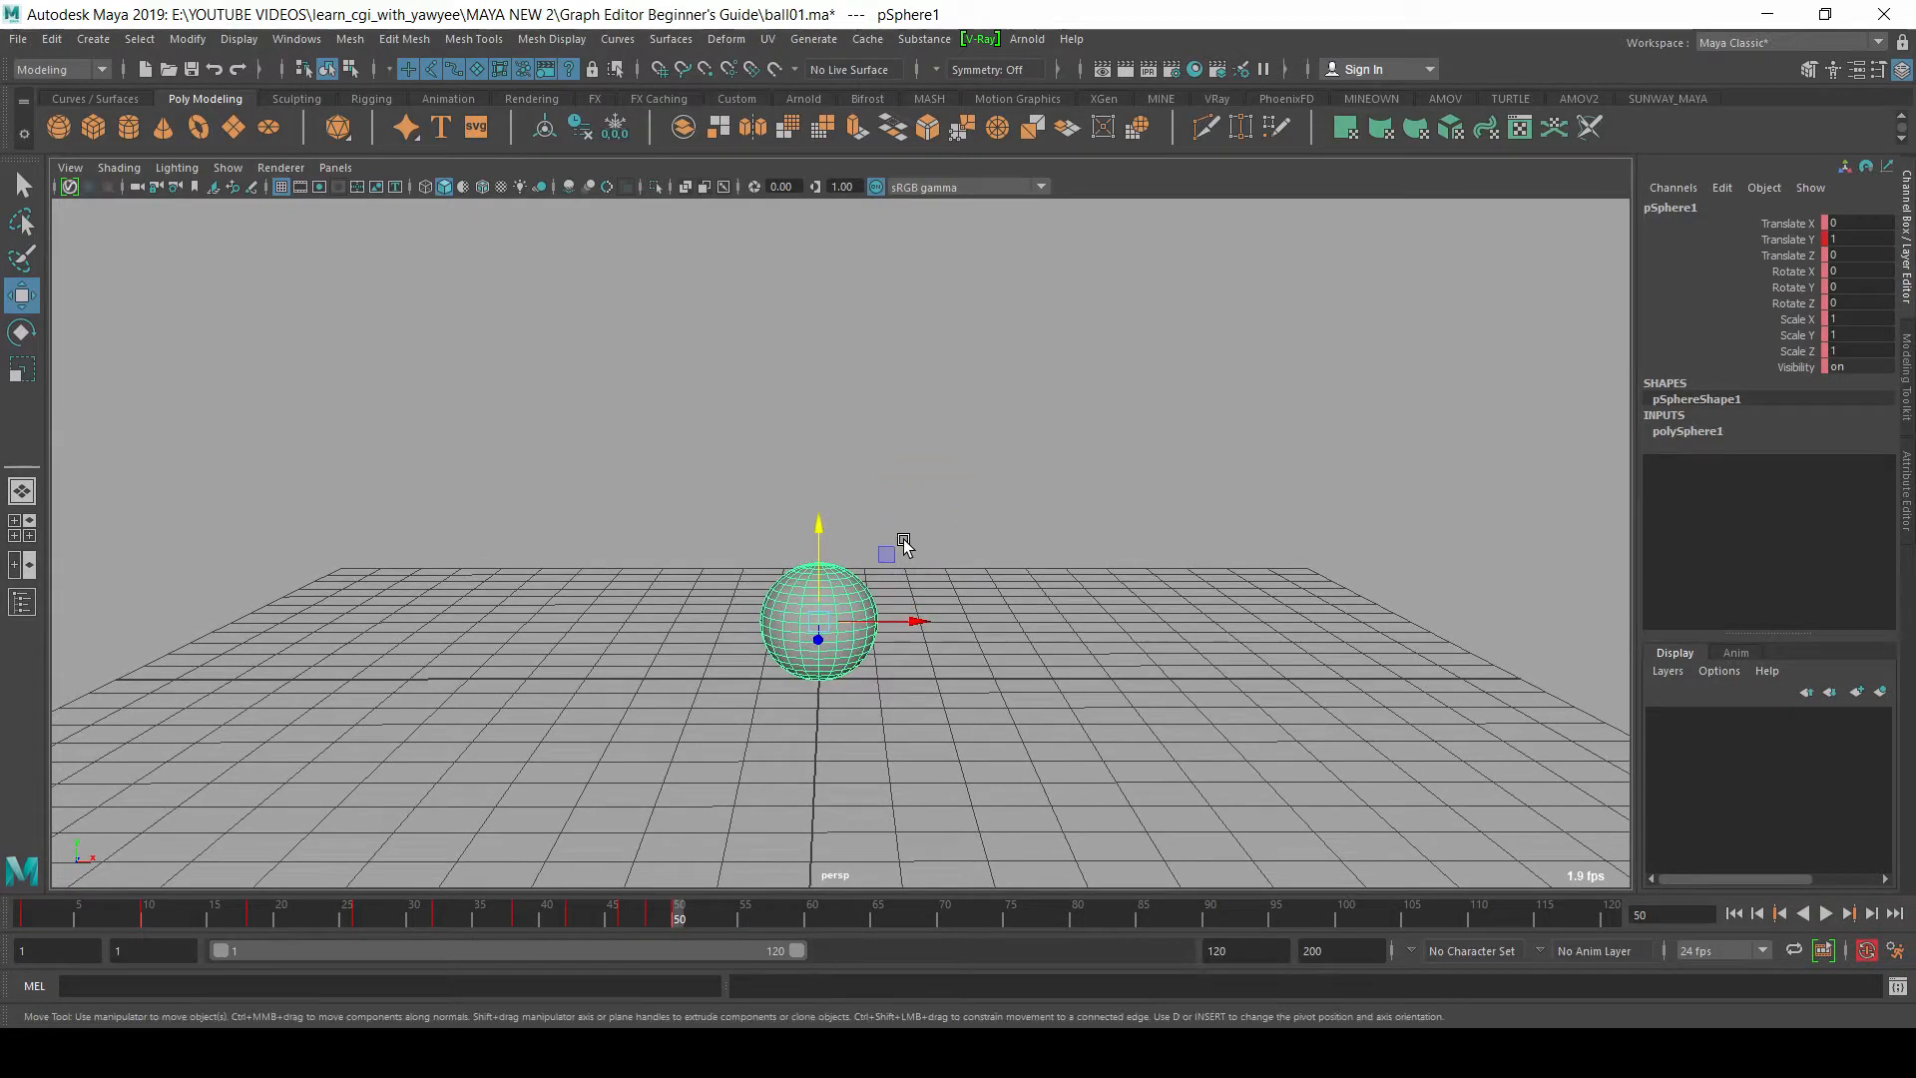
click(691, 918)
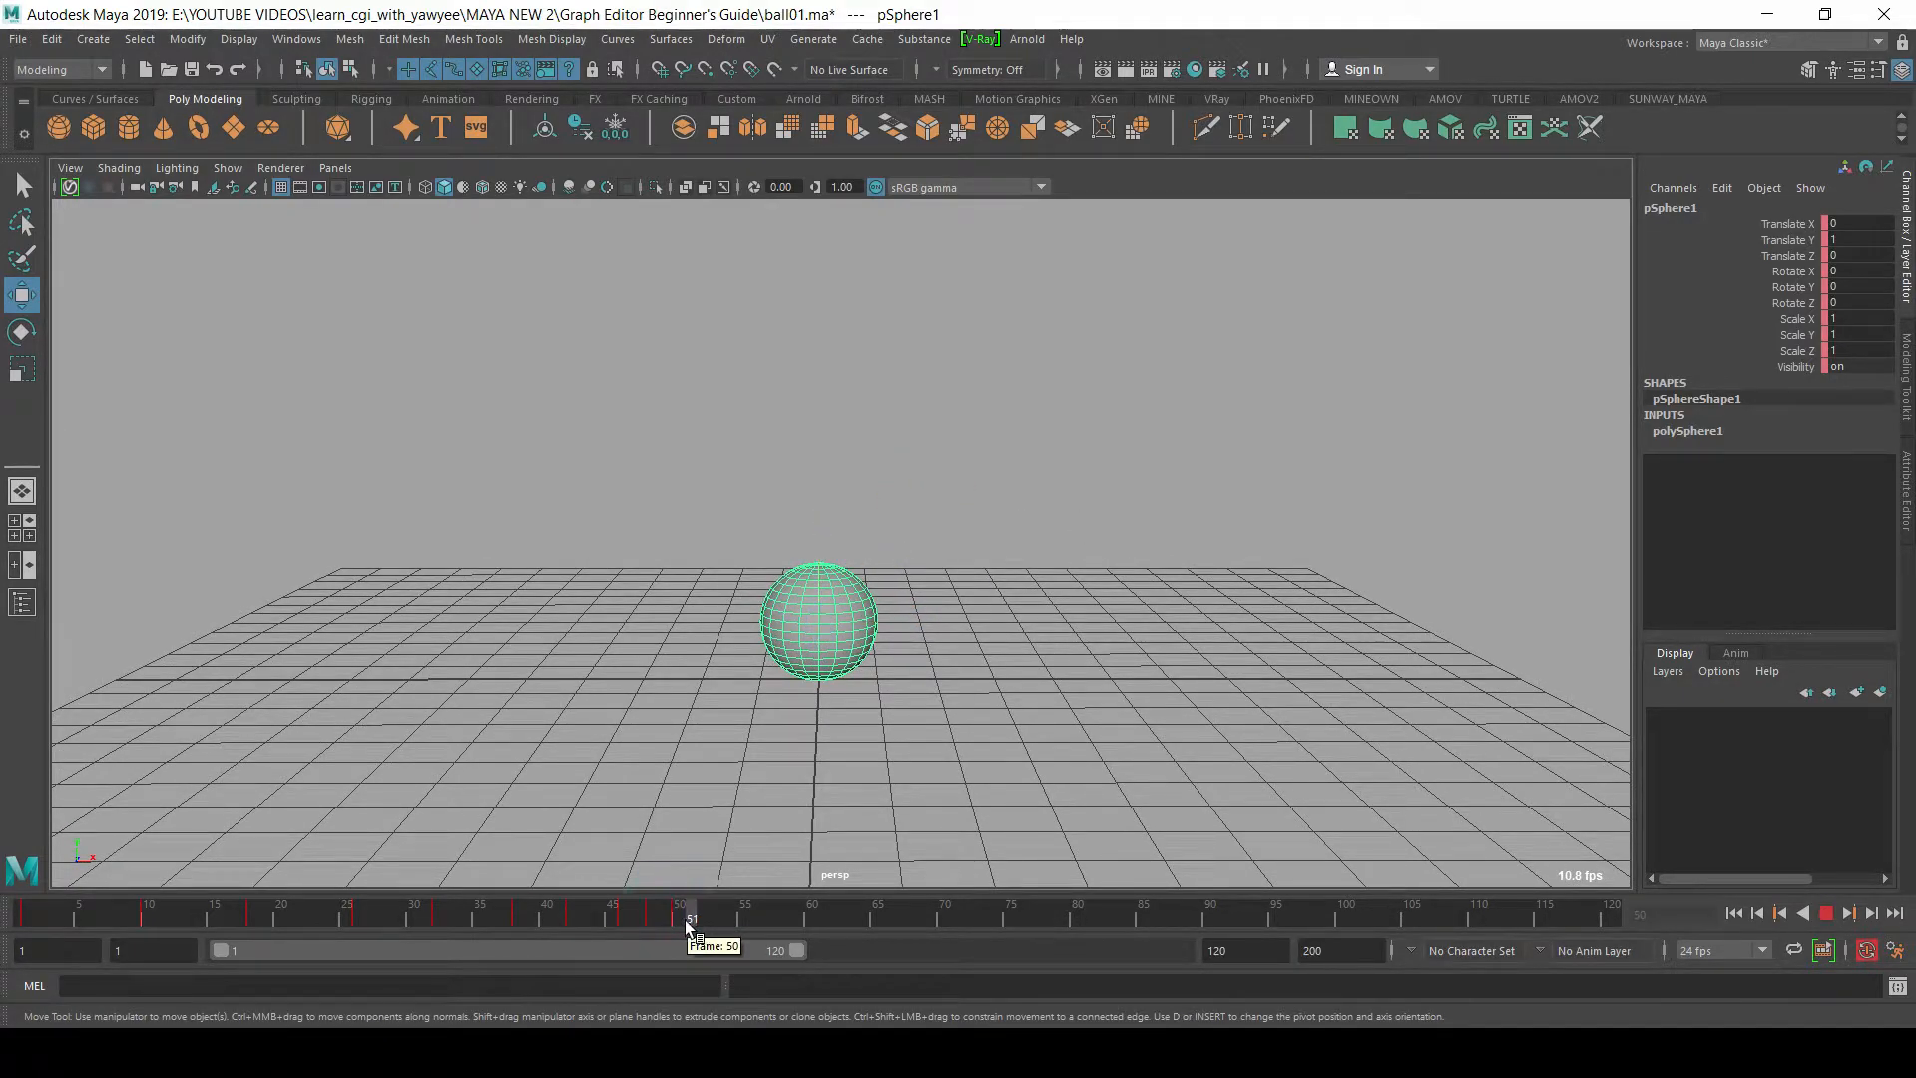
drag(821, 563, 842, 547)
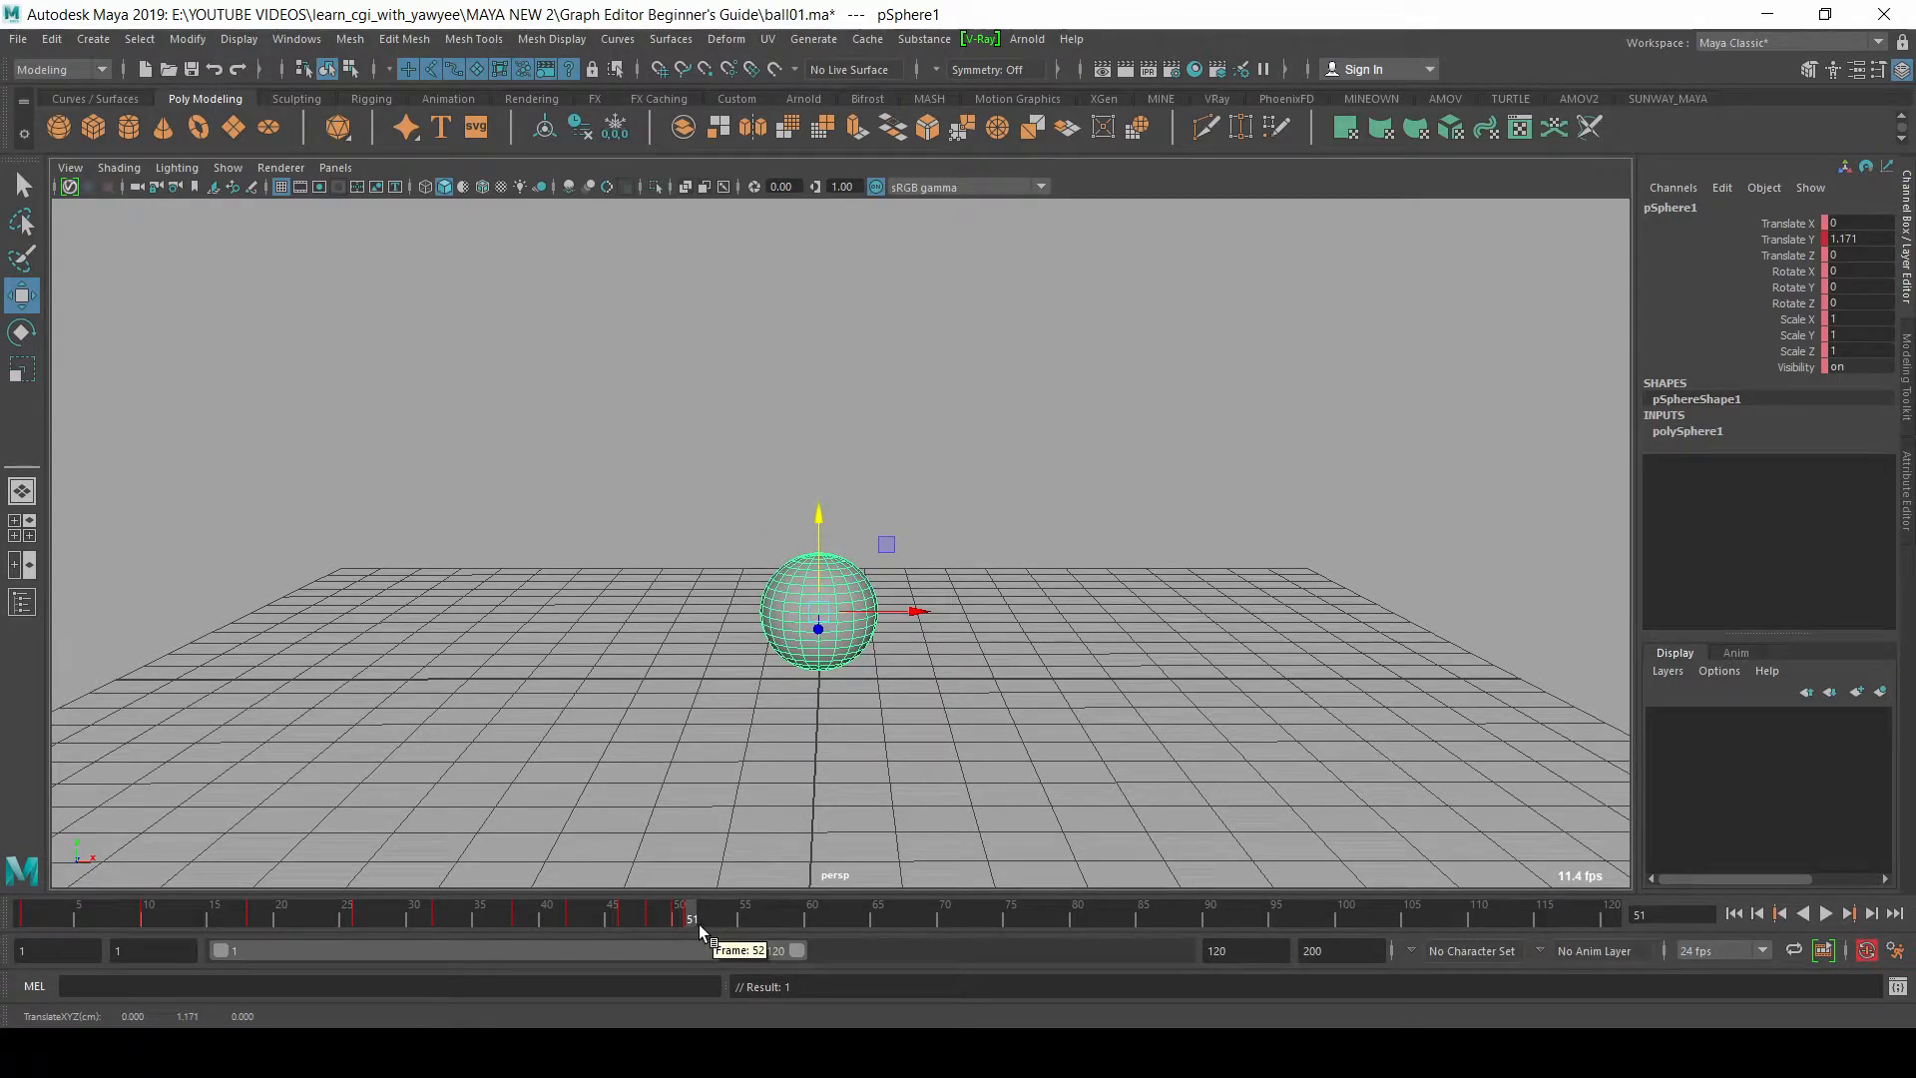
click(702, 922)
double_click(1849, 238)
text(1)
key(Return)
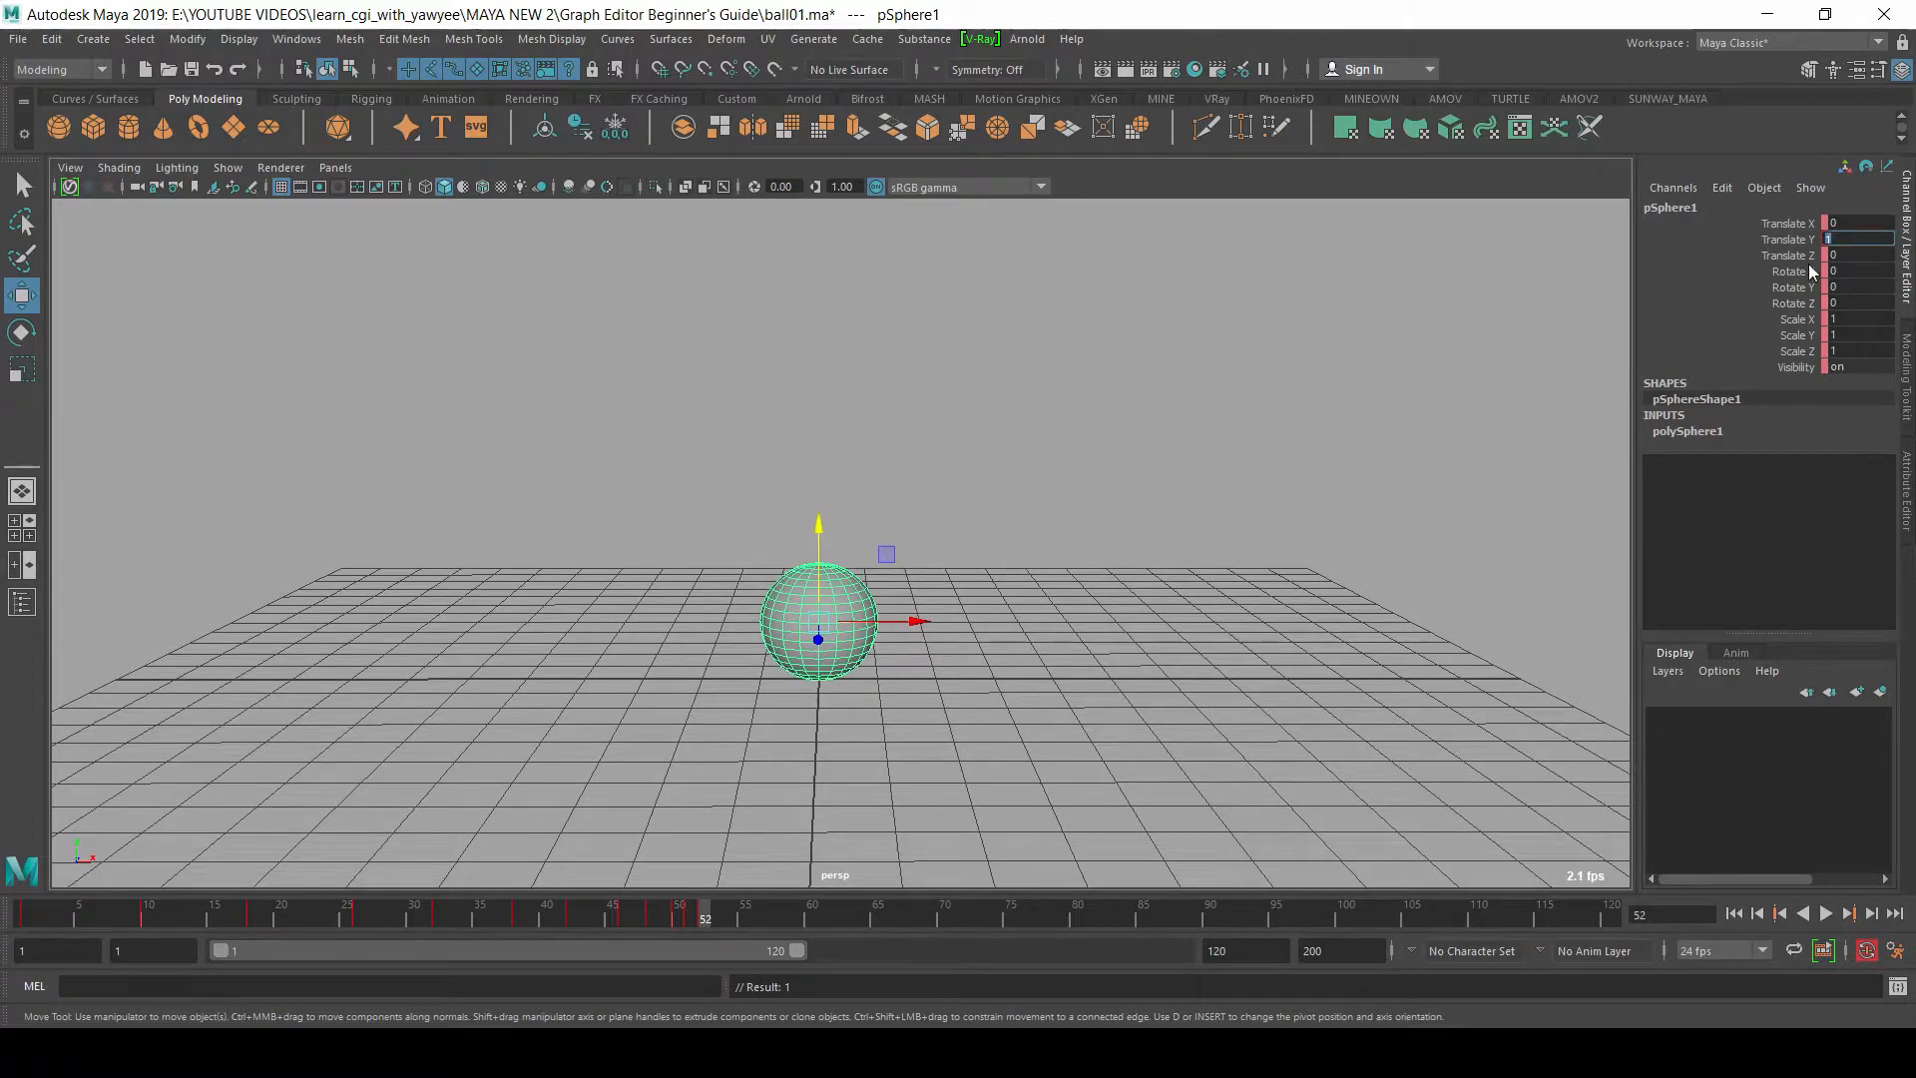
scroll(1048, 569, down, 3)
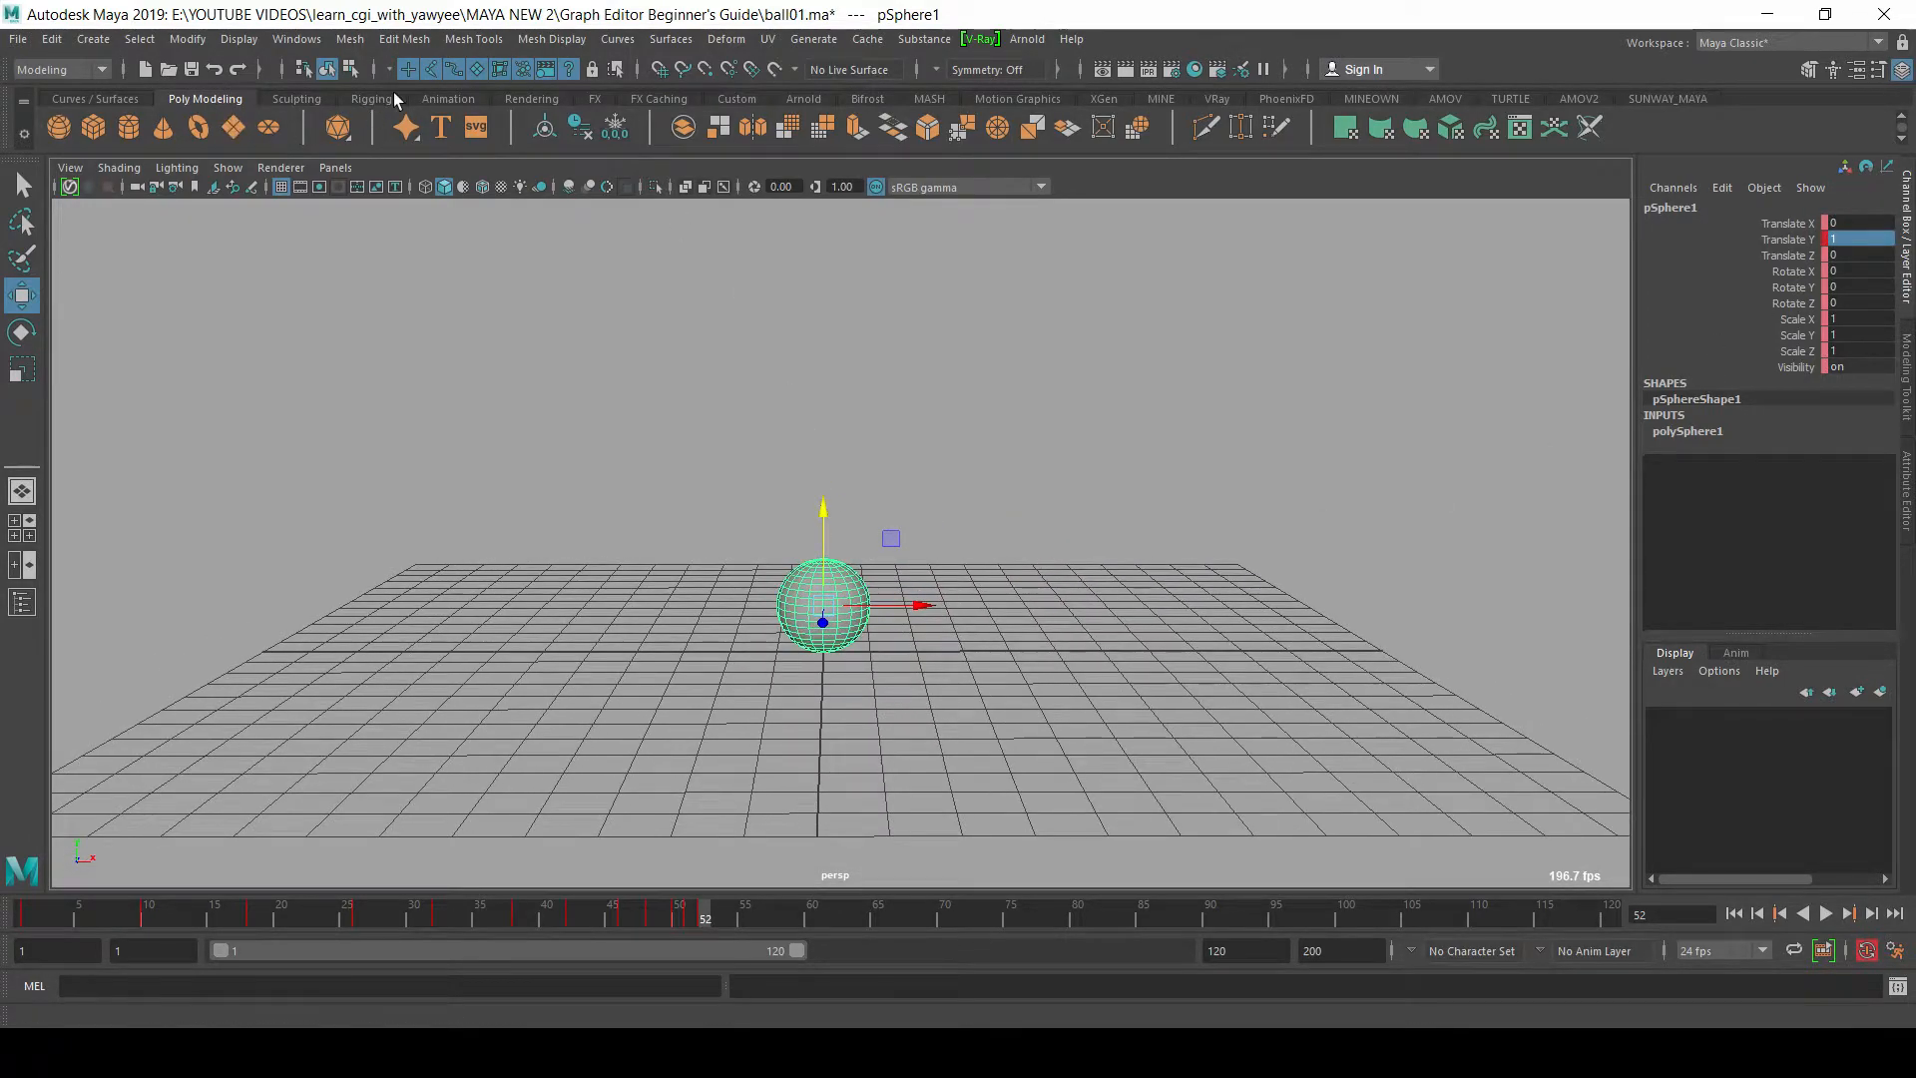
key(ctrl+s)
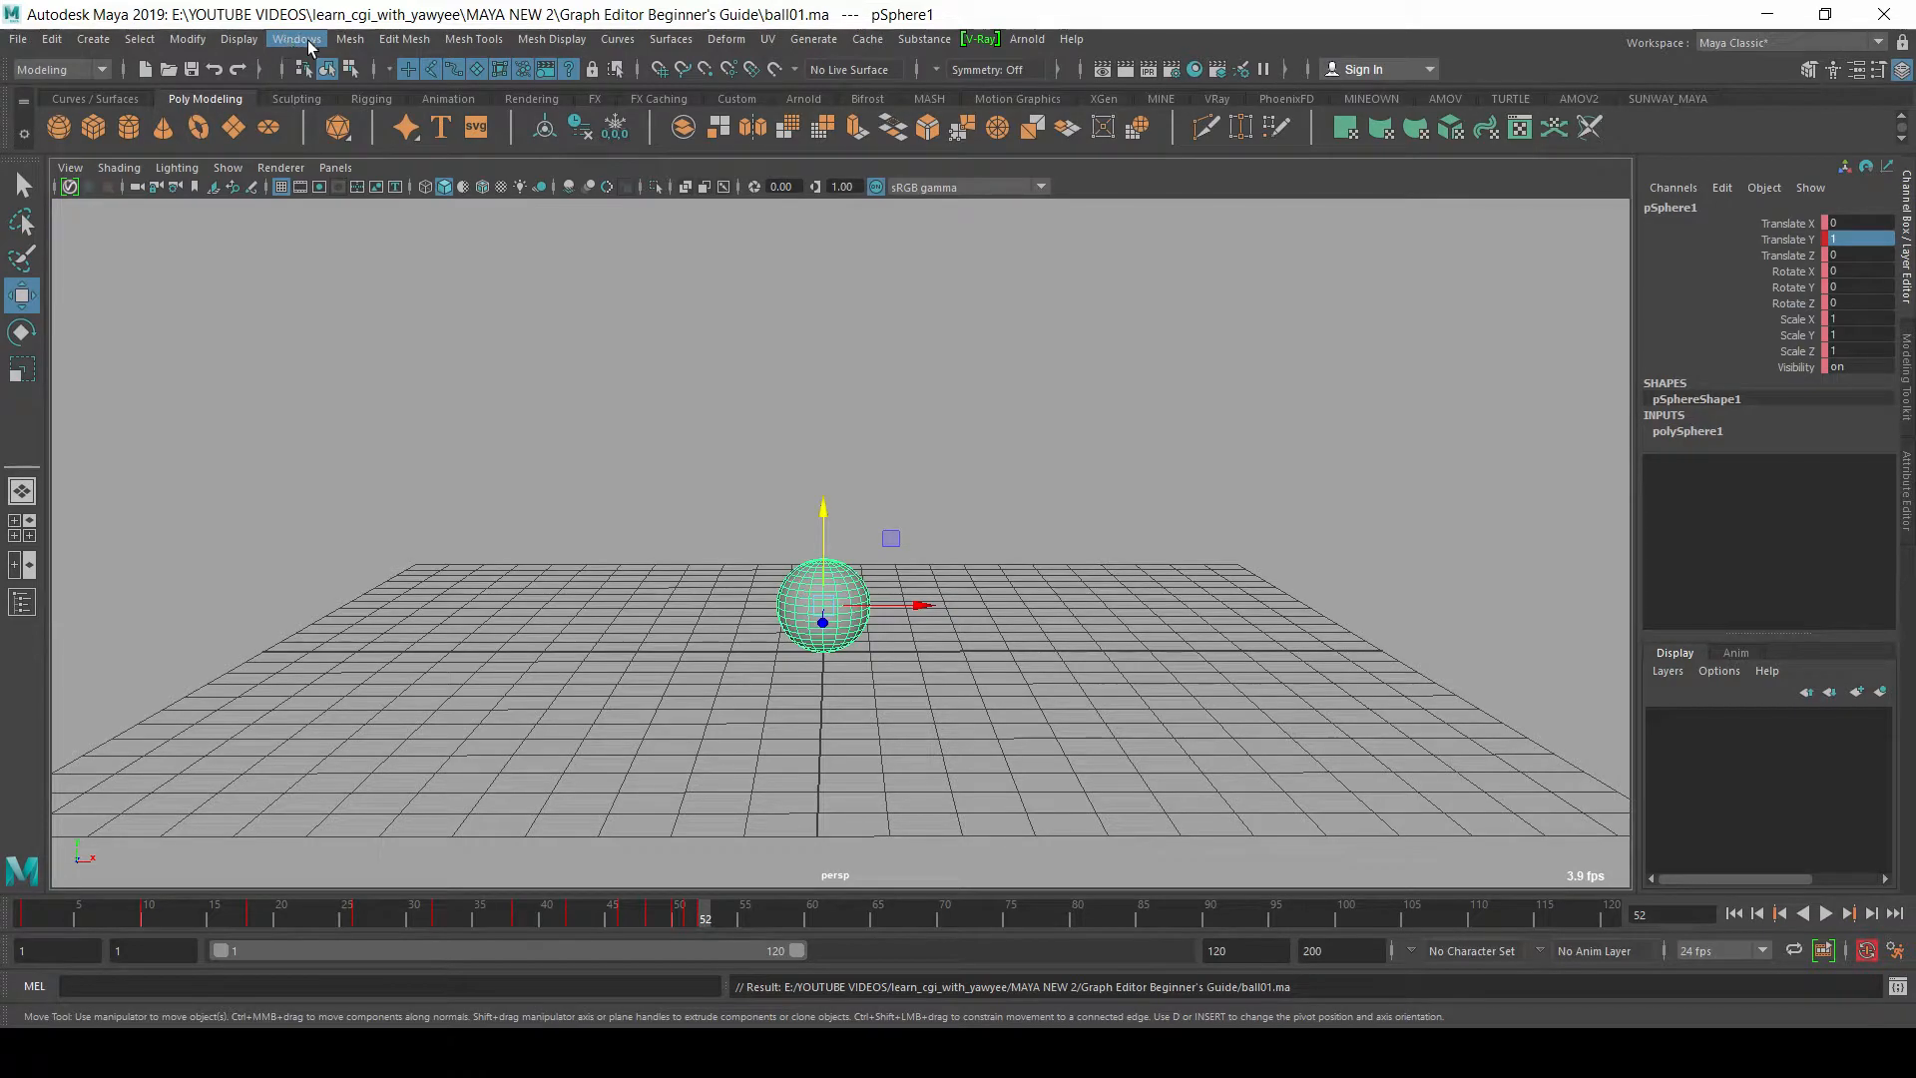
Step: Open the Graph Editor at full size and frame the sphere's Translate Y curve
click(301, 46)
mouse_move(396, 155)
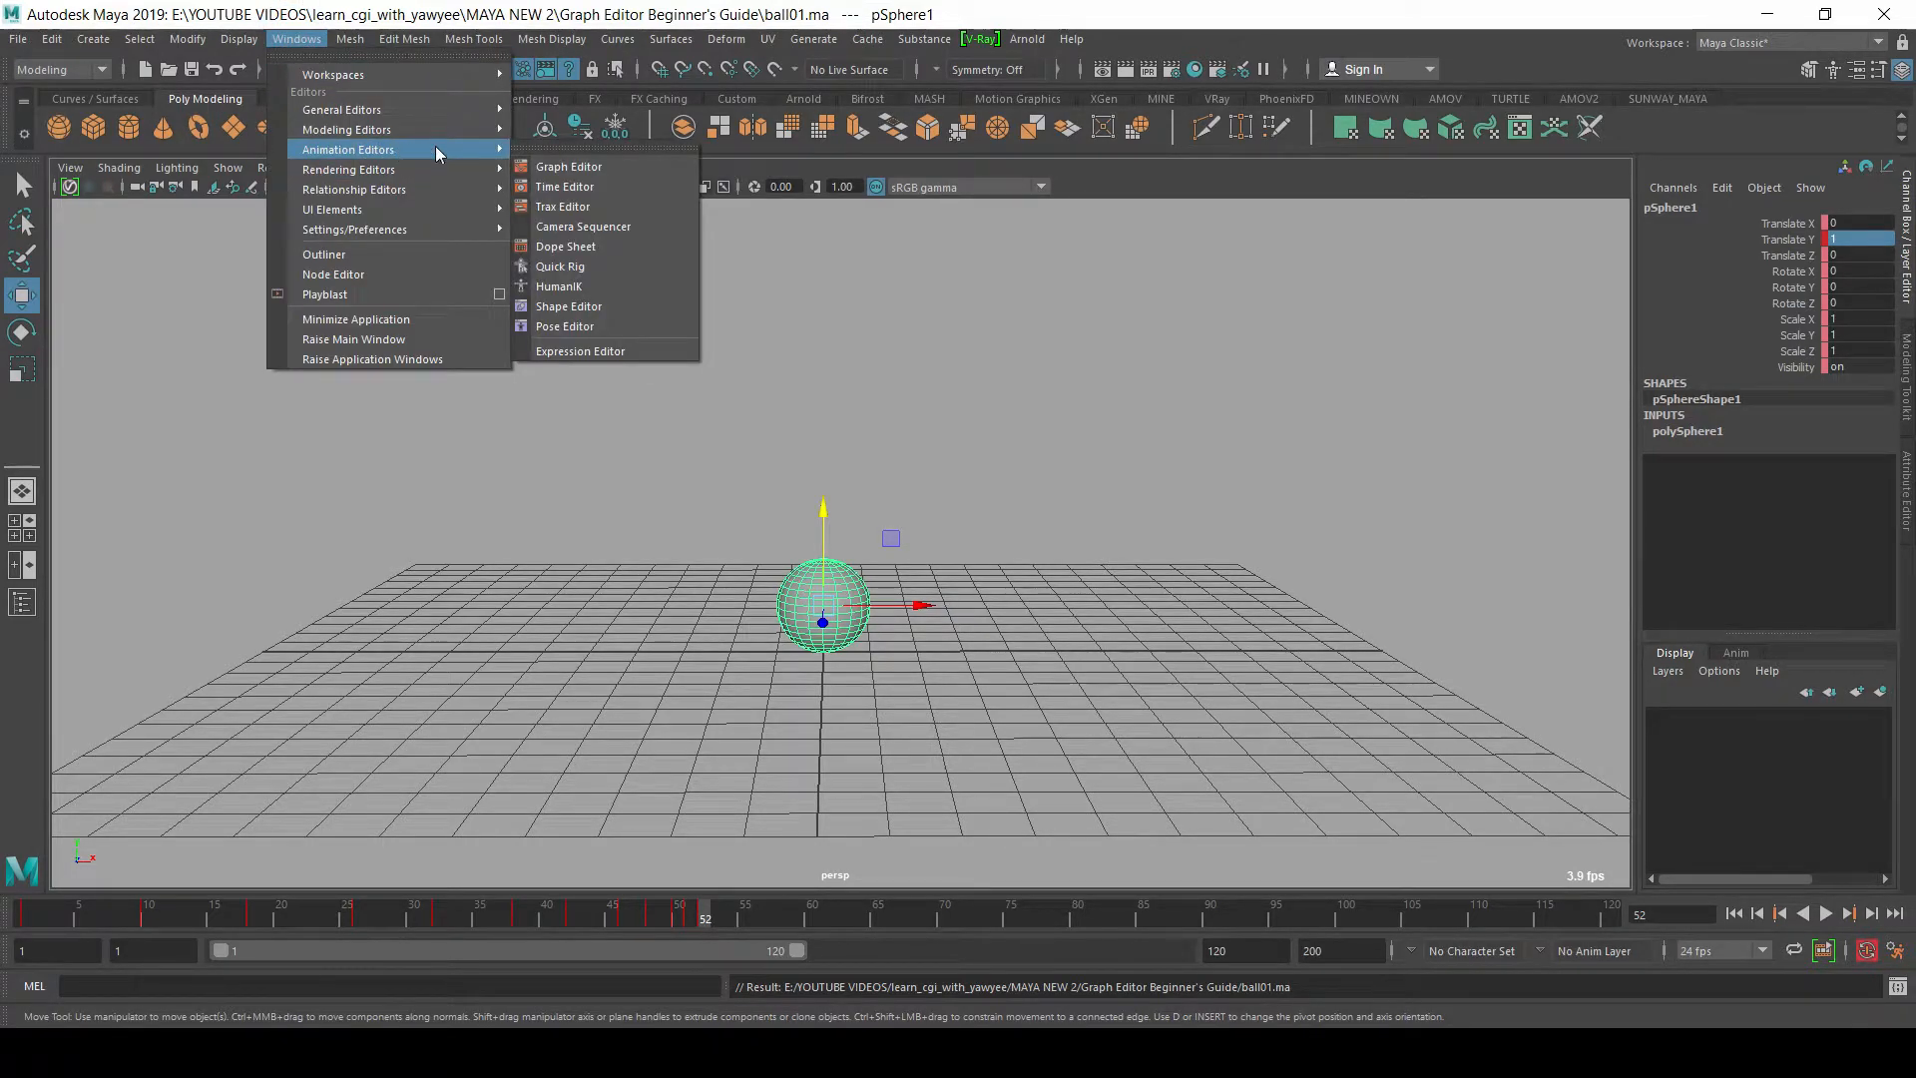
click(565, 166)
drag(0, 376, 1507, 54)
alt+right_drag(1074, 359, 1095, 394)
alt+middle_drag(686, 425, 712, 410)
alt+right_drag(830, 353, 732, 375)
drag(1106, 443, 1746, 749)
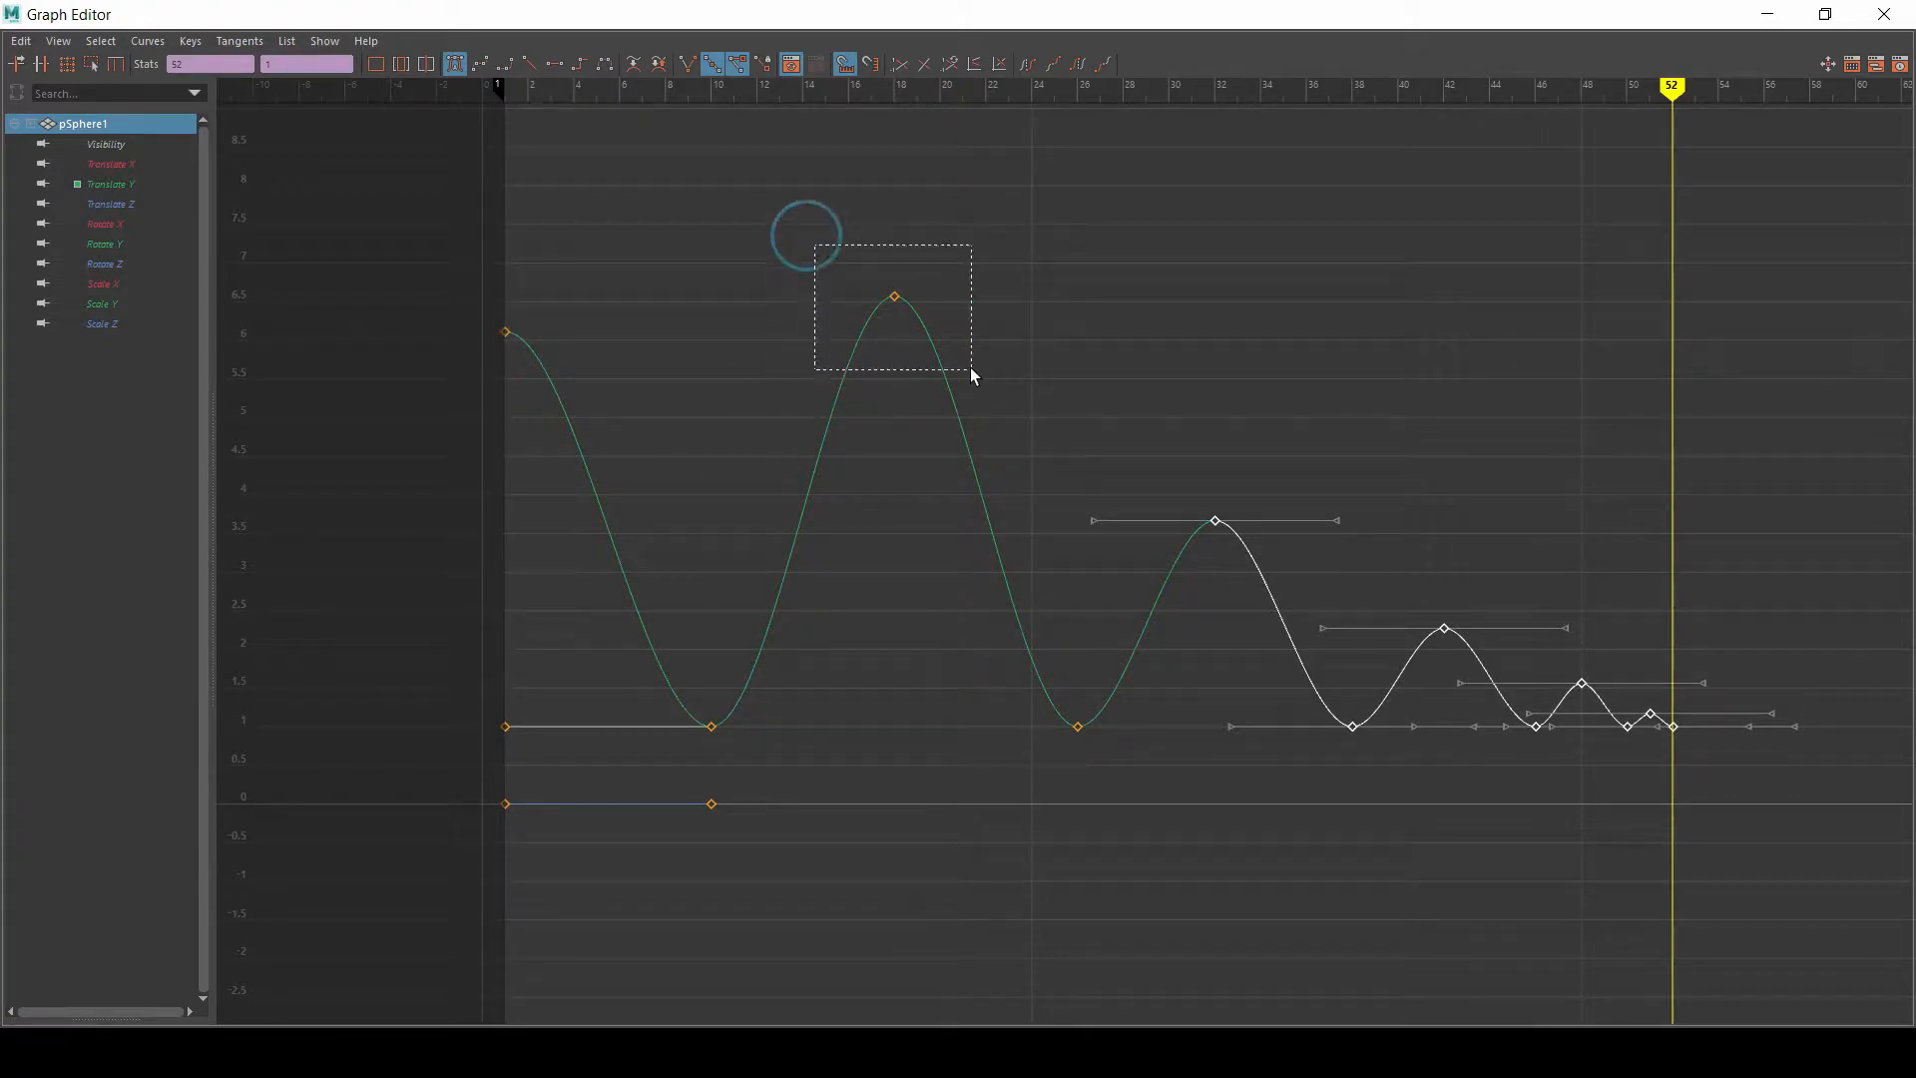
Step: Lower the Translate Y curve's peak key at frame 18 to a value of about 4.871
drag(970, 371, 972, 373)
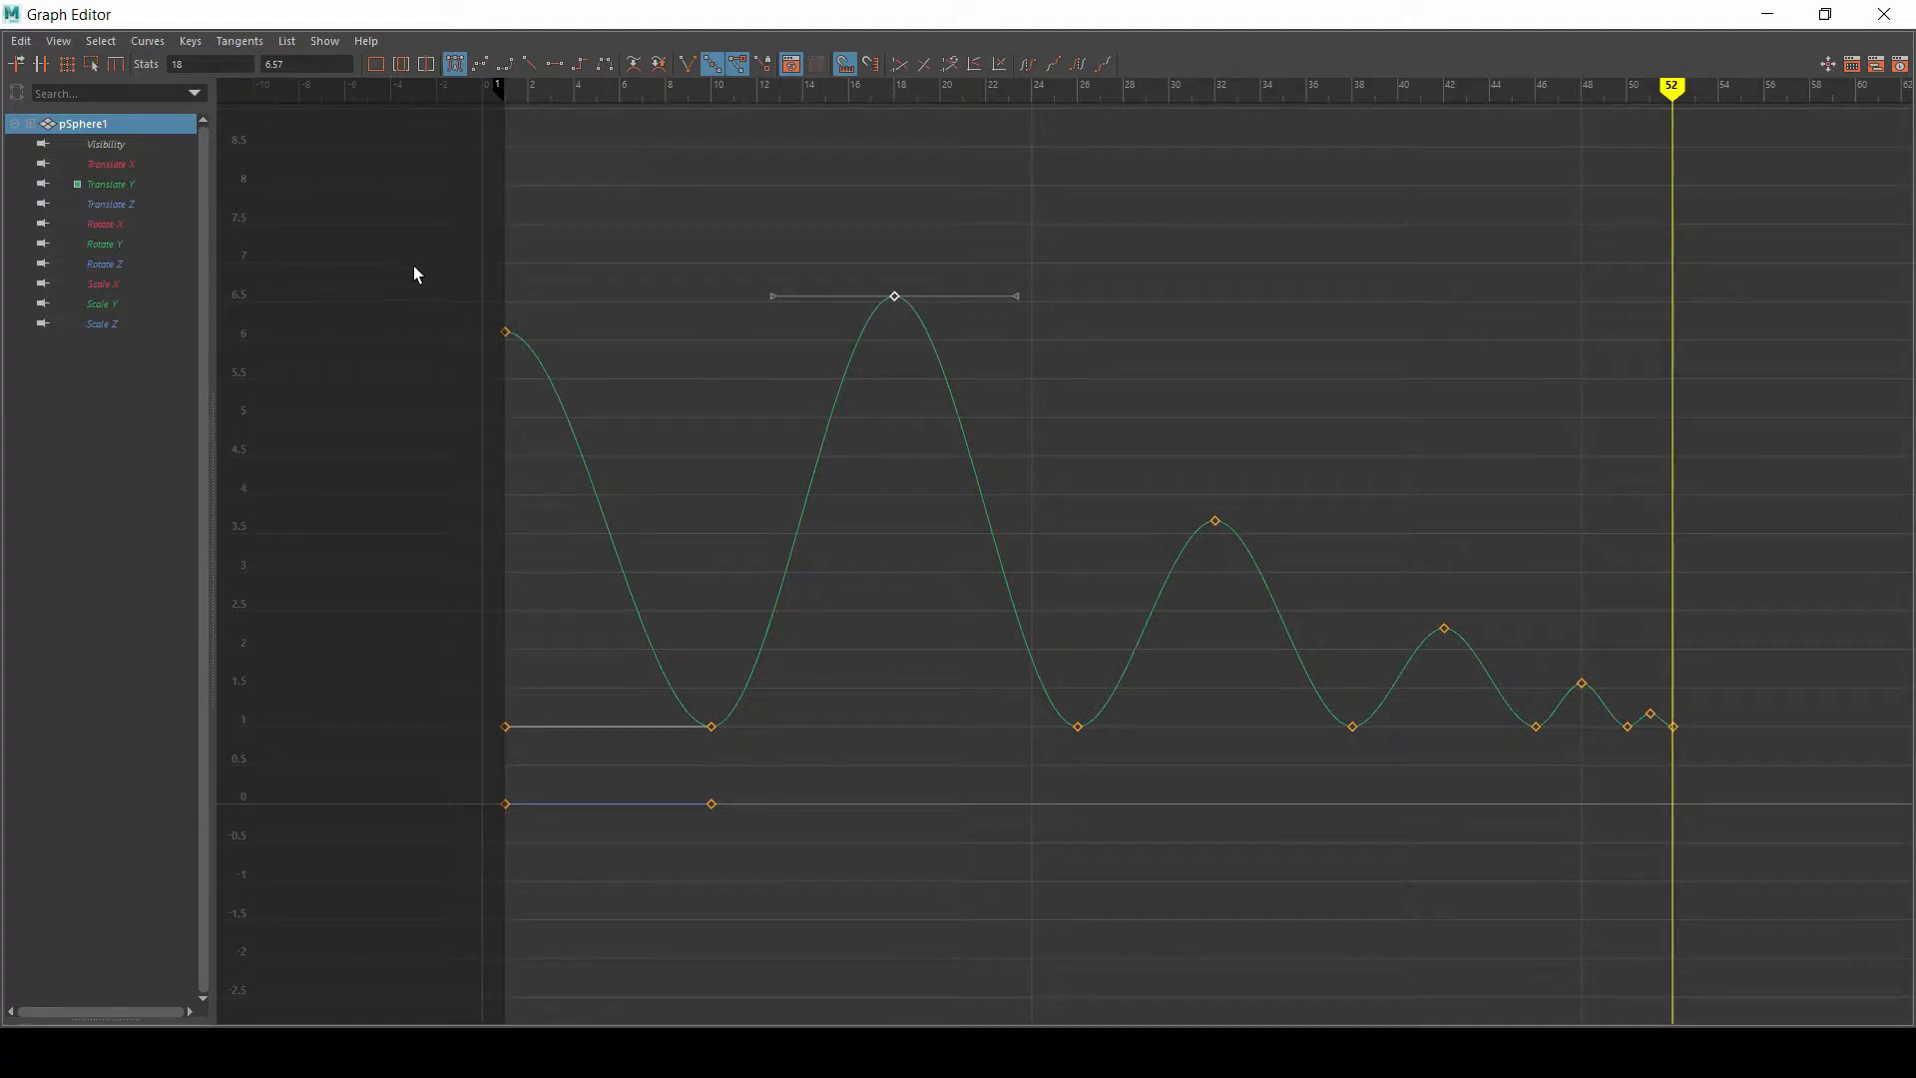
drag(836, 235, 899, 315)
double_click(730, 24)
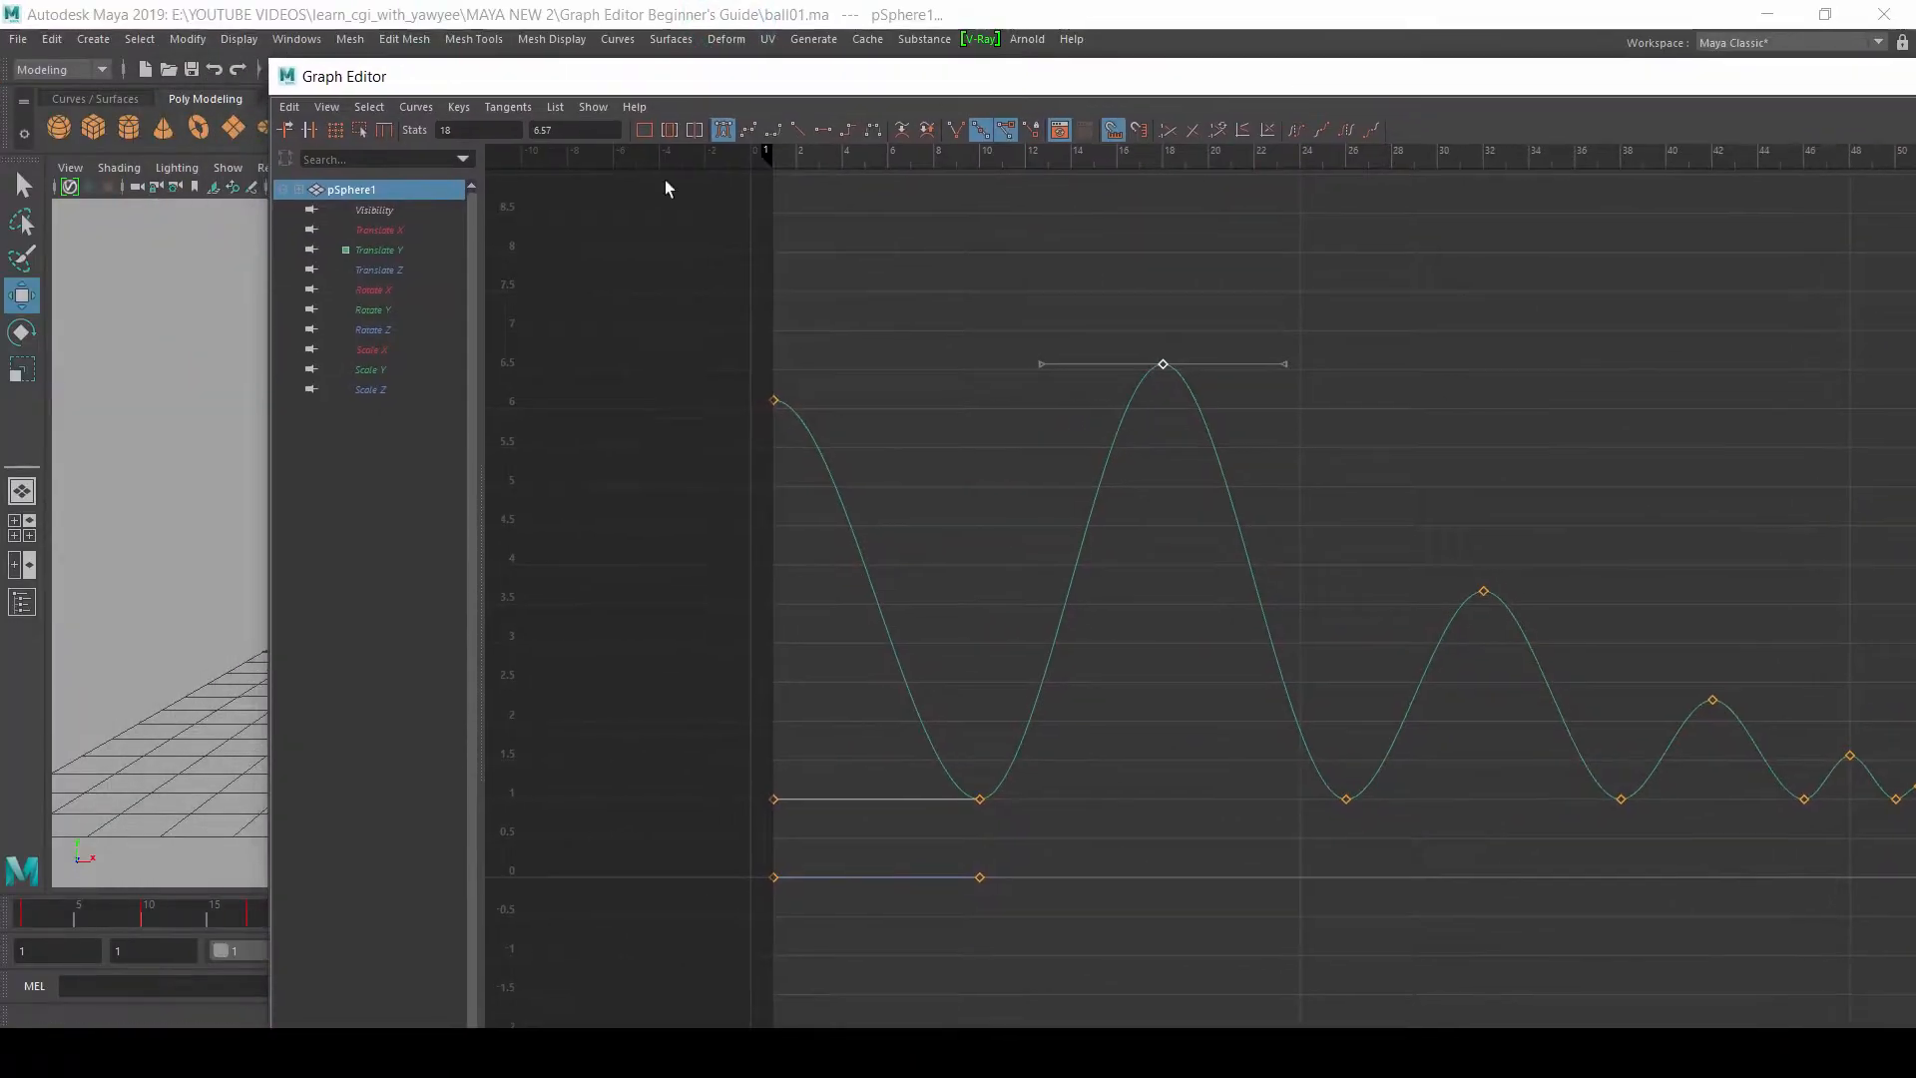
double_click(695, 77)
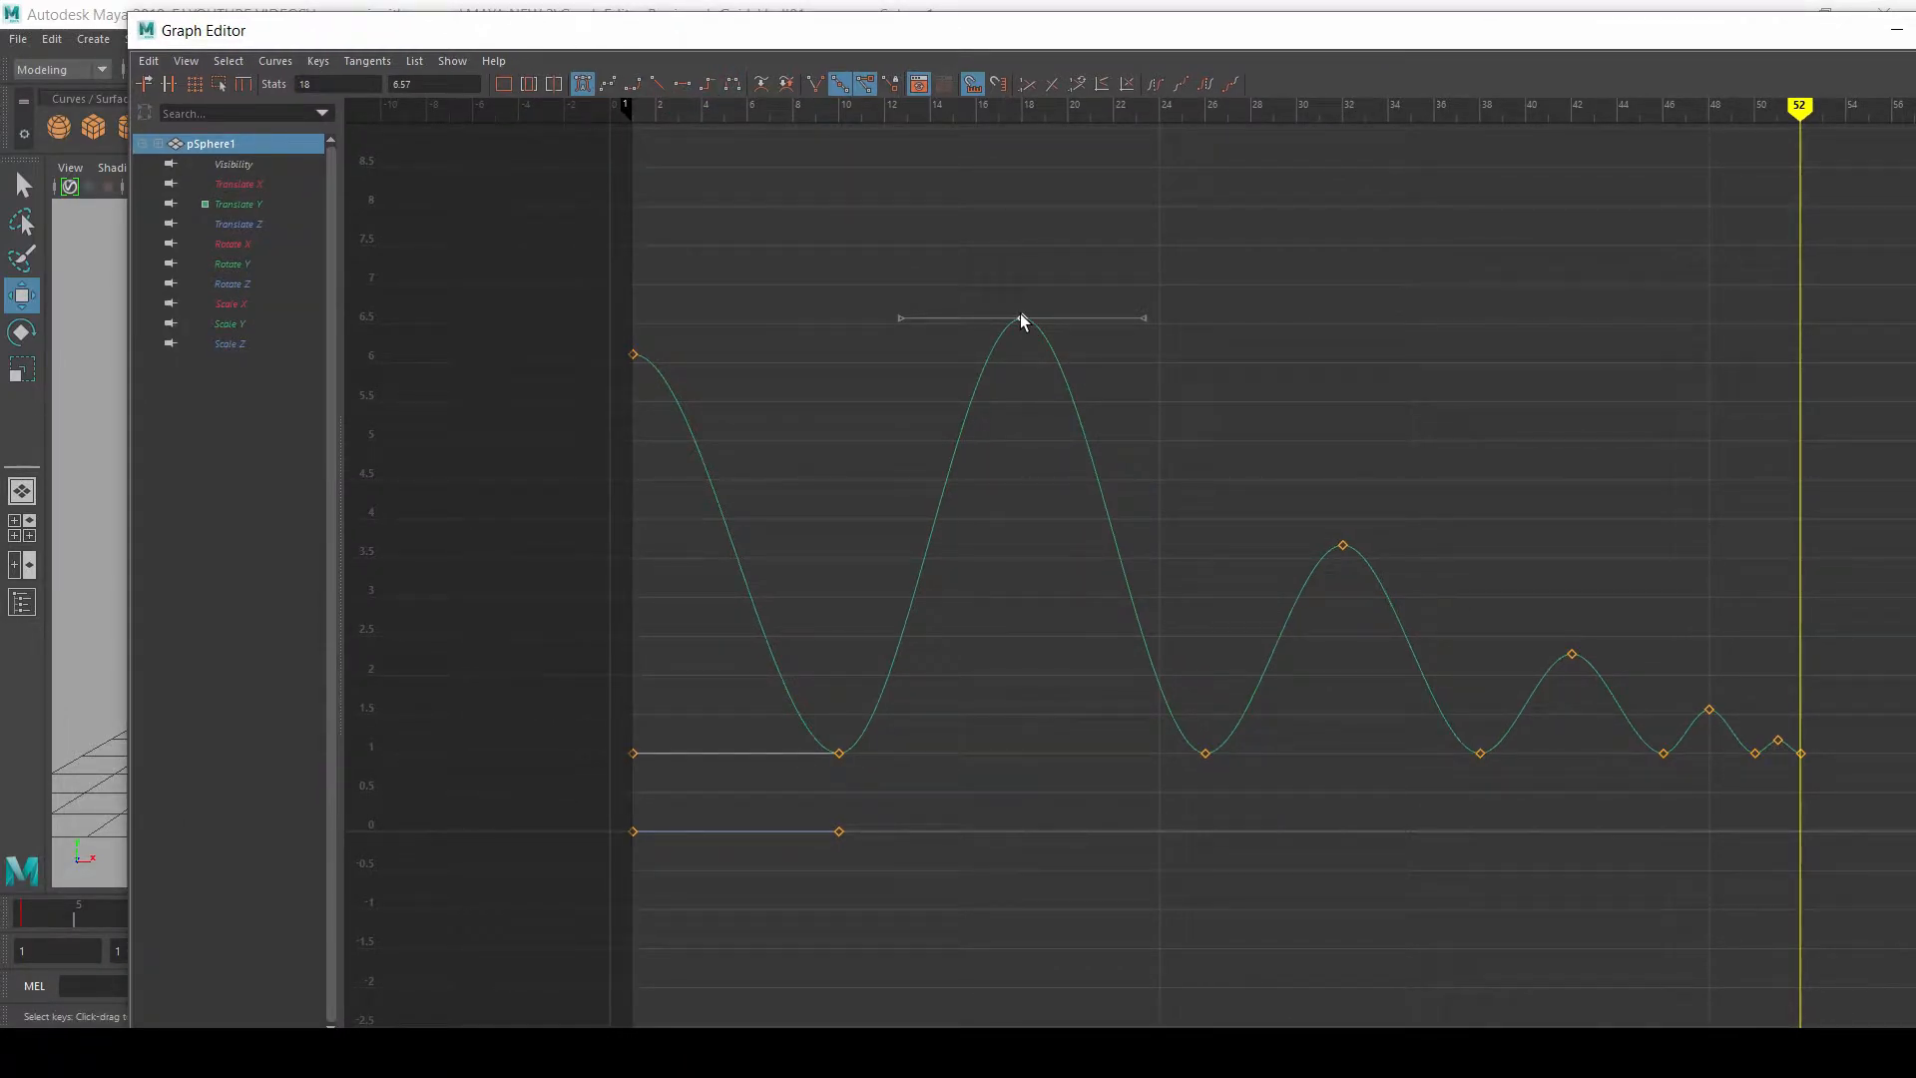
middle_drag(1022, 318, 1018, 450)
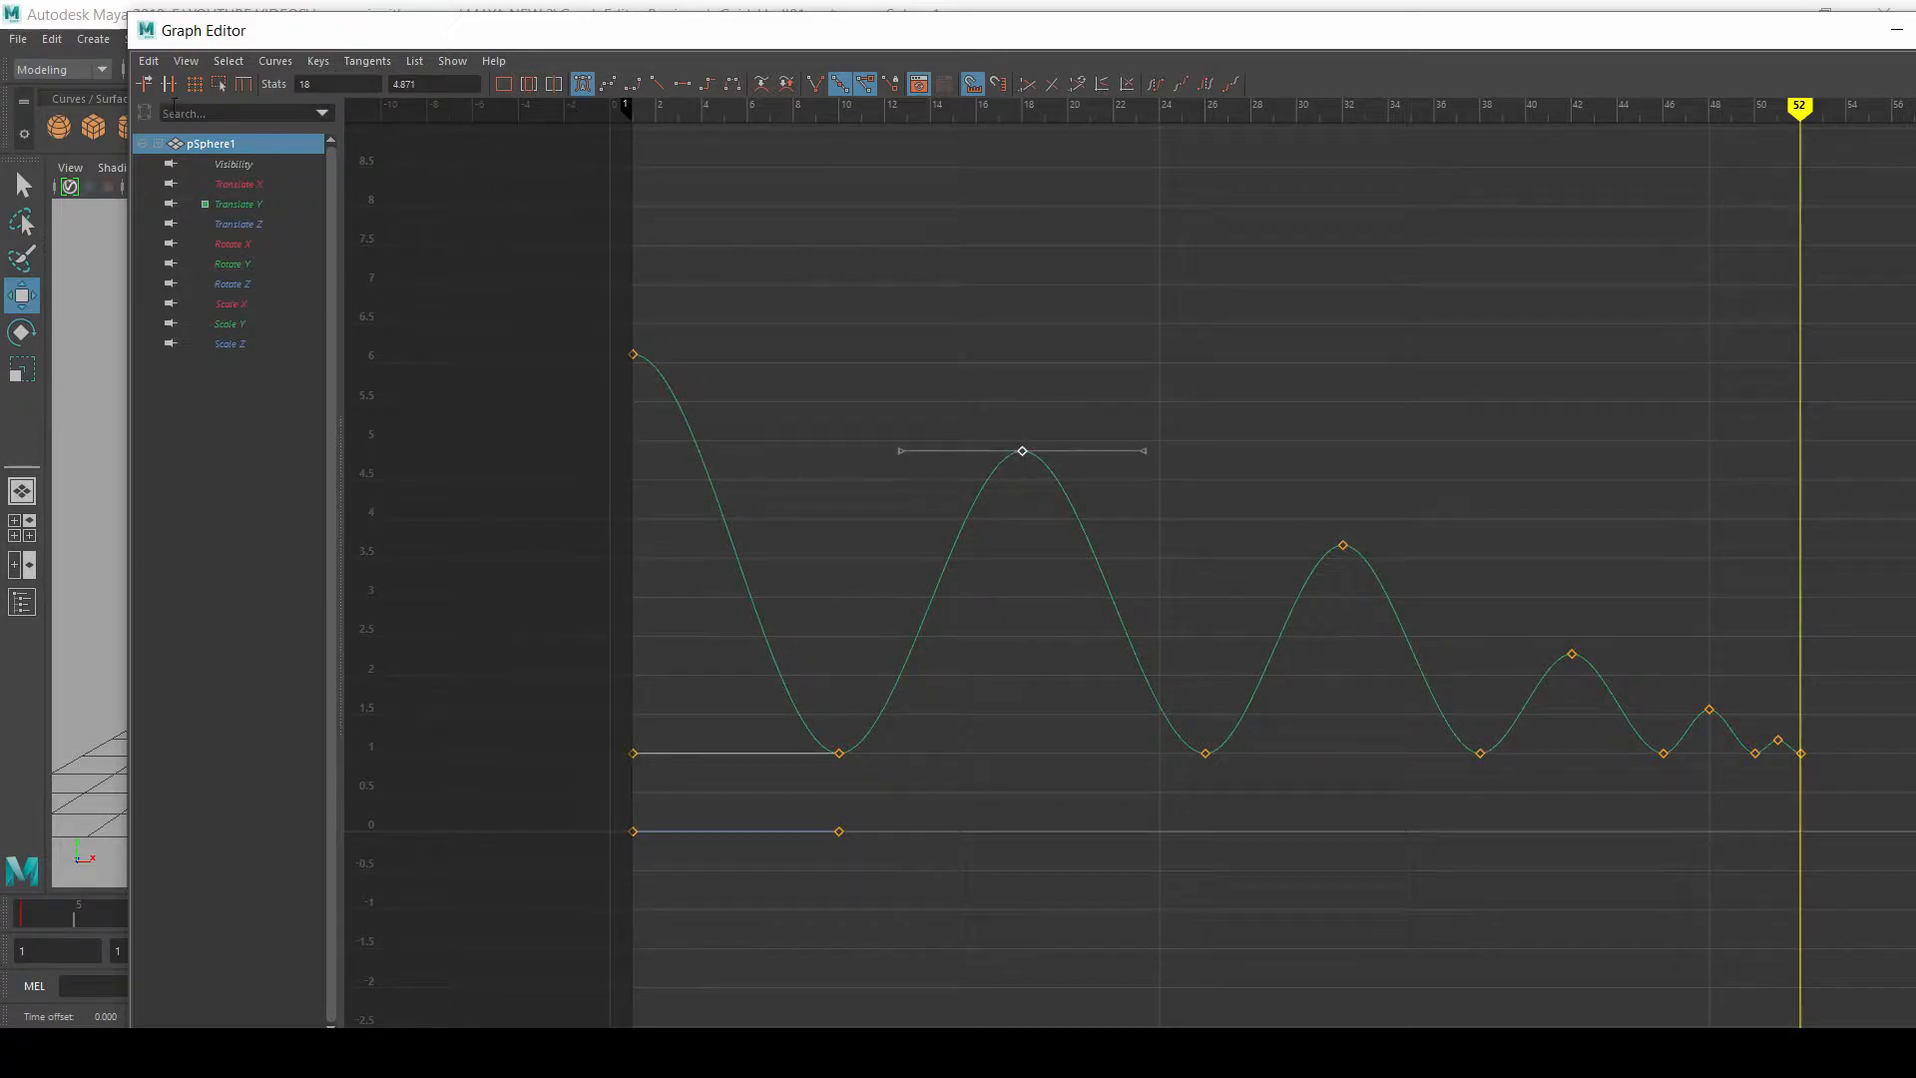
Step: Move the Graph Editor window clear of the sphere and adjust the perspective view so the ball stays visible alongside it
drag(310, 42, 198, 38)
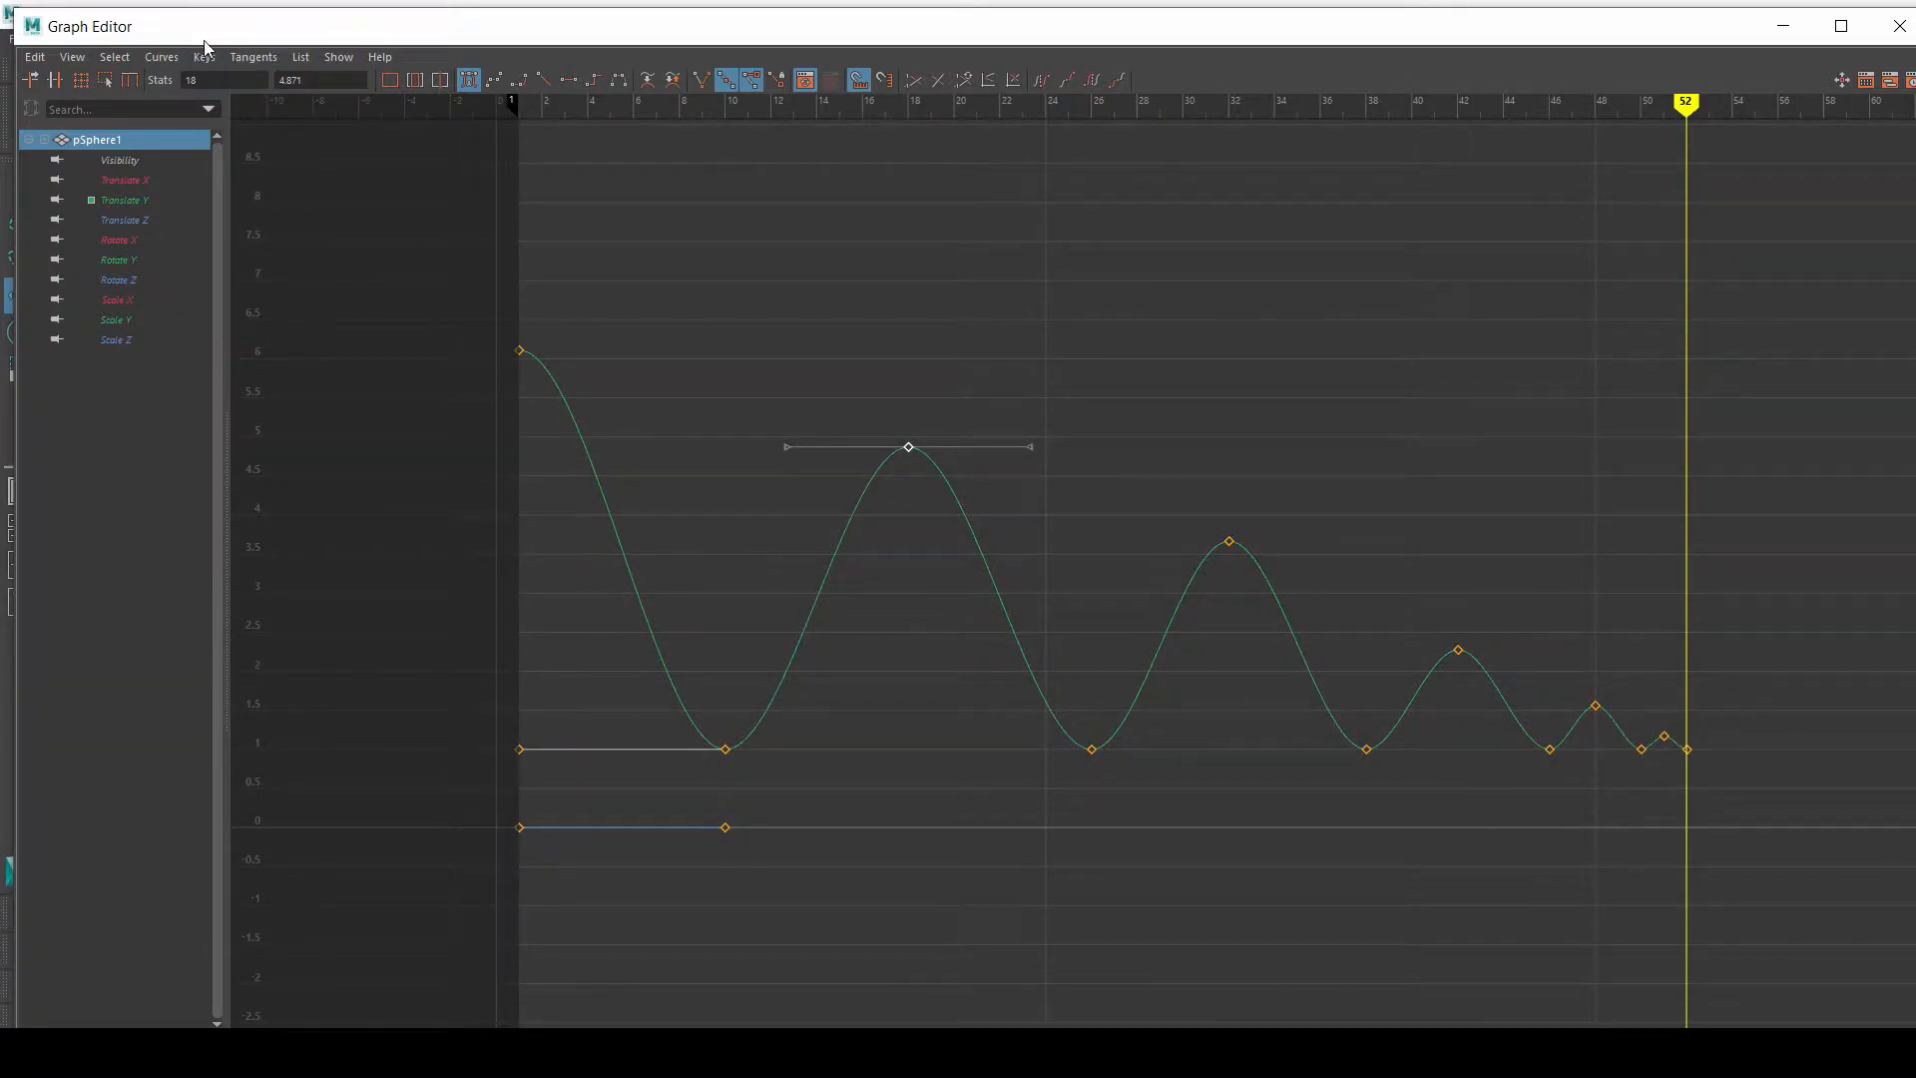
drag(188, 26, 816, 145)
alt+right_drag(125, 506, 525, 525)
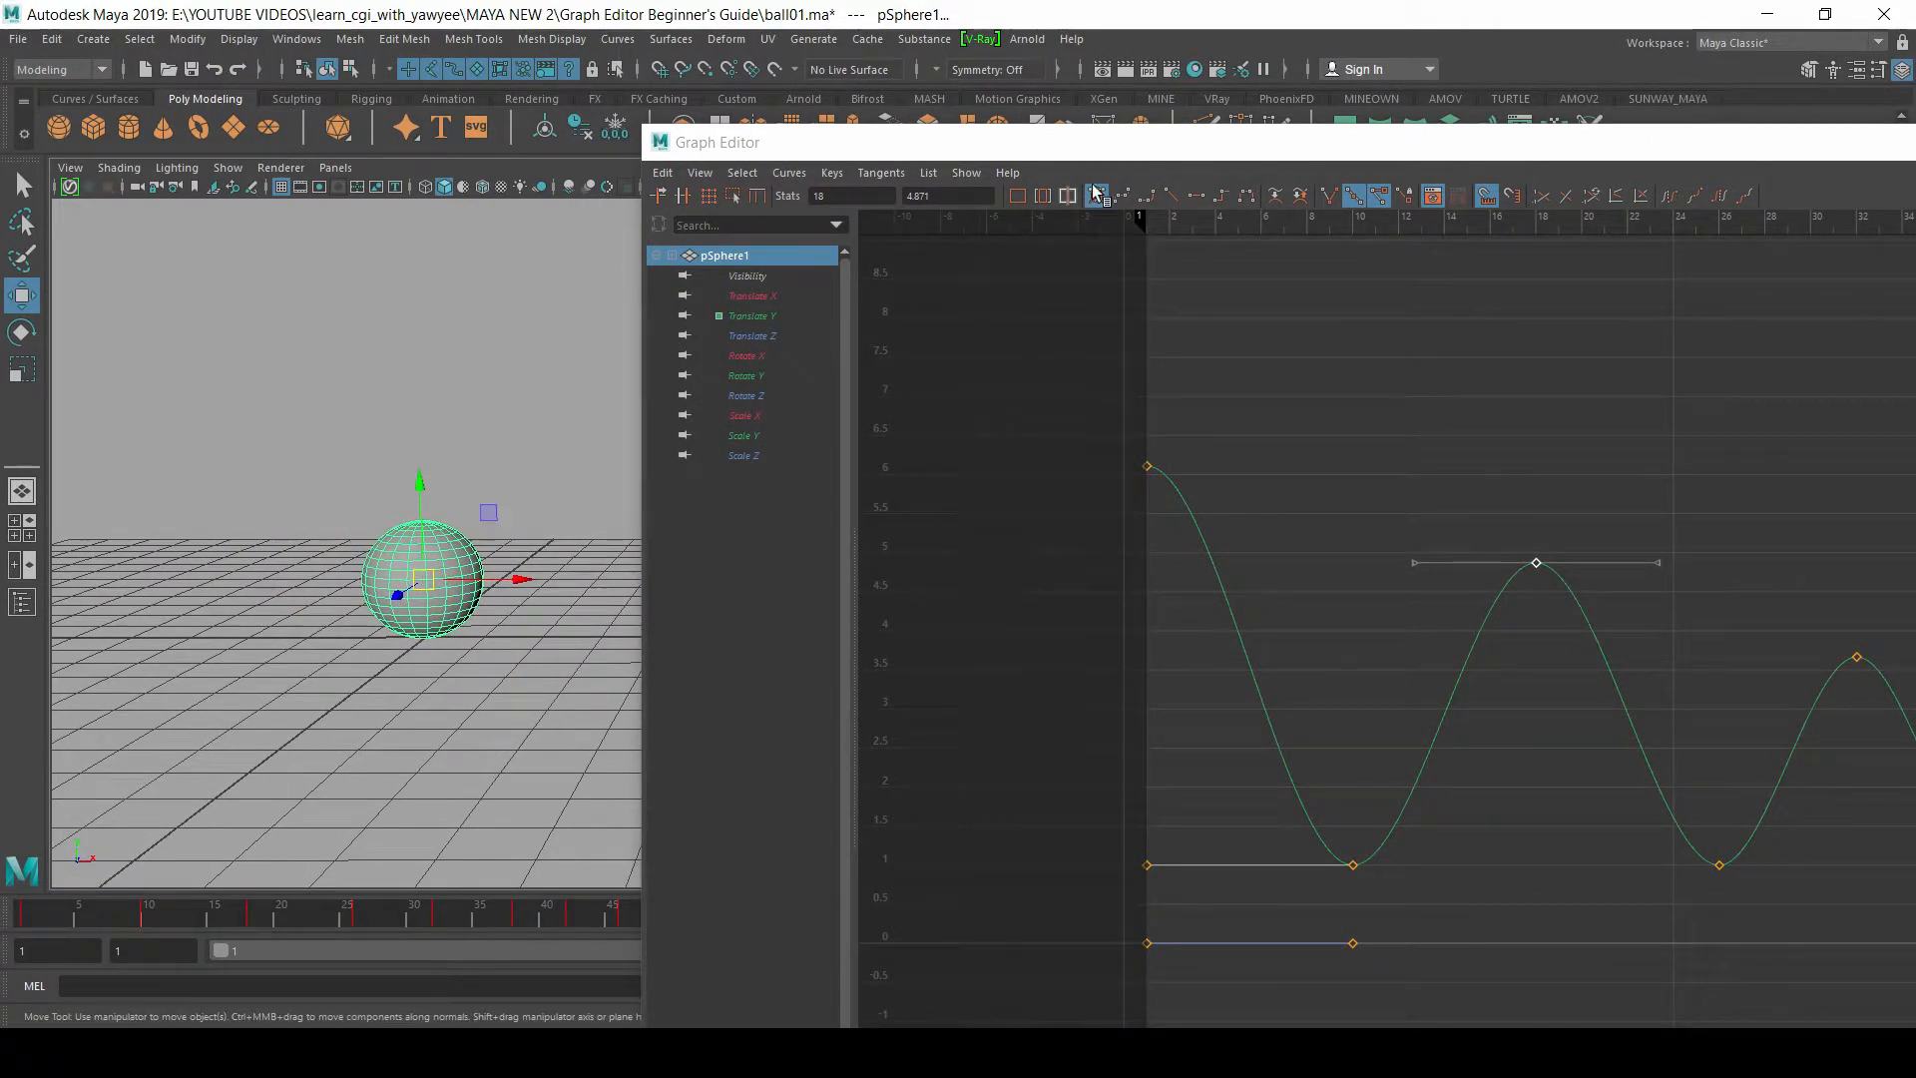
drag(1104, 145, 722, 743)
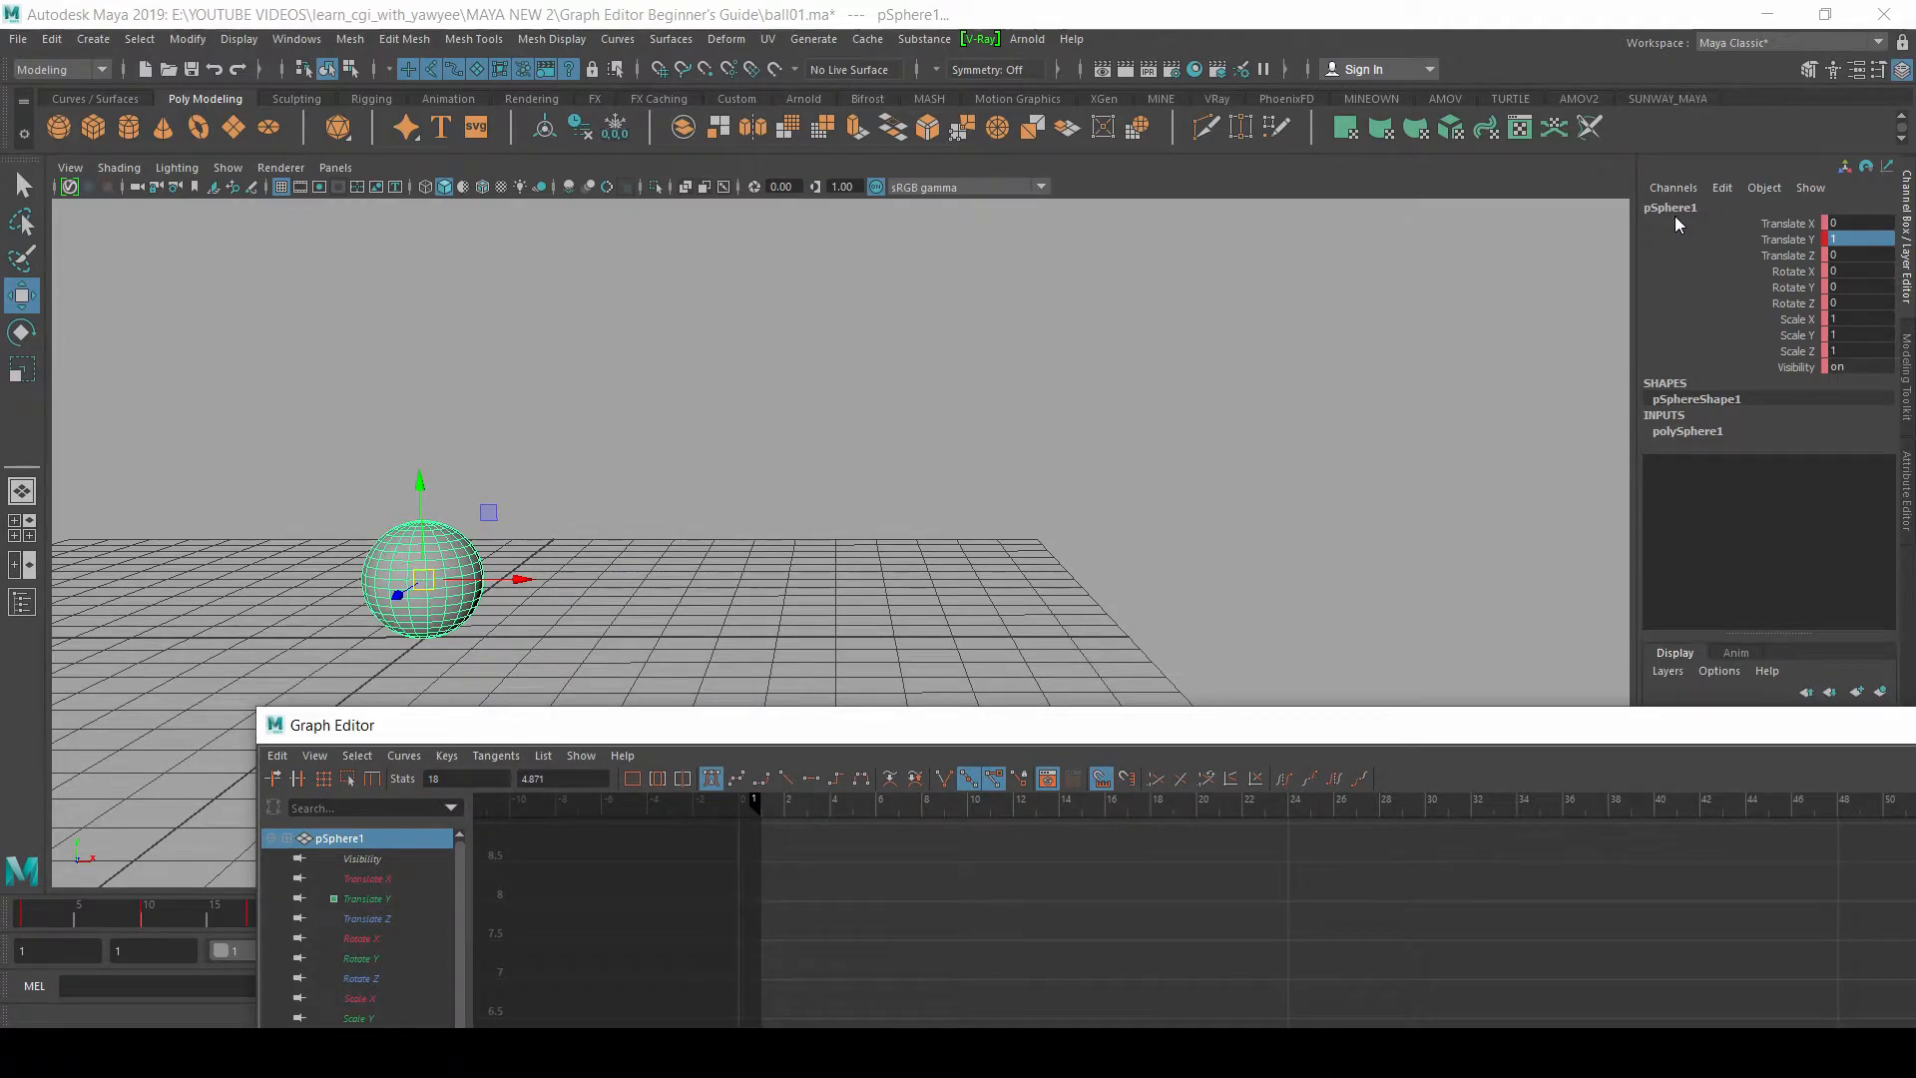
Step: Inspect the sphere's Visibility and Translate X, Y and Z curves in the Graph Editor, comparing them with the attributes in the Channel Box
drag(1223, 708, 1201, 582)
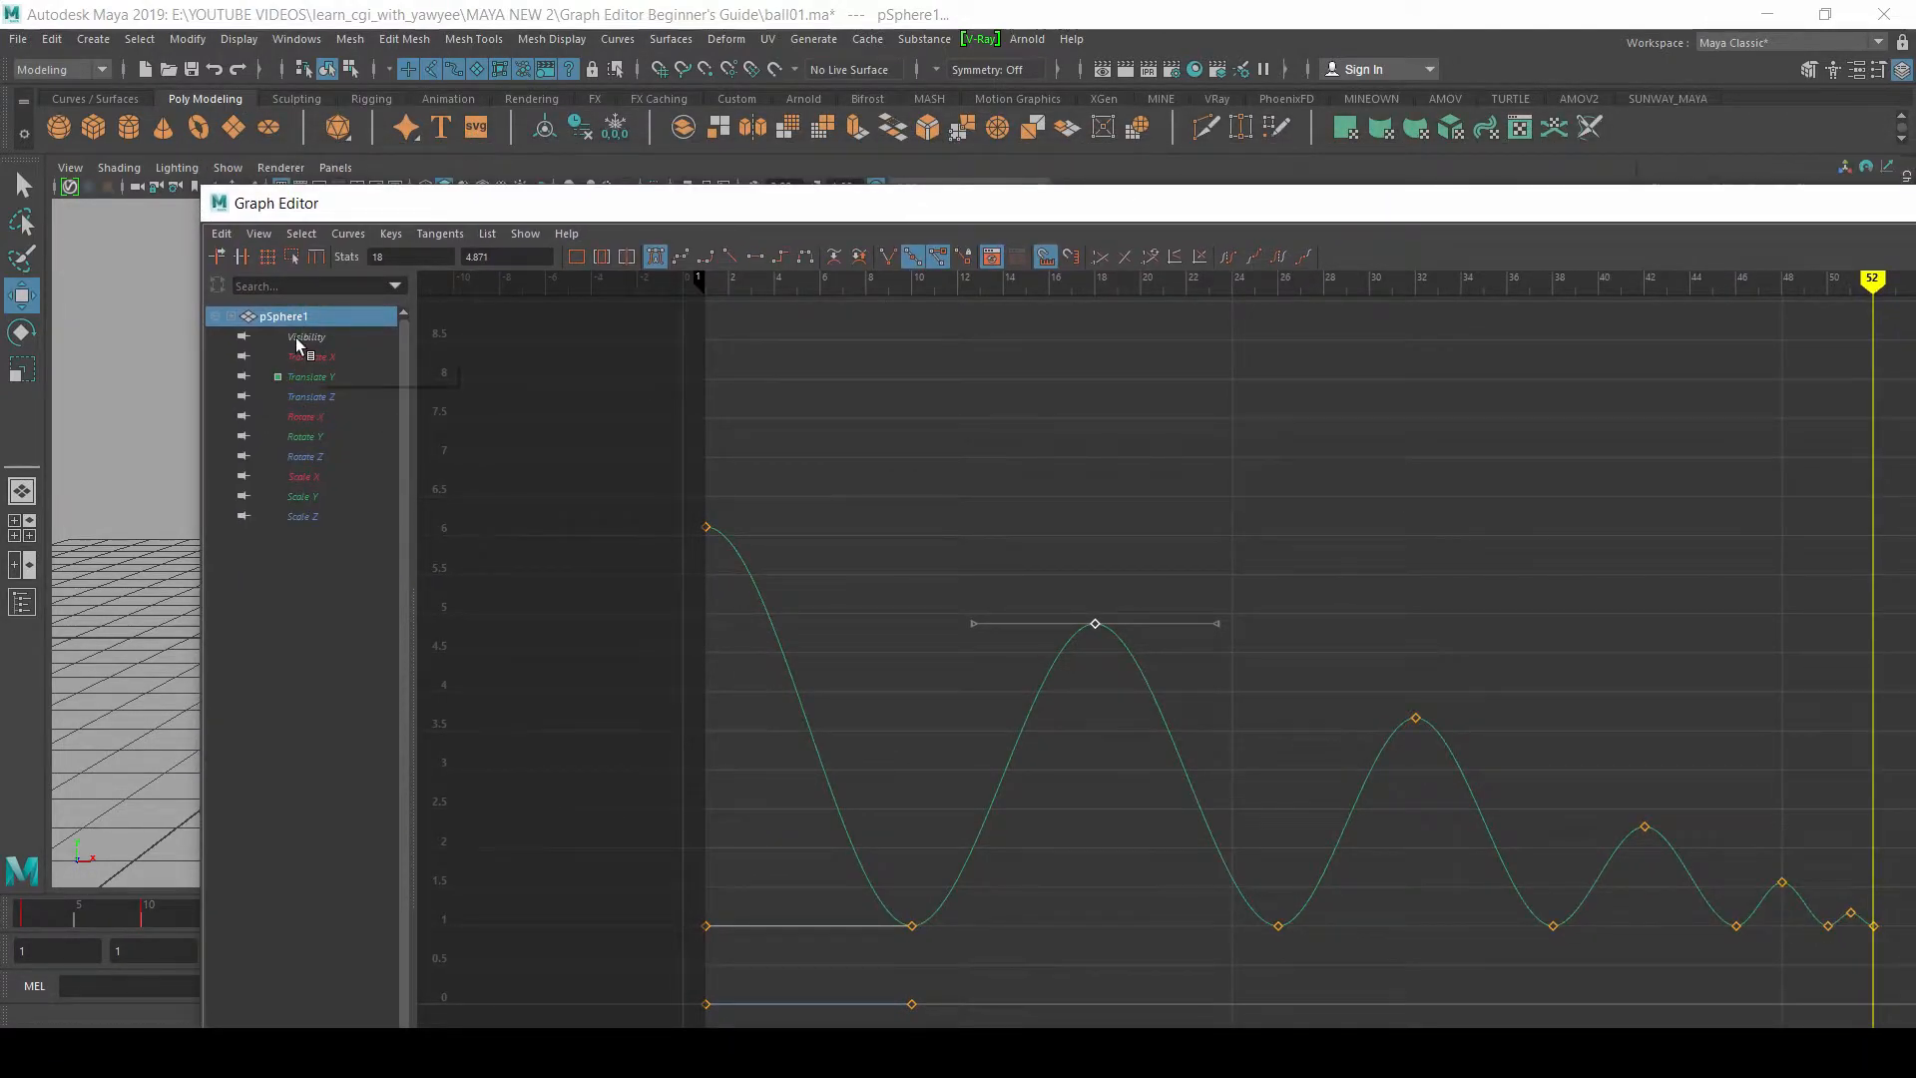
drag(446, 218, 375, 701)
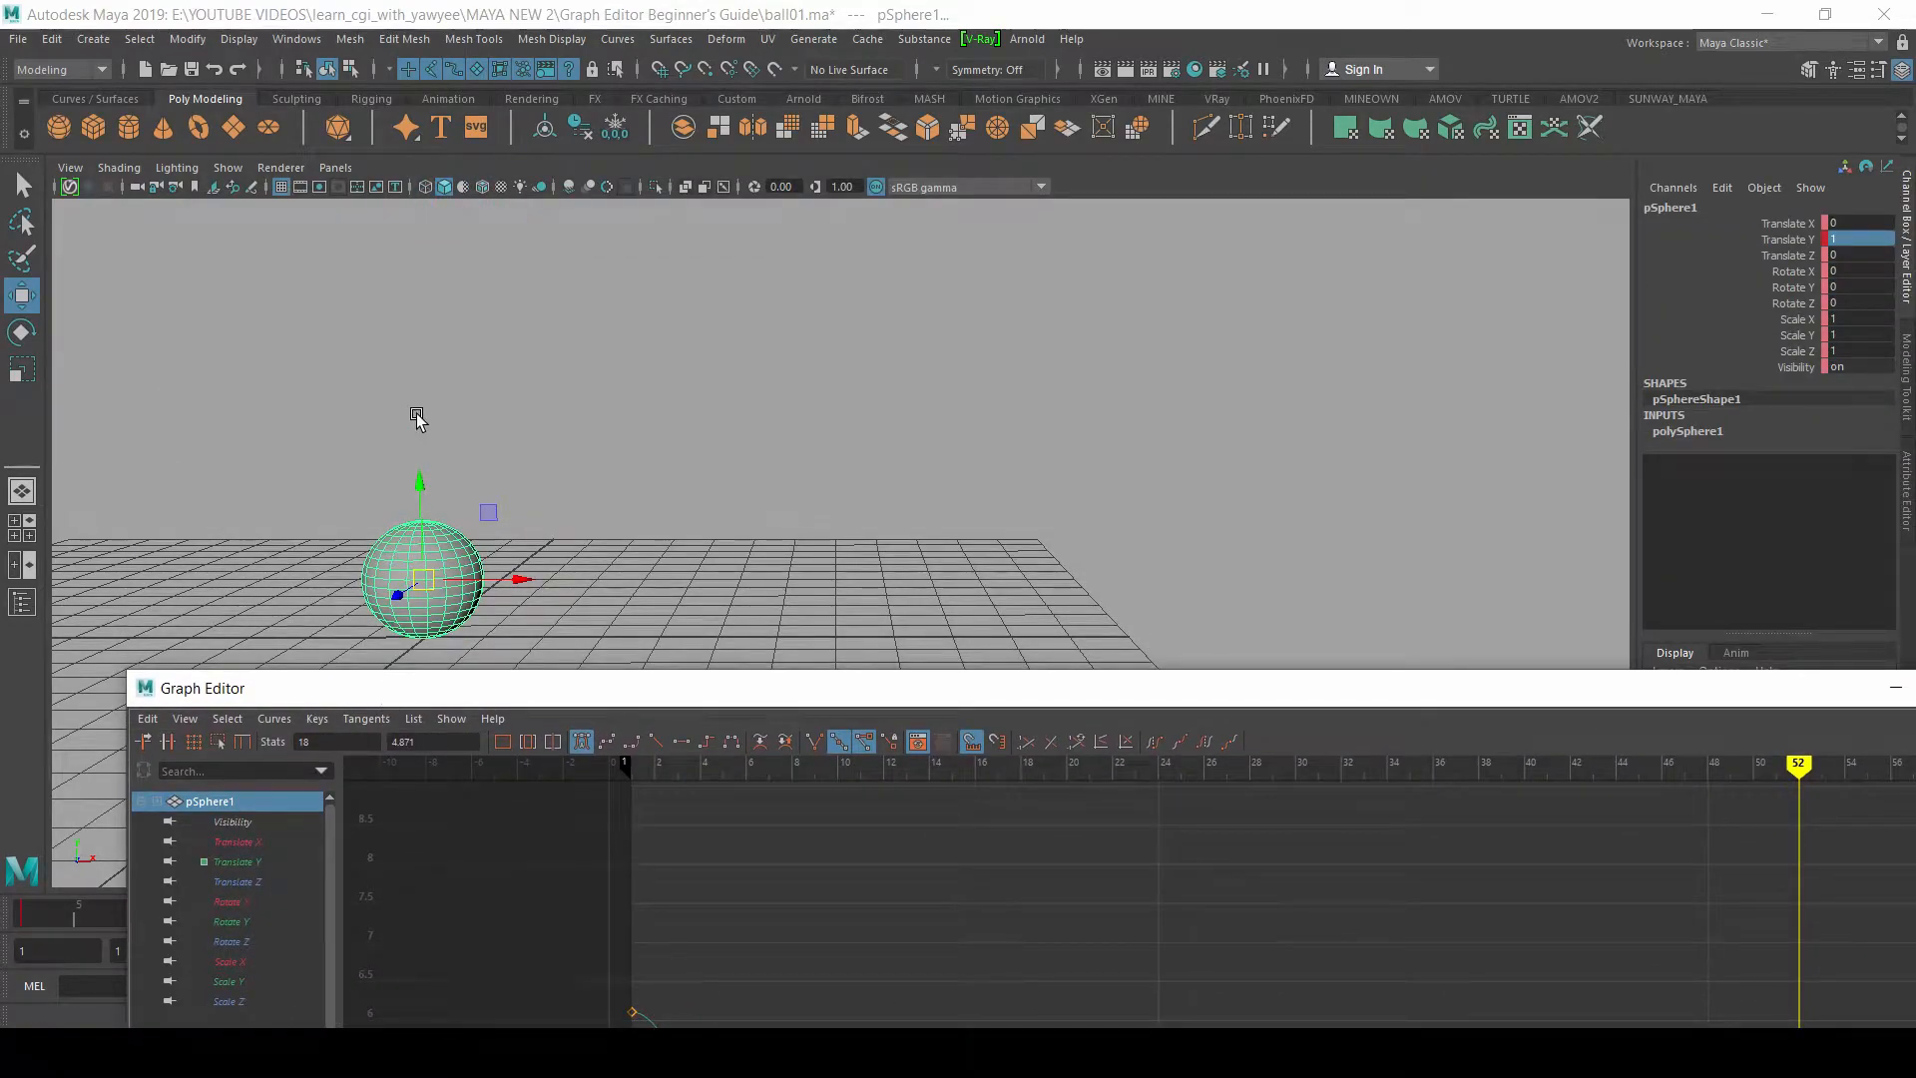
drag(773, 700, 733, 103)
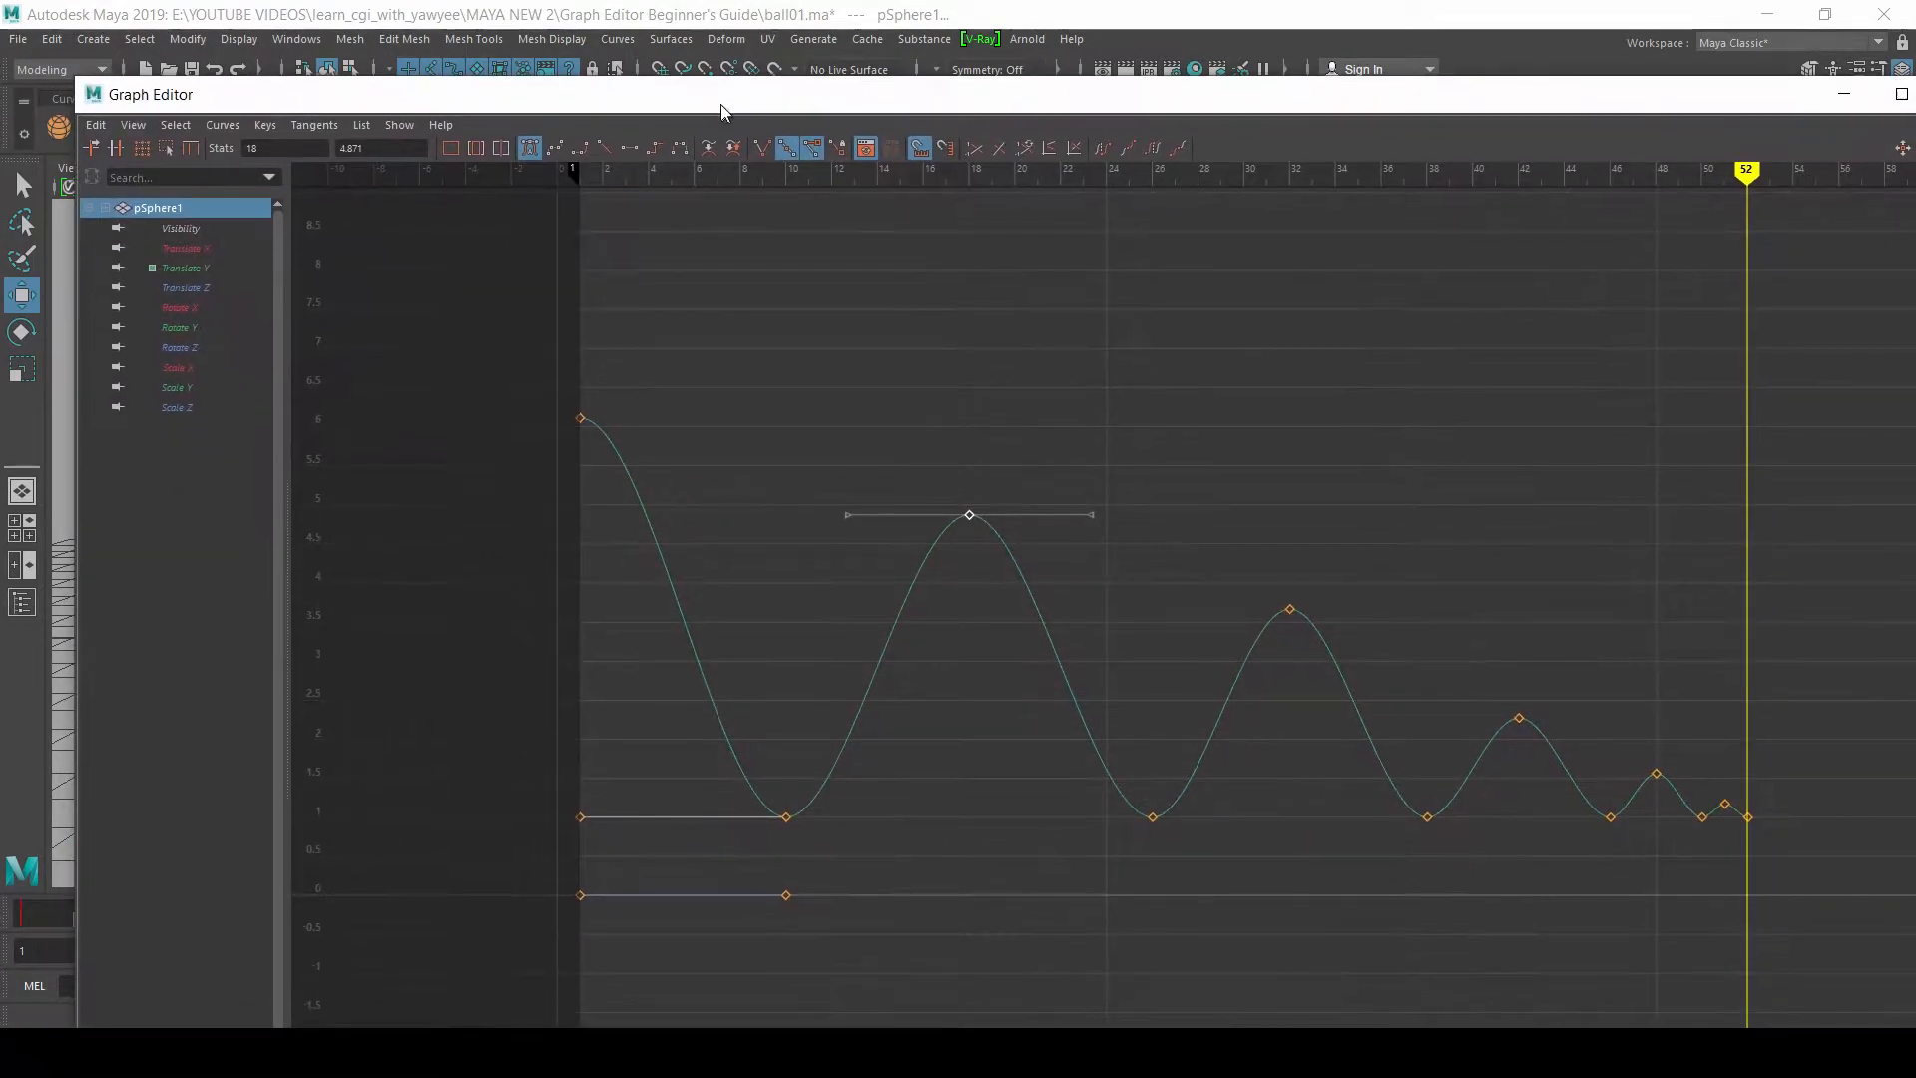
click(186, 229)
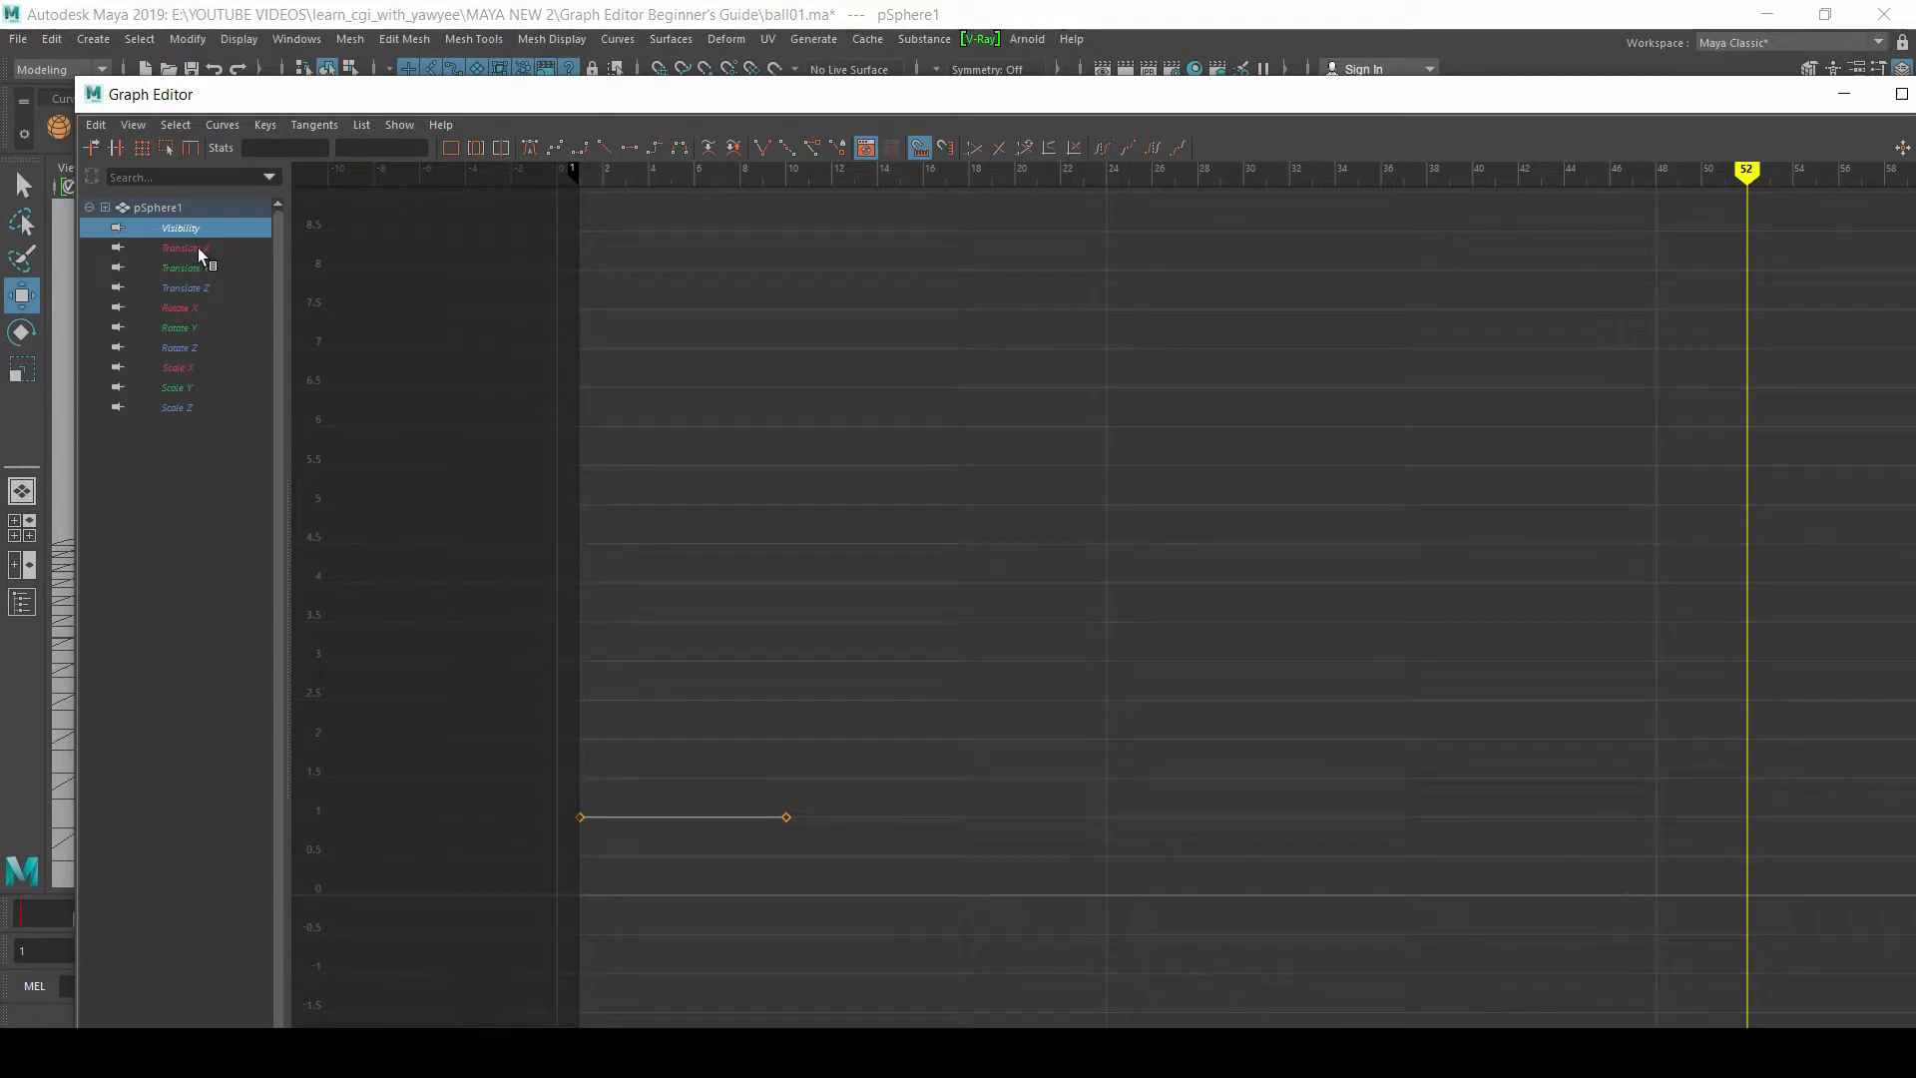
click(198, 249)
click(182, 268)
click(195, 285)
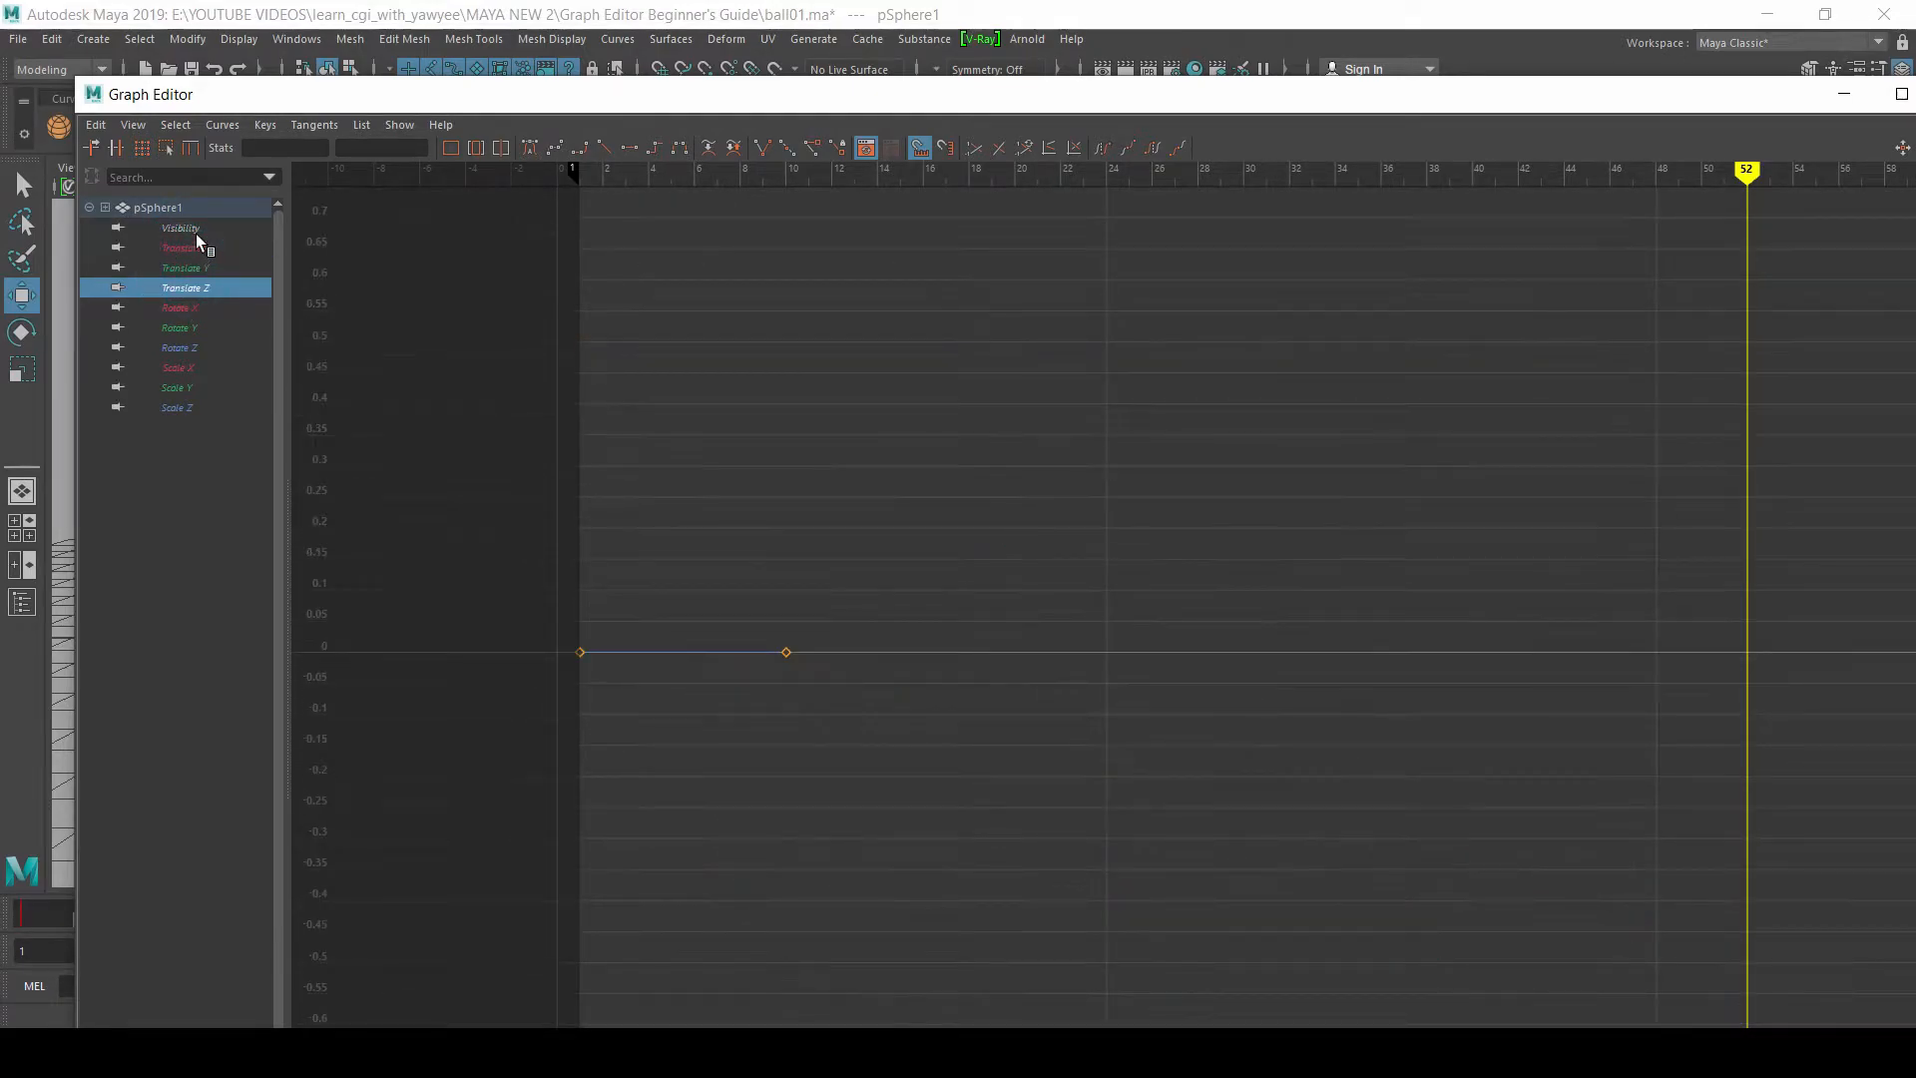
drag(185, 250, 195, 286)
drag(649, 80, 549, 796)
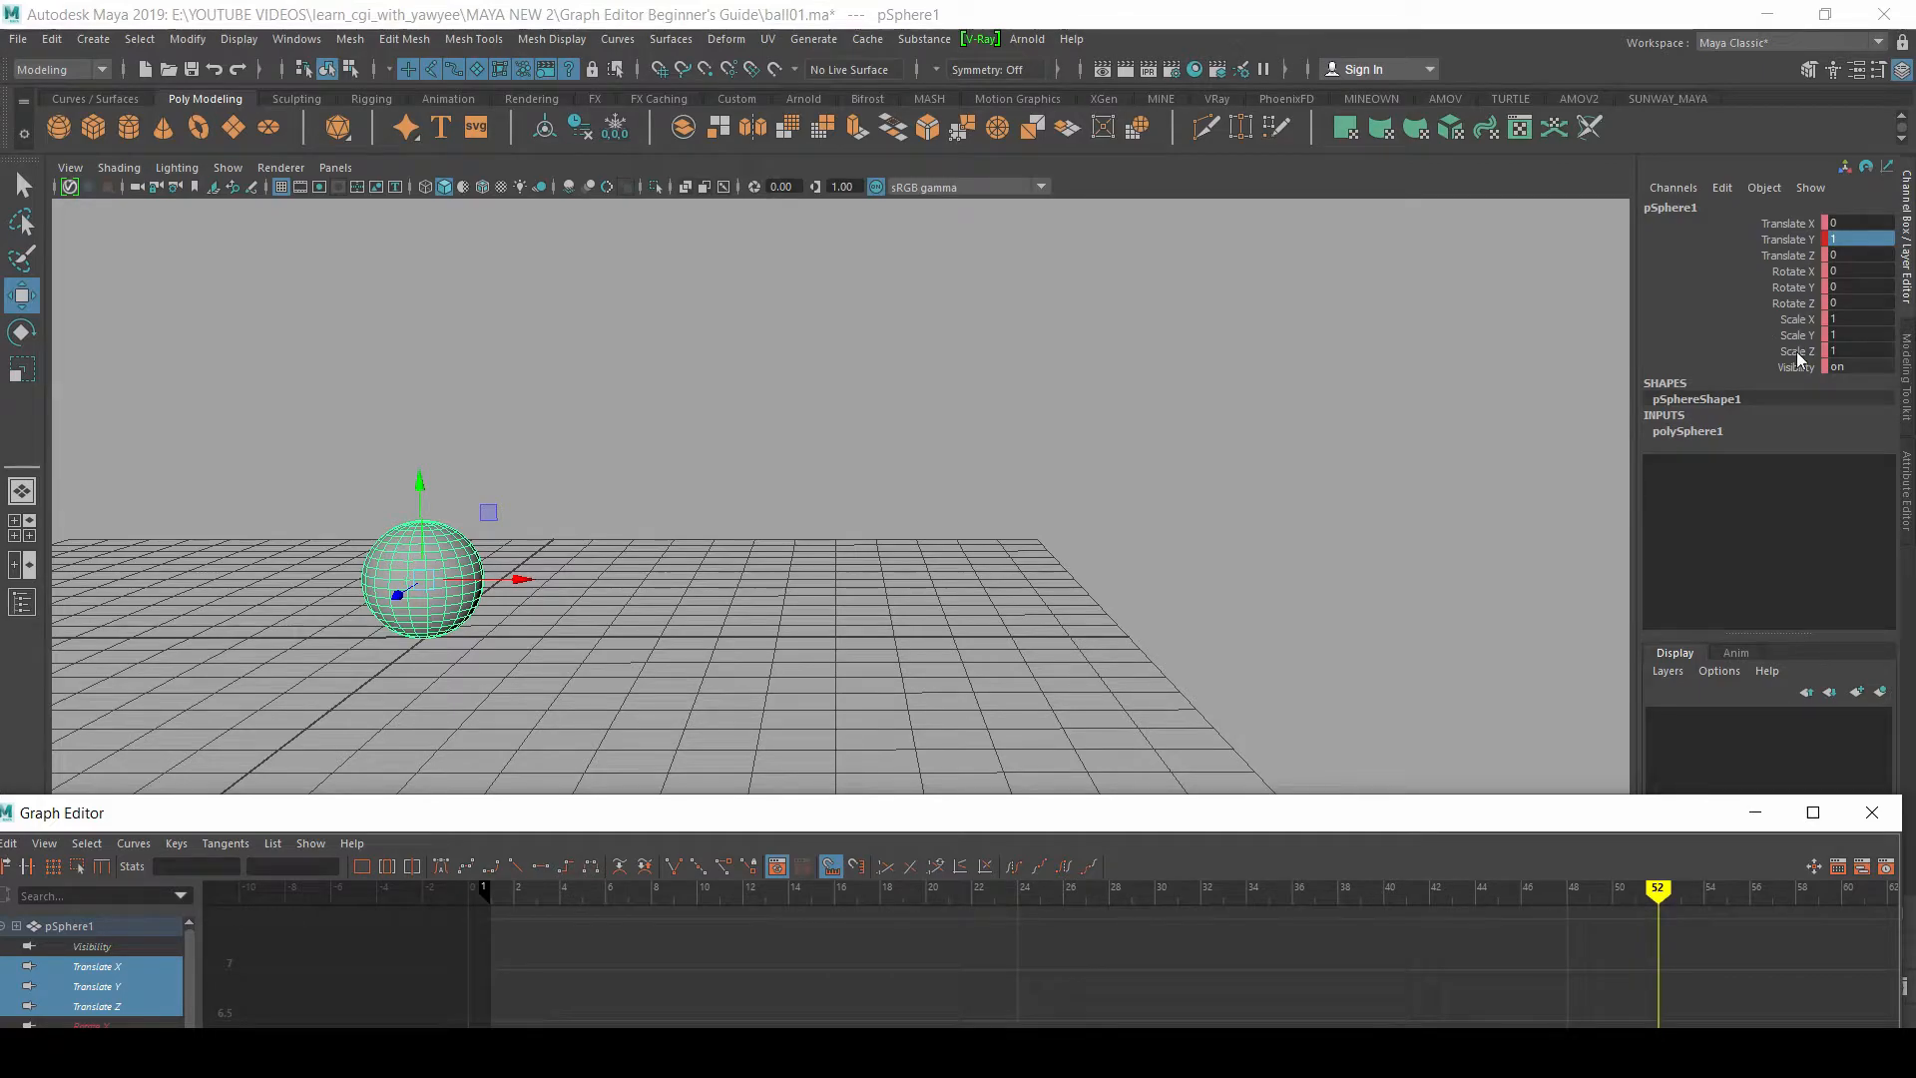
drag(1045, 816, 1155, 133)
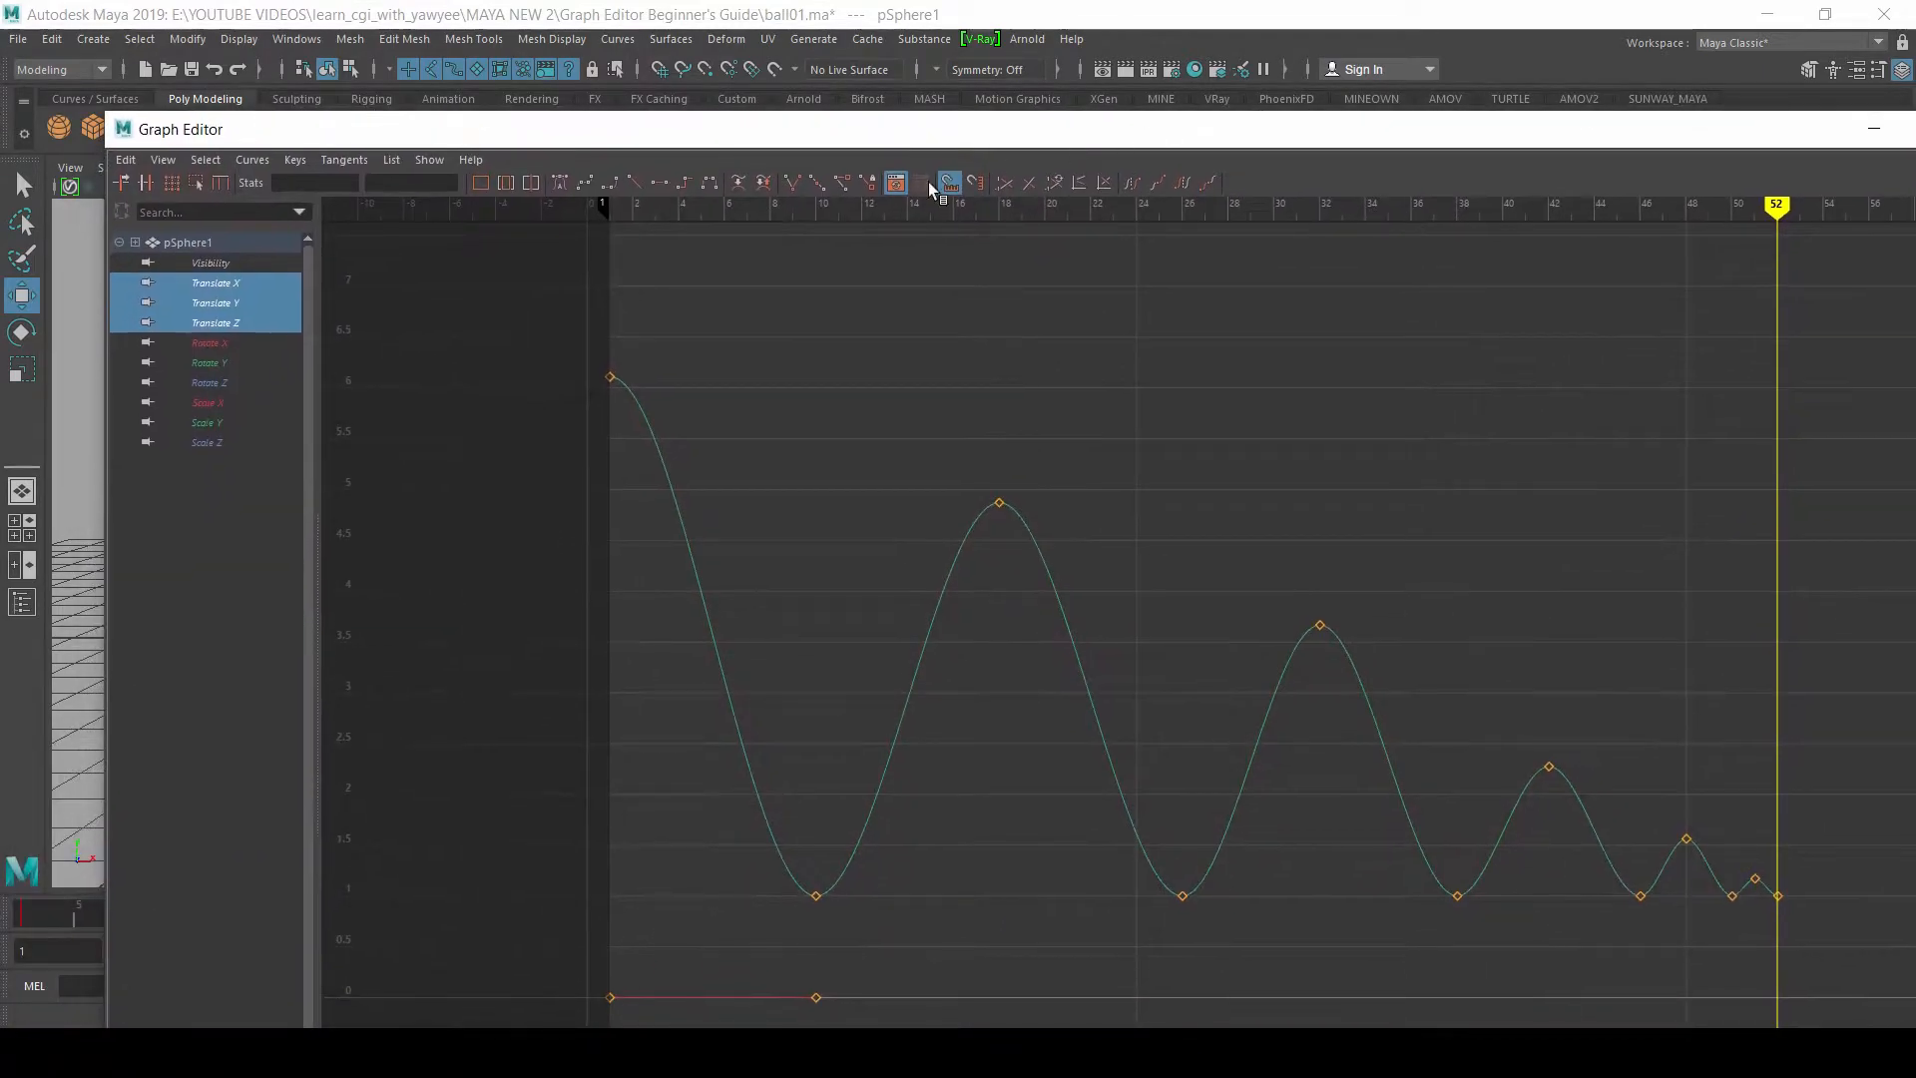
Step: Inspect the sphere's rotate and scale curves, and display all of its animation curves together, from Visibility through Scale Z
click(218, 344)
drag(218, 362, 230, 449)
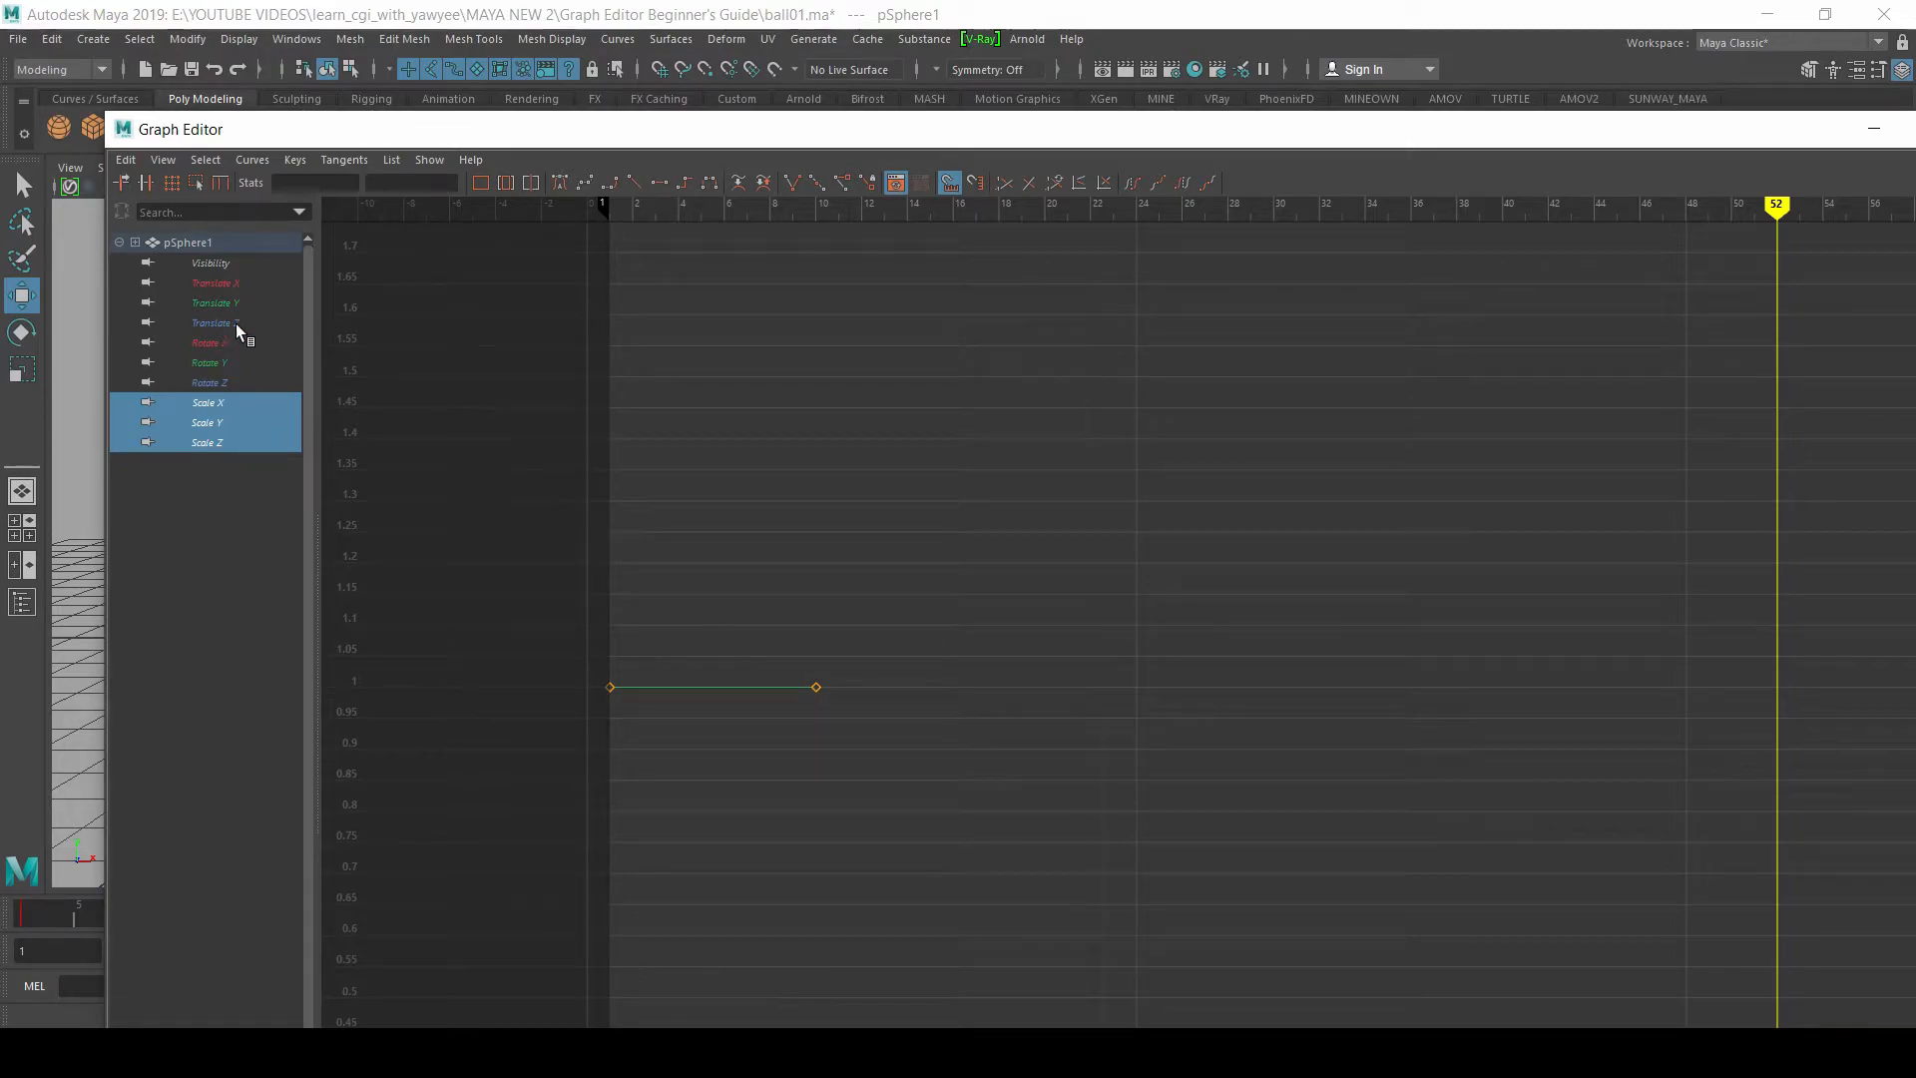
drag(227, 261, 218, 447)
alt+middle_drag(1352, 816, 1103, 599)
alt+middle_drag(744, 290, 635, 460)
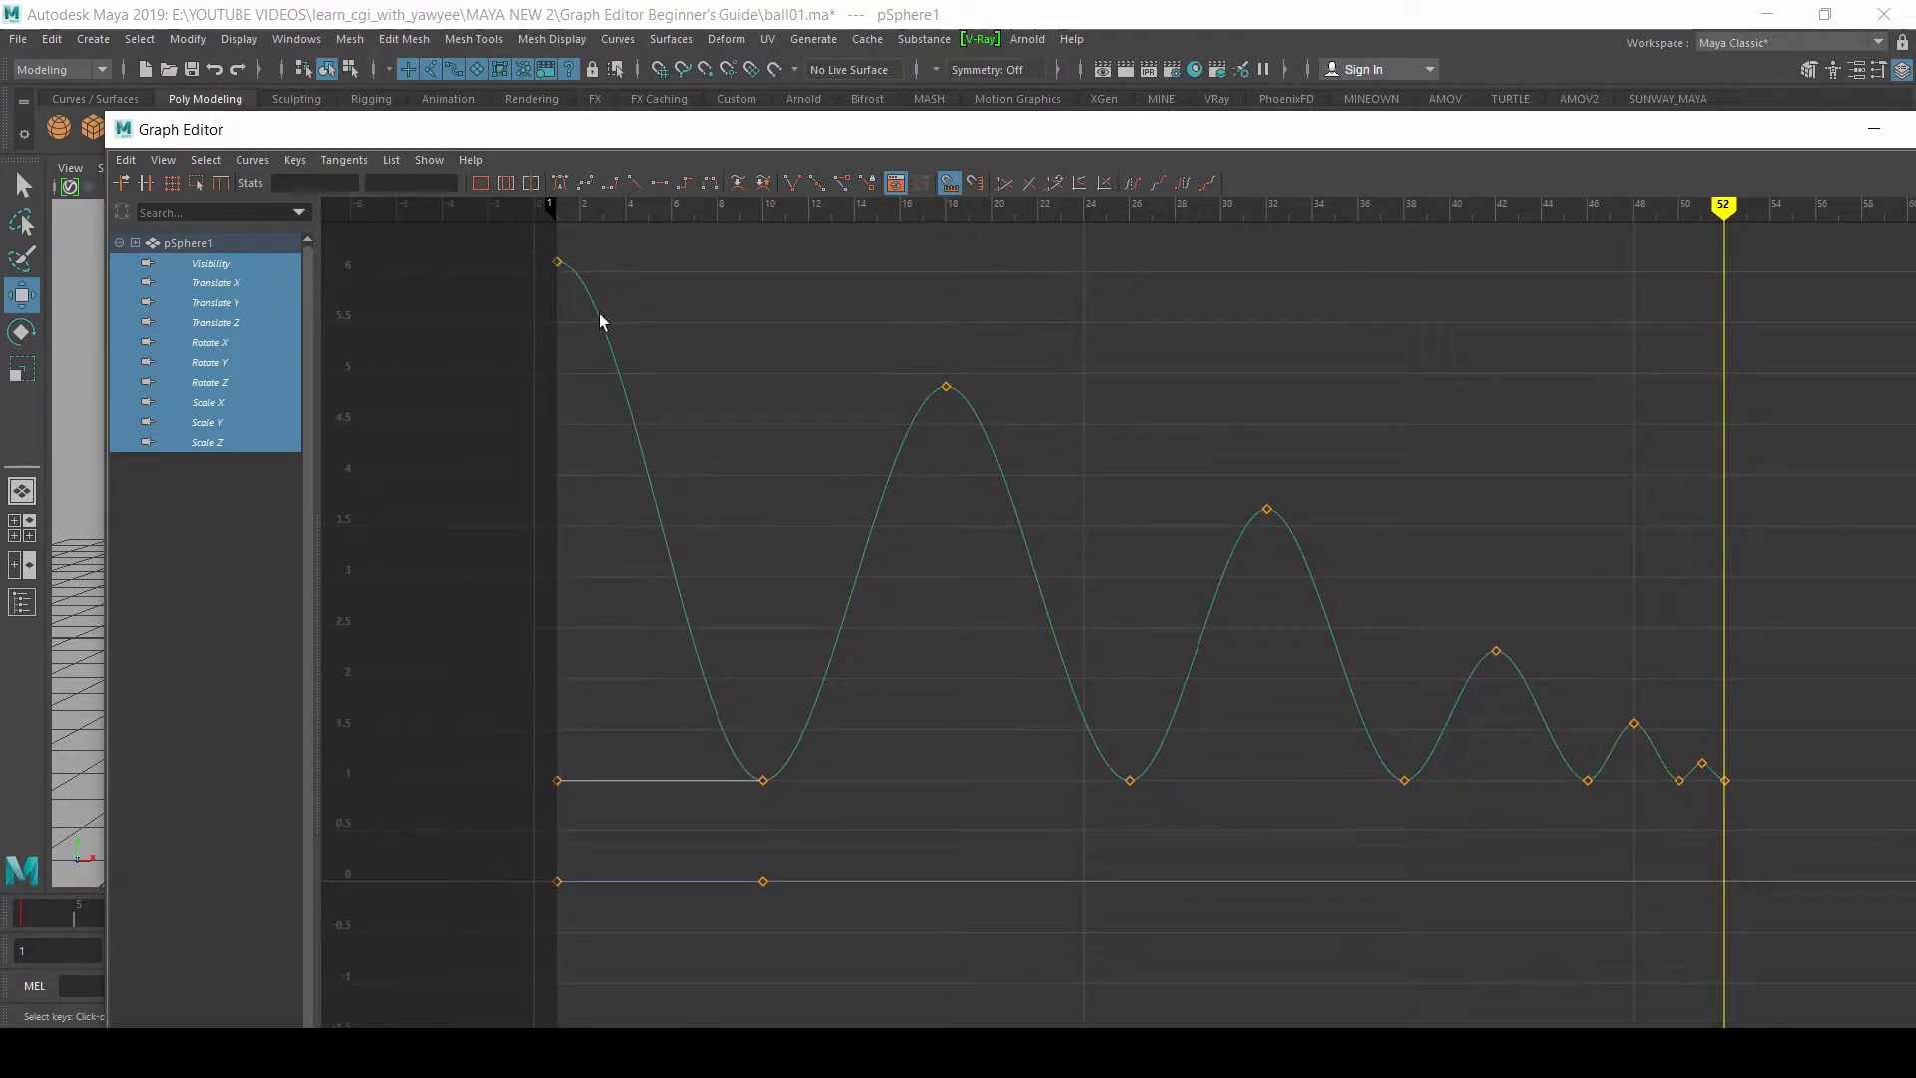
alt+middle_drag(1007, 684, 983, 590)
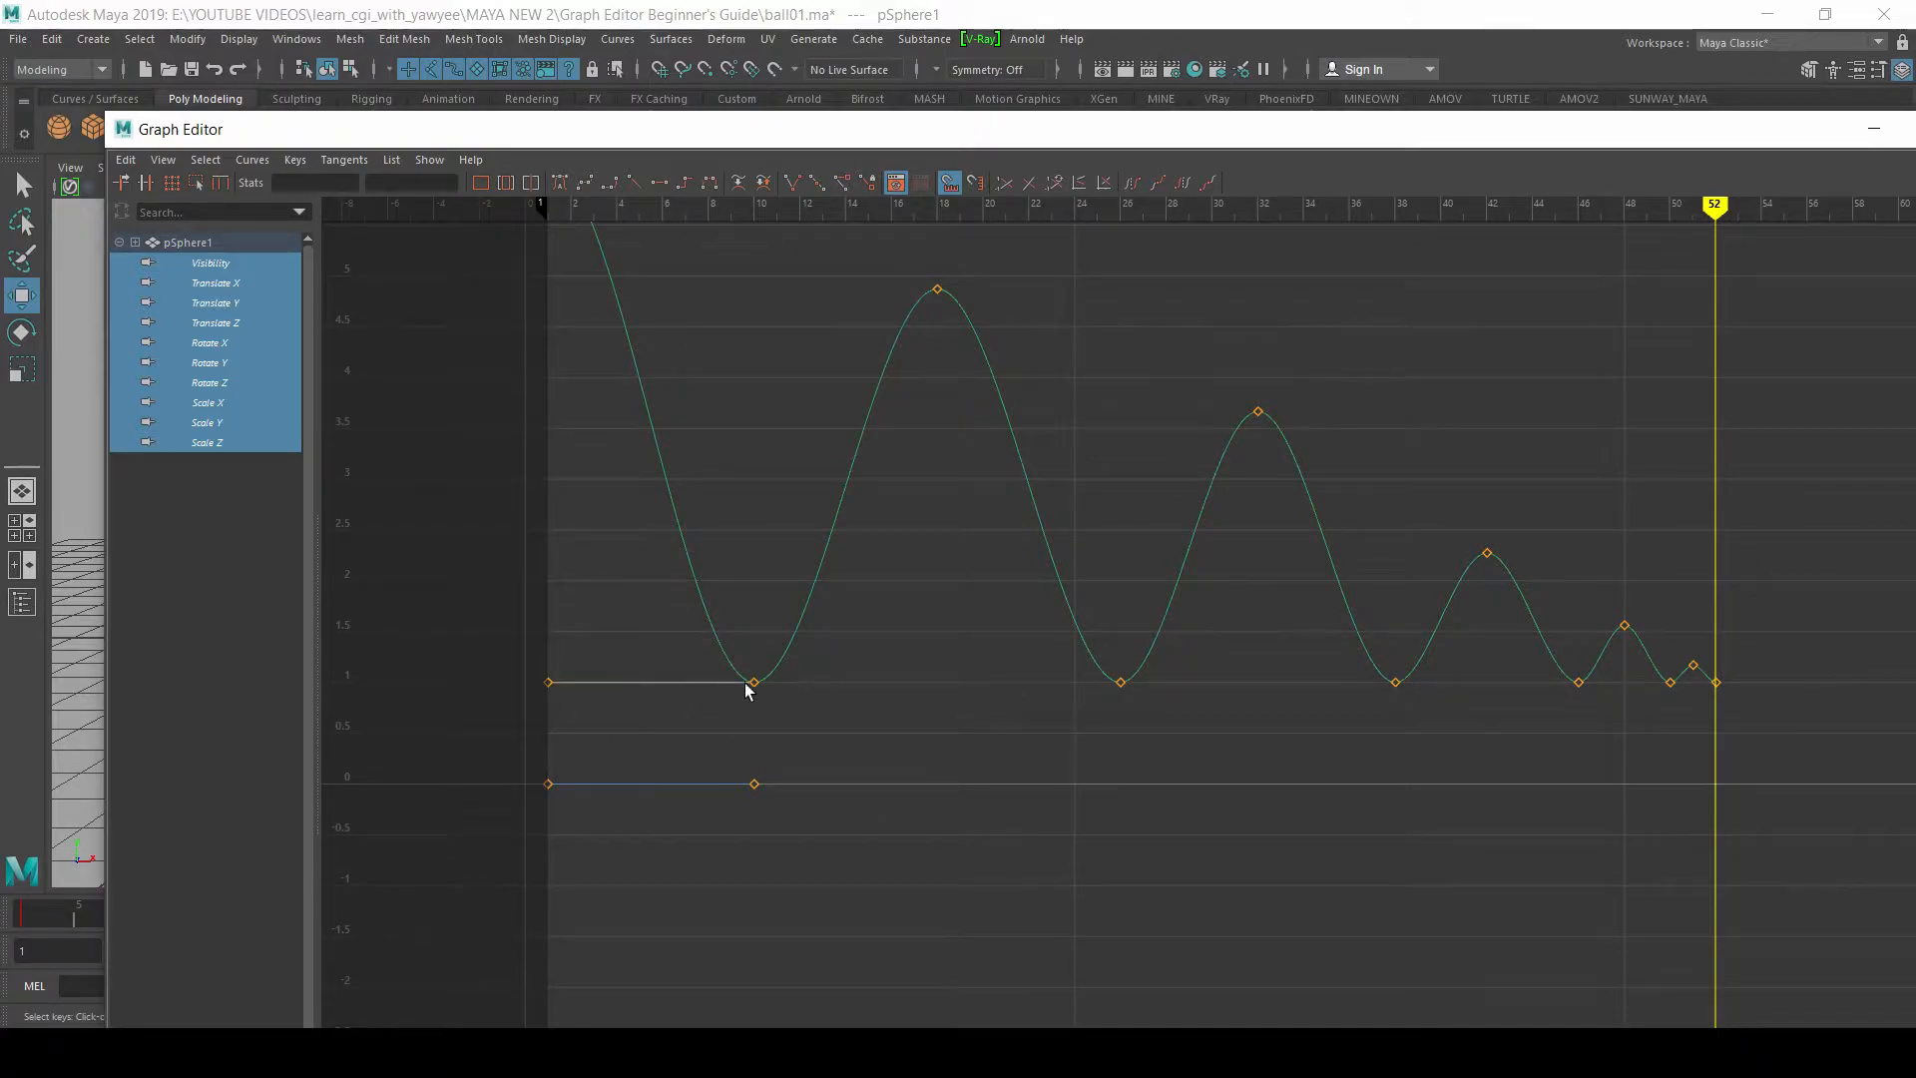
Step: Uncover the playback controls to check the auto keyframe toggle, and bring the Graph Editor back over the viewport
drag(844, 130, 806, 1016)
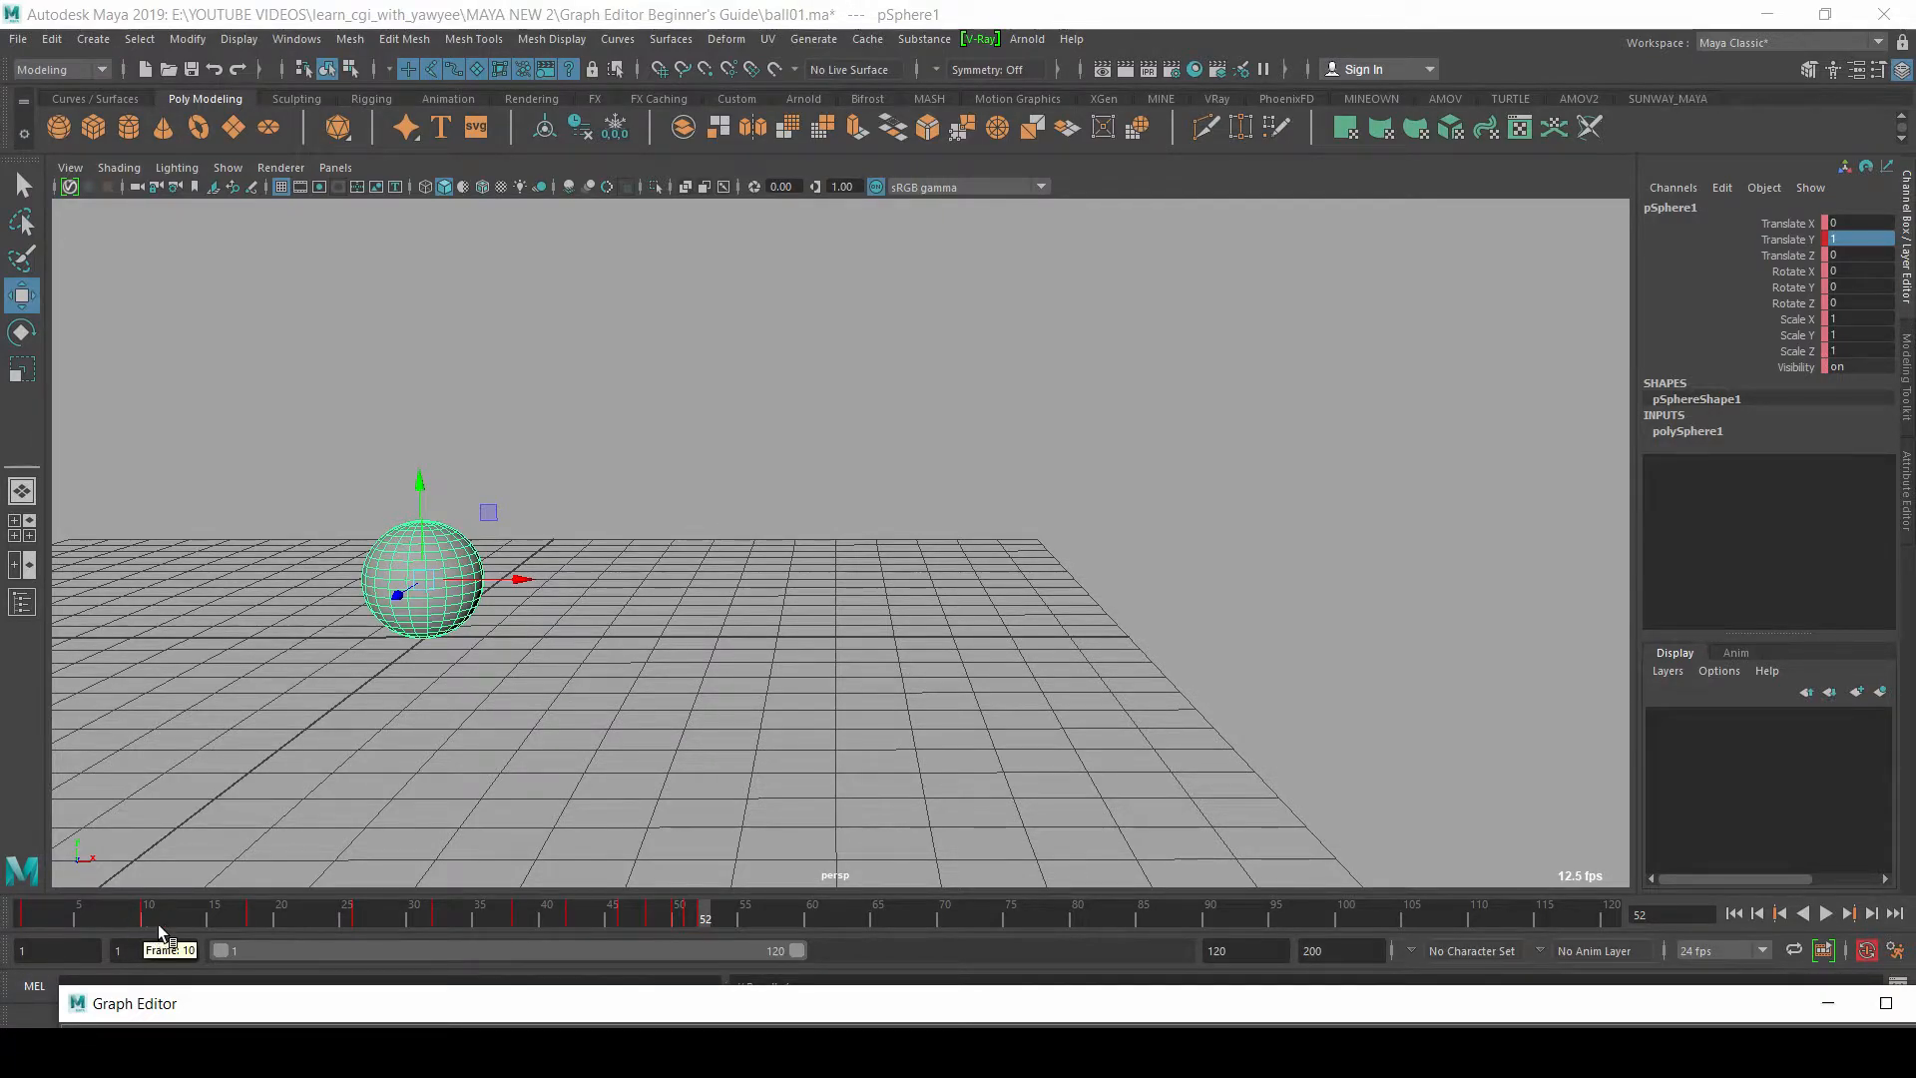
click(1865, 951)
drag(1360, 1006, 1518, 129)
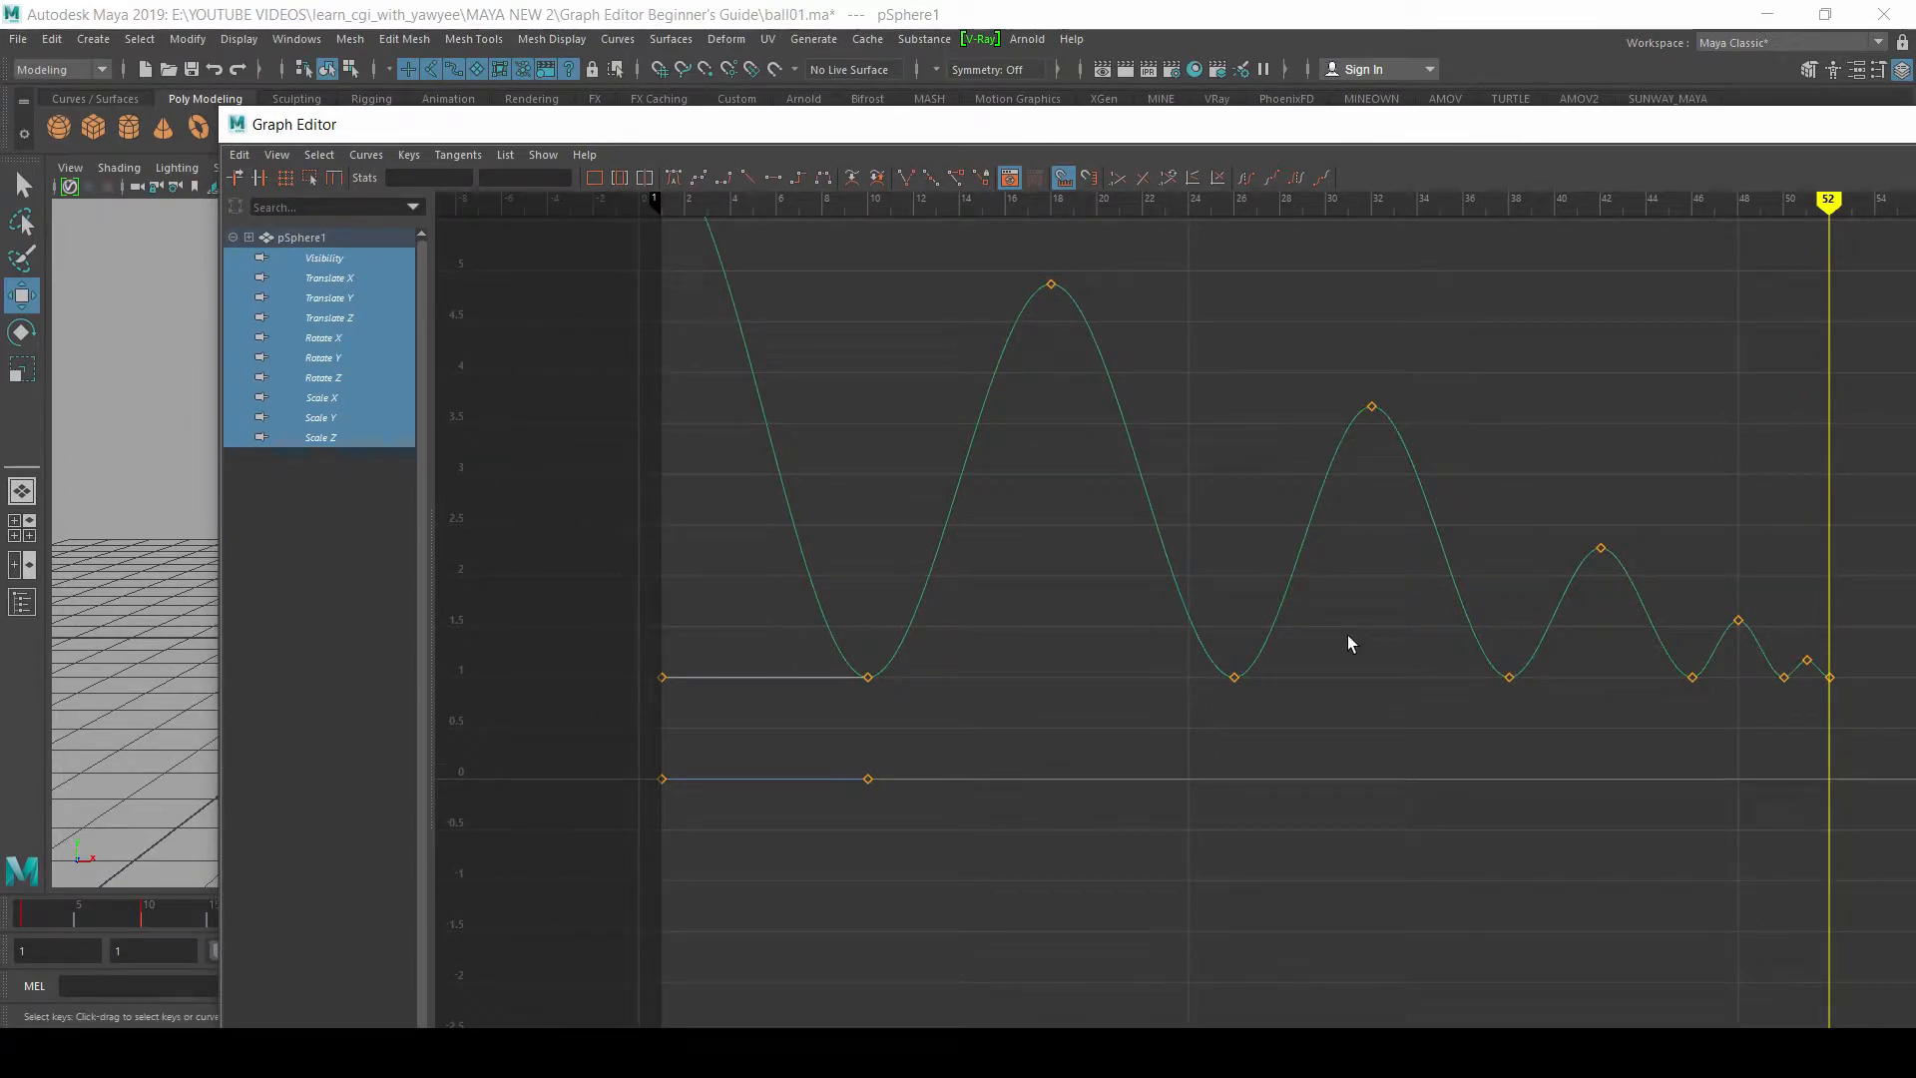
Step: View the sphere's Visibility, Translate Y and Translate Z curves one at a time, and leave only Translate Y displayed
click(327, 258)
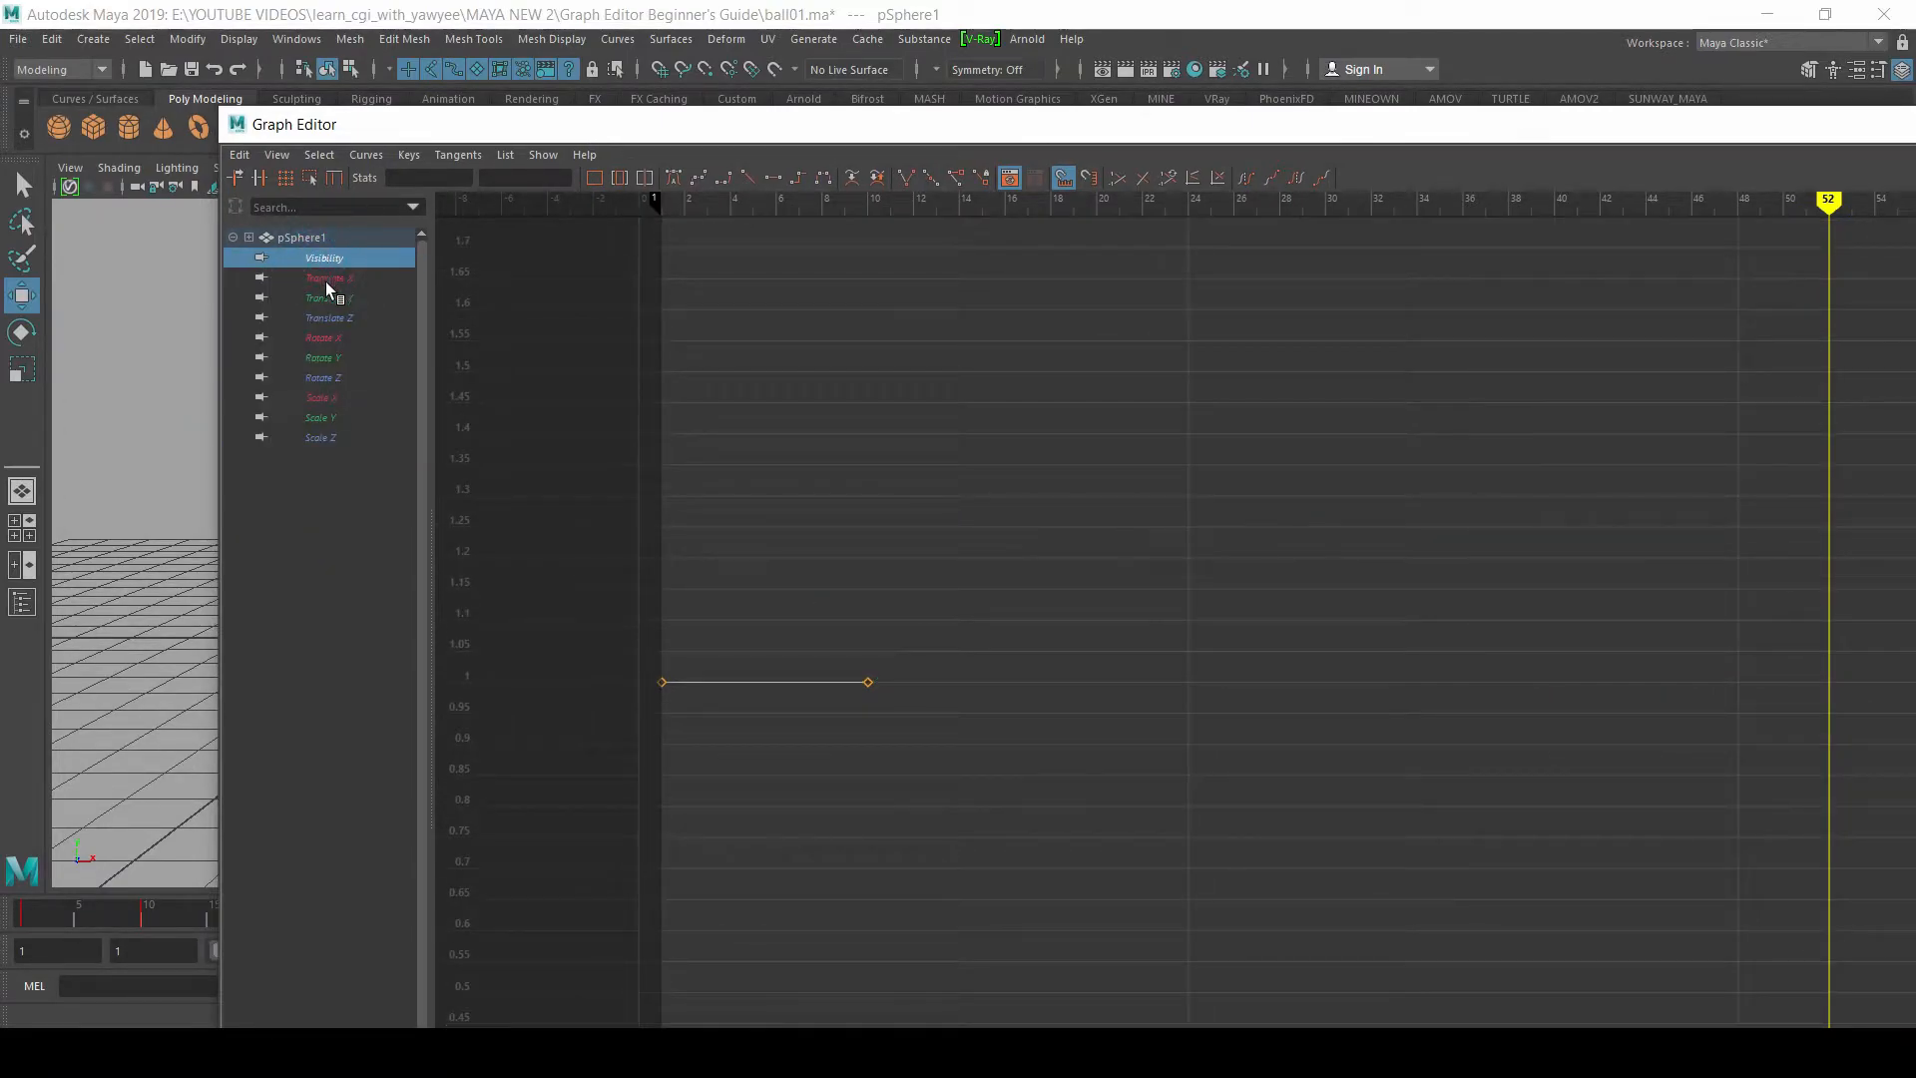
click(343, 297)
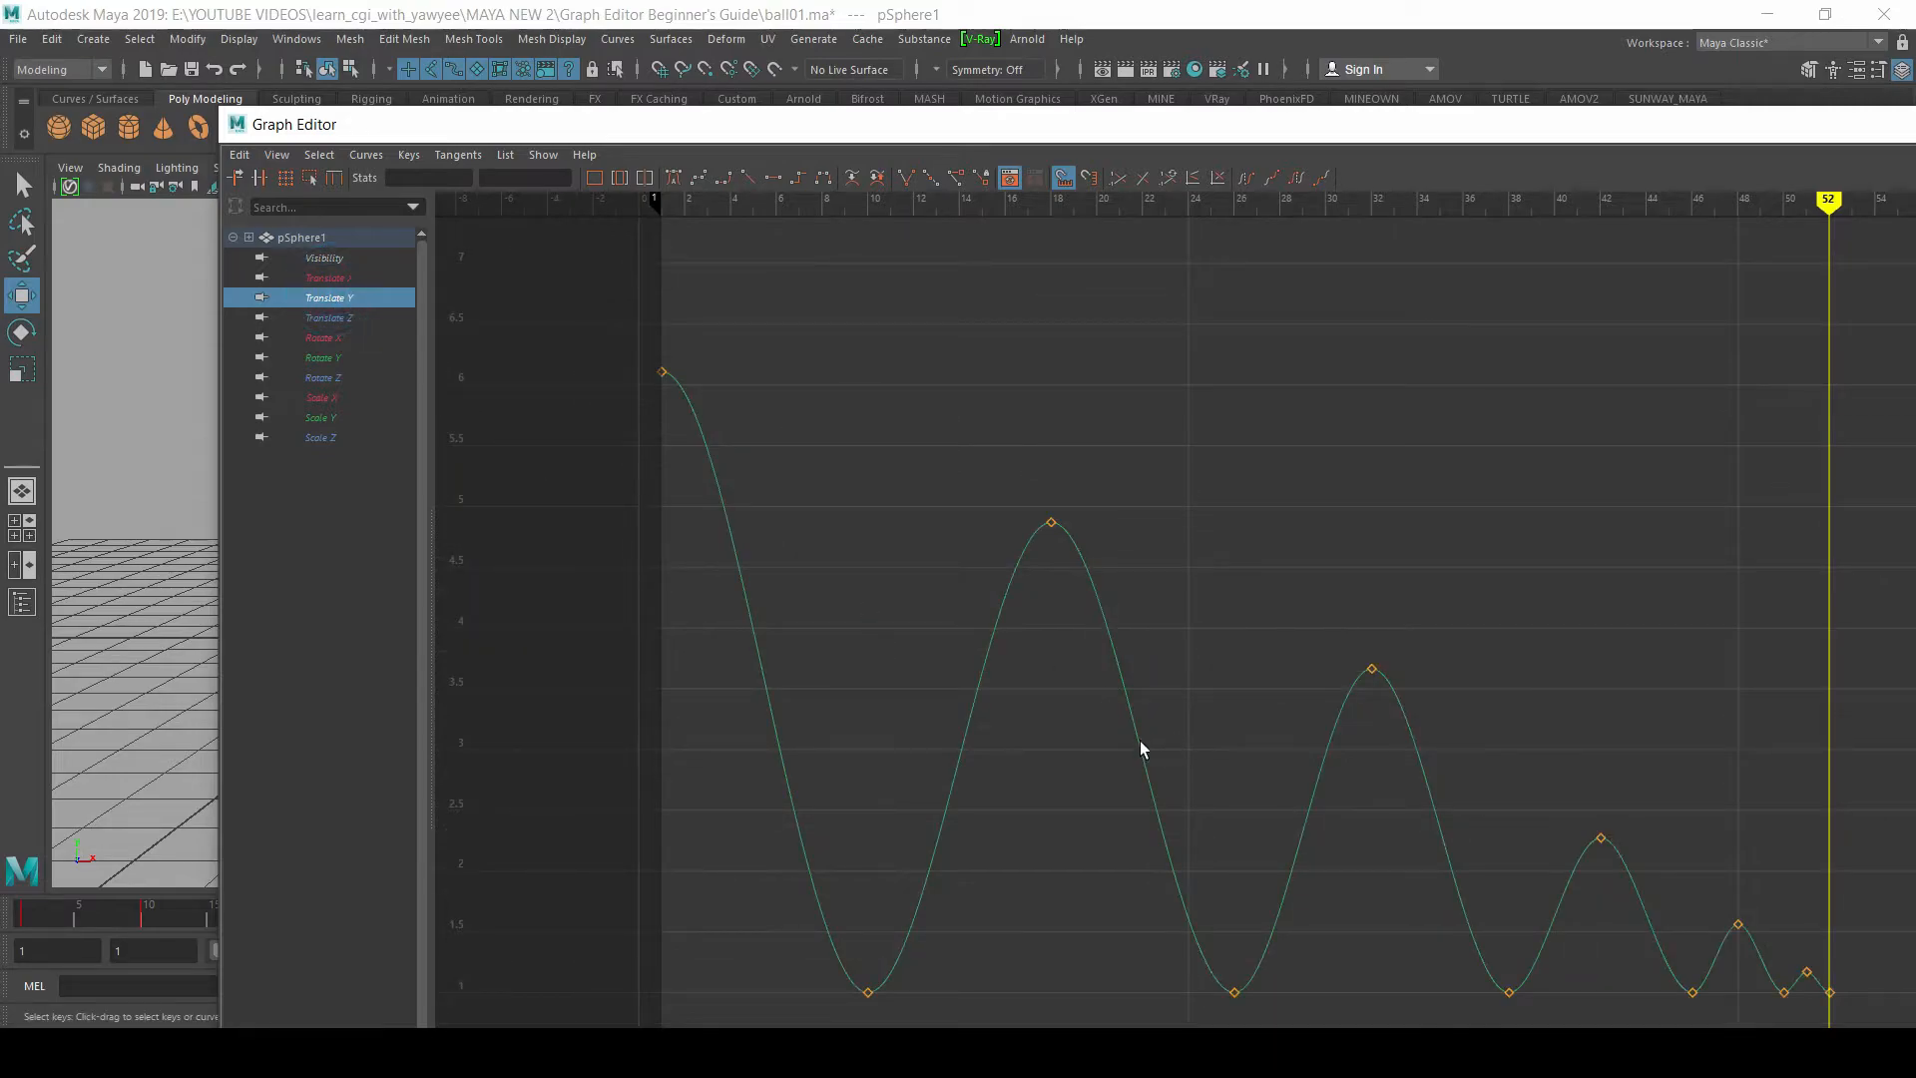
click(321, 317)
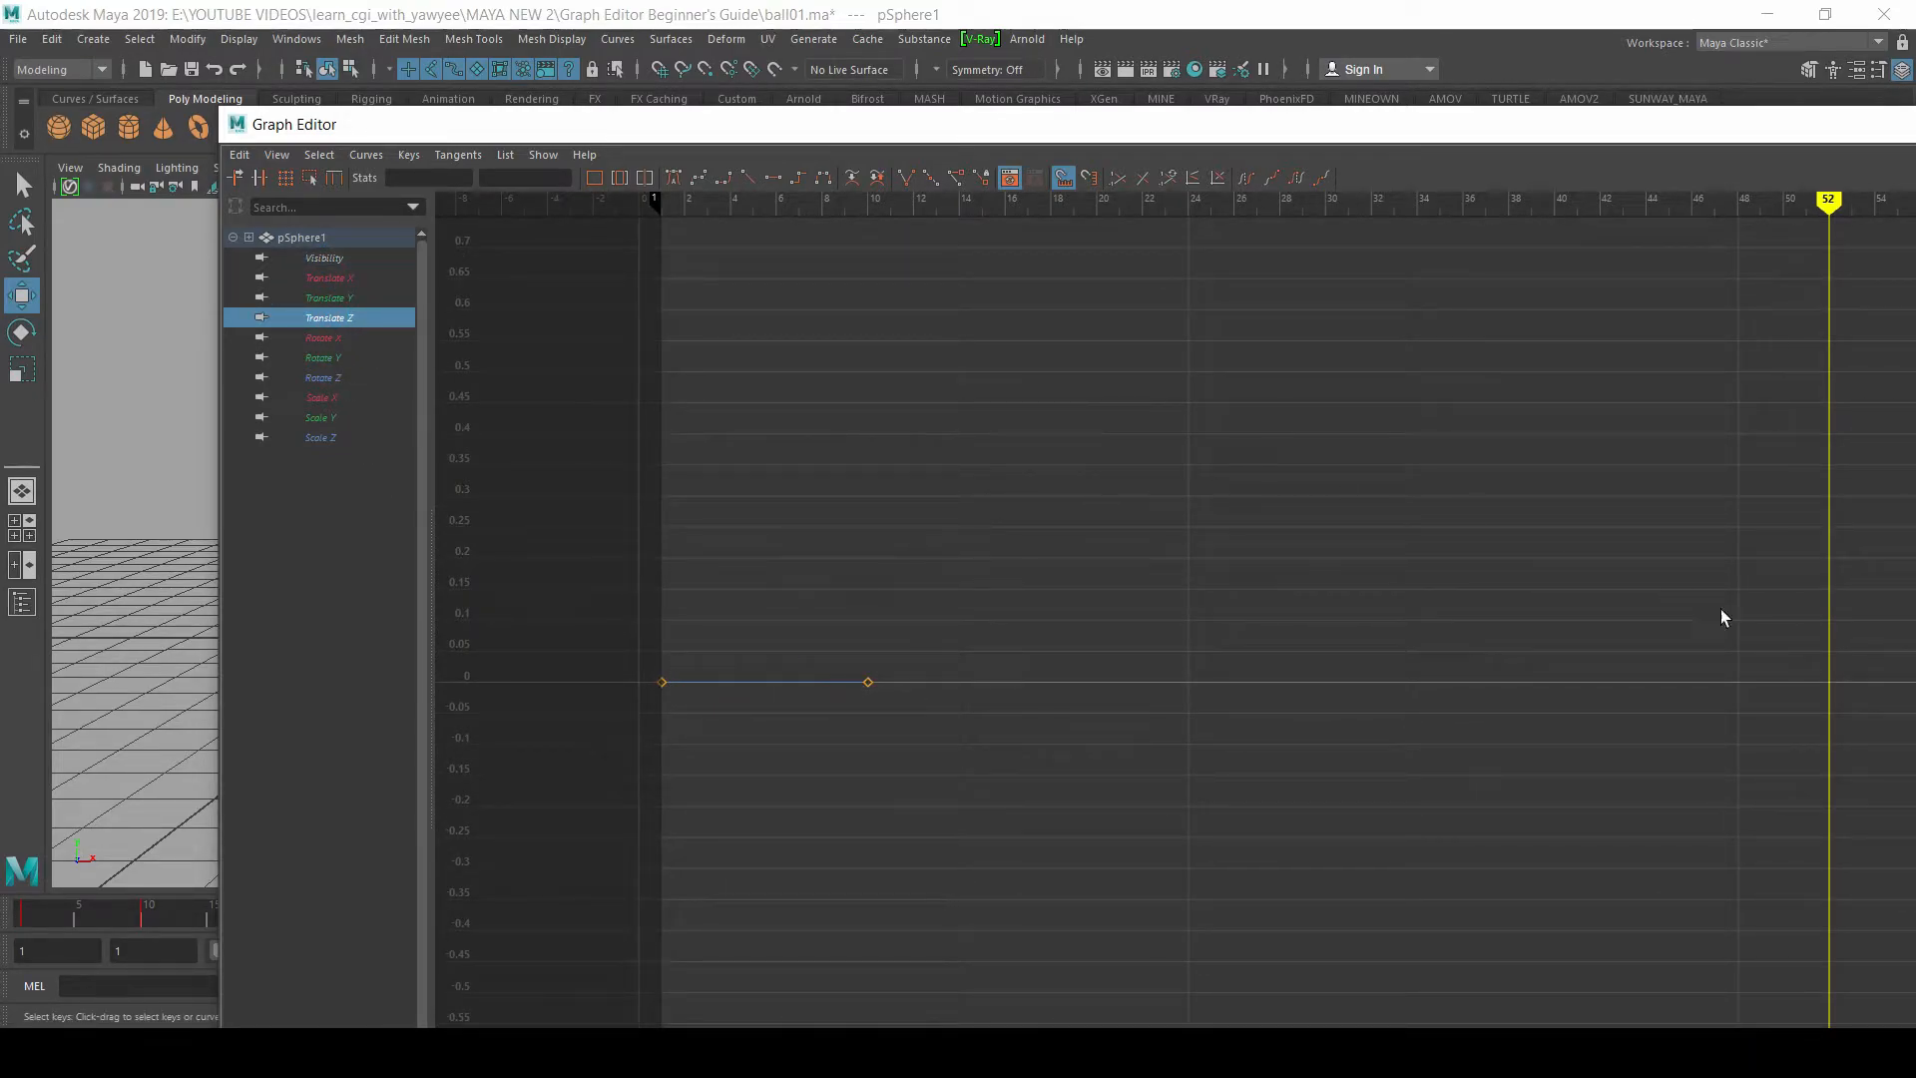
click(333, 262)
click(335, 296)
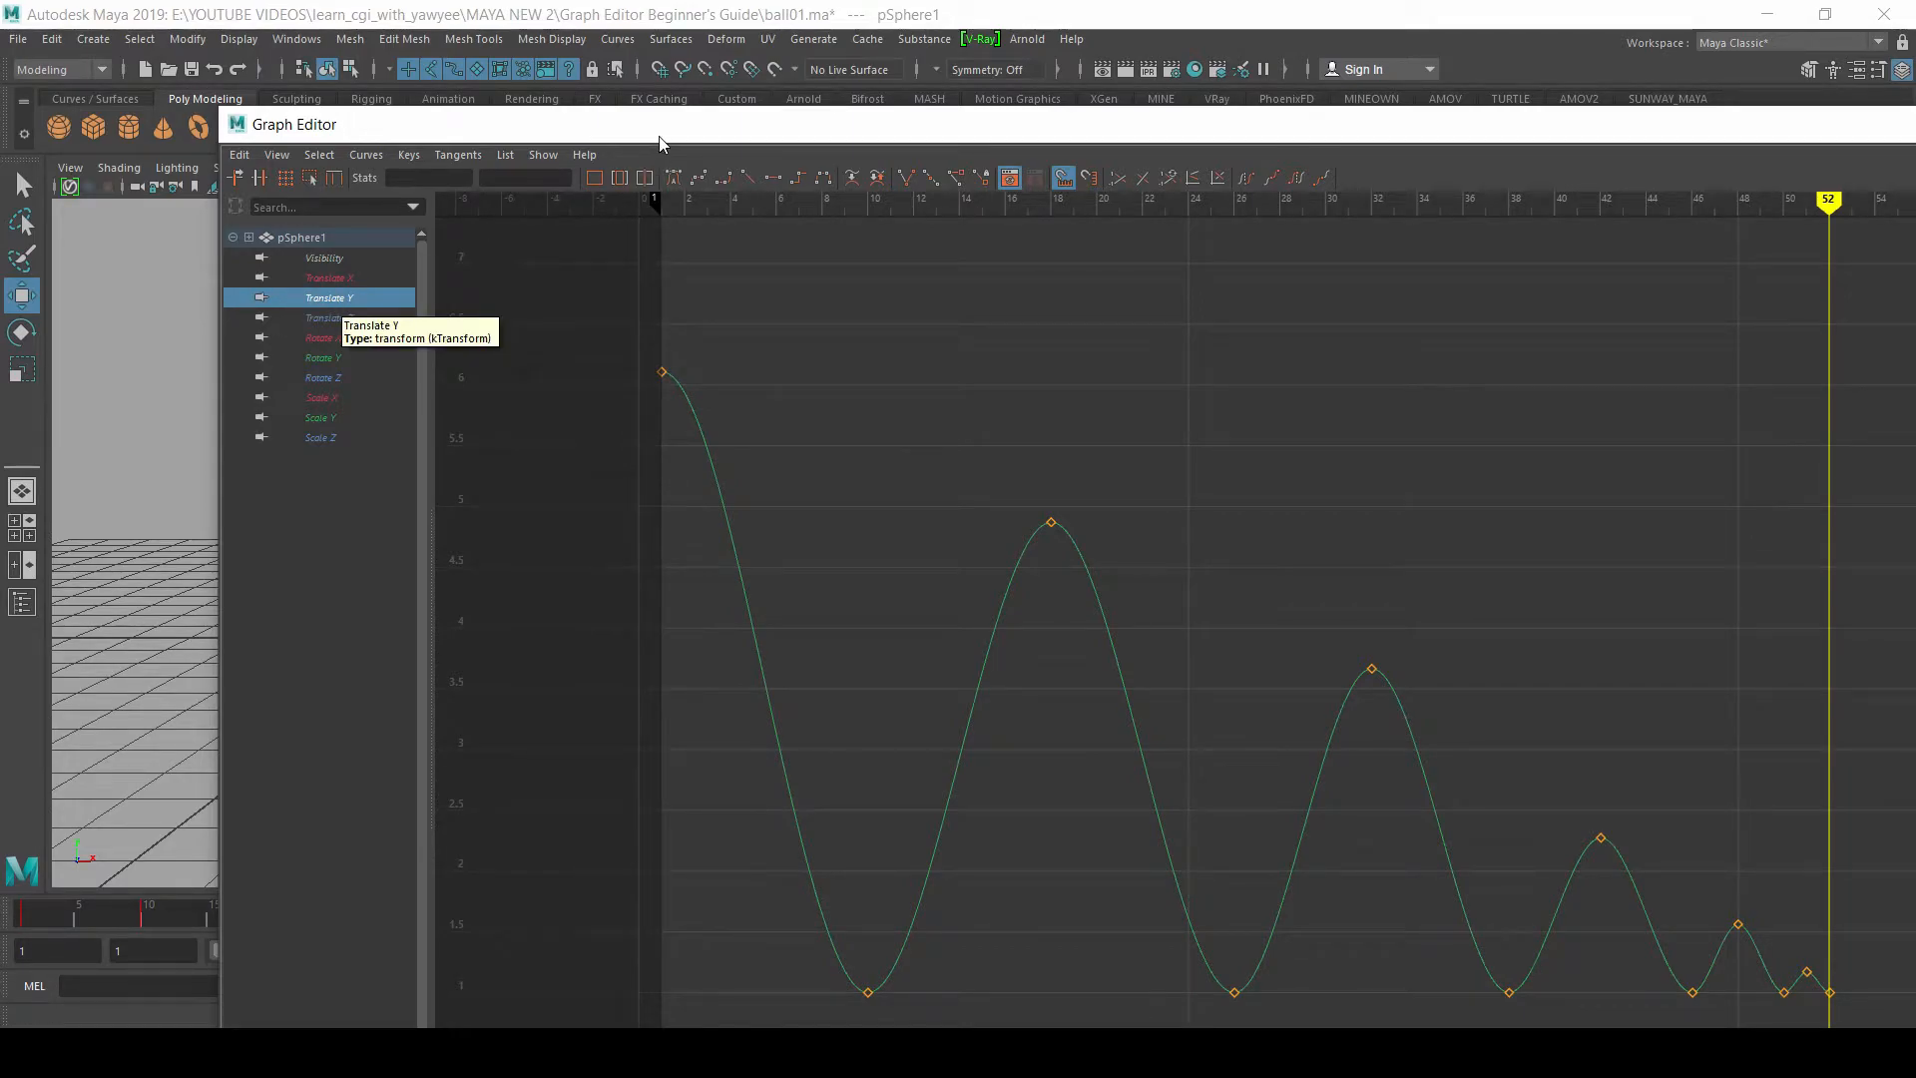
Step: Uncover the viewport, shift the perspective view around the sphere, and scrub the bounce animation from frame 1 to frame 26
drag(662, 134, 568, 996)
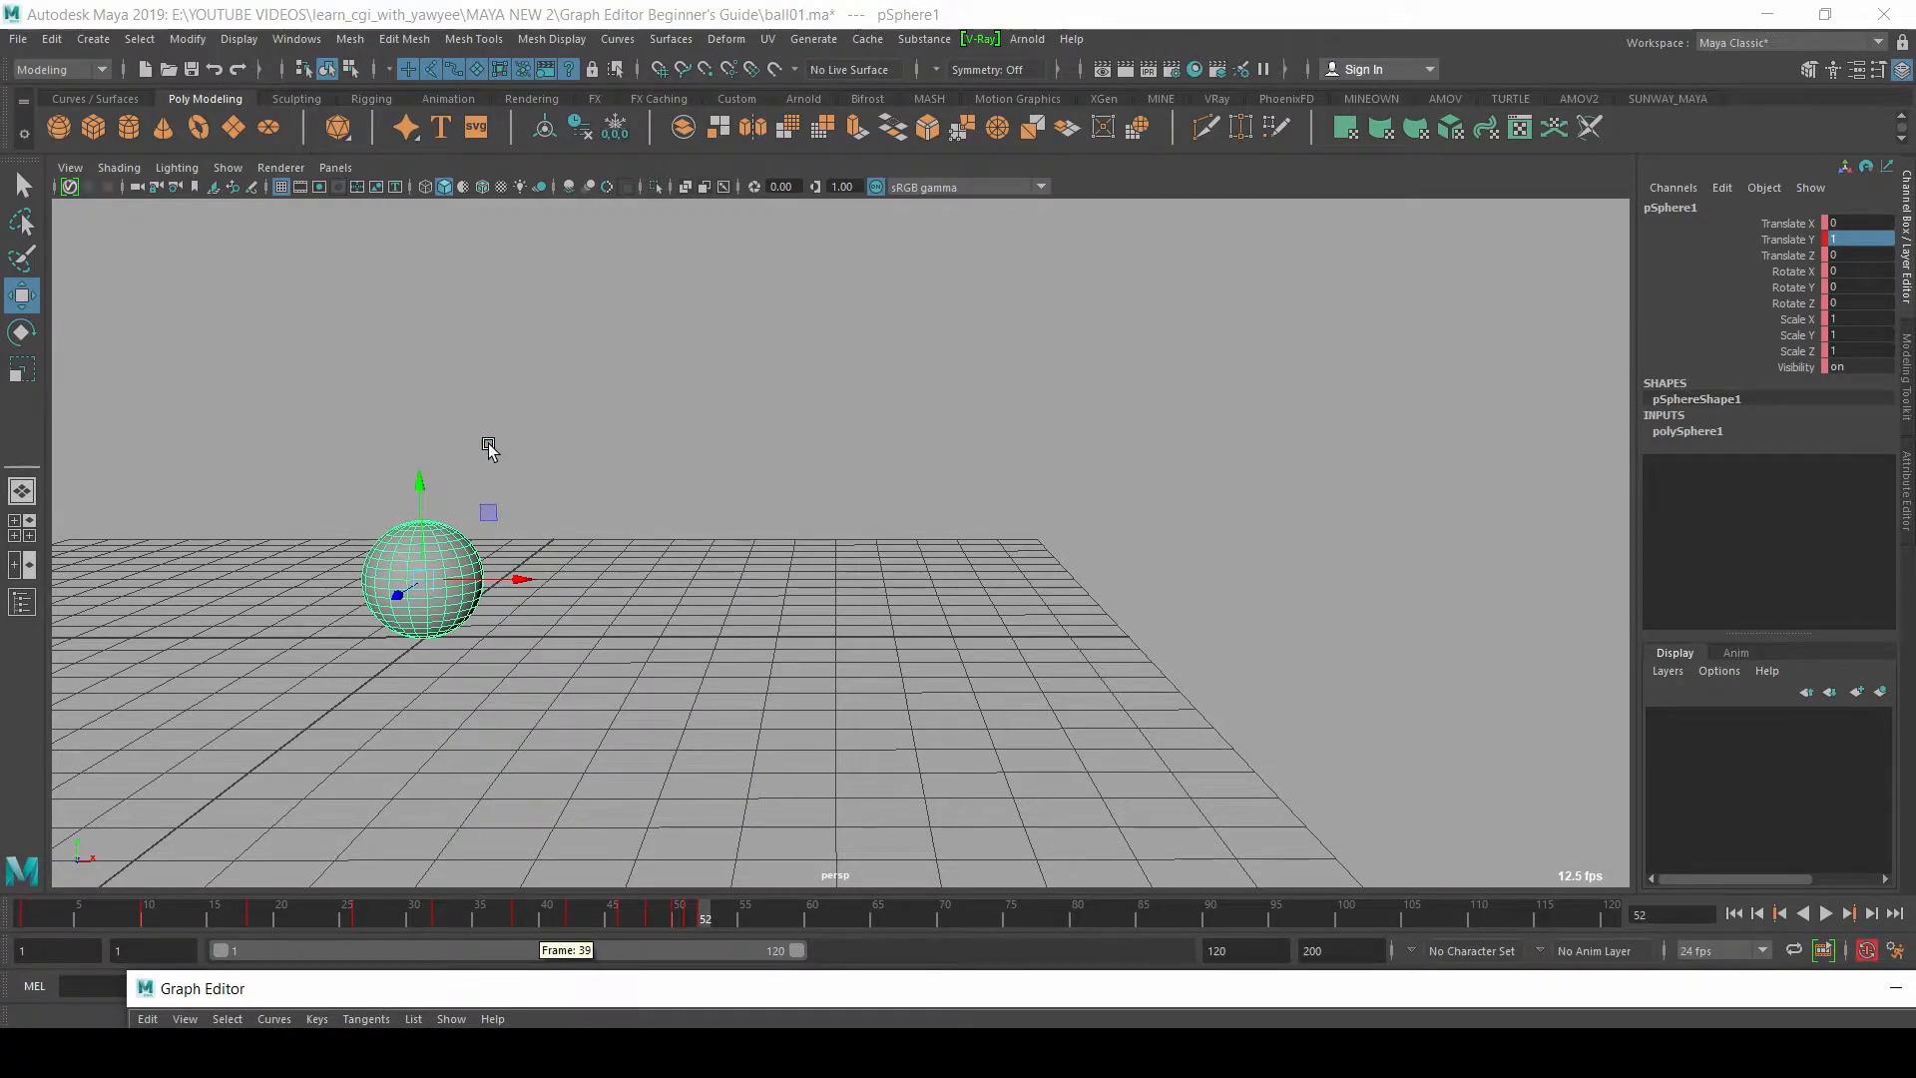
alt+middle_drag(500, 492, 632, 503)
alt+right_drag(633, 502, 629, 481)
drag(24, 908, 362, 915)
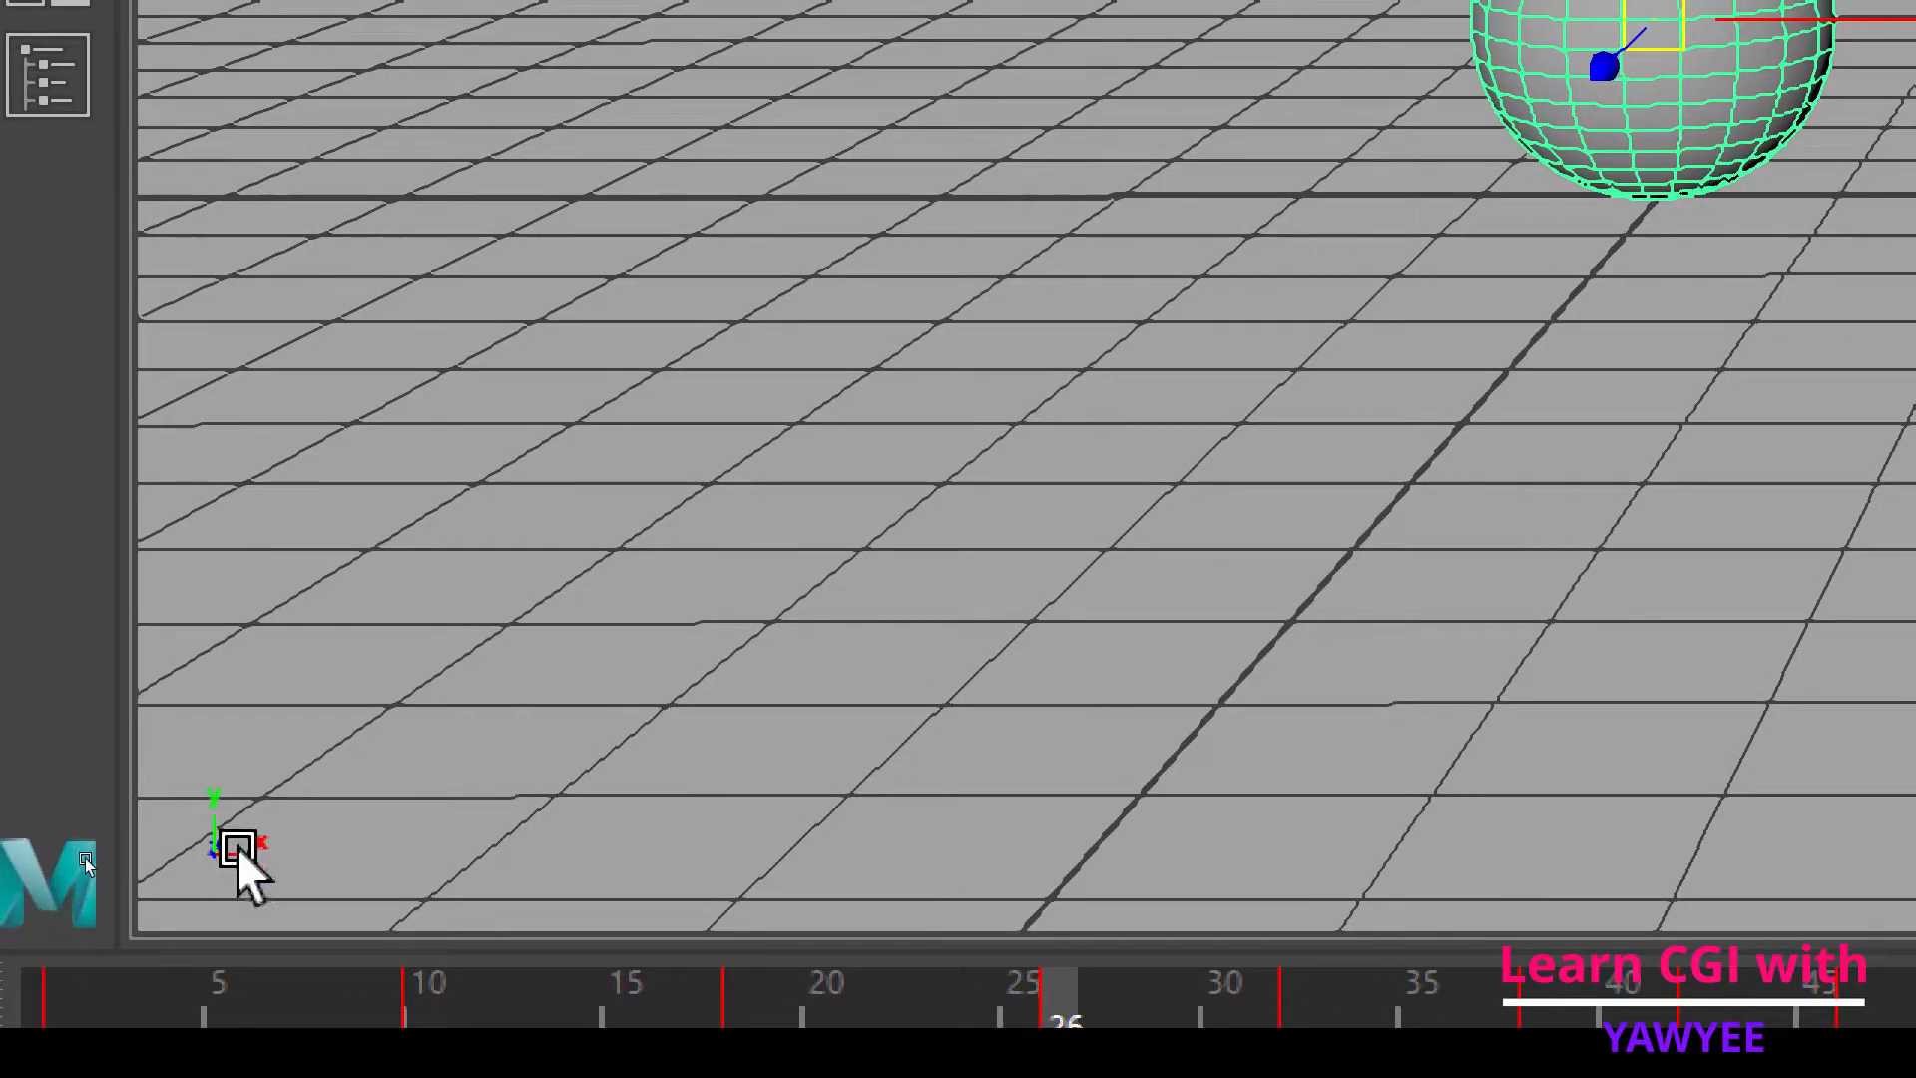
key(super+minus)
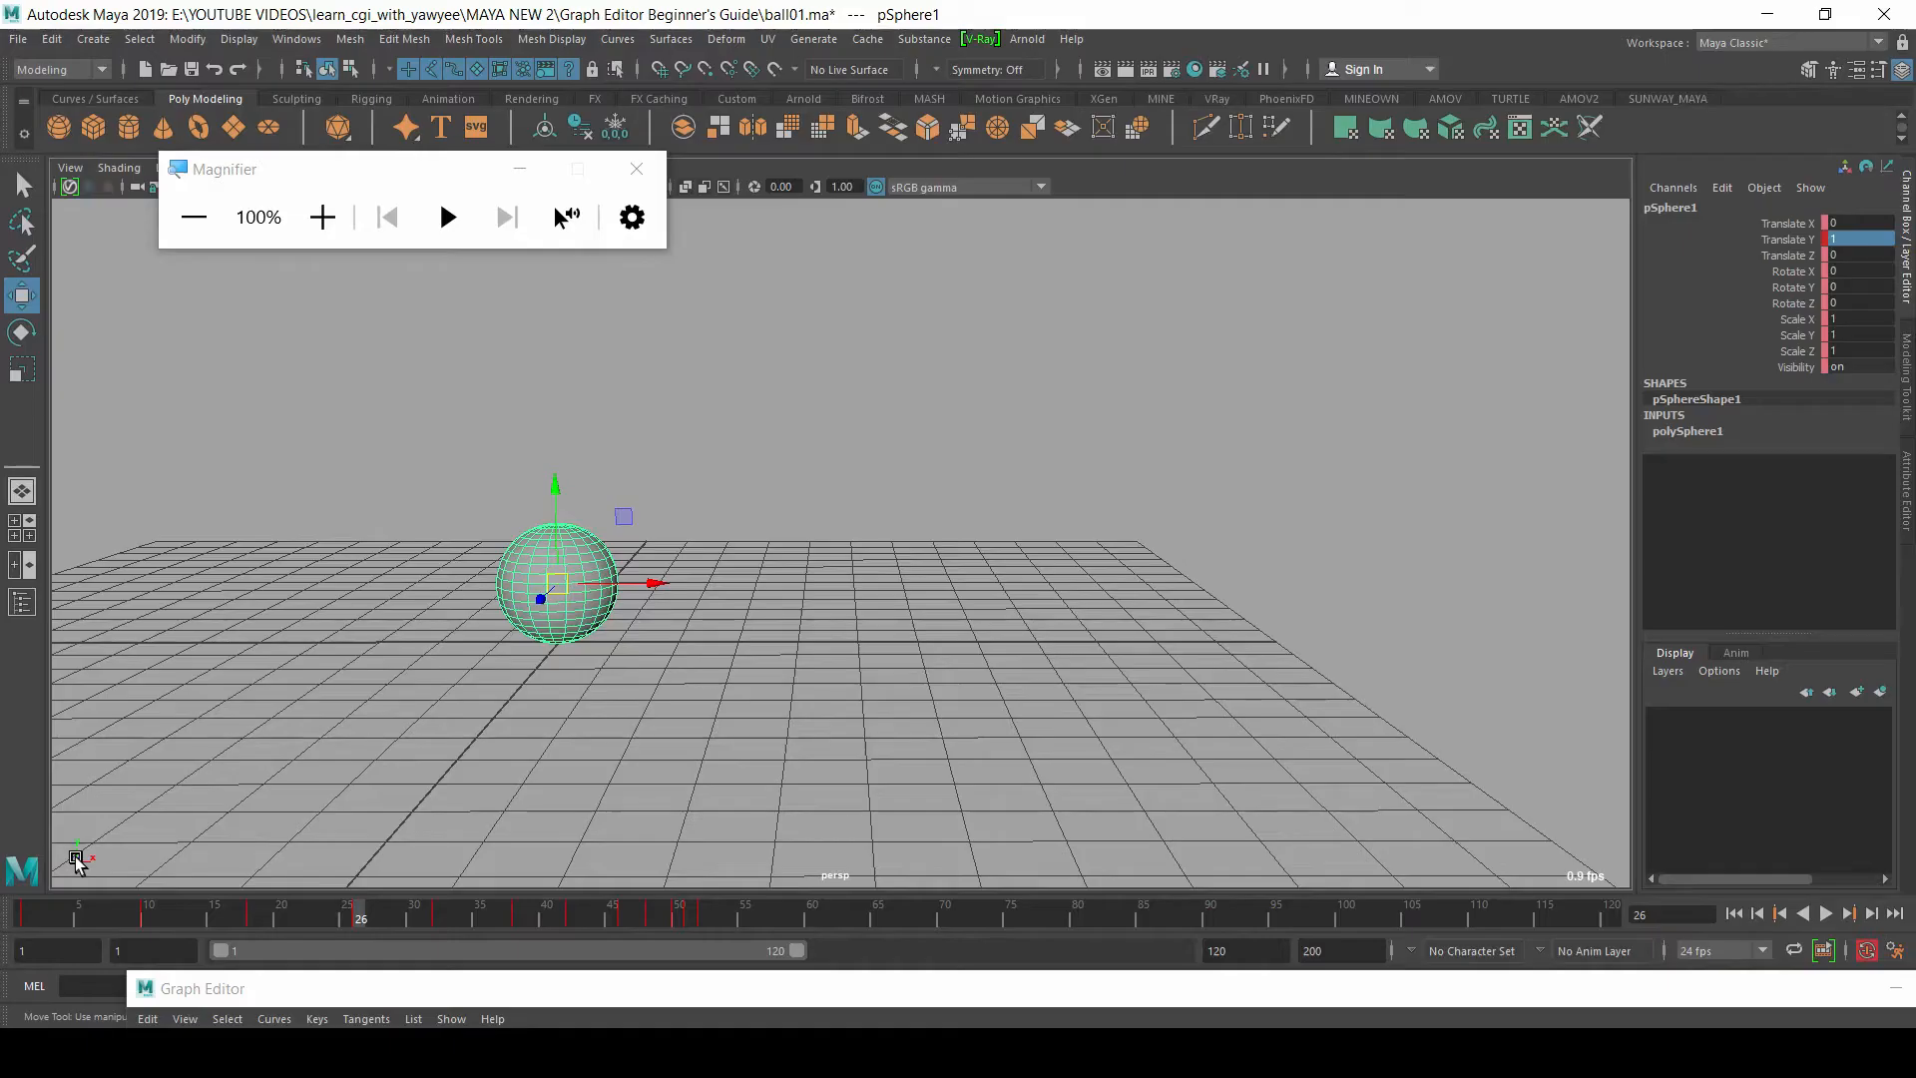
click(636, 169)
Step: Lower the Translate Y curve's peak keys to about 4.558 at frame 18 and about 3.3 at frame 32
drag(647, 987, 636, 100)
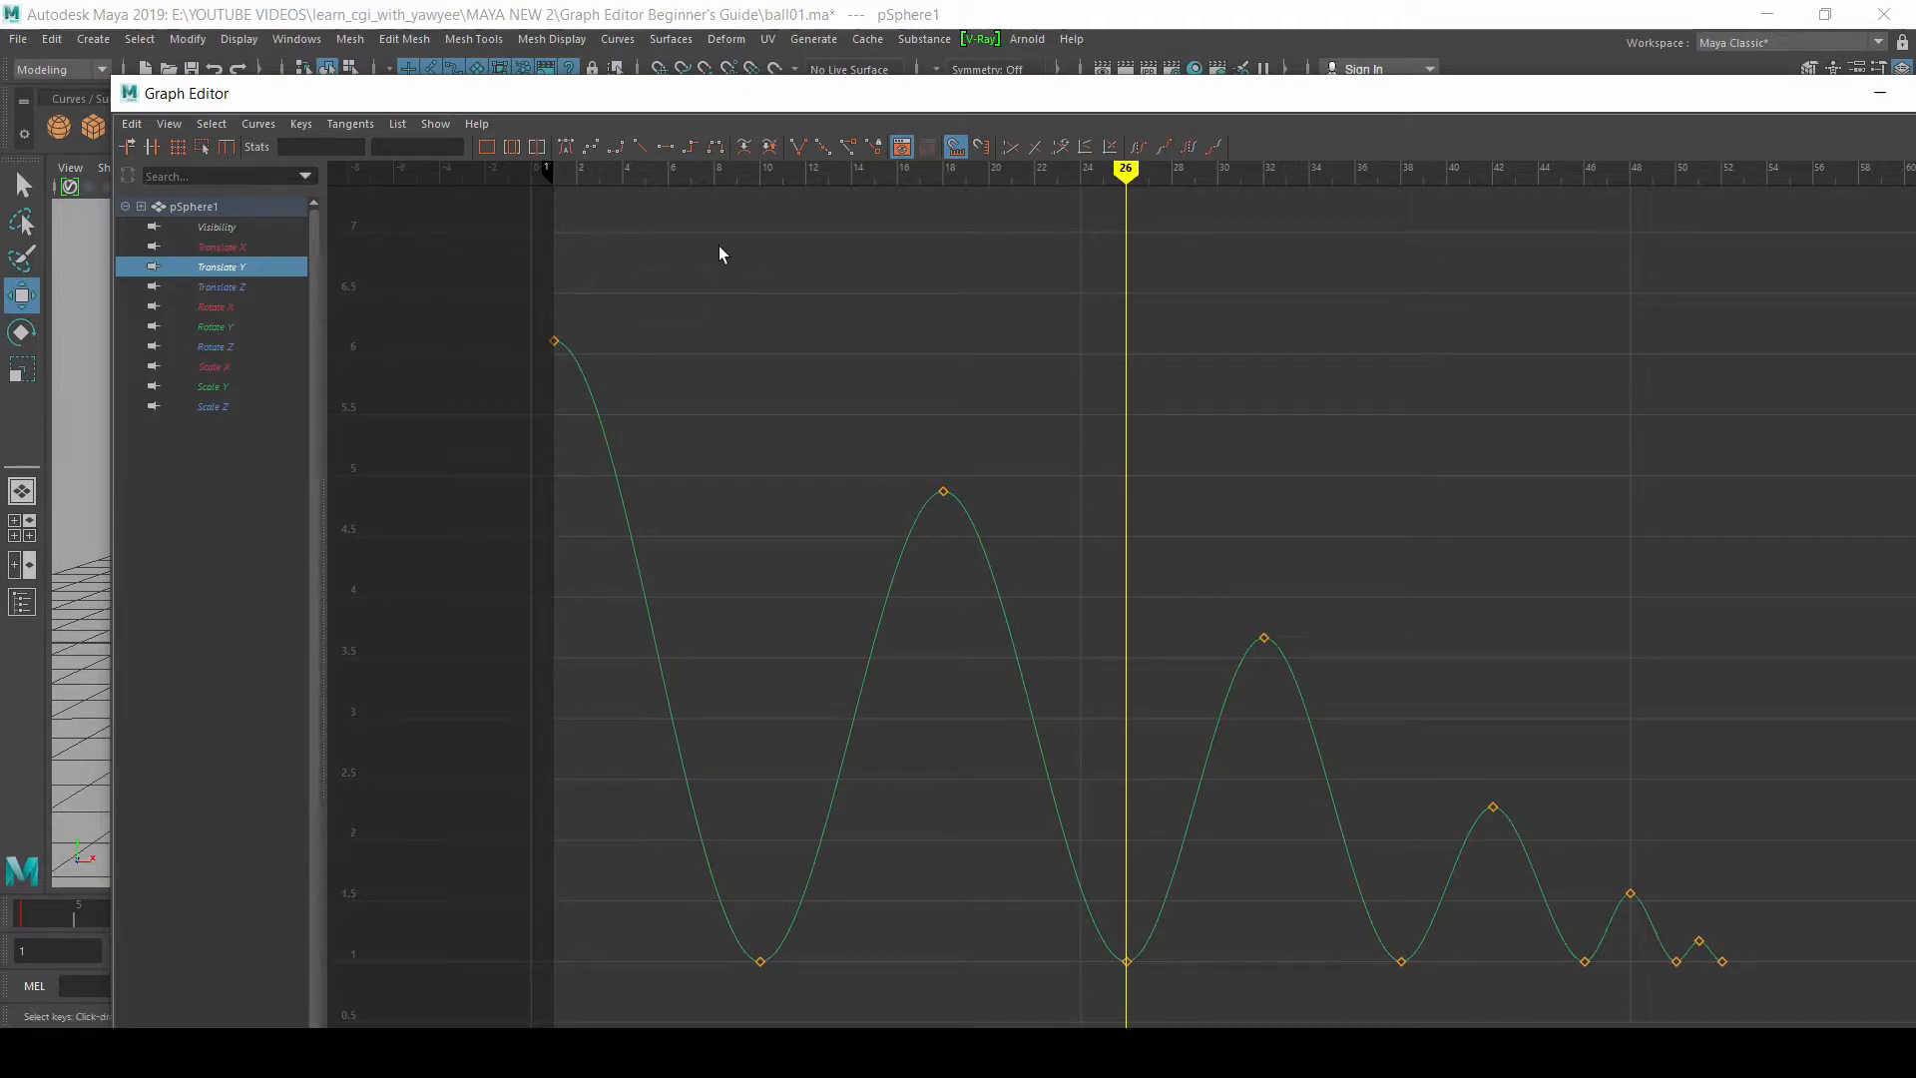
drag(713, 98, 812, 84)
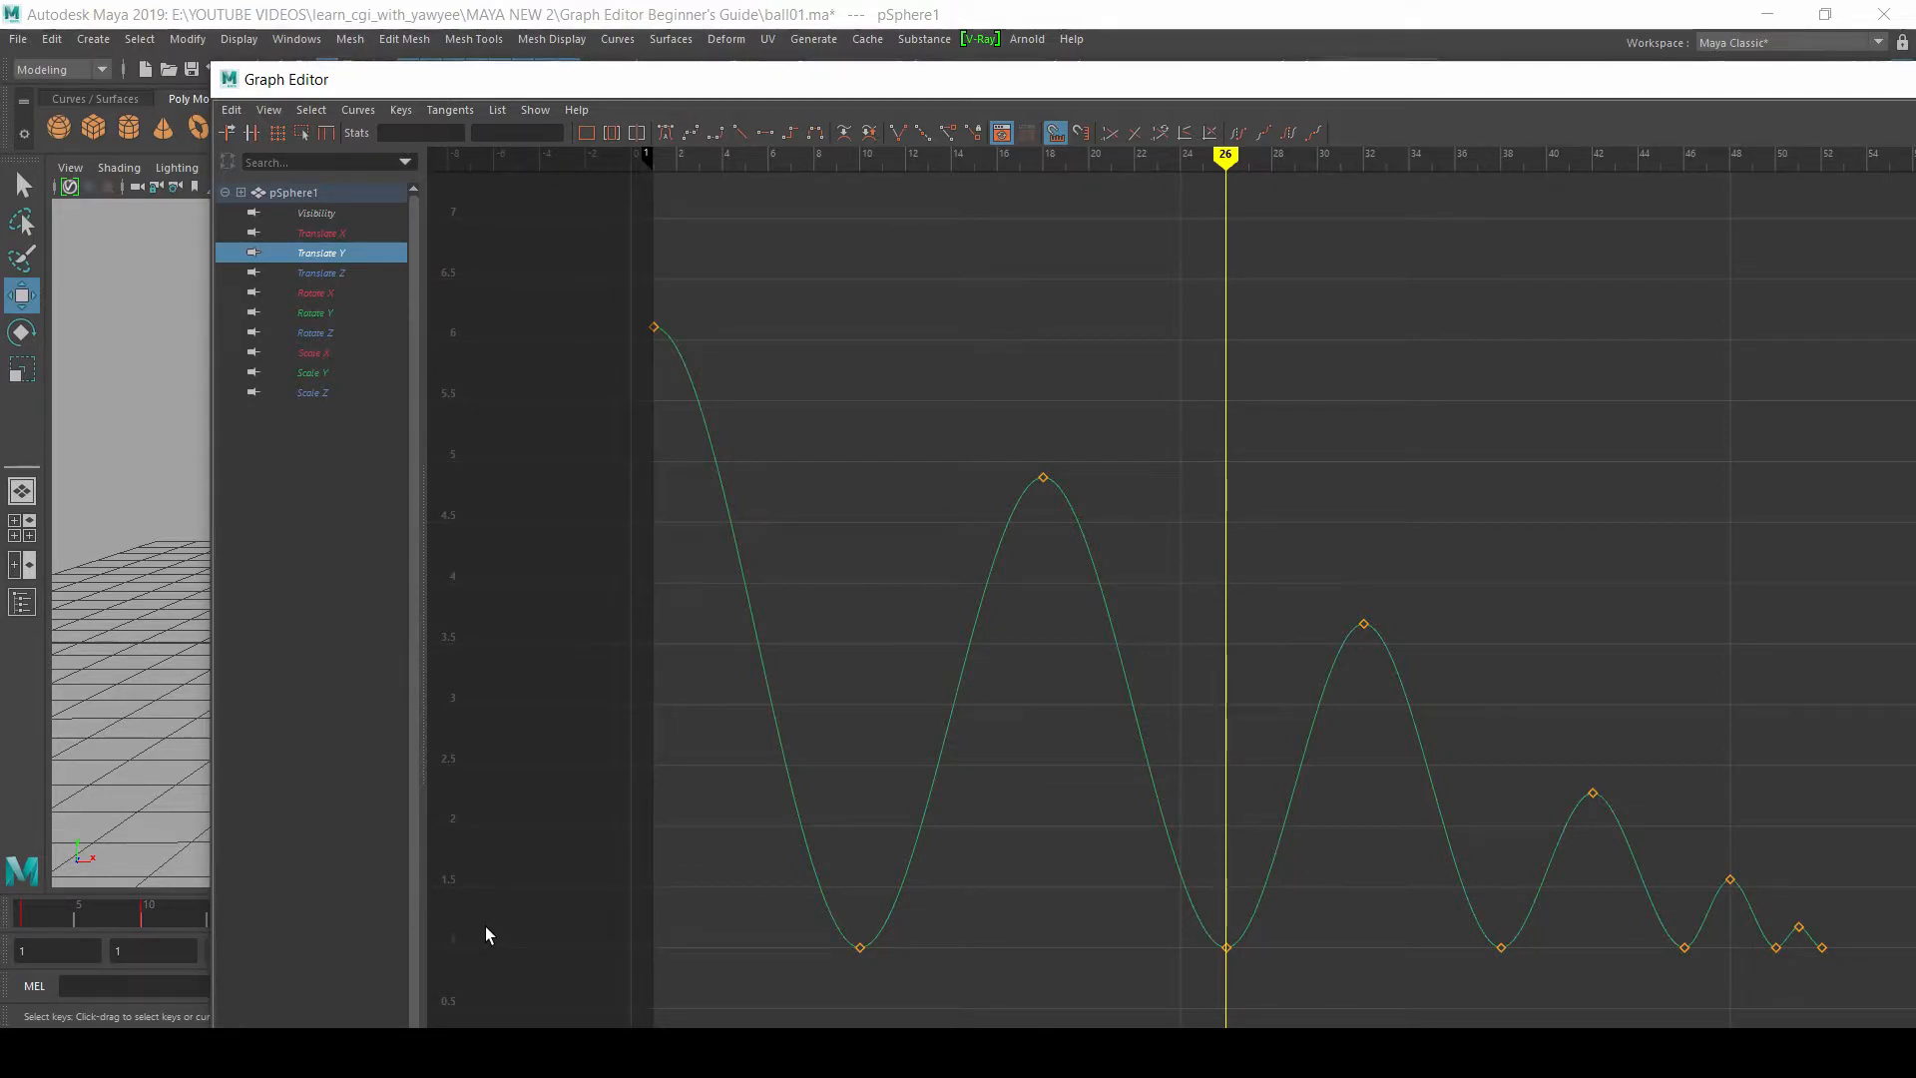
mouse_move(1110, 431)
alt+right_down()
mouse_move(1098, 445)
mouse_move(1128, 449)
alt+right_up()
alt+middle_drag(1255, 469, 1206, 462)
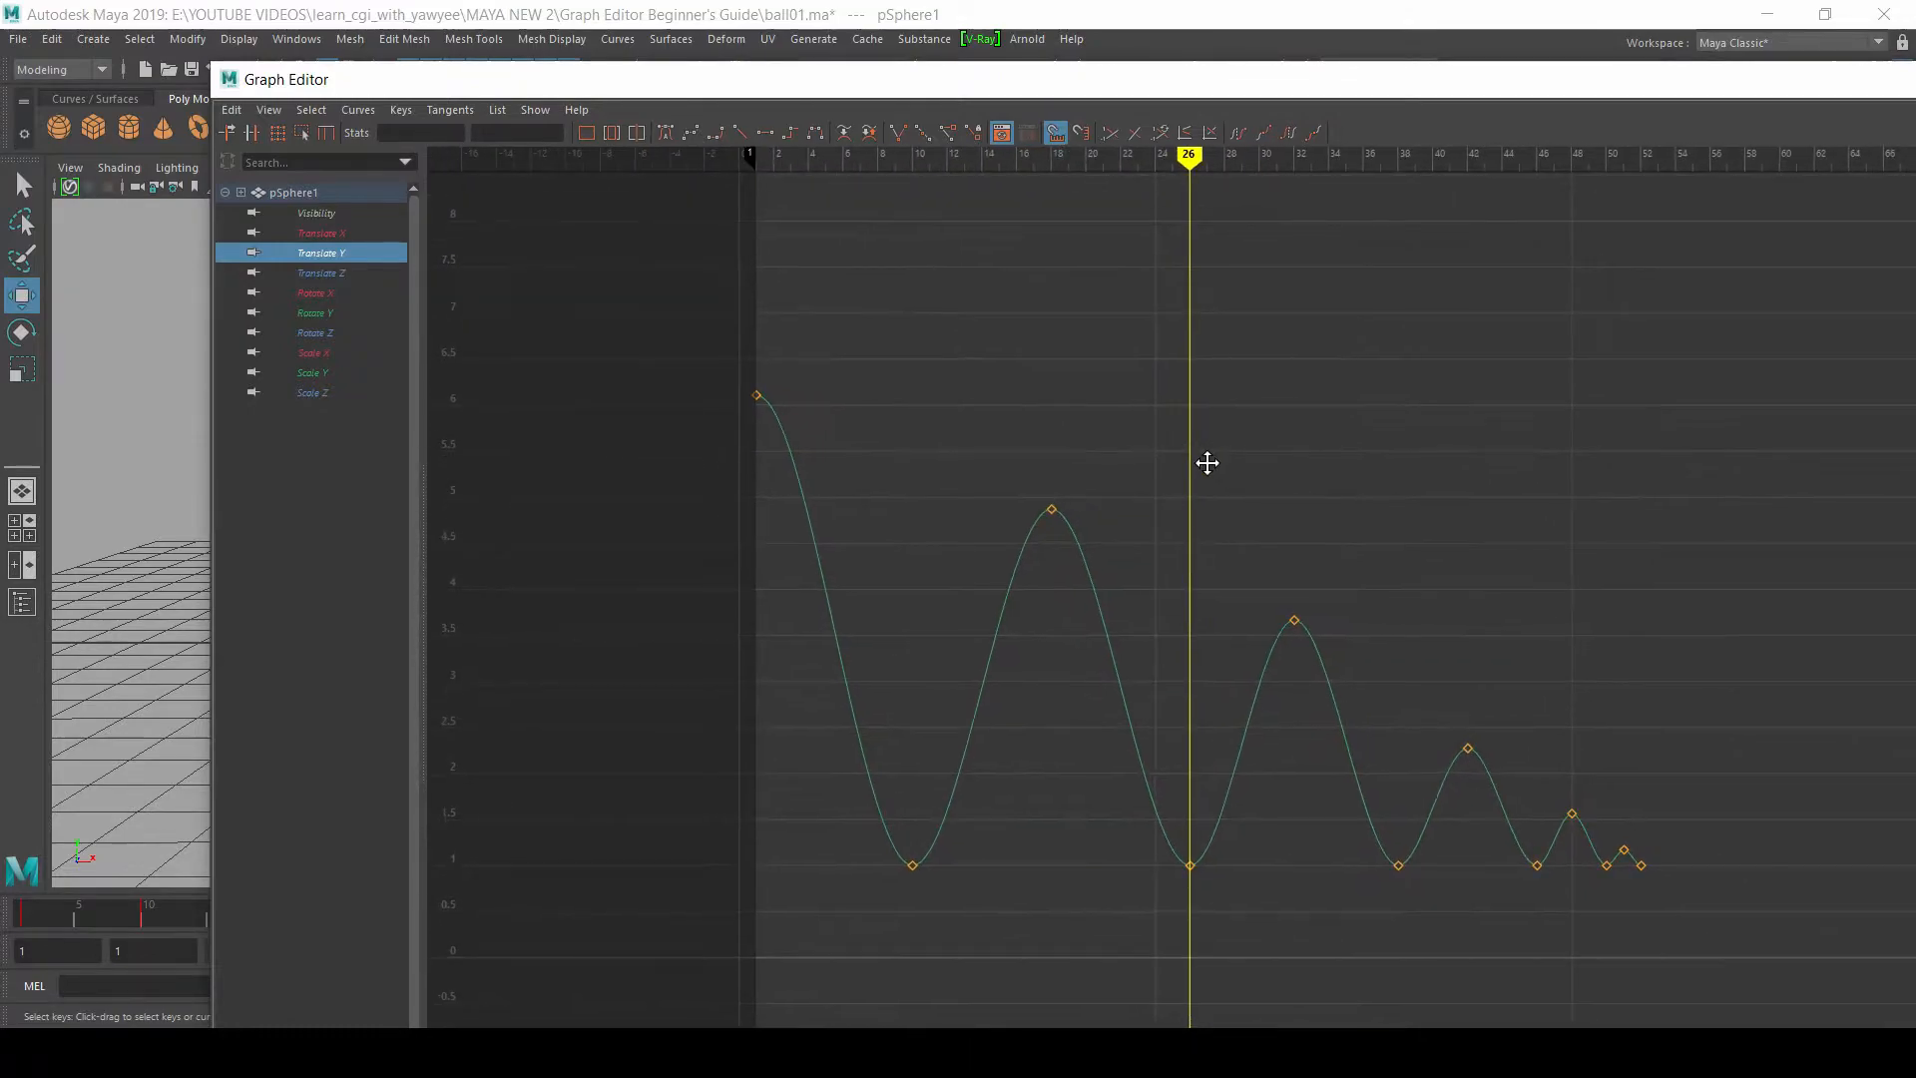
drag(963, 404, 1110, 574)
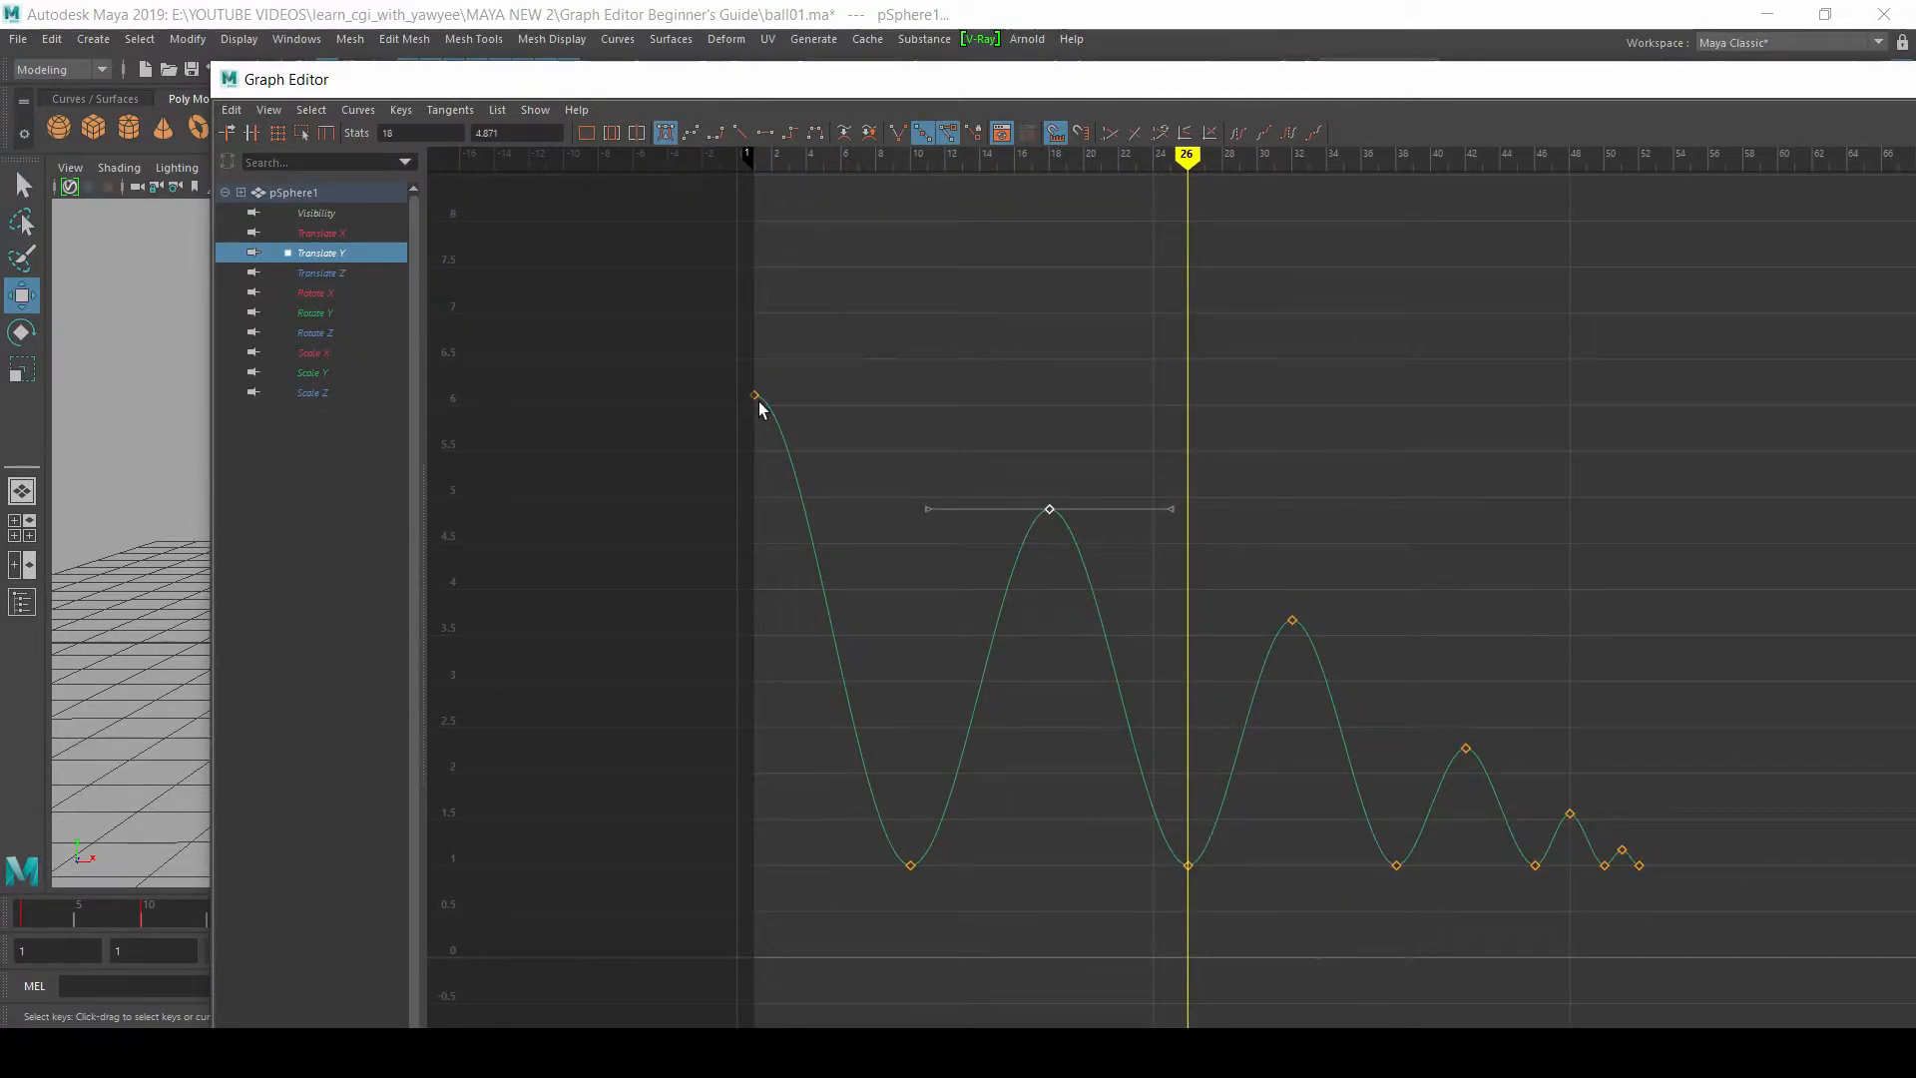
mouse_move(1055, 518)
shift+middle_down()
mouse_move(1047, 502)
mouse_move(1043, 544)
shift+middle_up()
drag(1337, 674, 1337, 675)
shift+middle_drag(1291, 611, 1289, 655)
Step: Raise the Translate Y curve's last two peak keys to about 1.638 at frame 48 and about 1.3 at frame 51
alt+middle_drag(1428, 570, 1119, 448)
drag(1233, 674, 1281, 729)
shift+middle_drag(1259, 682, 1261, 675)
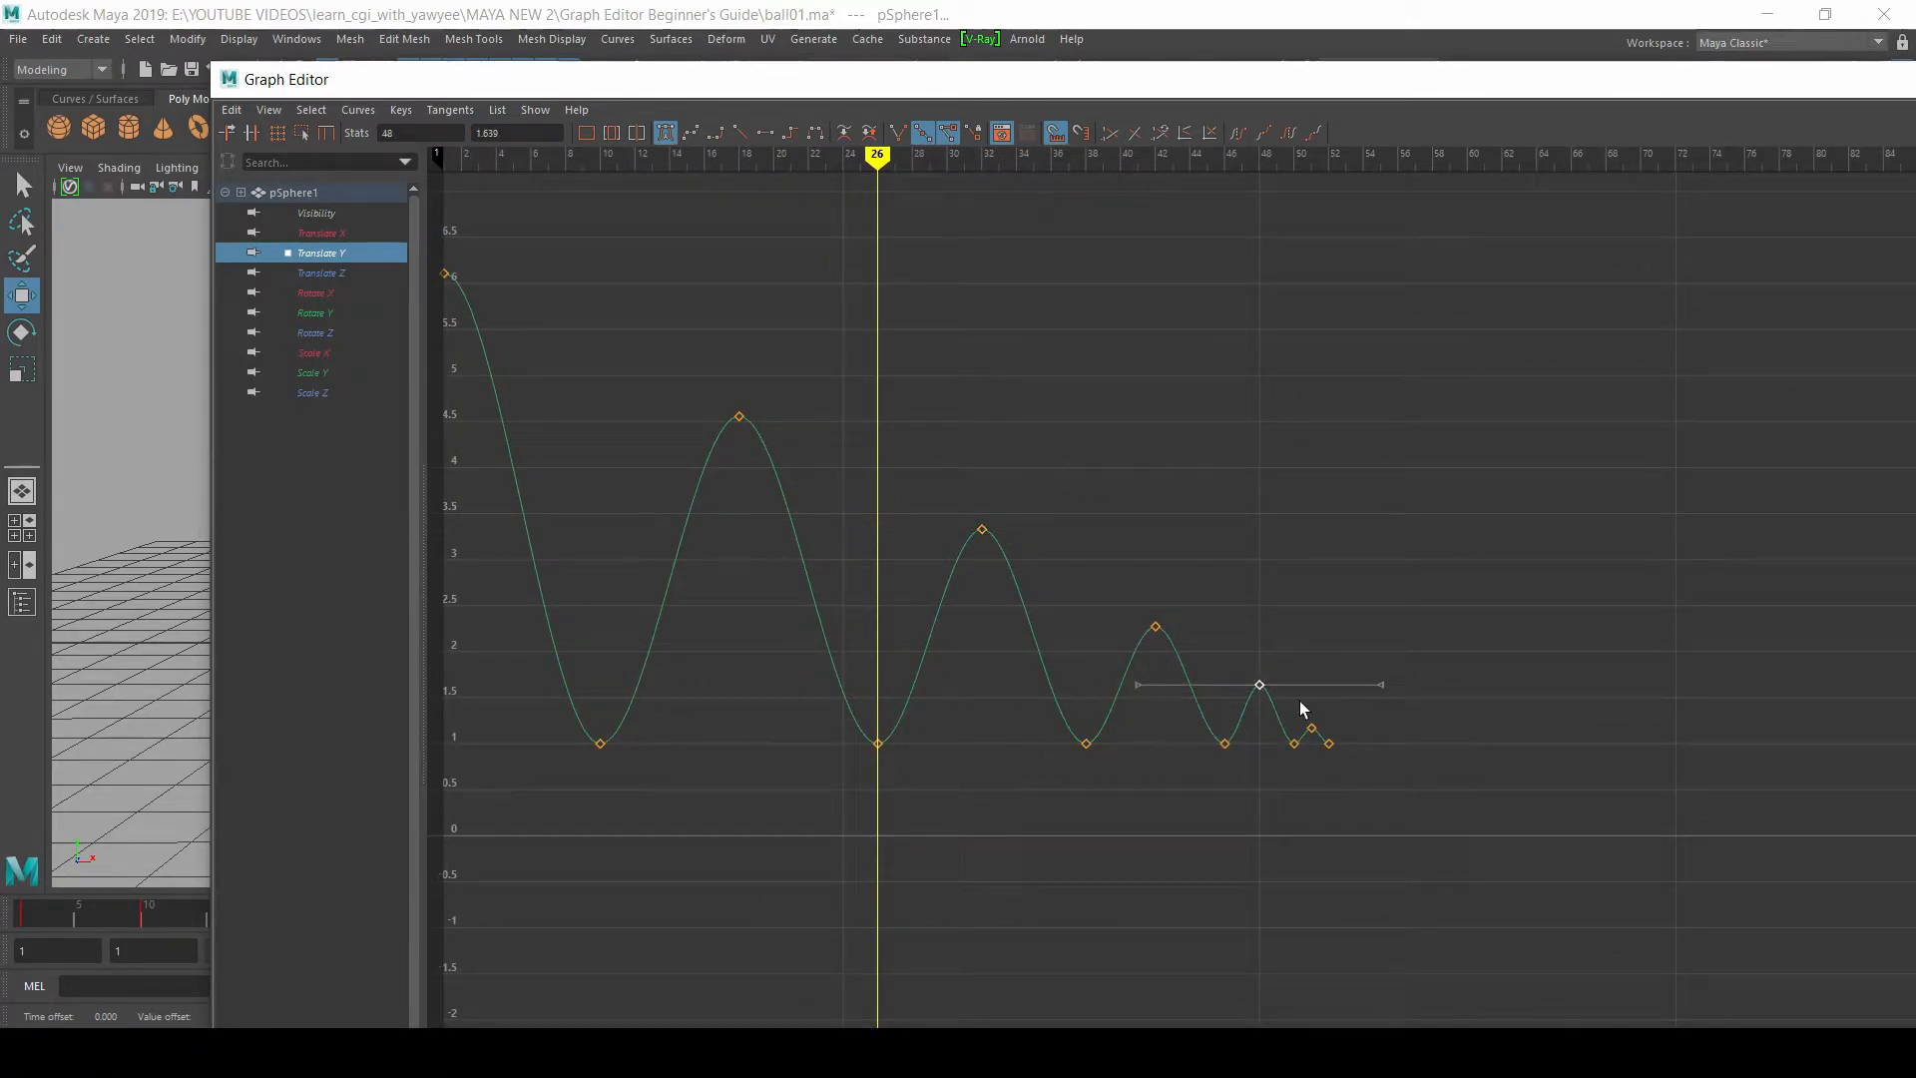
click(1312, 732)
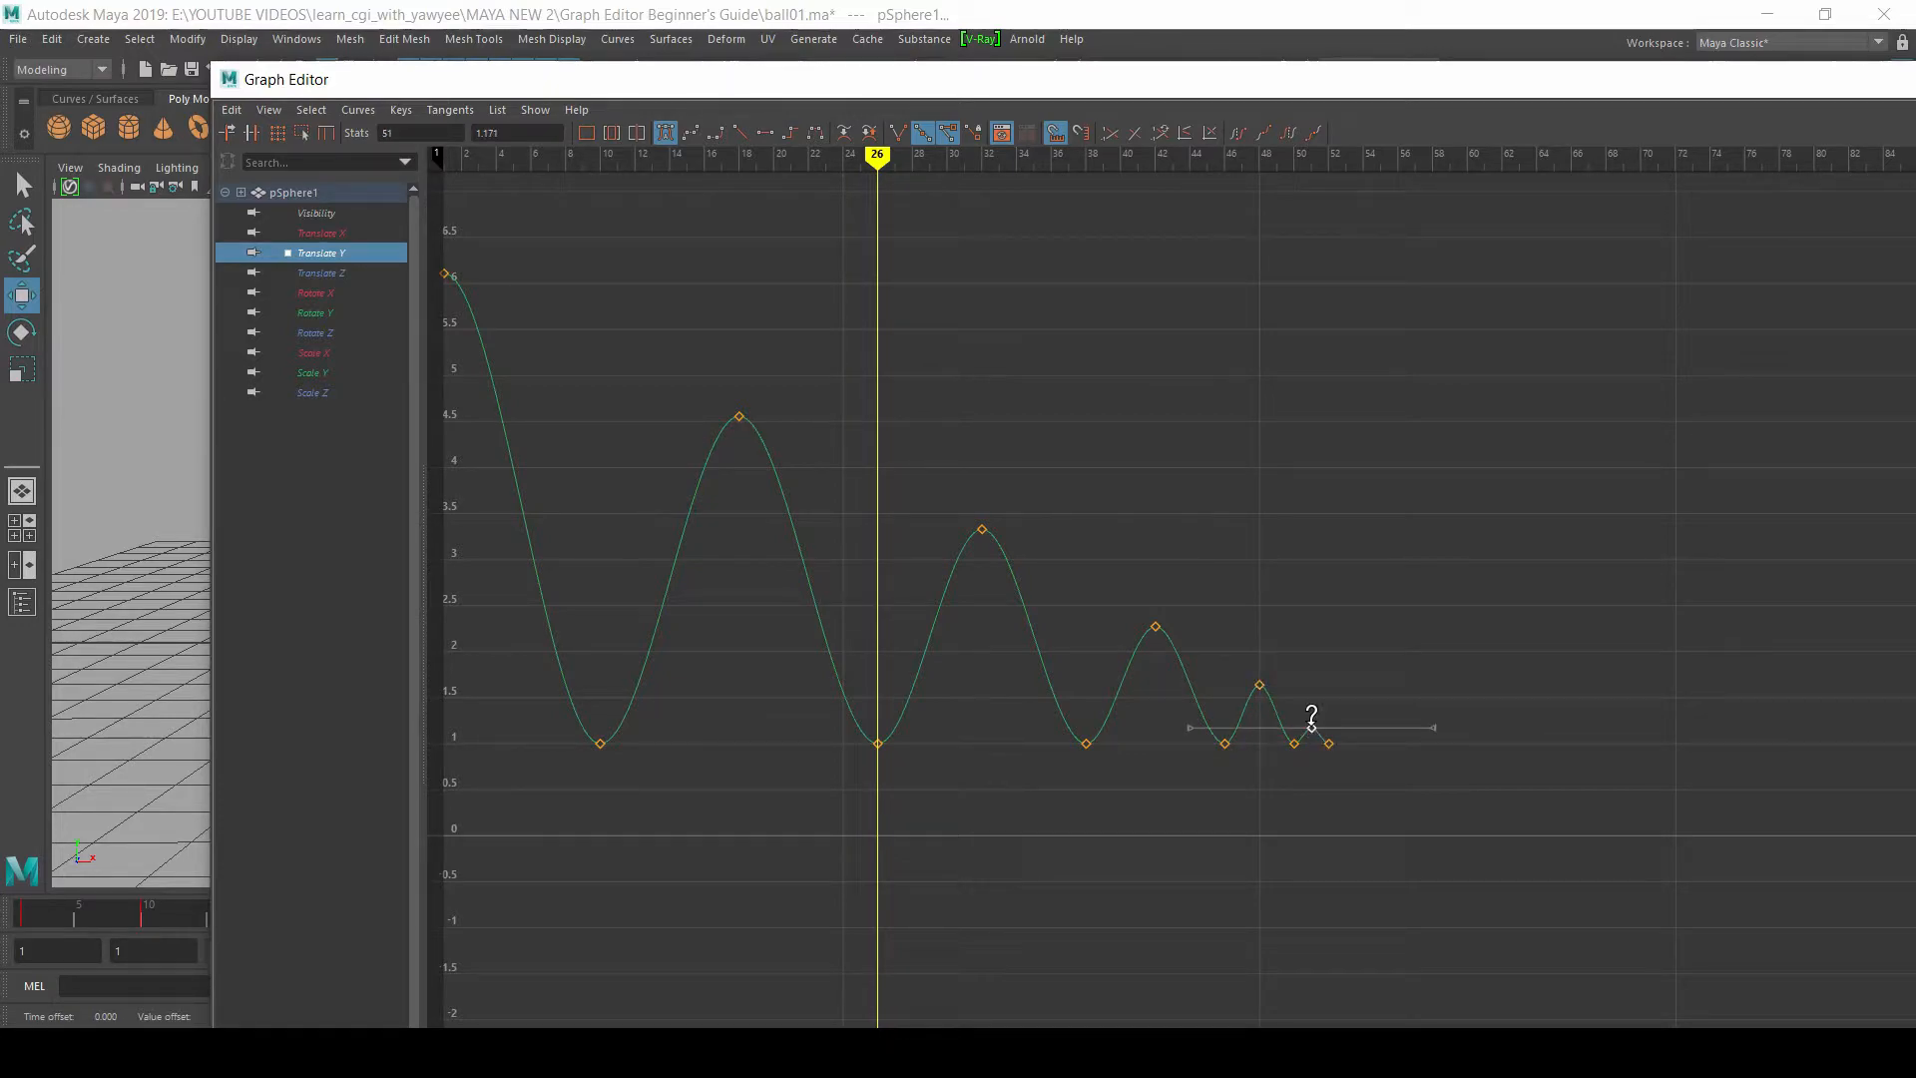
shift+middle_drag(1311, 722, 1312, 710)
Step: Select all keys on the Translate Y curve and frame them in the Graph Editor
alt+middle_drag(1202, 548, 1413, 533)
alt+right_drag(1413, 532, 1401, 548)
drag(881, 393, 1786, 866)
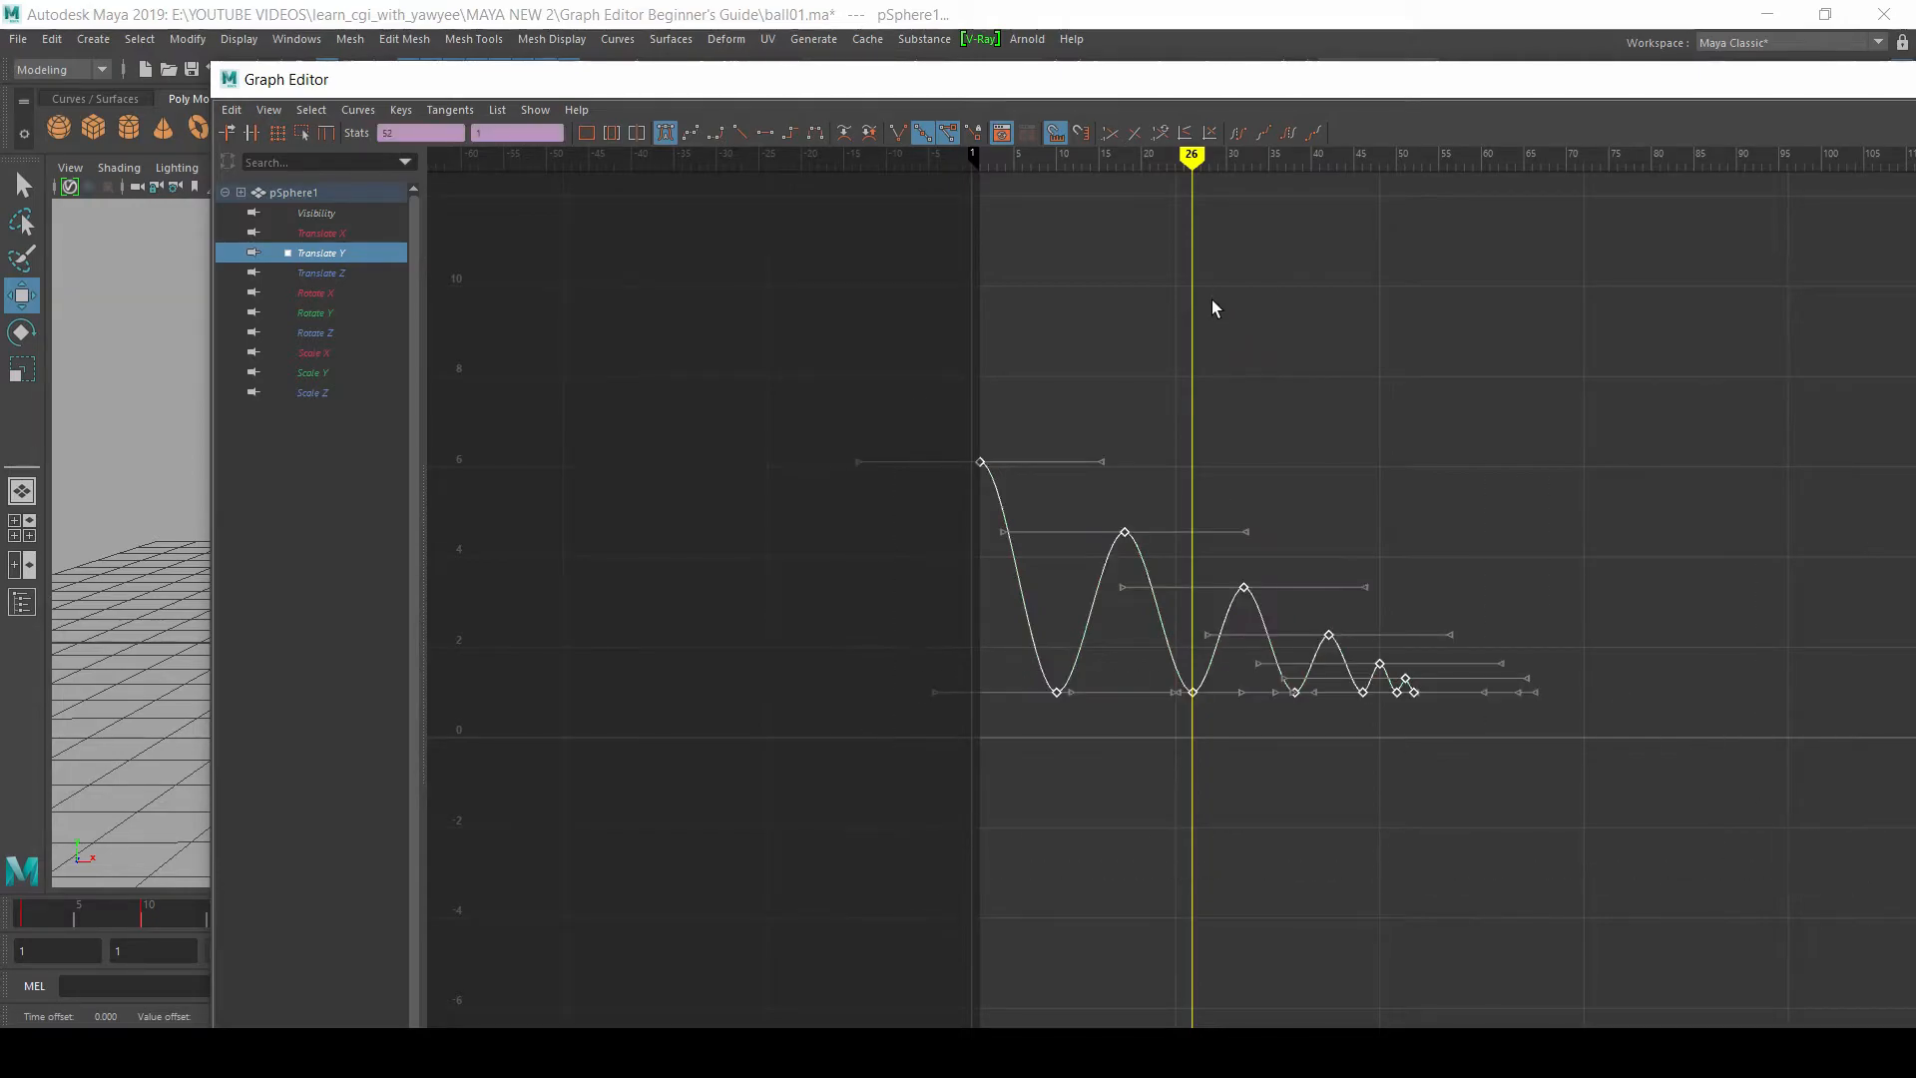
drag(779, 312, 1749, 744)
drag(973, 80, 898, 79)
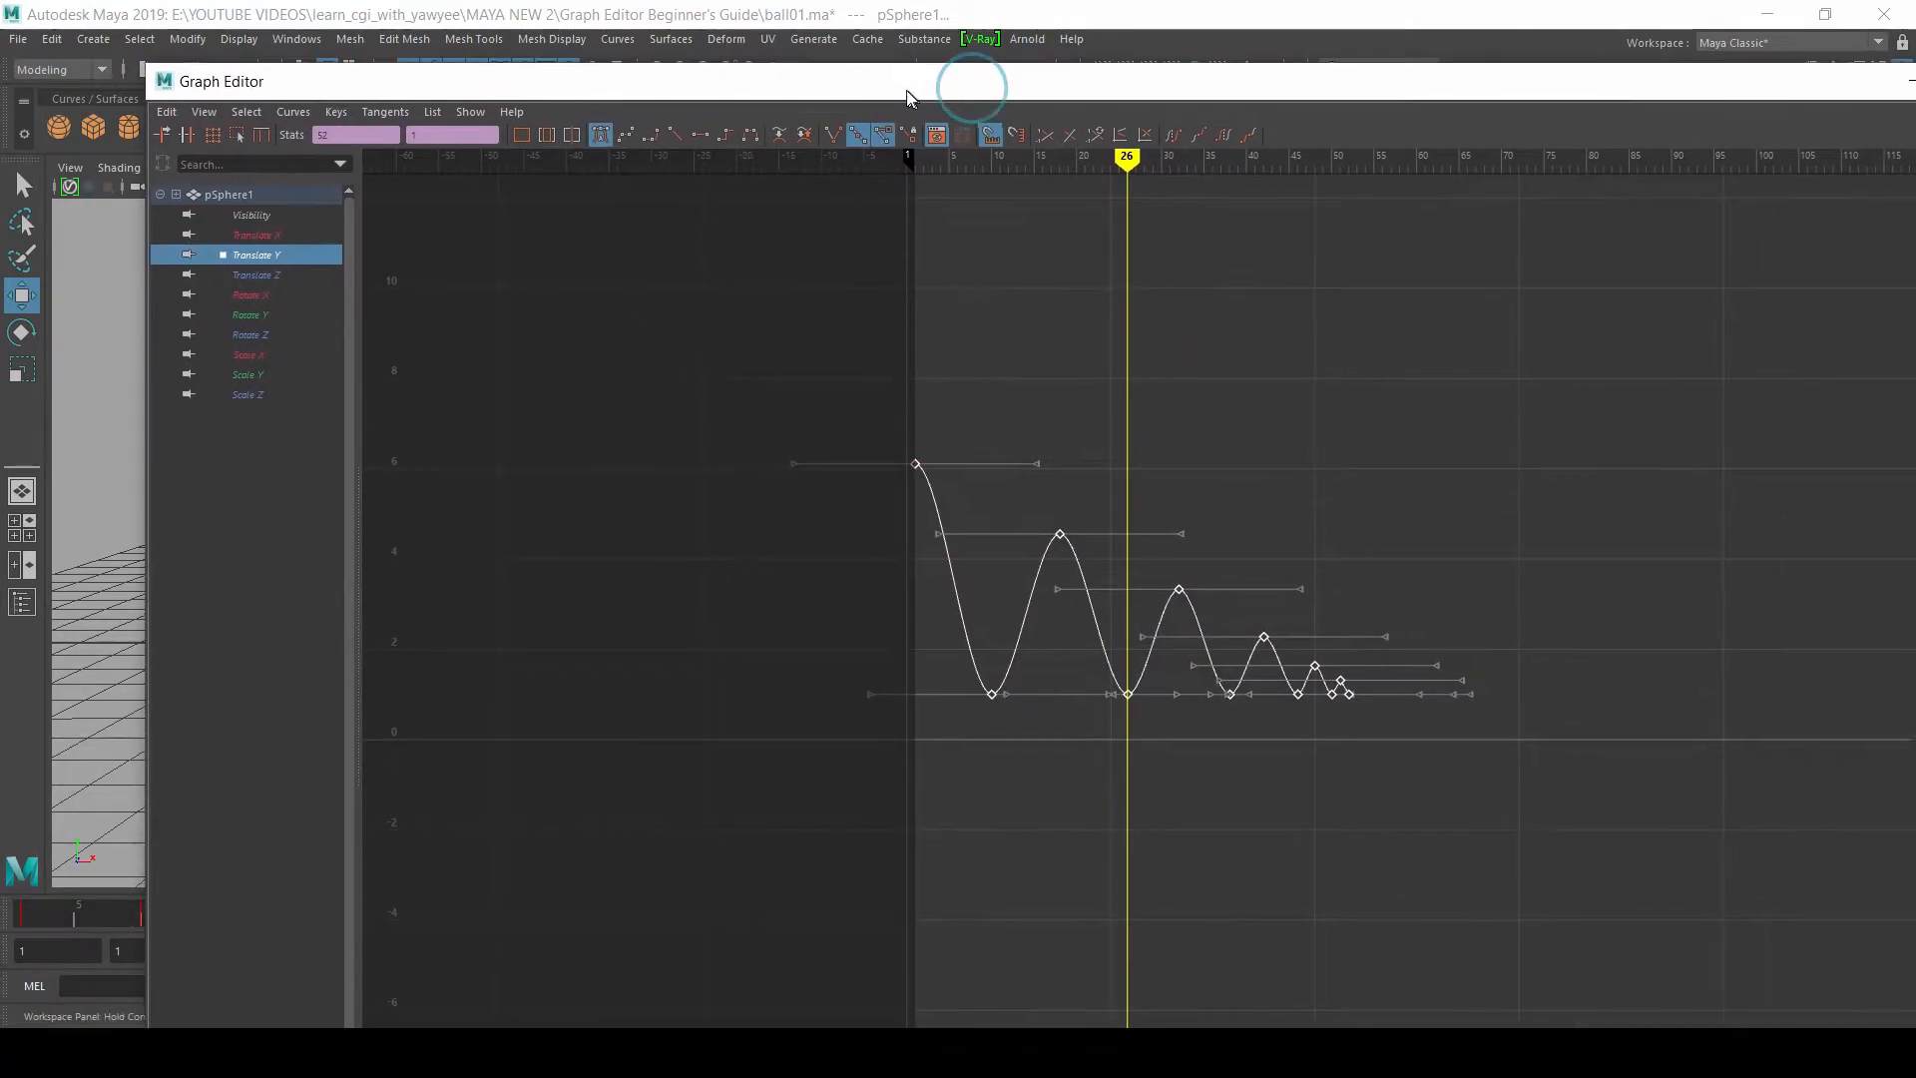
key(f)
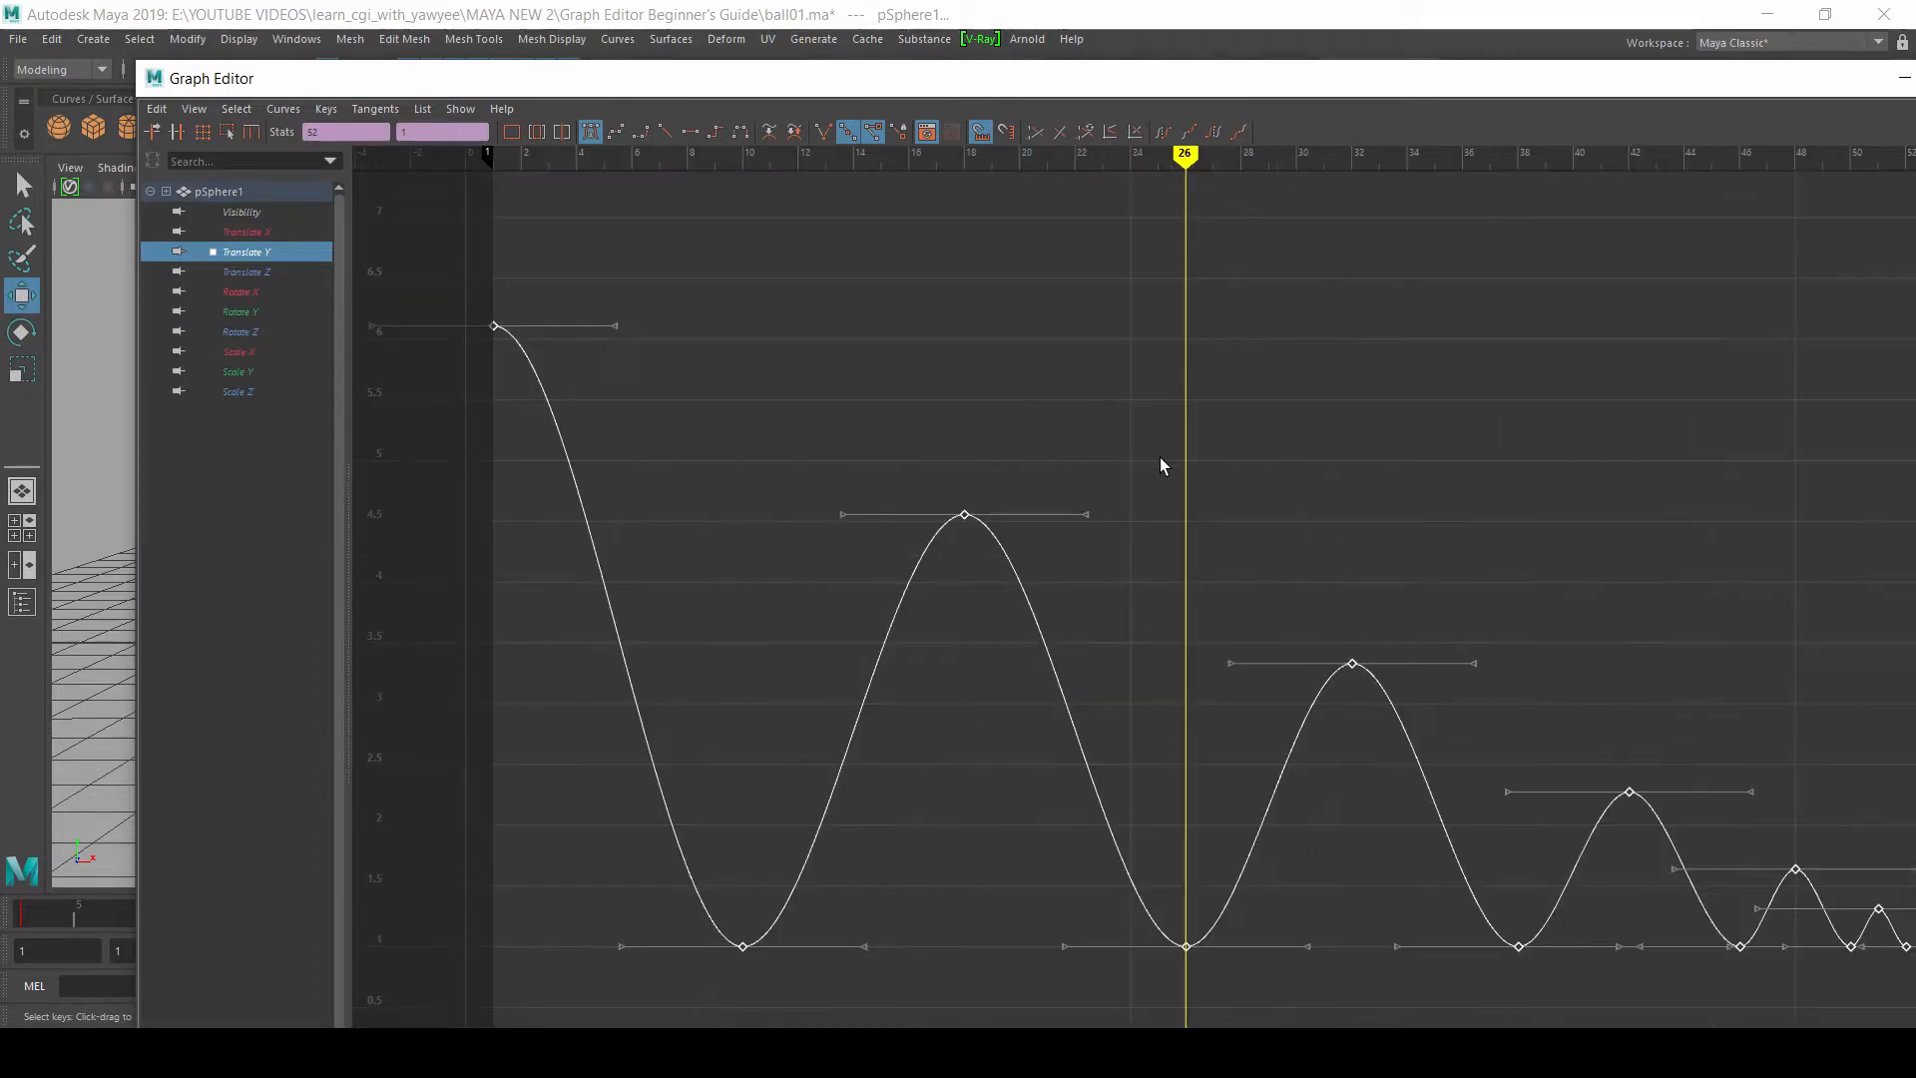
Step: Select only the Translate Y keys at frames 1, 10 and 18, and frame that part of the curve
scroll(1138, 379, down, 2)
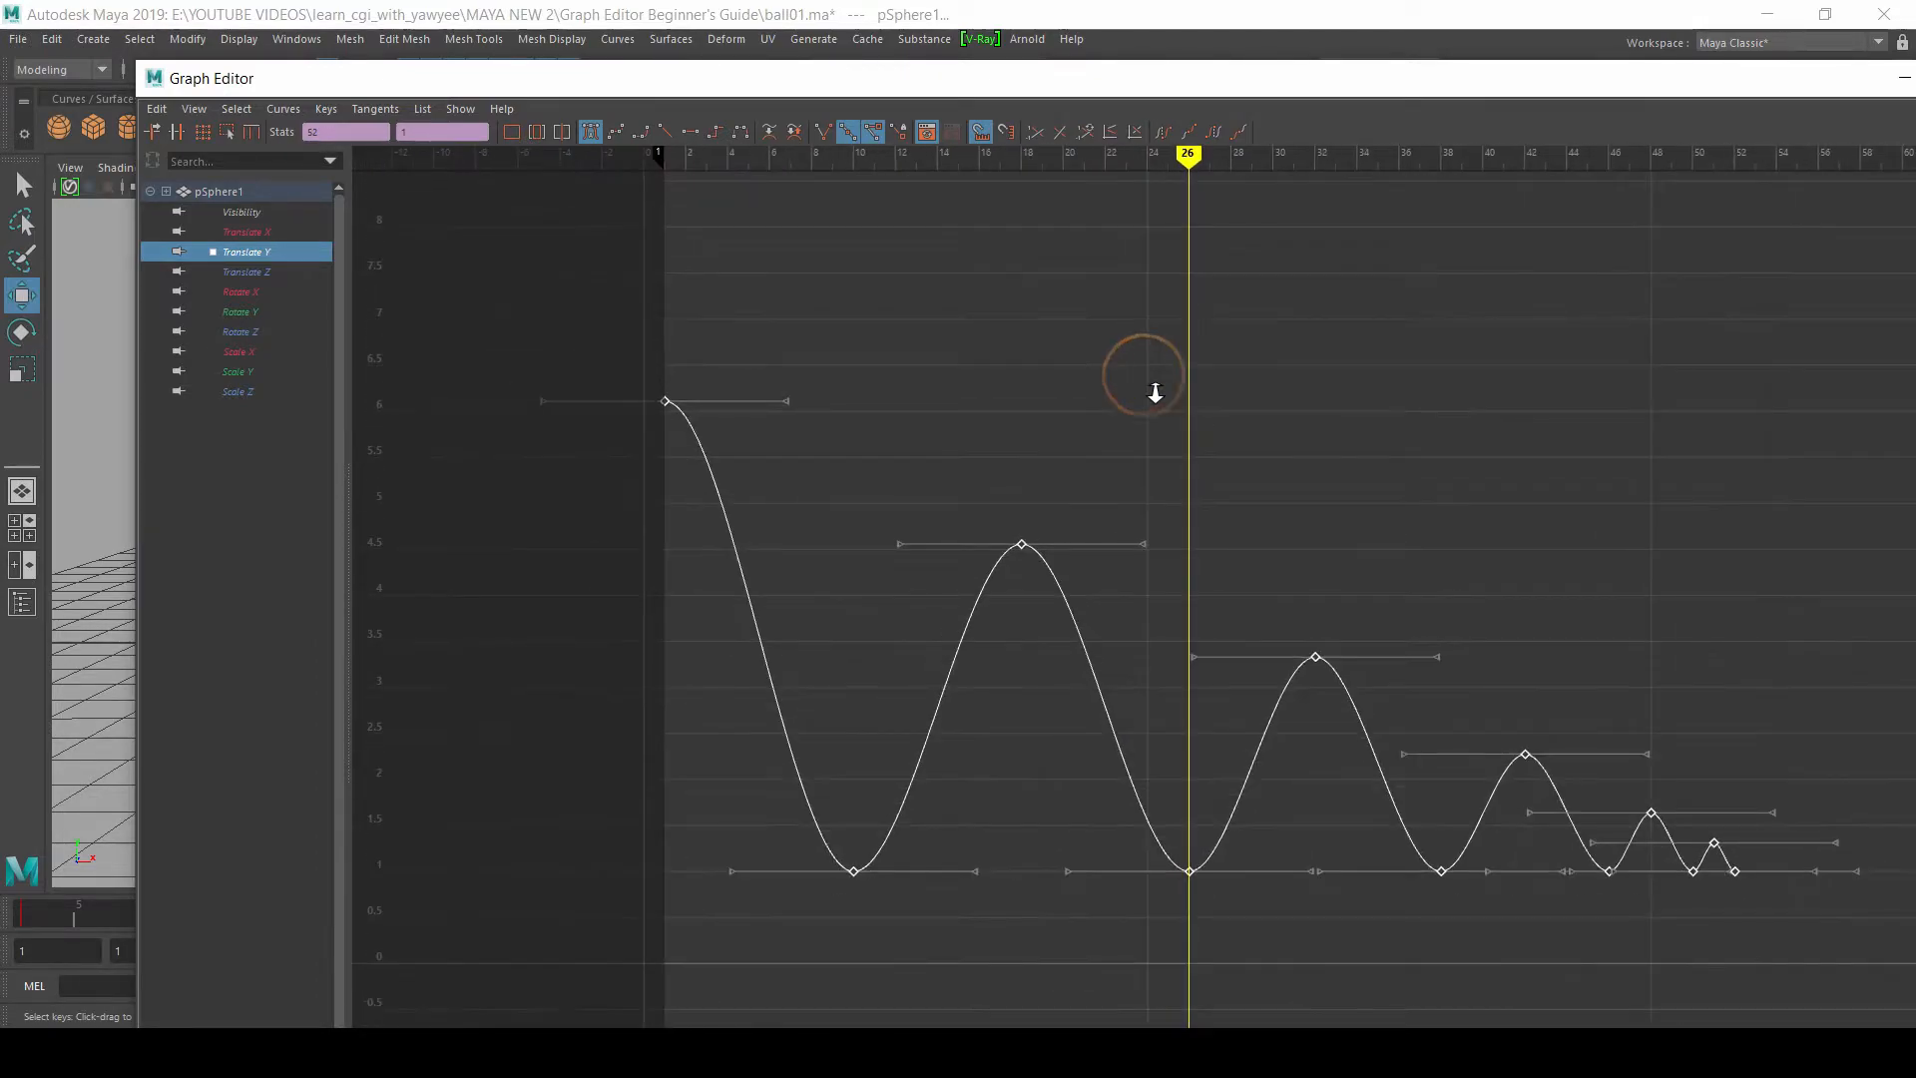
drag(537, 313, 1094, 933)
key(f)
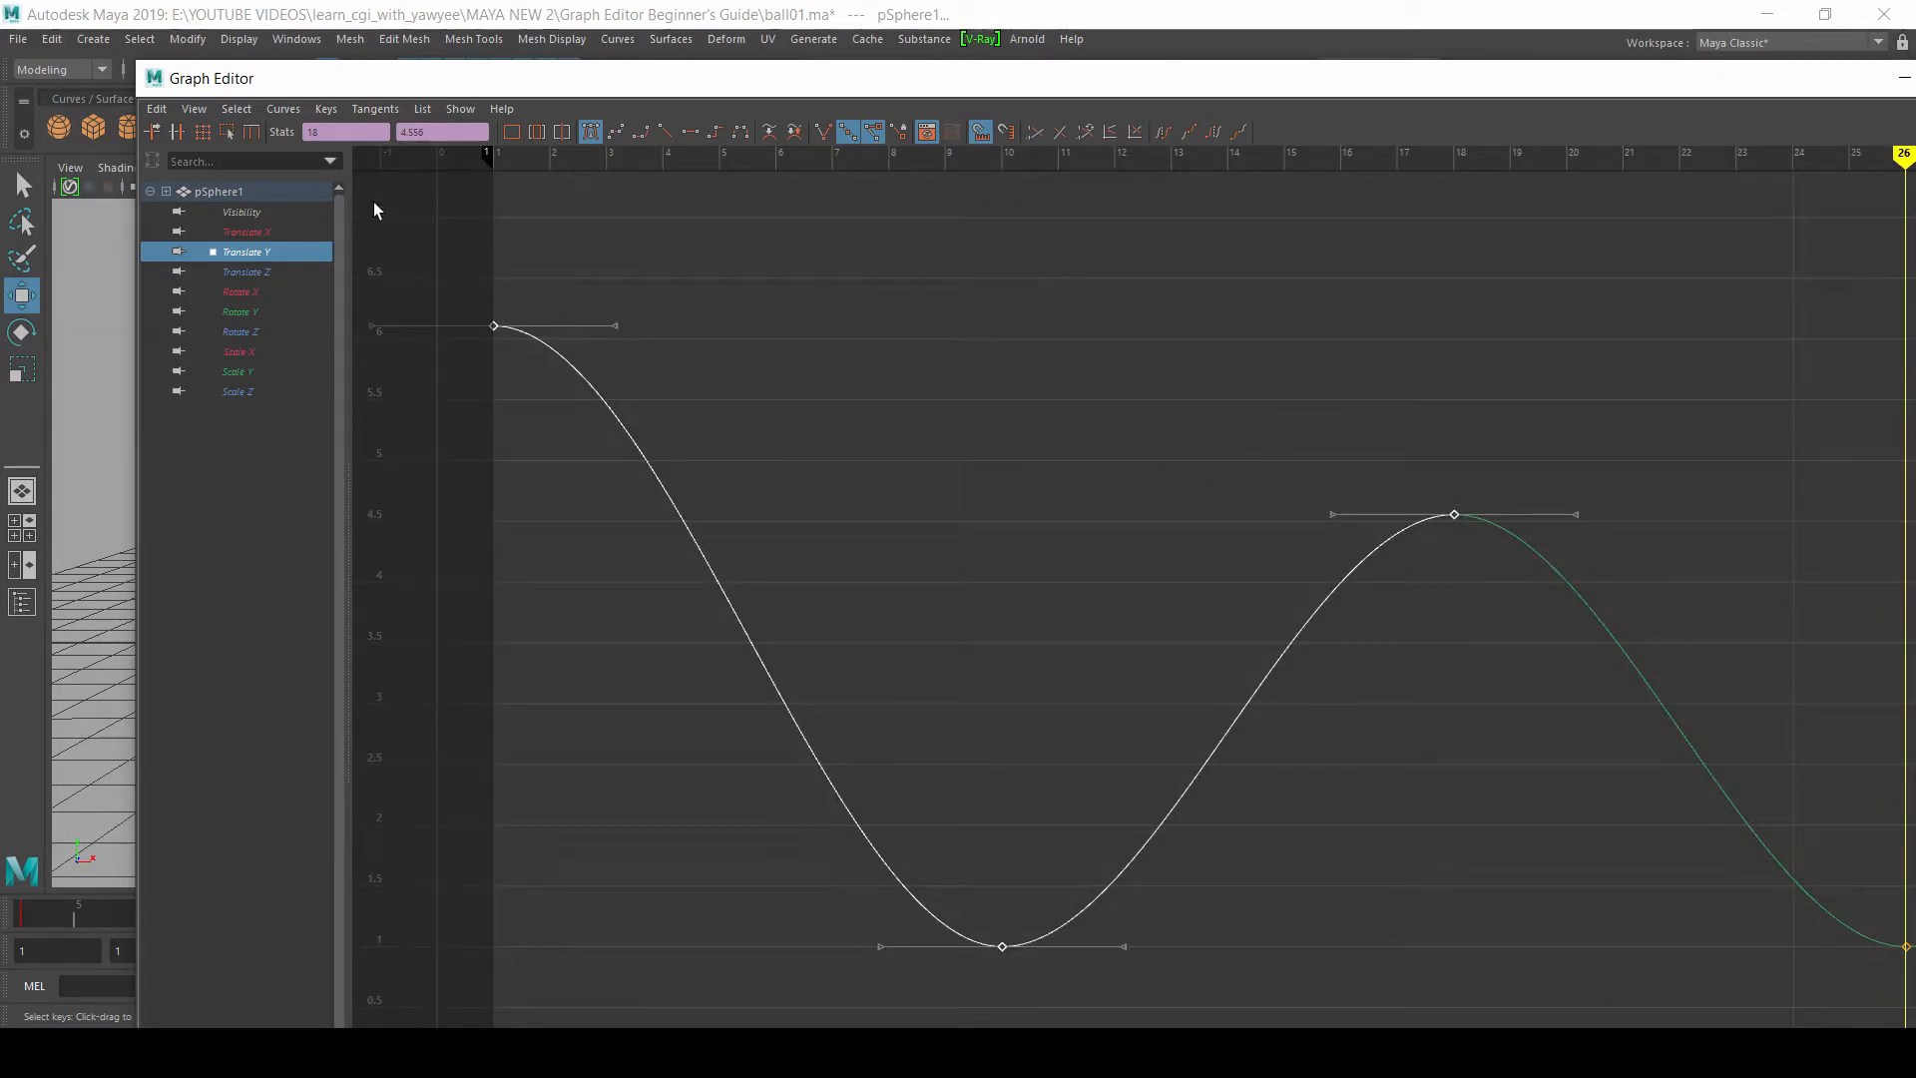
drag(891, 82, 805, 47)
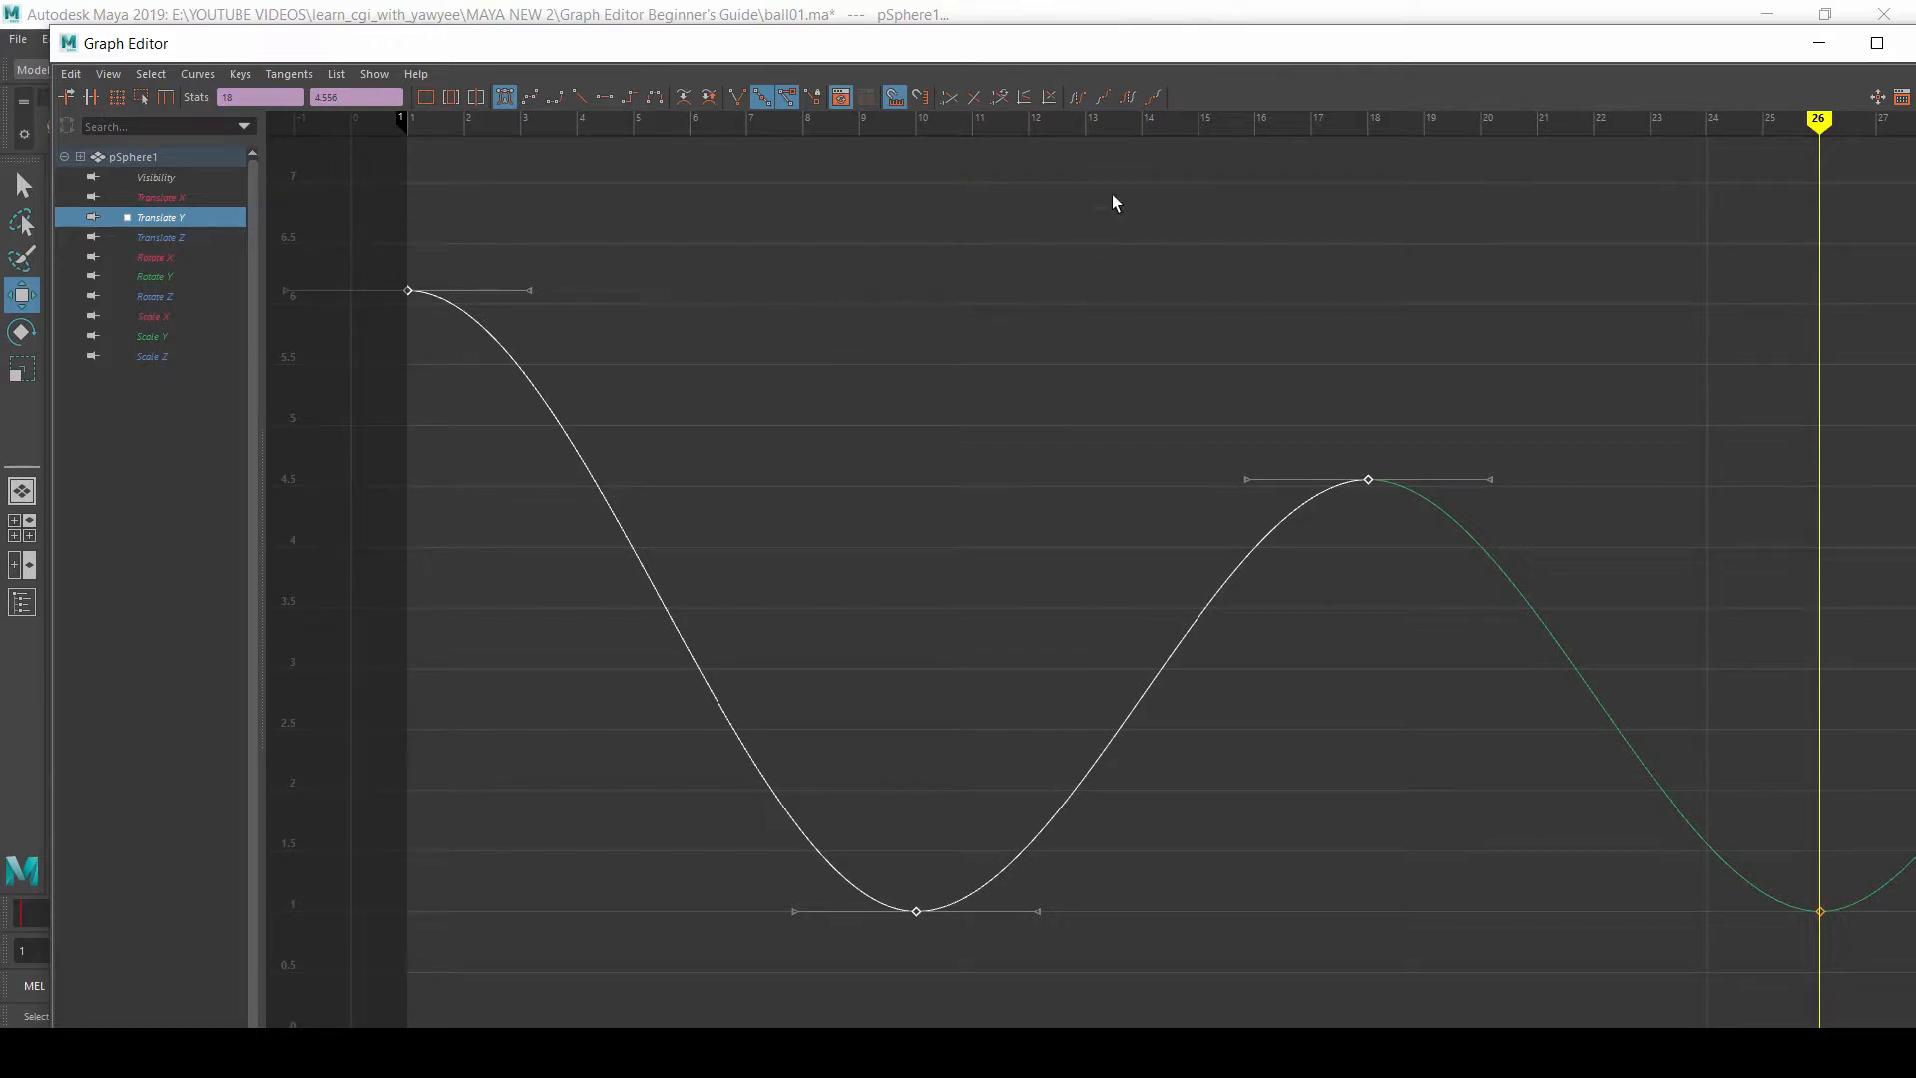
Step: Select the Translate Y keys from frame 1 through frame 26 and frame the selection in the Graph Editor
scroll(1094, 419, down, 10)
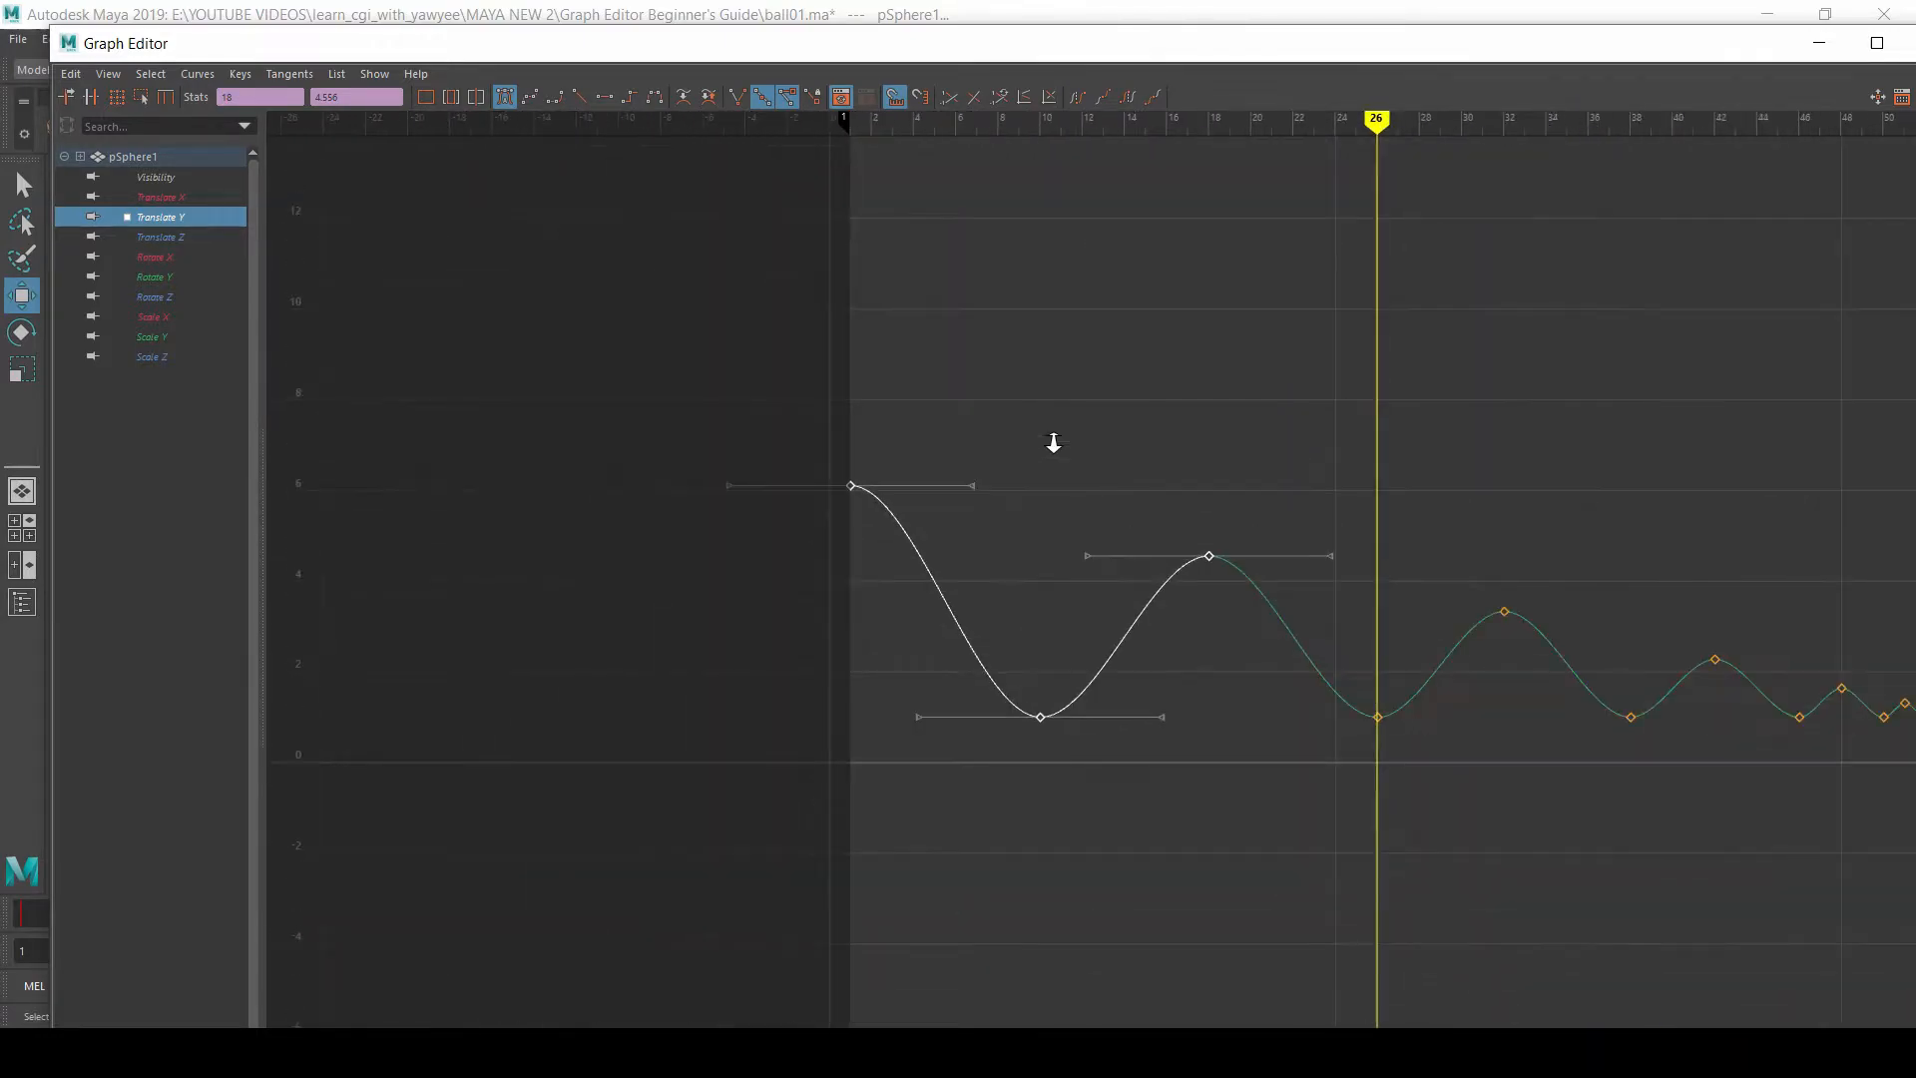
scroll(1000, 423, up, 8)
scroll(1211, 394, down, 4)
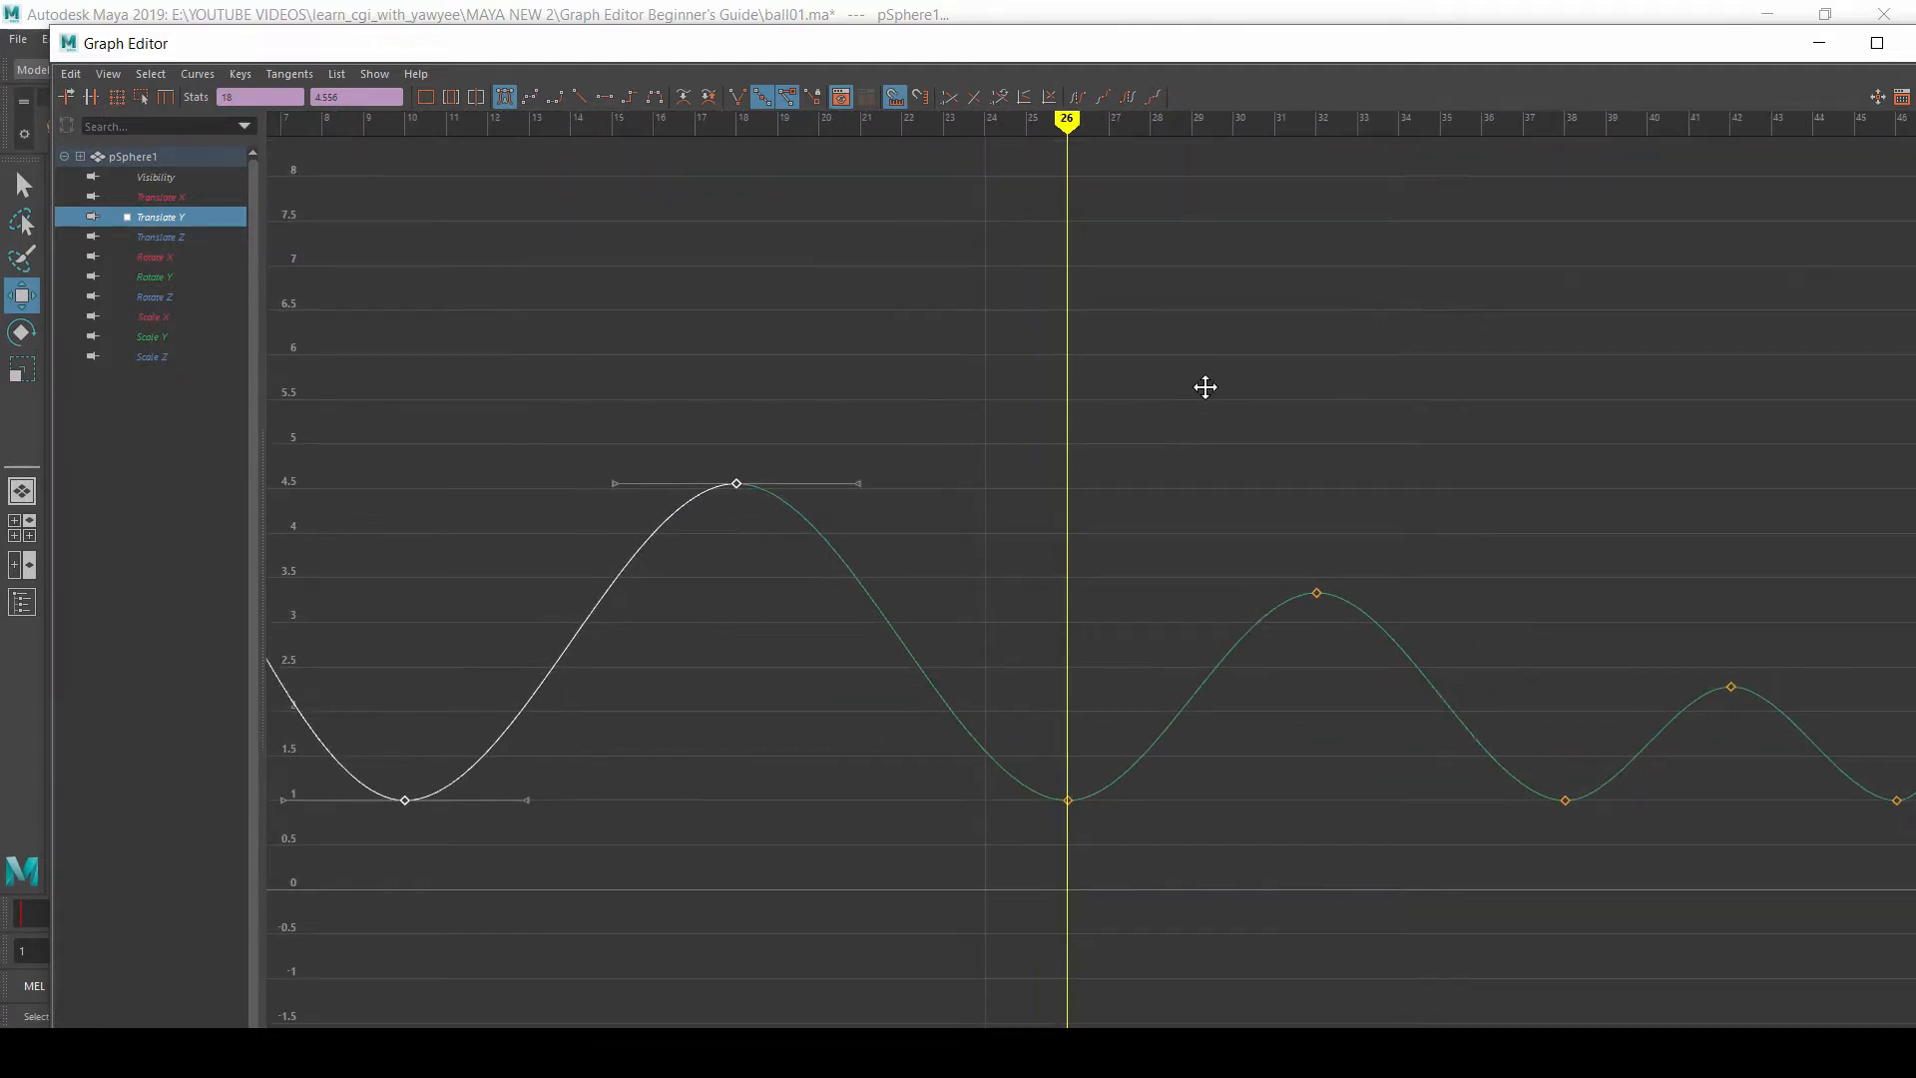
scroll(1203, 376, down, 4)
alt+right_drag(1155, 456, 1182, 488)
alt+middle_drag(761, 478, 996, 453)
alt+right_drag(775, 406, 772, 407)
alt+middle_drag(773, 407, 957, 404)
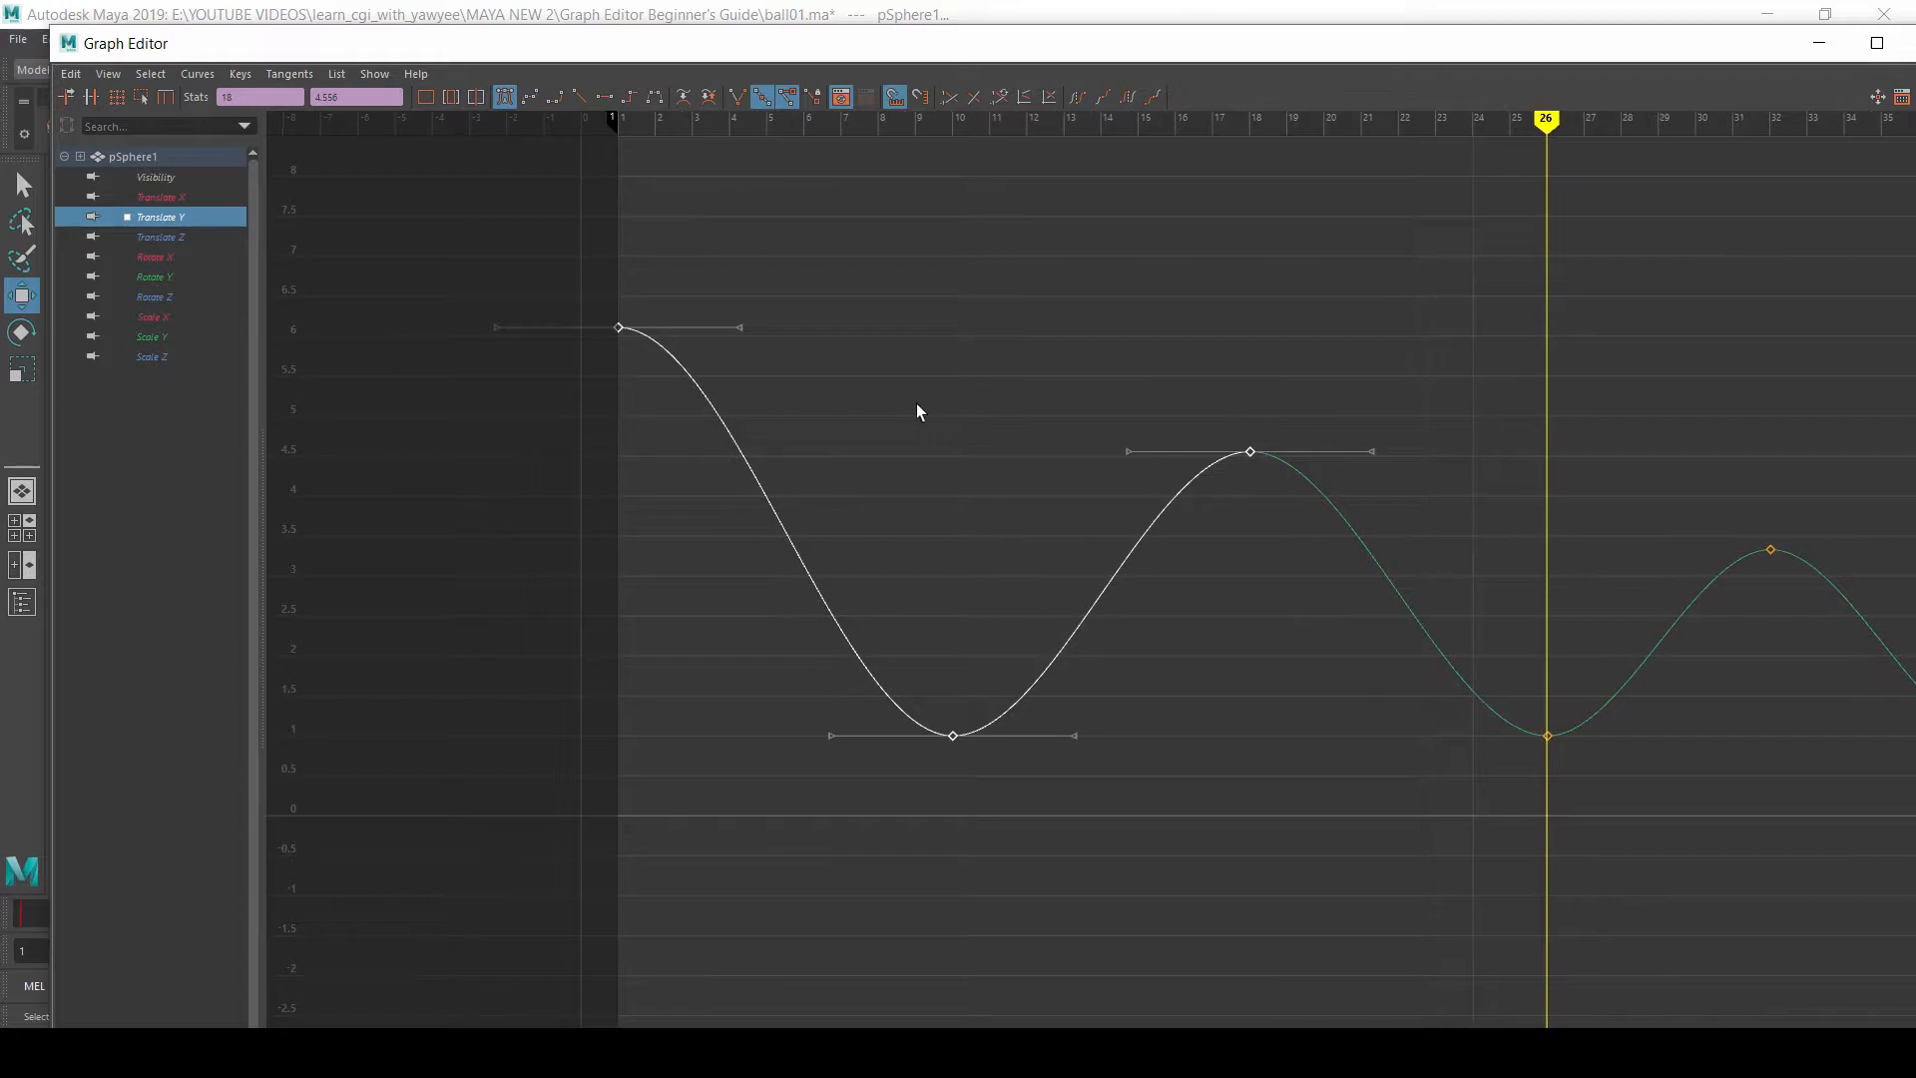
drag(739, 457, 1593, 888)
key(f)
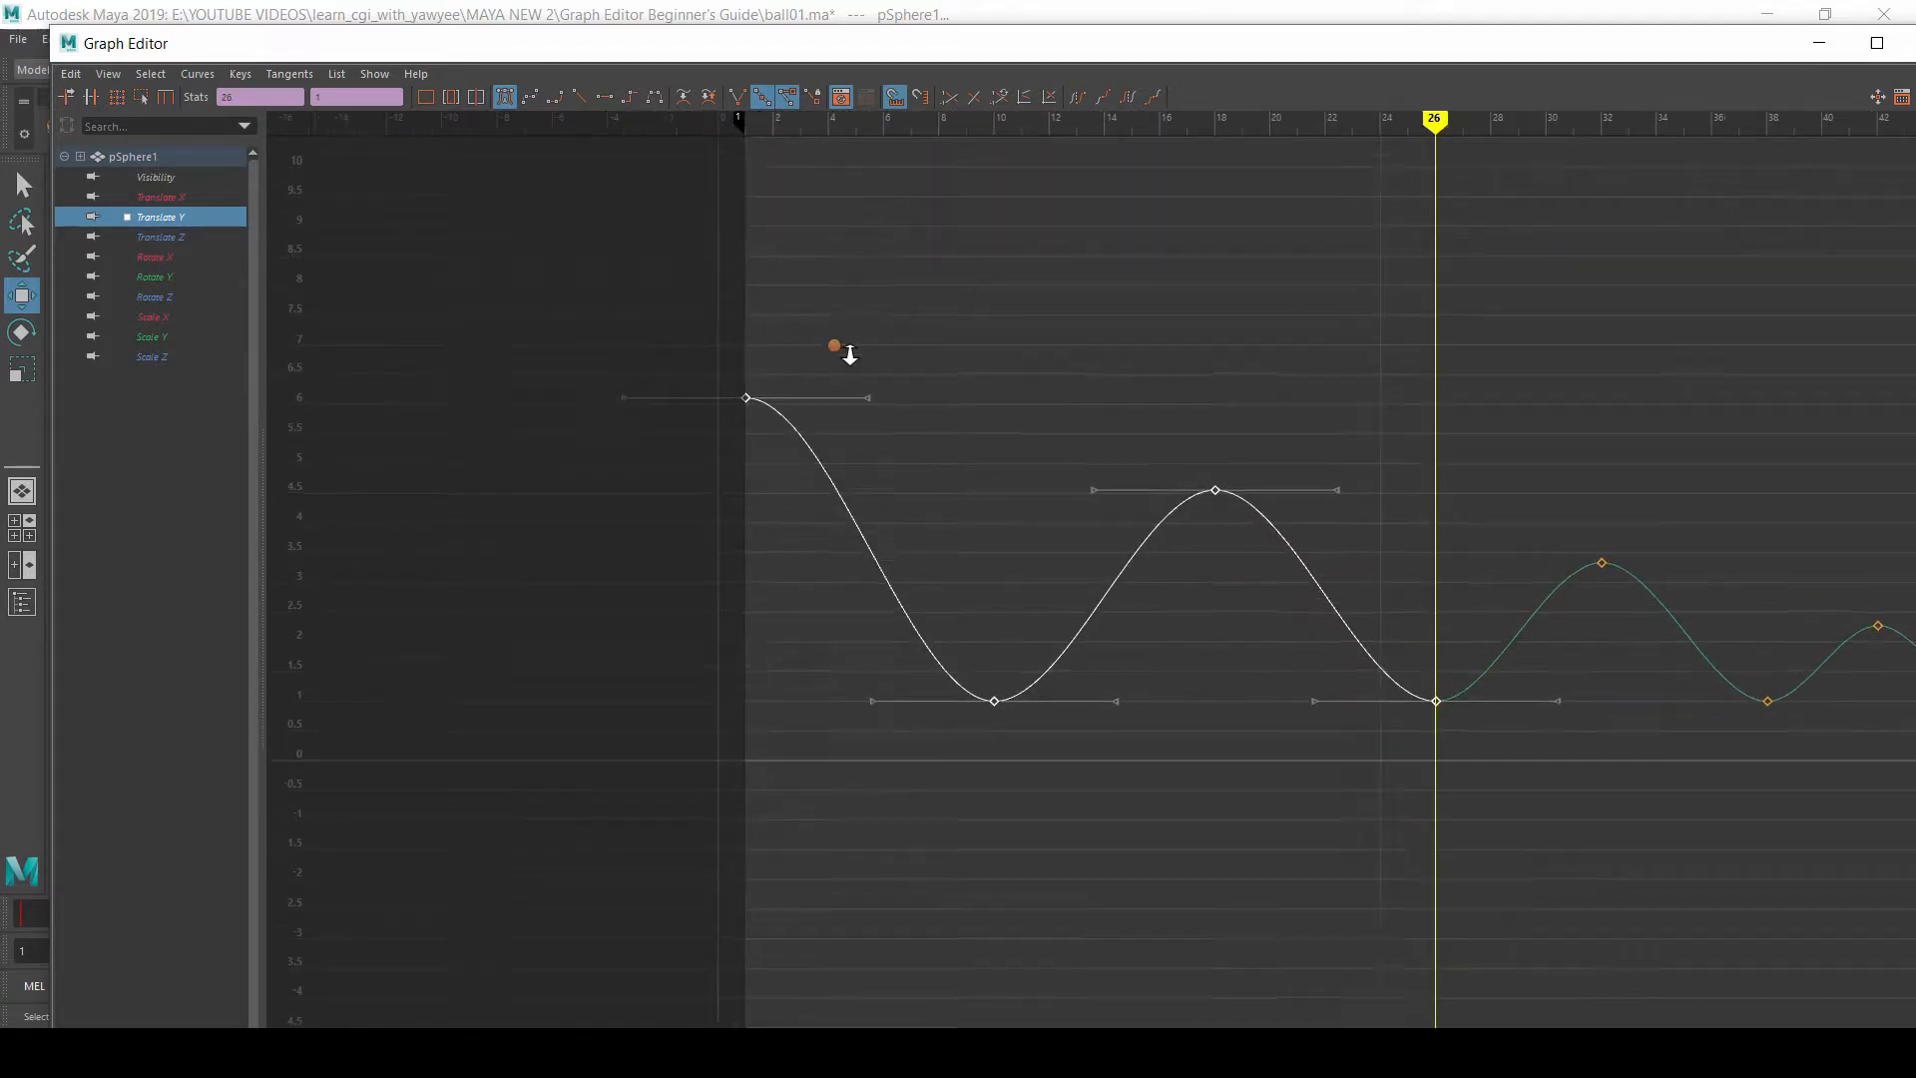
key(f)
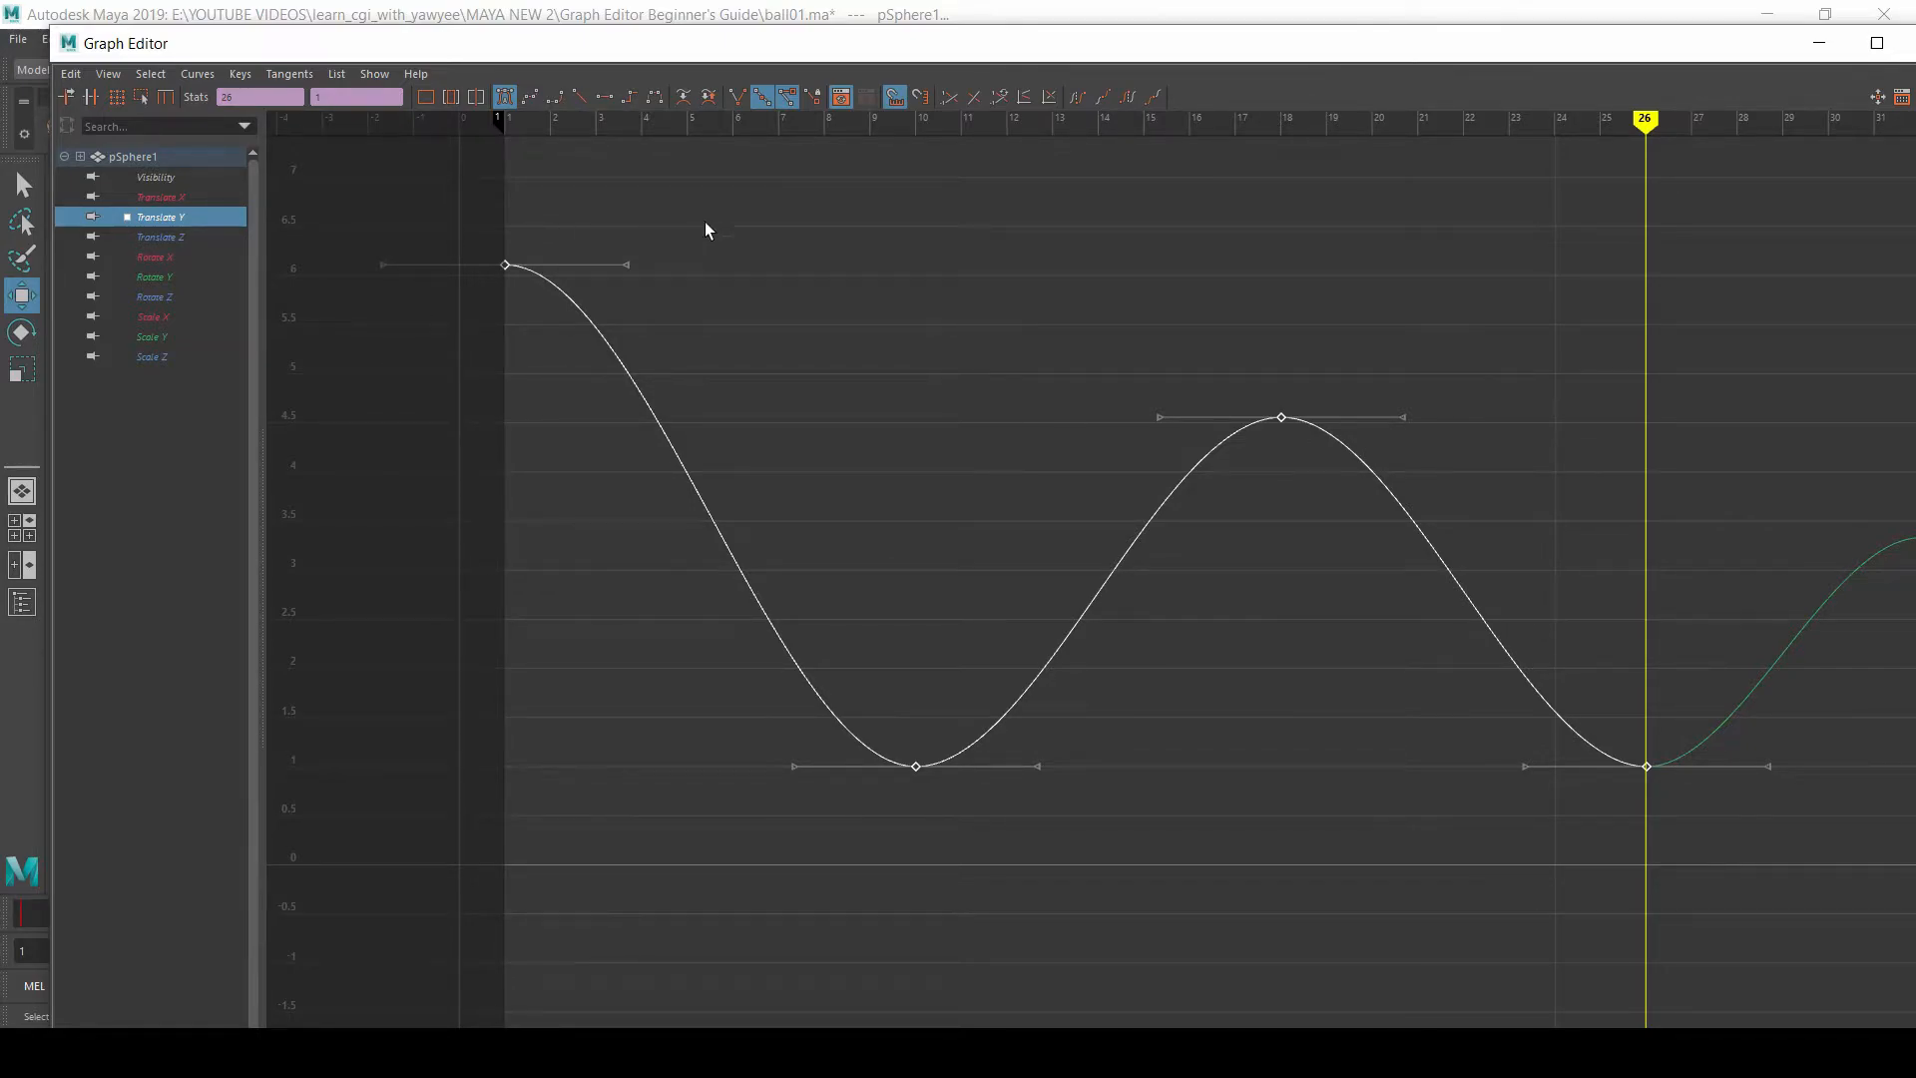
alt+right_drag(758, 222, 782, 231)
alt+middle_drag(1324, 398, 919, 350)
alt+right_drag(1024, 333, 1033, 344)
Step: Minimize the Graph Editor and play the ball animation from frame 1 in the perspective viewport
drag(699, 43, 664, 457)
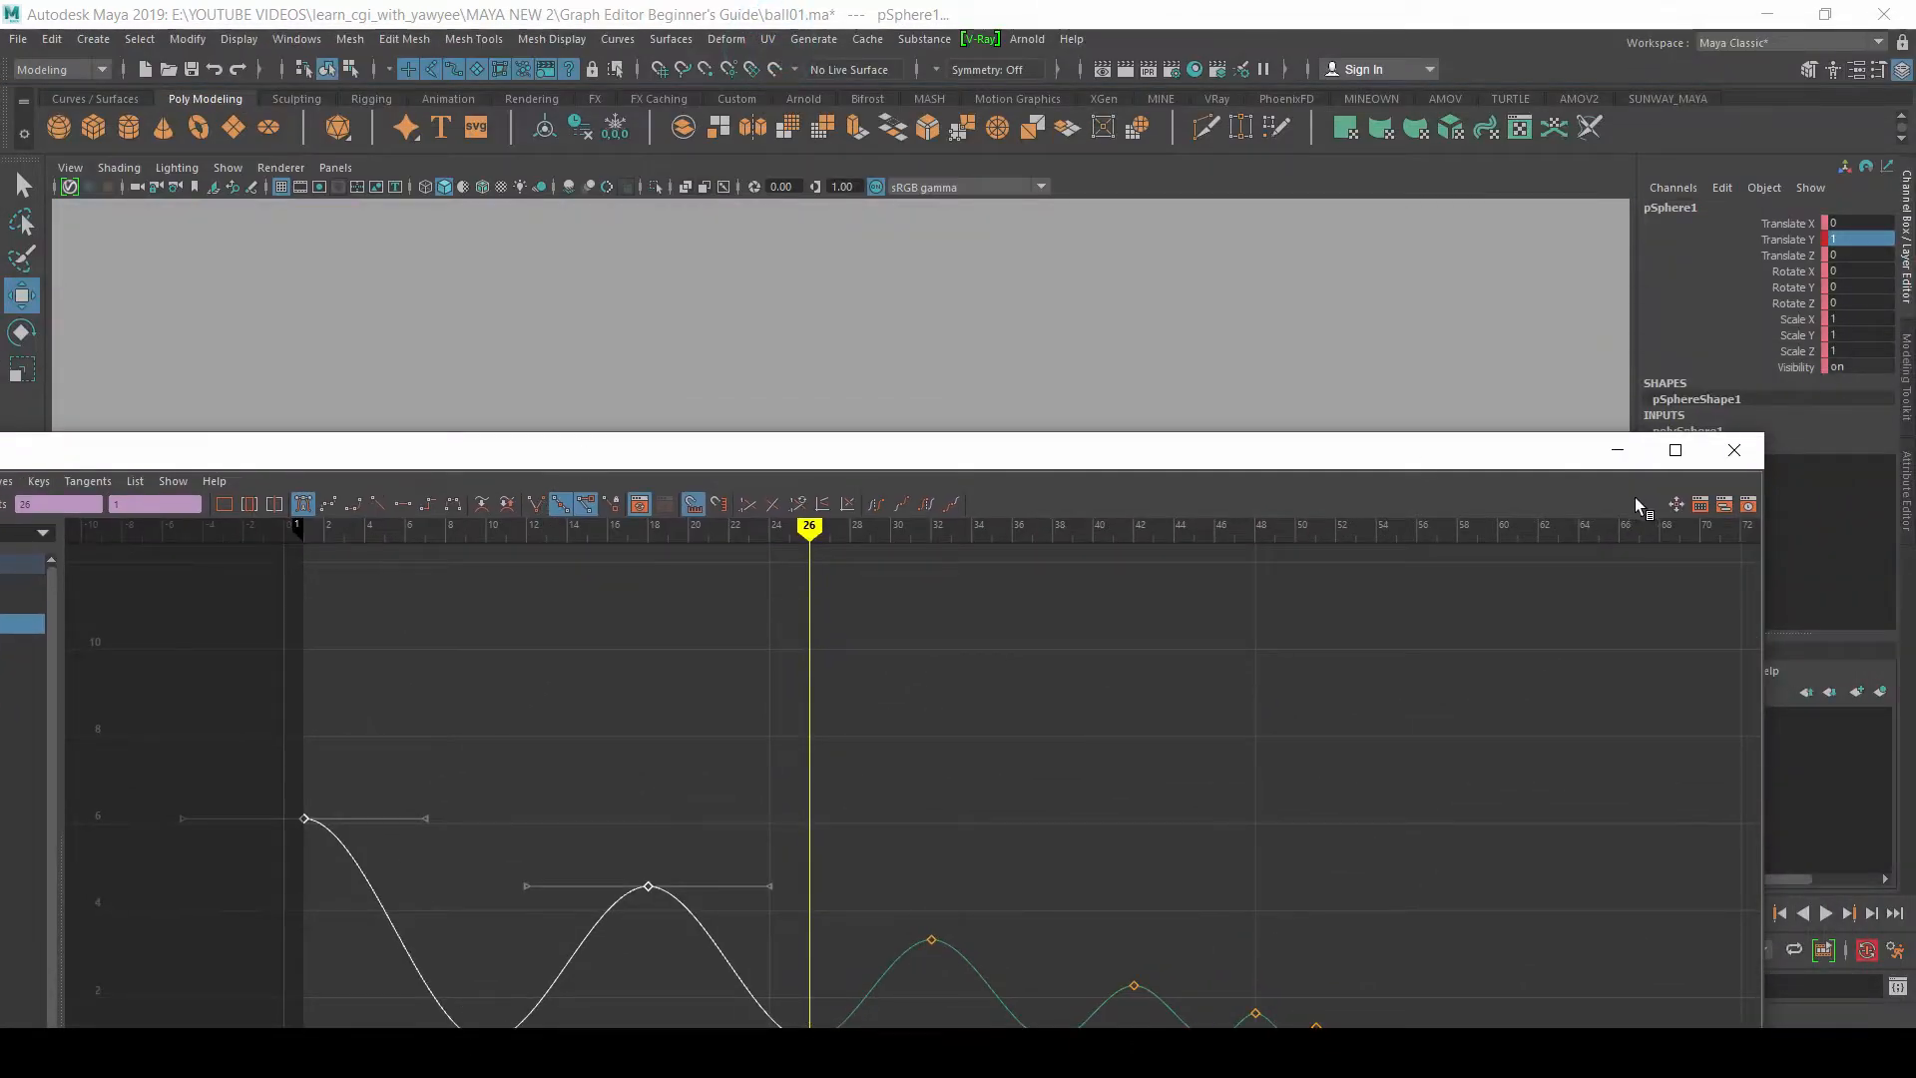
click(1618, 445)
alt+middle_drag(779, 691, 978, 667)
drag(60, 917, 20, 917)
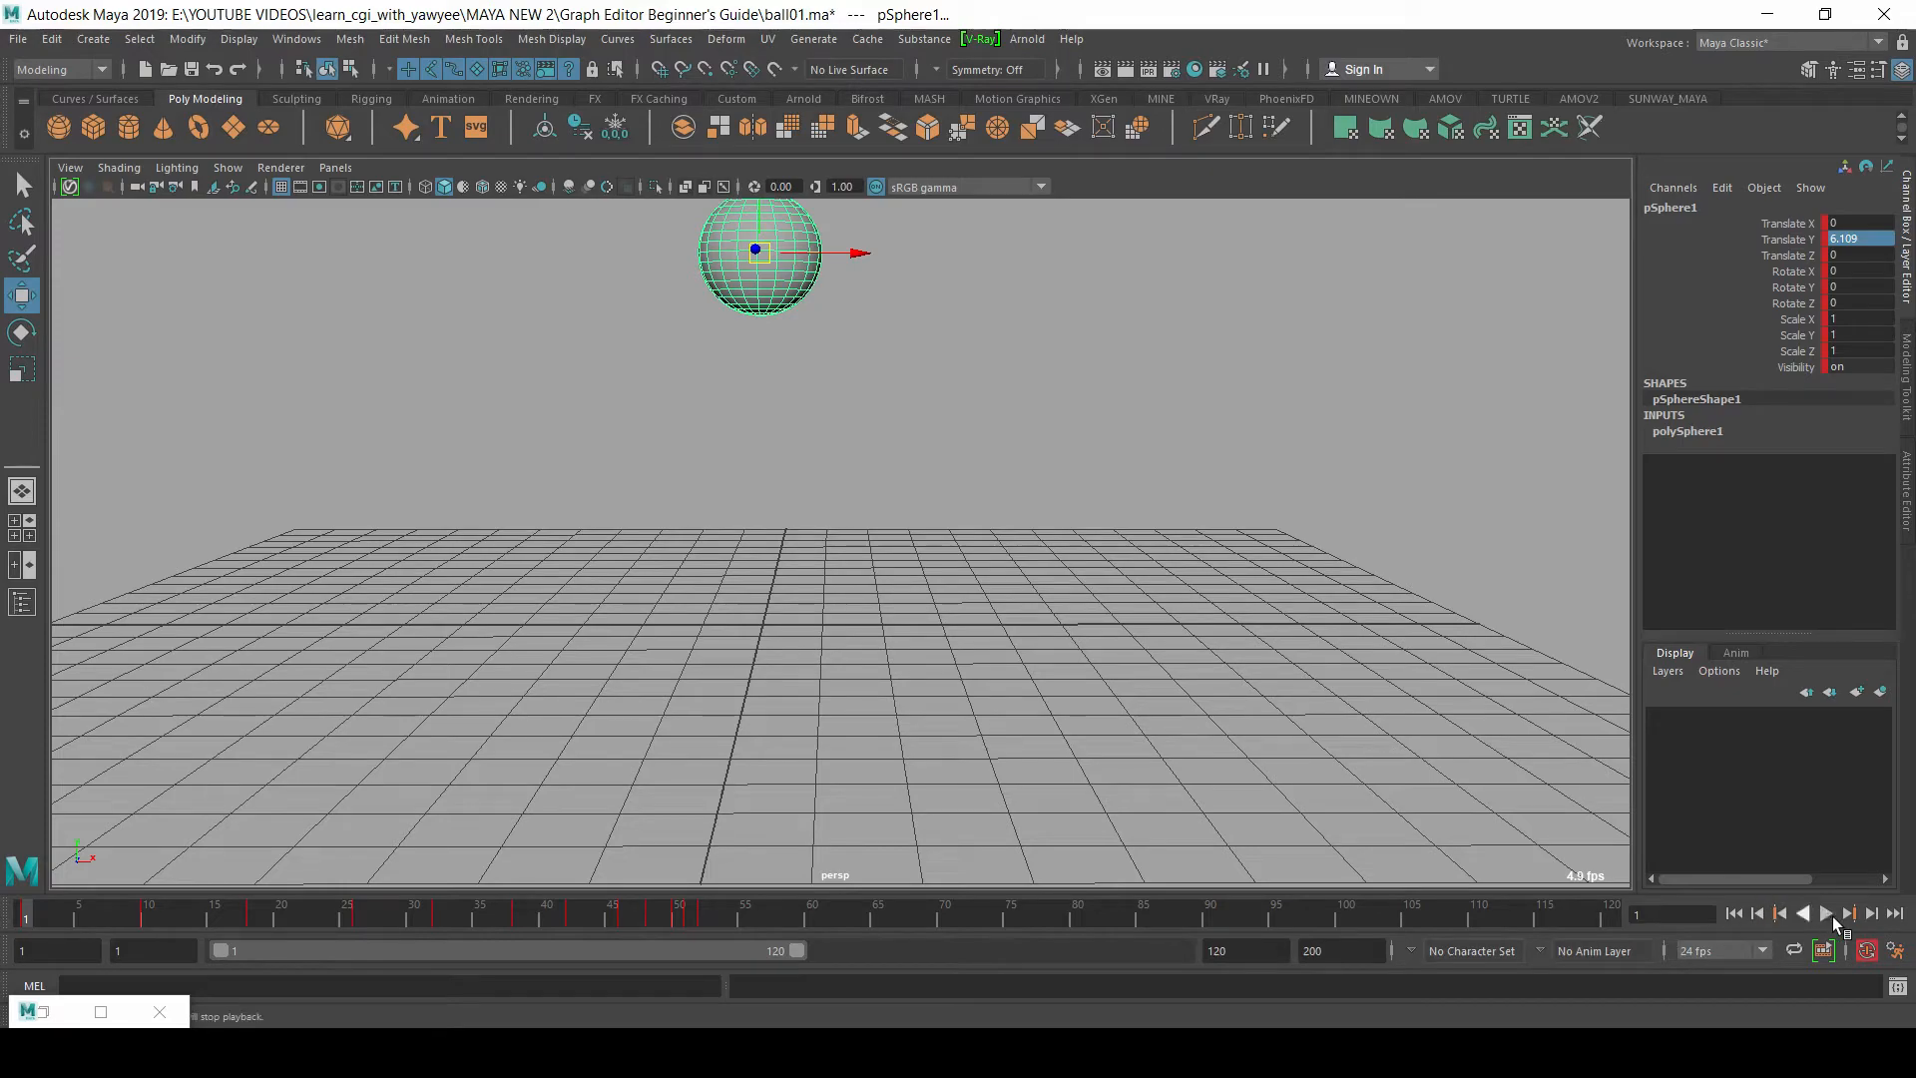
click(1825, 913)
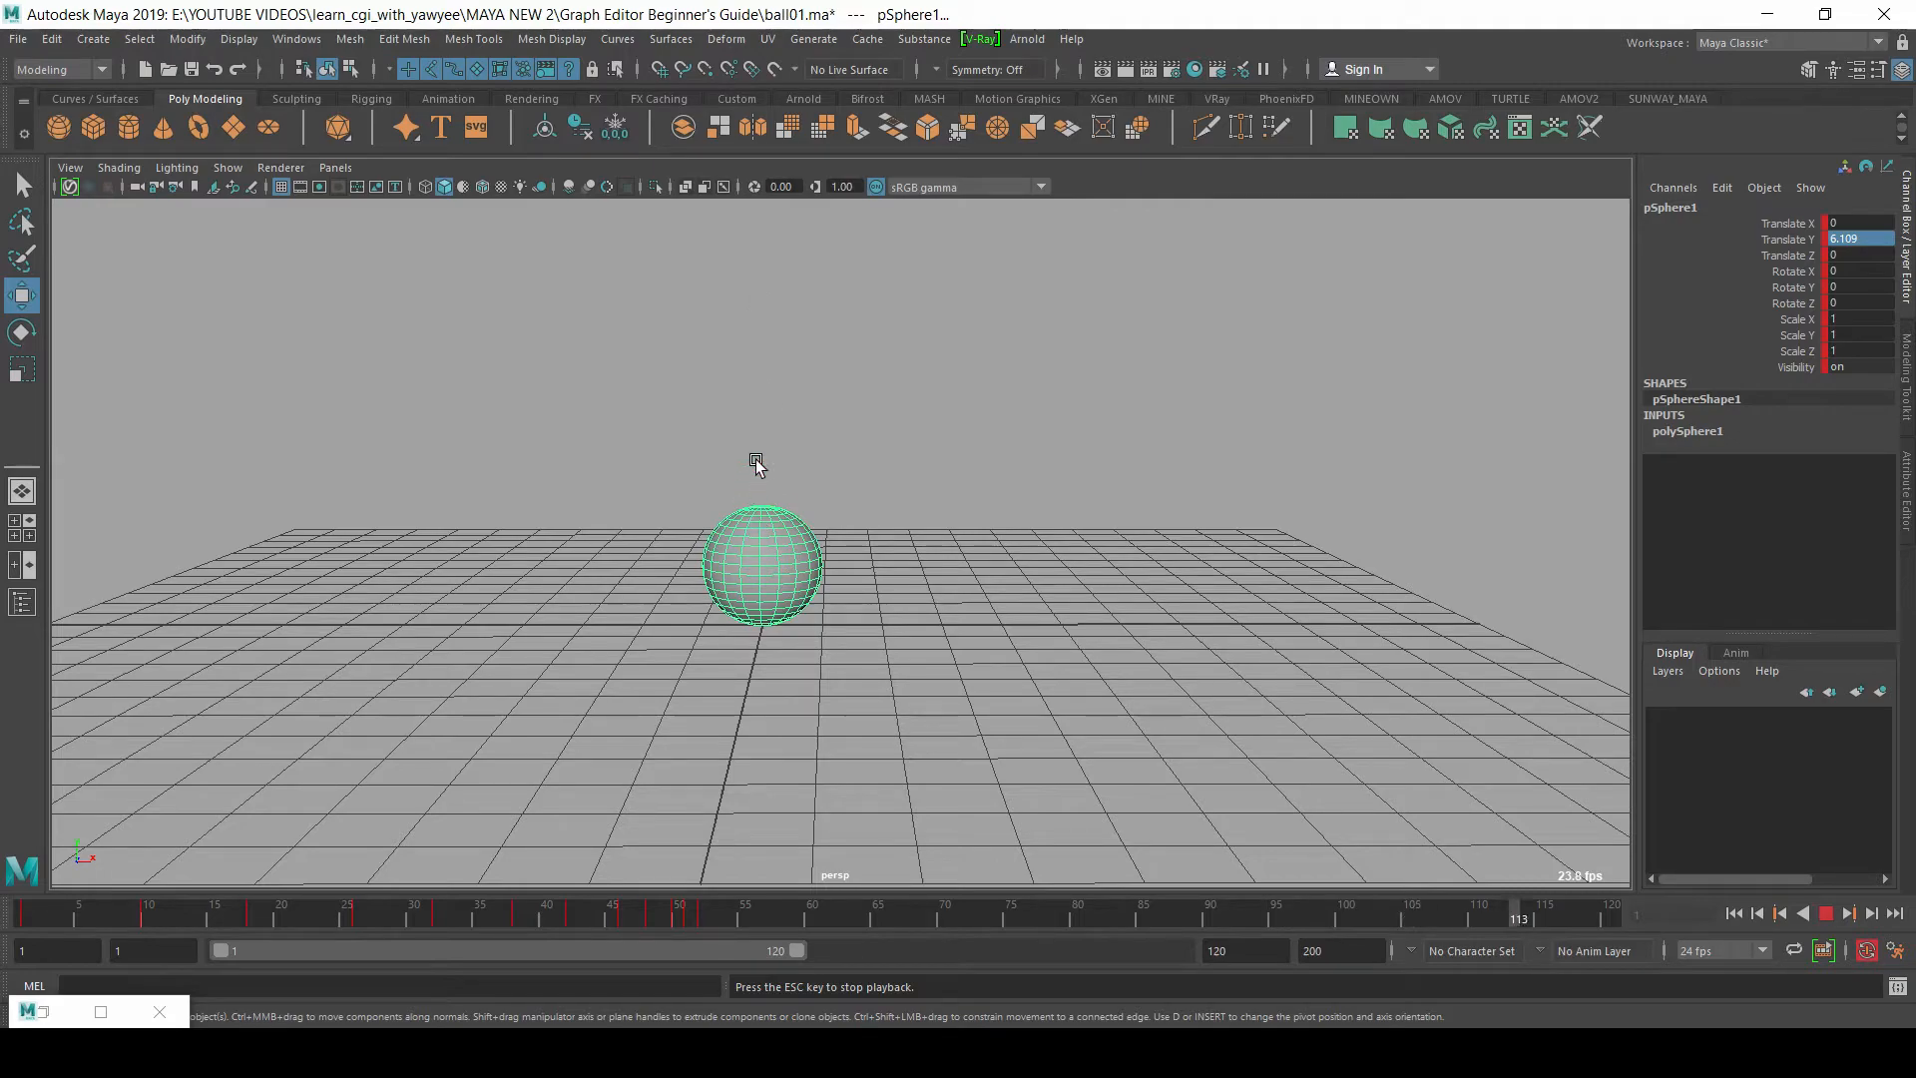
Step: Shorten the playback range so that it ends at frame 54, and stop the playback
drag(796, 950, 475, 942)
alt+drag(776, 589, 858, 562)
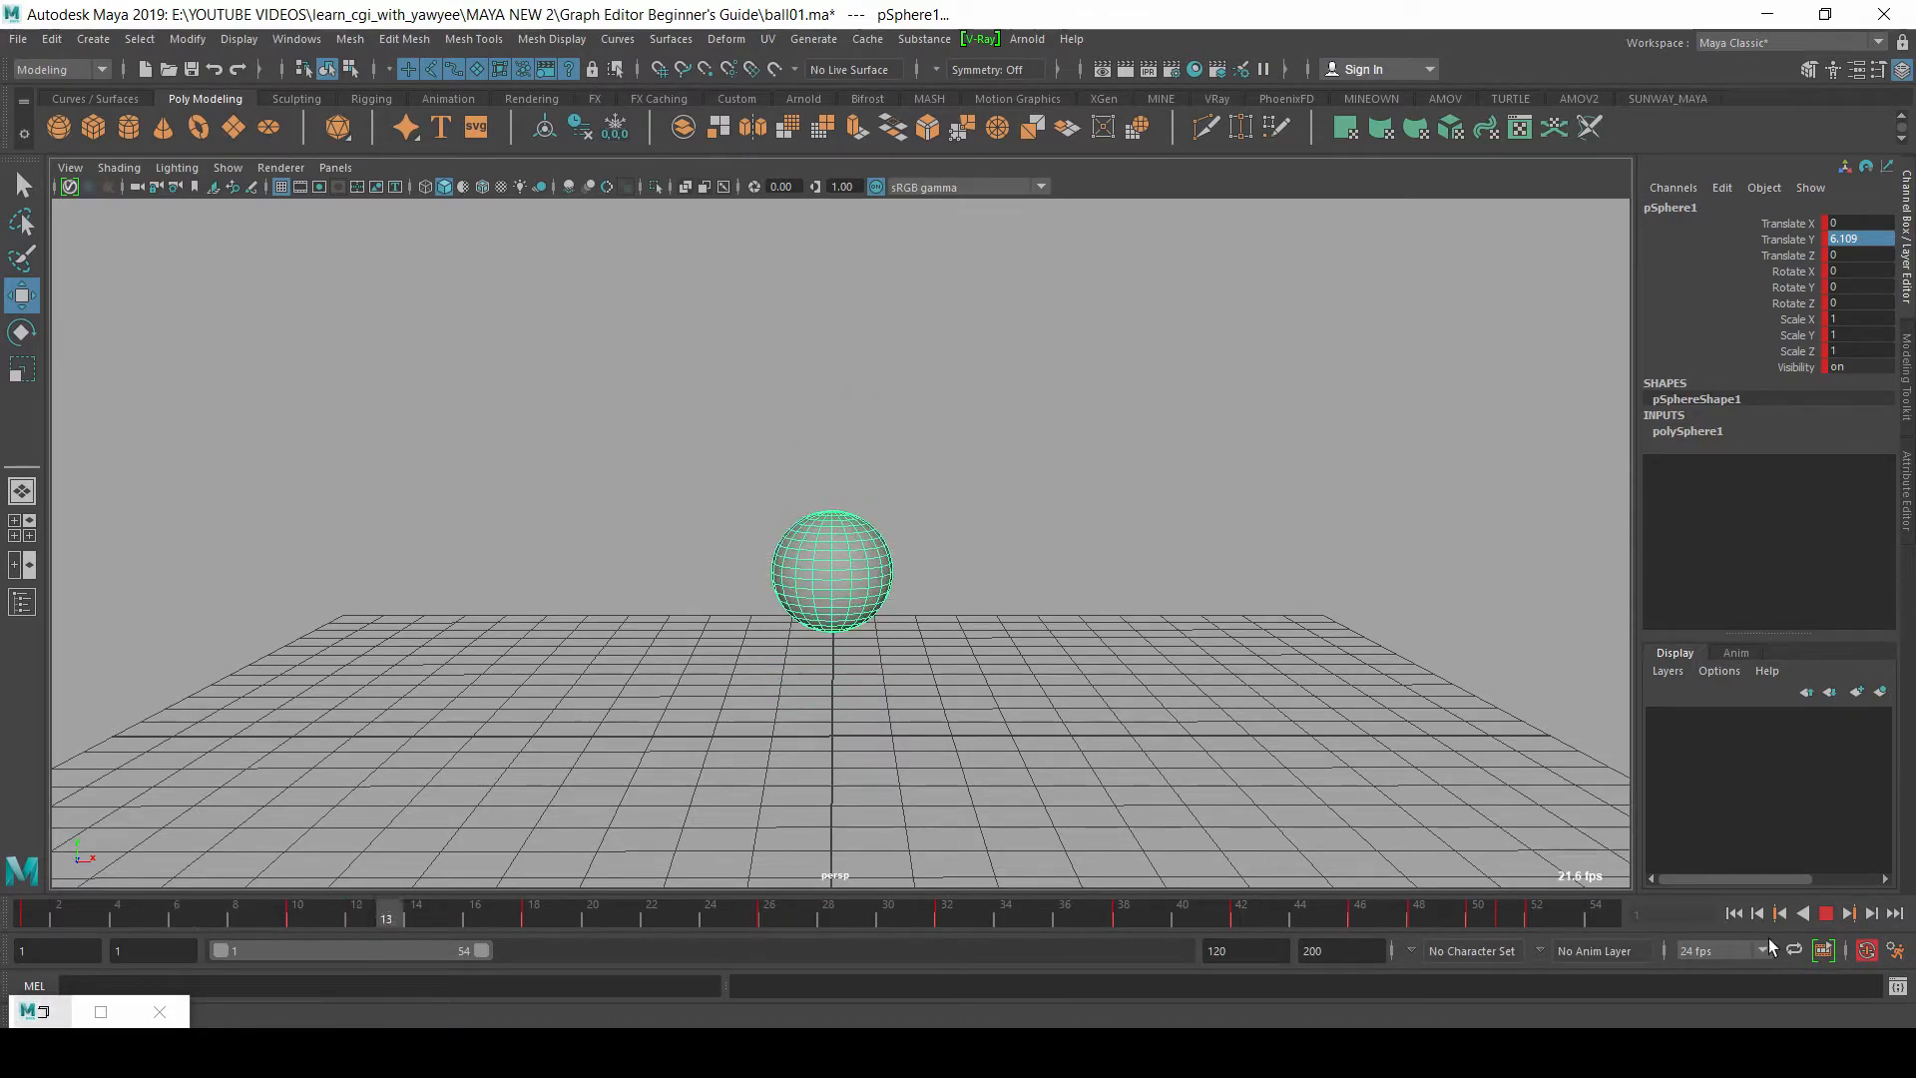
click(1826, 915)
Step: Restore the Graph Editor over the viewport and deselect all keys on the Translate Y curve
click(70, 1006)
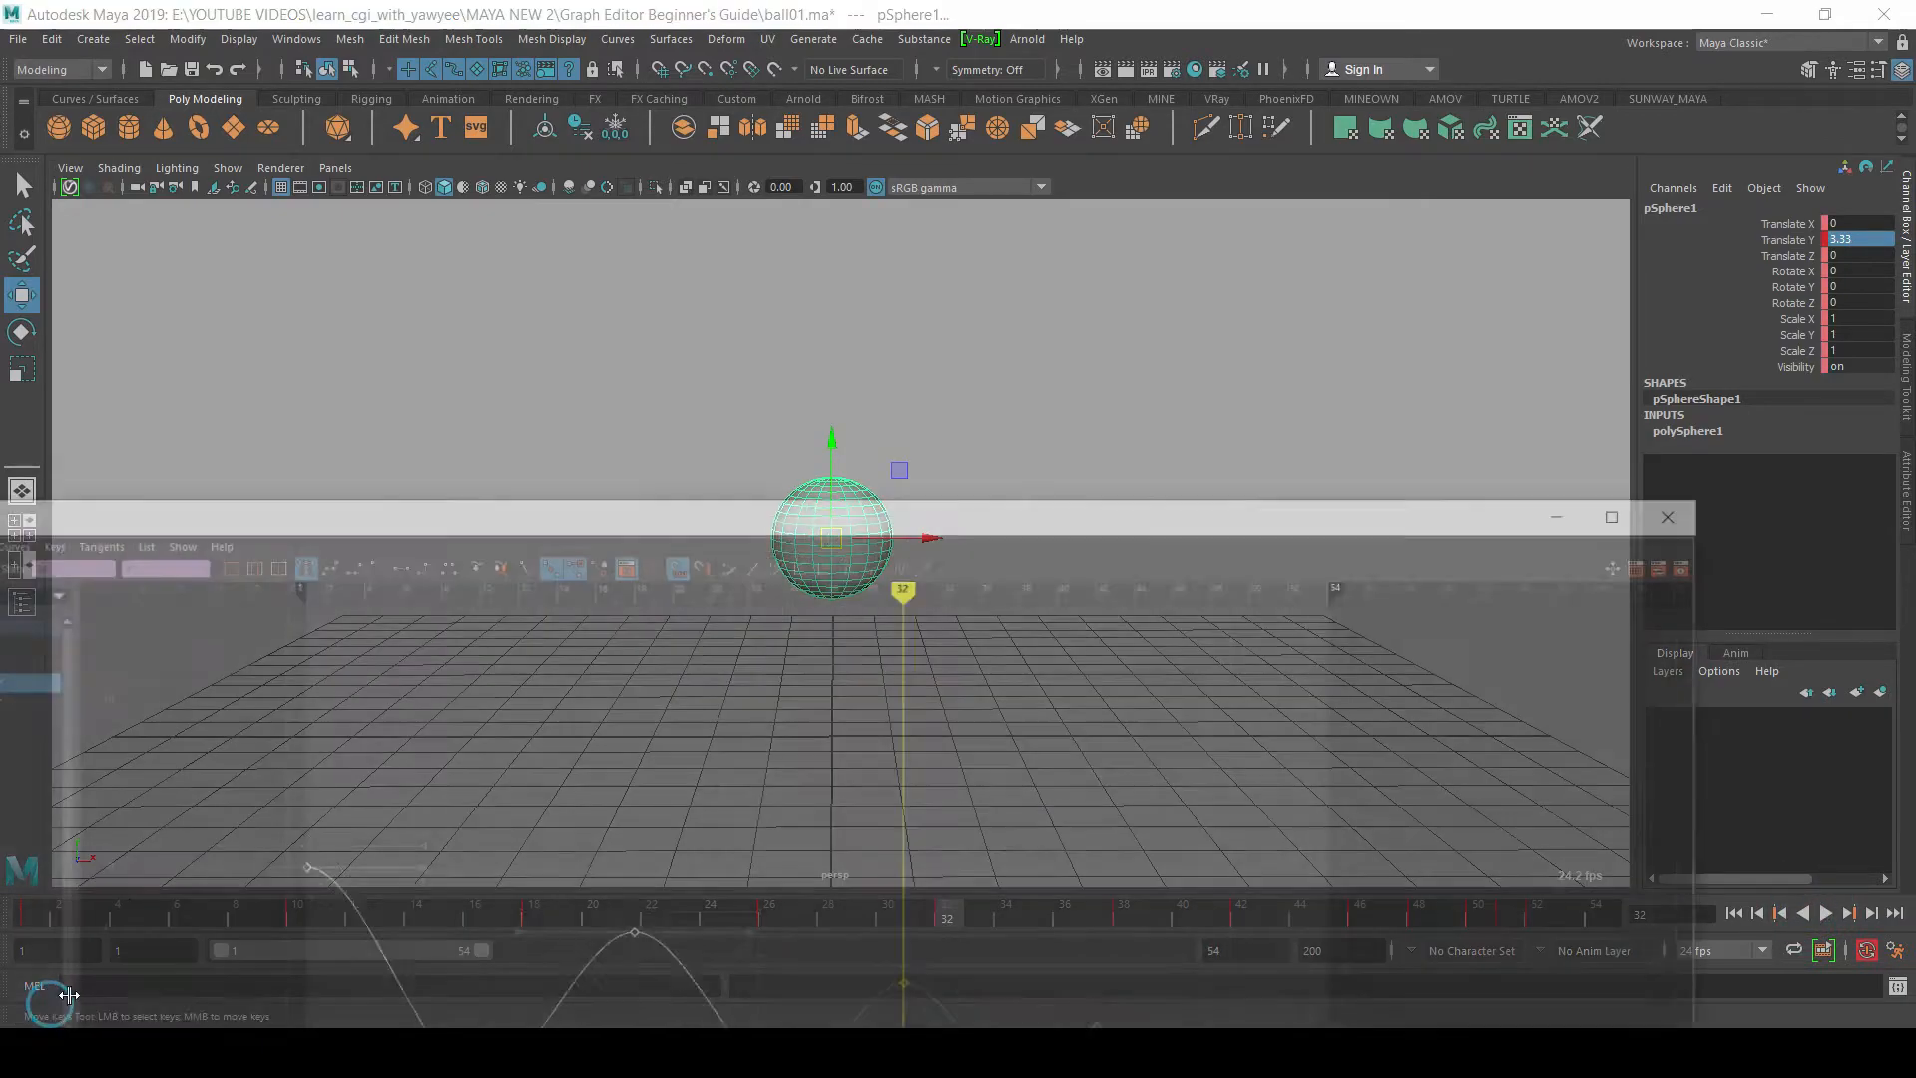
drag(728, 458, 862, 46)
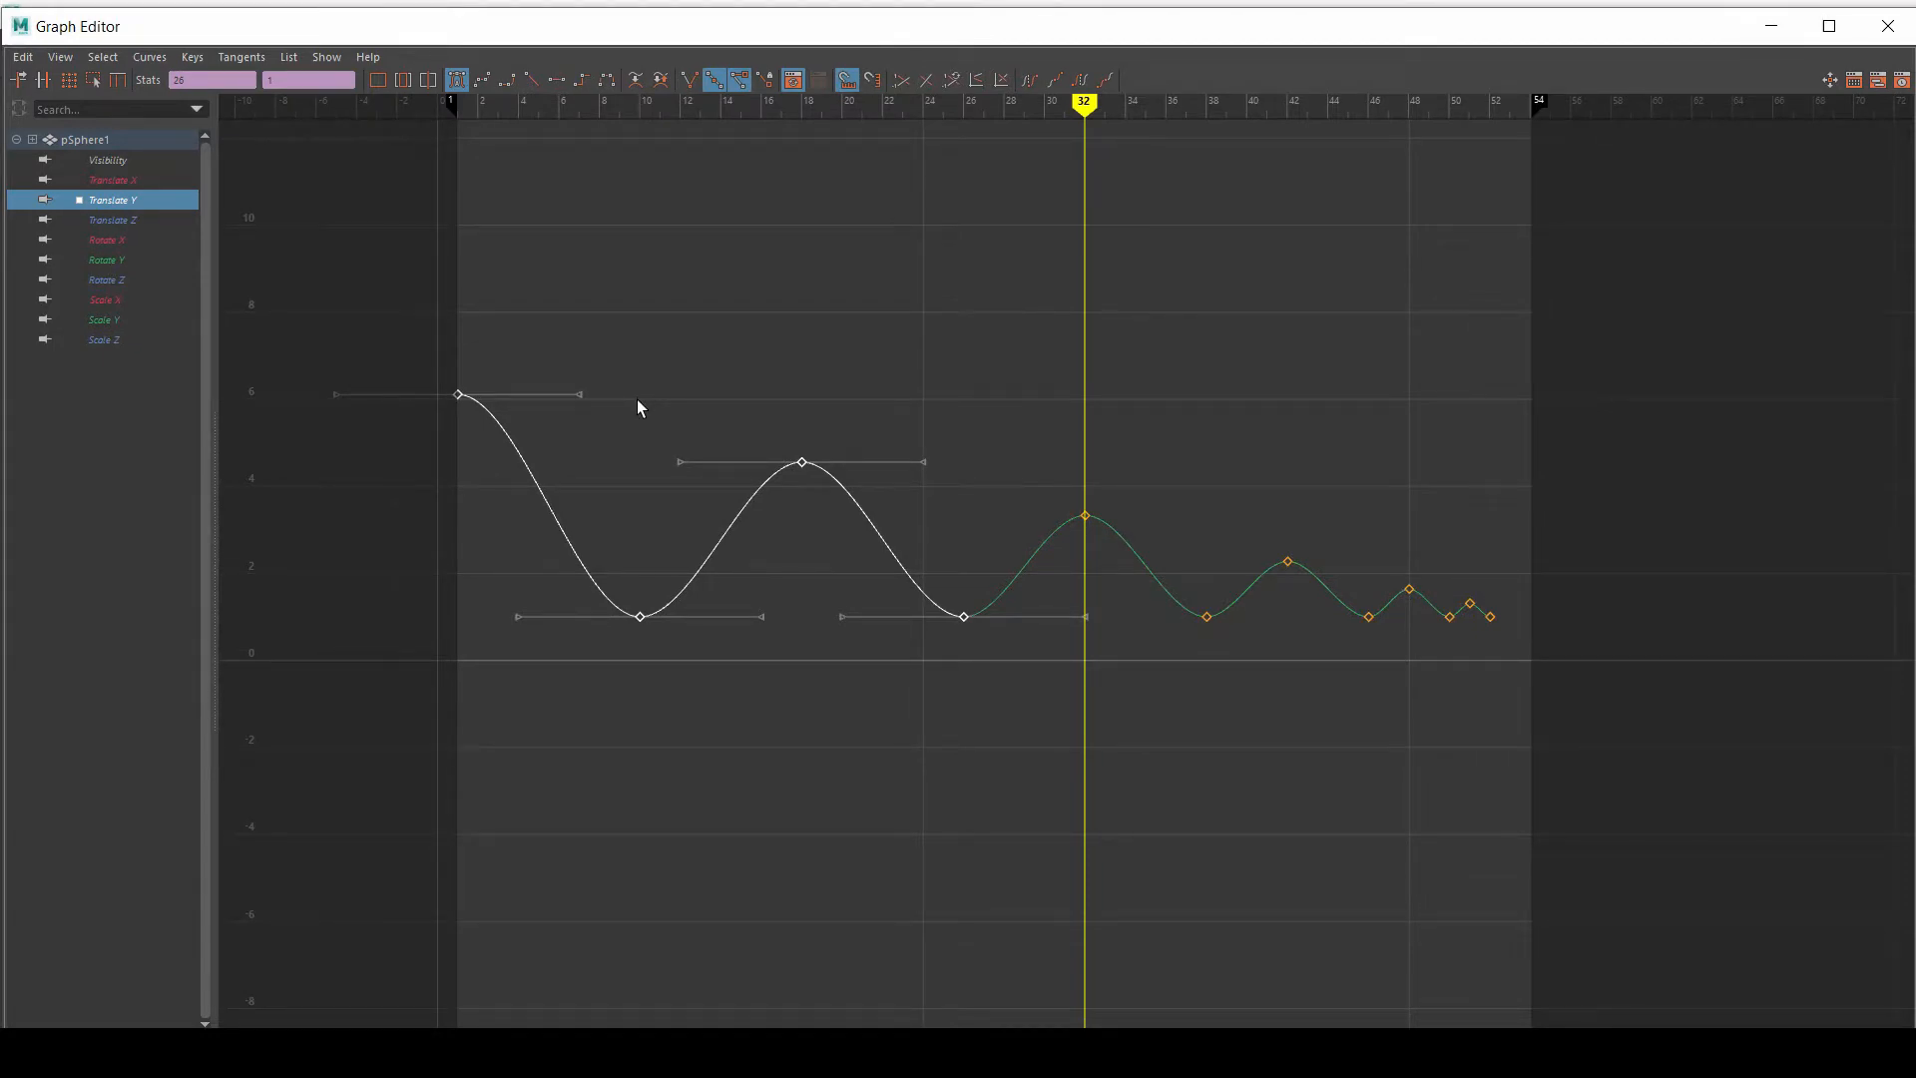
click(402, 353)
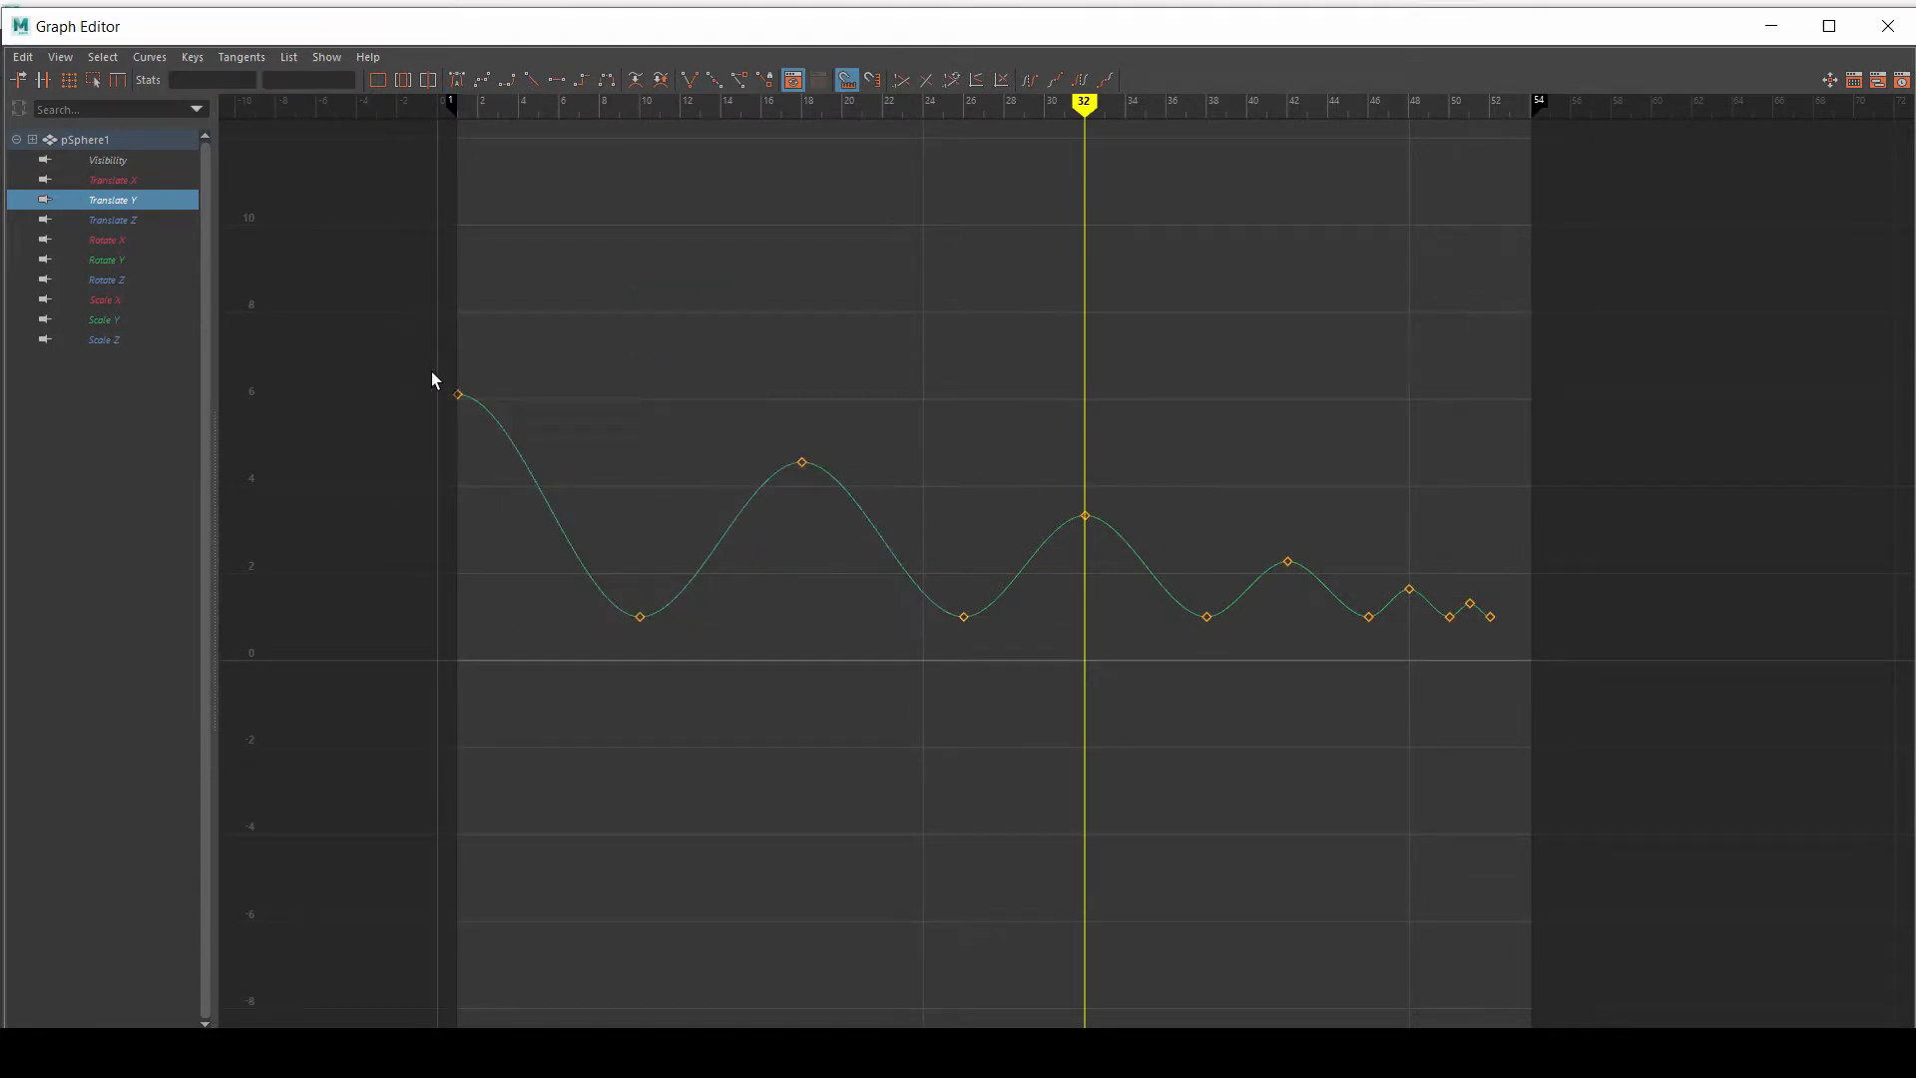
Step: Select the Translate Y keys at frames 1 and 10 and frame that part of the curve
drag(433, 371, 540, 463)
alt+middle_drag(650, 366, 765, 363)
alt+right_drag(555, 292, 571, 296)
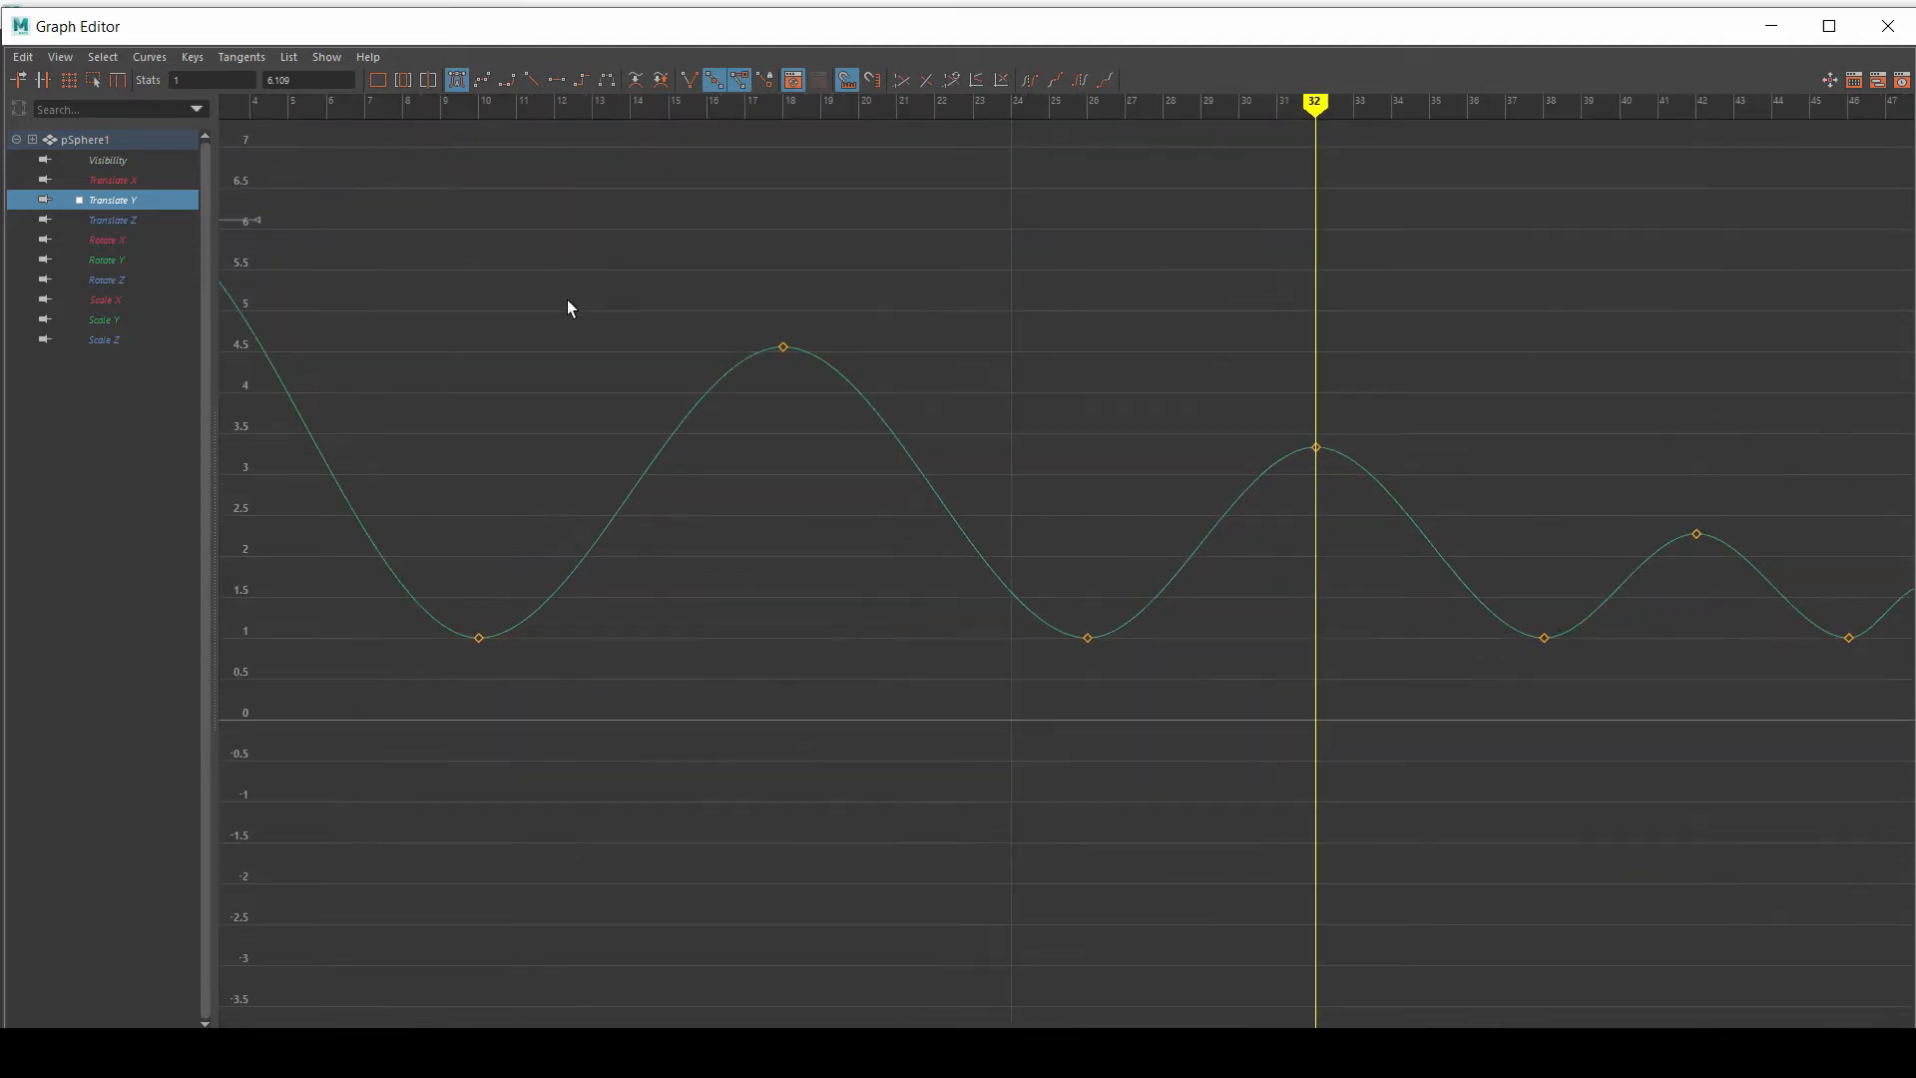
alt+middle_drag(571, 295, 1047, 428)
drag(517, 287, 1068, 814)
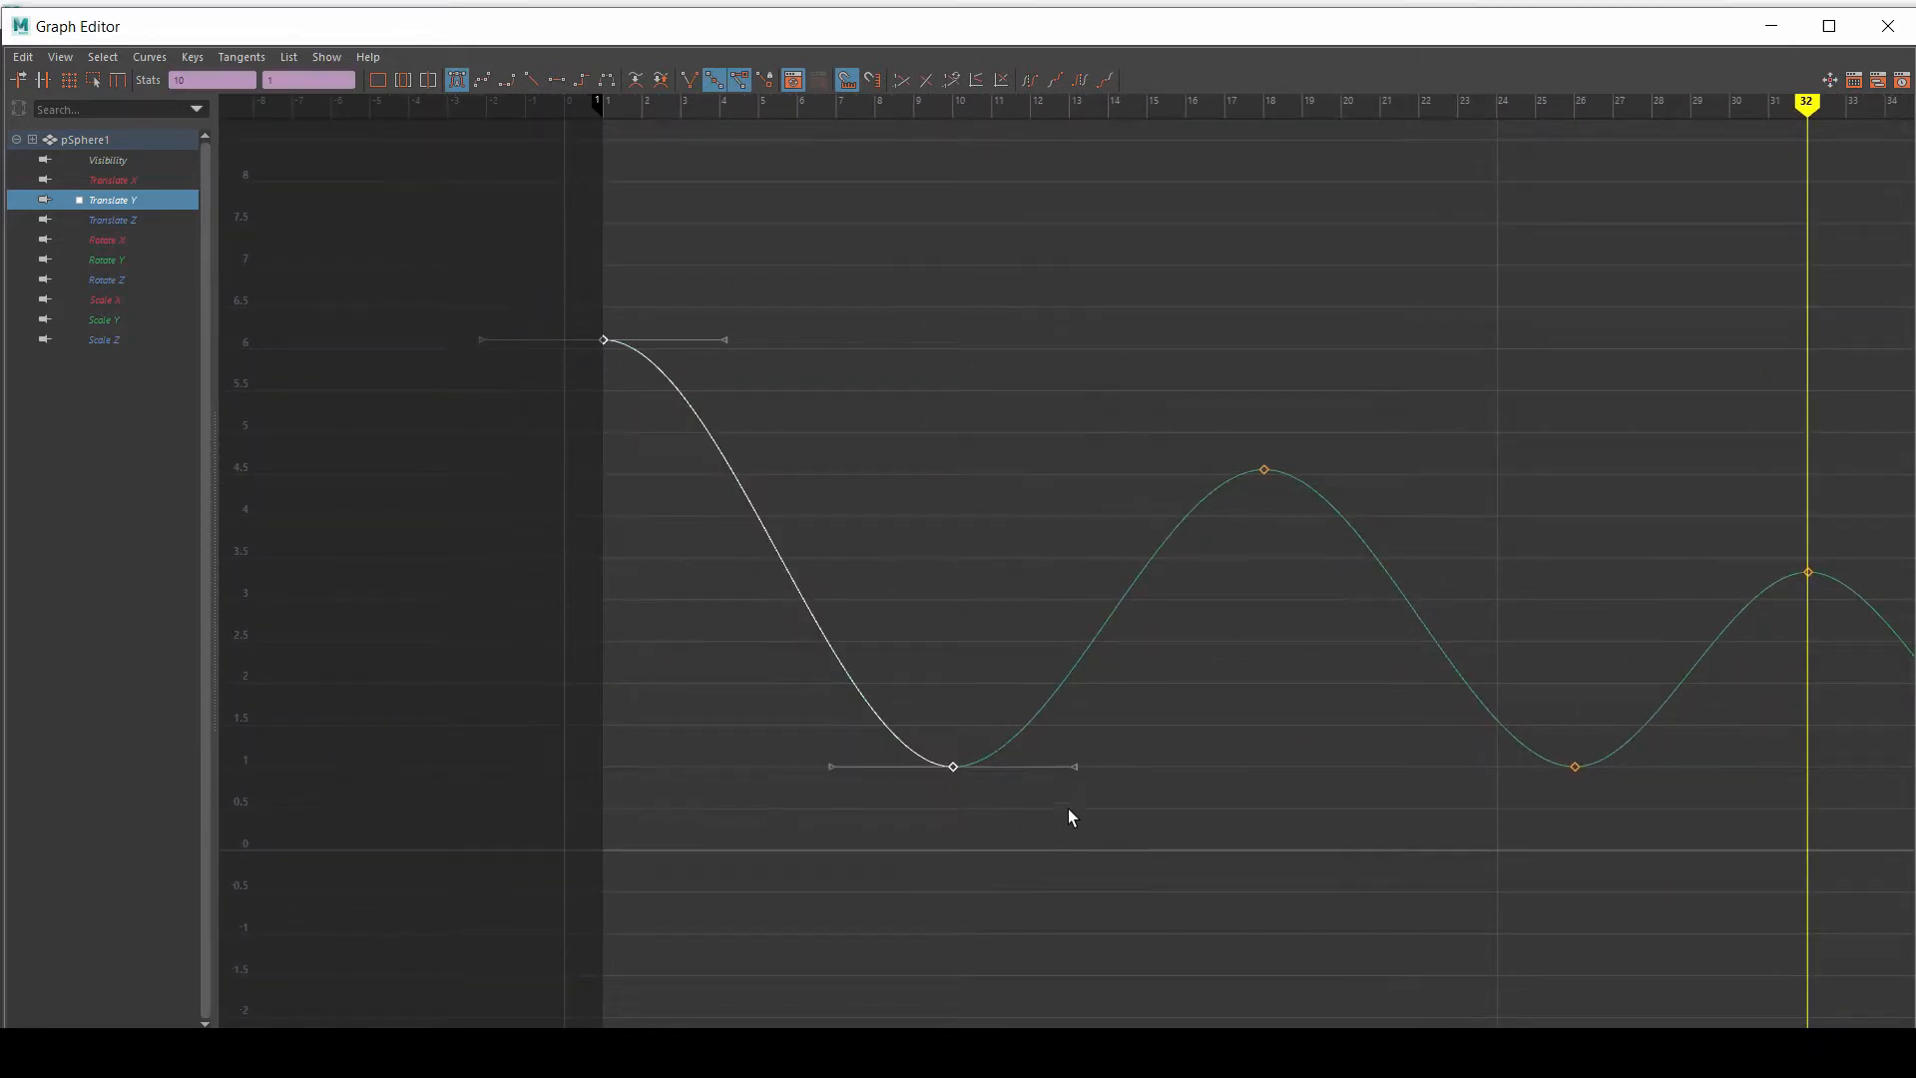
key(f)
alt+middle_drag(1022, 543, 1181, 496)
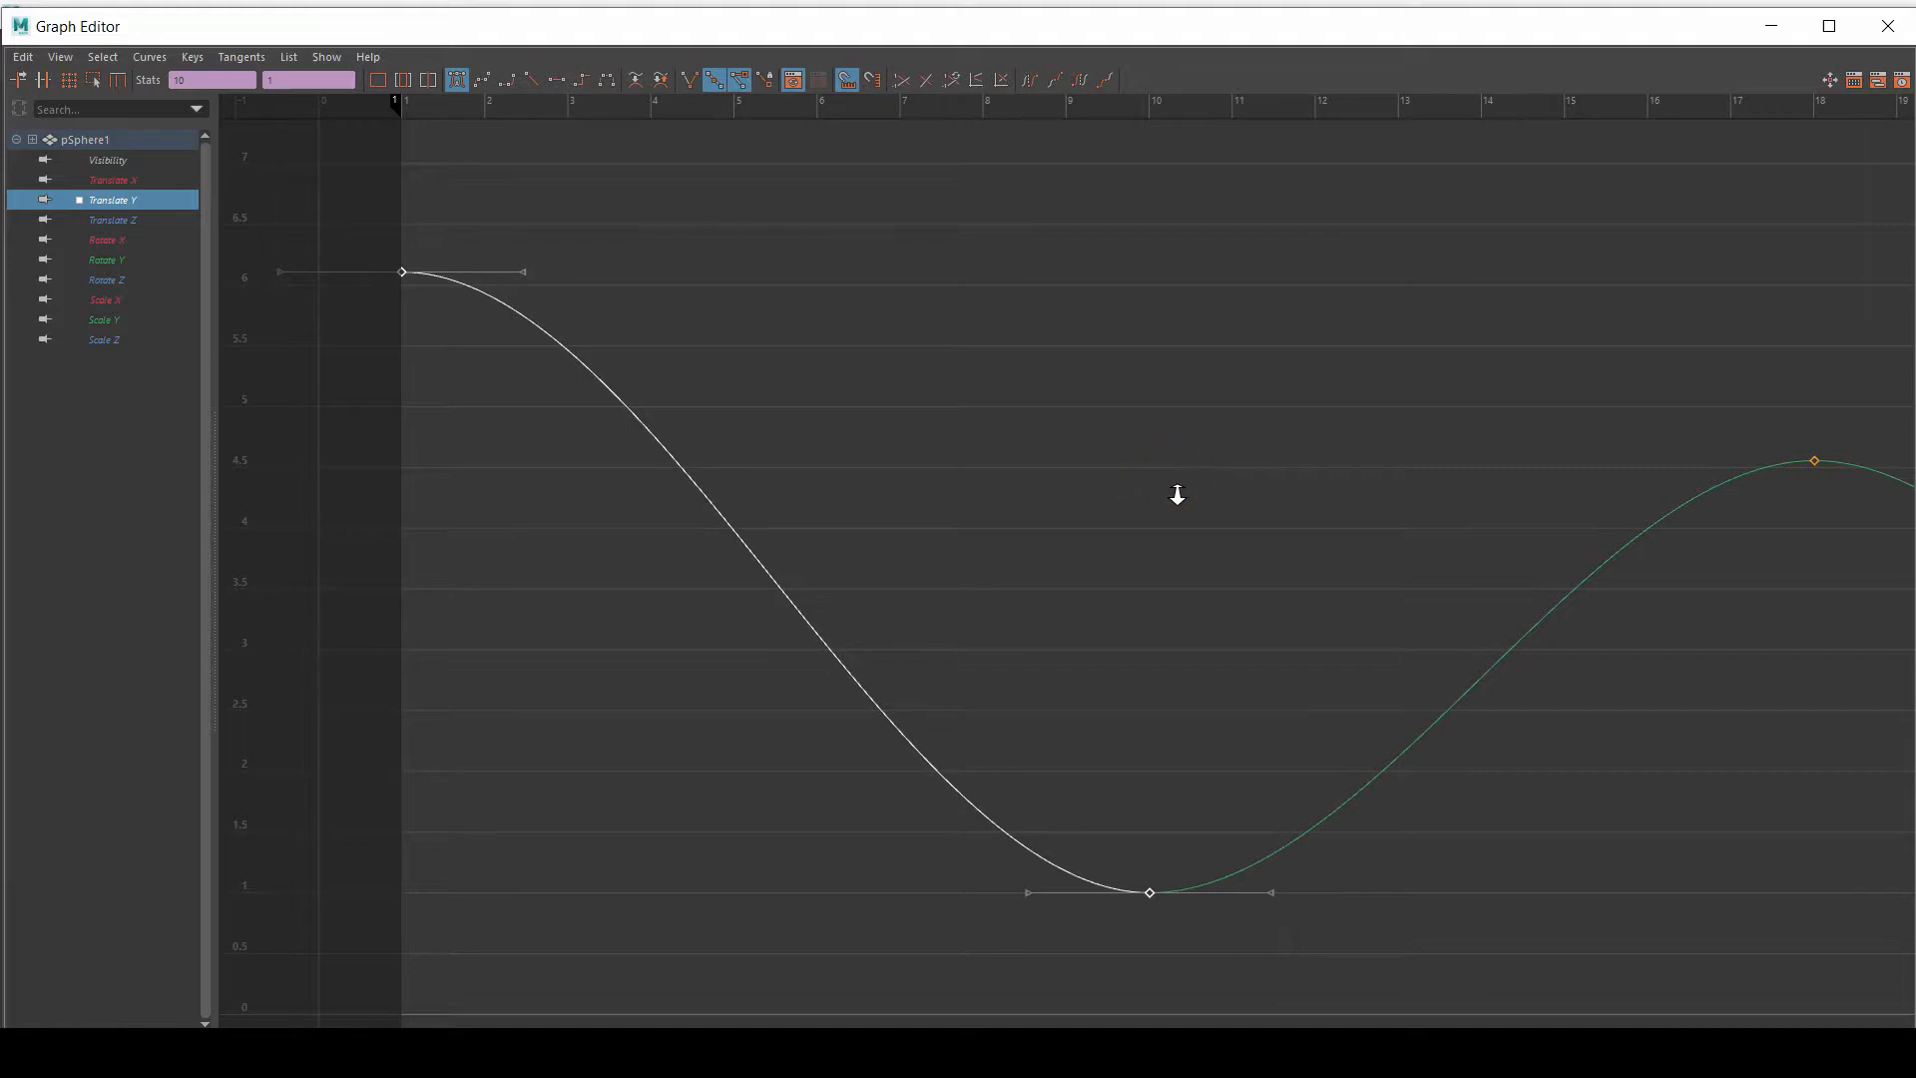
alt+middle_drag(988, 496, 1095, 520)
mouse_move(1001, 470)
alt+right_down()
mouse_move(977, 429)
mouse_move(994, 443)
alt+right_up()
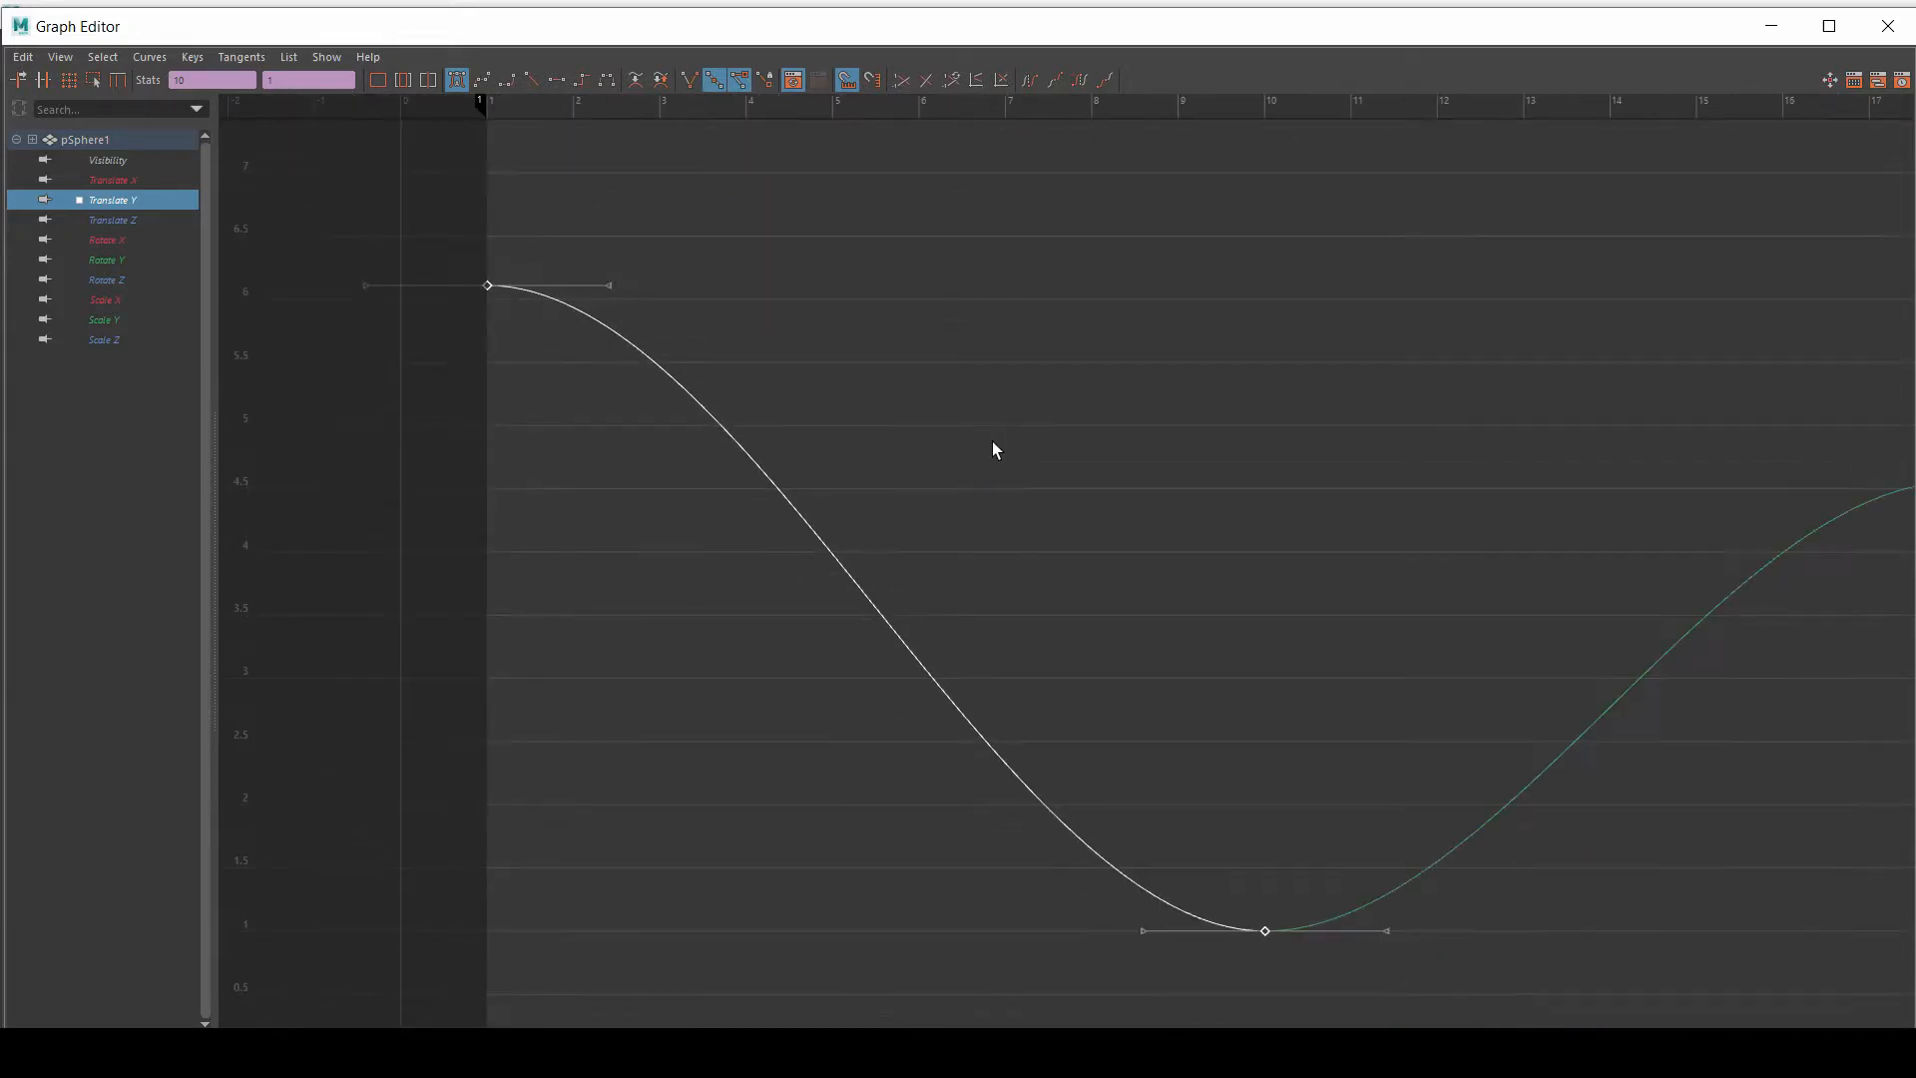
Step: Tilt the tangents of the Translate Y keys at frames 1 and 10 to straighten the curve between them
click(548, 249)
drag(452, 240, 577, 371)
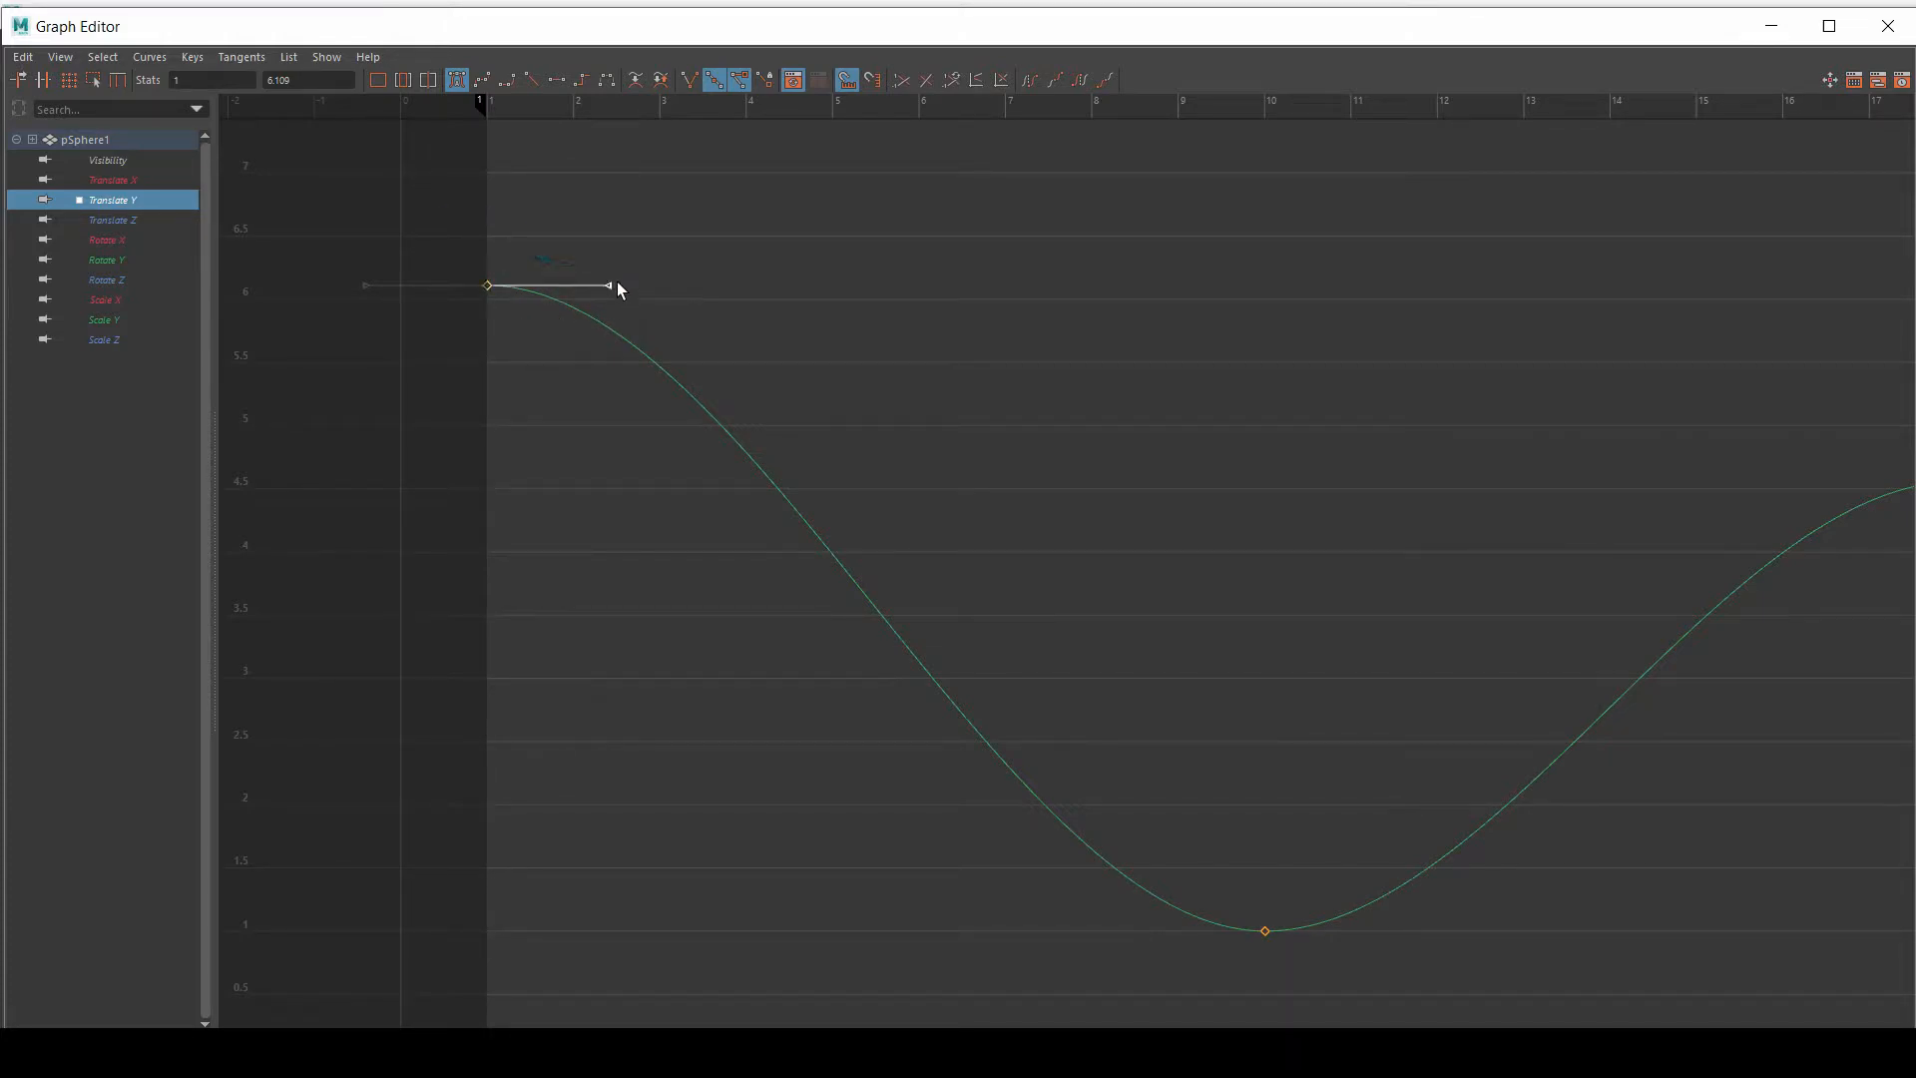
drag(616, 284, 562, 366)
drag(1188, 812, 1288, 971)
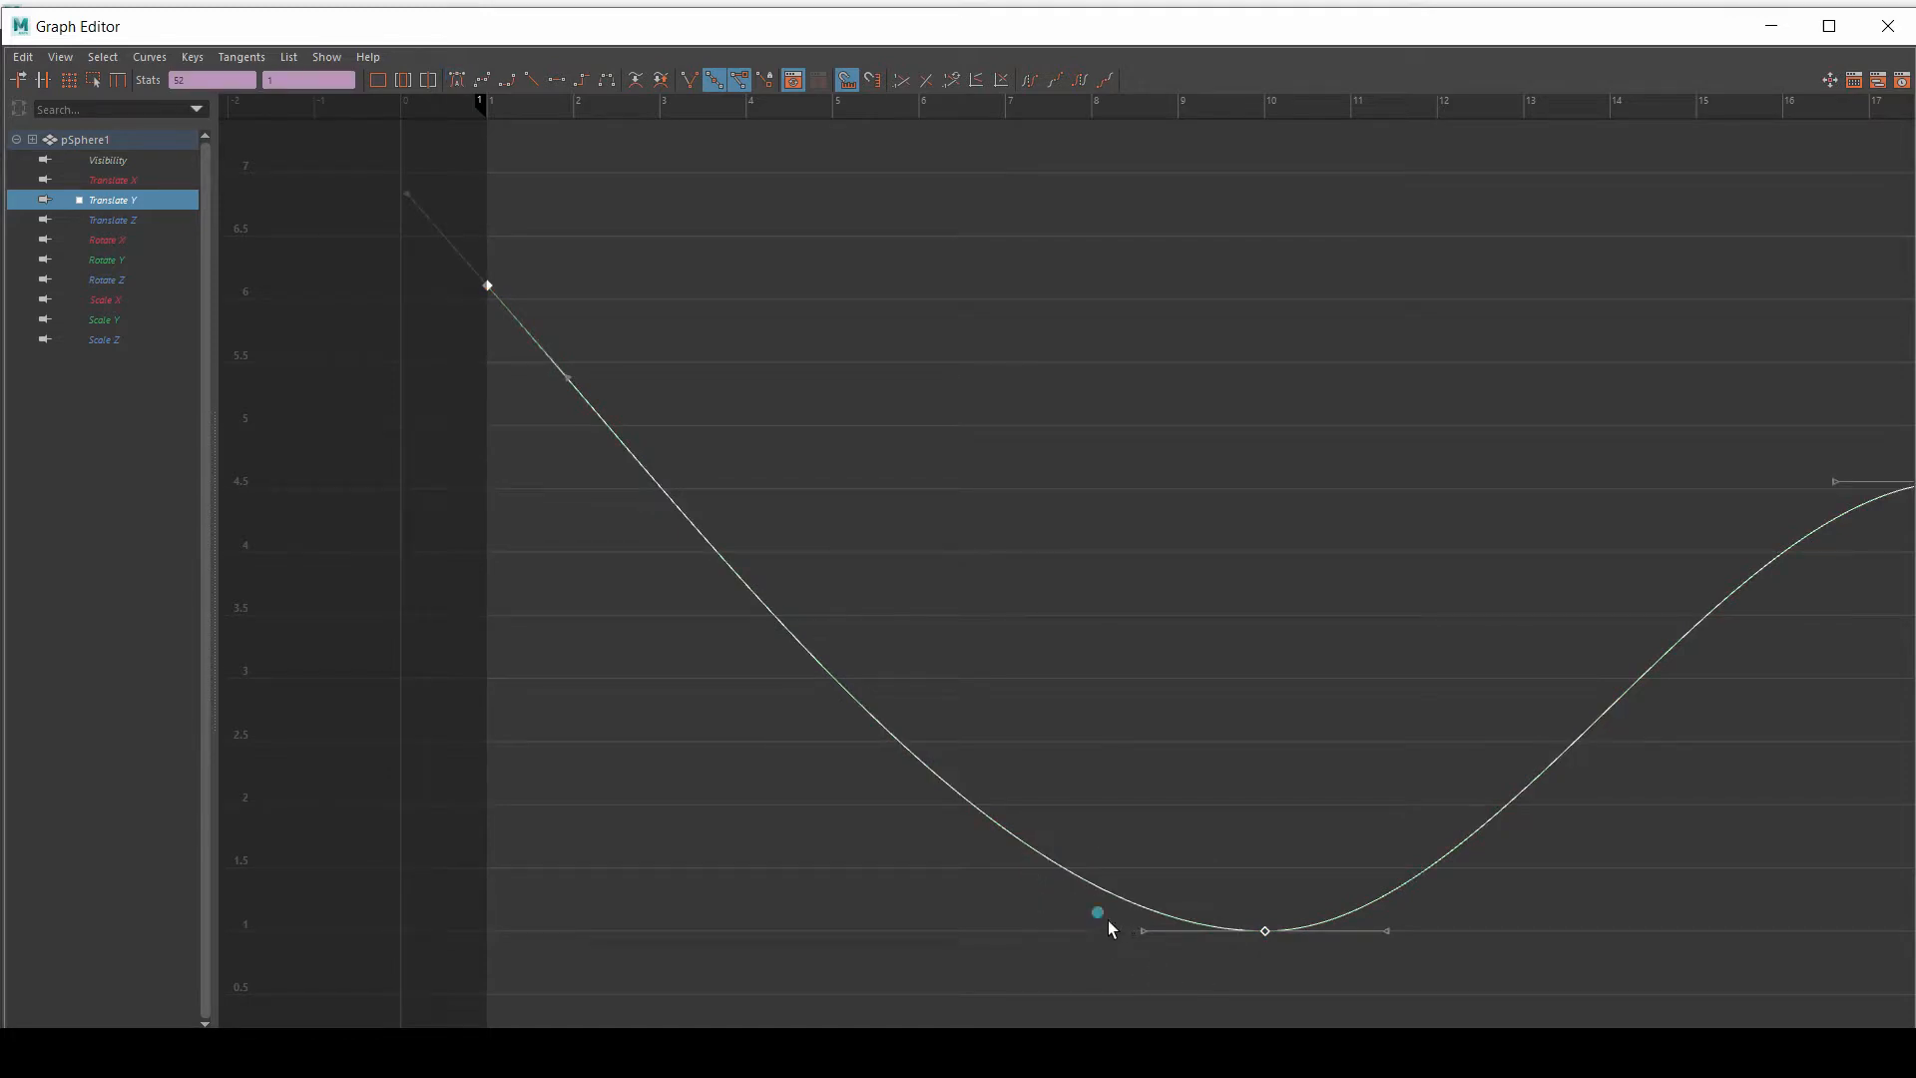
drag(1142, 943, 1180, 885)
Step: Select all Translate Y keys, give them linear tangents, and clear the selection
key(a)
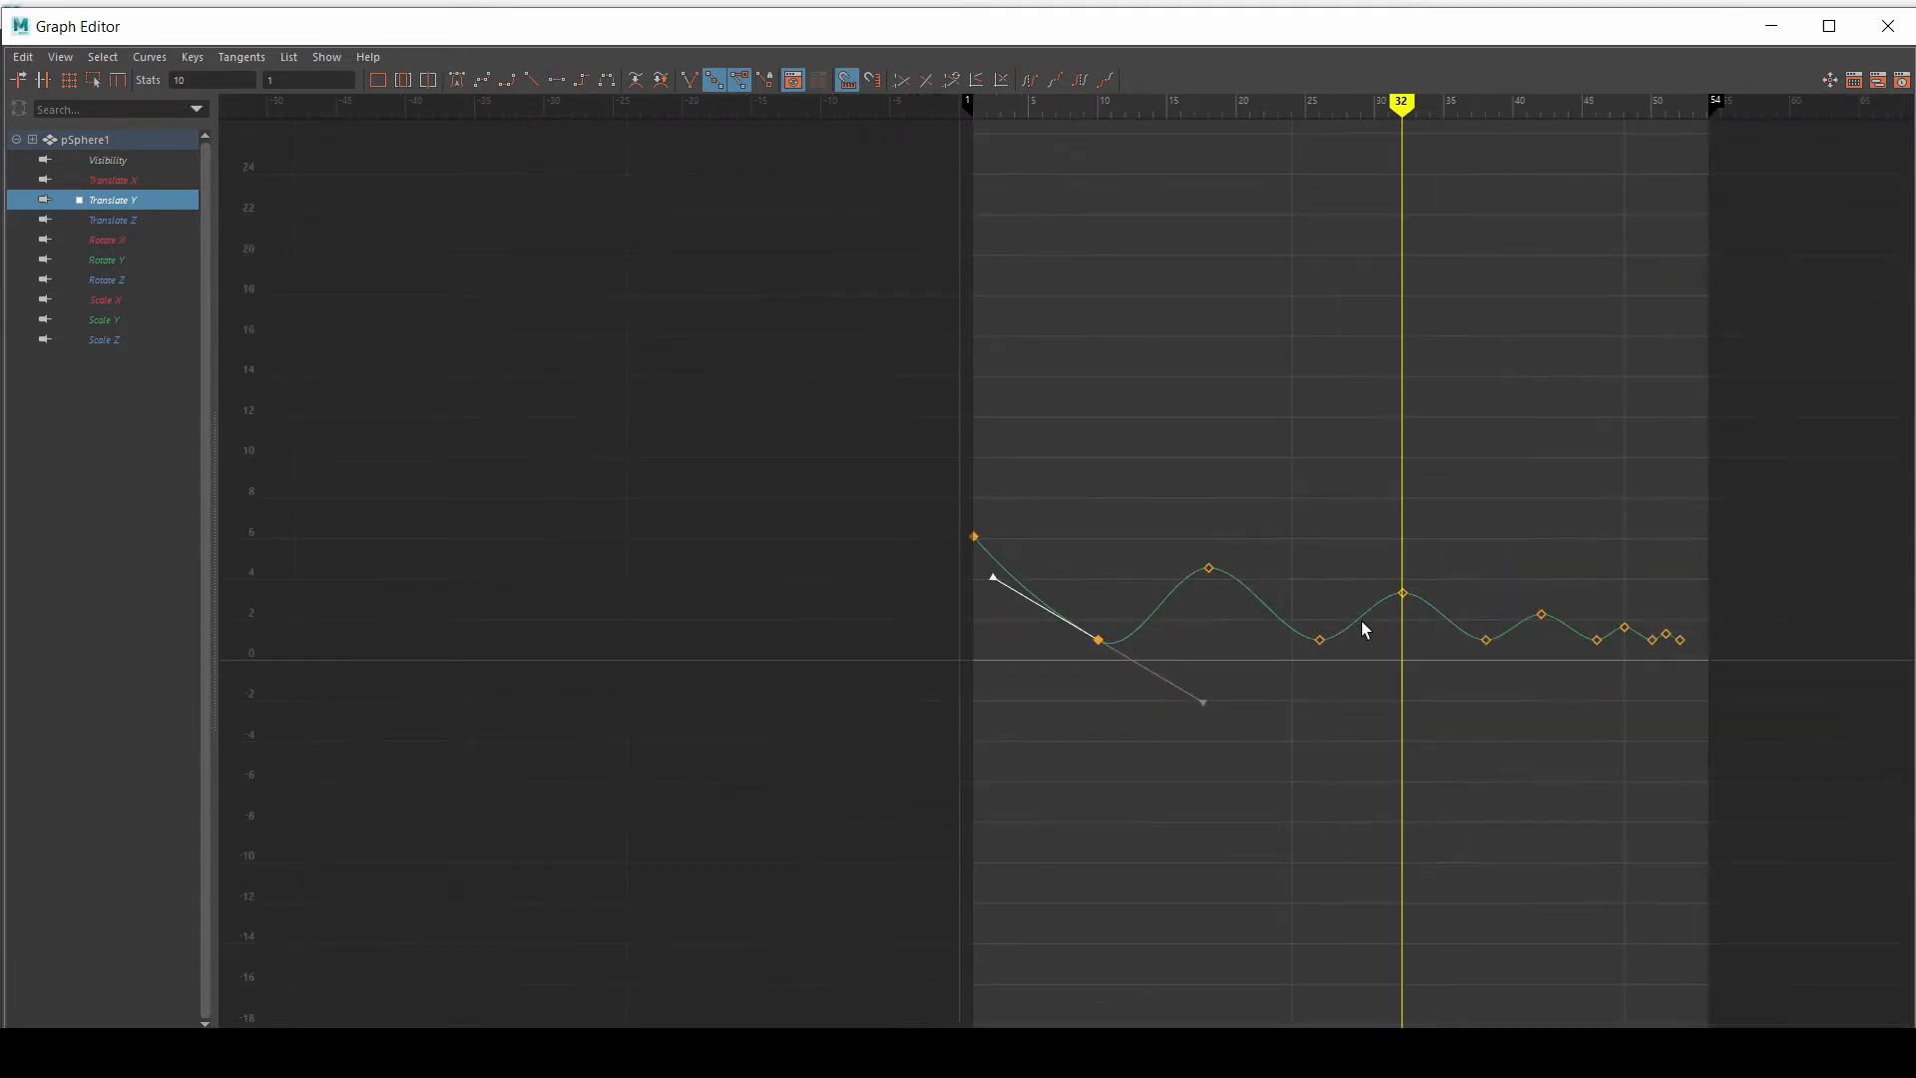
drag(713, 389, 1783, 804)
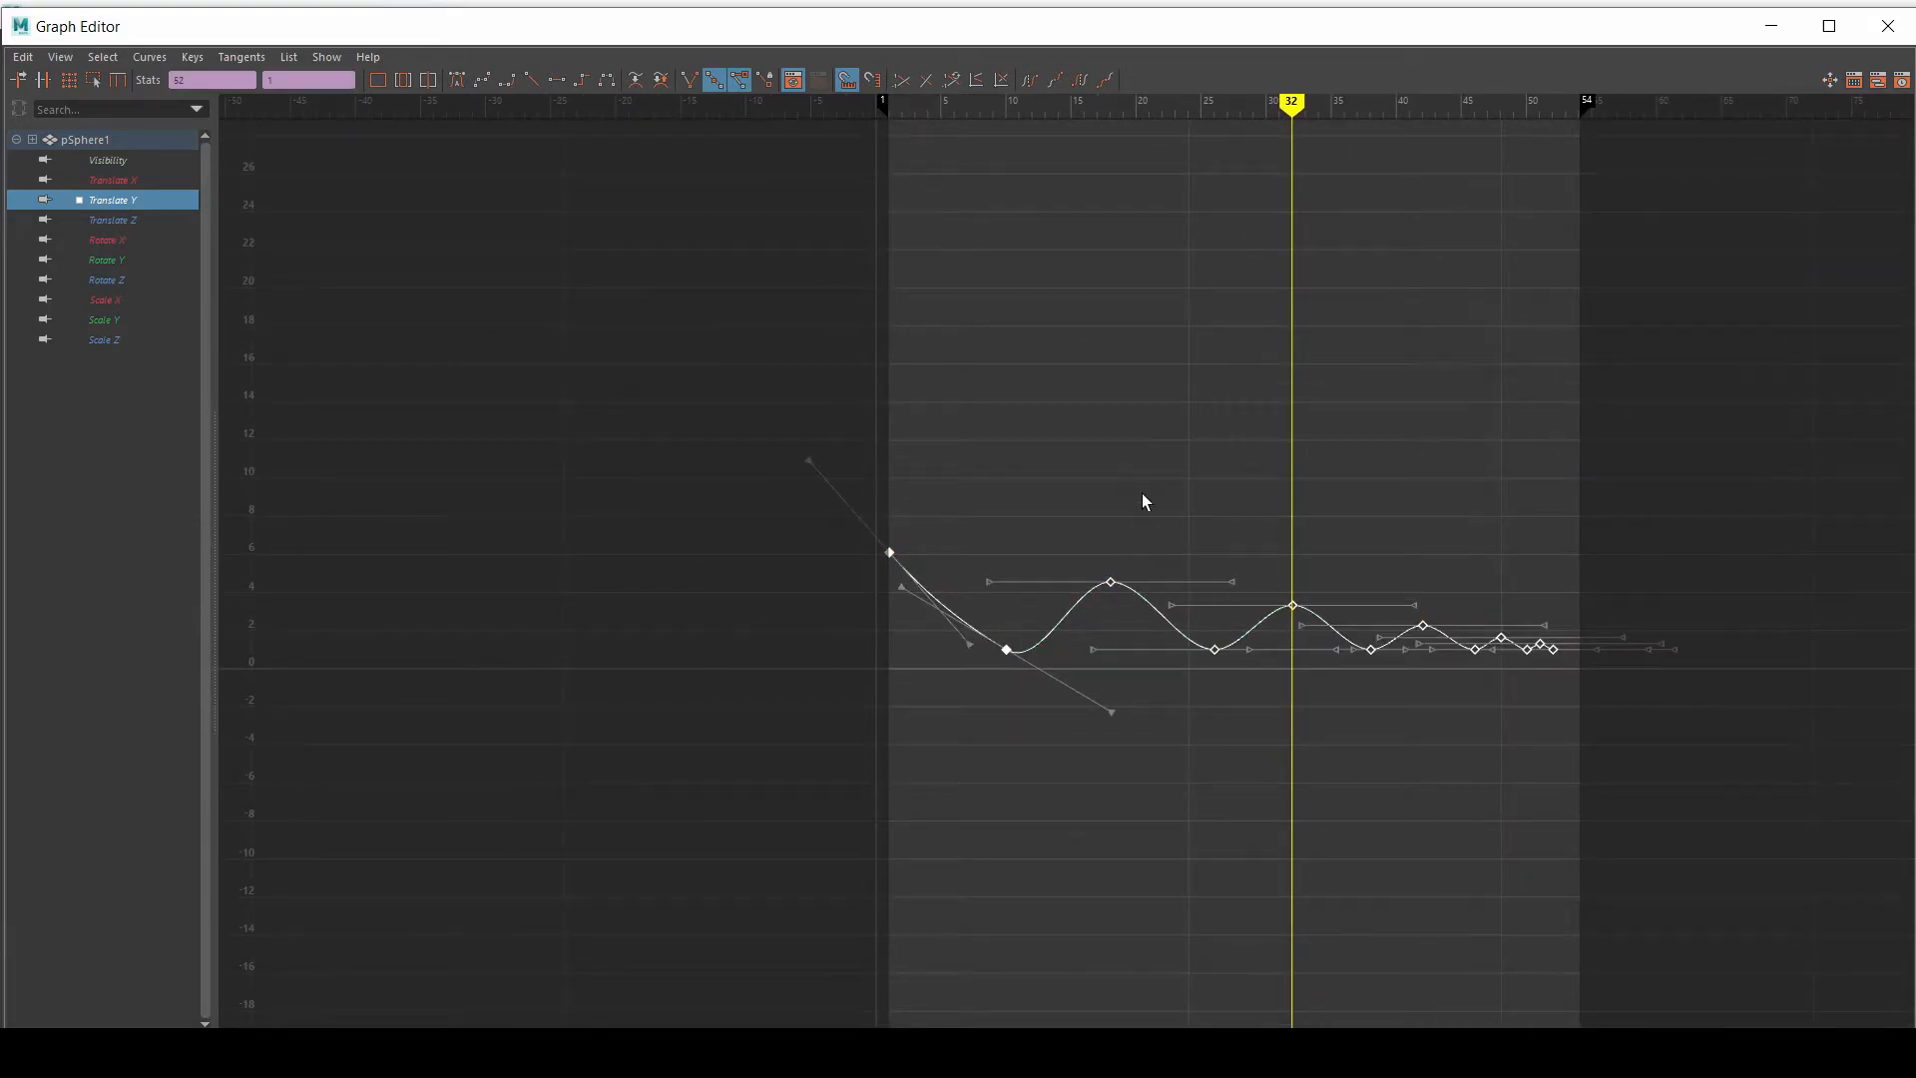
scroll(1142, 499, up, 5)
alt+middle_drag(1207, 411, 928, 386)
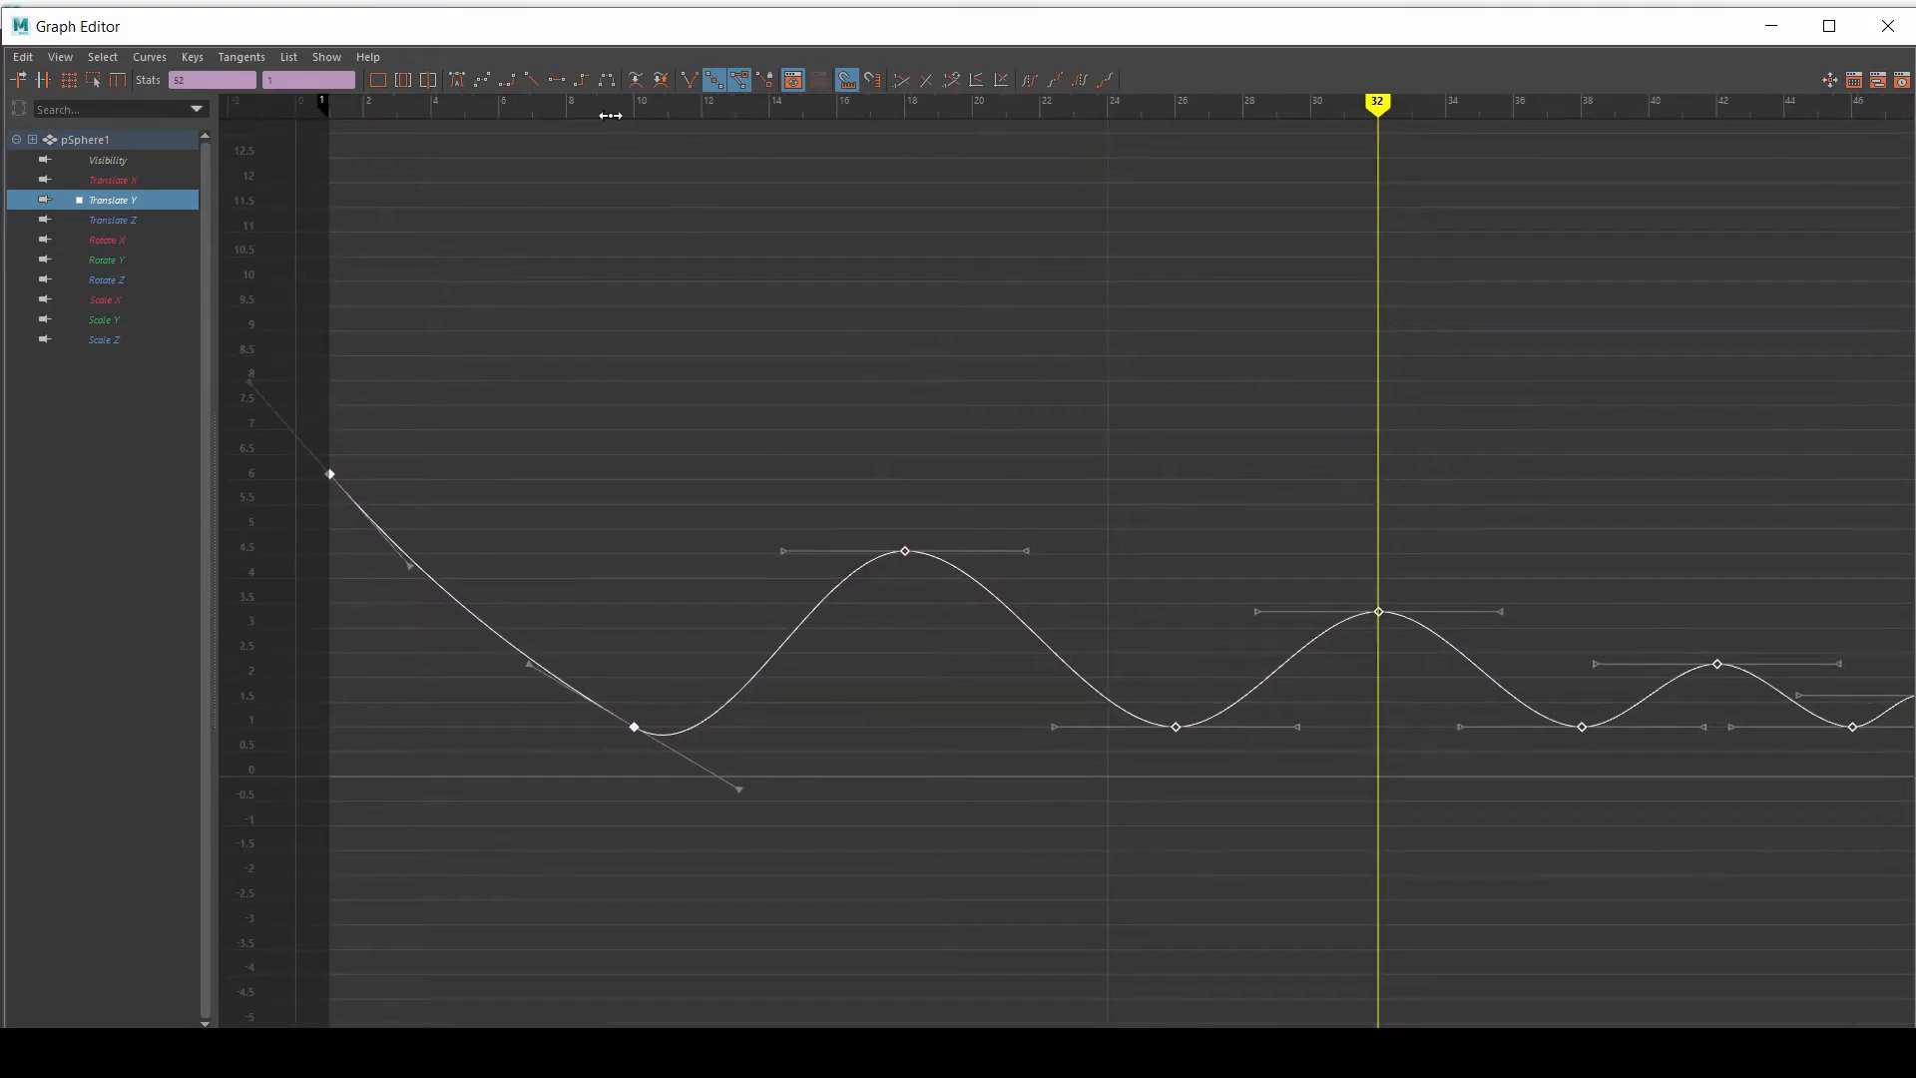
click(531, 77)
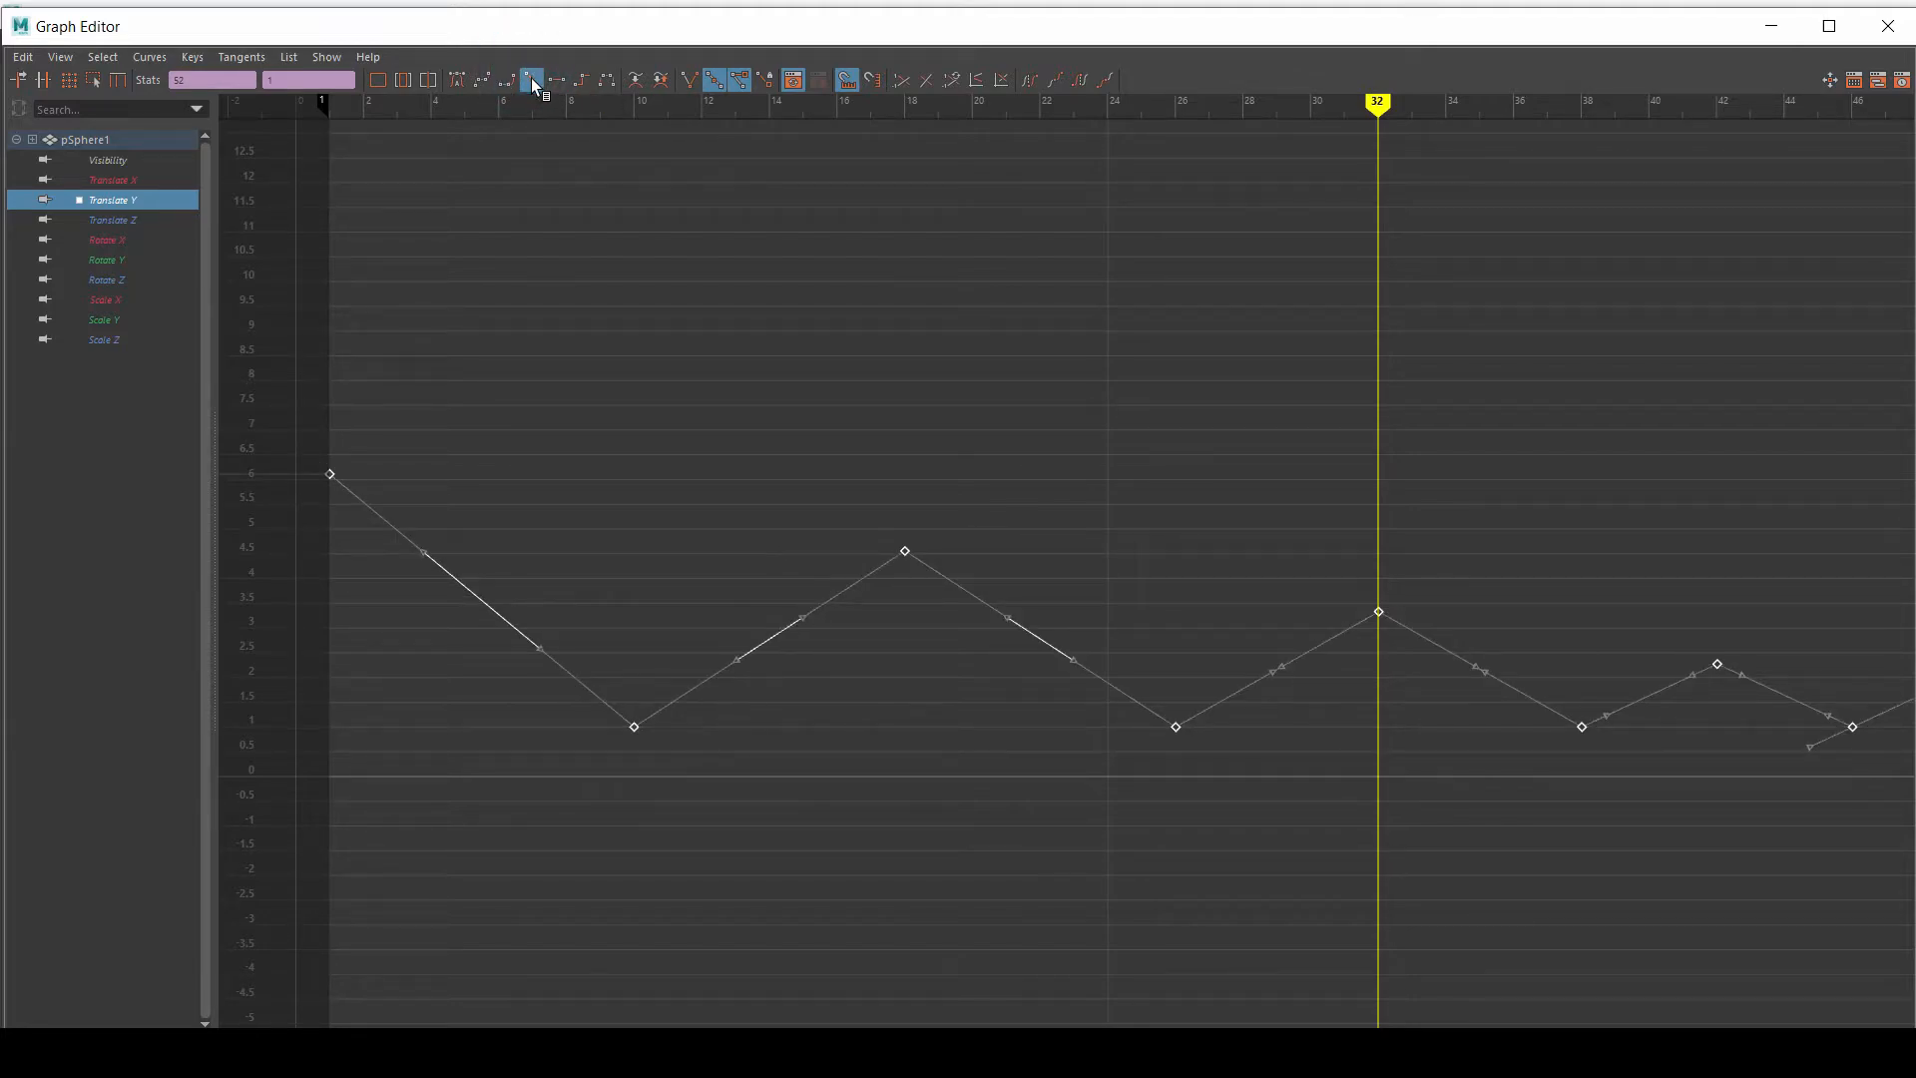
click(736, 405)
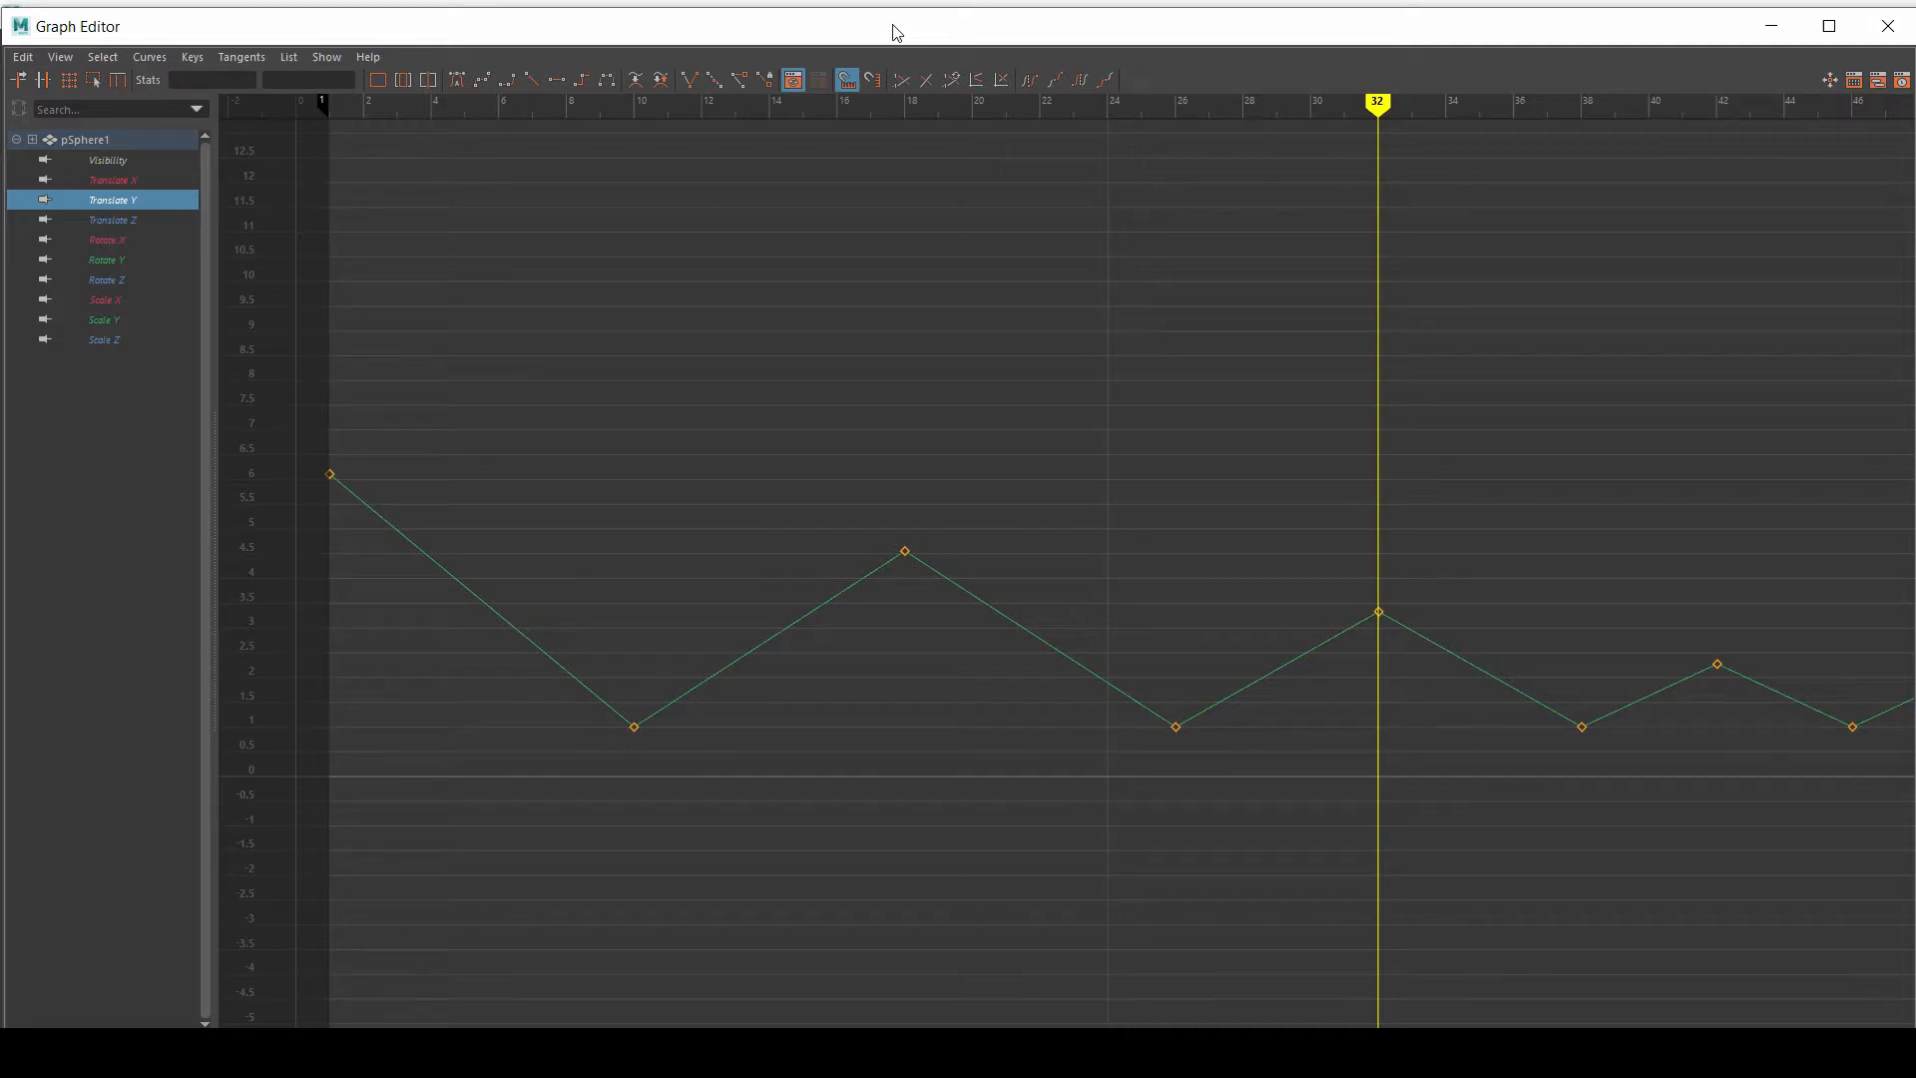
Step: Minimize the Graph Editor and play the ball's linear motion from frame 1, stopping after several loops
alt+middle_drag(856, 428, 1270, 428)
alt+right_drag(449, 385, 732, 370)
alt+middle_drag(733, 370, 875, 336)
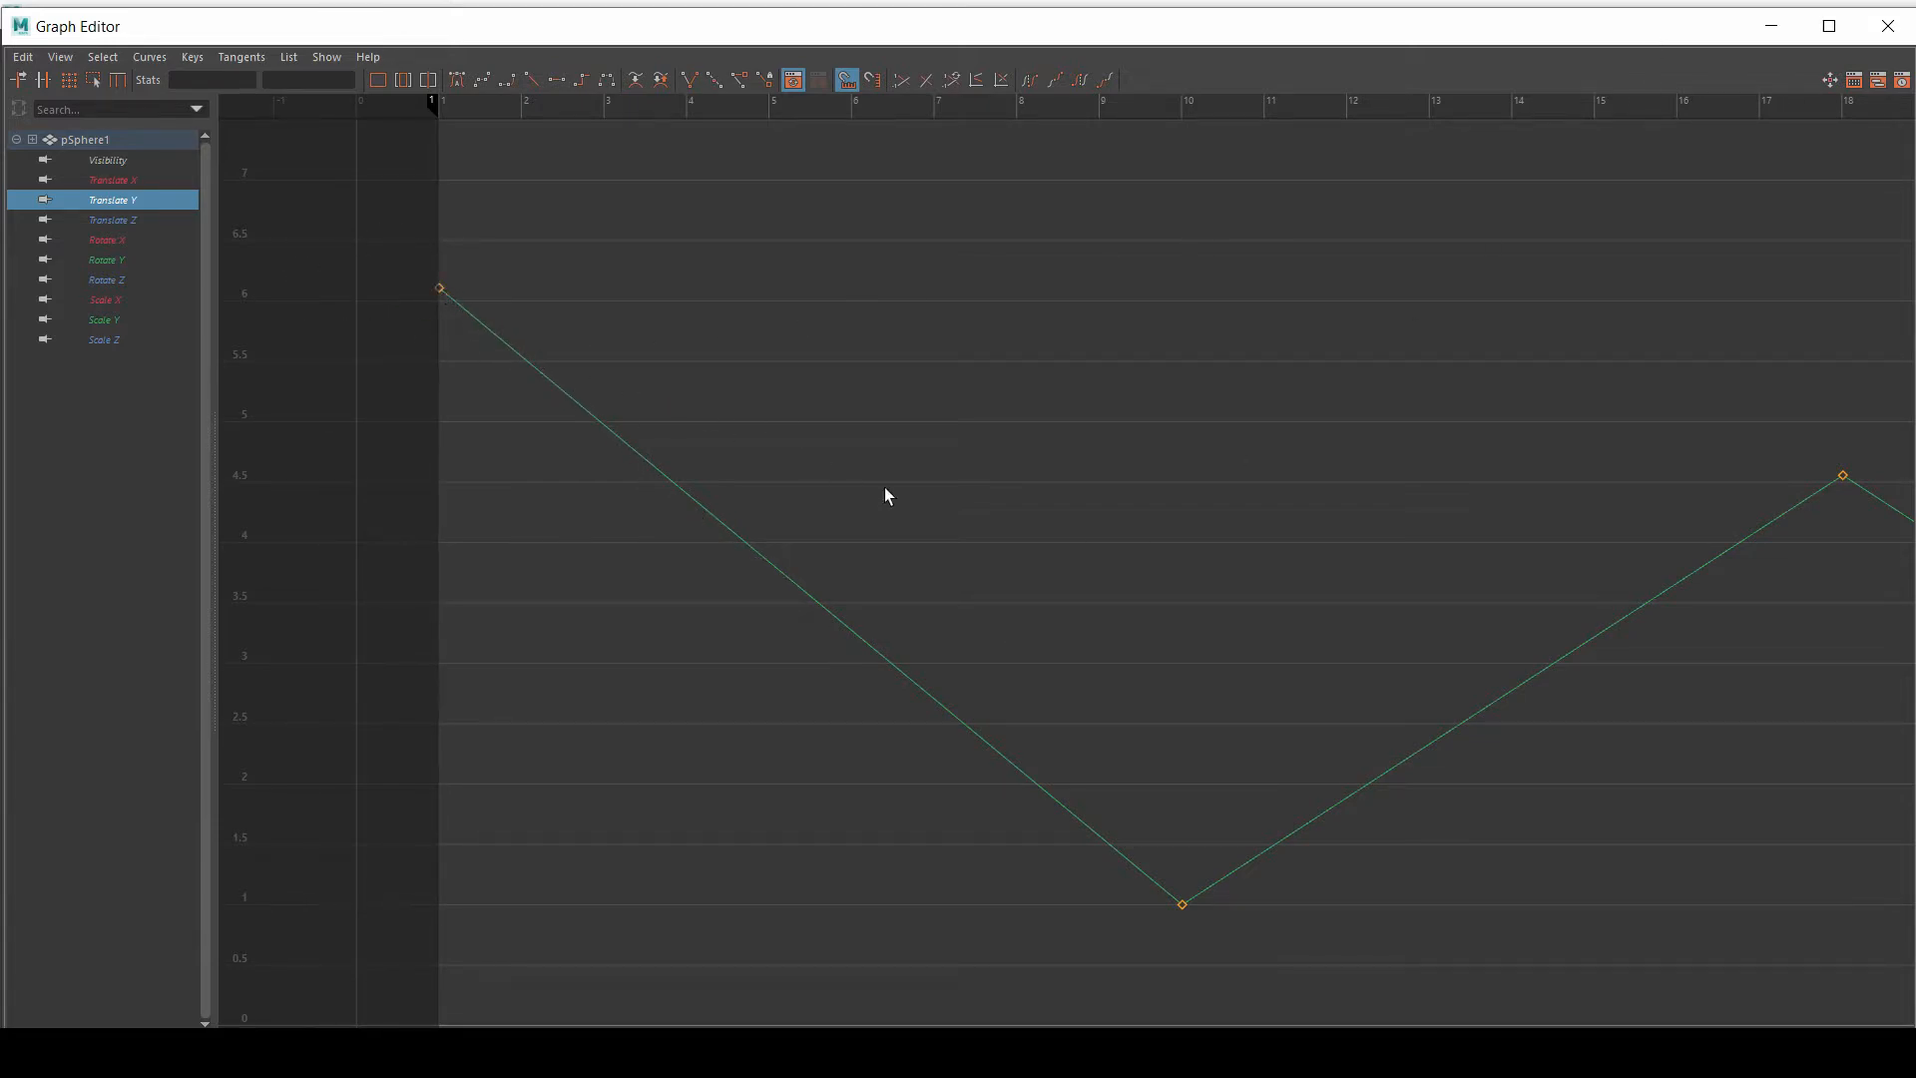
click(1770, 29)
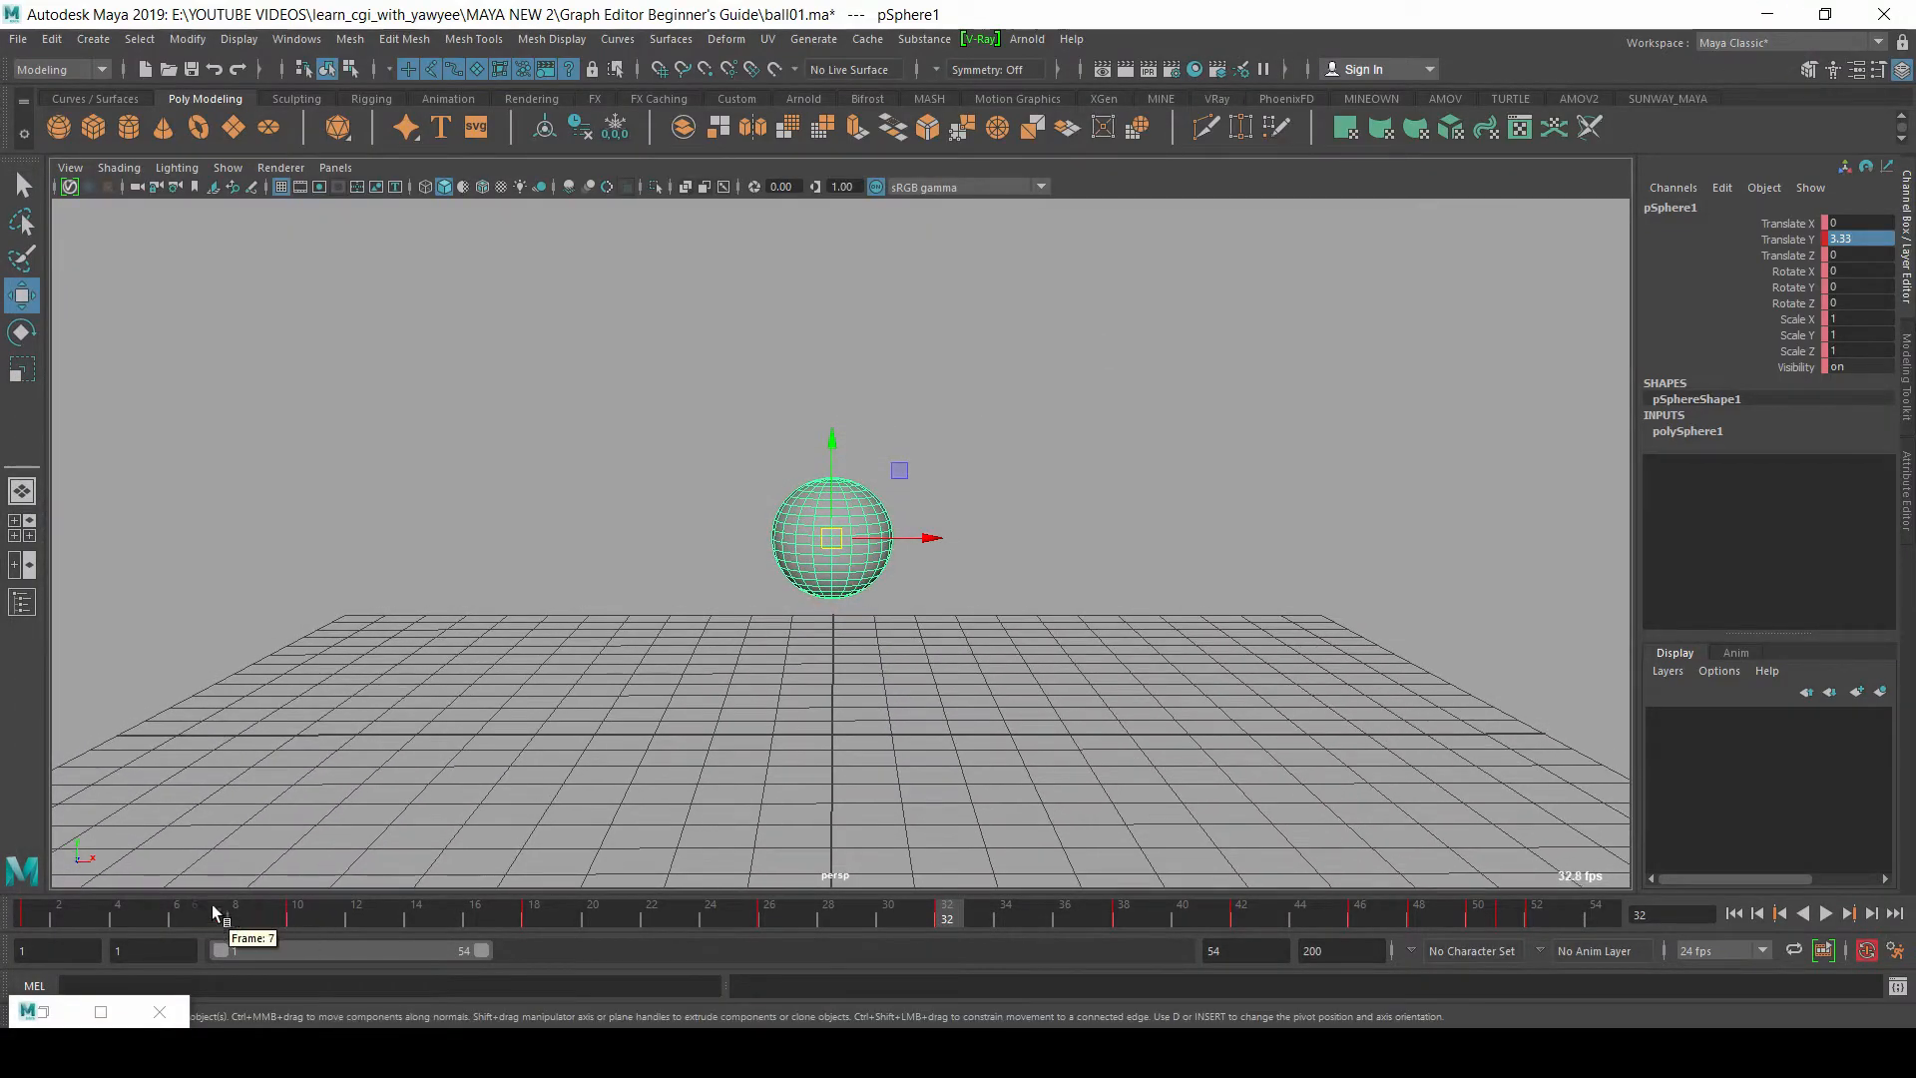
drag(146, 898, 1, 911)
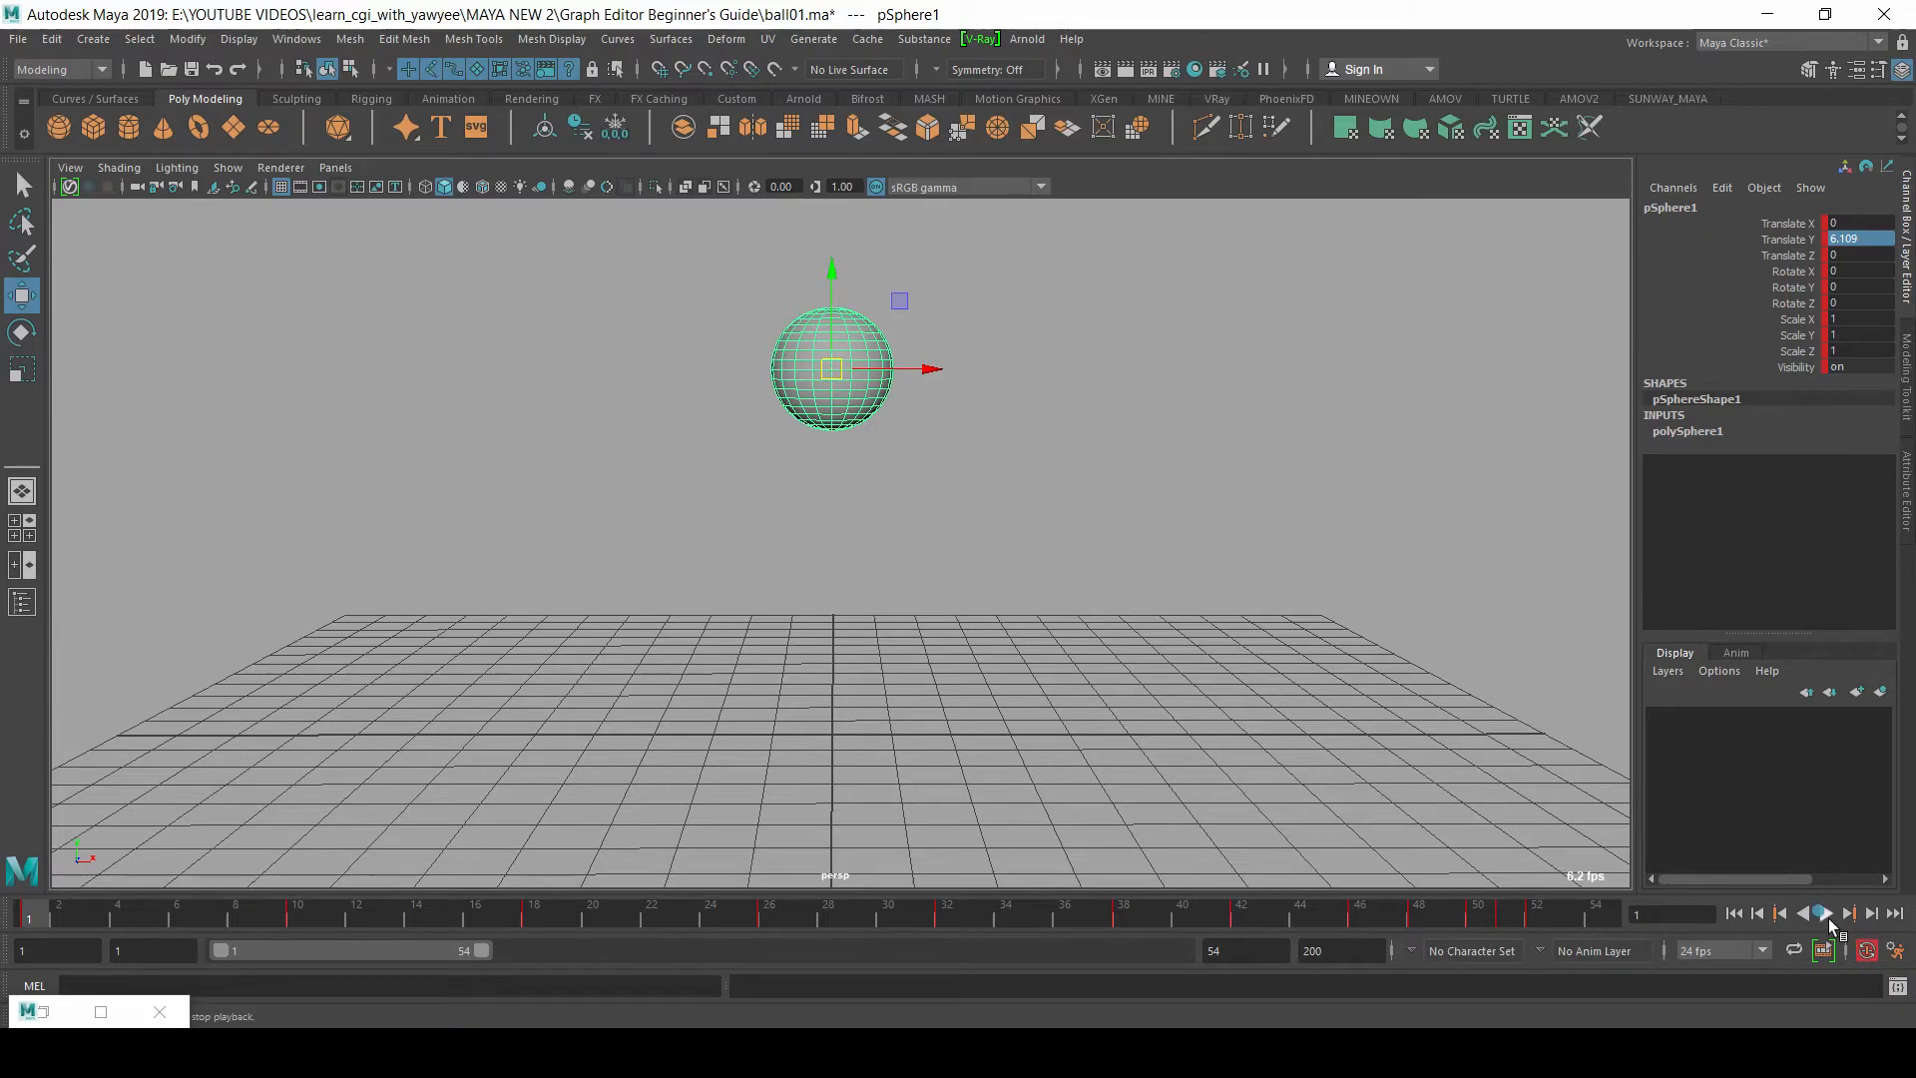
click(1826, 913)
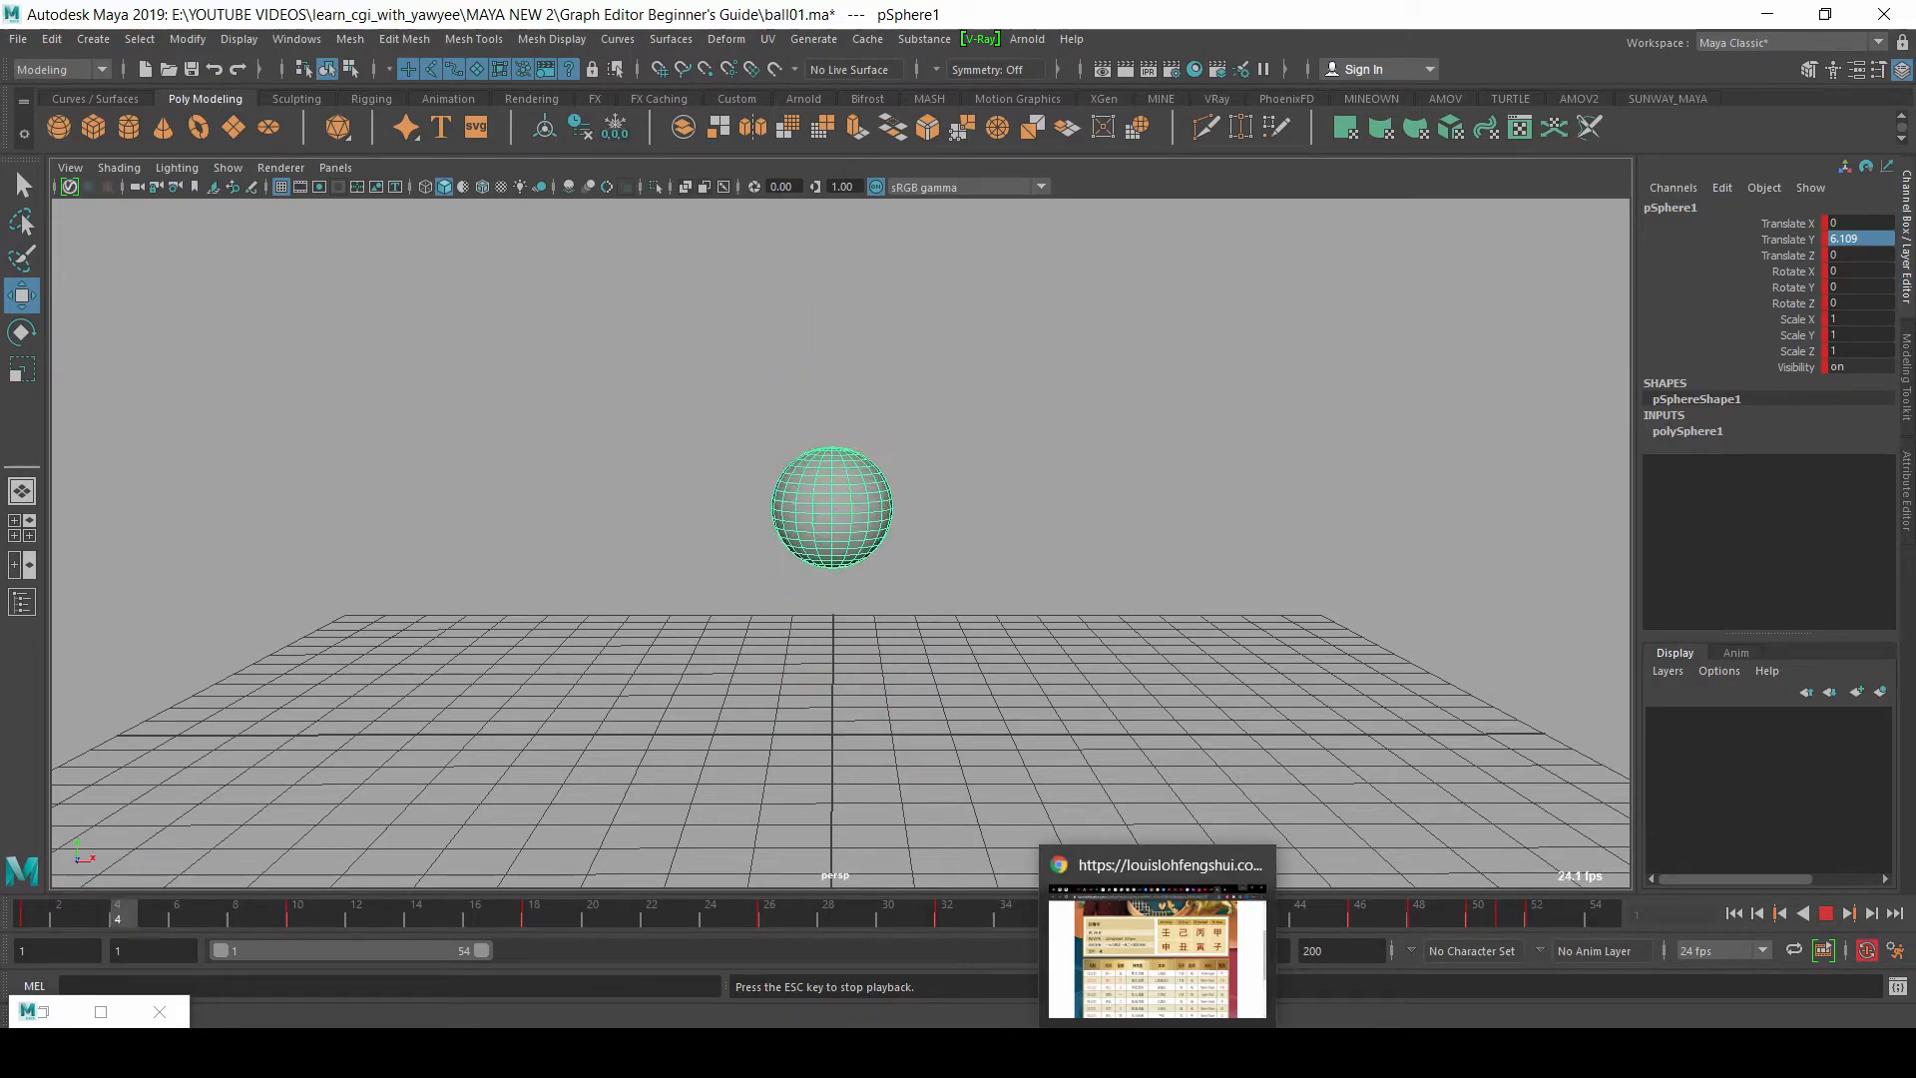
click(1825, 913)
Step: Restore the Graph Editor and bring the whole Translate Y curve from frame 1 to frame 52 into view
click(42, 1011)
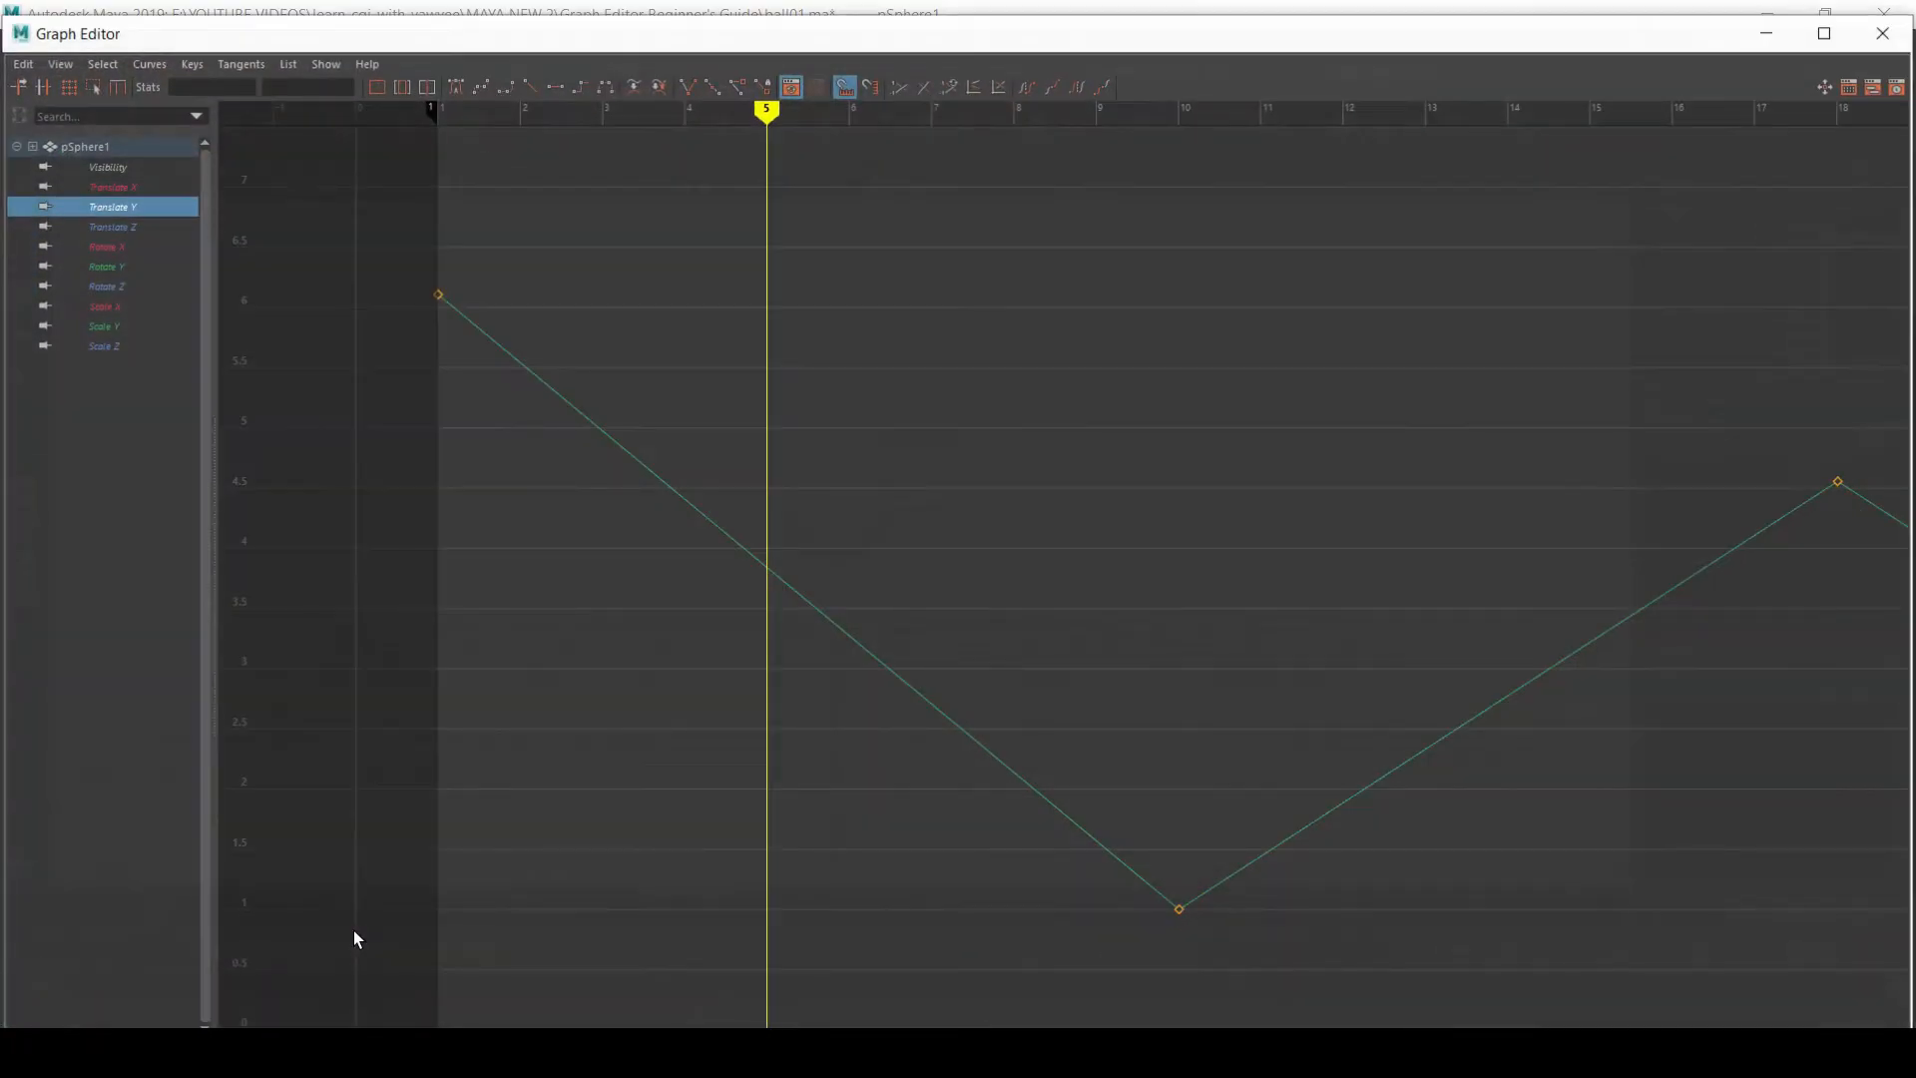
alt+right_drag(960, 389, 998, 456)
alt+middle_drag(997, 456, 802, 405)
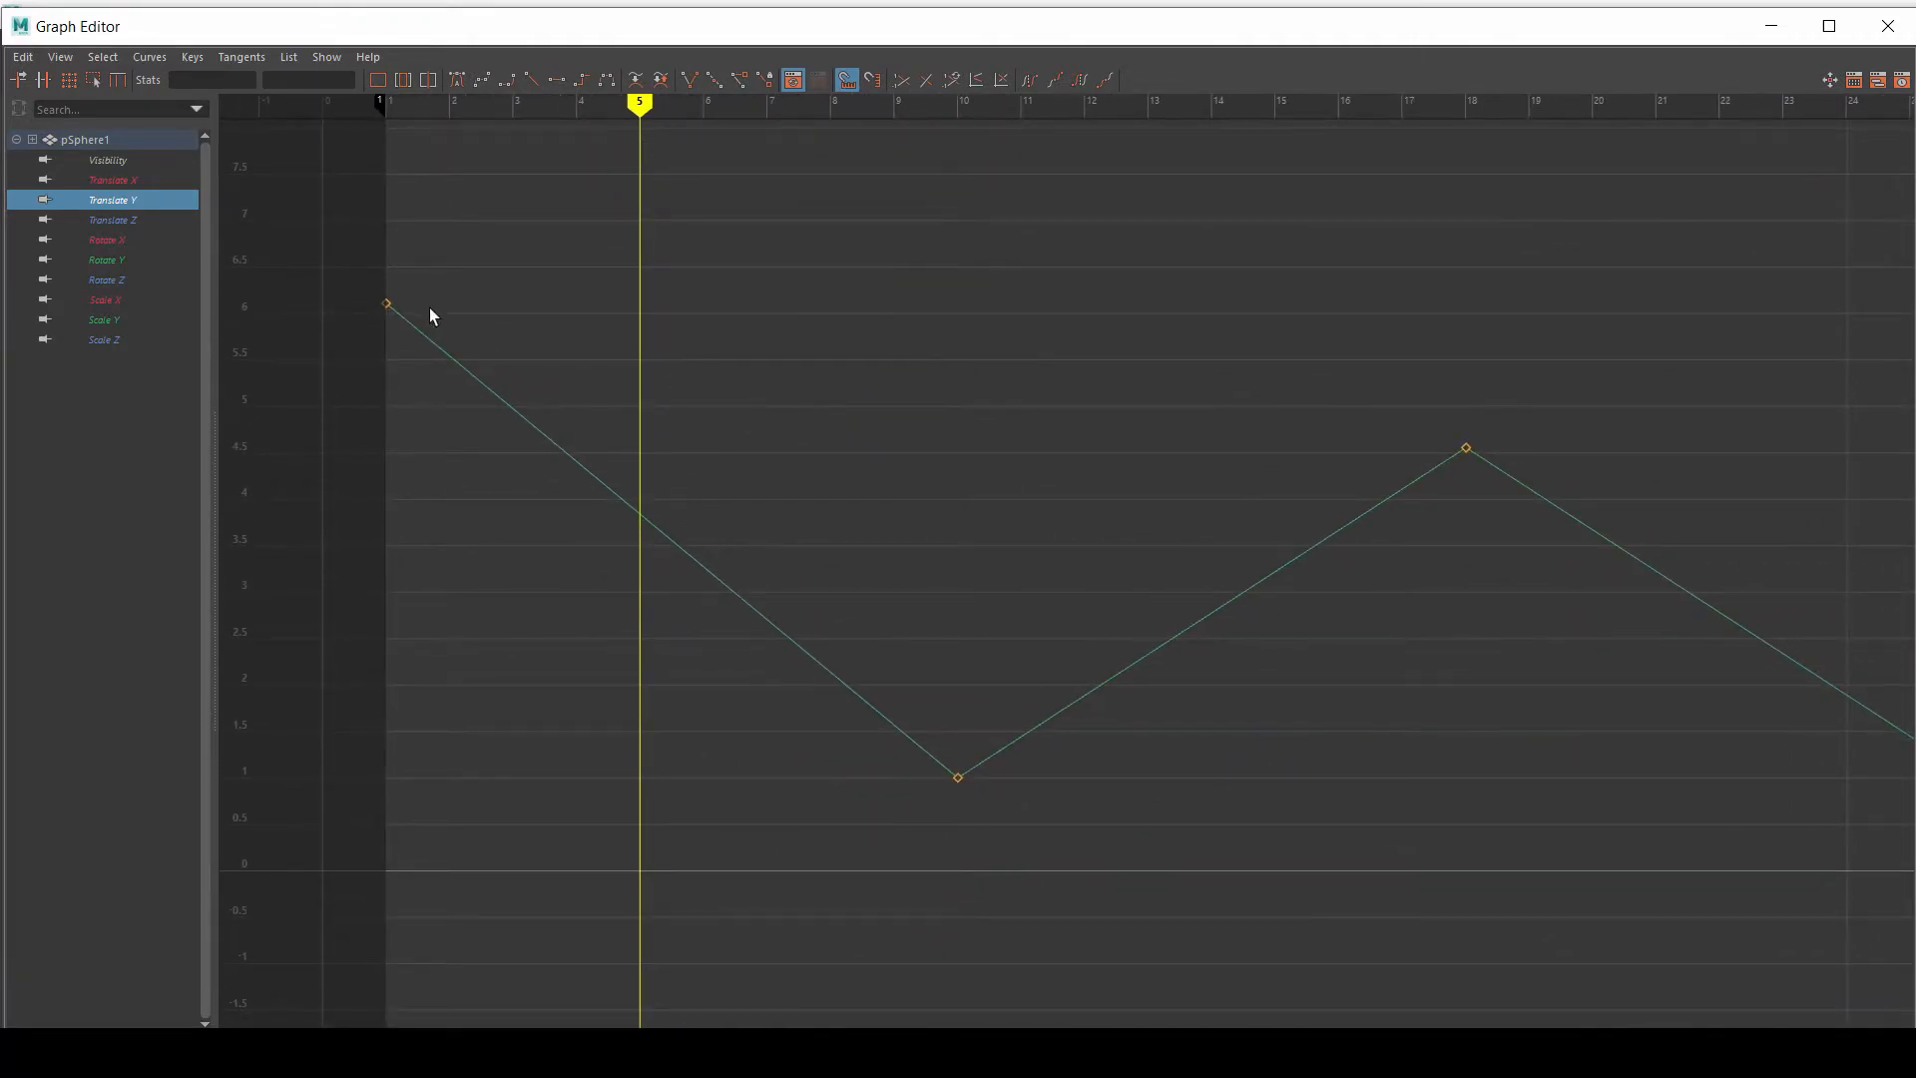
alt+right_drag(754, 353, 720, 408)
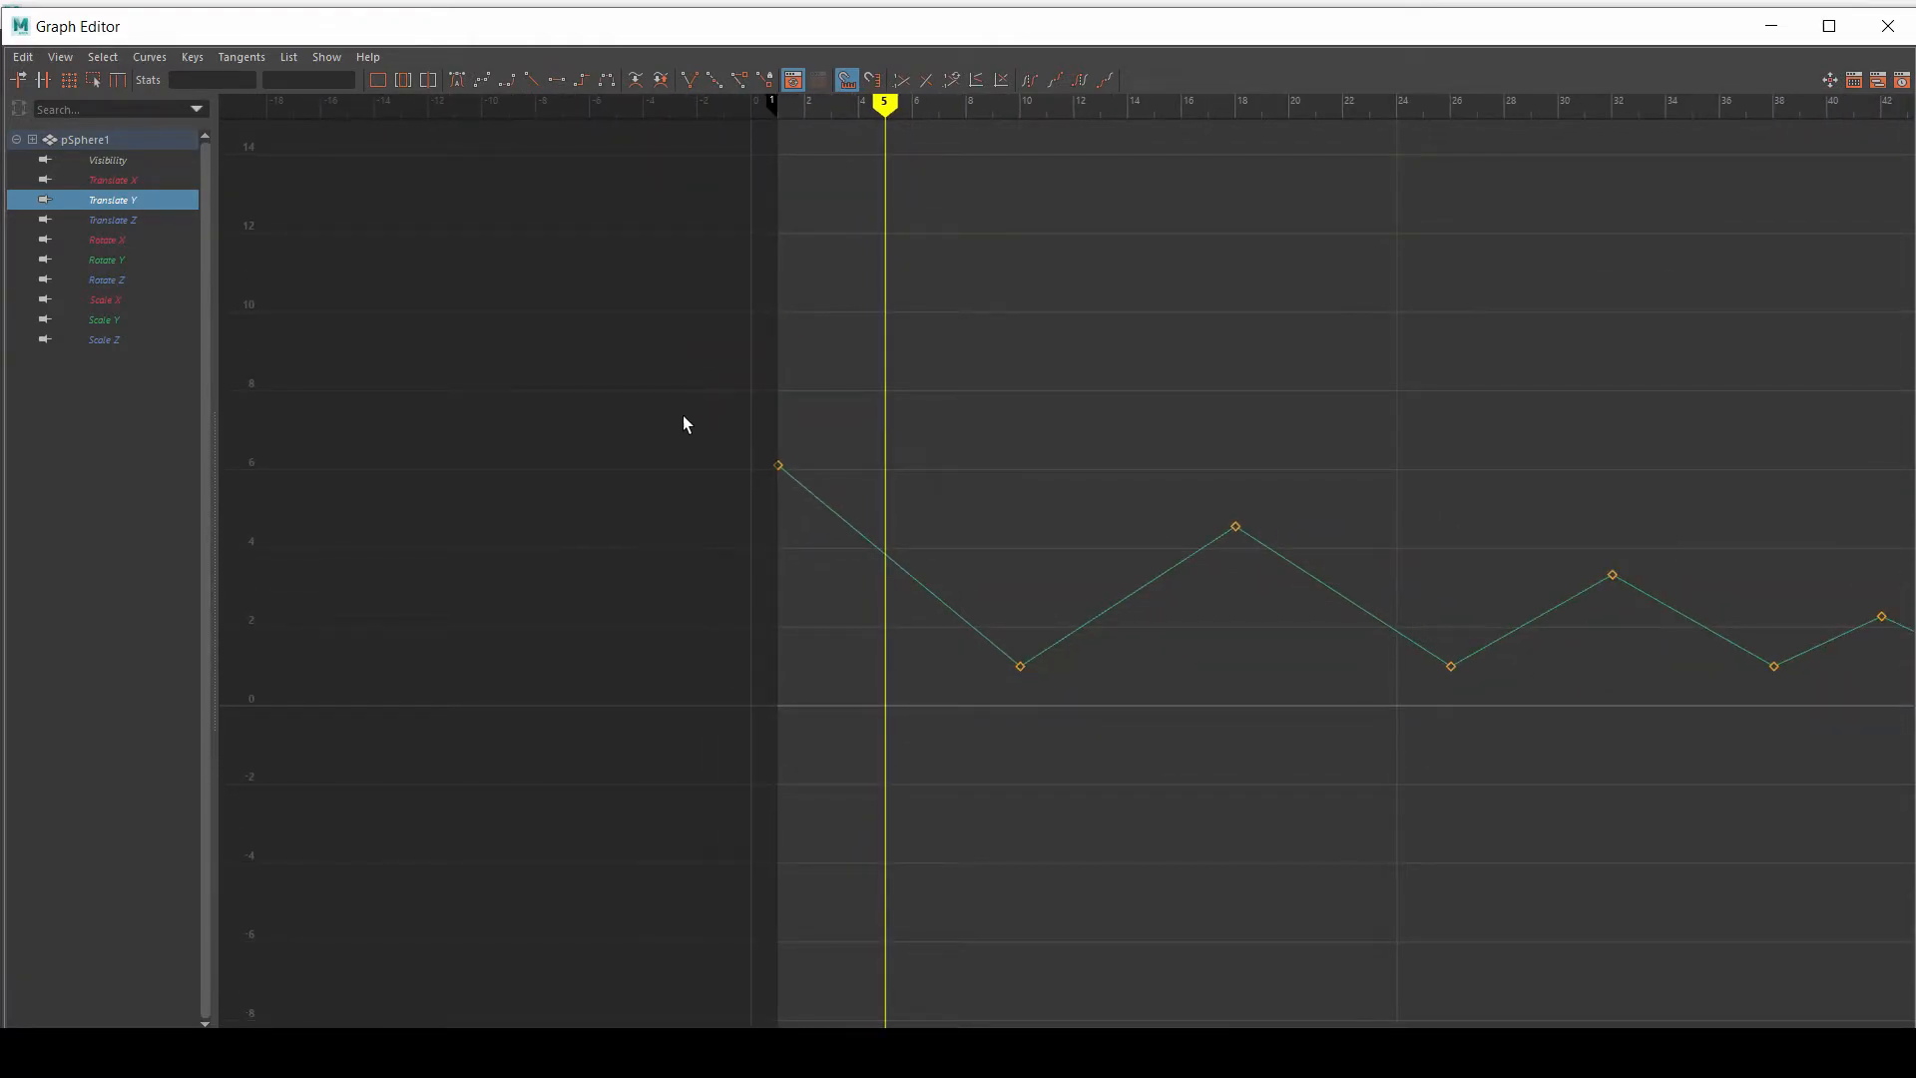
alt+middle_drag(1034, 491, 734, 450)
alt+middle_drag(1244, 530, 1217, 473)
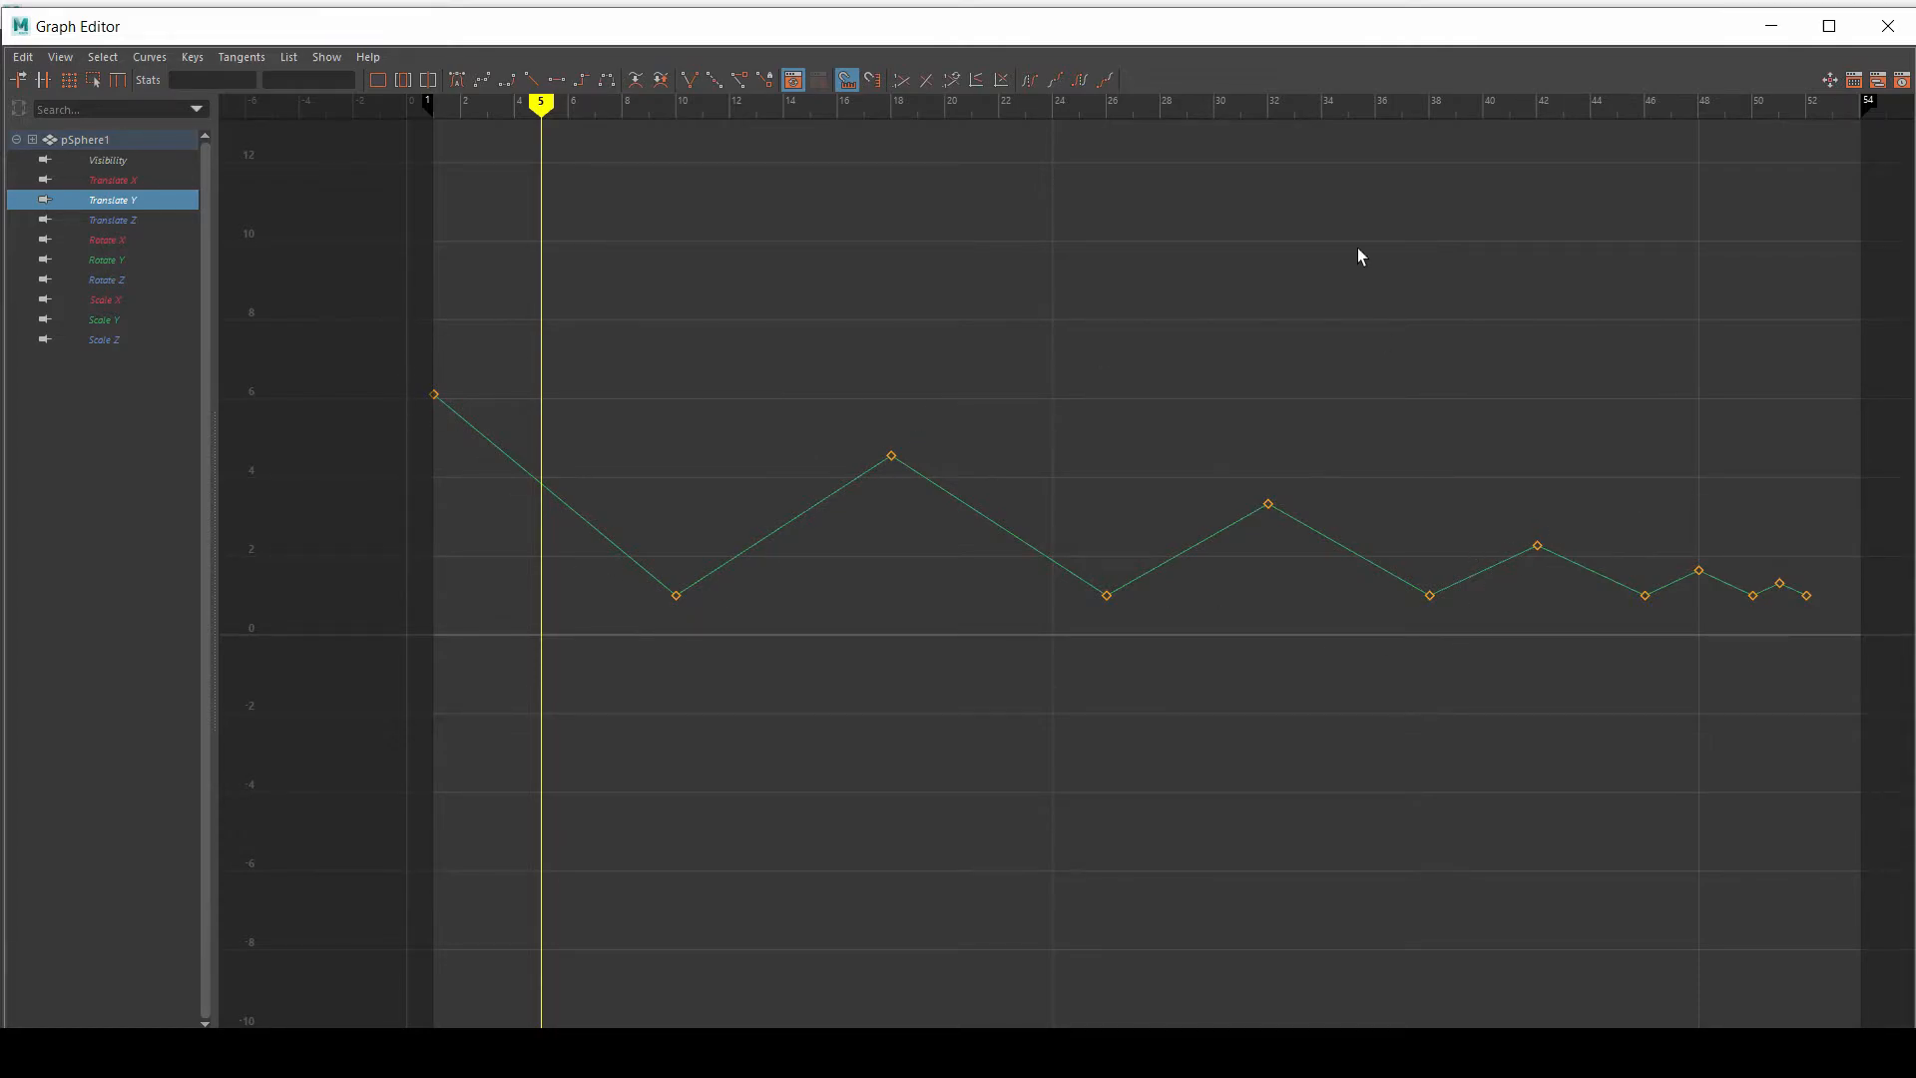
mouse_move(1267, 26)
mouse_down()
mouse_move(1187, 729)
mouse_move(1237, 560)
mouse_move(1291, 23)
mouse_up()
alt+middle_drag(1099, 464, 1150, 472)
alt+right_drag(1374, 340, 898, 372)
Step: Select all Translate Y keys and set their tangents to Auto
drag(706, 348, 1764, 883)
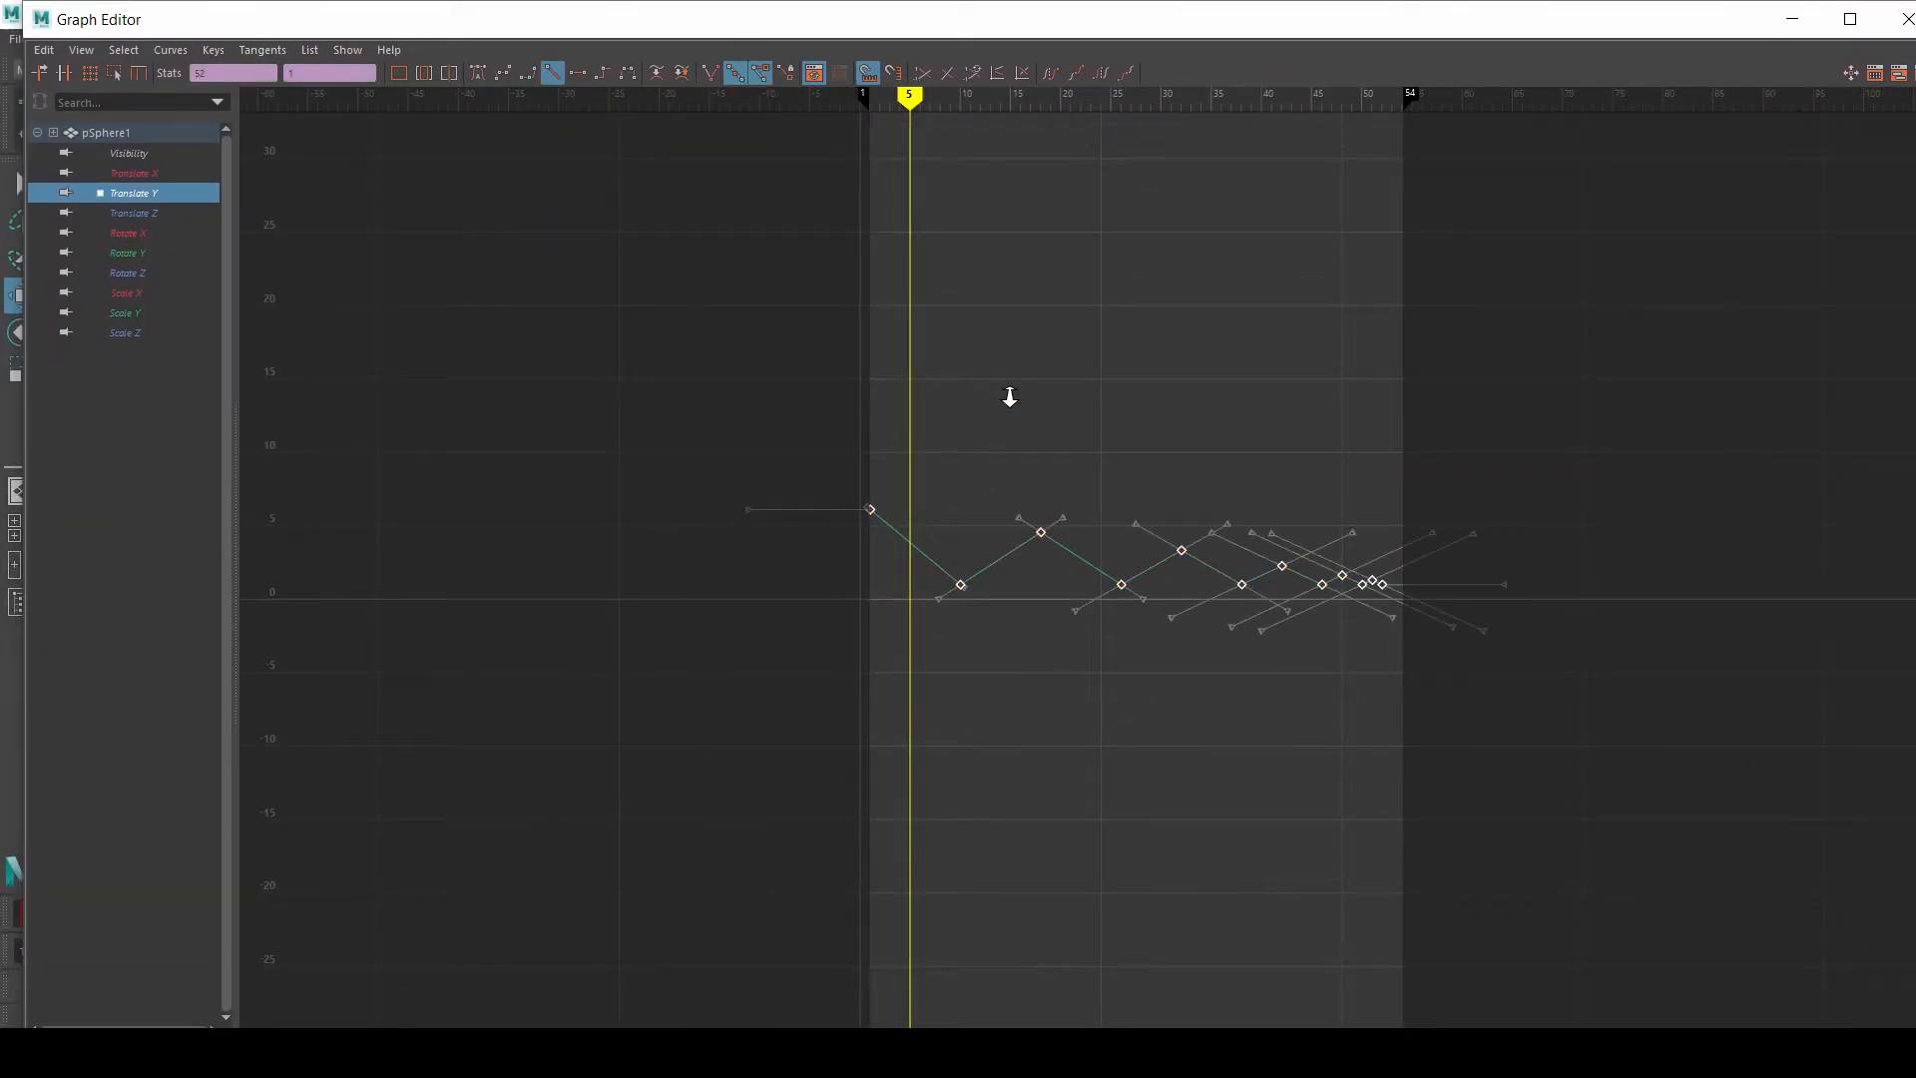
alt+right_drag(1008, 396, 1039, 410)
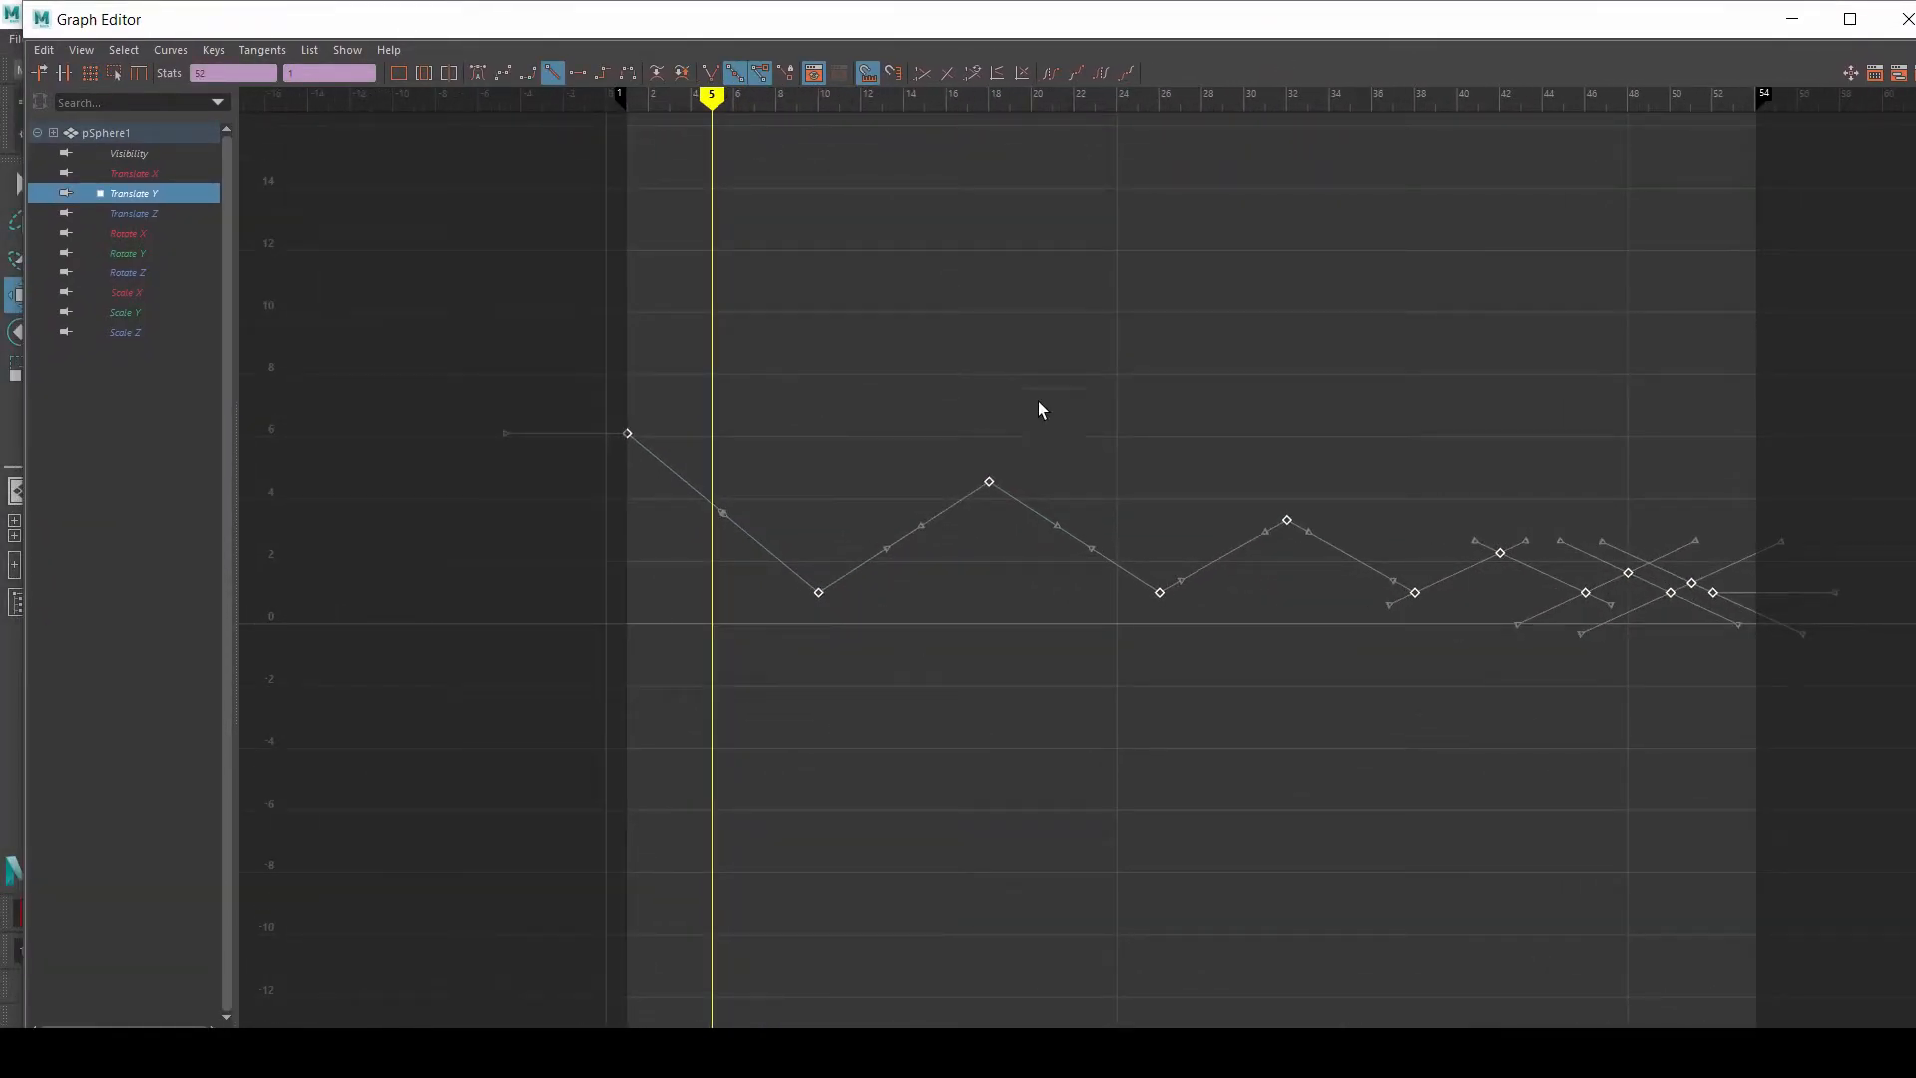
click(477, 72)
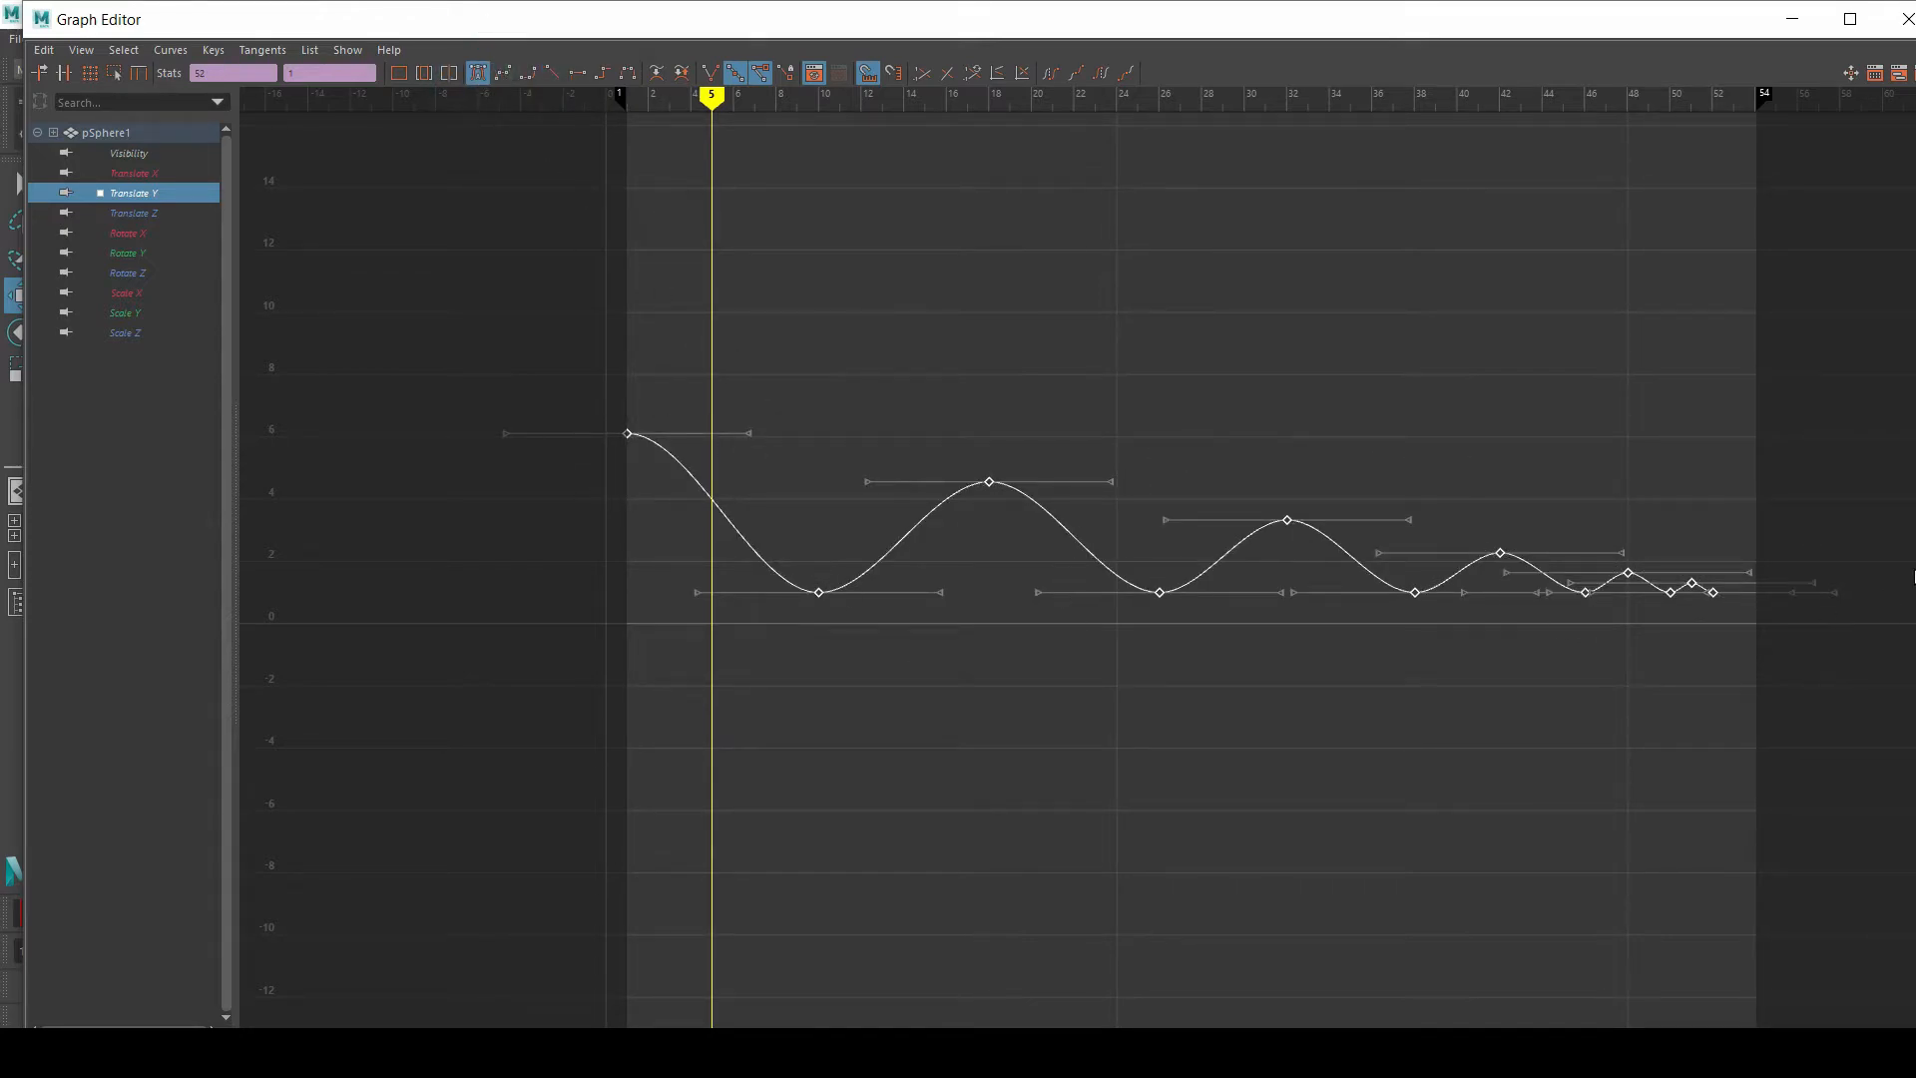
Step: Examine the curve's shape and slope along the ball's first fall, between frames 1 and 10
alt+middle_drag(1381, 467, 1329, 453)
scroll(582, 406, down, 1)
scroll(615, 419, up, 5)
alt+right_drag(615, 419, 617, 420)
alt+middle_drag(512, 362, 1187, 506)
alt+right_drag(812, 389, 850, 411)
alt+middle_drag(683, 369, 900, 519)
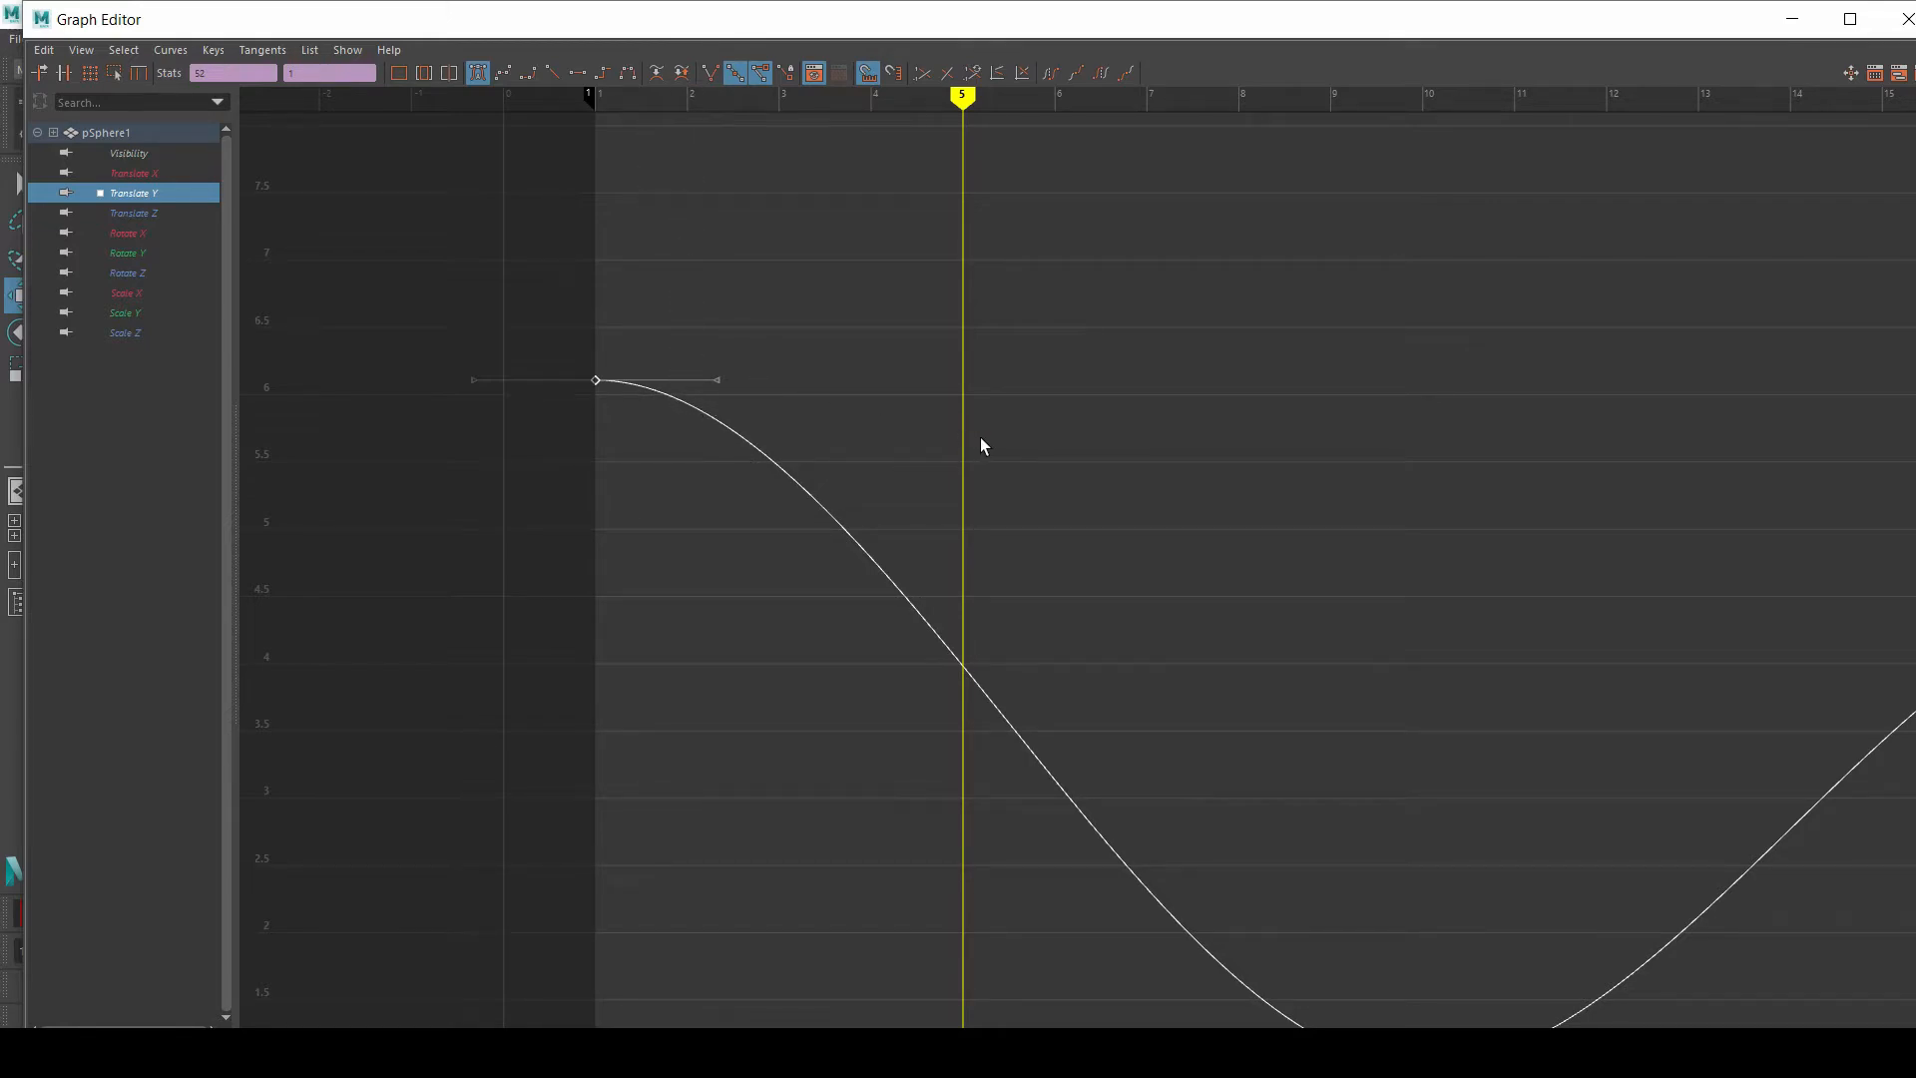
click(960, 602)
Step: Examine how the curve eases around the peaks and ground contacts of the following bounces
scroll(961, 601, down, 5)
alt+middle_drag(950, 533, 686, 484)
alt+right_drag(667, 445, 702, 463)
alt+middle_drag(689, 451, 780, 445)
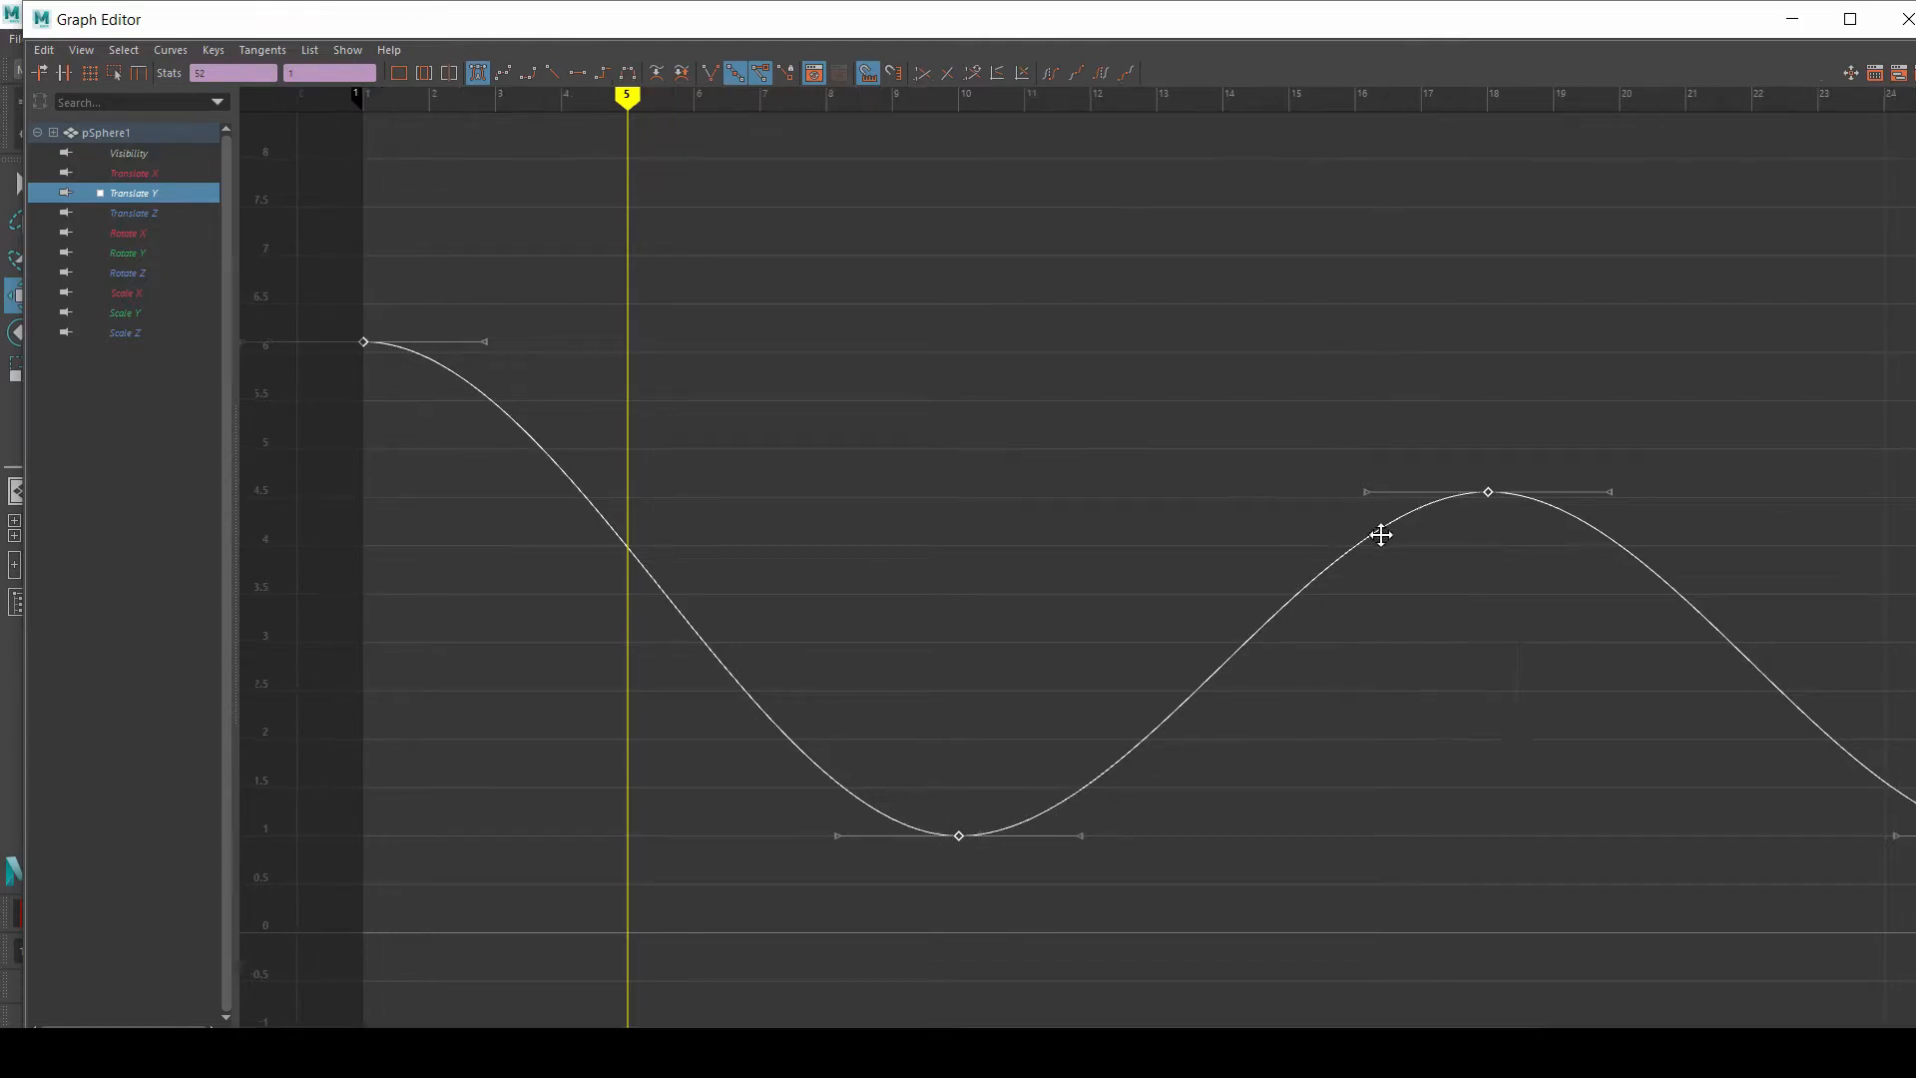
alt+middle_drag(1437, 526, 804, 453)
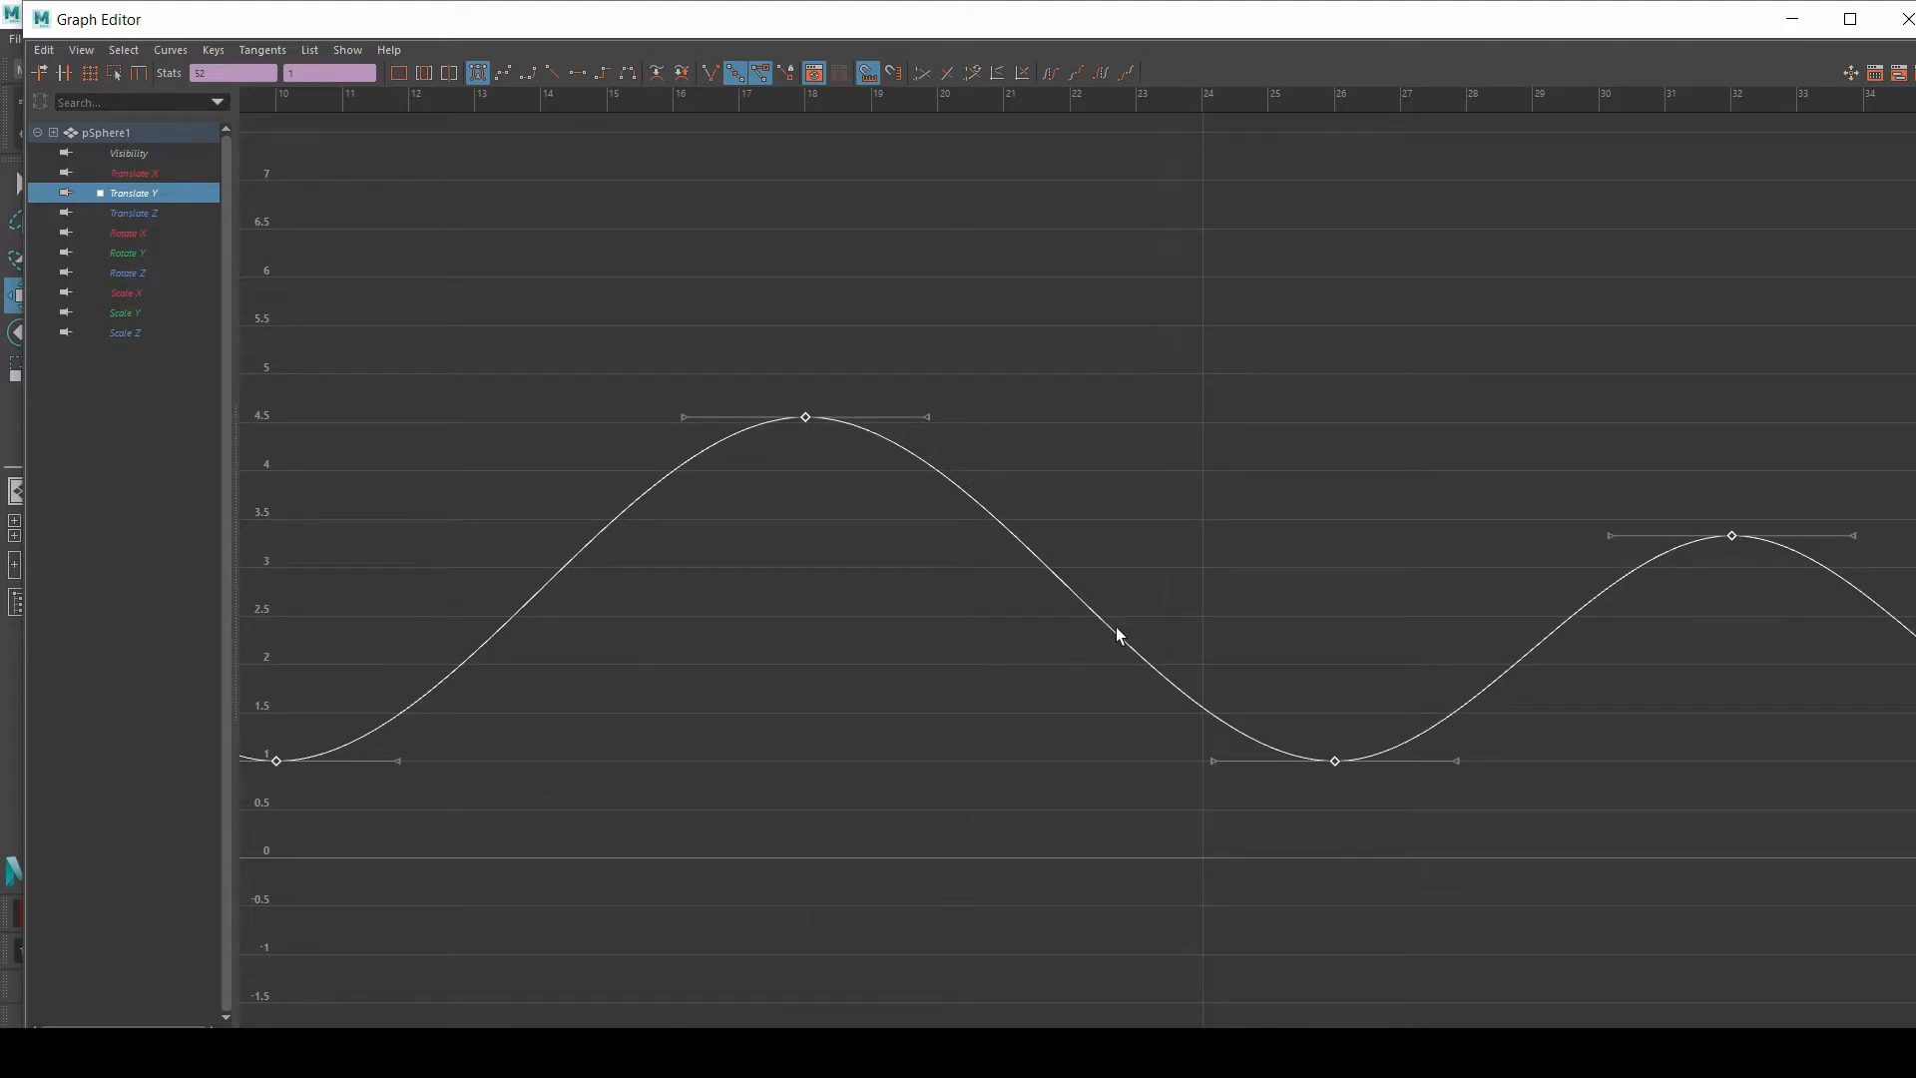
alt+right_drag(1335, 778, 1527, 654)
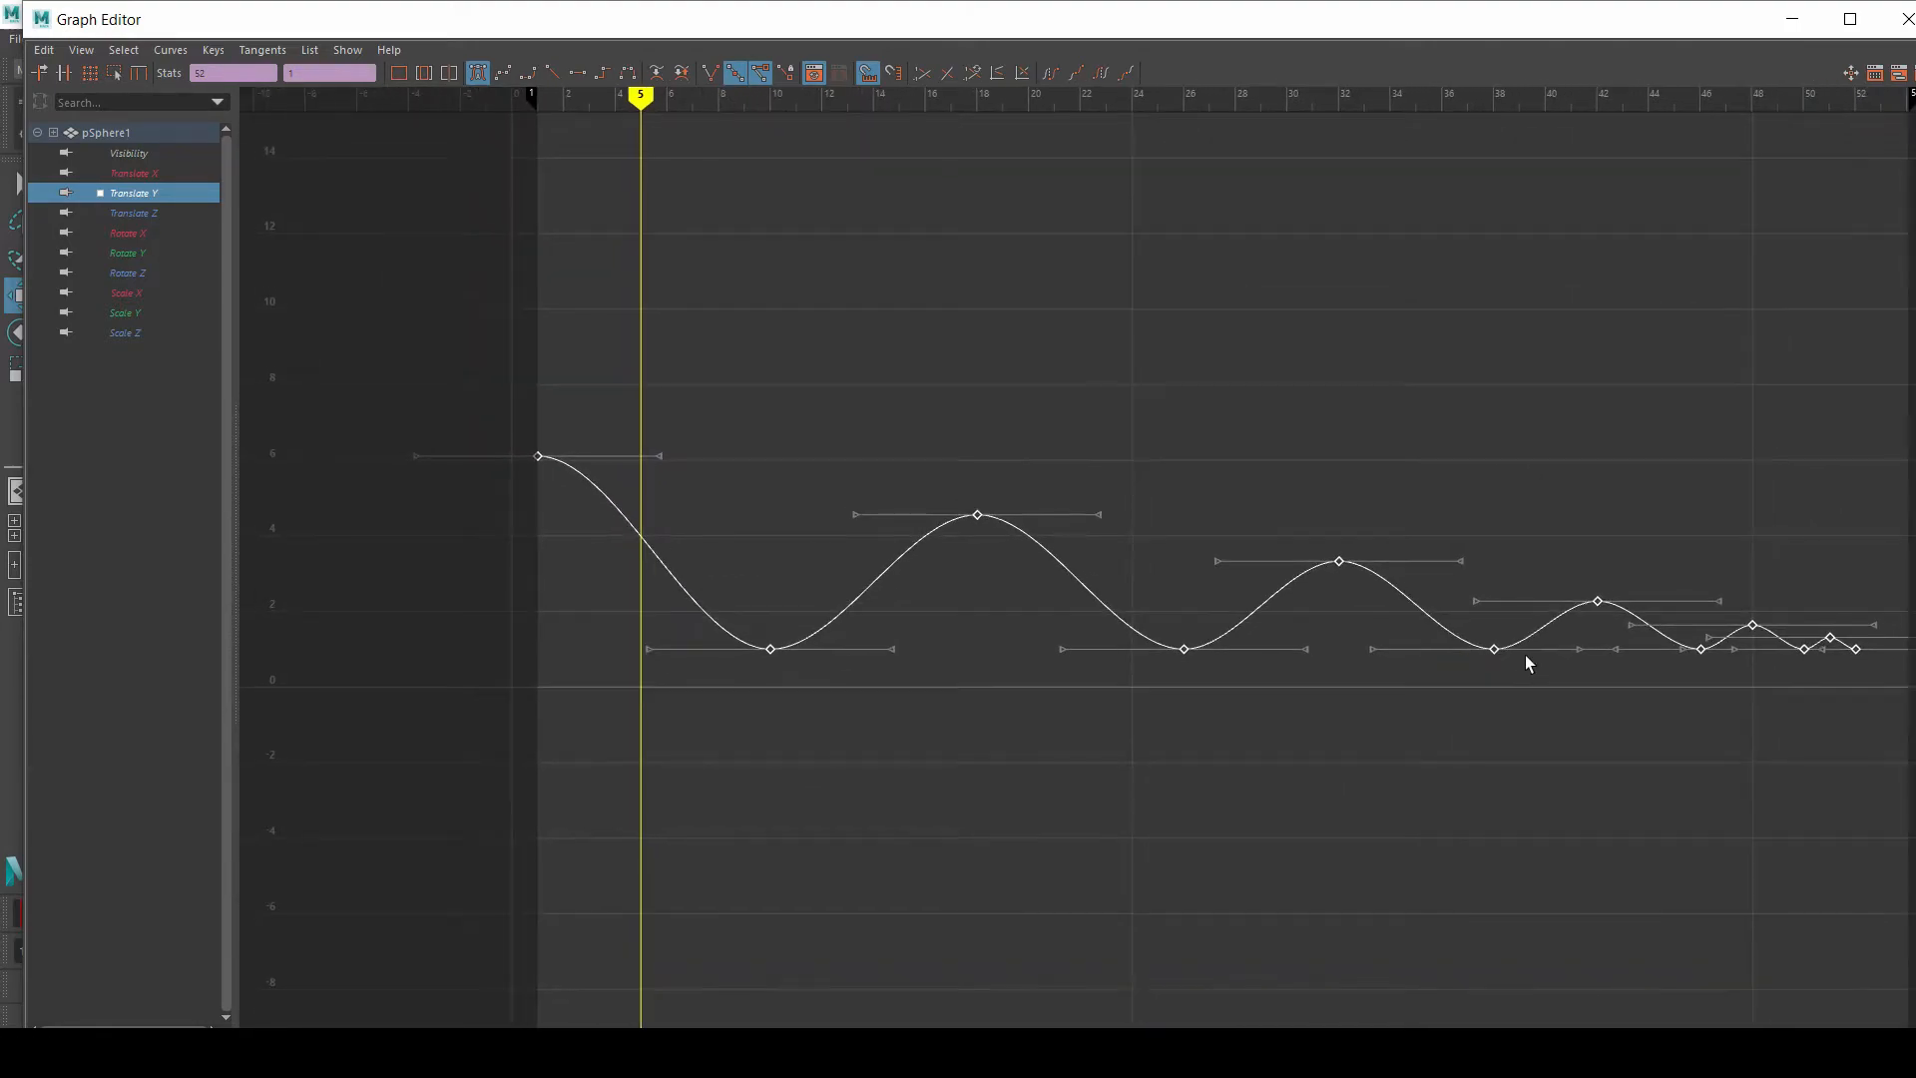
alt+middle_drag(1527, 654, 1347, 676)
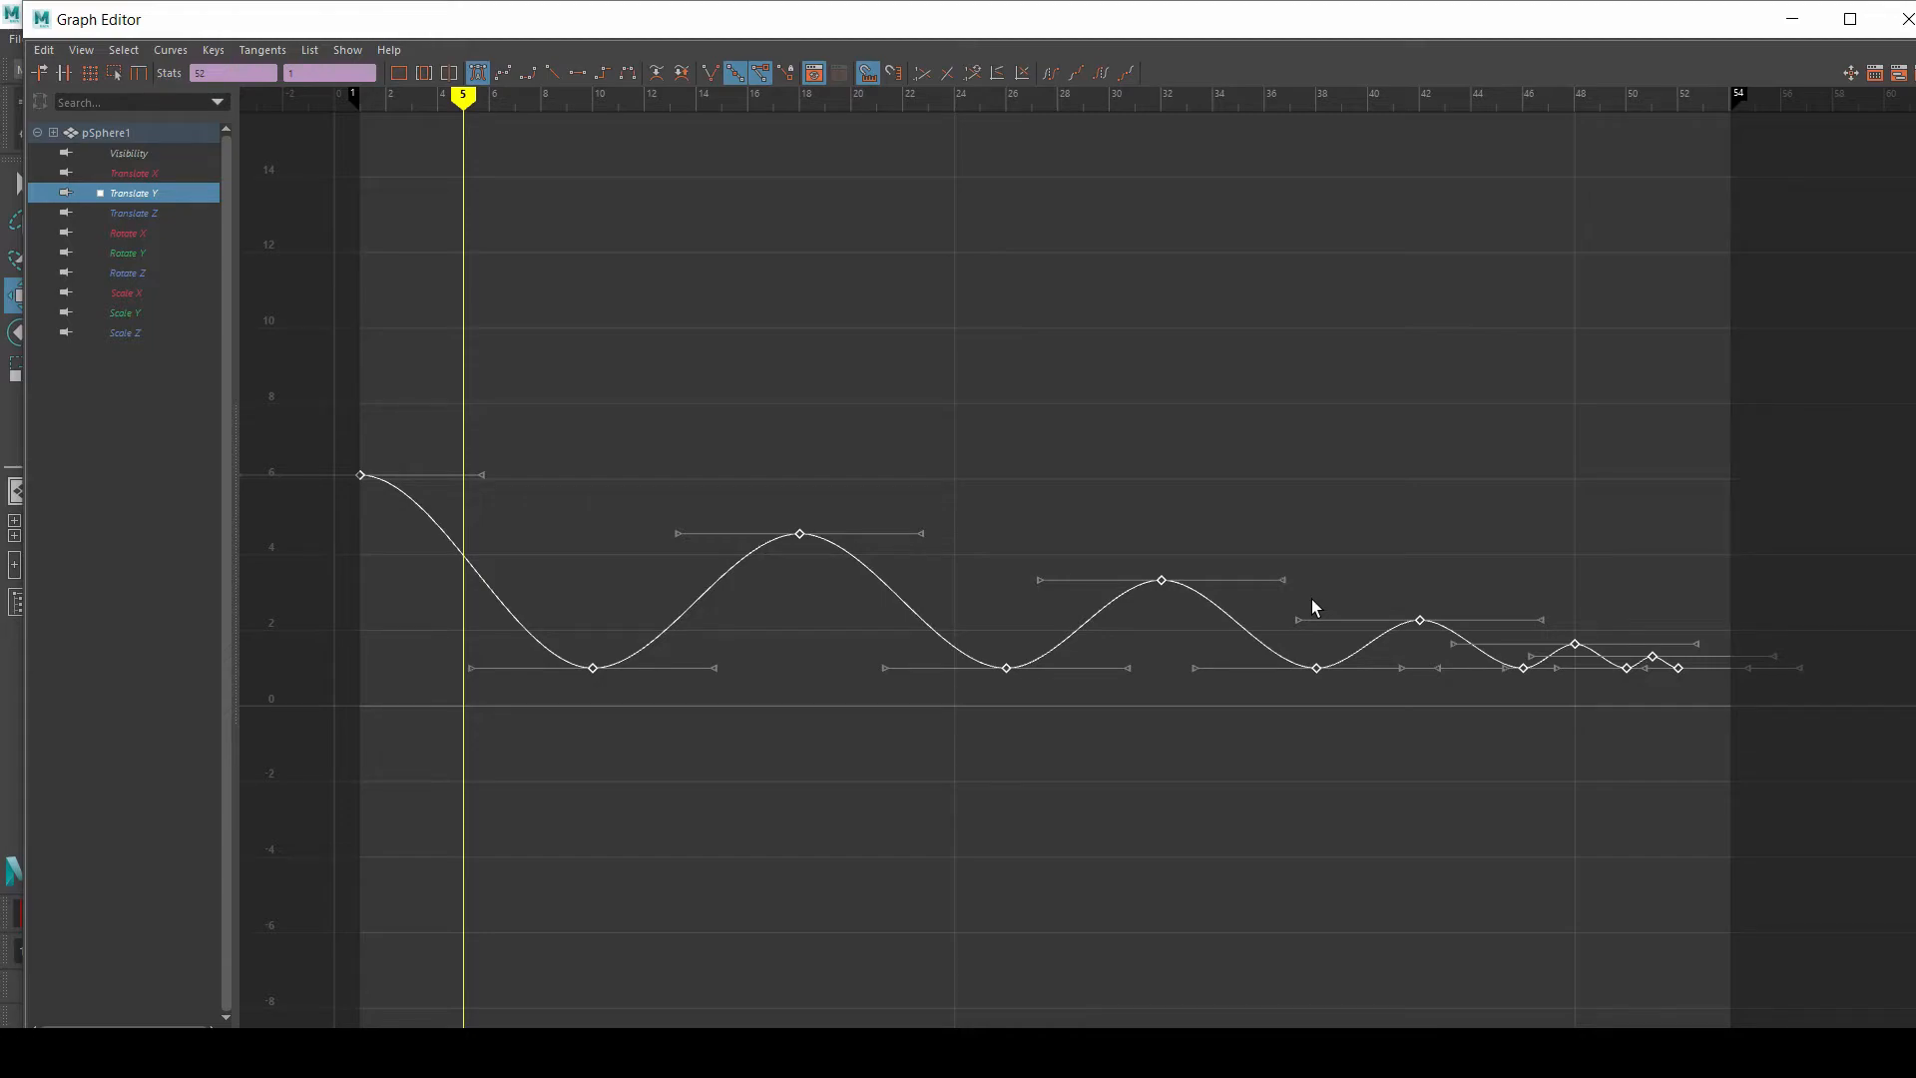
Step: Move the Graph Editor out of the way and scrub the timeline between frames 1 and 18 to review the ball's first bounce
alt+middle_drag(850, 488, 950, 464)
drag(1261, 13, 1229, 749)
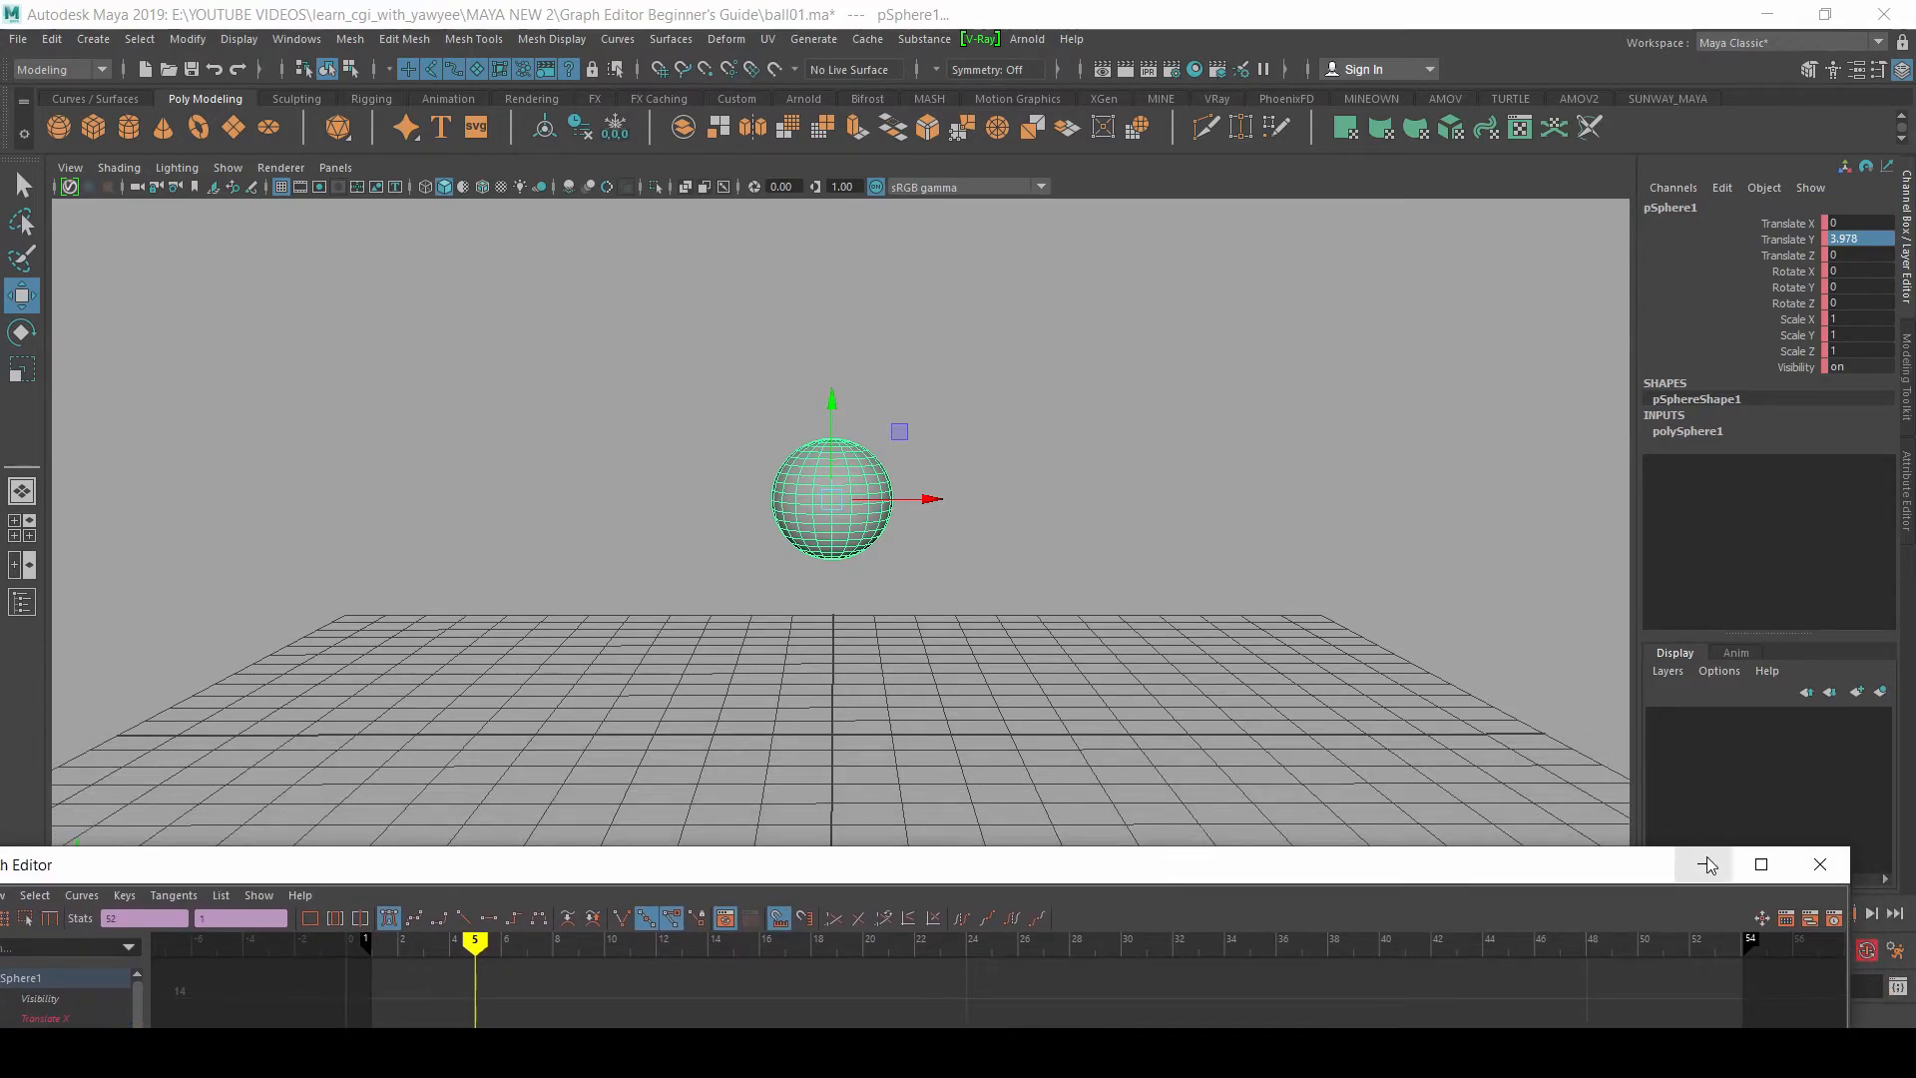
drag(63, 906, 531, 934)
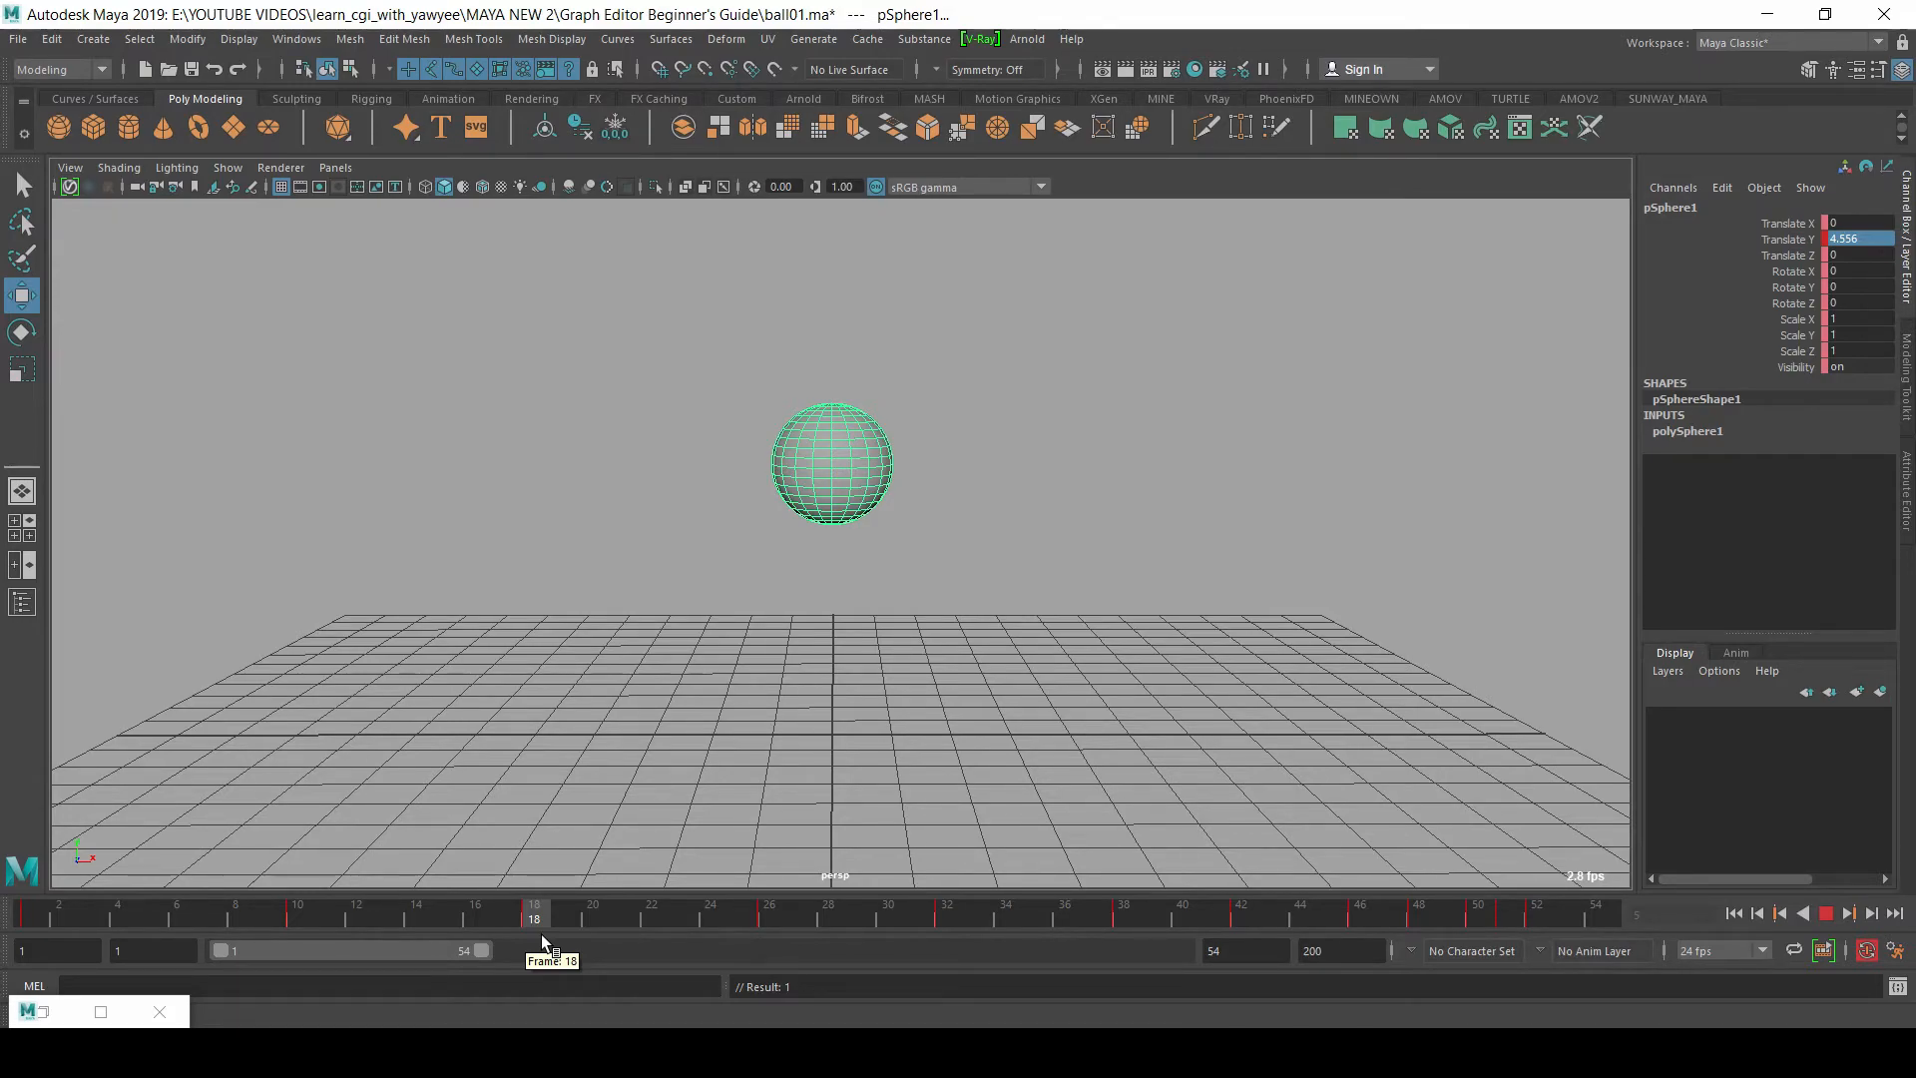
drag(538, 942, 304, 930)
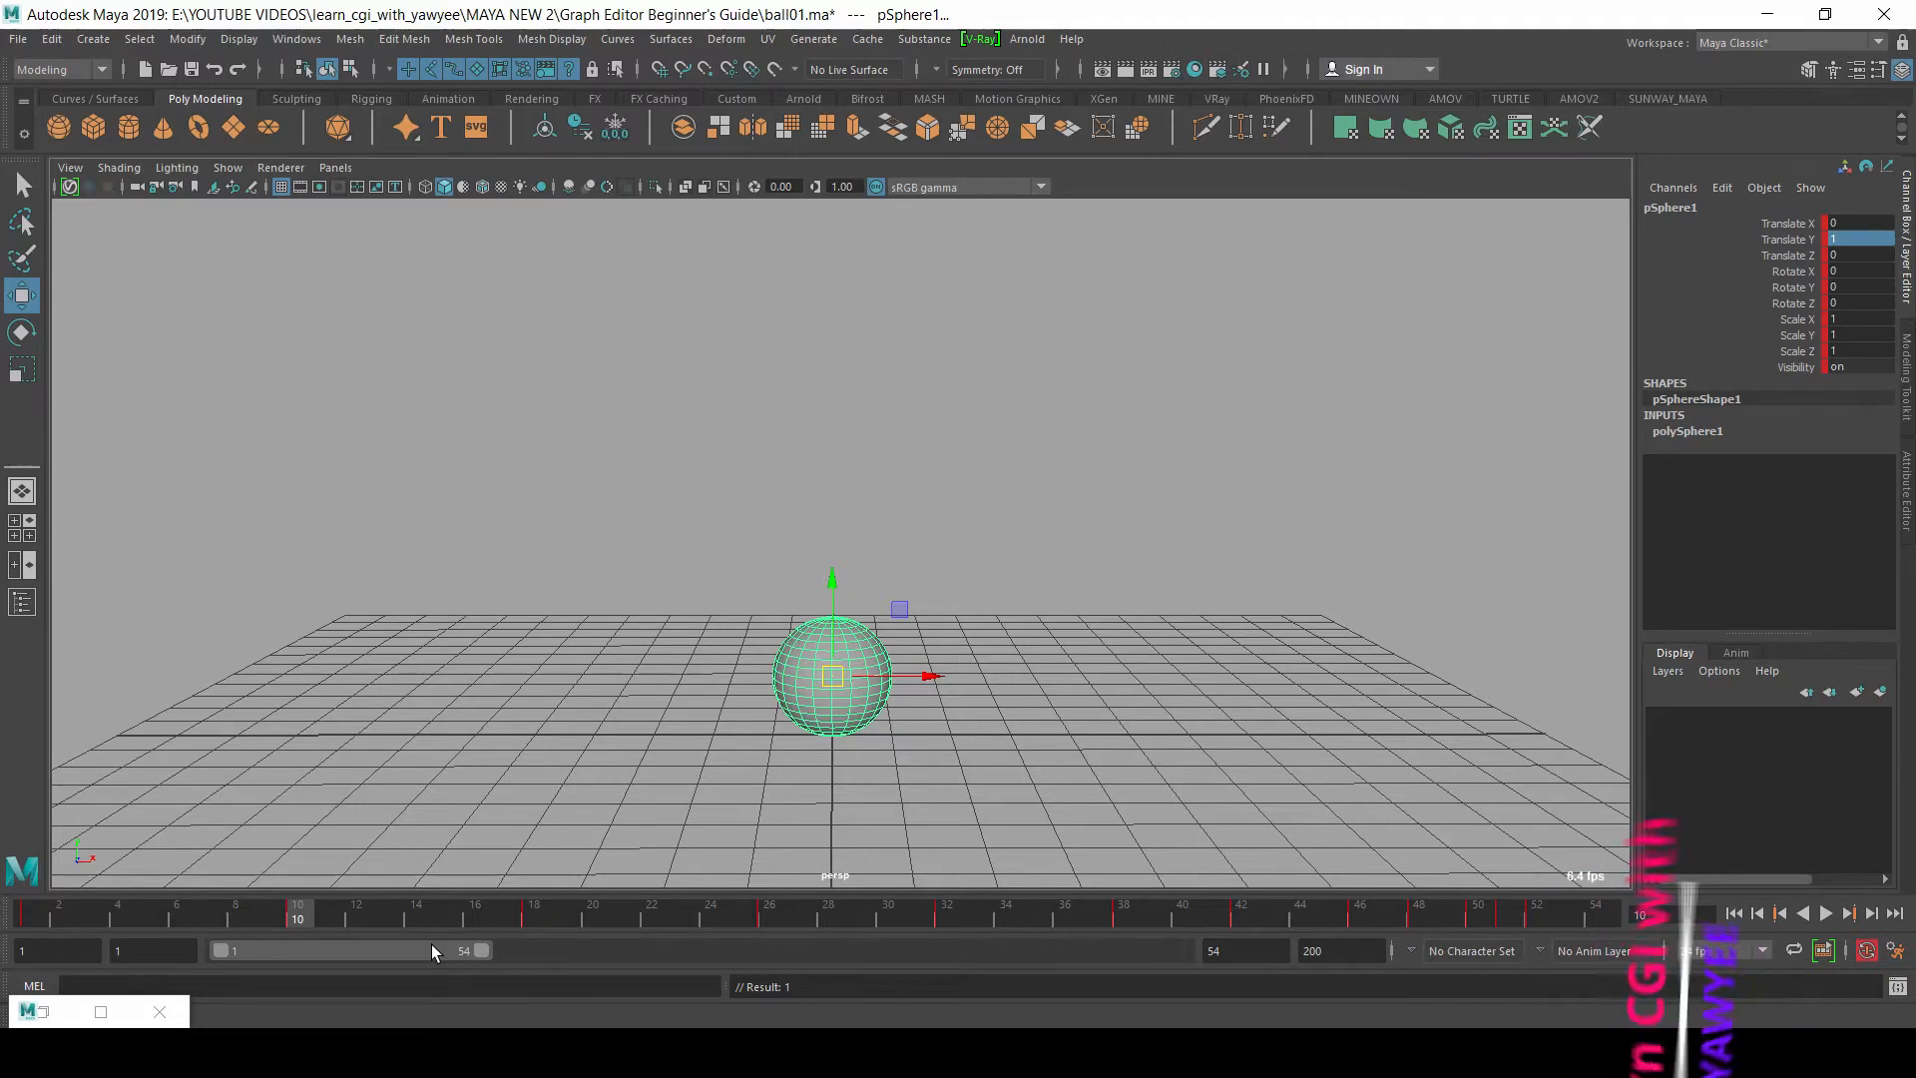
Step: Bring the Graph Editor back and go through the Translate Y keys where the ball touches the ground
click(46, 1005)
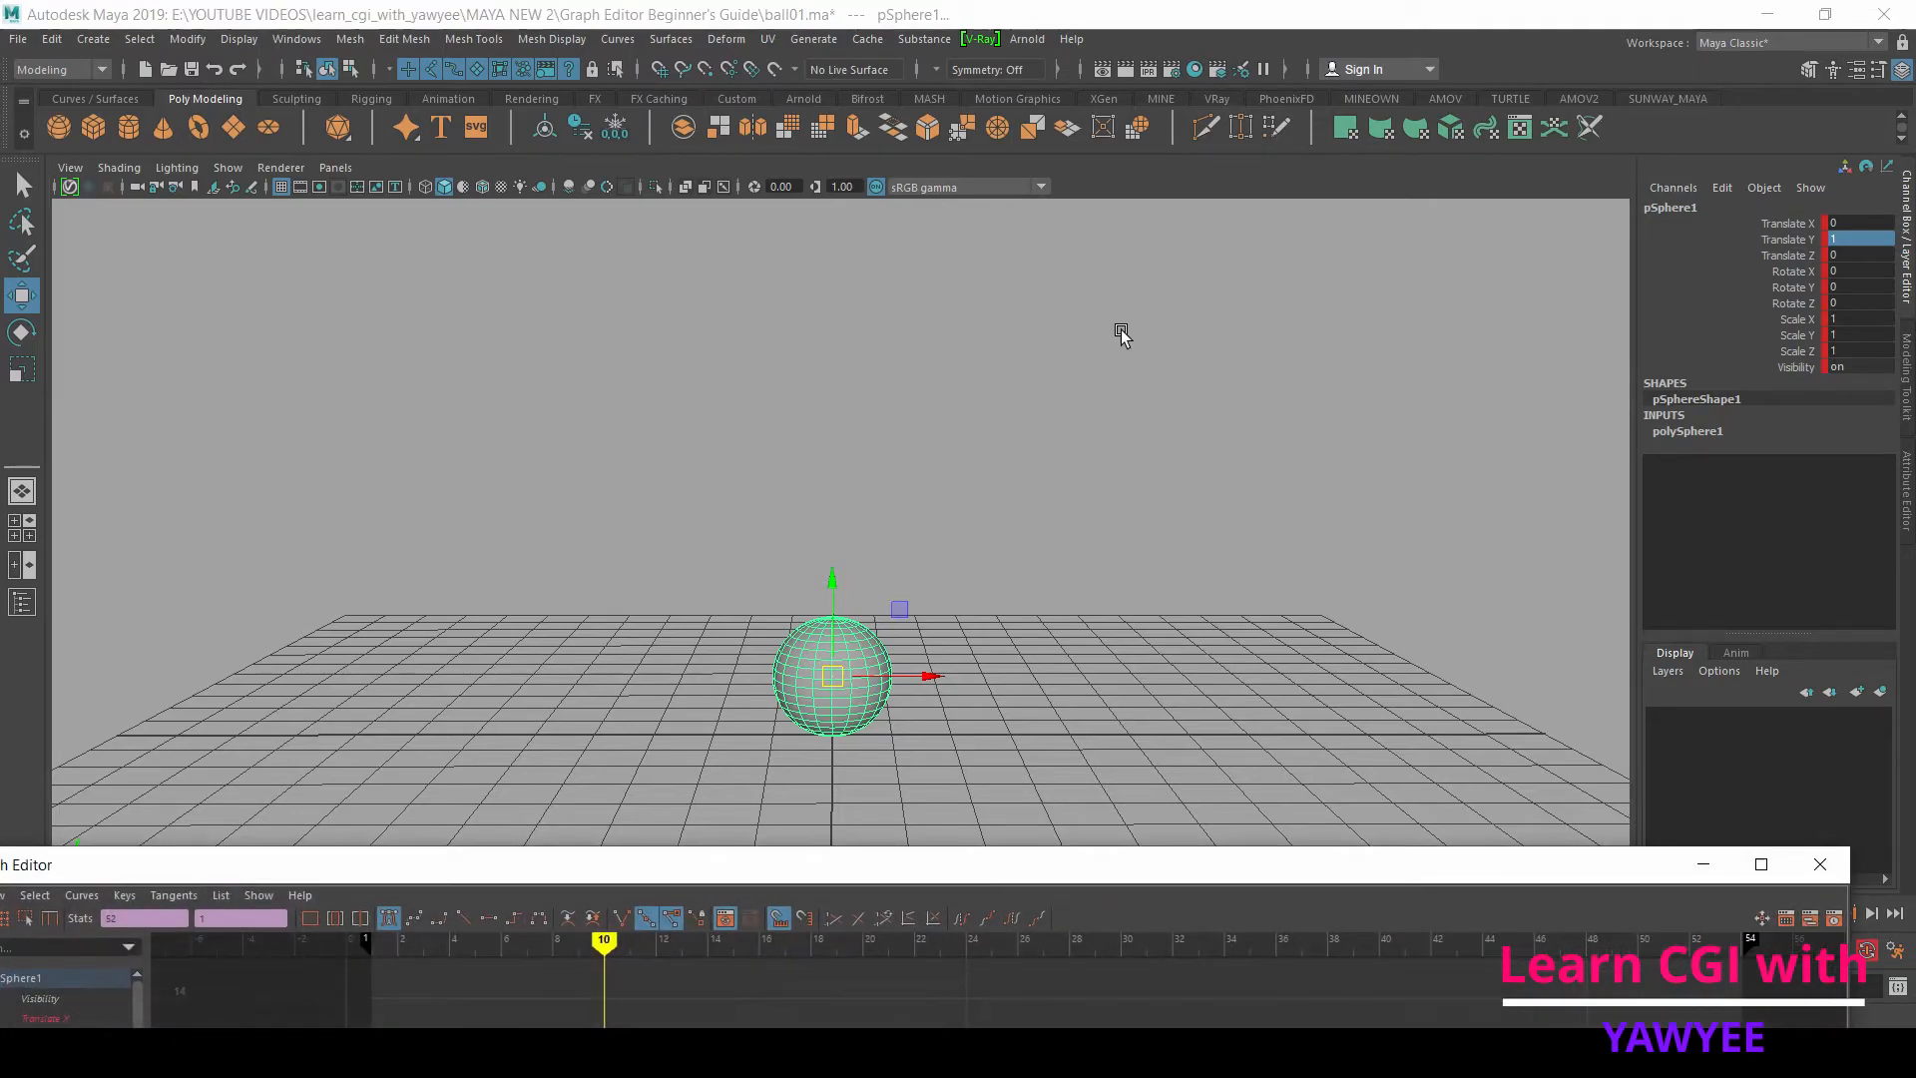
drag(847, 882, 1000, 122)
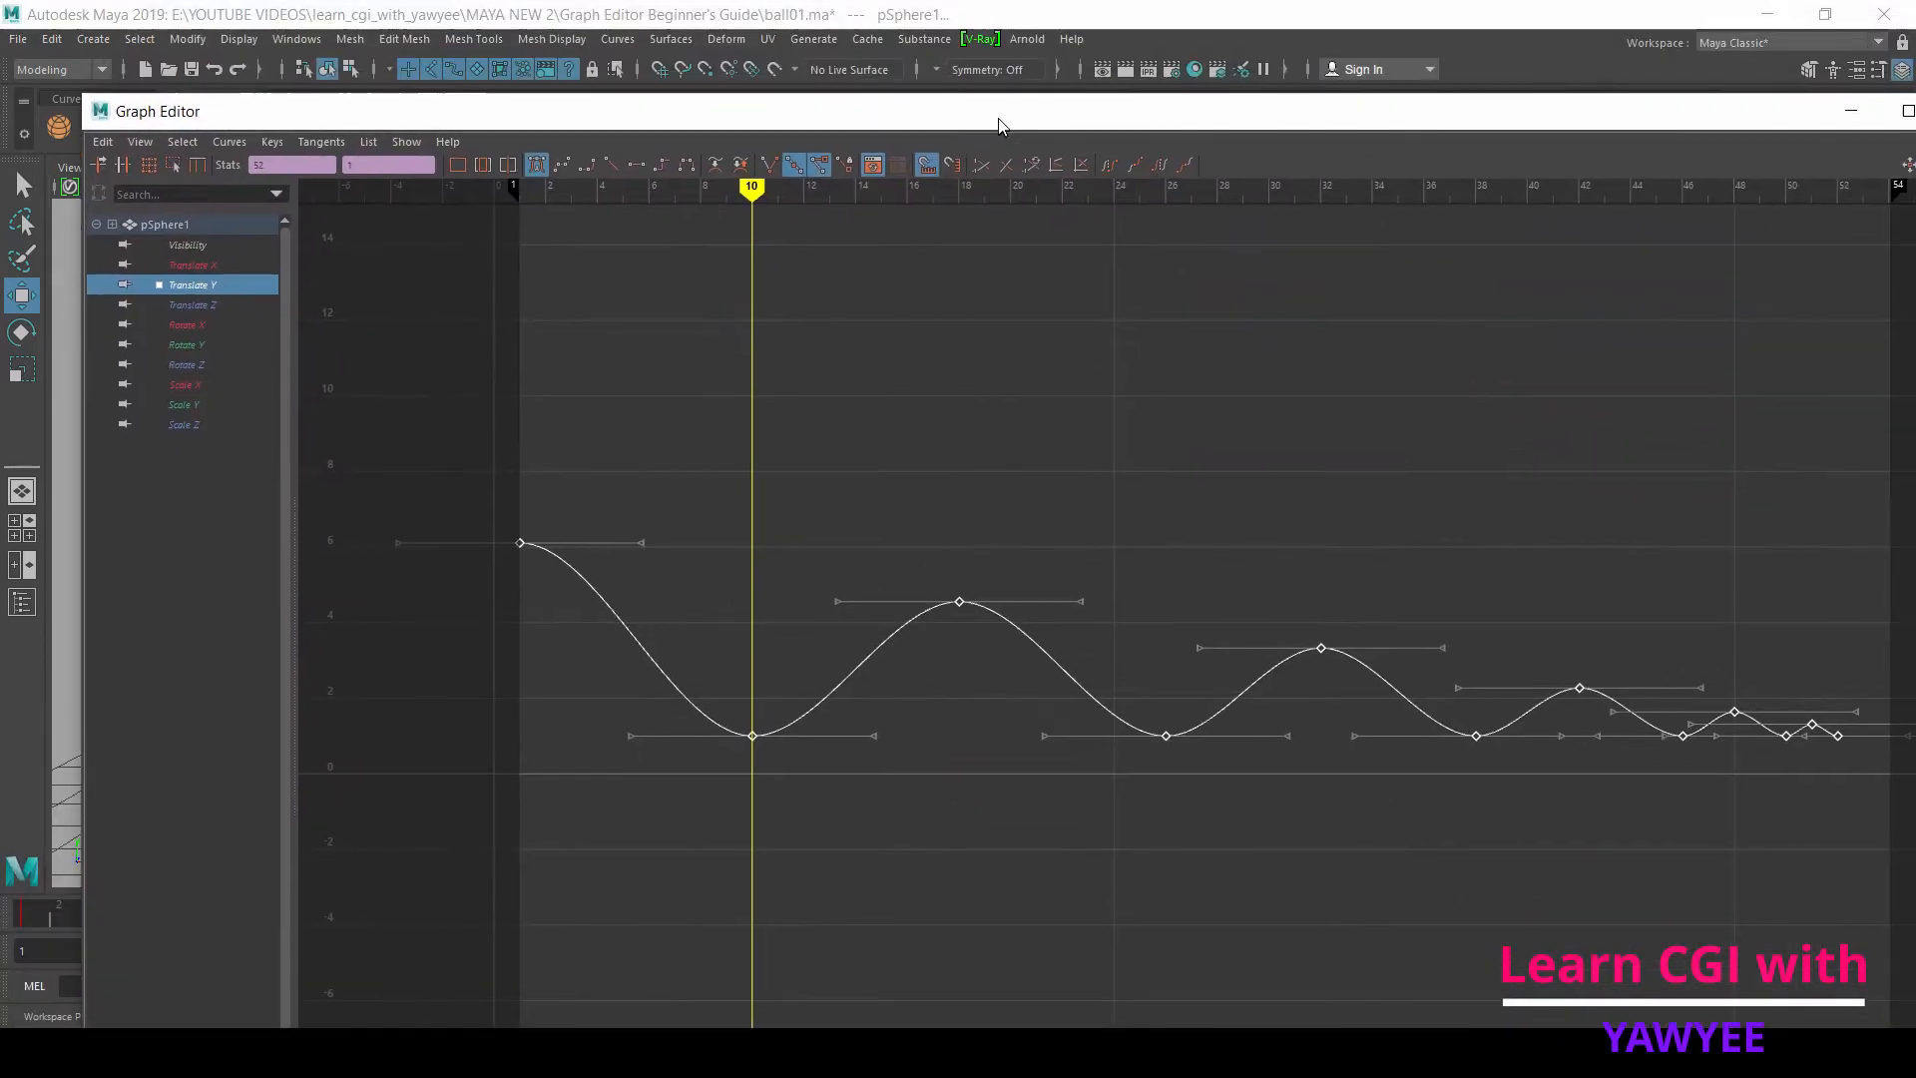
click(780, 780)
drag(806, 786, 737, 721)
drag(1243, 786, 1140, 722)
alt+middle_drag(1266, 882, 989, 875)
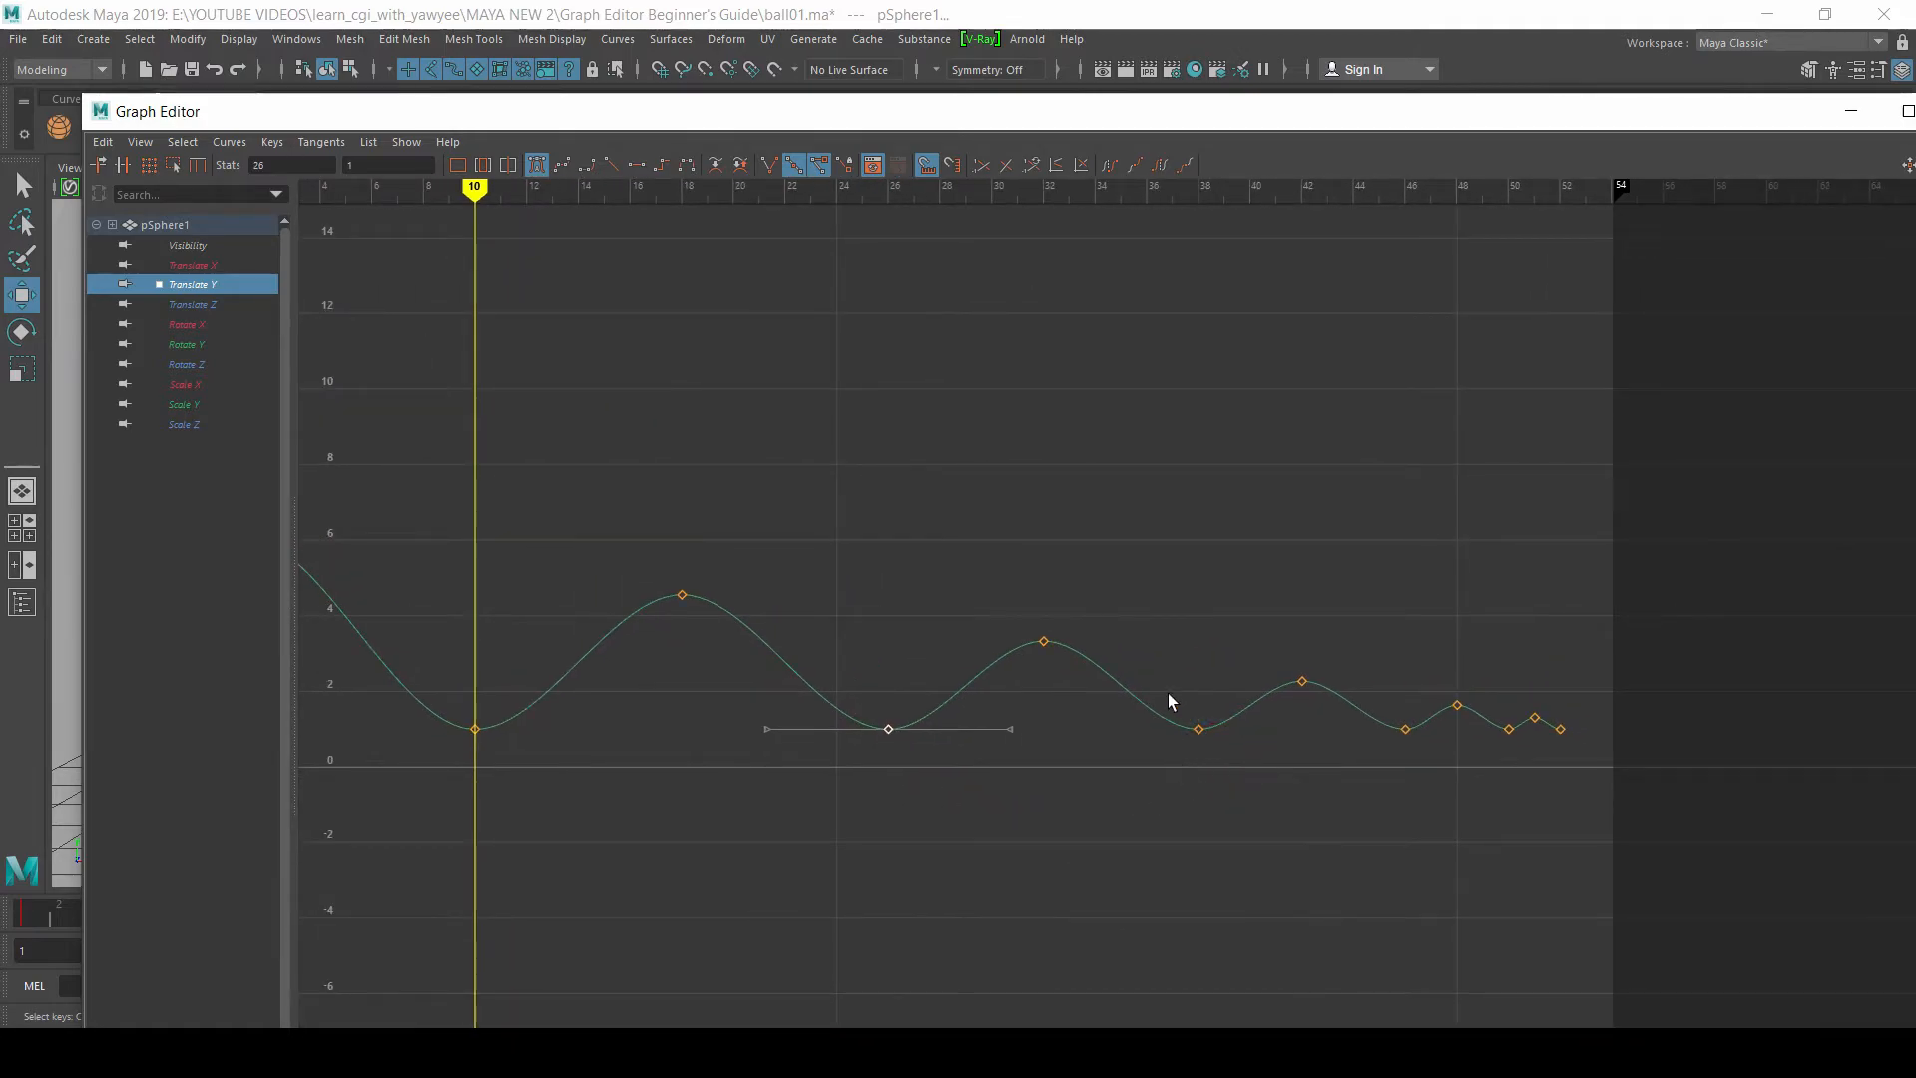
drag(1409, 739, 1401, 727)
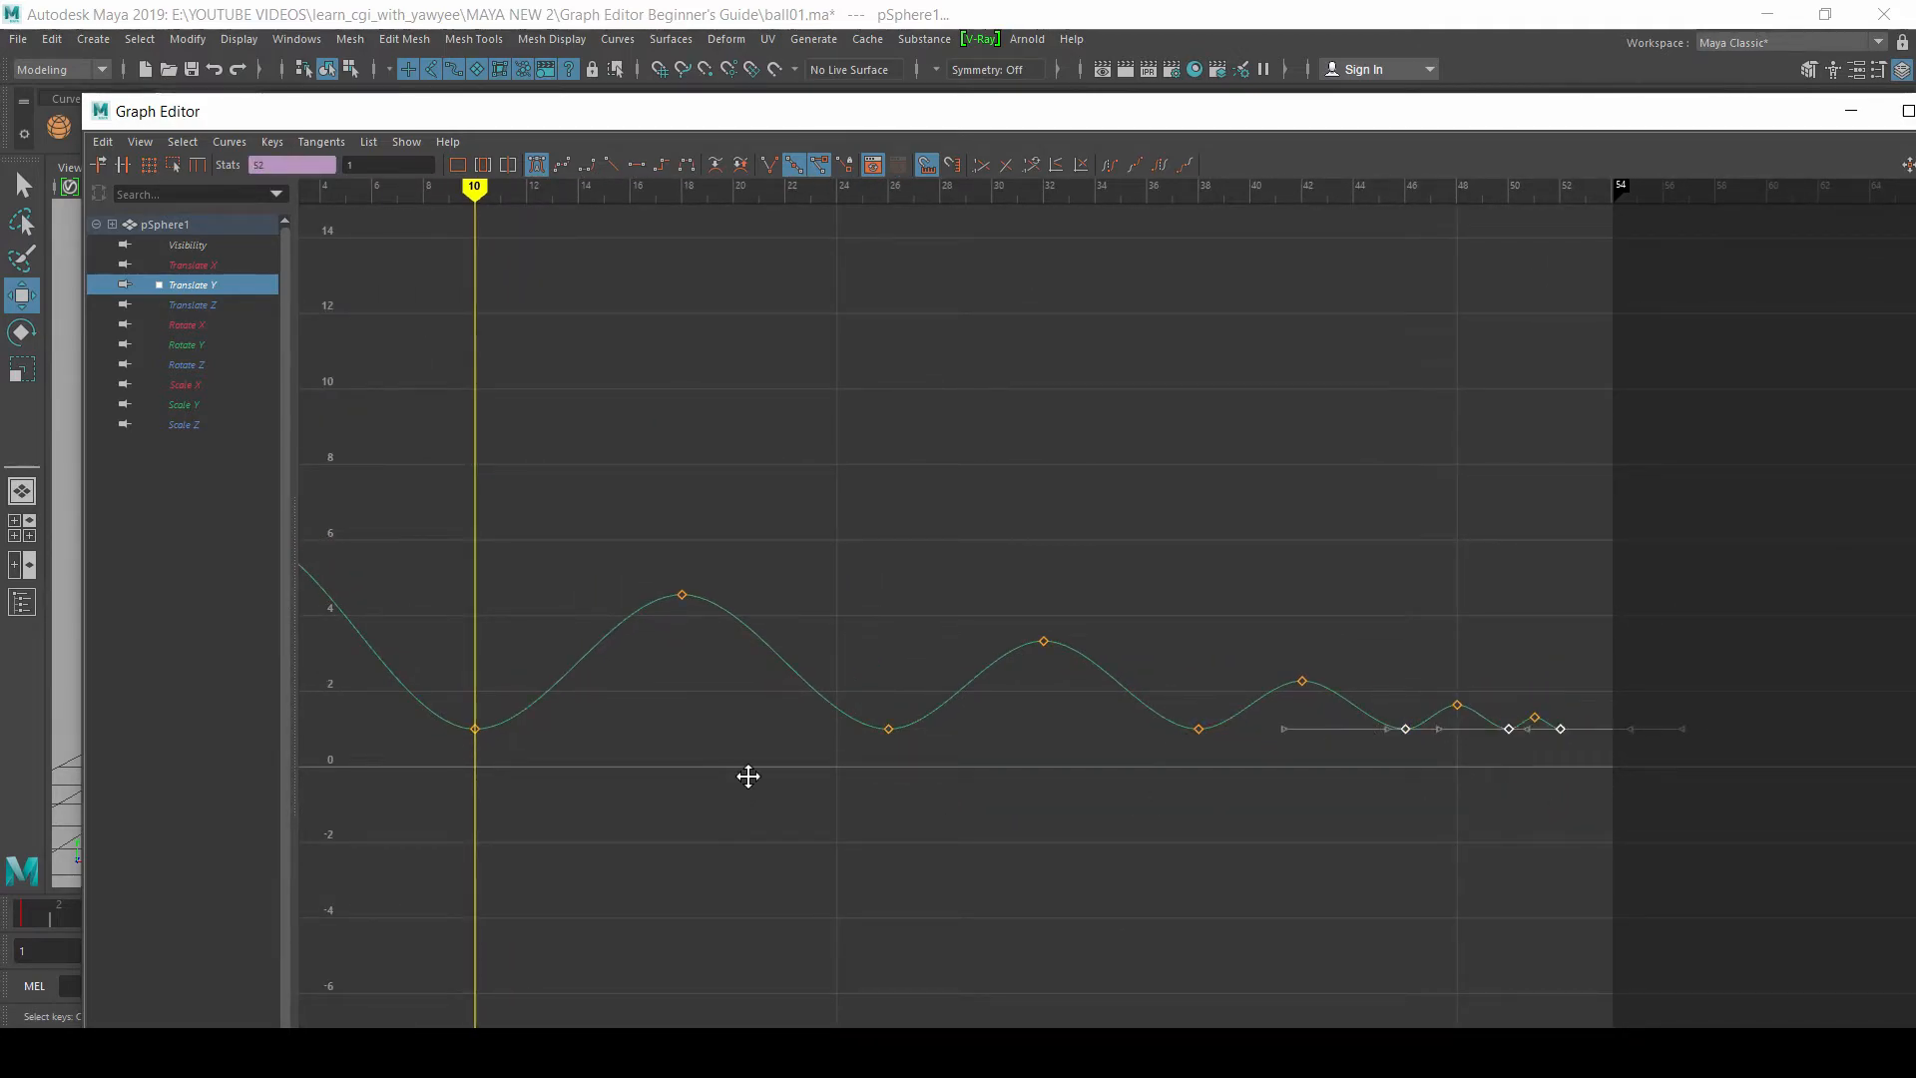
alt+middle_drag(724, 781, 898, 774)
Step: Set the Translate Y key at the first ground contact, frame 10, to Linear tangents
drag(897, 768, 704, 665)
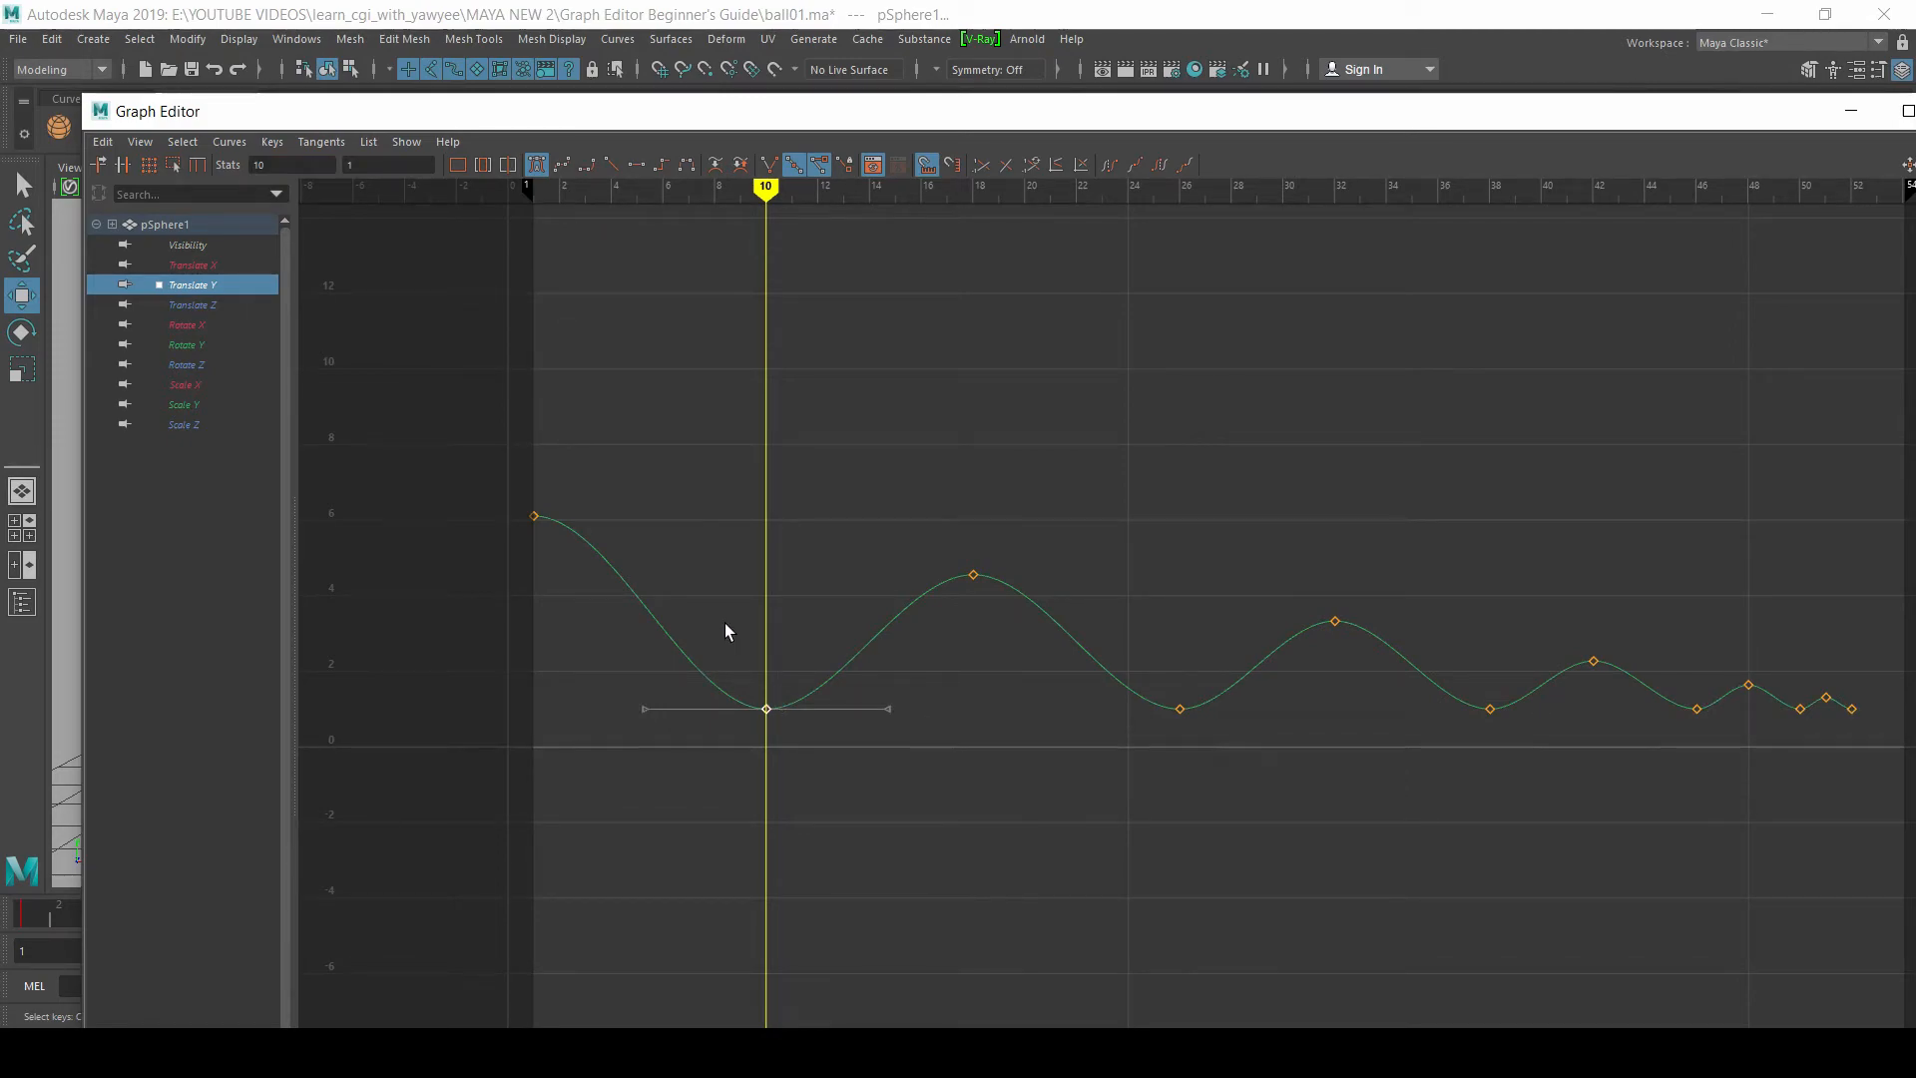
alt+middle_drag(750, 453, 781, 450)
alt+right_drag(692, 518, 769, 559)
alt+middle_drag(768, 559, 902, 582)
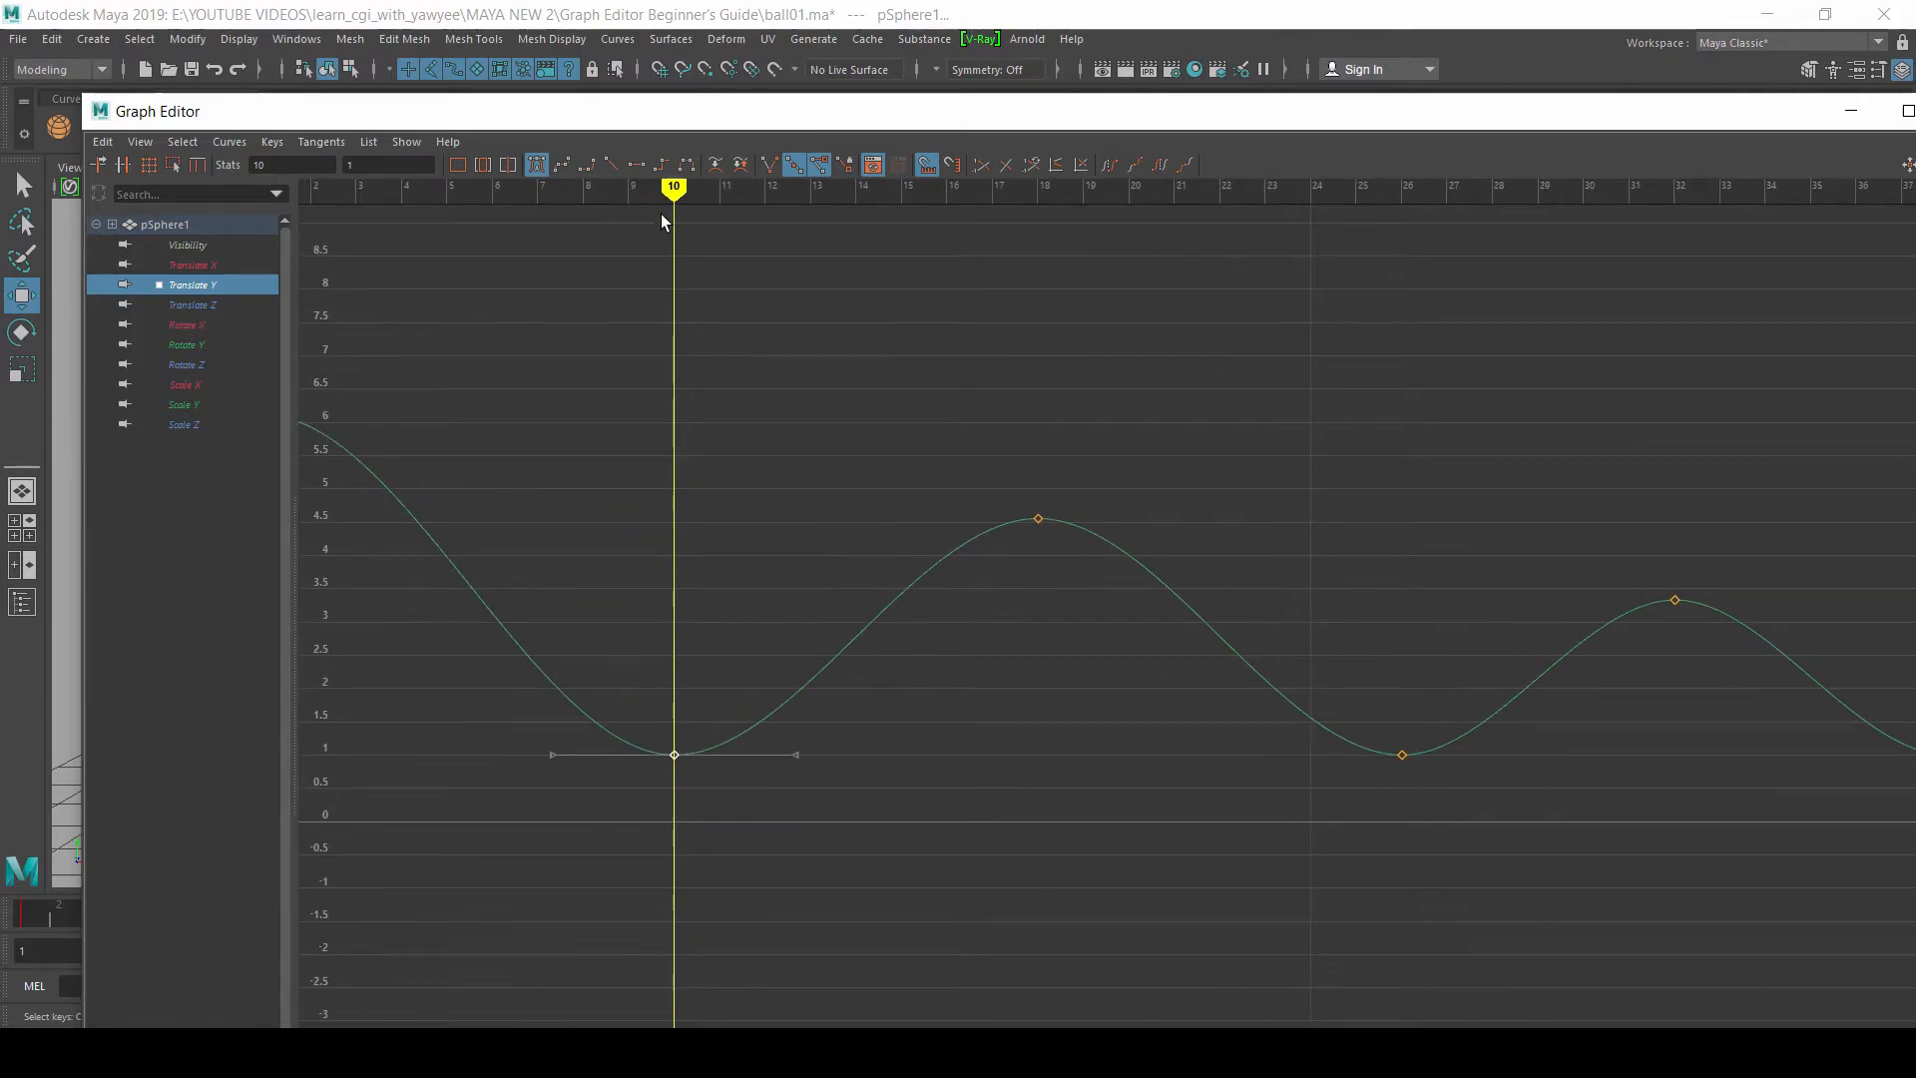
click(611, 166)
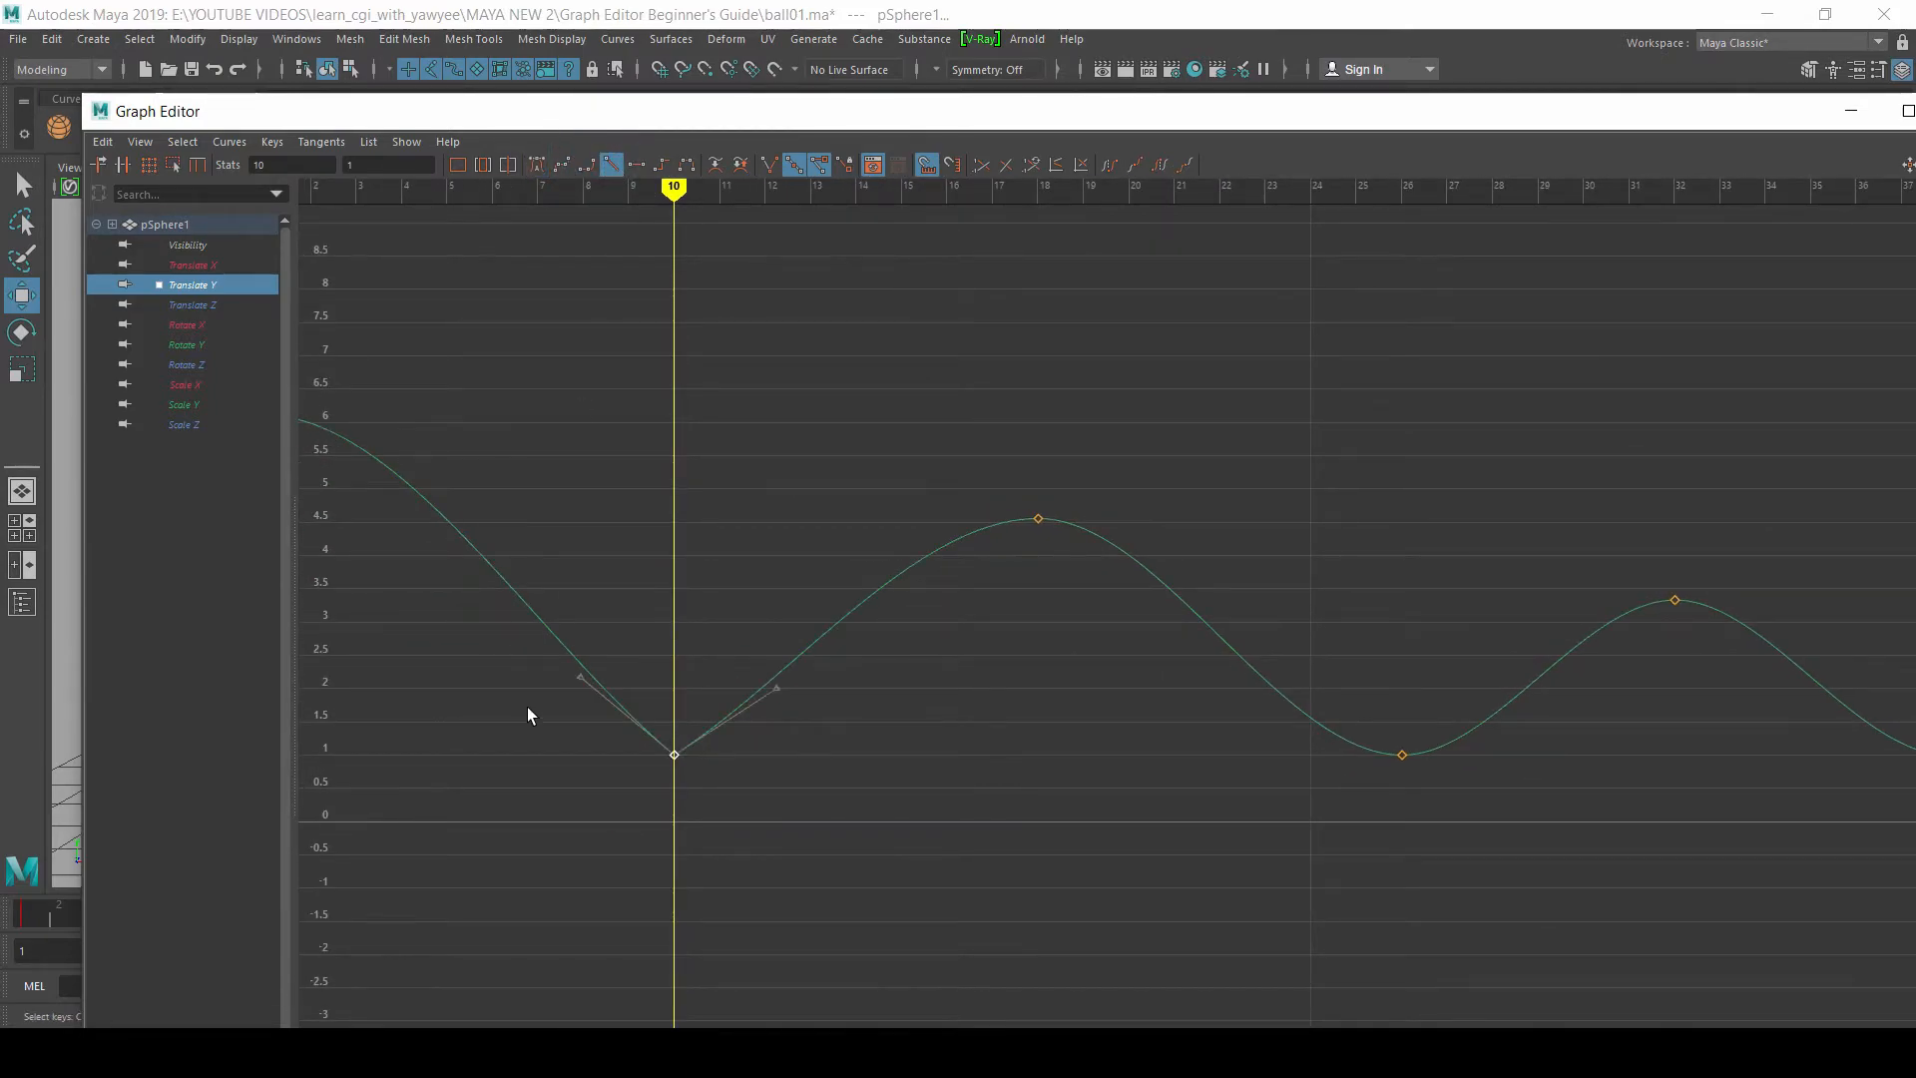
alt+middle_drag(619, 457, 774, 449)
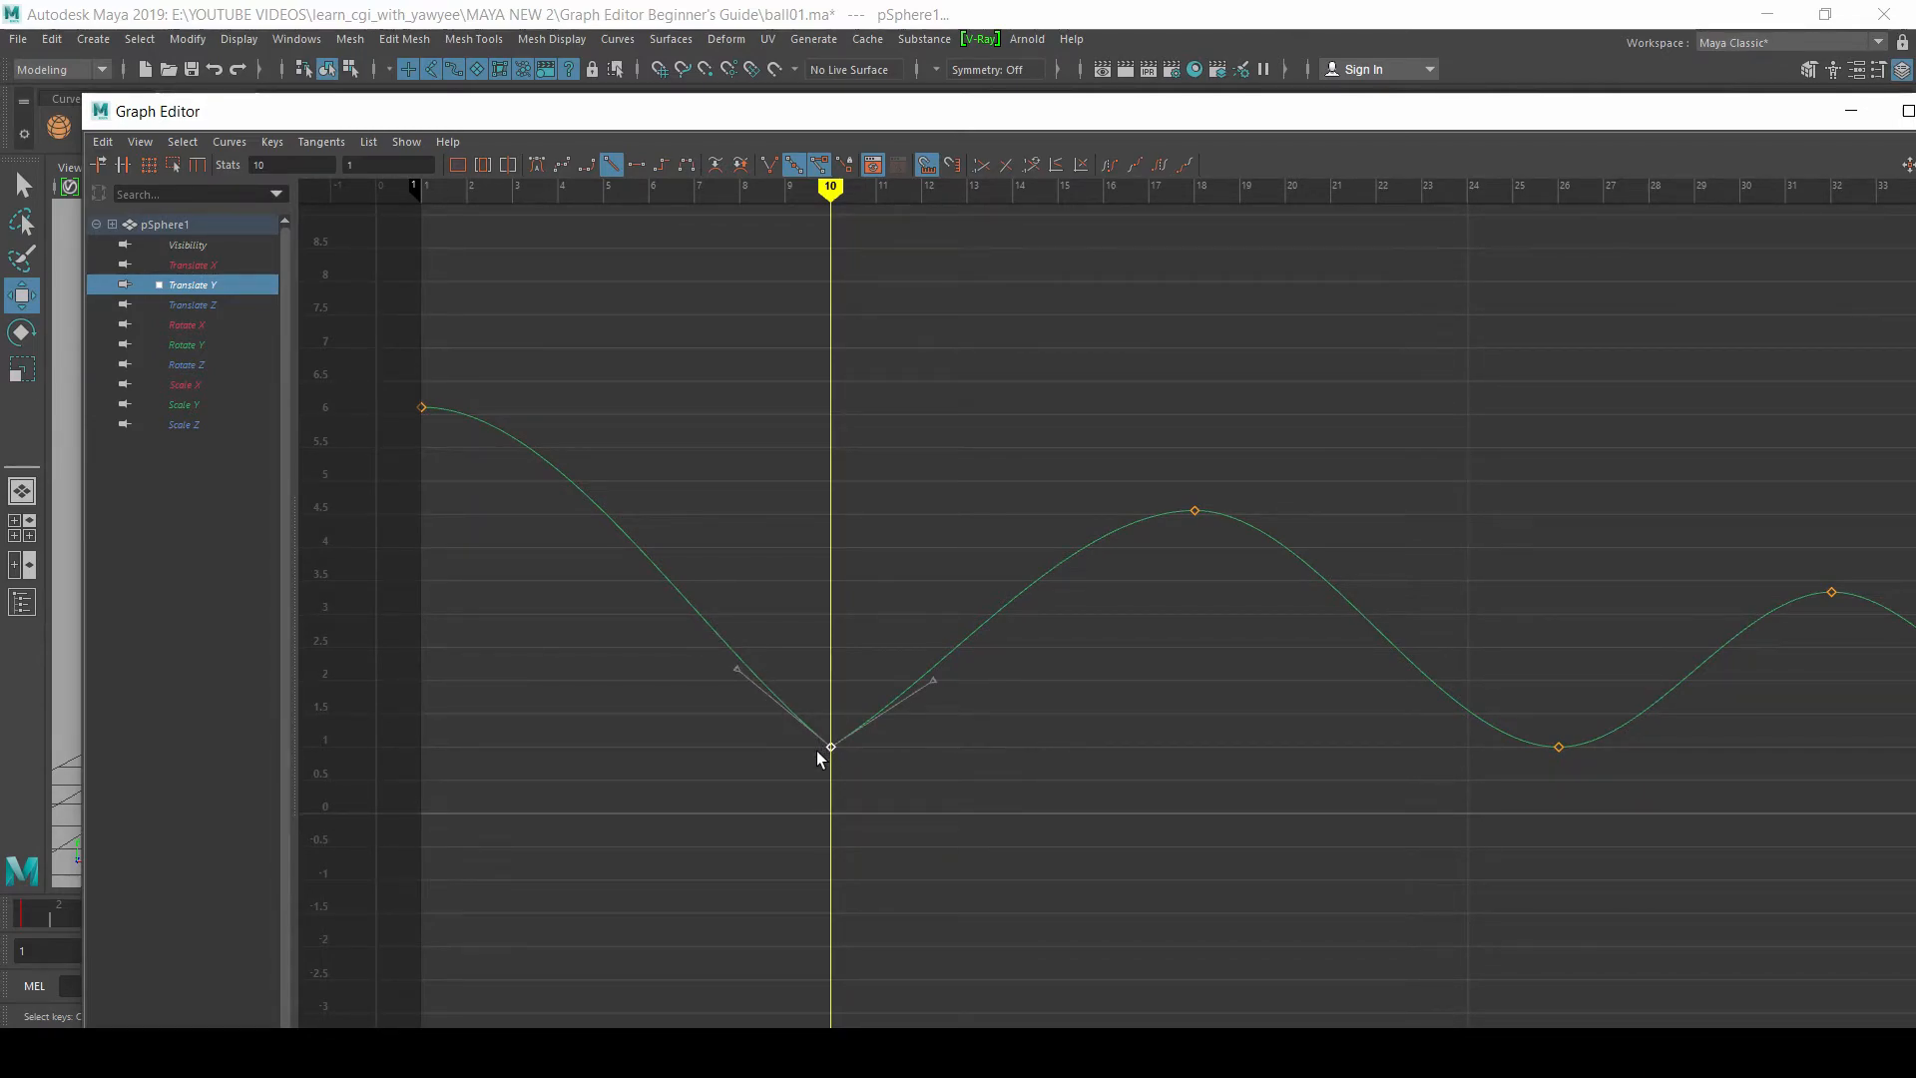
Step: Set the remaining ground-contact keys at frames 26, 38, 46, 50 and 52 to Linear tangents
alt+middle_drag(1435, 817, 830, 748)
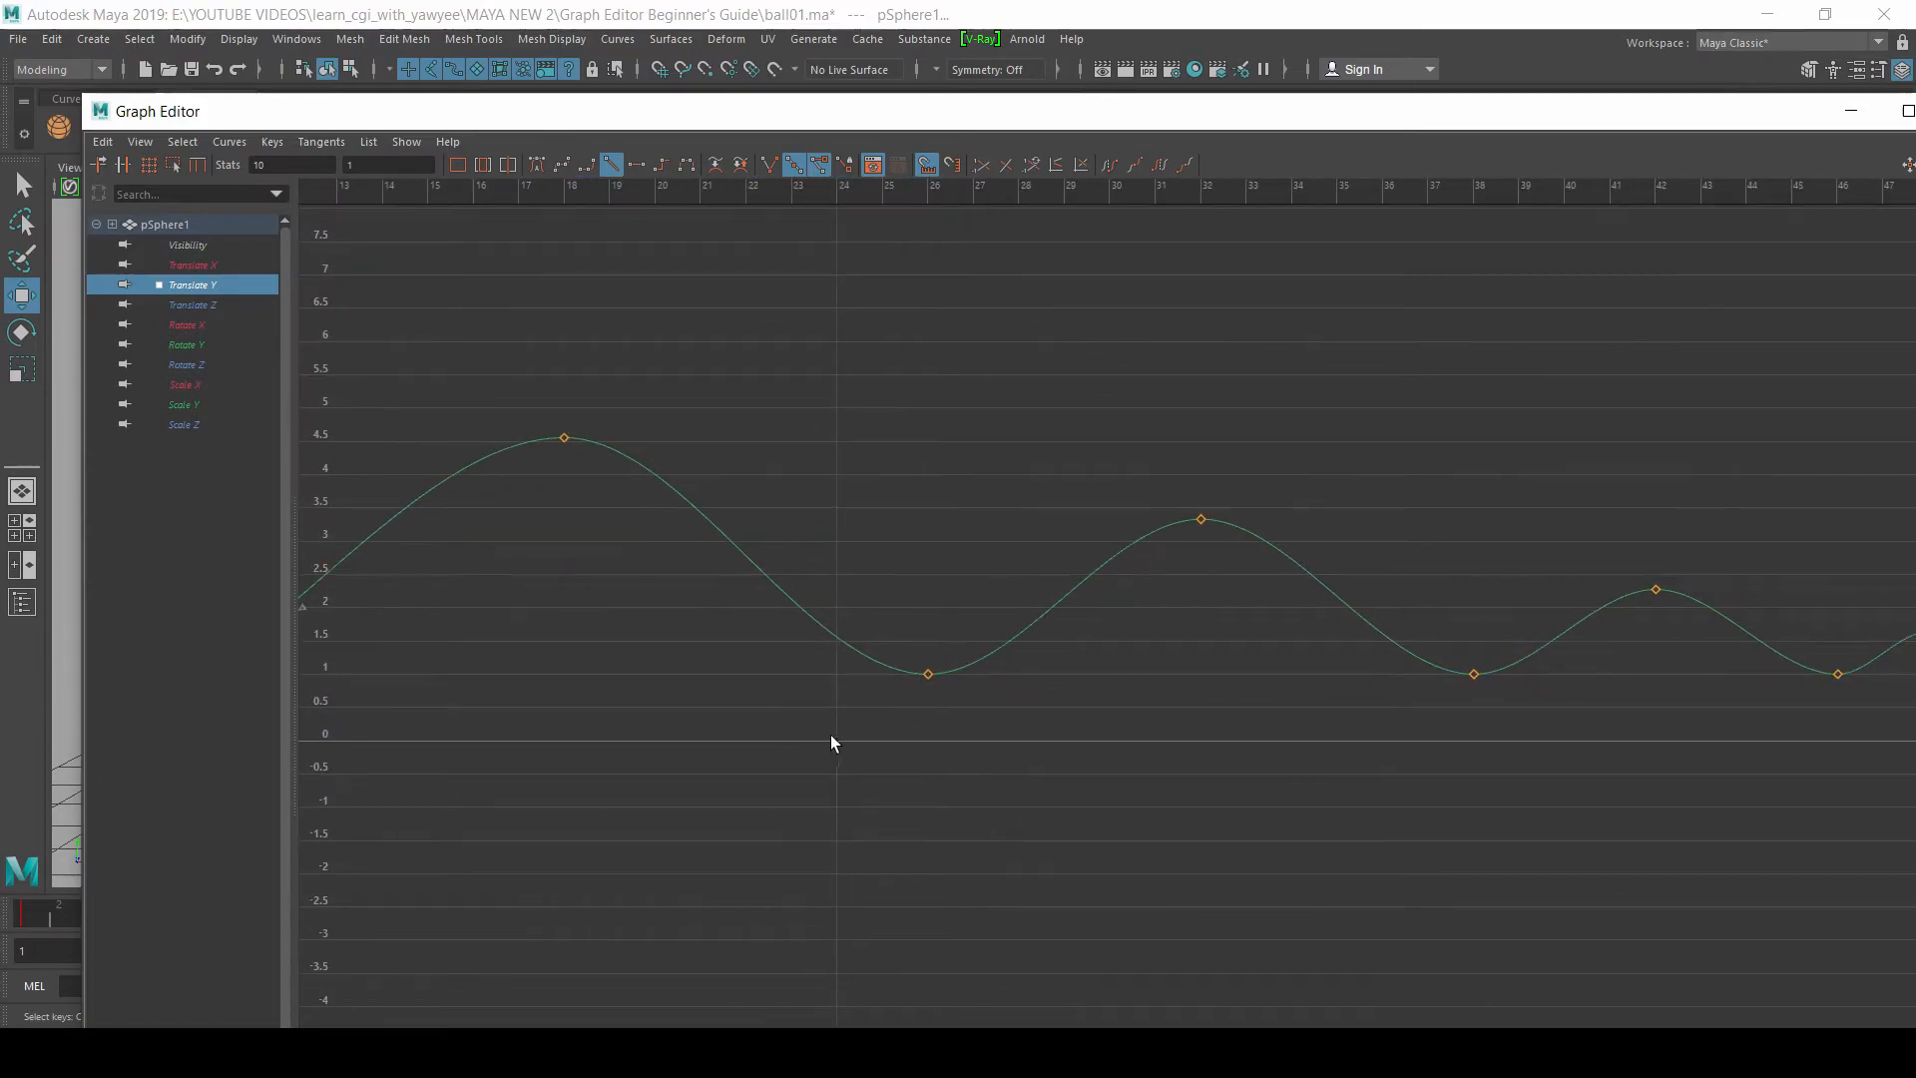
drag(834, 738, 1648, 667)
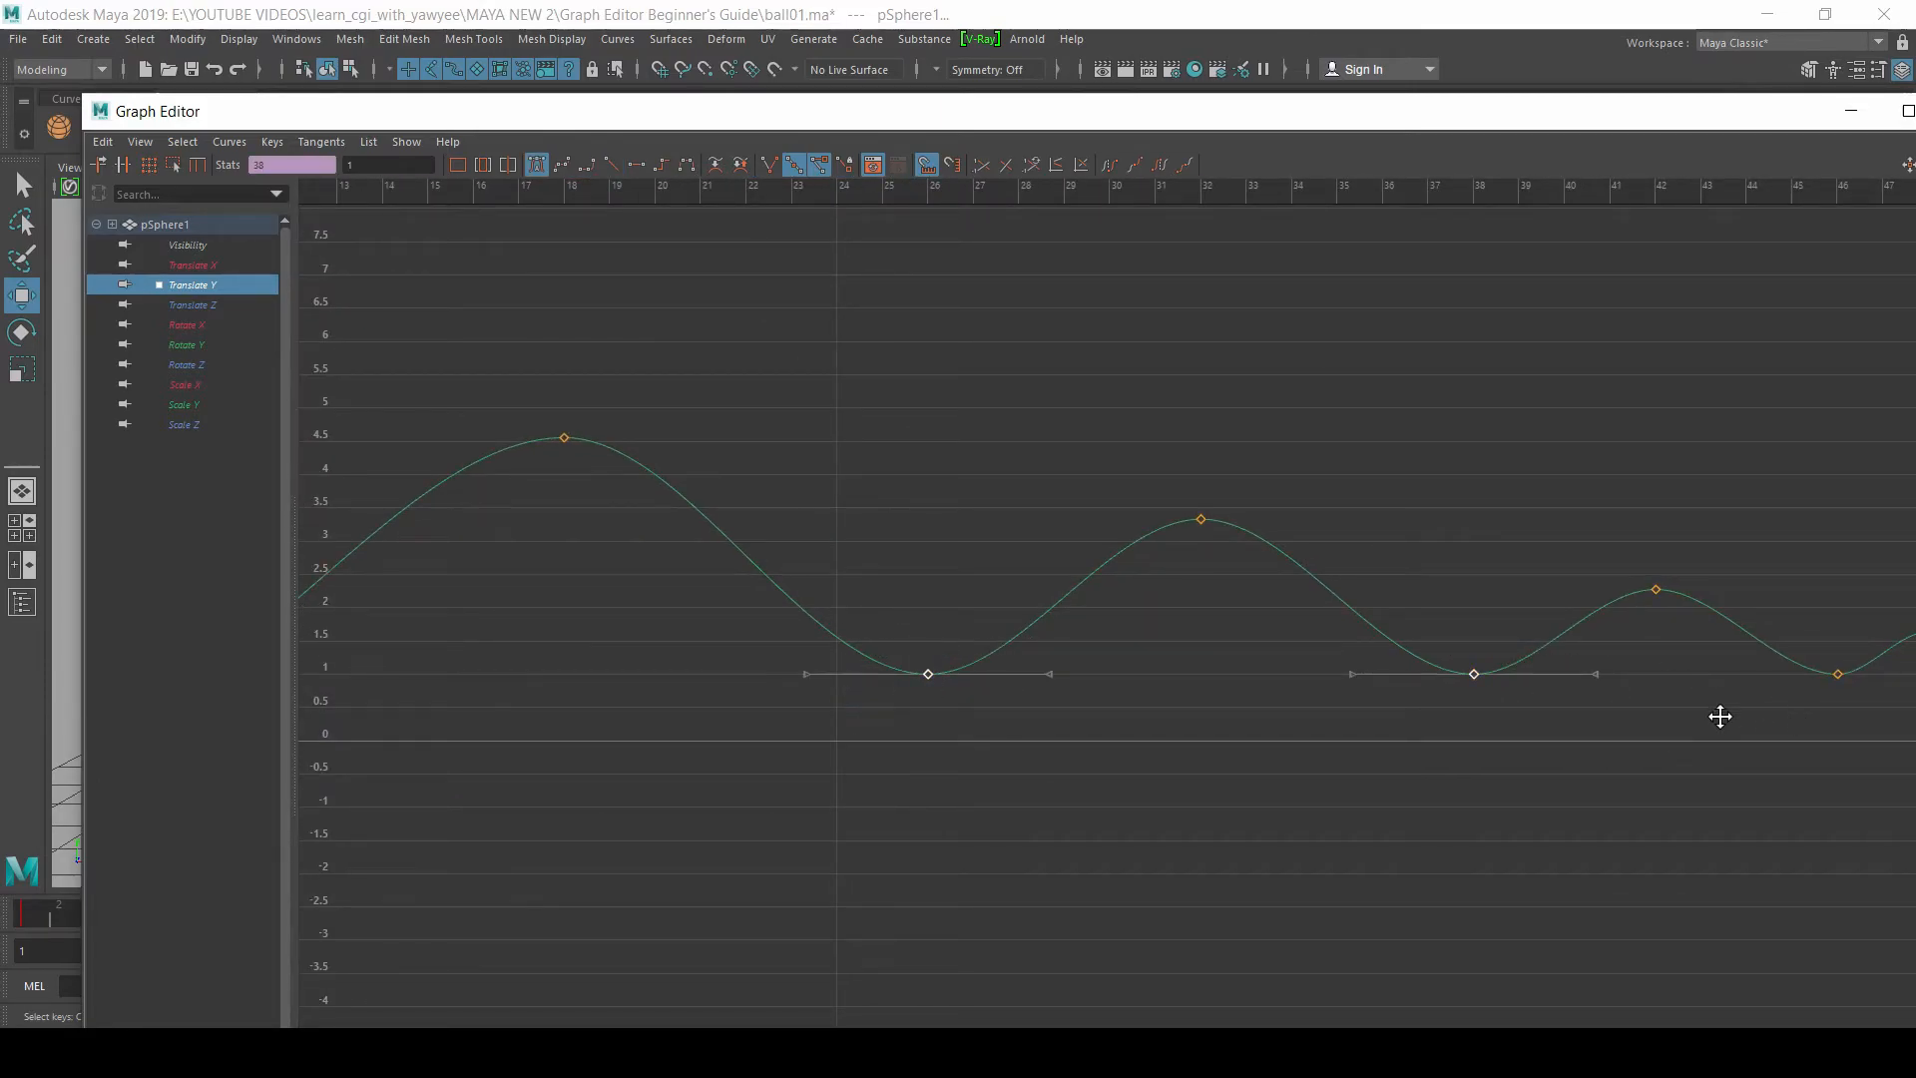
alt+middle_drag(1749, 705, 812, 696)
shift+drag(810, 720, 1173, 661)
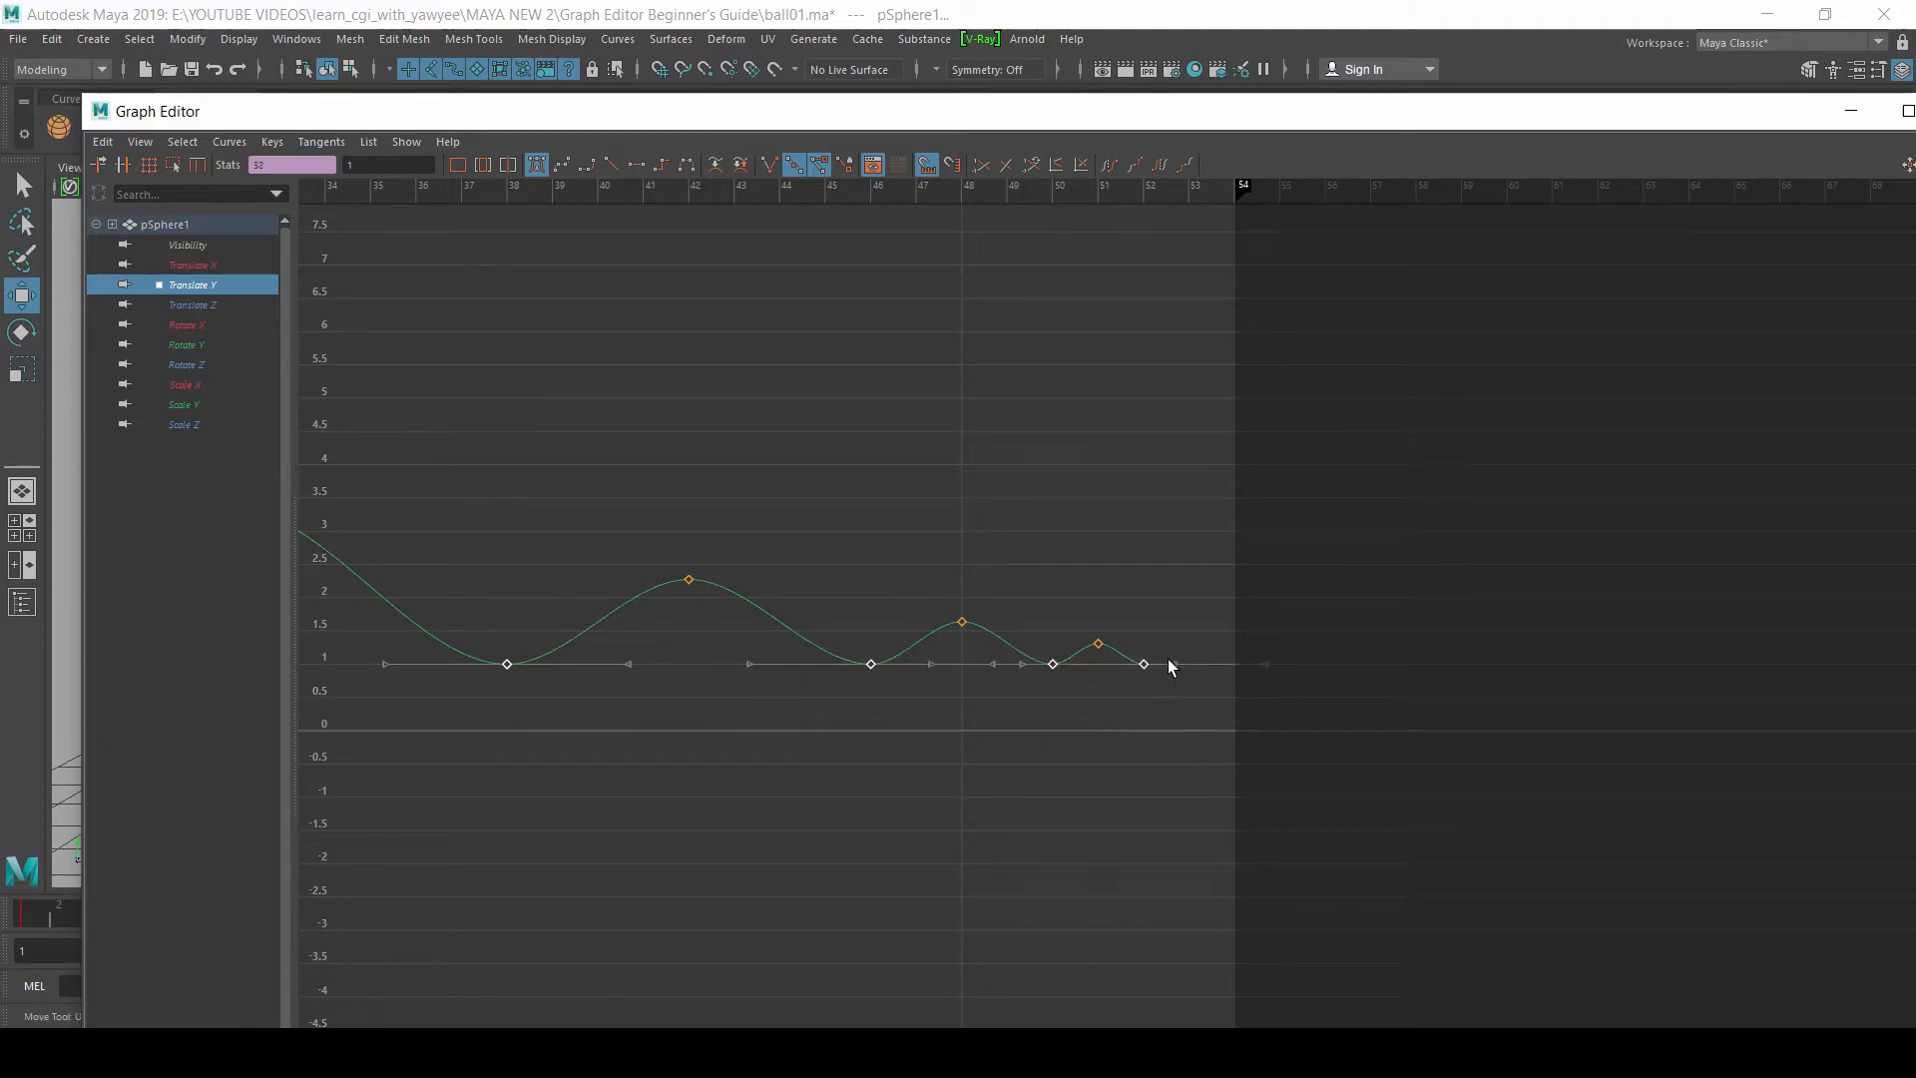
click(611, 166)
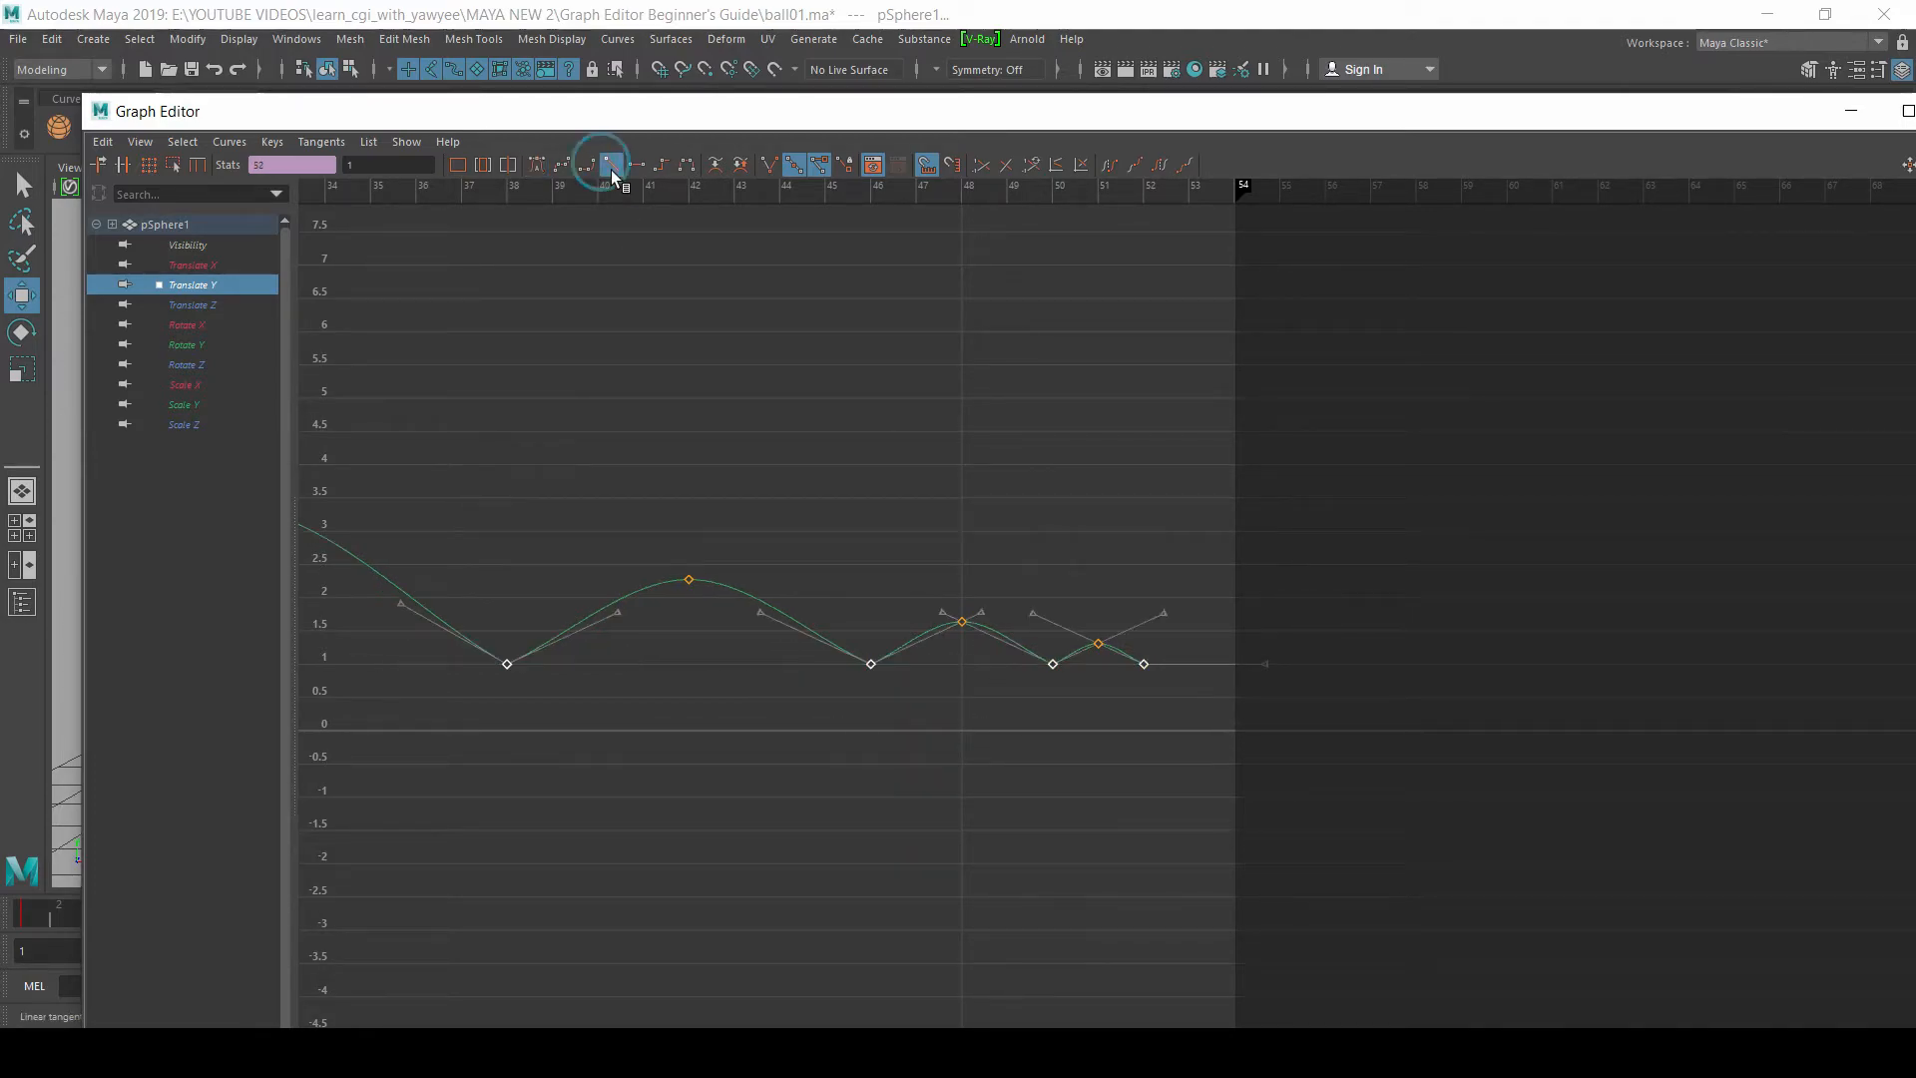
alt+middle_drag(632, 542, 1274, 505)
click(1099, 428)
alt+middle_drag(829, 578, 1089, 633)
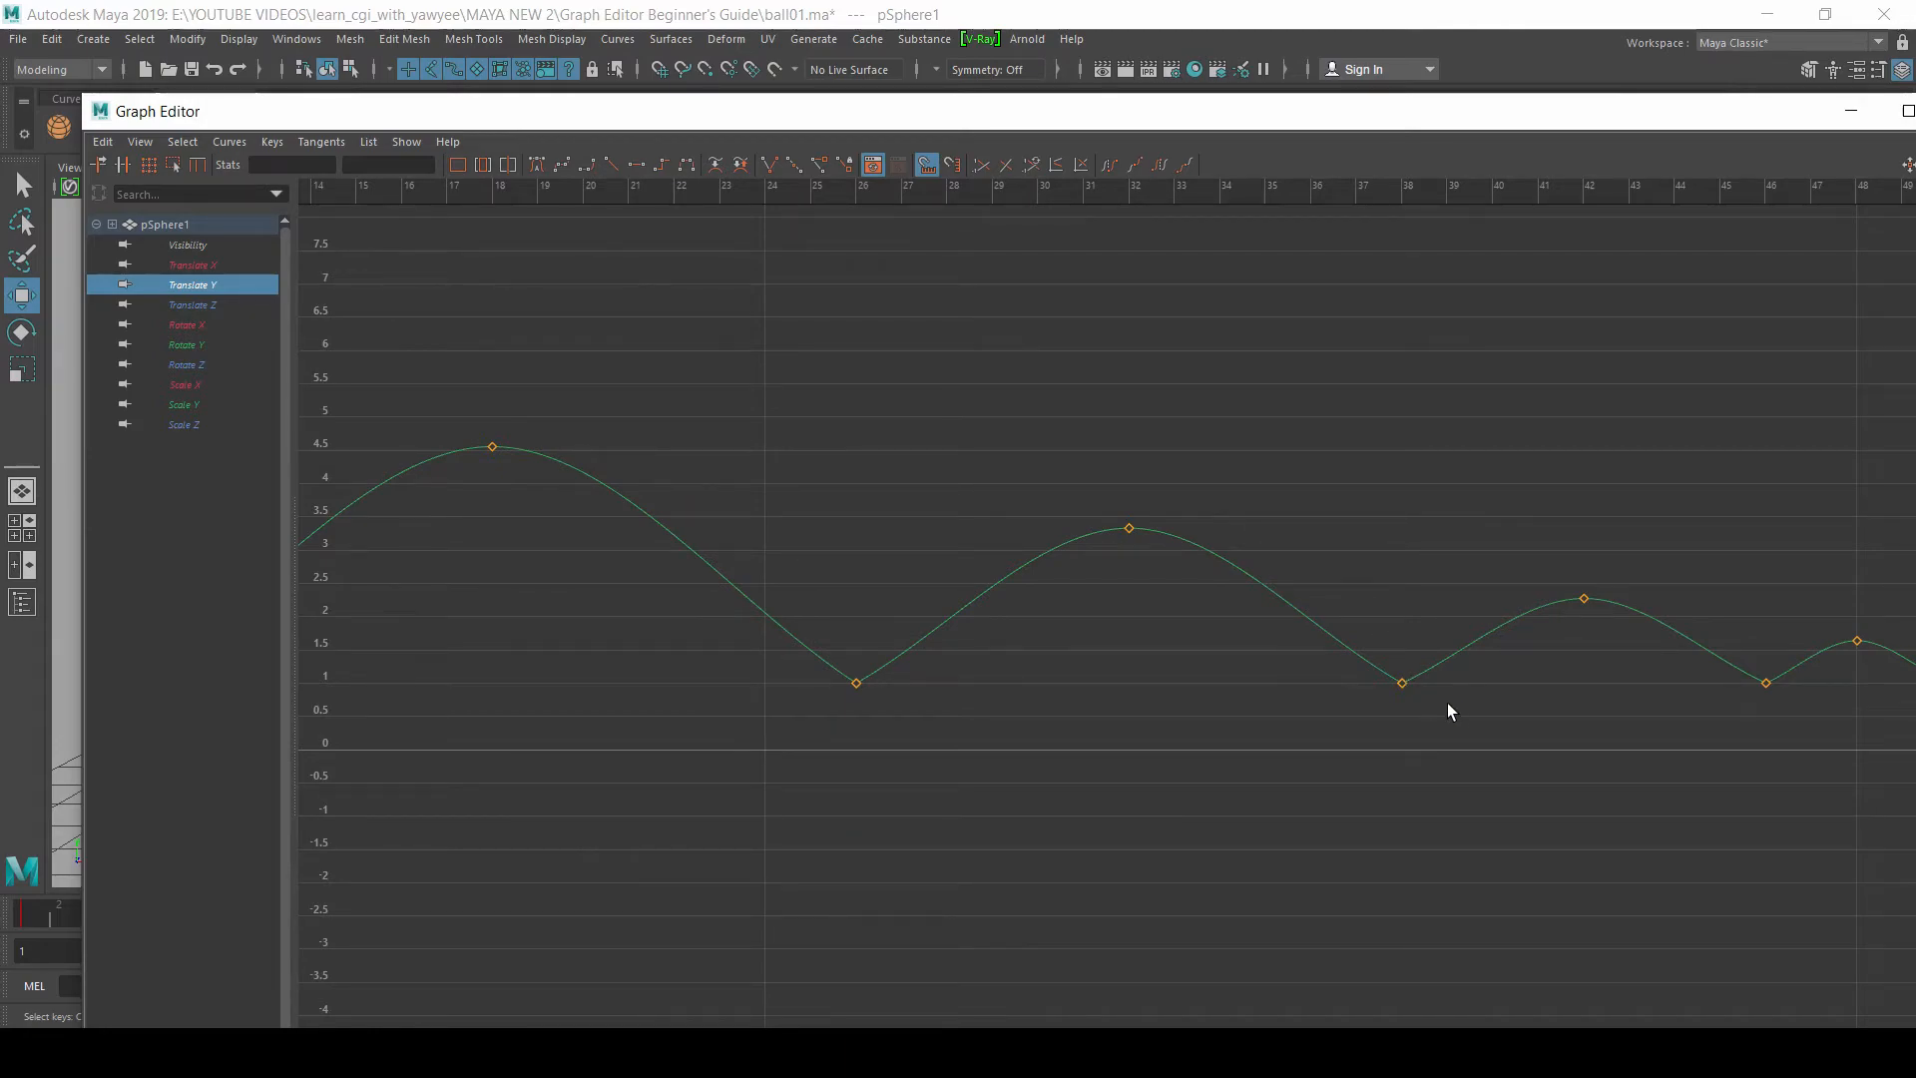
alt+middle_drag(1439, 700, 1047, 752)
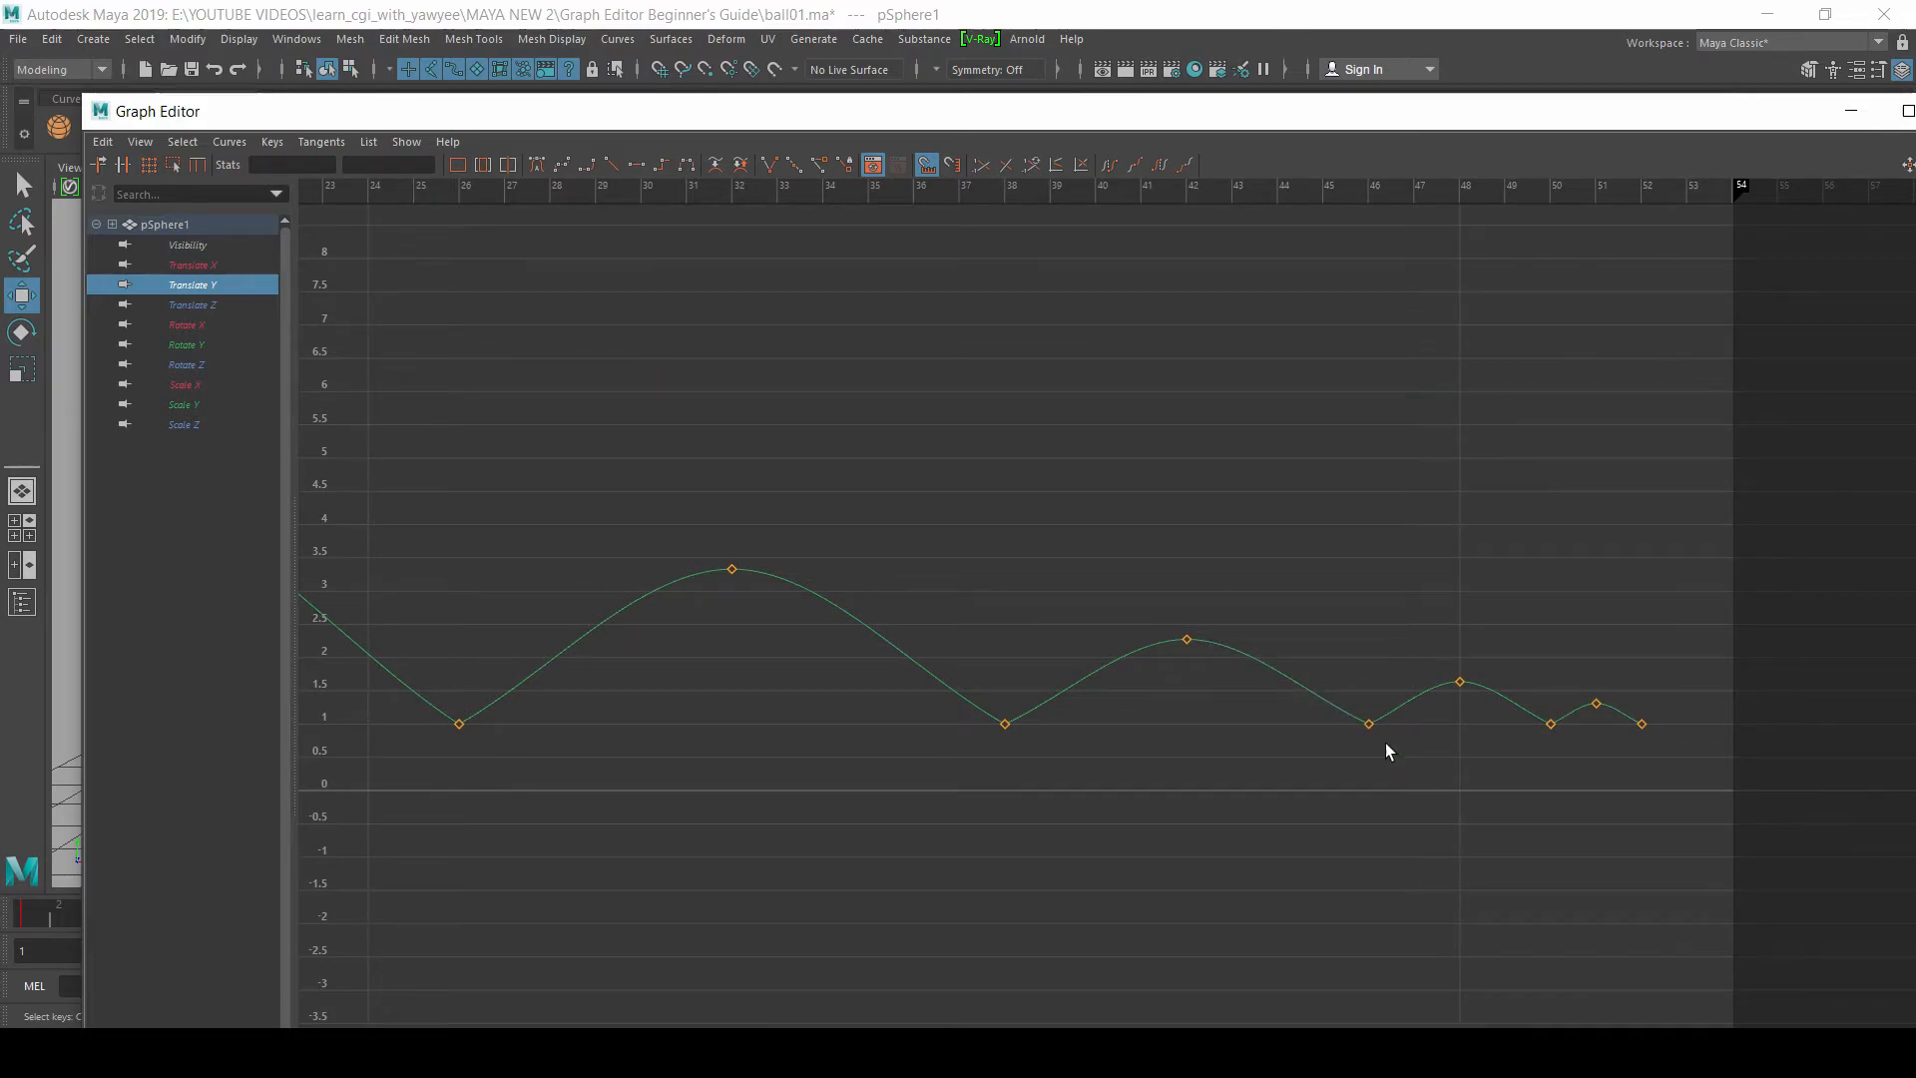
Step: Minimize the Graph Editor and play the animation to review the ball's motion with linear ground contacts
click(1851, 111)
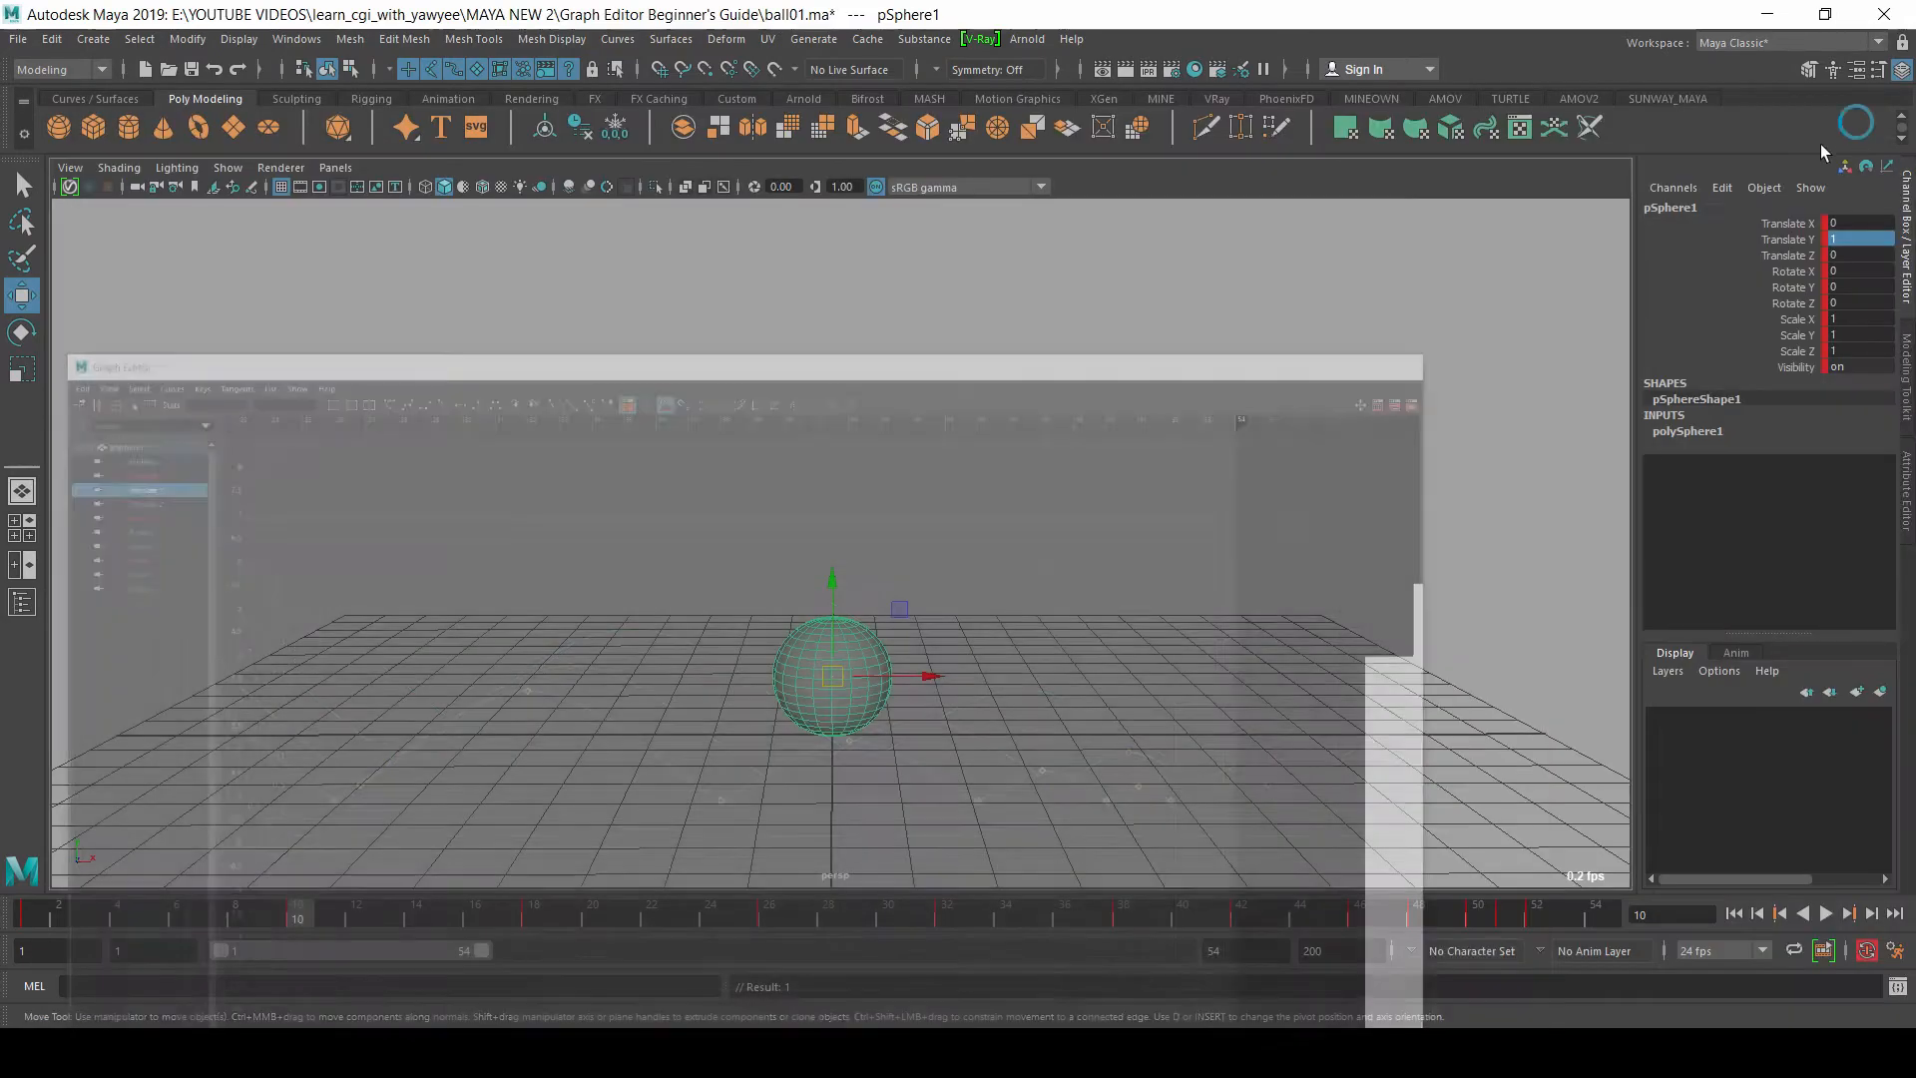
click(1826, 914)
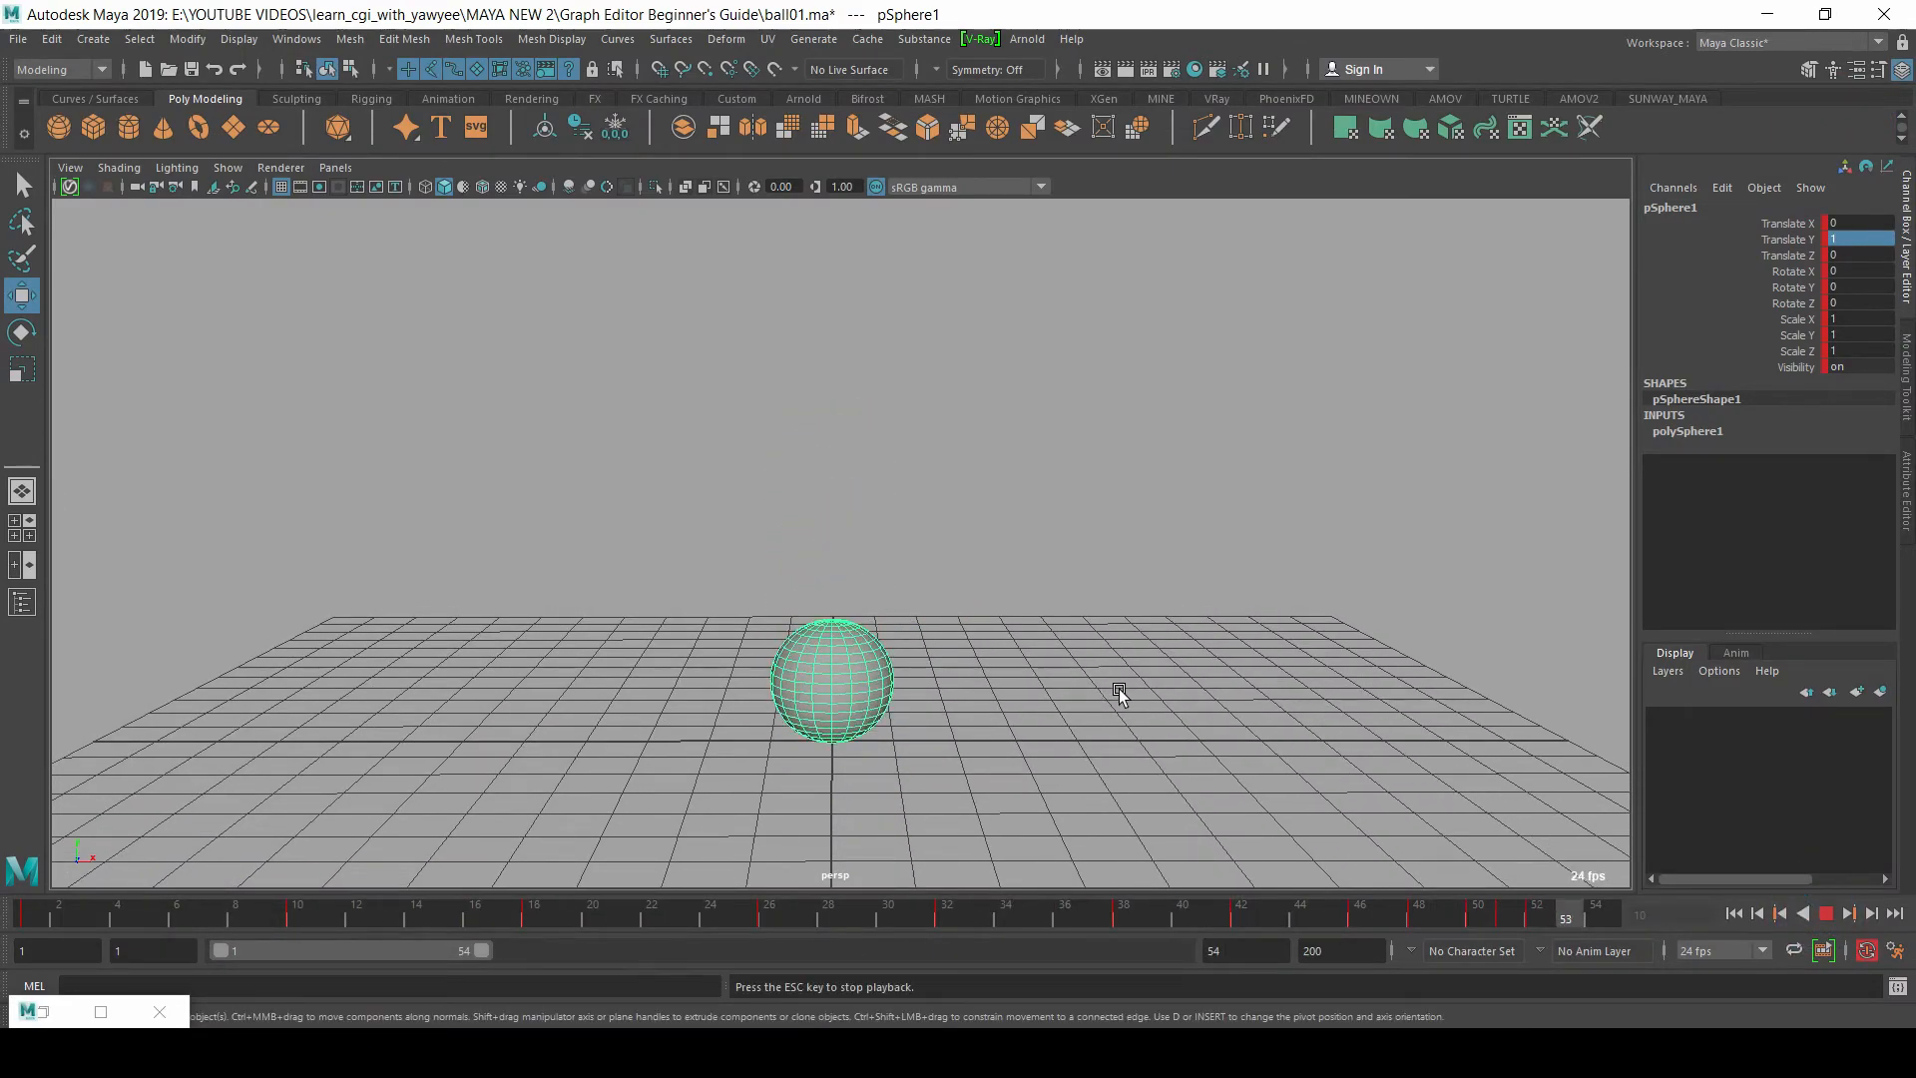
alt+middle_drag(715, 541, 747, 500)
alt+drag(747, 501, 746, 492)
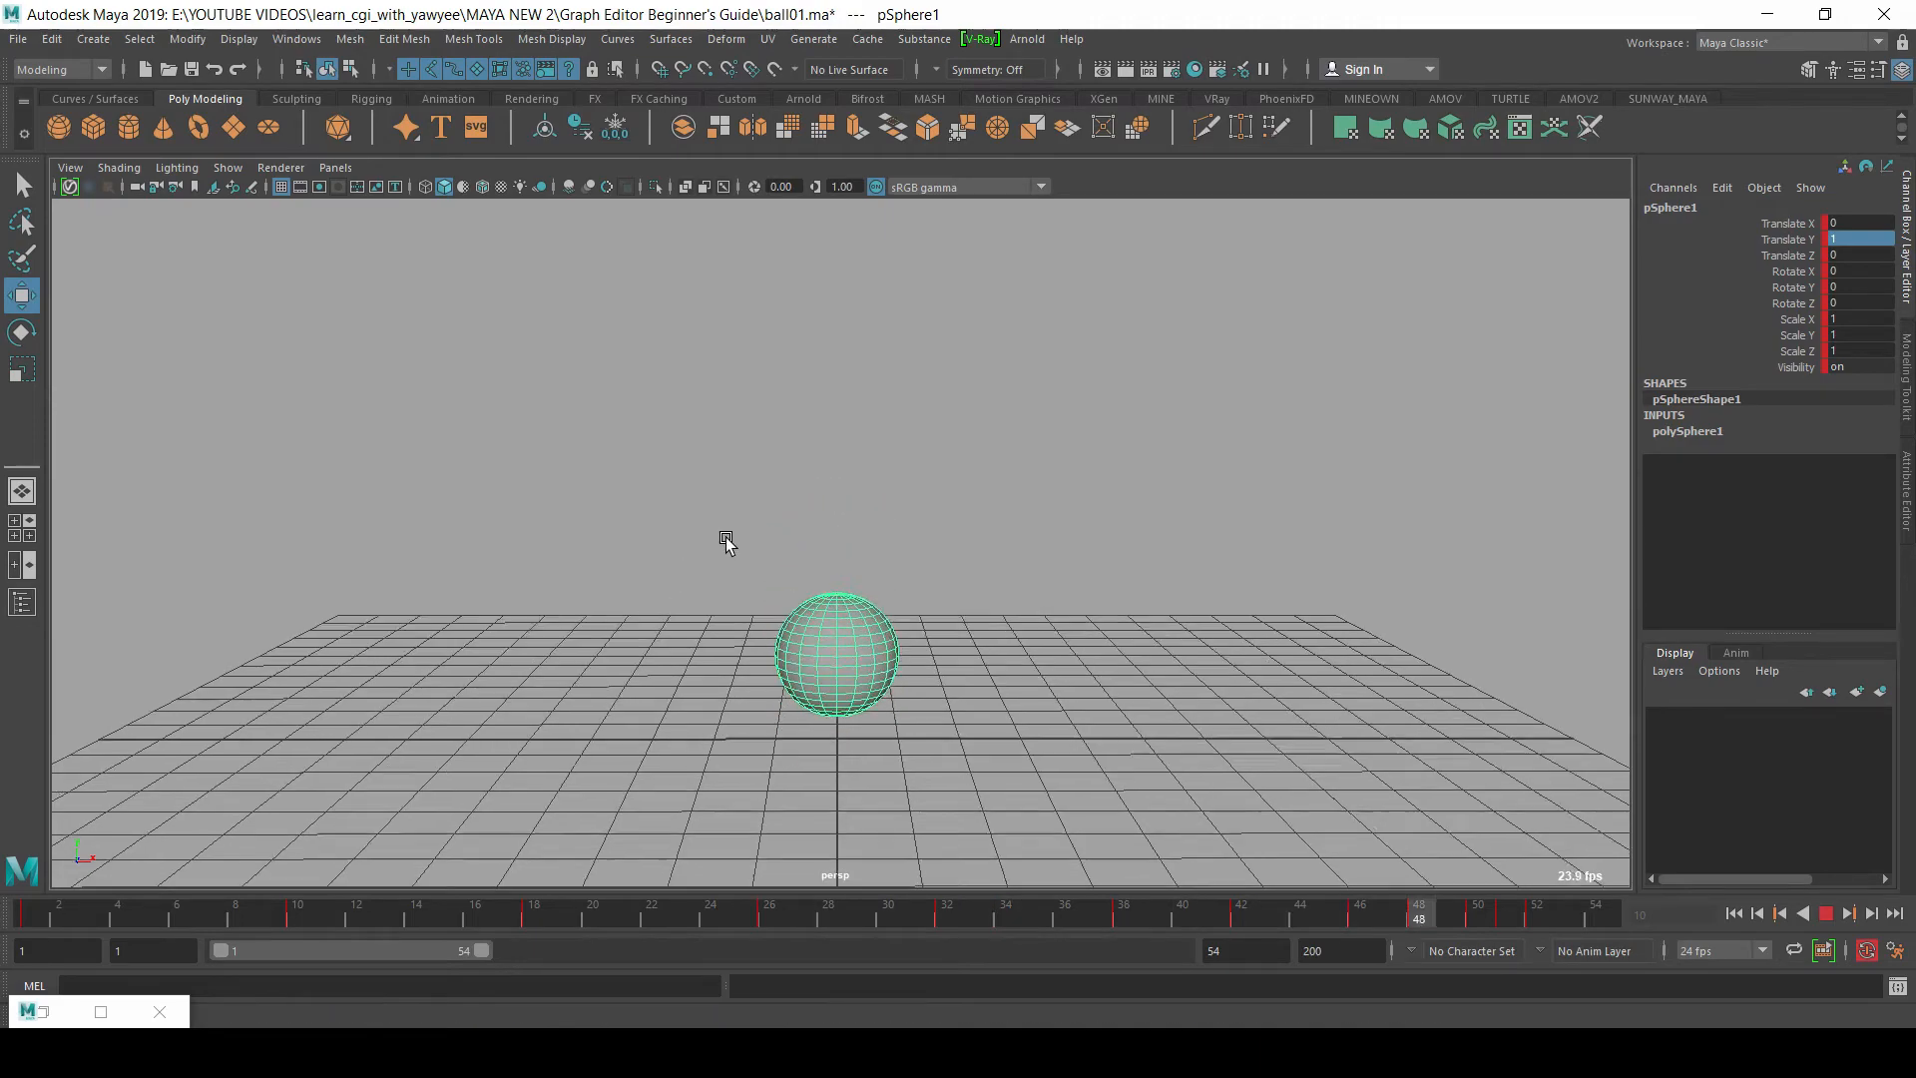
alt+right_drag(804, 432, 903, 461)
alt+middle_drag(1197, 549, 1159, 587)
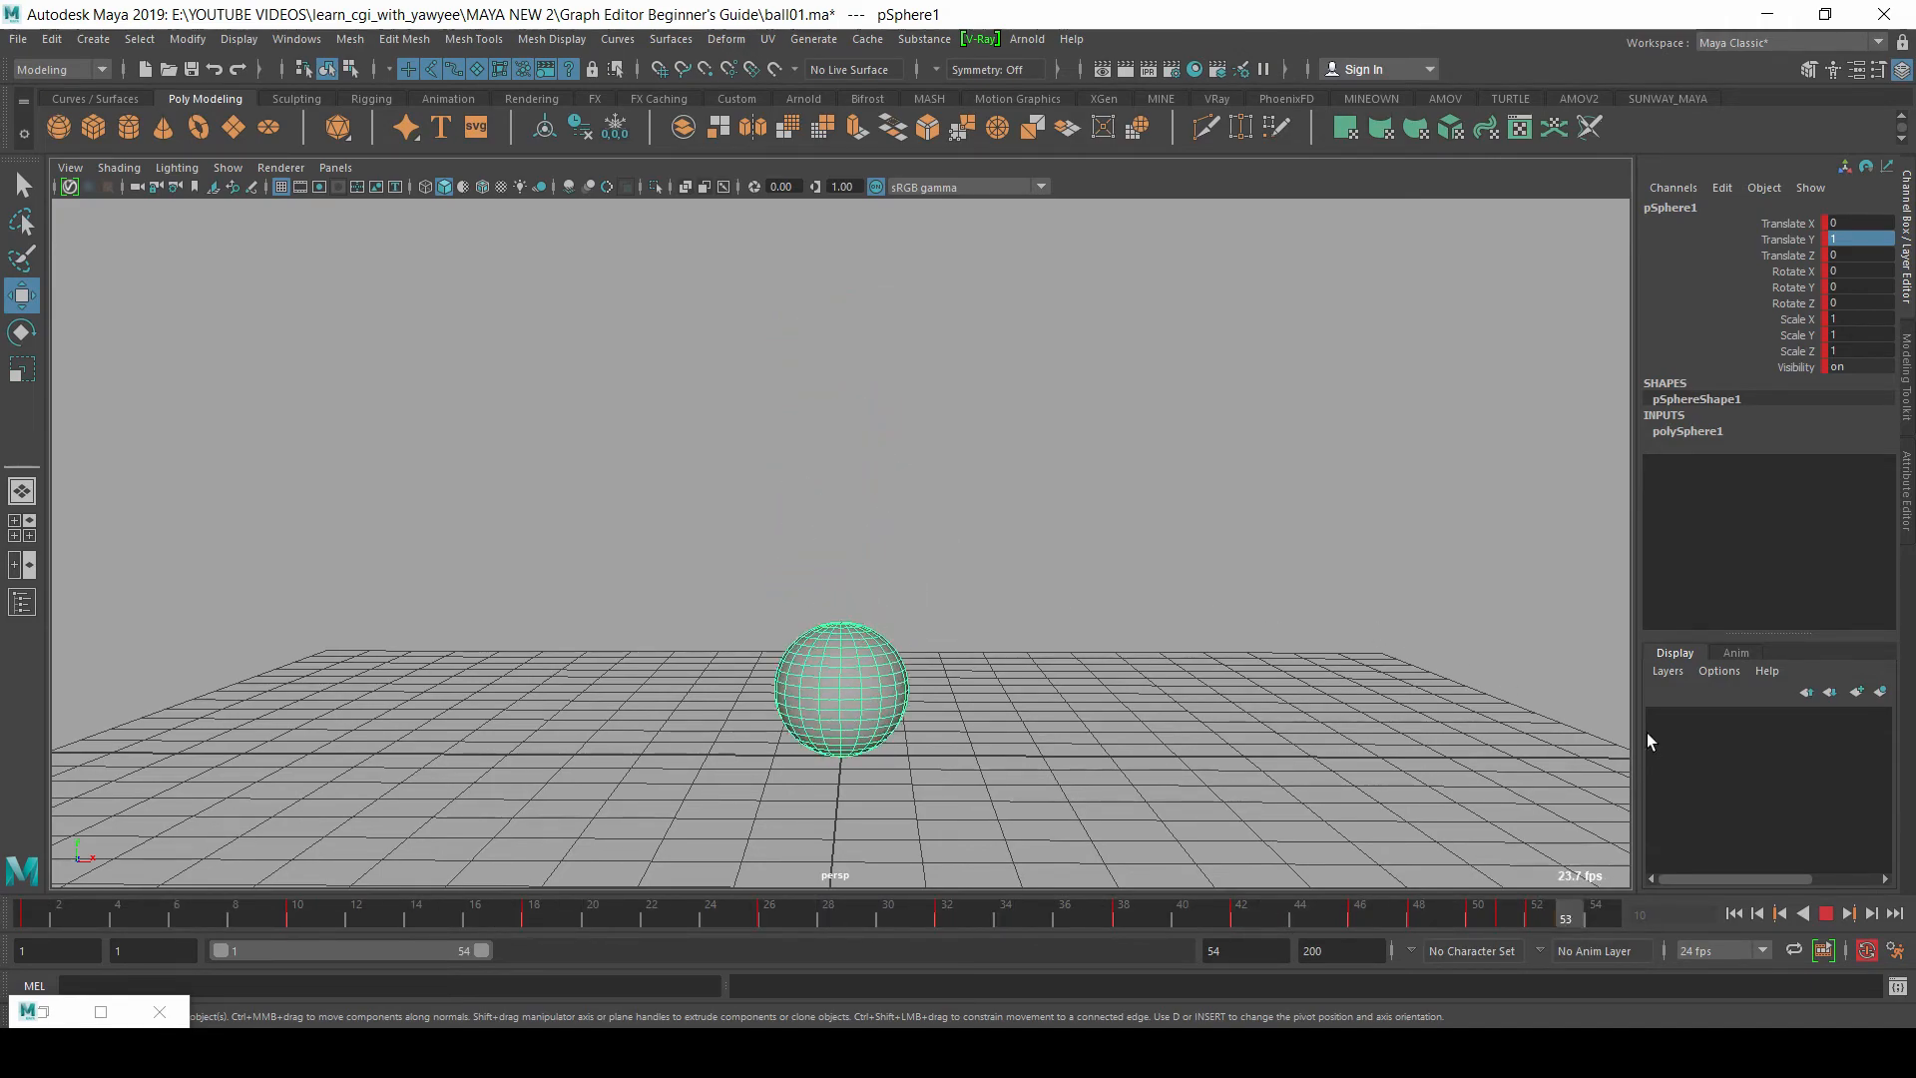
click(1826, 914)
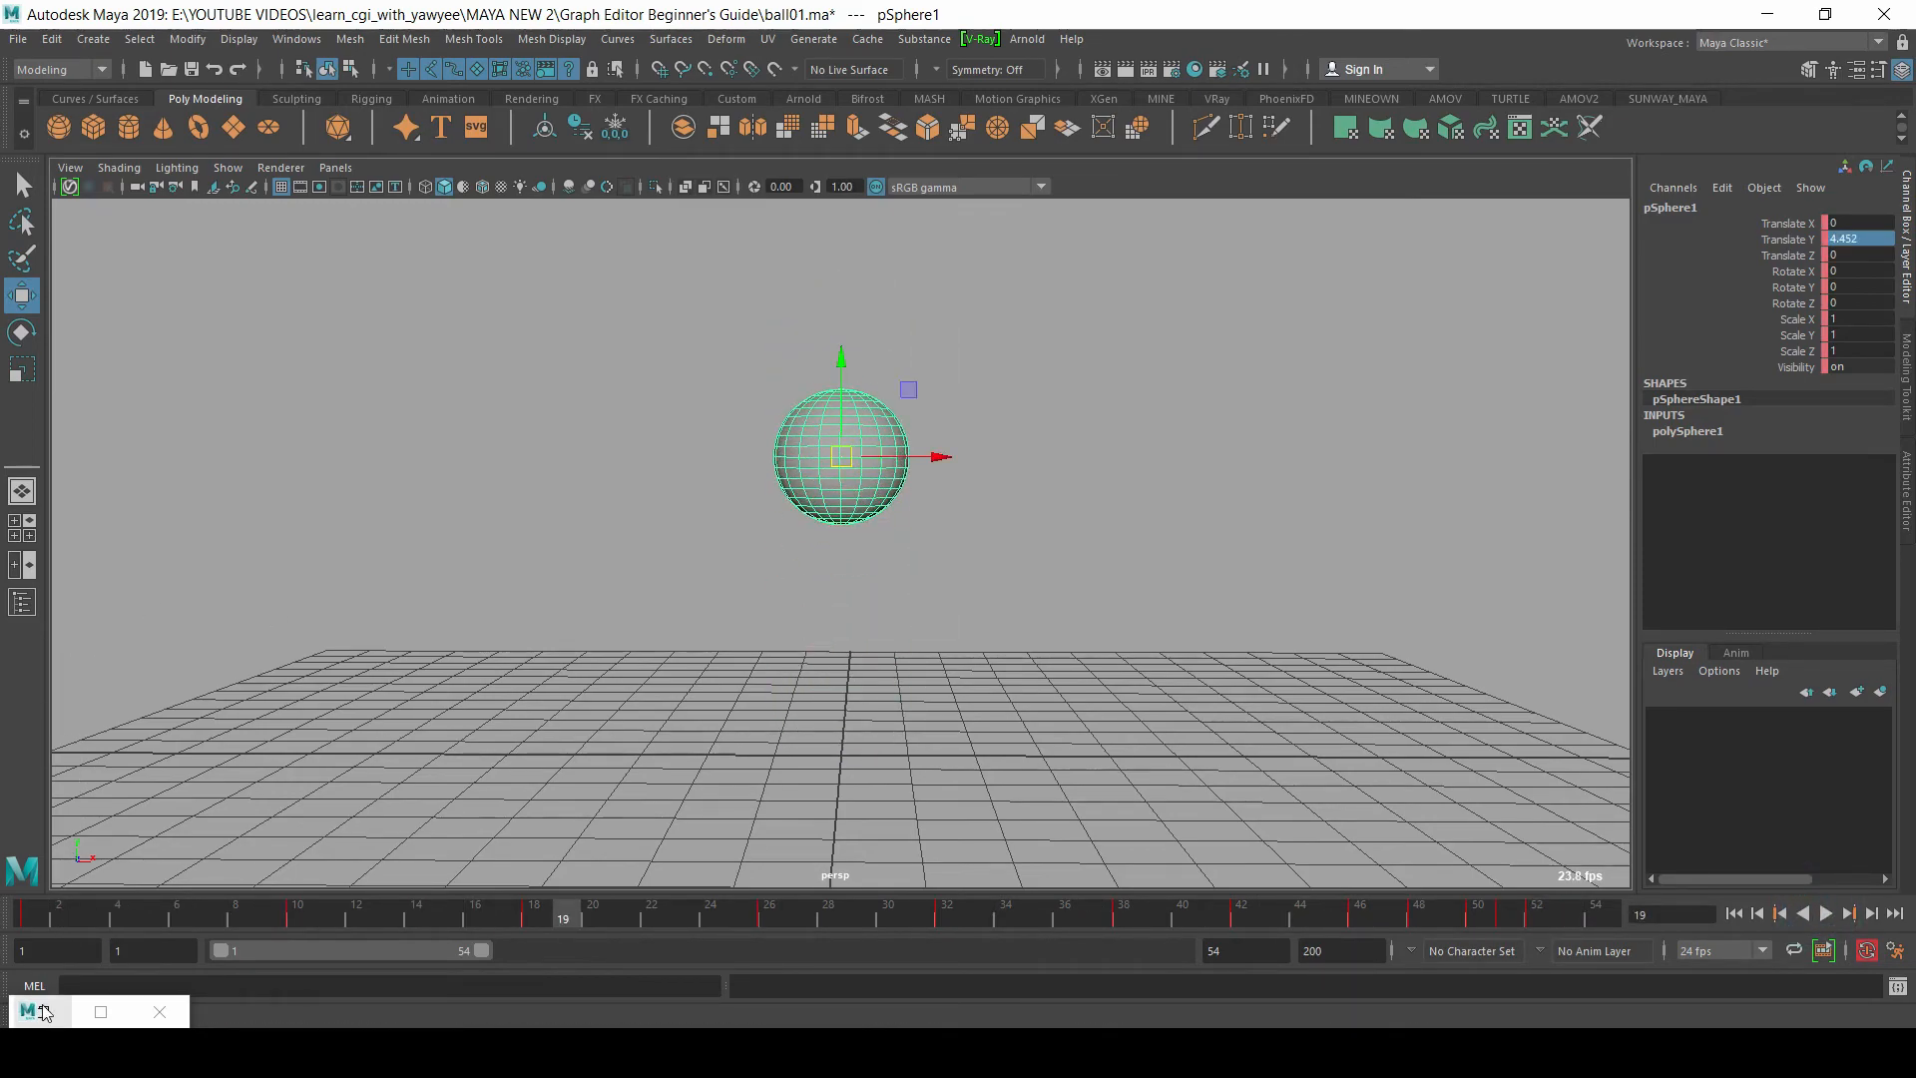
Step: Restore the Graph Editor and select the Translate Y key at frame 10
click(42, 1013)
alt+middle_drag(642, 617, 1001, 559)
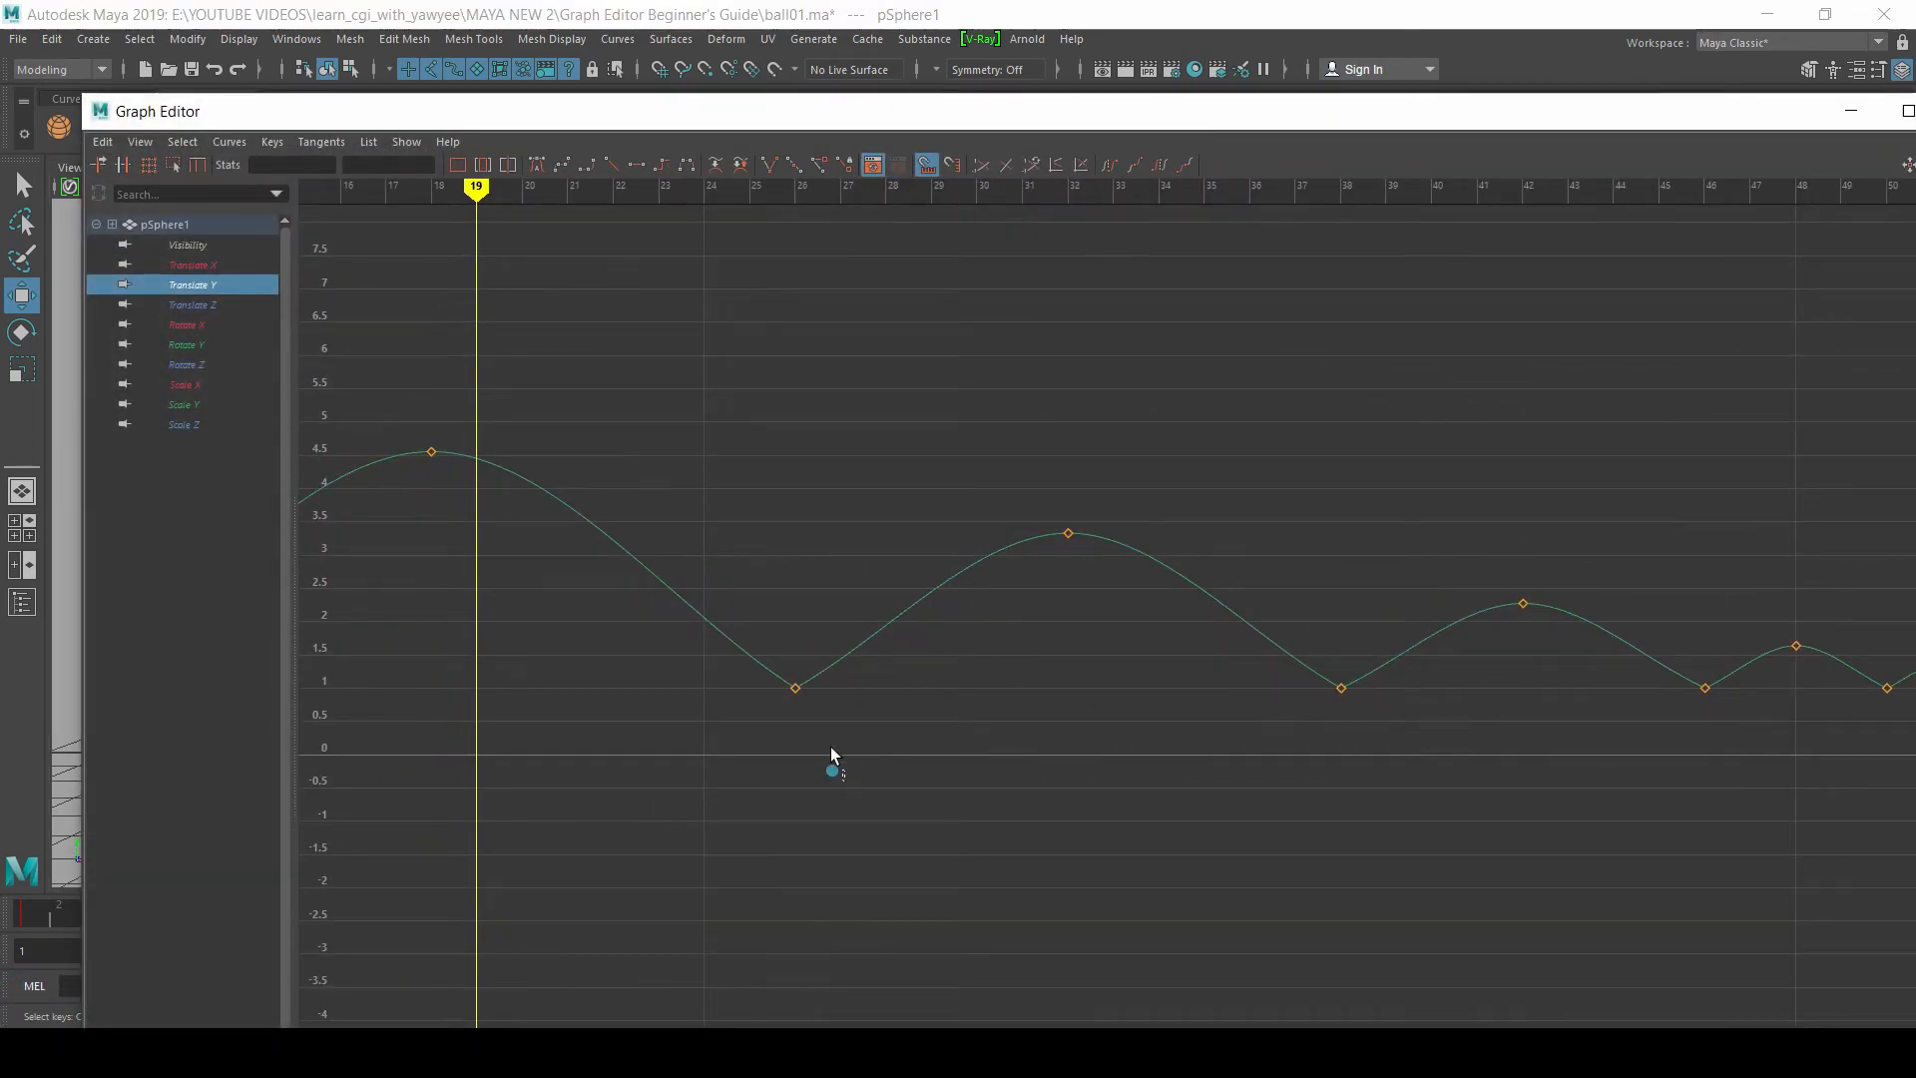
drag(834, 762, 650, 642)
alt+middle_drag(650, 642, 1570, 661)
drag(1133, 822, 860, 653)
alt+middle_drag(923, 624, 938, 687)
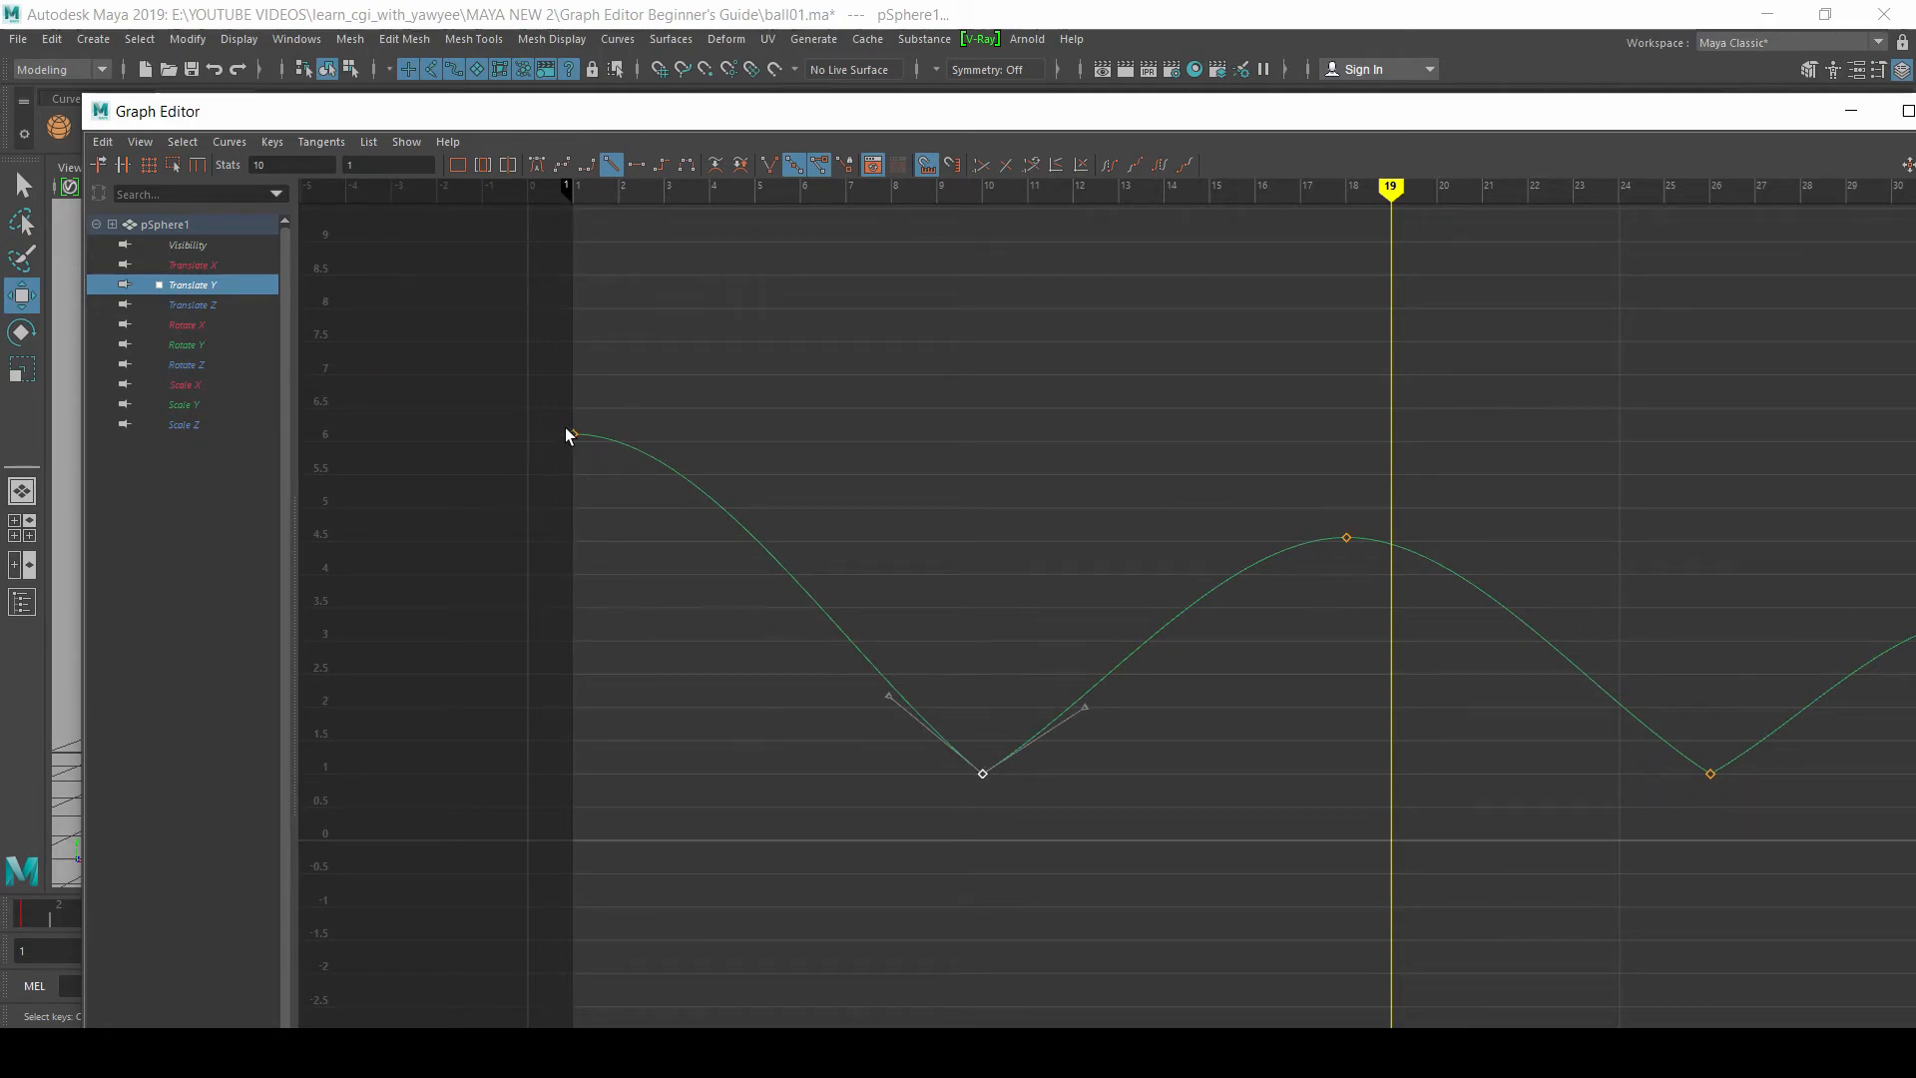
Step: Try to steepen the incoming tangent handle at frame 10 without breaking the tangents, and undo the change
click(990, 489)
drag(861, 755, 1153, 840)
click(888, 695)
scroll(888, 699, up, 2)
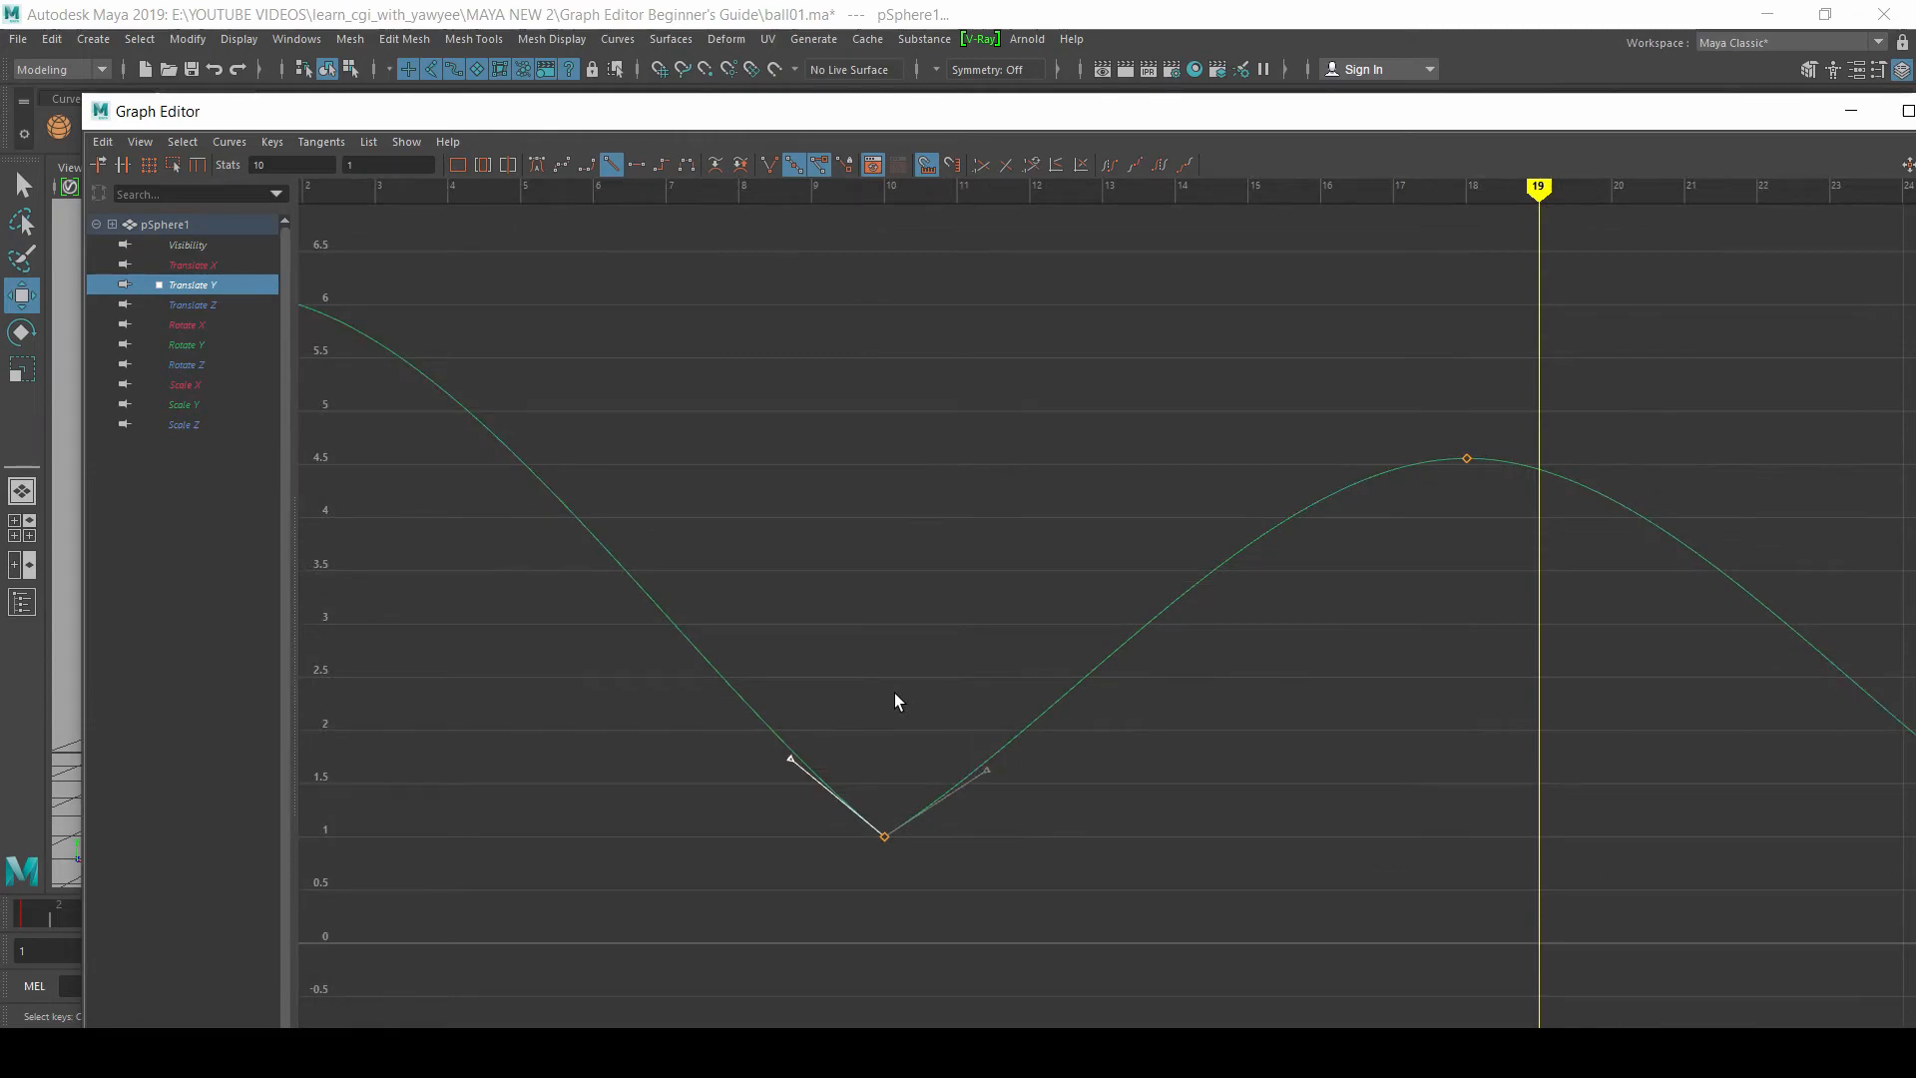
drag(796, 760, 845, 742)
alt+middle_drag(979, 593, 1081, 573)
key(ctrl+z)
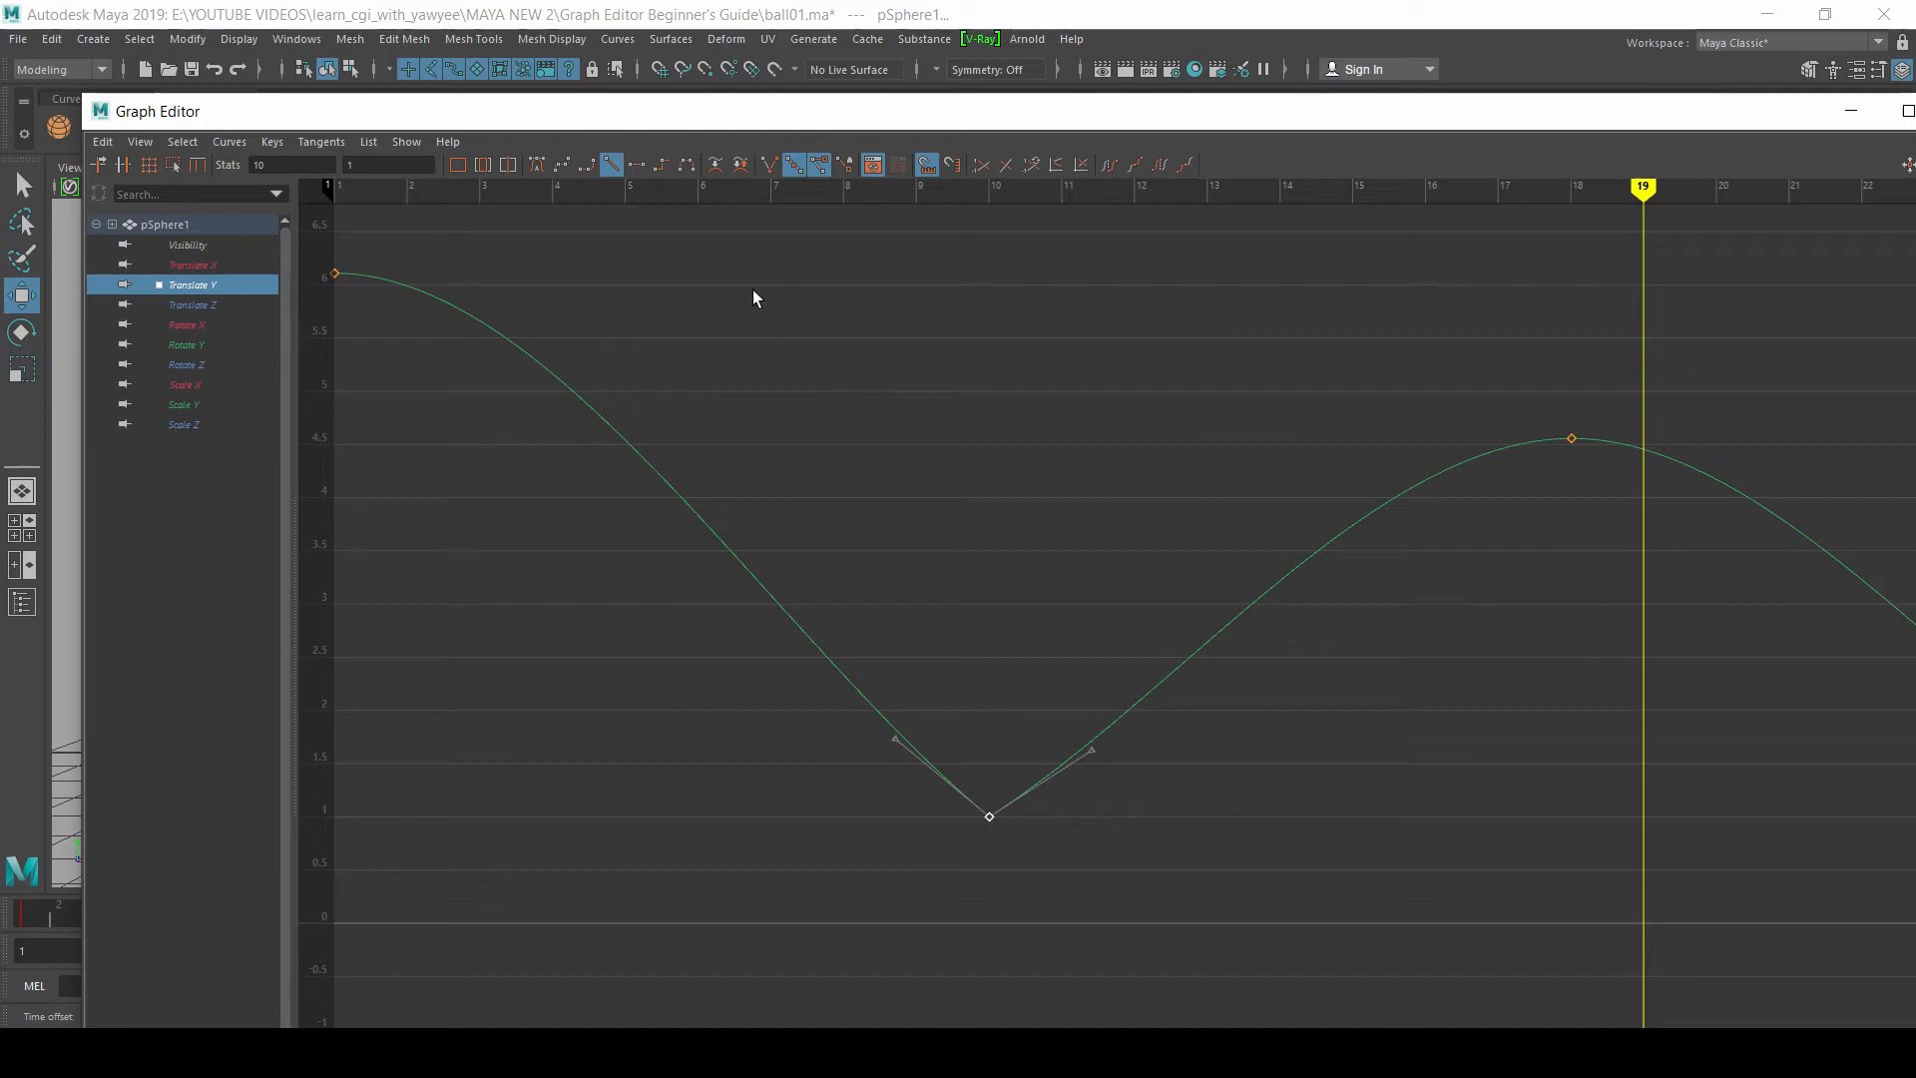
Step: Break the tangents of the frame 10 key and steepen its incoming and outgoing handles separately
click(769, 170)
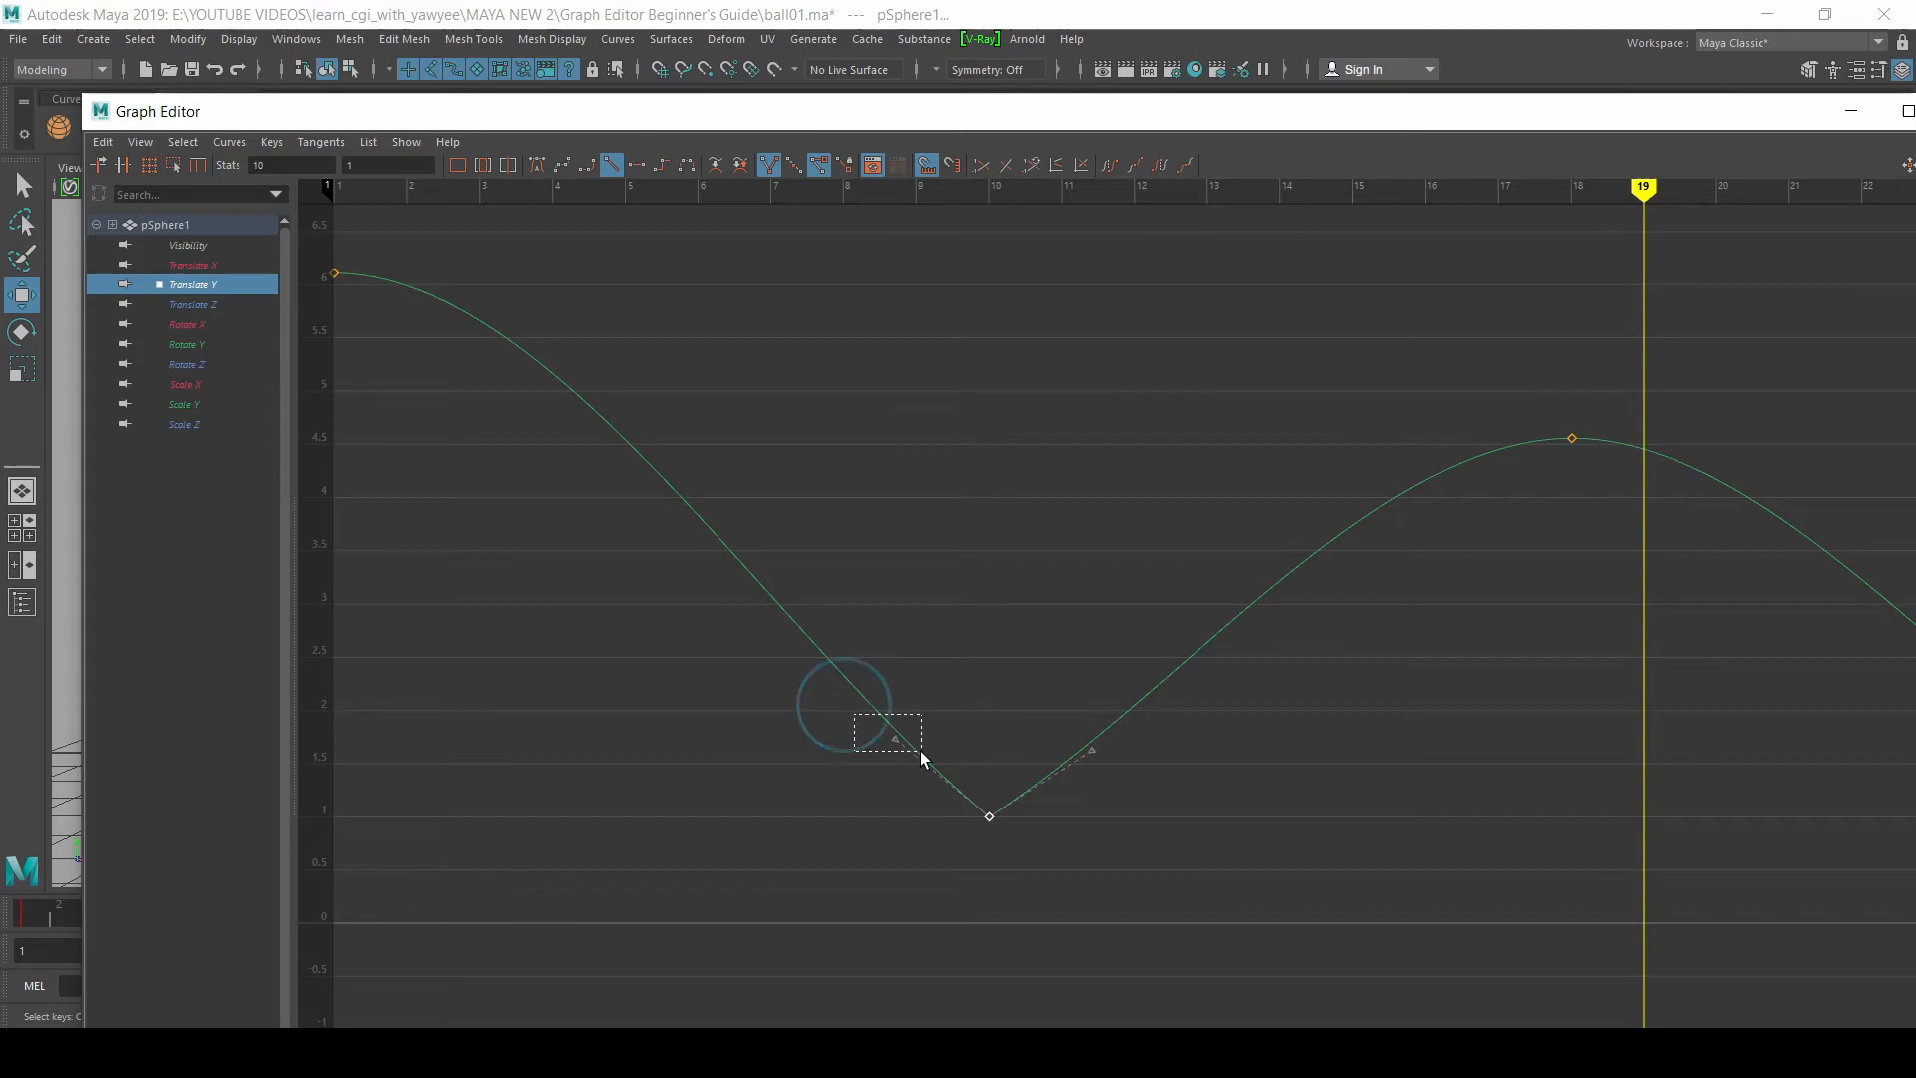
drag(894, 739, 933, 721)
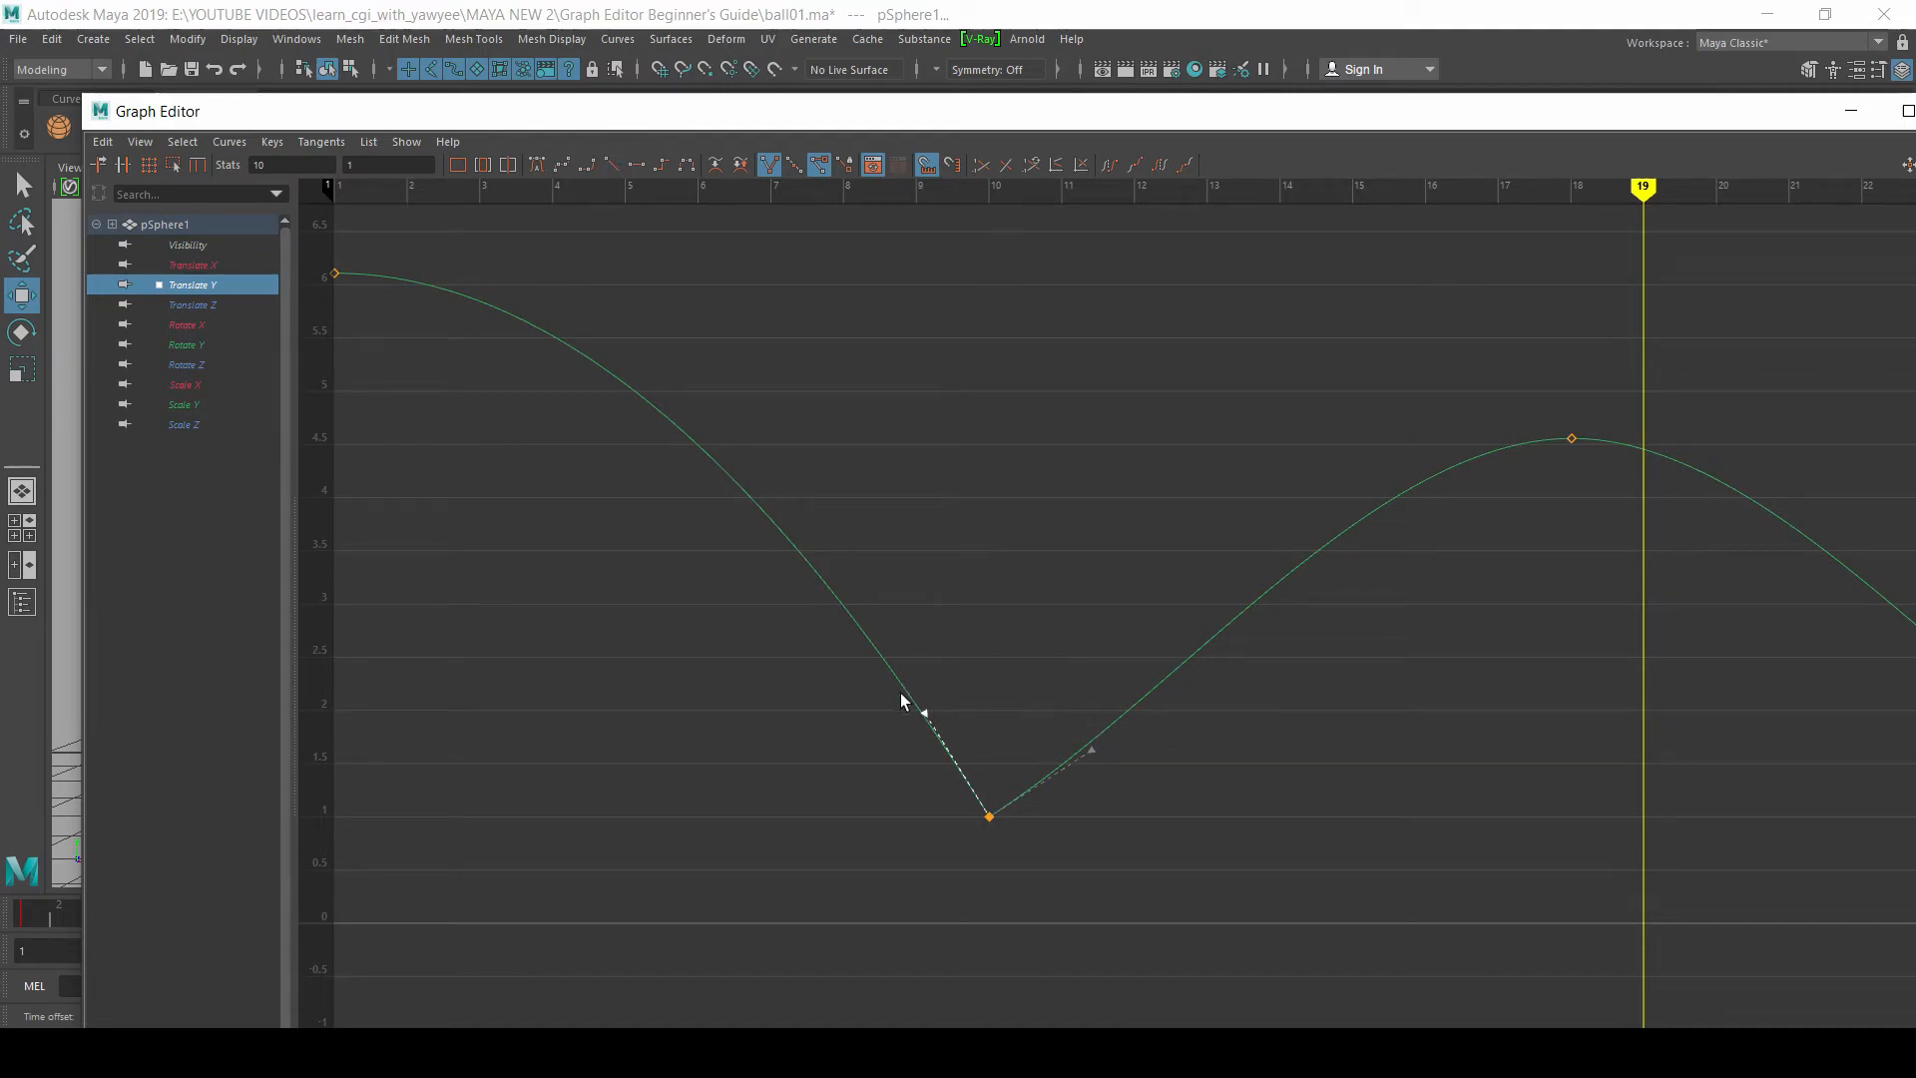
drag(1098, 754, 1046, 730)
Step: Break the tangents of the ground-contact key at frame 26 and steepen its incoming and outgoing handles
alt+middle_drag(1301, 657, 282, 575)
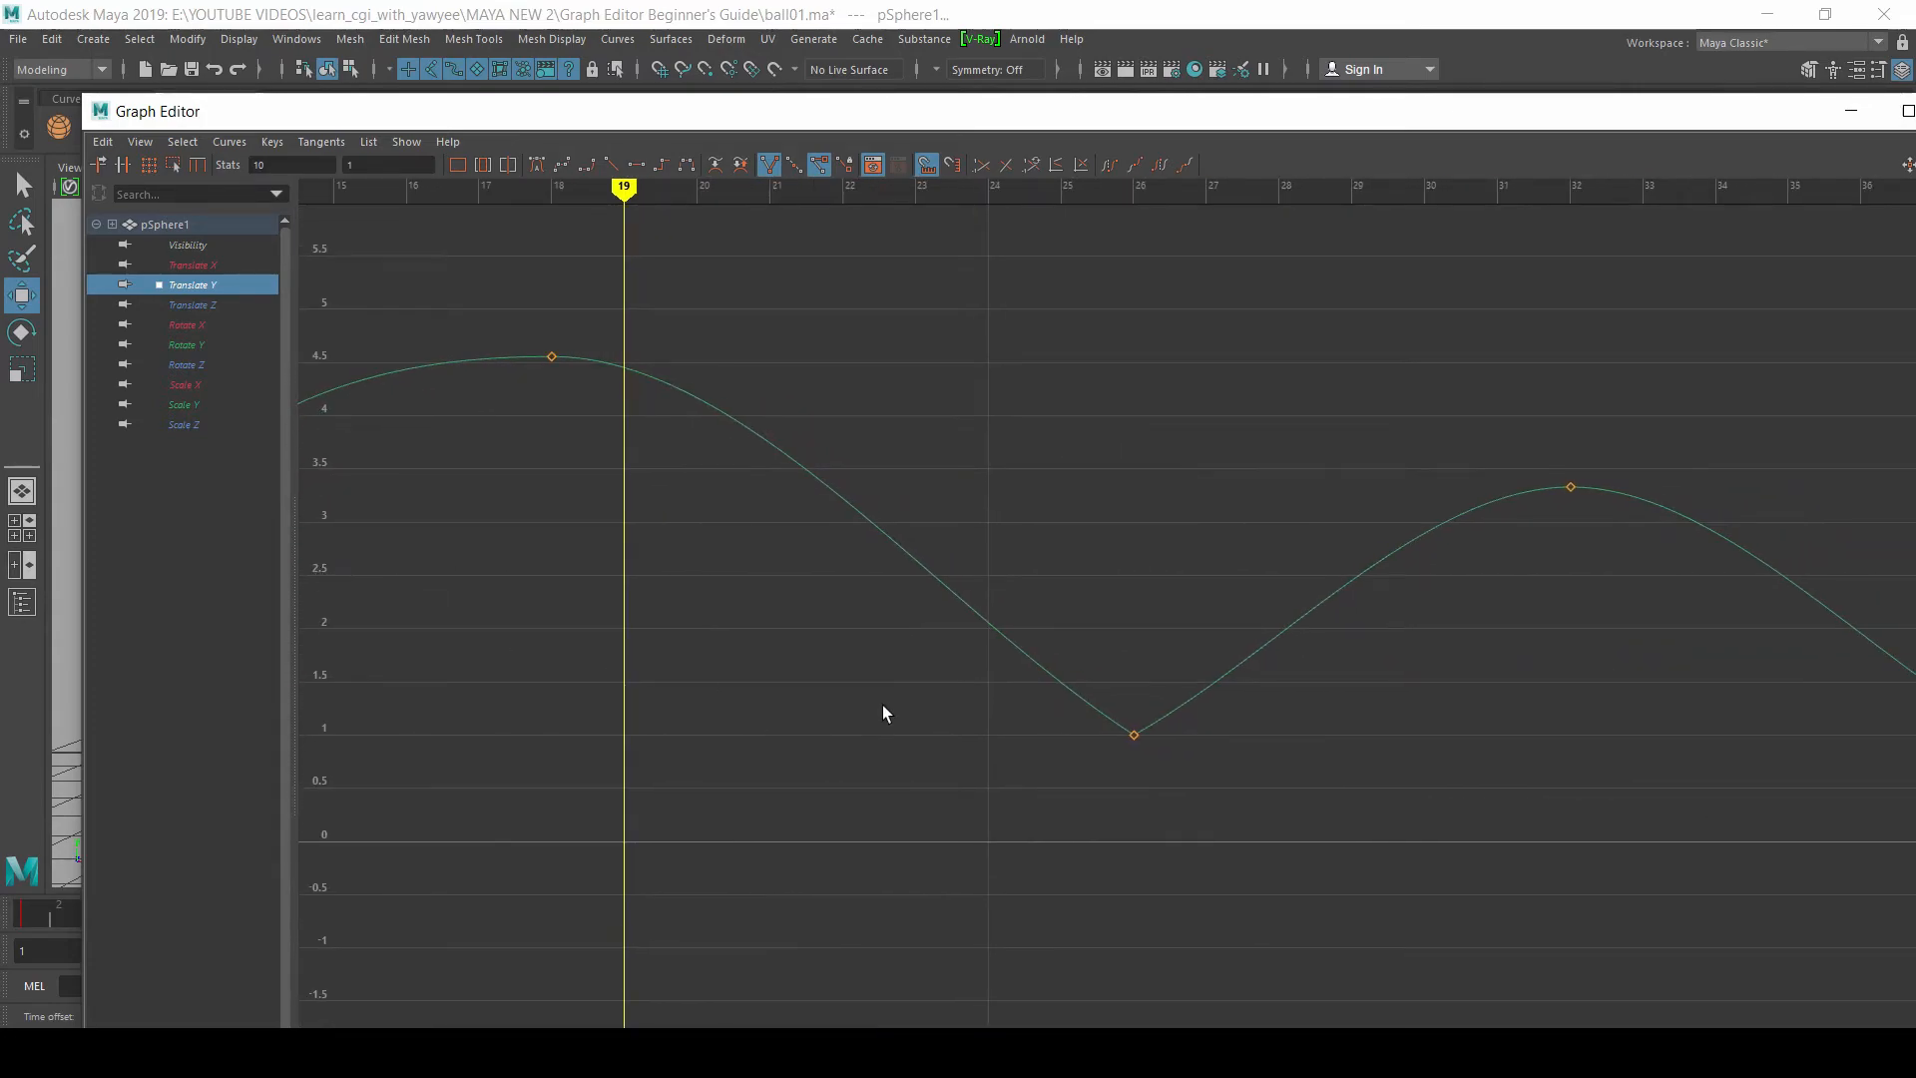
drag(1040, 651, 1216, 838)
drag(1031, 670, 1068, 666)
key(ctrl+z)
drag(1146, 767, 1083, 645)
click(768, 165)
drag(1281, 728, 1184, 663)
Step: Steepen the incoming and outgoing tangent handles of the frame 38 key independently for a sharp ground contact
alt+middle_drag(1453, 699, 890, 623)
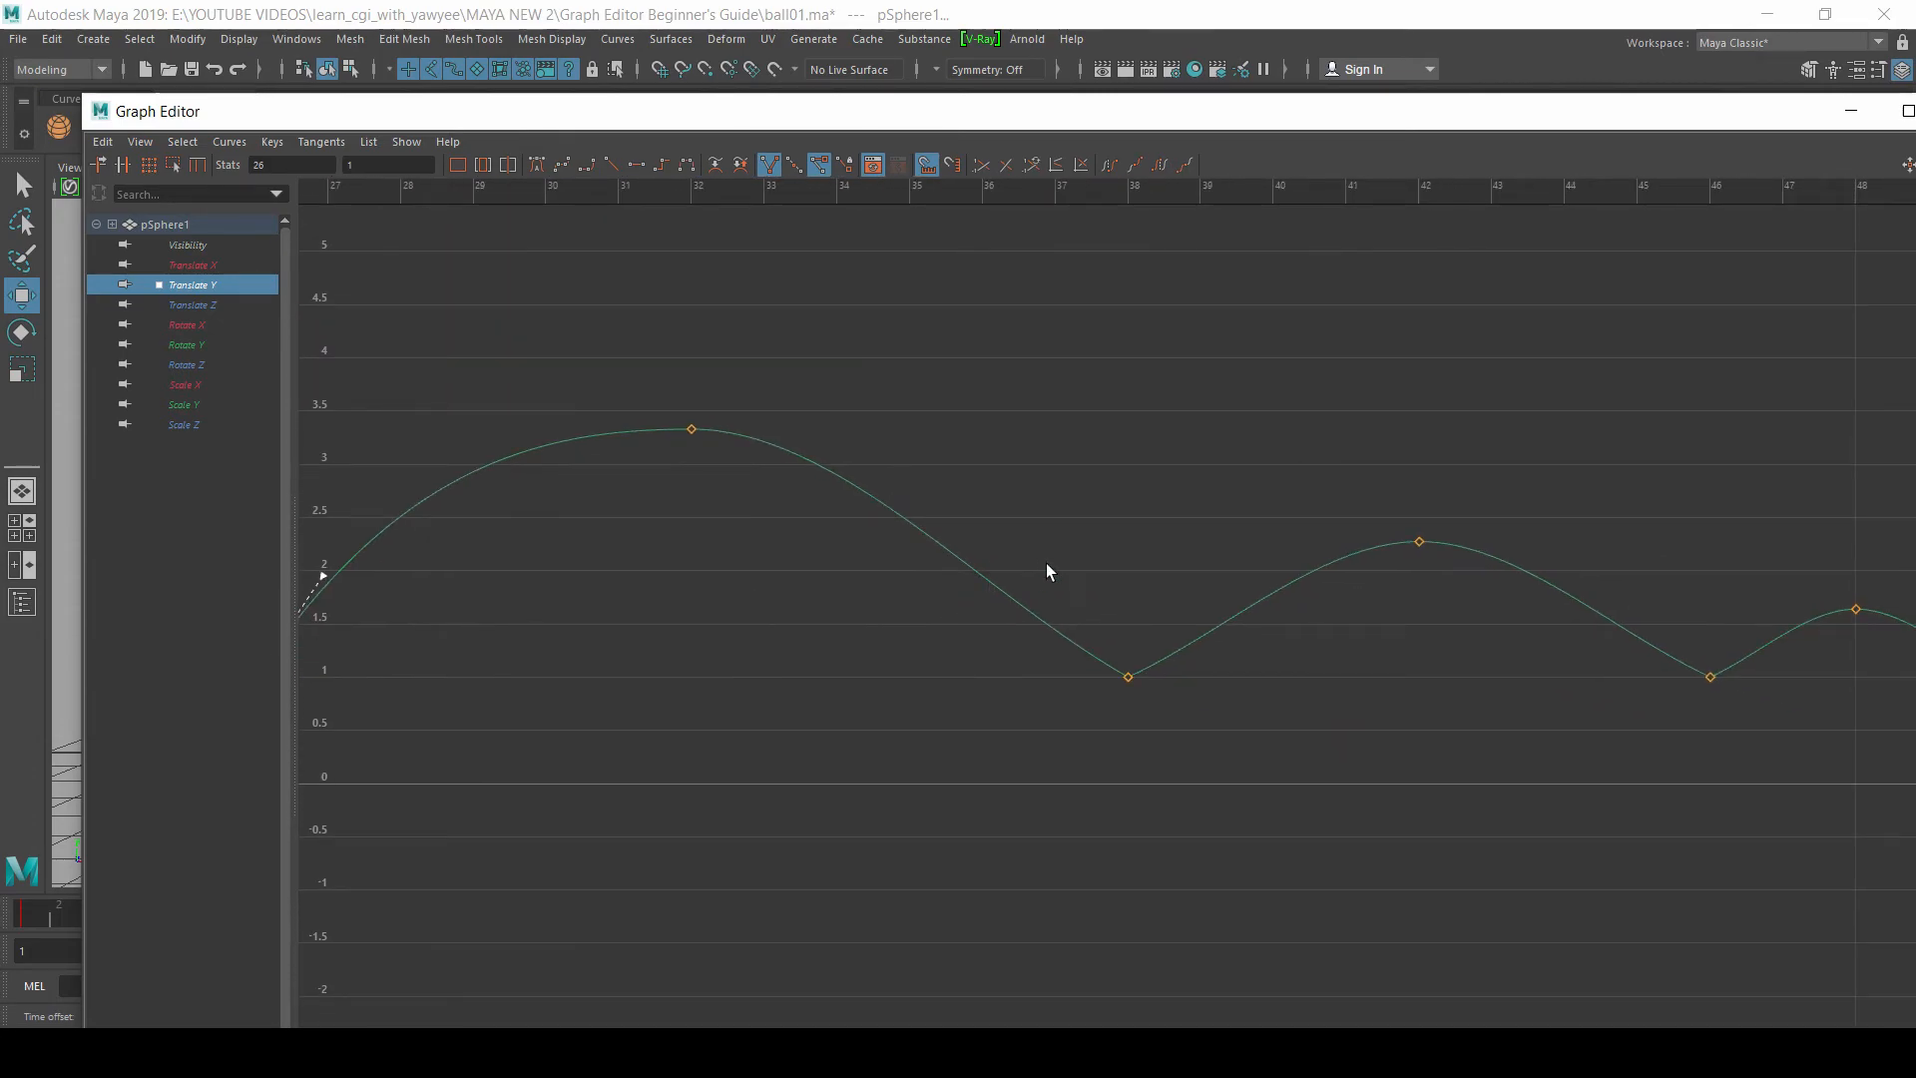
drag(1046, 570, 1143, 714)
click(964, 564)
click(1125, 643)
drag(962, 590, 1138, 688)
middle_drag(1079, 598, 1085, 597)
middle_drag(1236, 628, 1197, 604)
Step: Break the tangents of the keys at frames 46, 50 and 52 and frame the last small bounces
alt+middle_drag(1391, 592, 661, 508)
drag(1456, 584, 1455, 585)
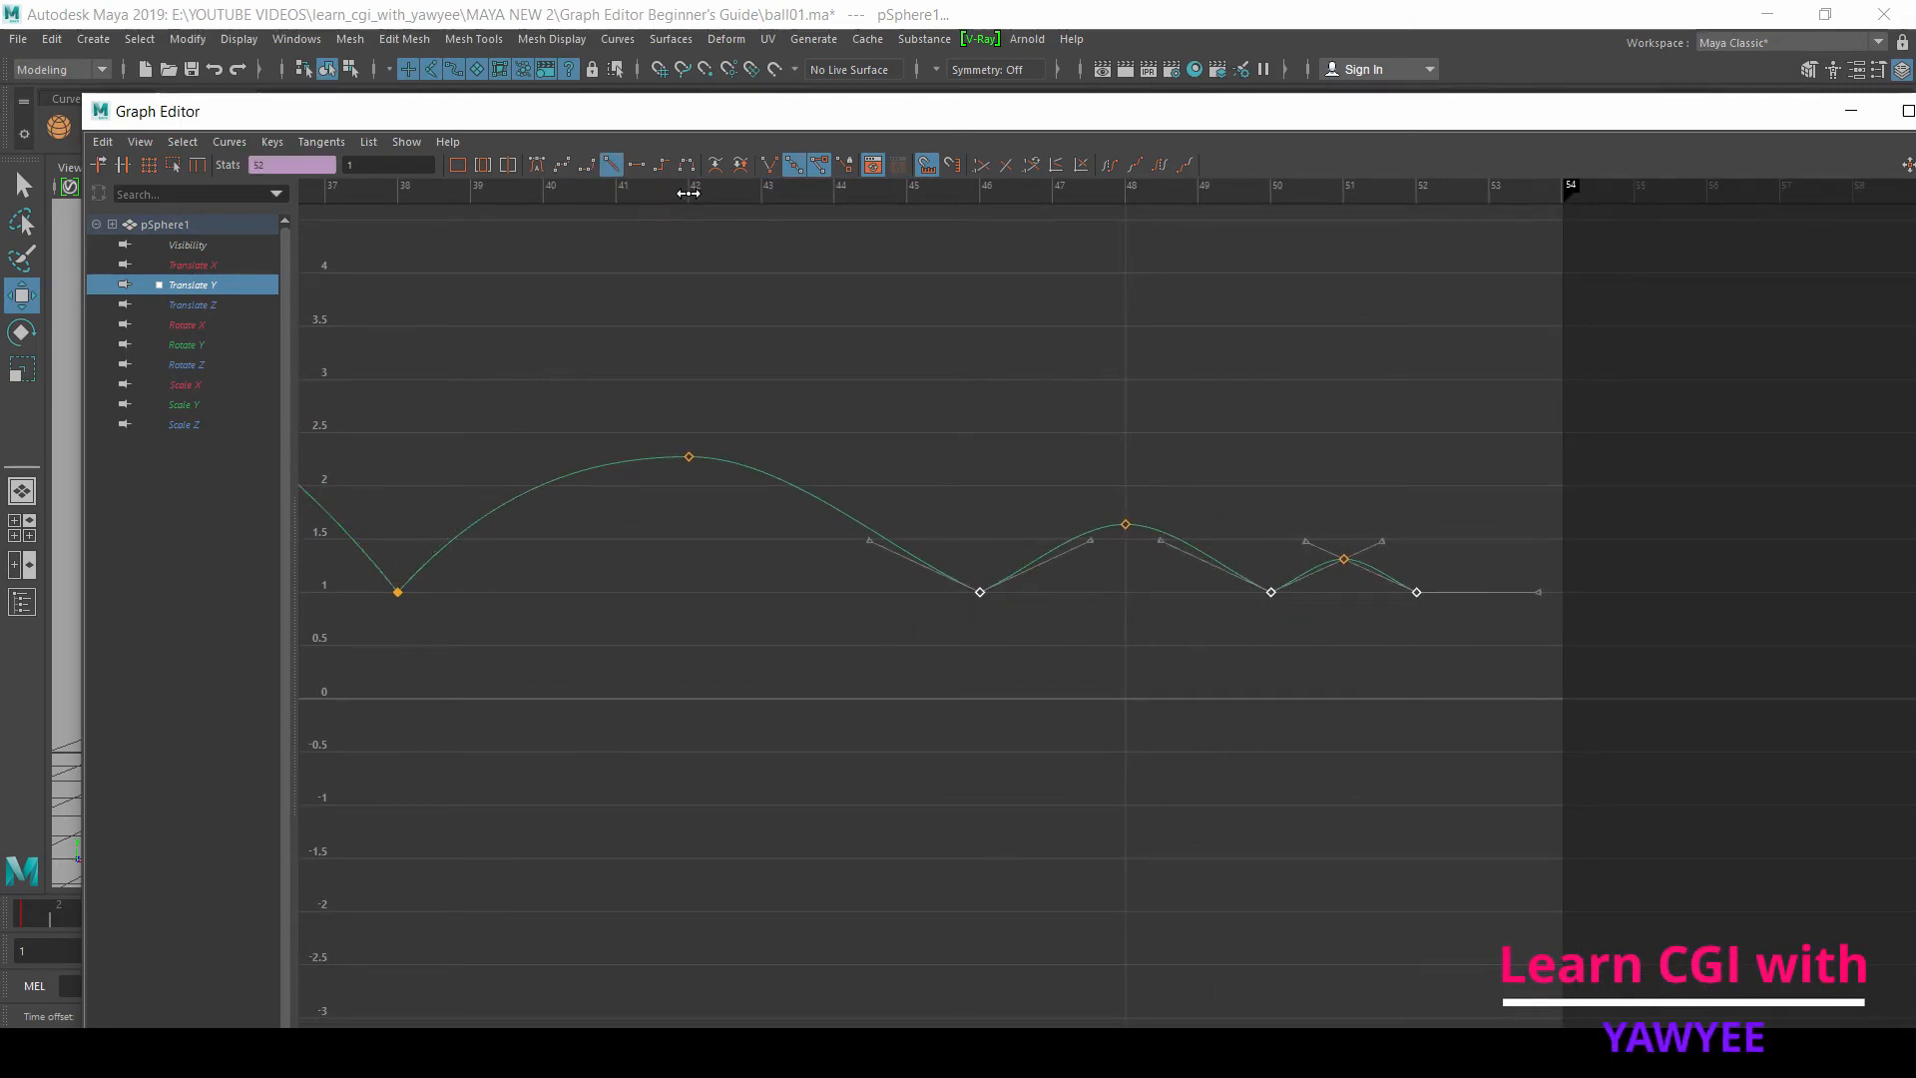
click(766, 167)
click(830, 280)
drag(1017, 539, 1487, 762)
key(f)
alt+middle_drag(1196, 545, 888, 397)
Step: Steepen the incoming and outgoing tangent handles of the frame 46 key
drag(731, 660, 840, 780)
drag(792, 692, 826, 689)
drag(947, 717, 882, 679)
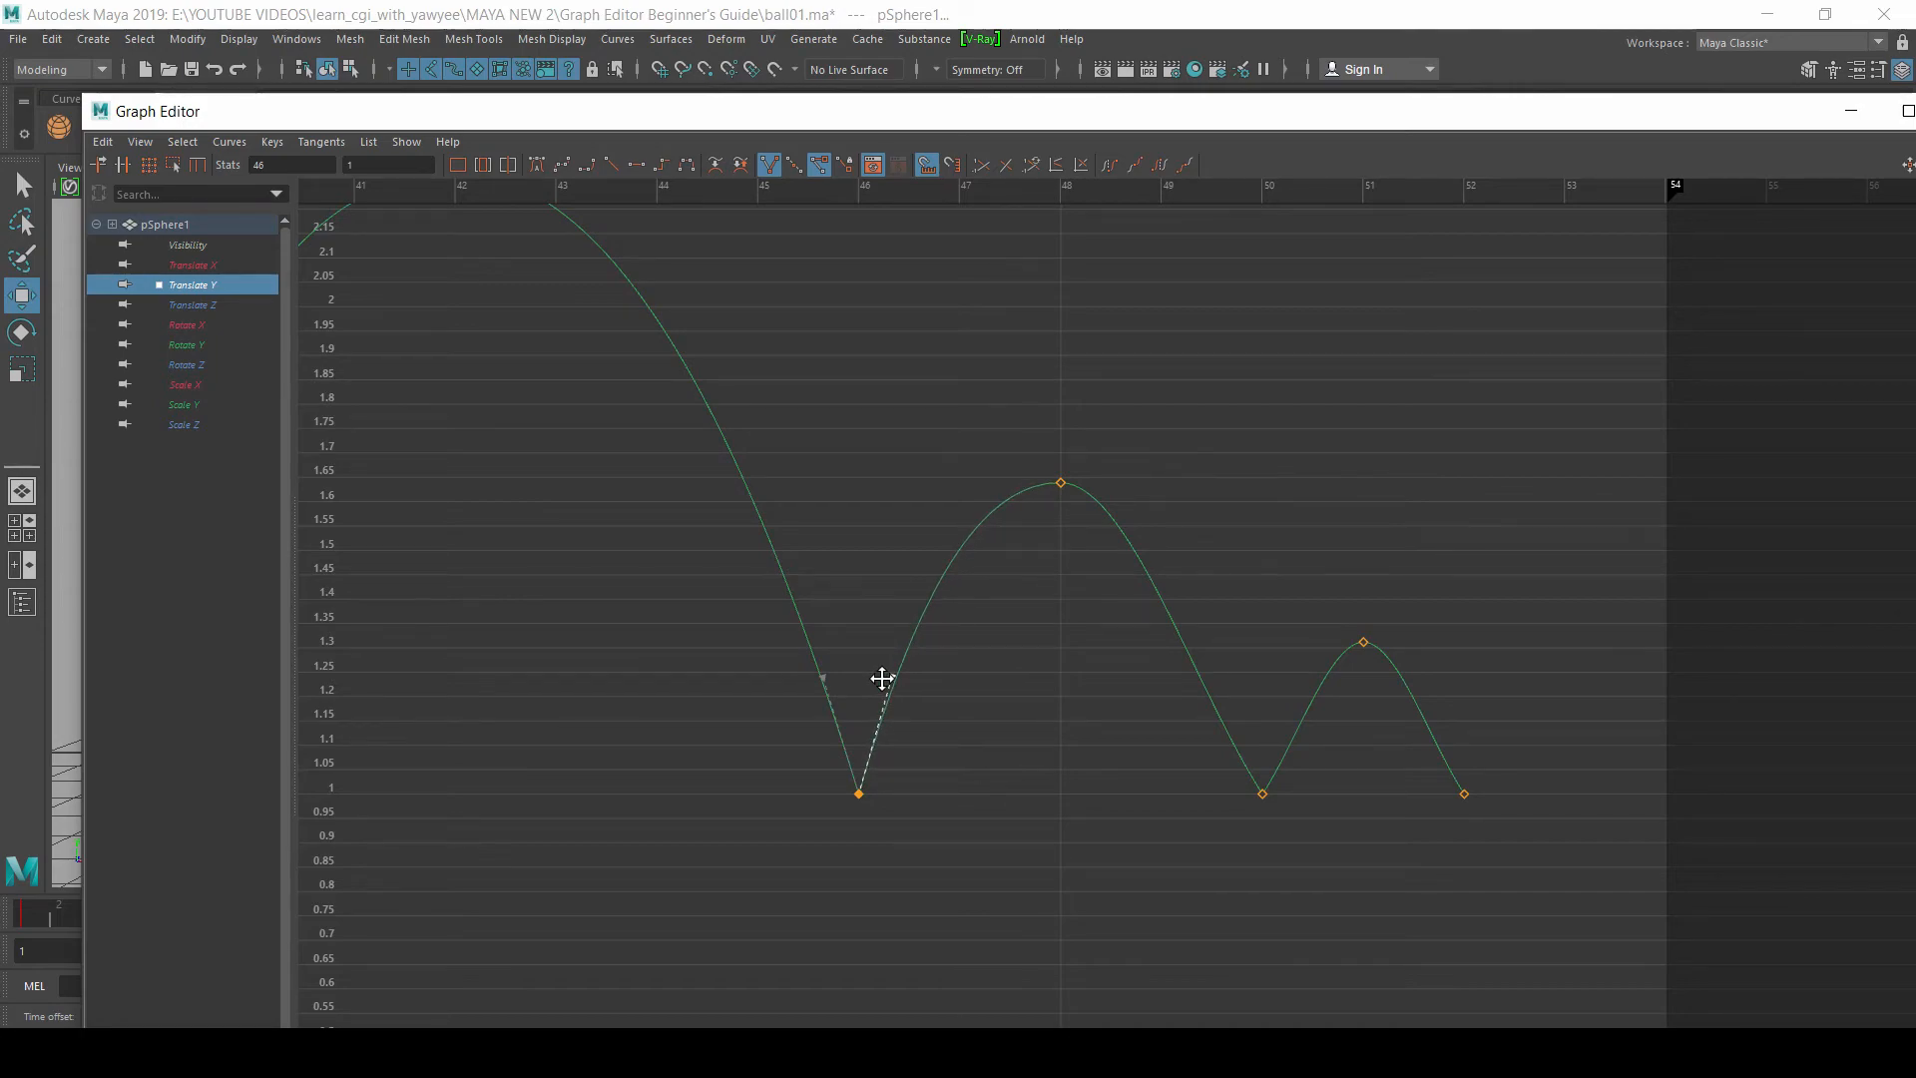
Step: Steepen both tangent handles of the frame 50 key and the incoming handle of the frame 52 key
alt+middle_drag(1145, 687, 964, 654)
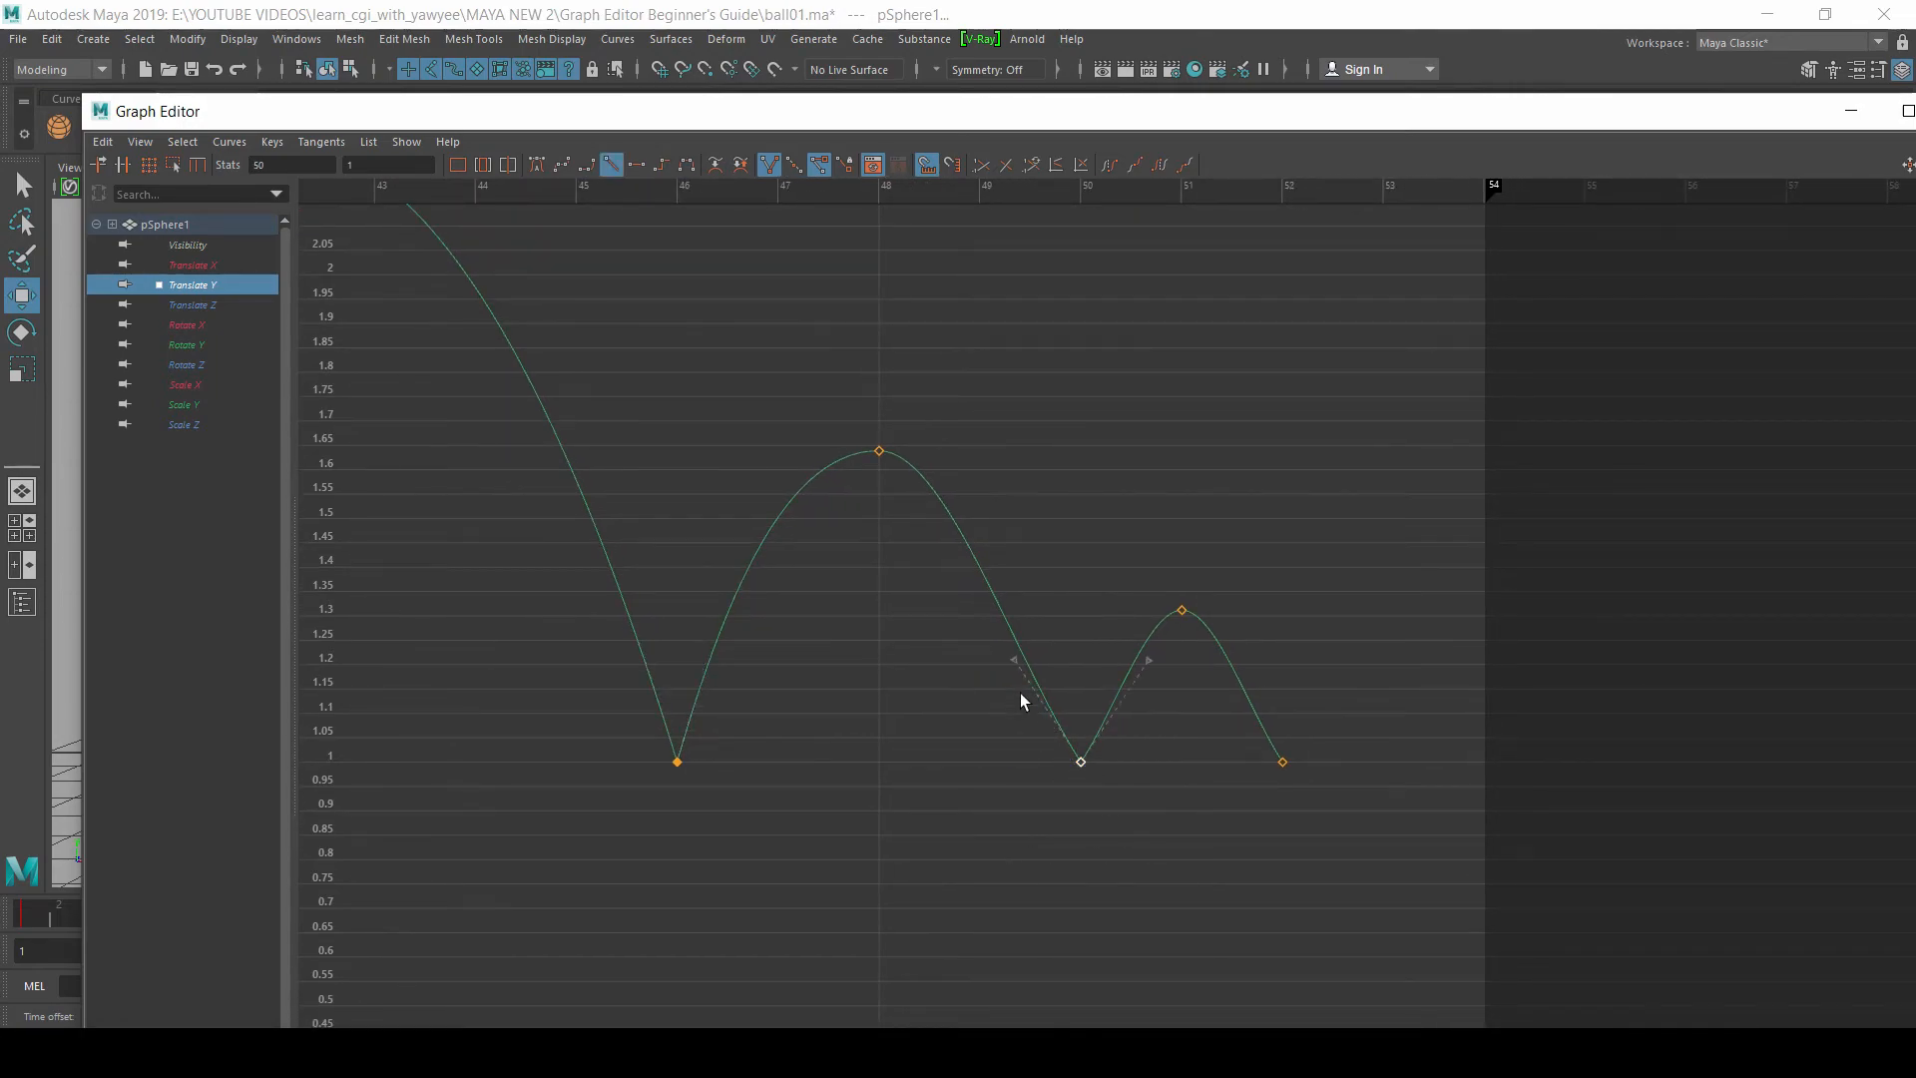
drag(1050, 701, 1095, 660)
drag(1217, 661, 1261, 655)
scroll(1163, 684, down, 8)
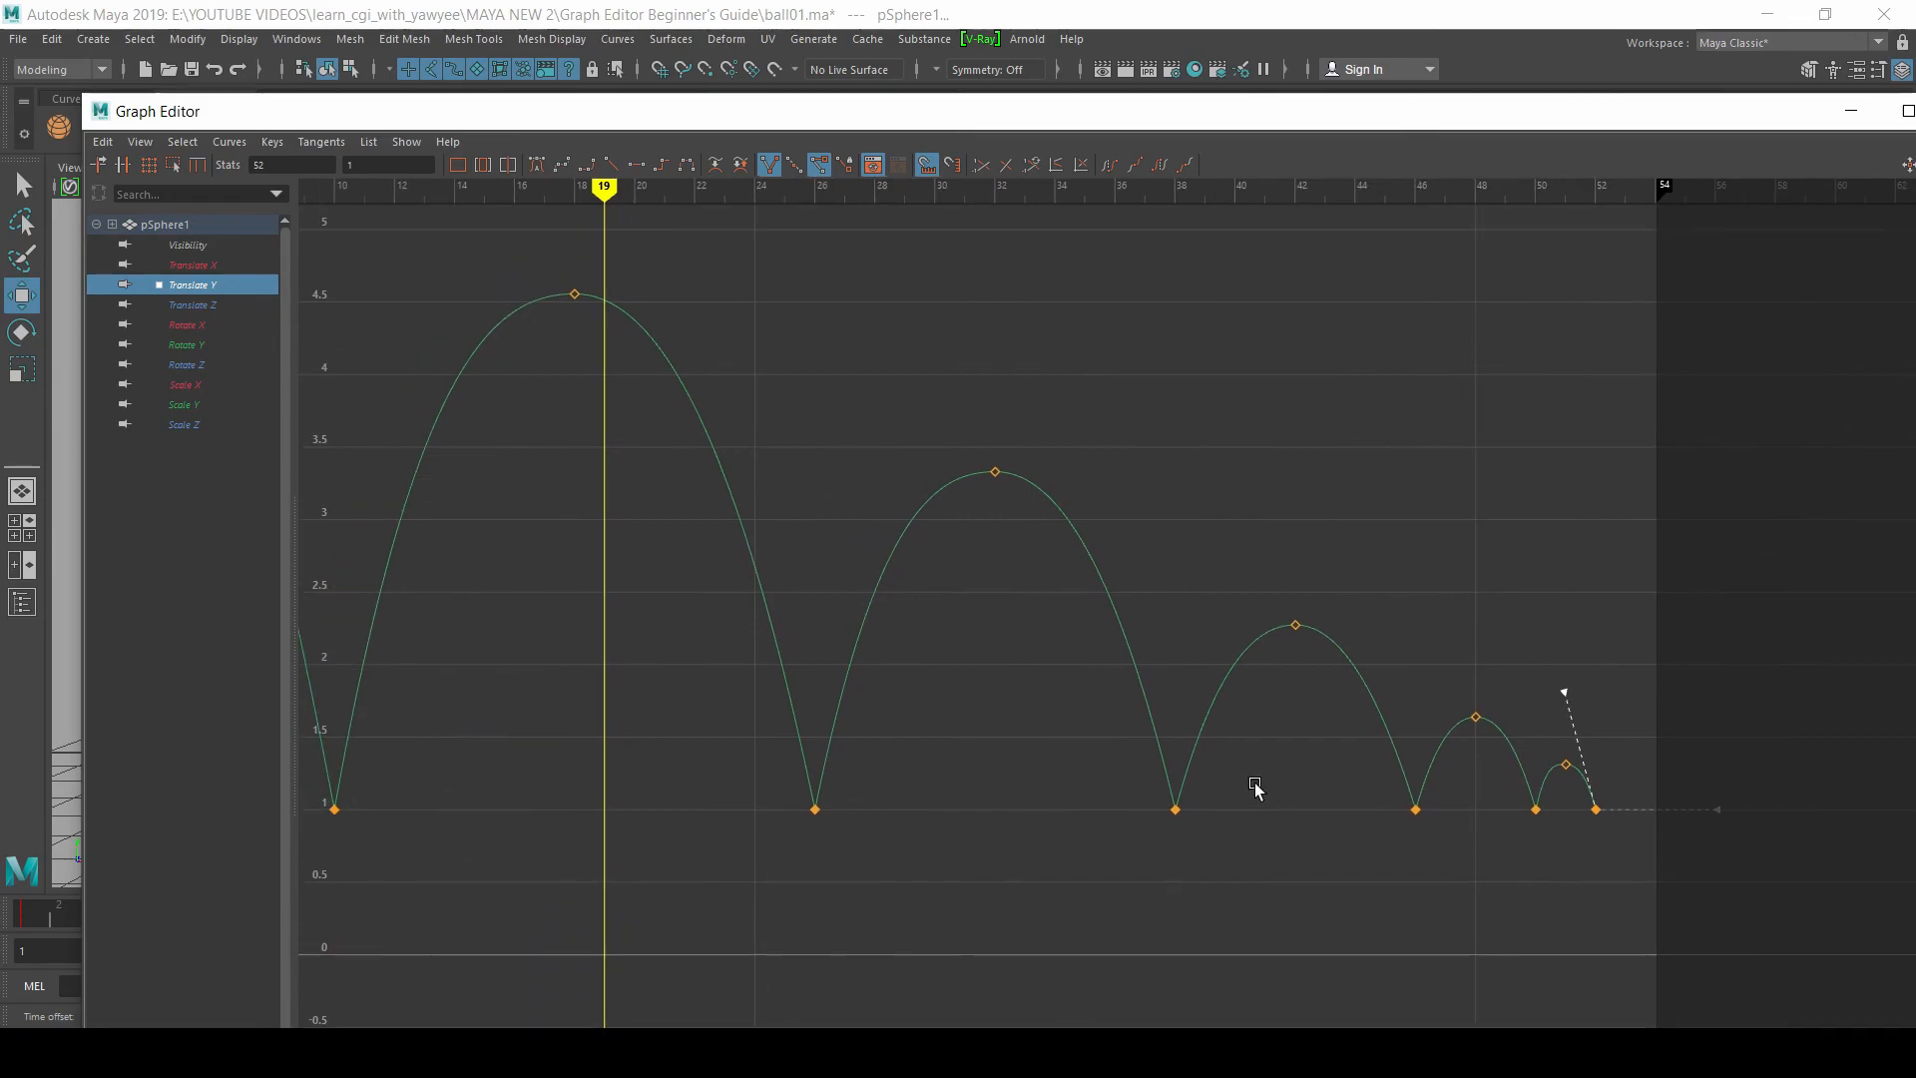
scroll(1170, 736, down, 1)
Step: Minimize the Graph Editor, return to the start of the timeline and play the animation to review the sharper bounces
click(1851, 110)
click(30, 913)
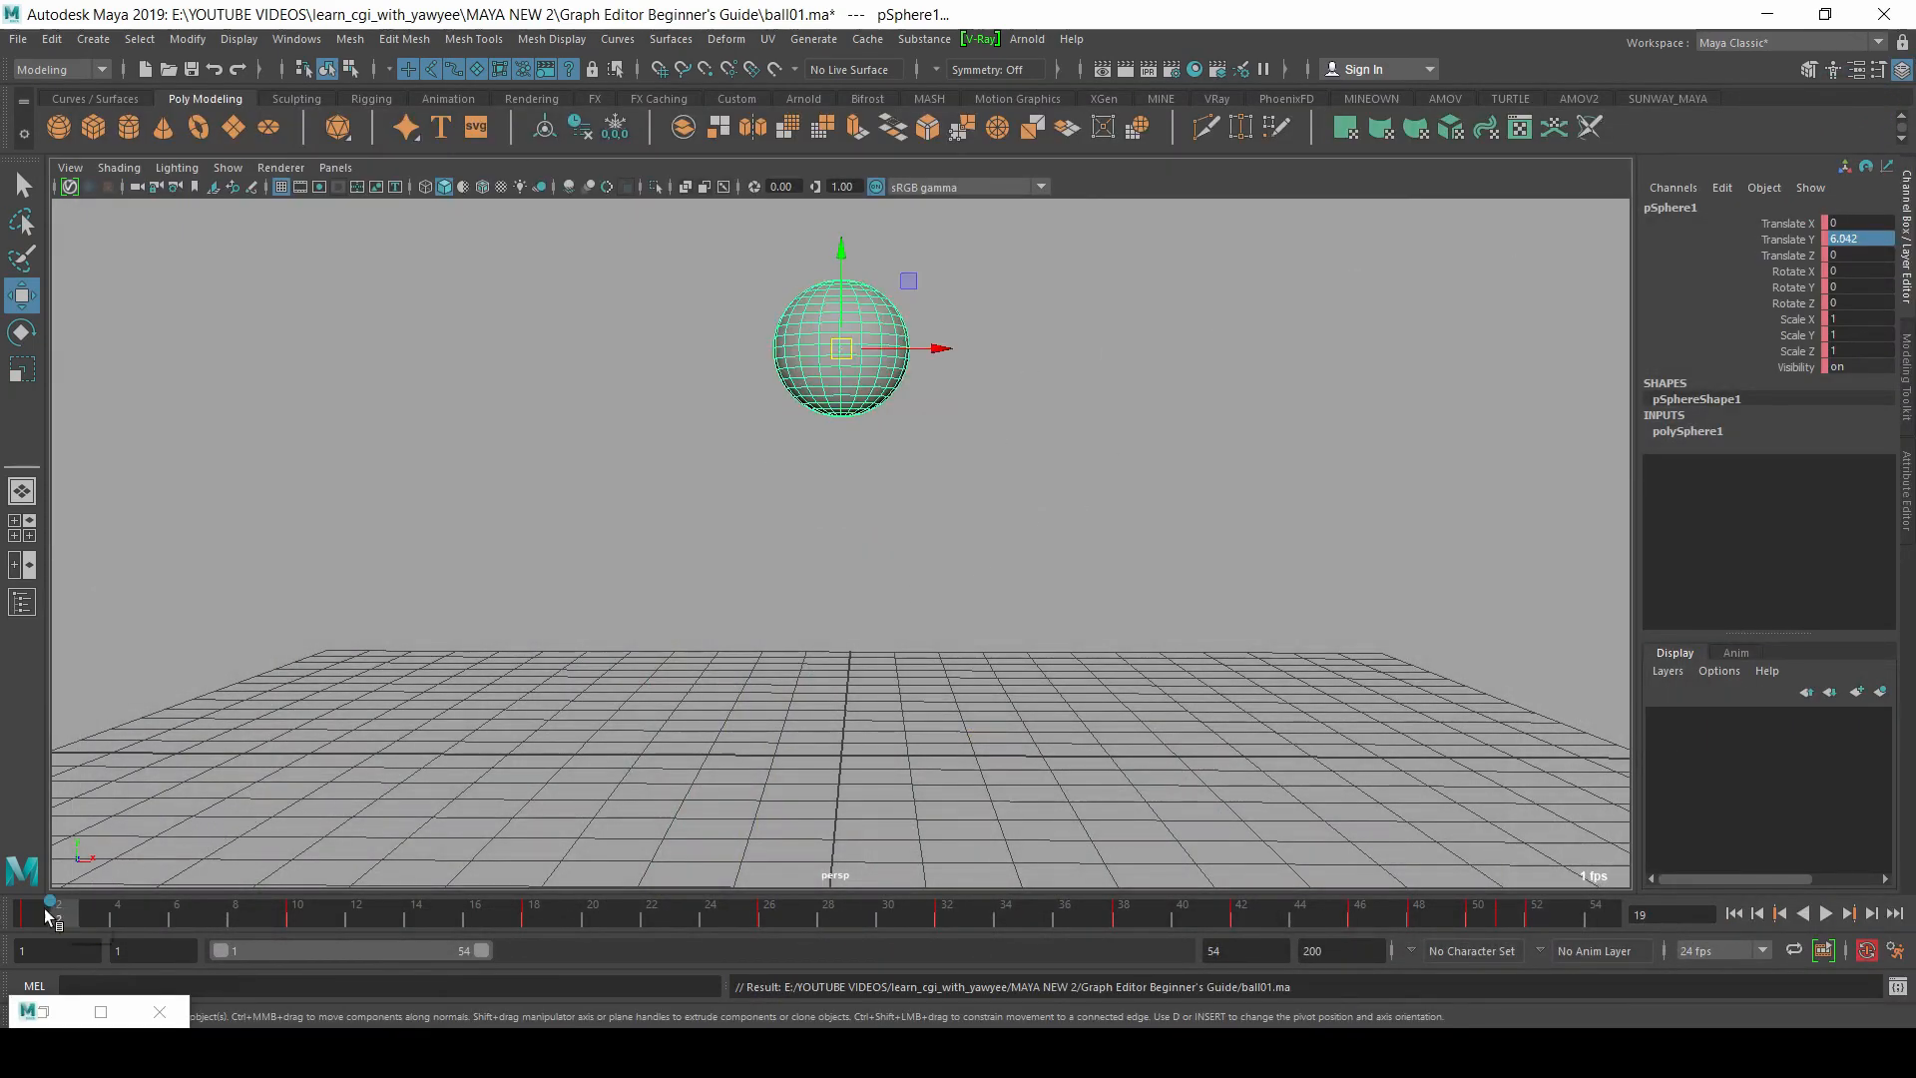
click(1826, 914)
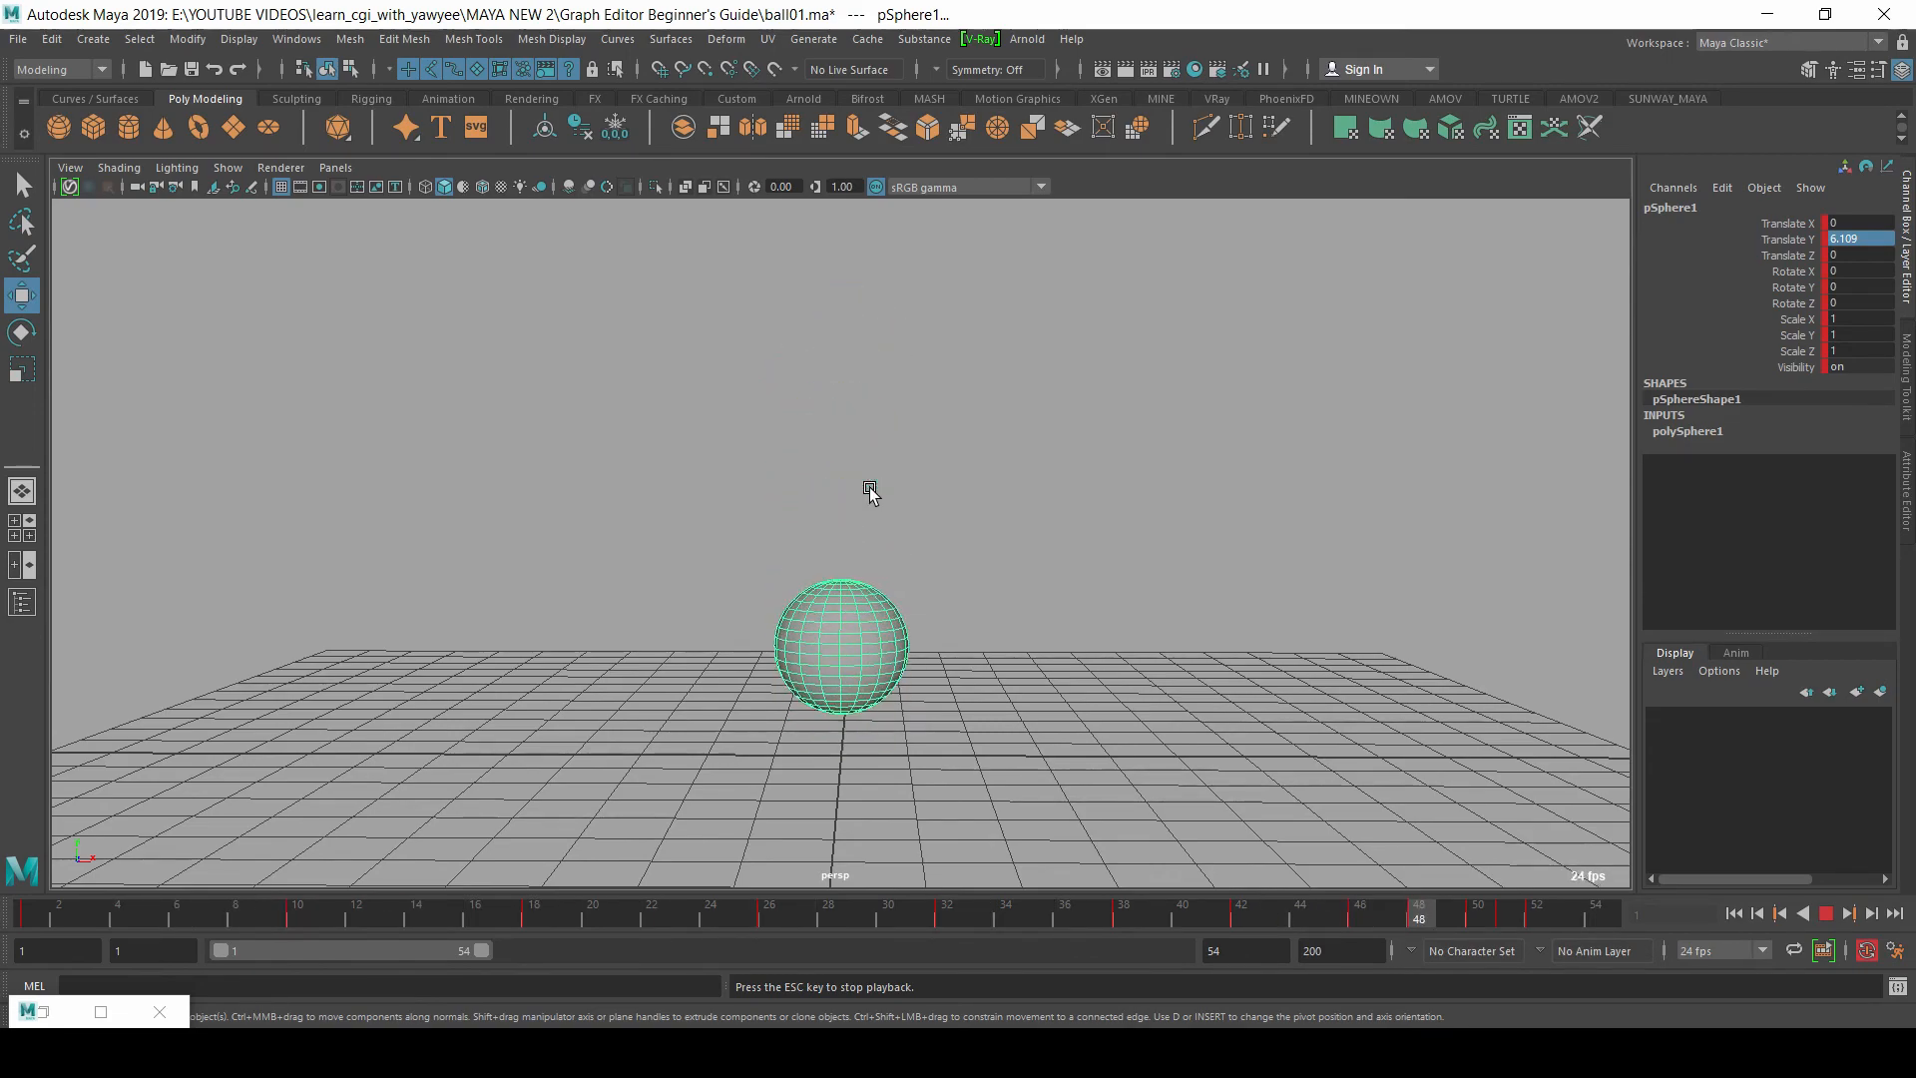
Step: Extend the playback range to frame 96, stop the playback after review and return to frame 1
drag(480, 953, 683, 948)
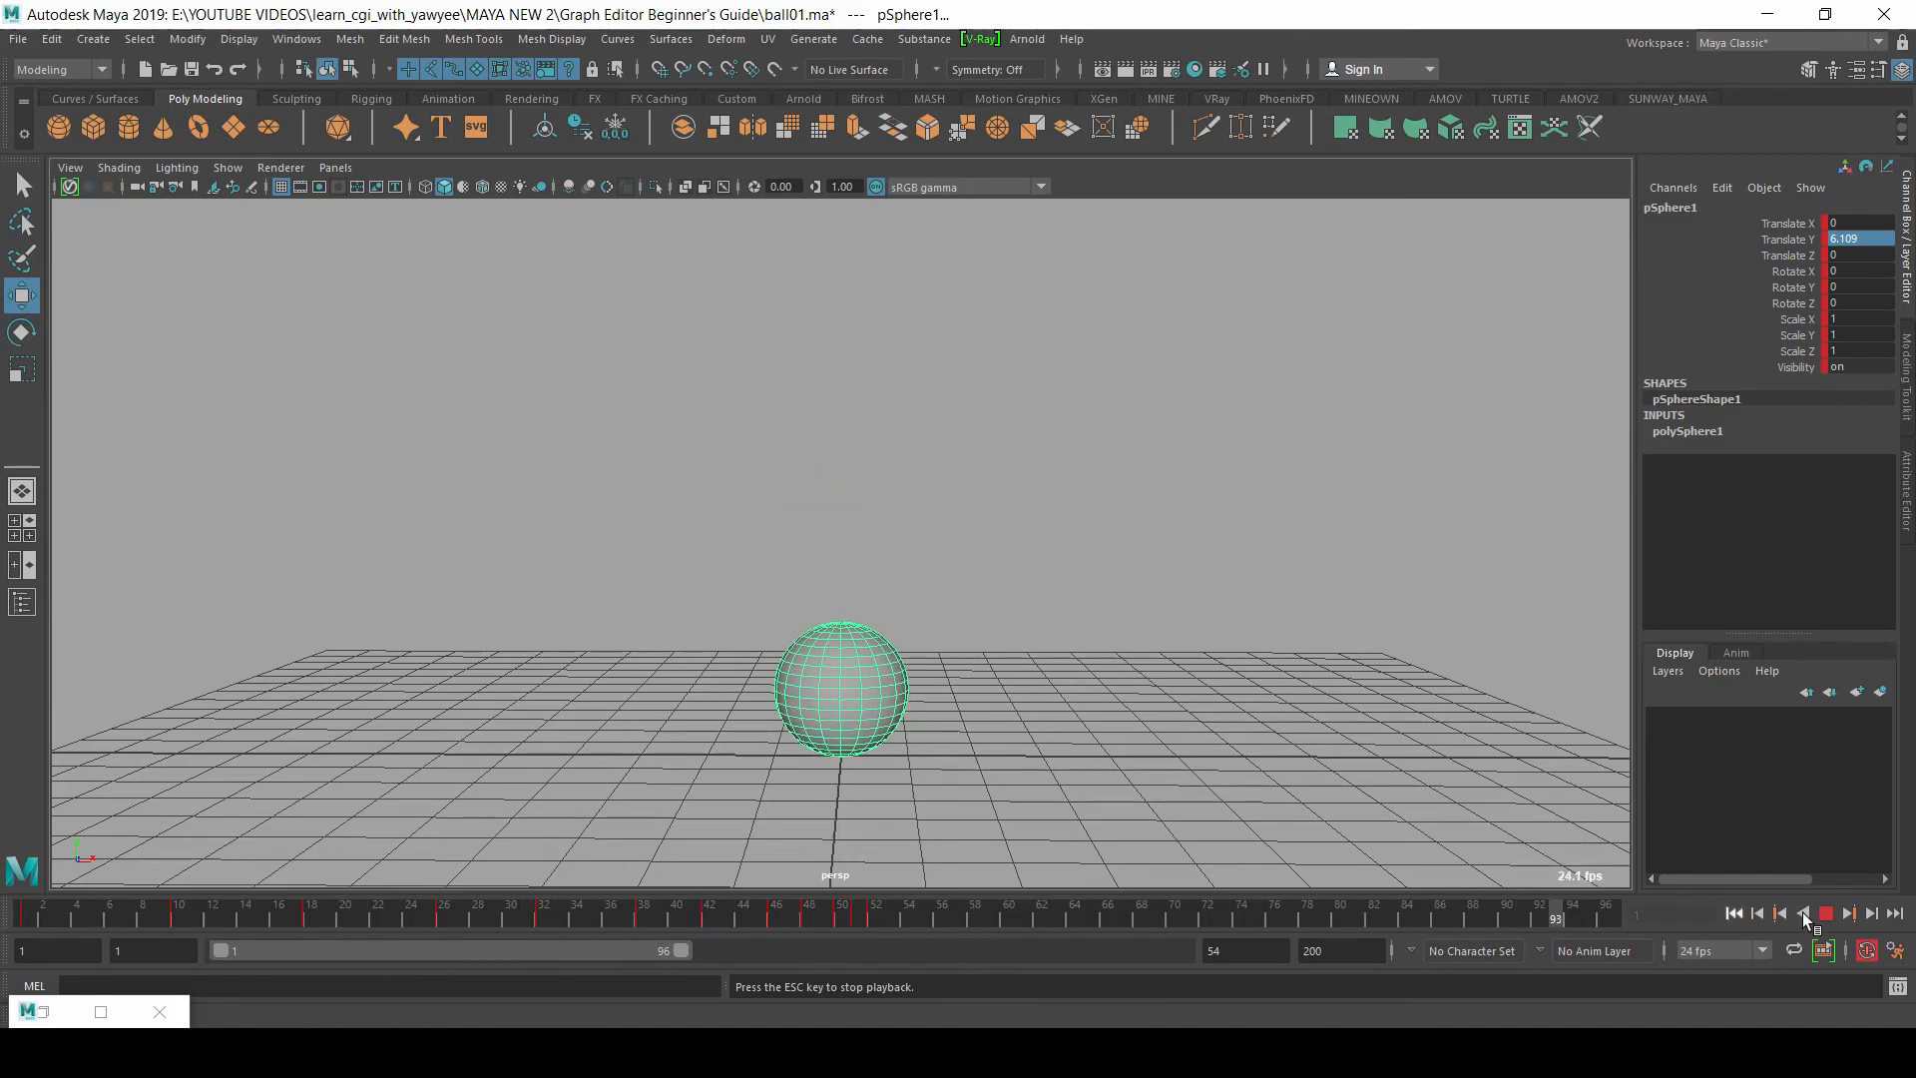
key(Escape)
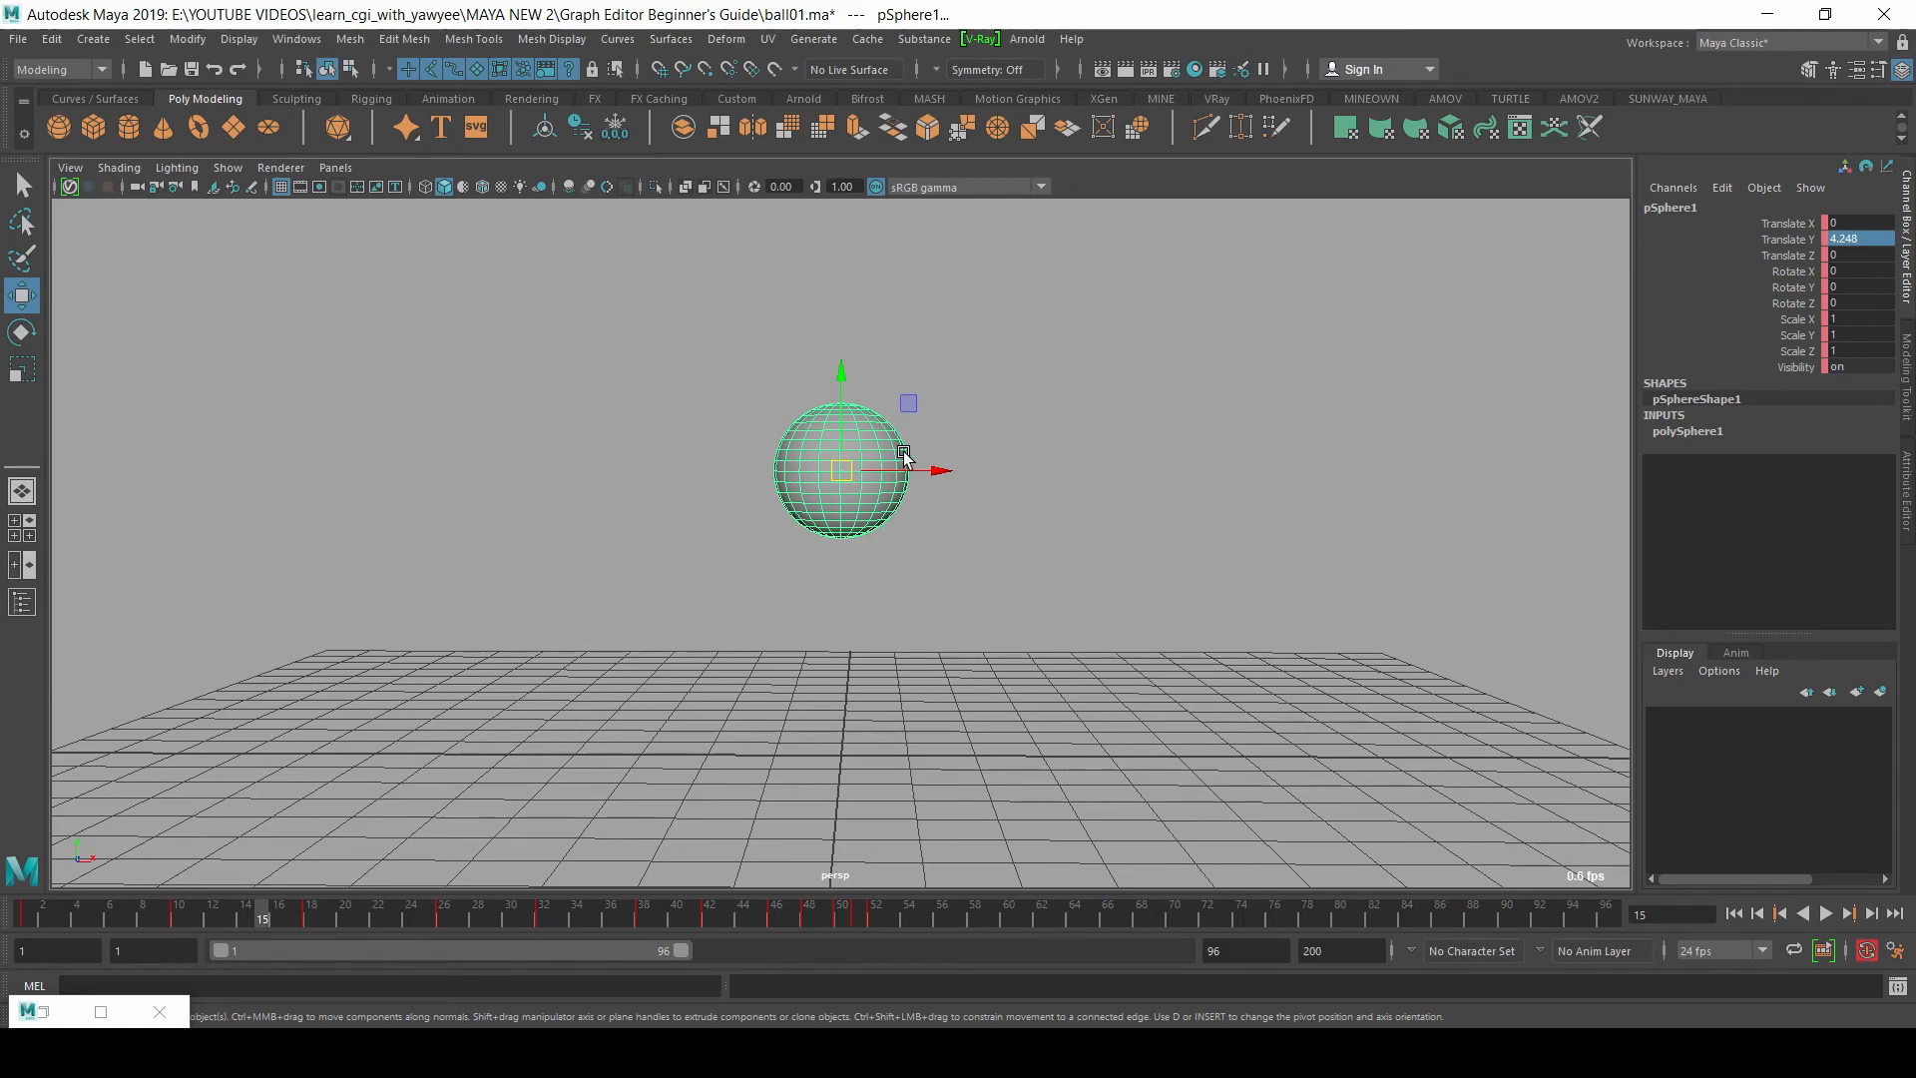
drag(100, 920, 27, 918)
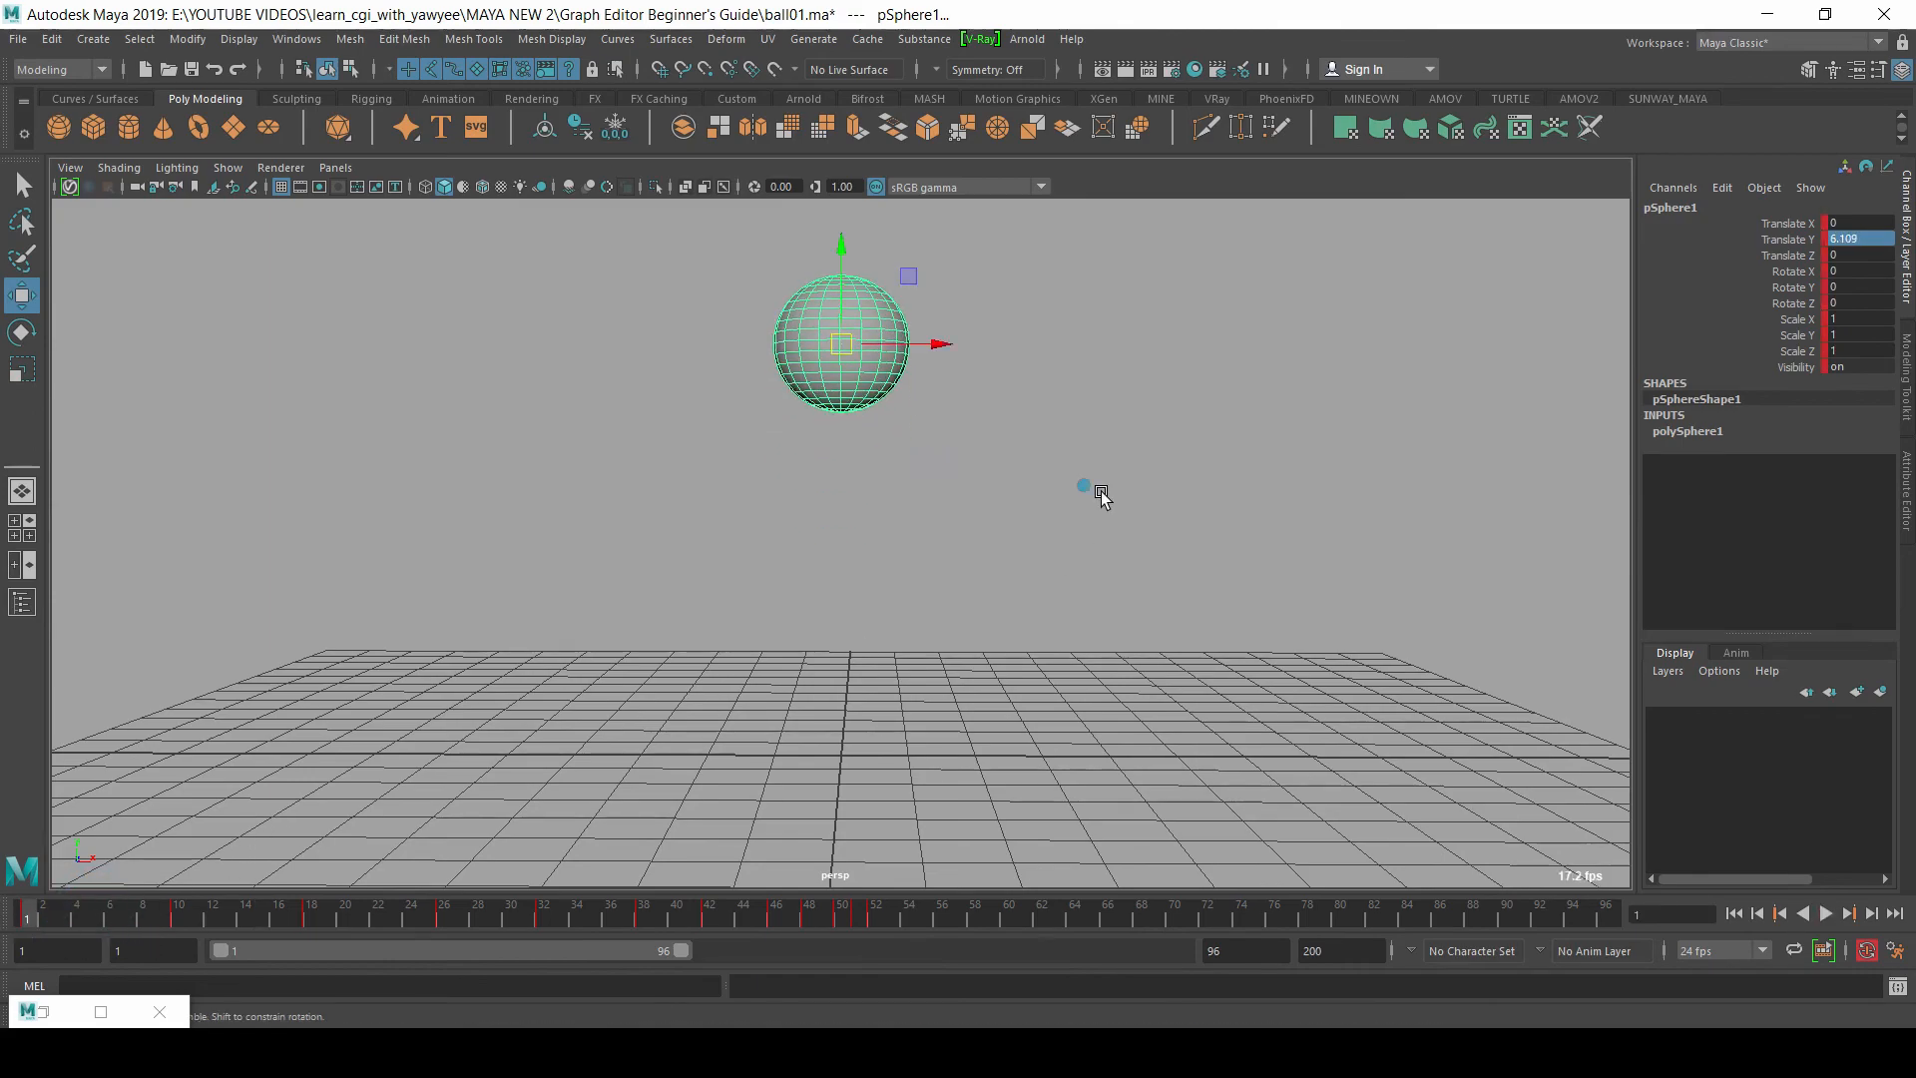
Step: Duplicate the animated ball and move the copy away along Z to about -3.03
alt+drag(1094, 492, 907, 530)
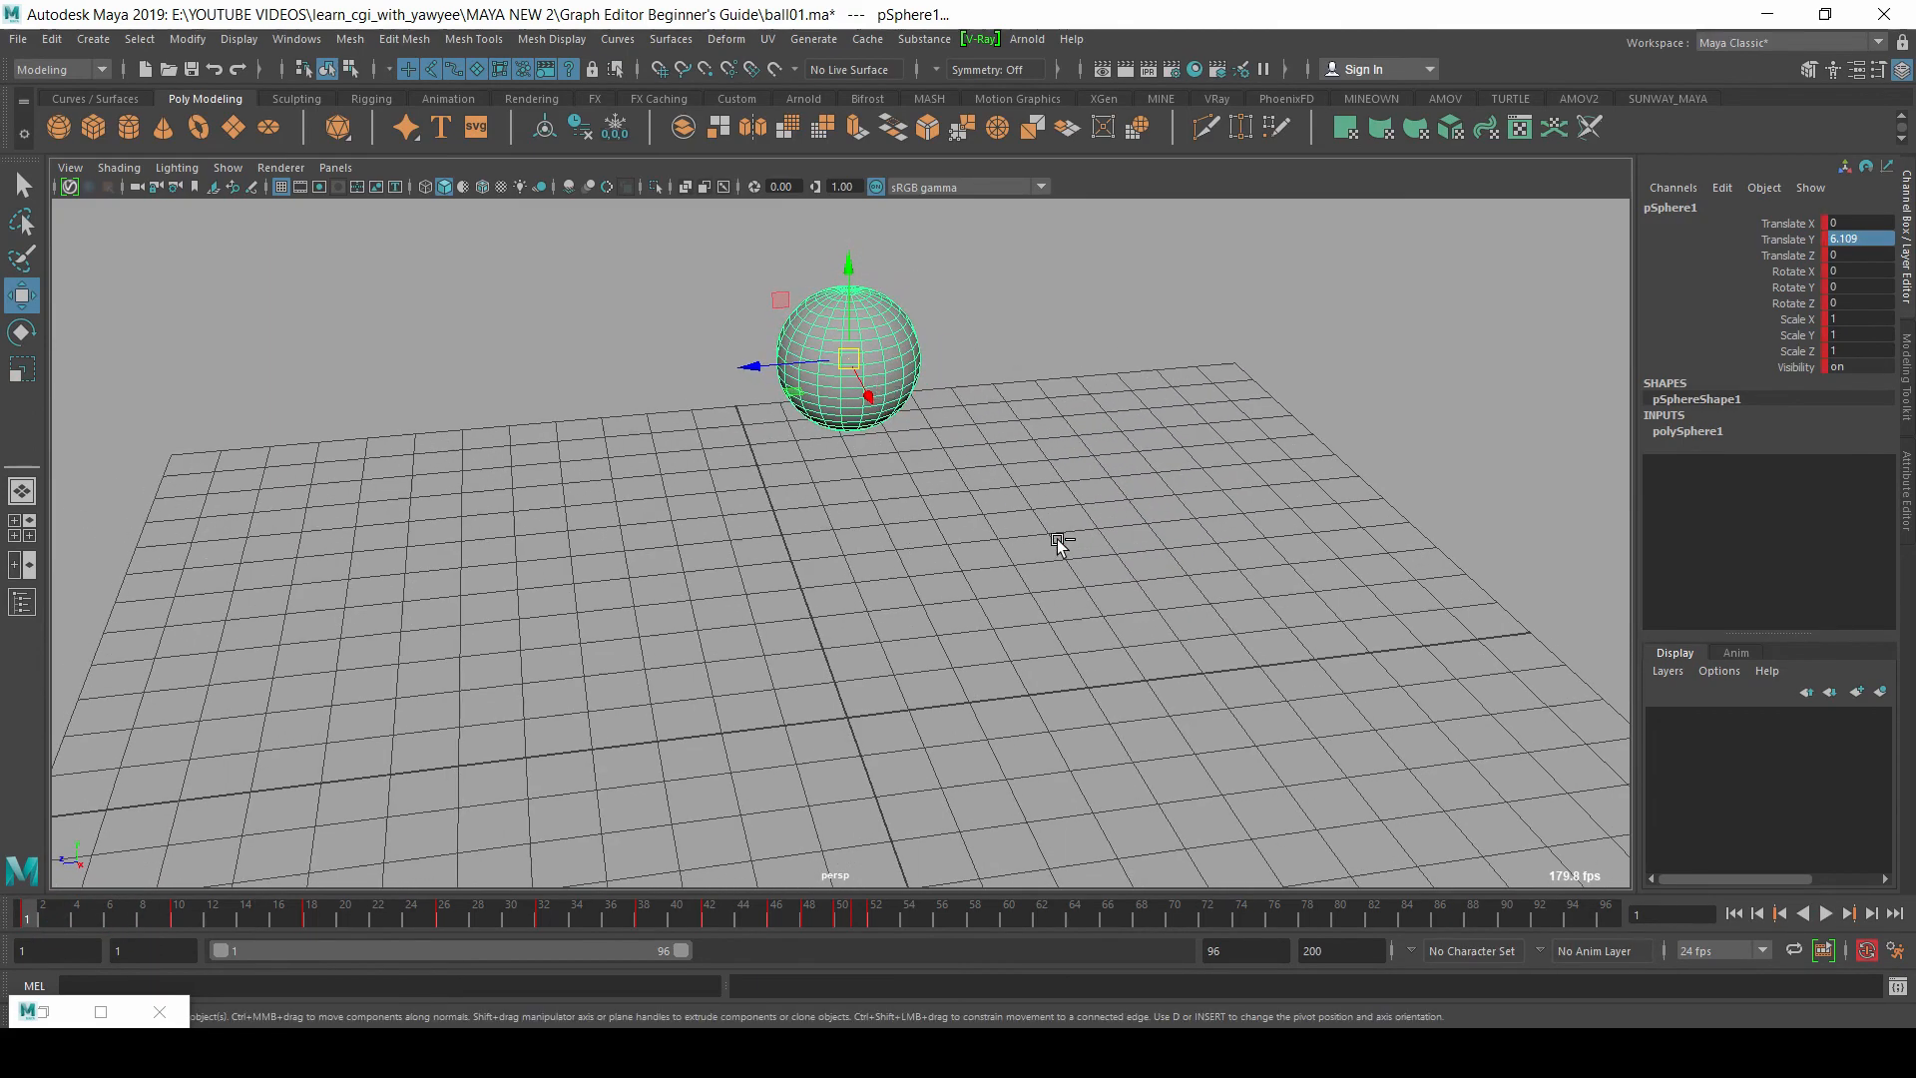
key(ctrl+d)
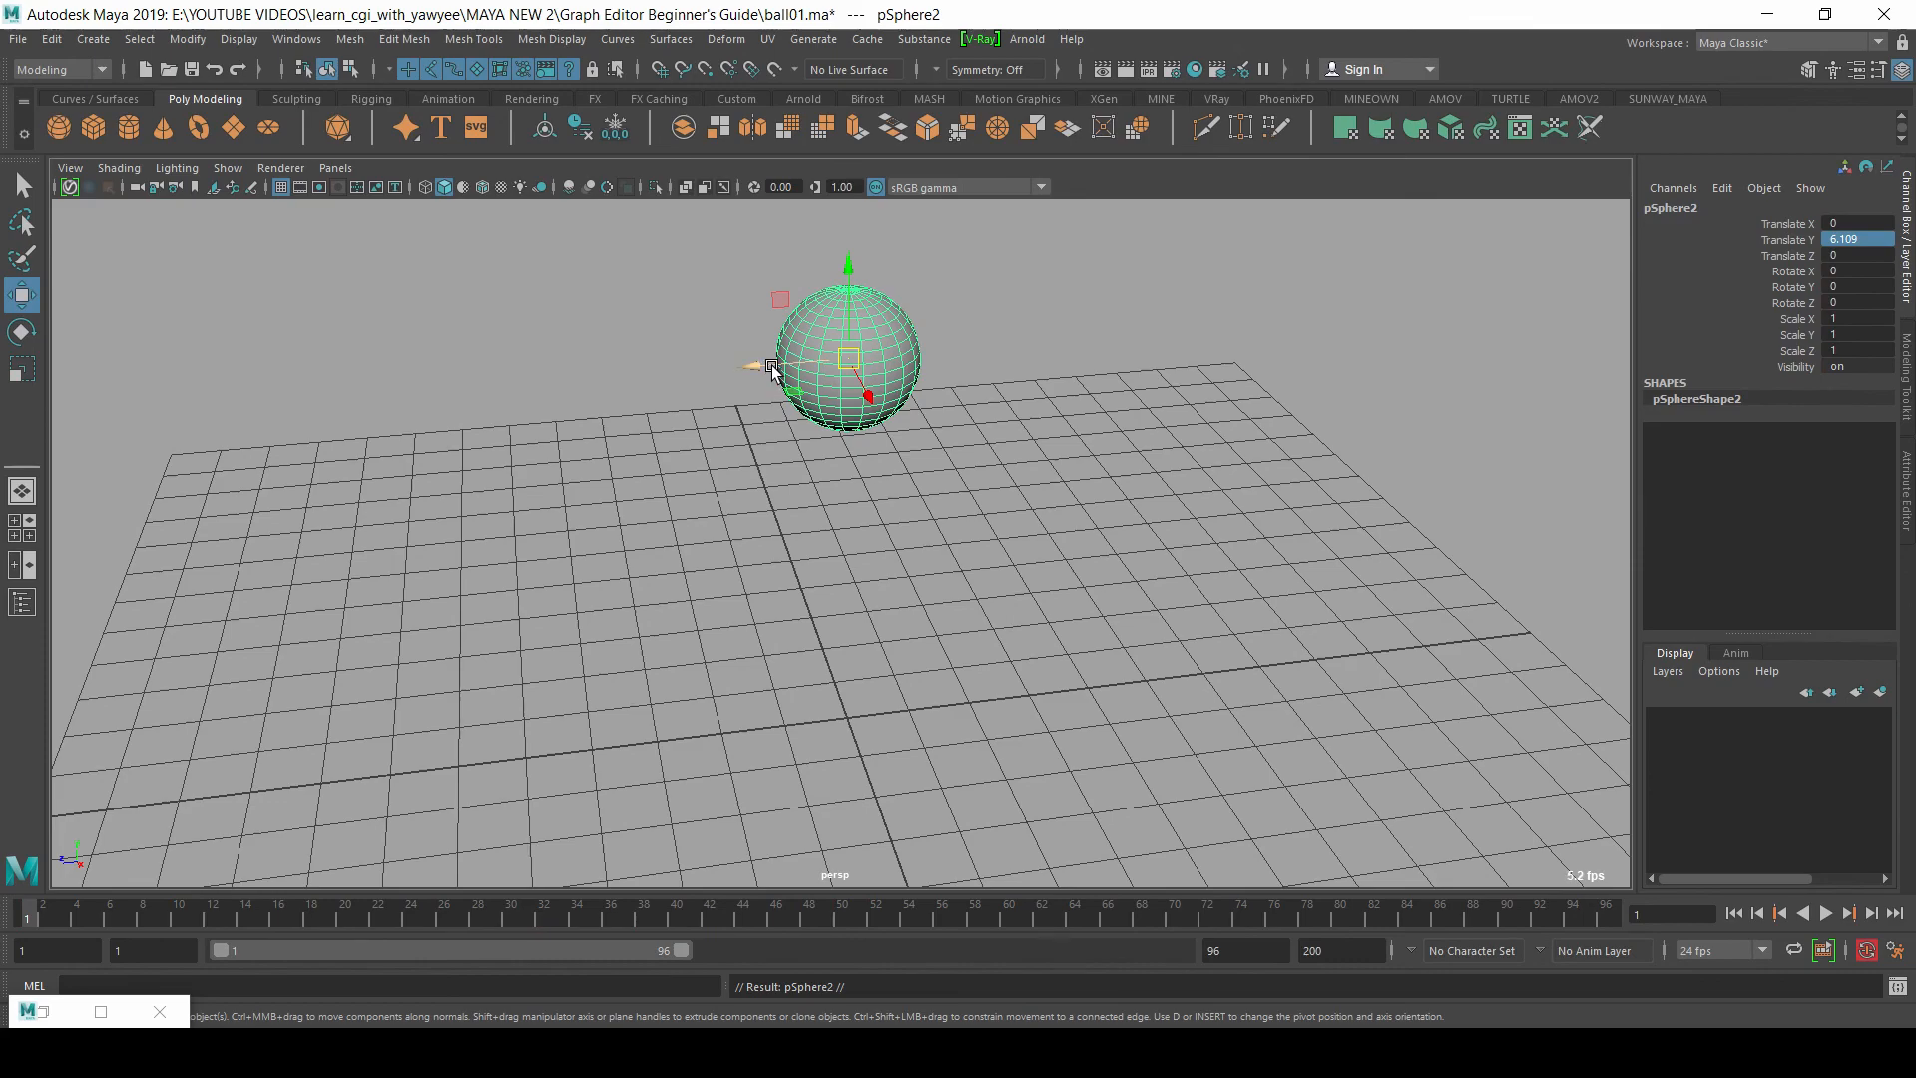
drag(771, 366, 983, 347)
Step: Play the animation briefly to compare the duplicated ball with the original, and stop it
alt+drag(996, 507, 995, 549)
key(alt+v)
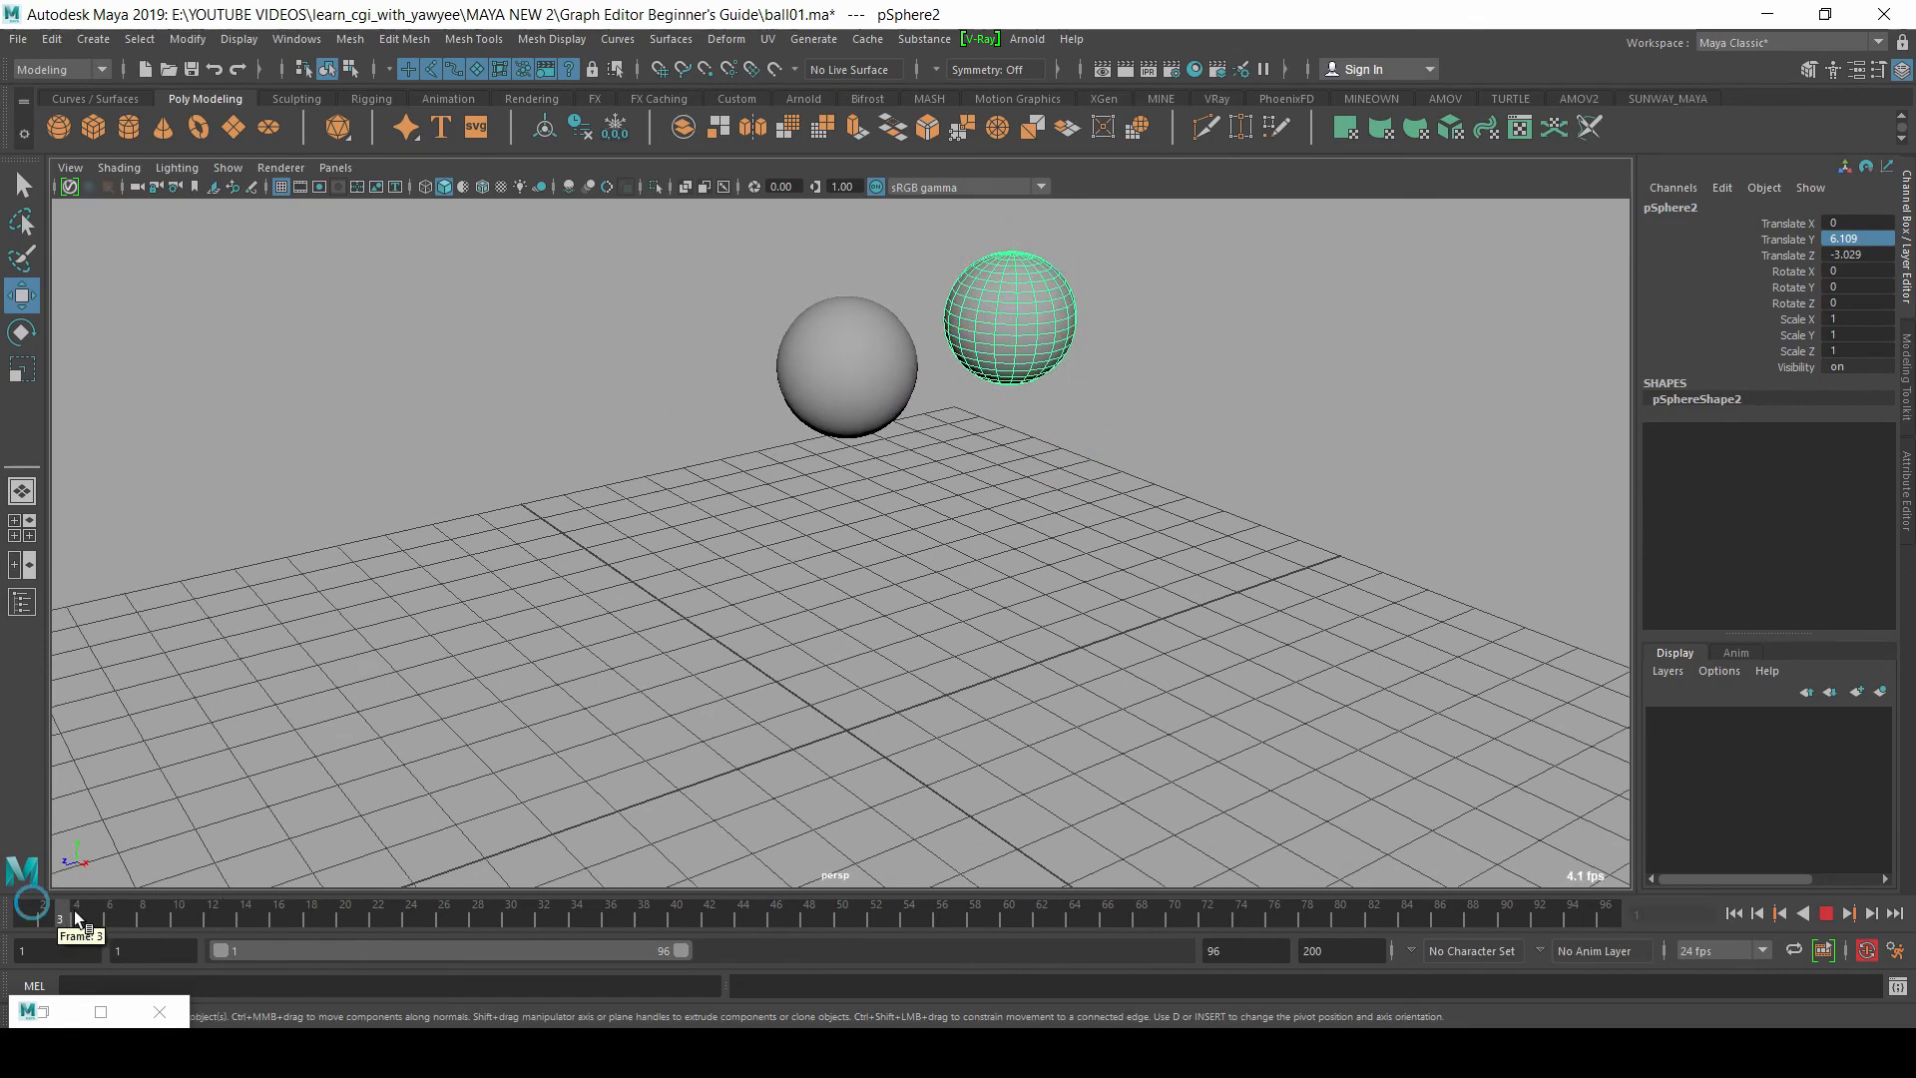
key(Escape)
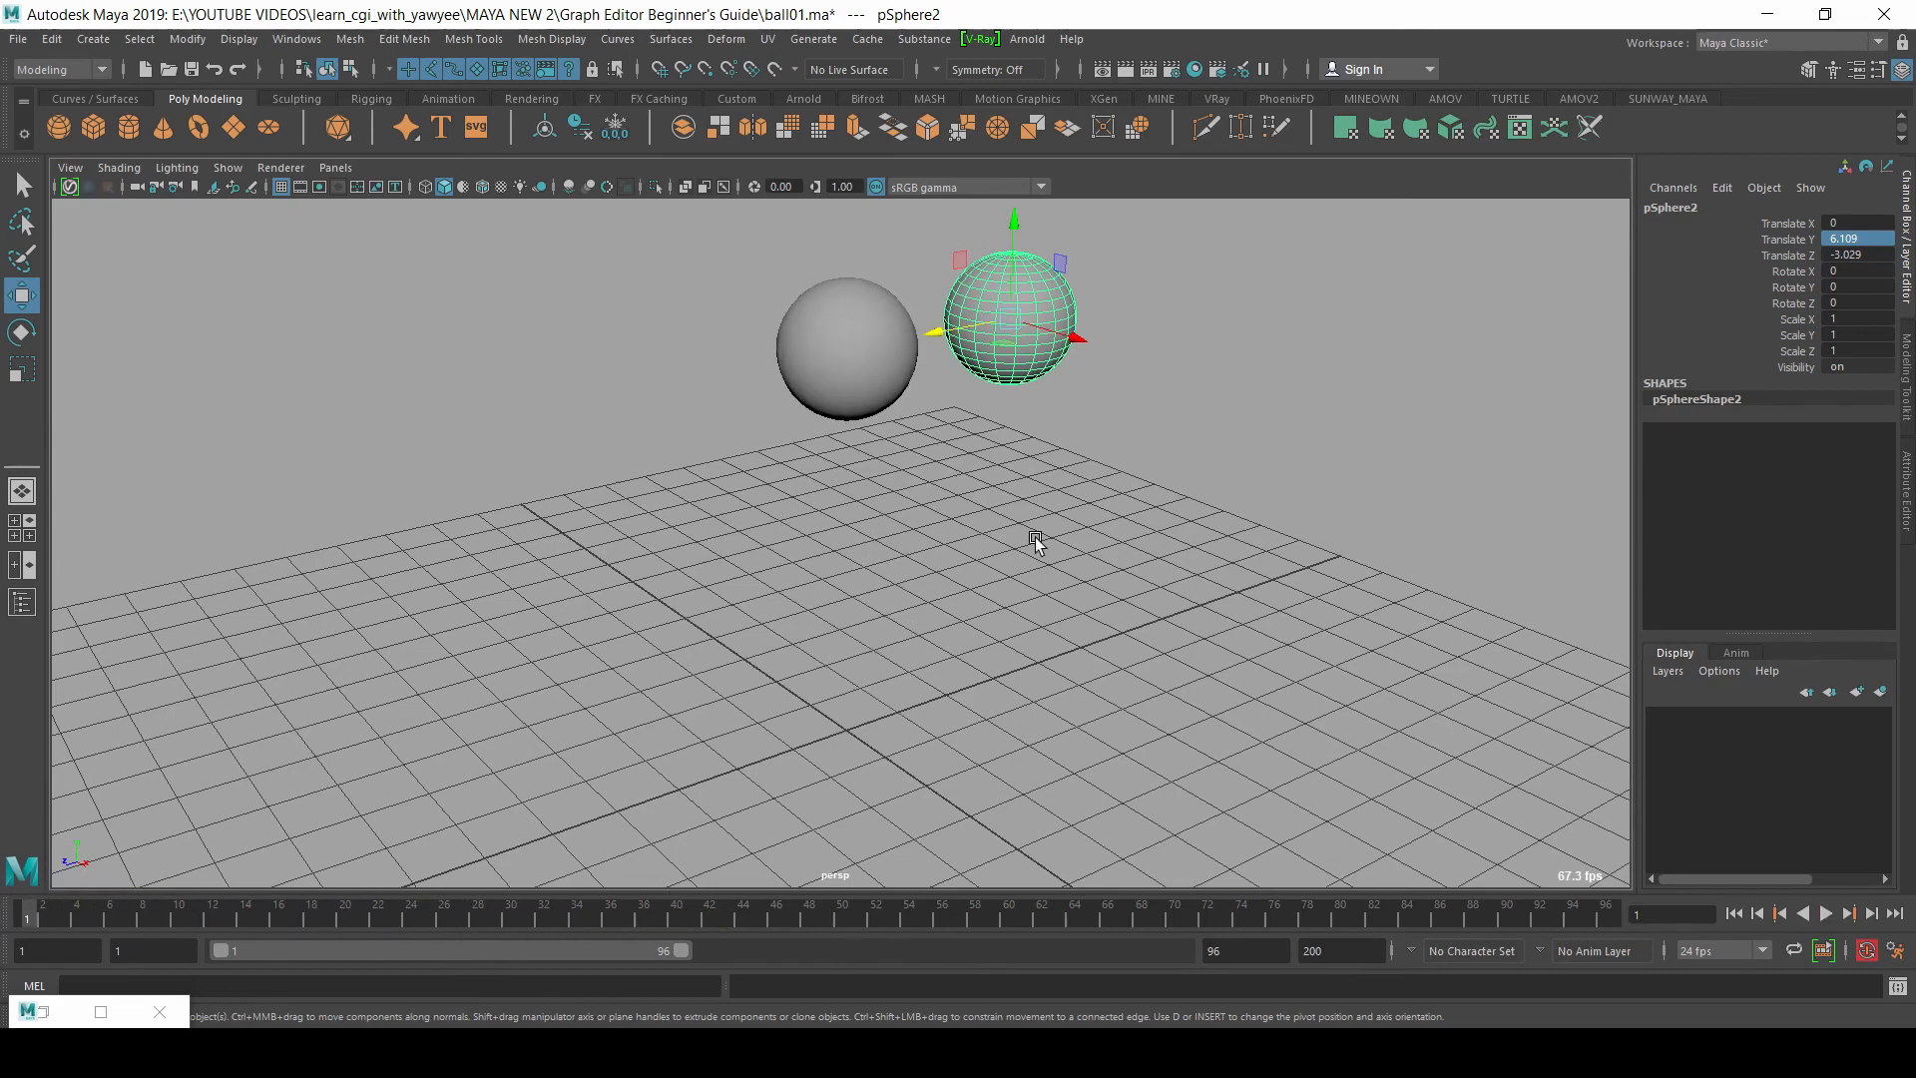
Step: Delete the duplicated ball beside the original
click(1400, 491)
click(992, 291)
alt+drag(1022, 578, 1079, 560)
click(1068, 508)
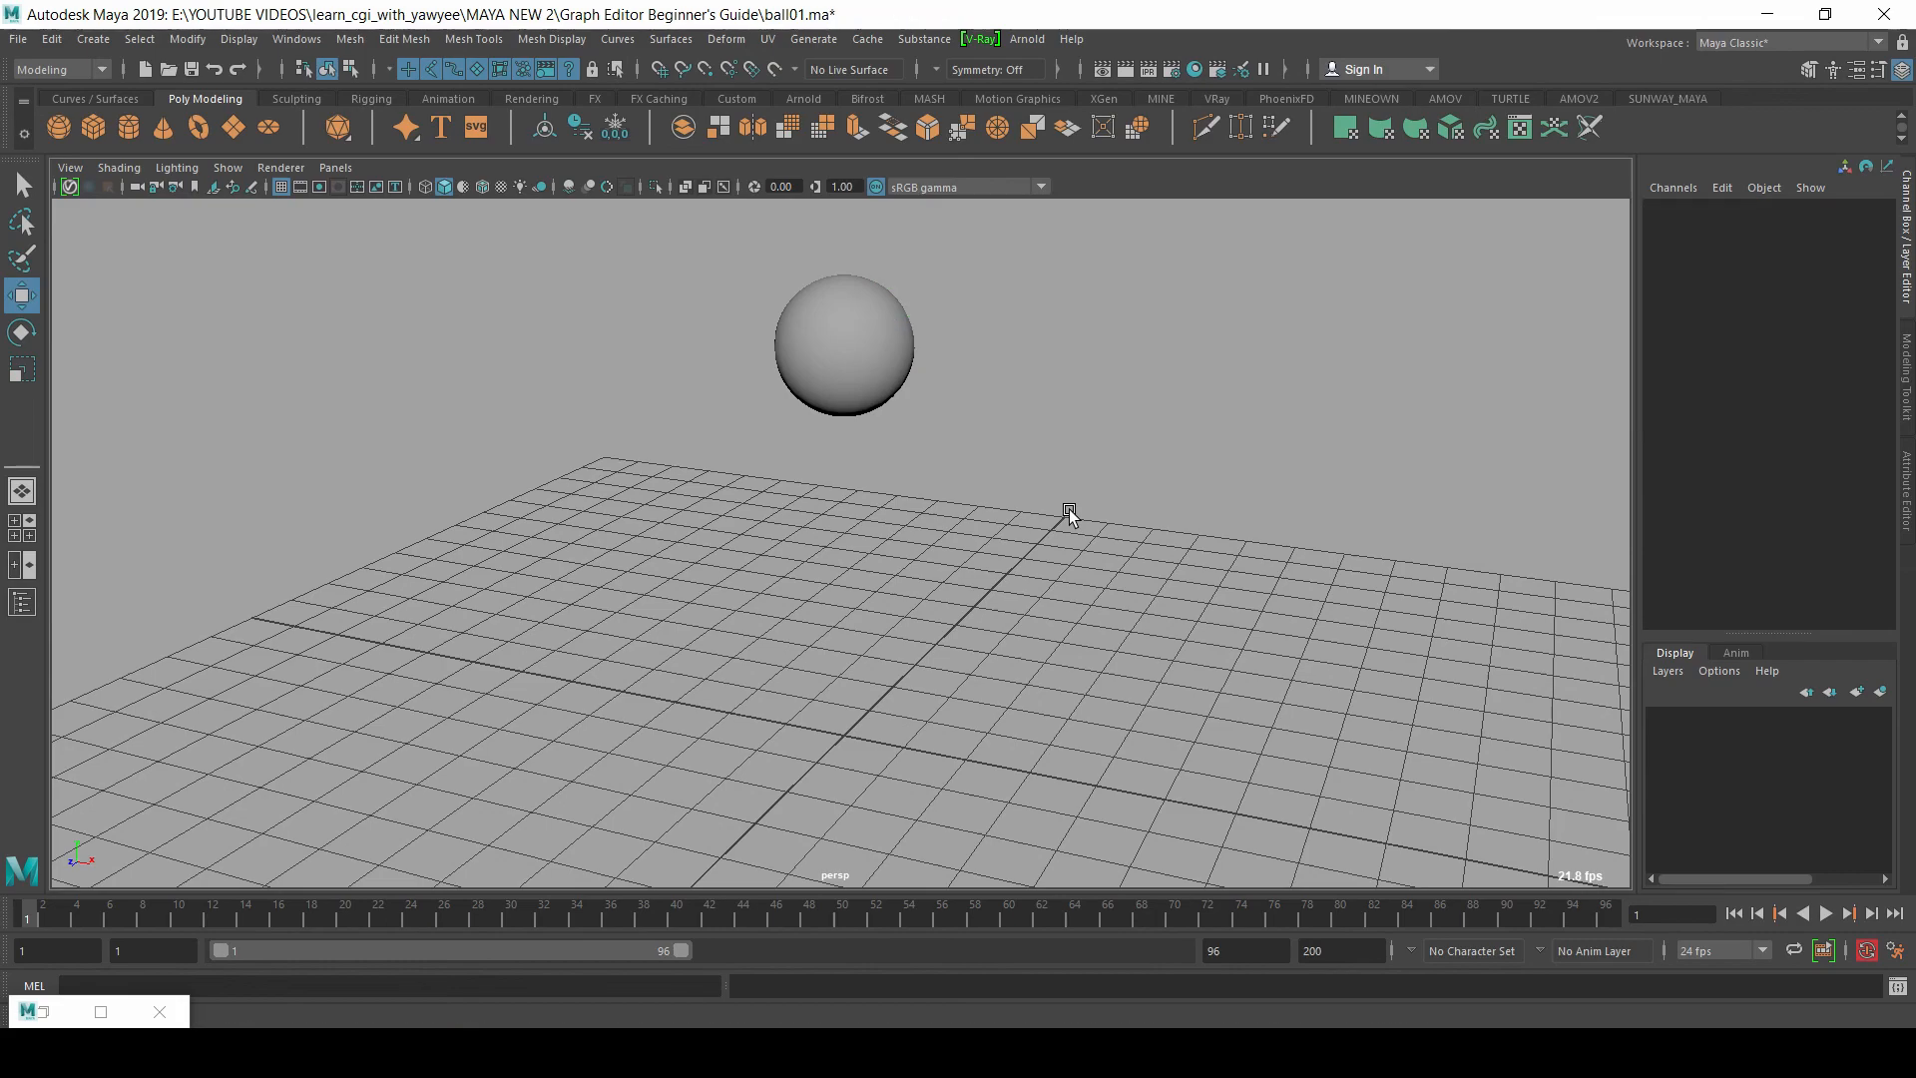
Step: Try a special duplicate of the original ball with Scale X -1, moved away along Z, and delete that copy
click(882, 328)
alt+drag(882, 329, 748, 391)
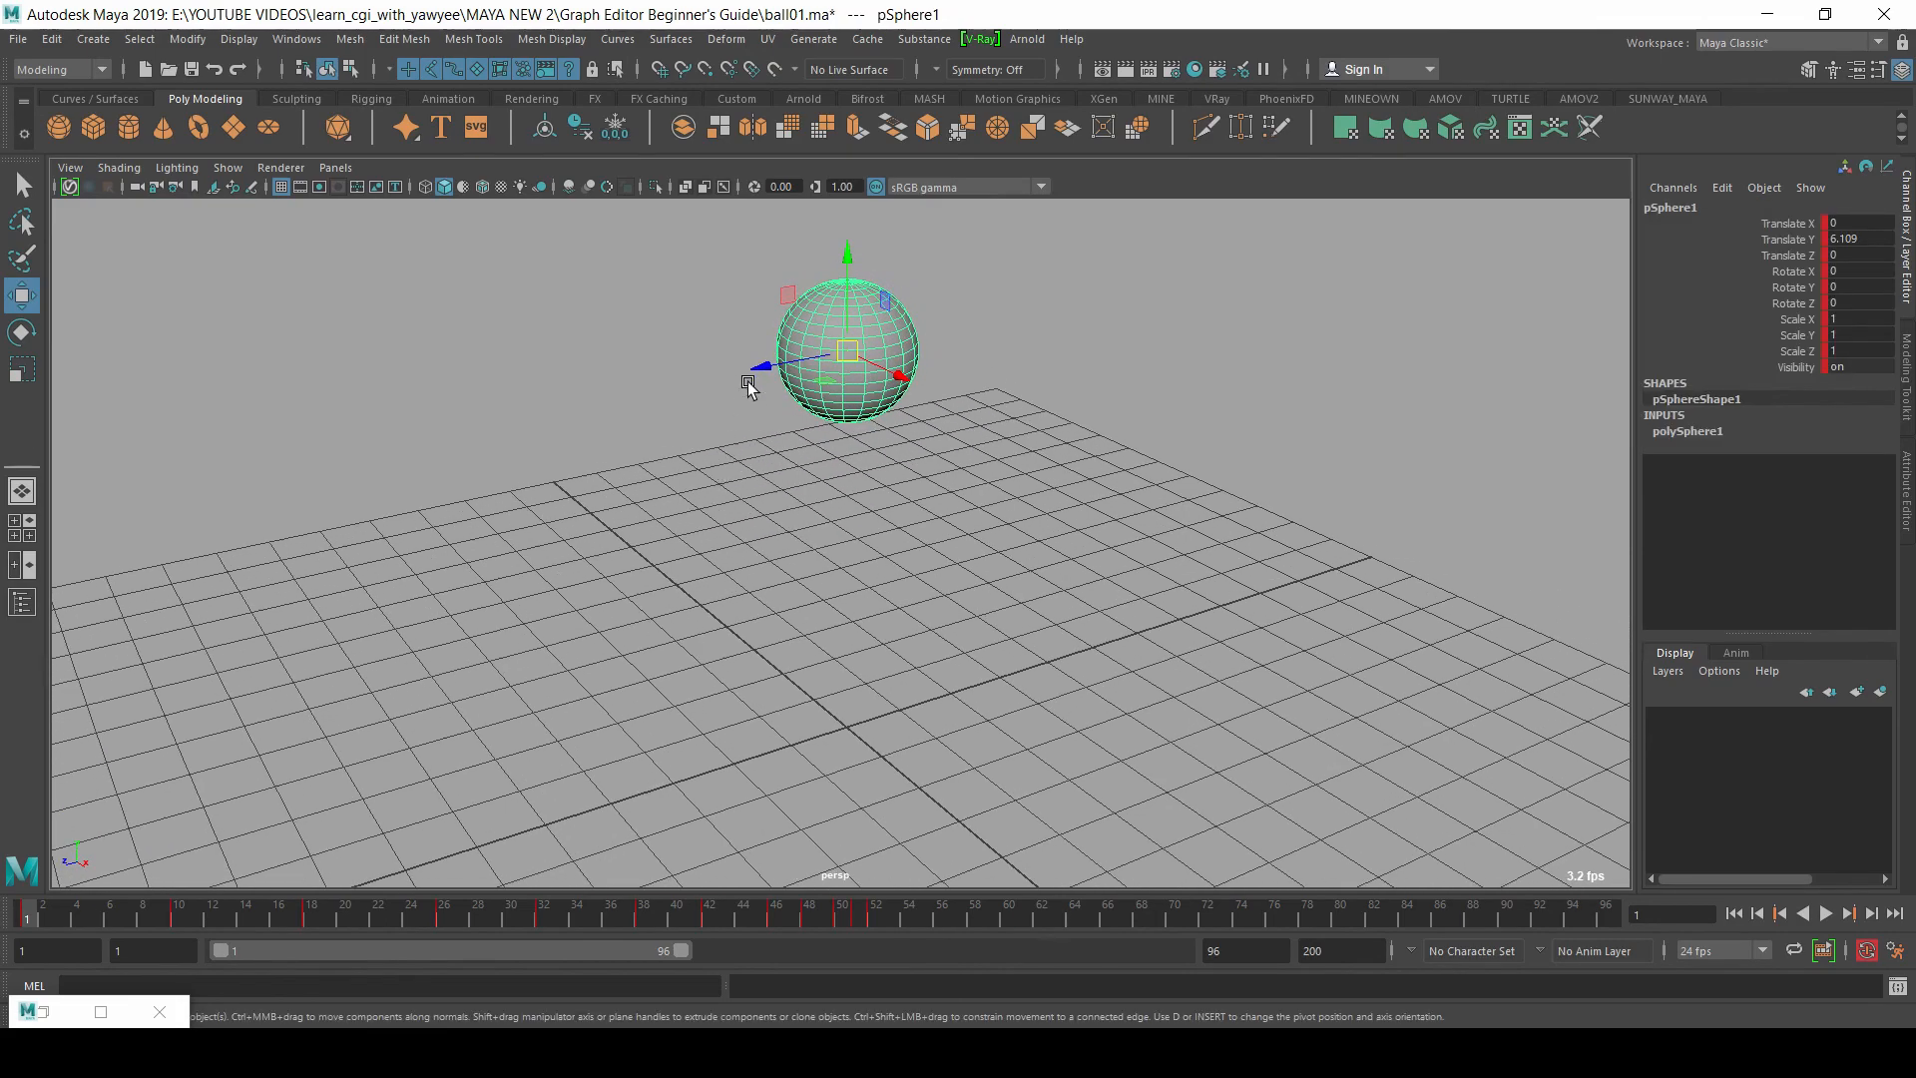
key(ctrl+shift+d)
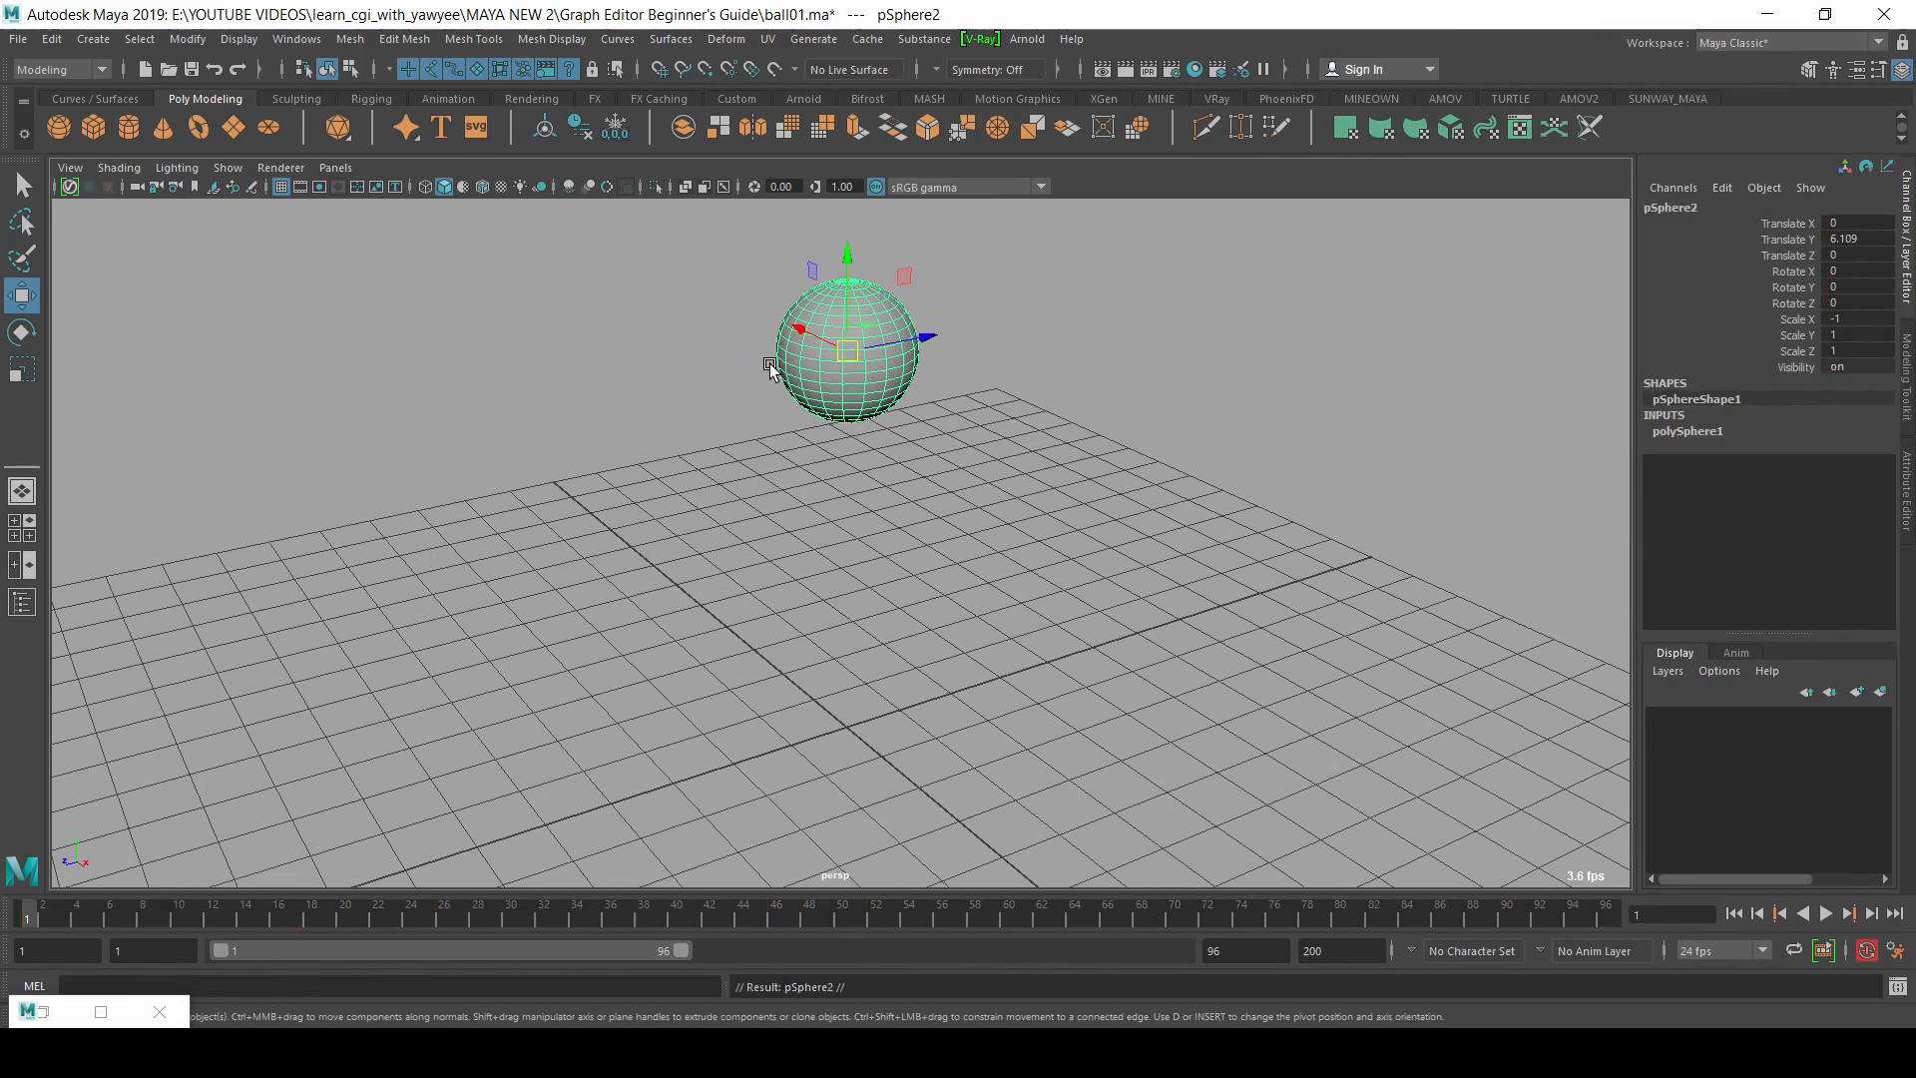
drag(911, 334, 1133, 458)
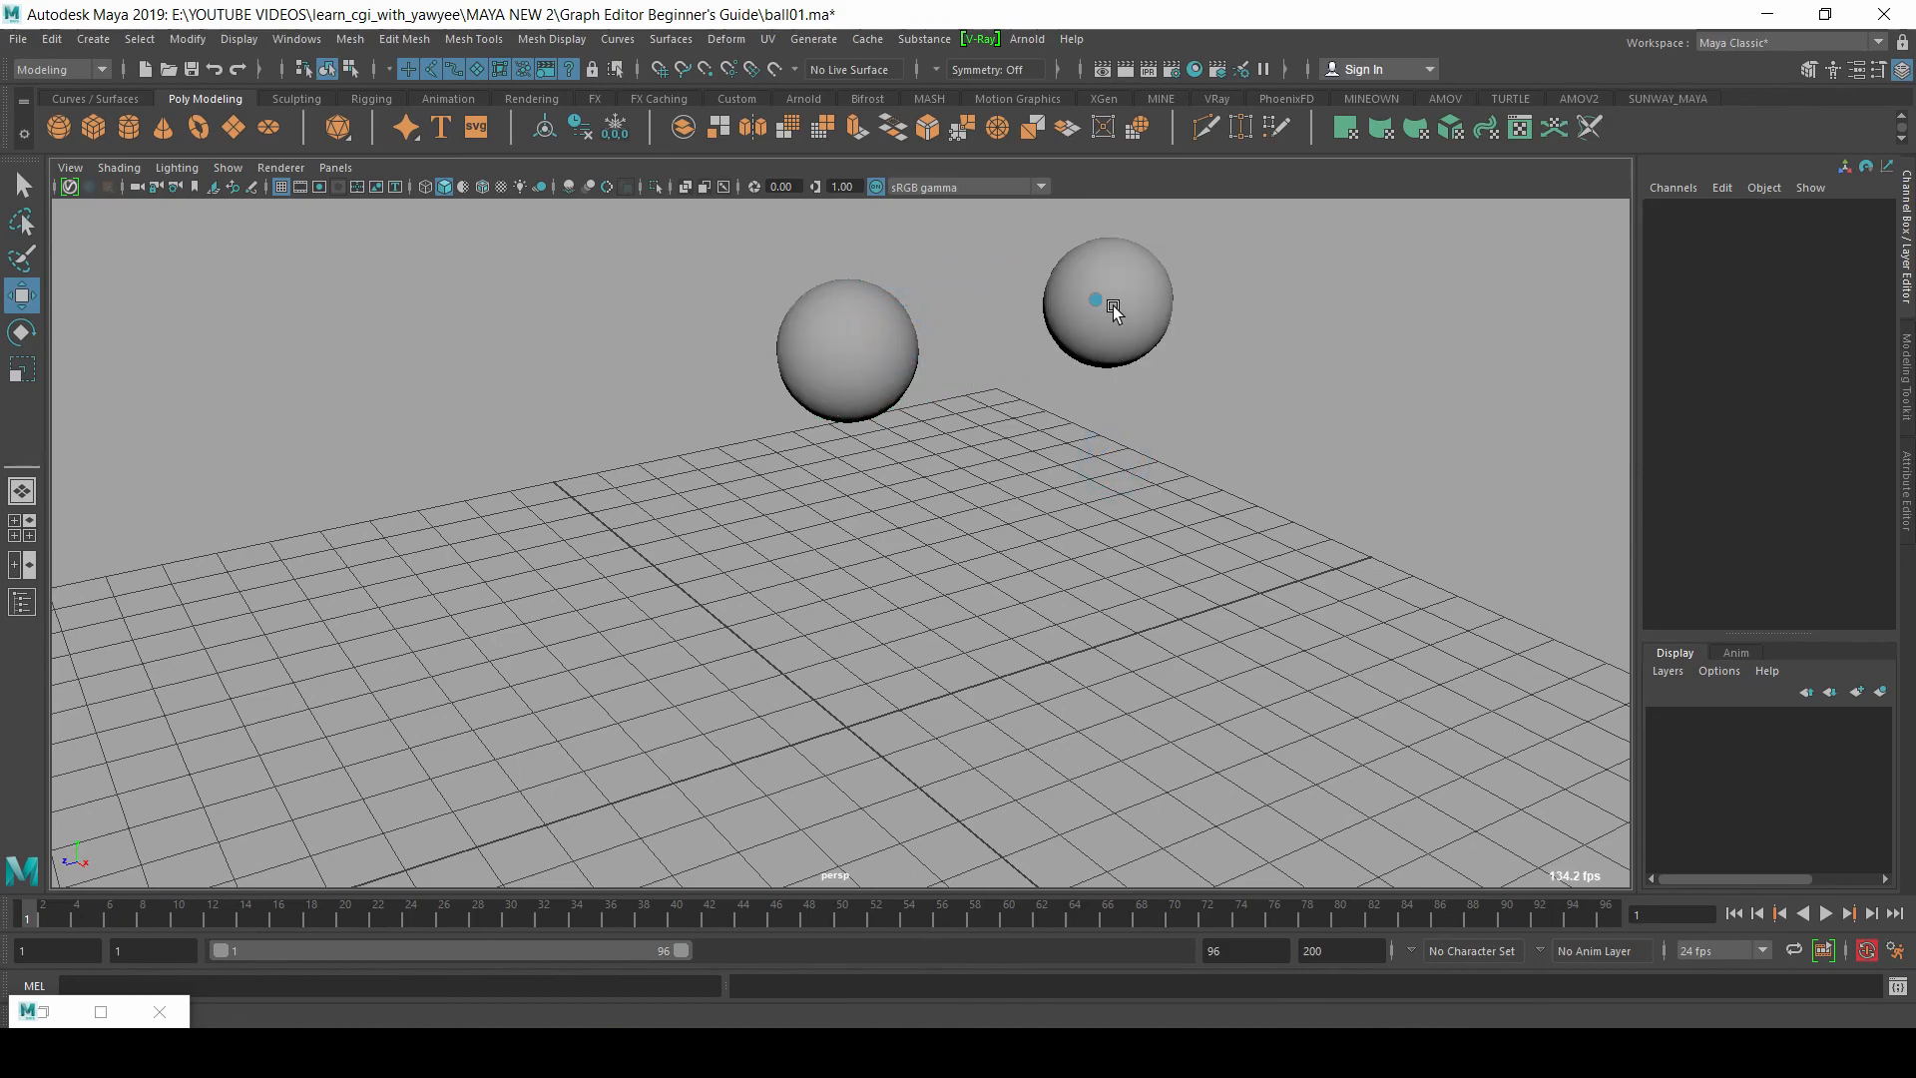
key(Delete)
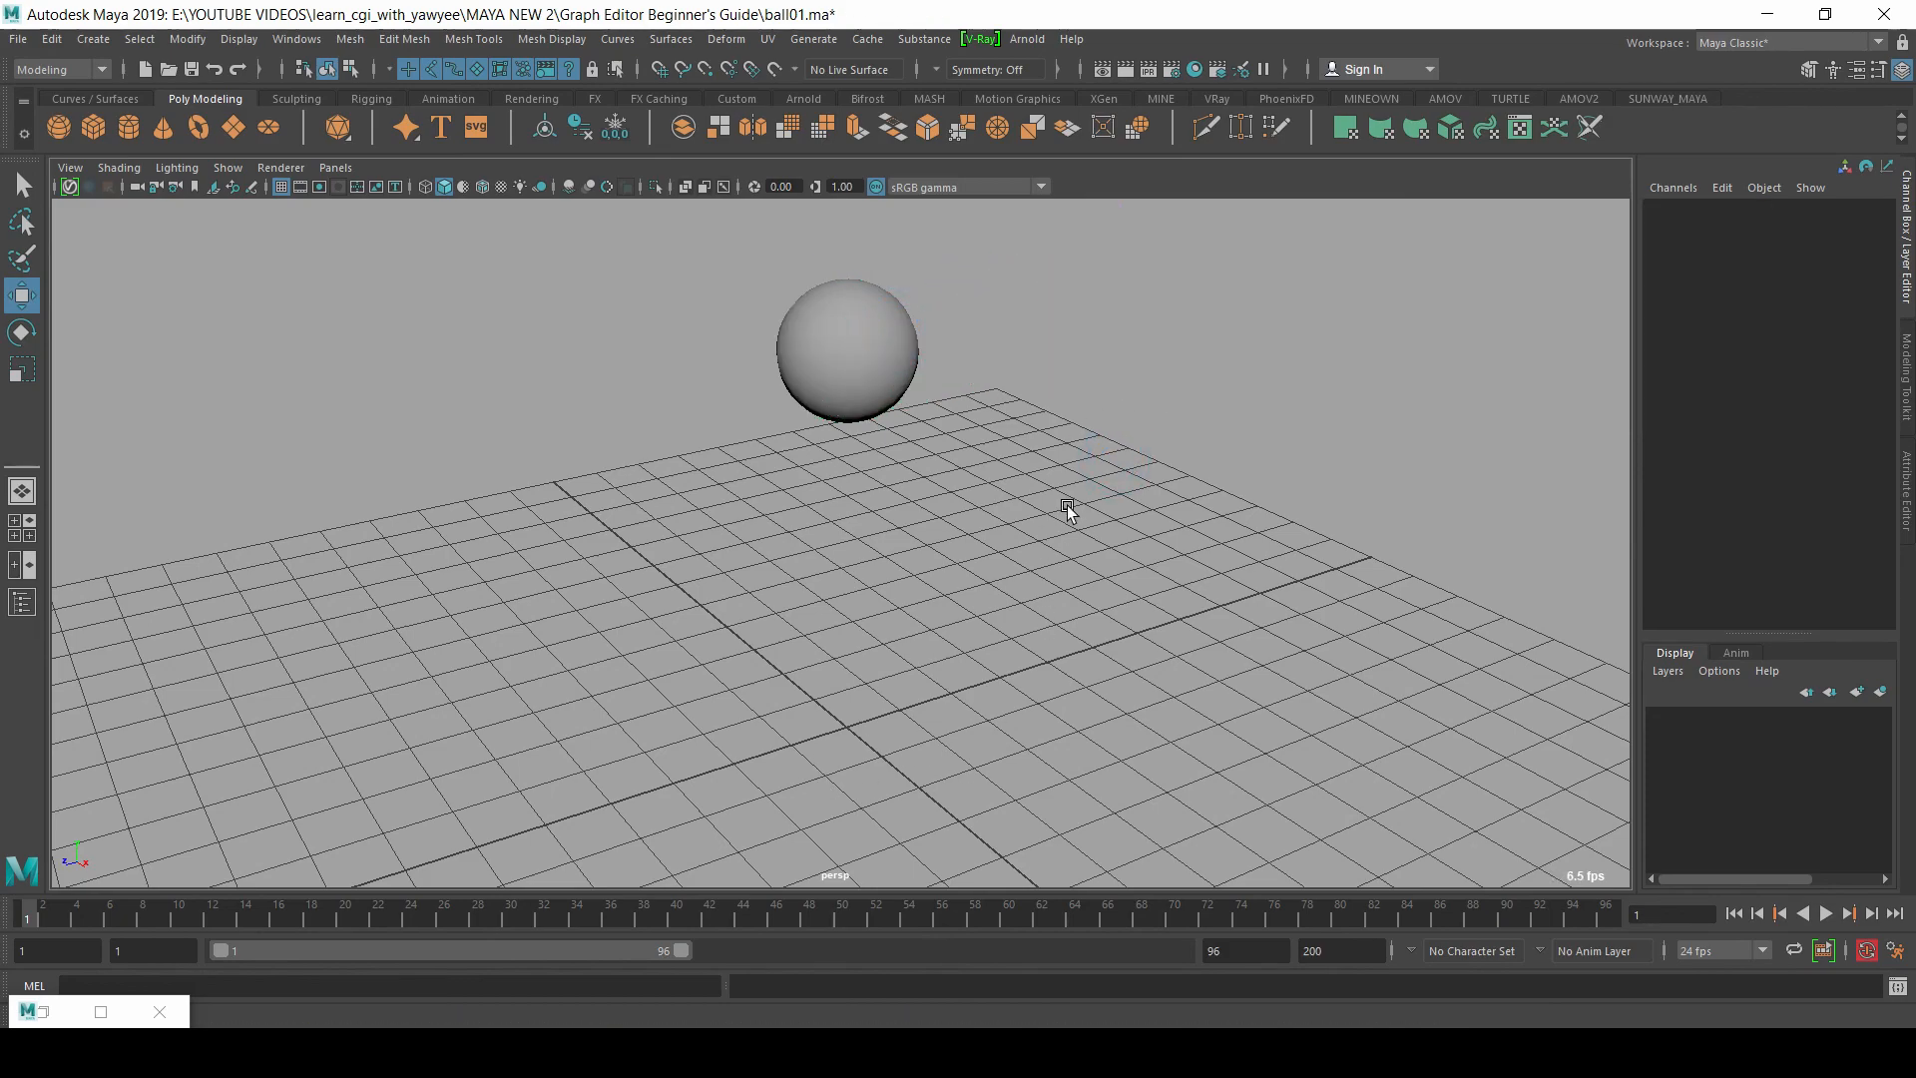
Step: Select the original ball and play its bounce animation from frame 1
click(911, 398)
alt+drag(727, 552, 898, 532)
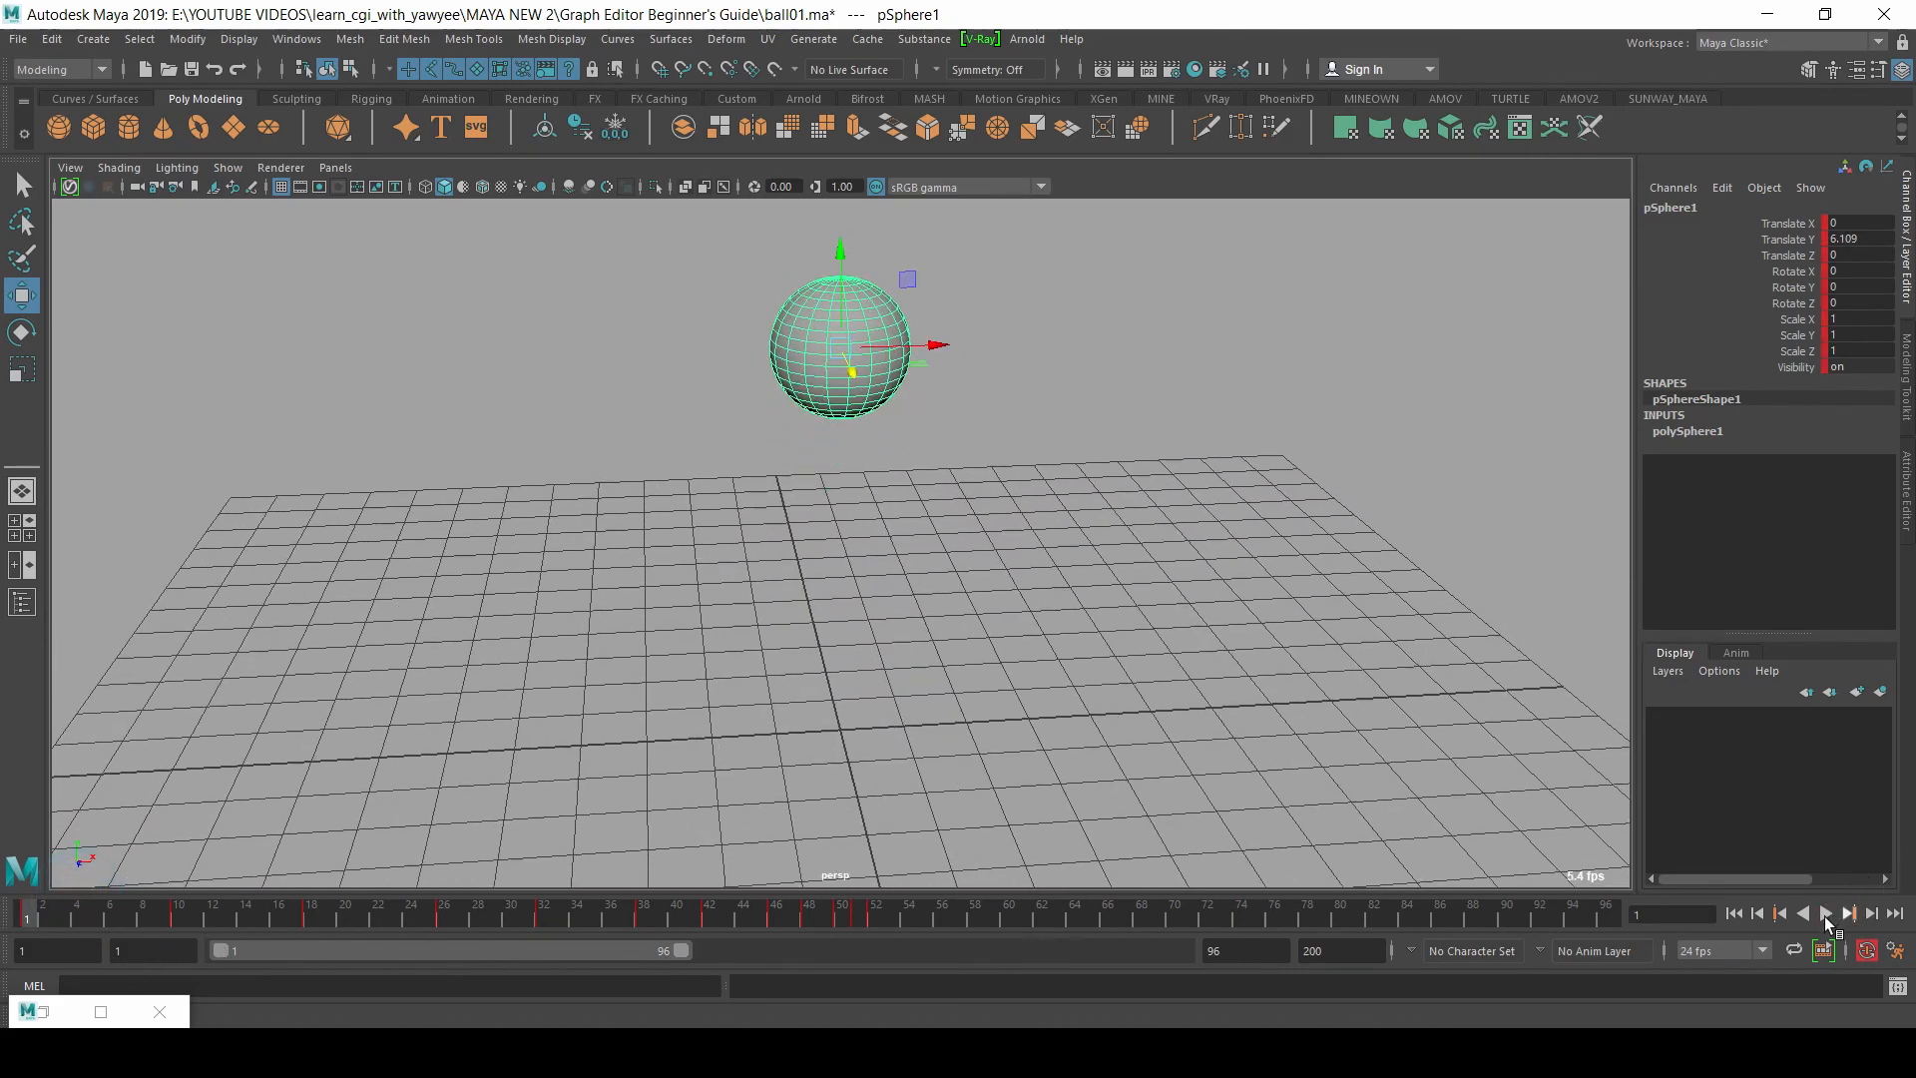
click(1825, 913)
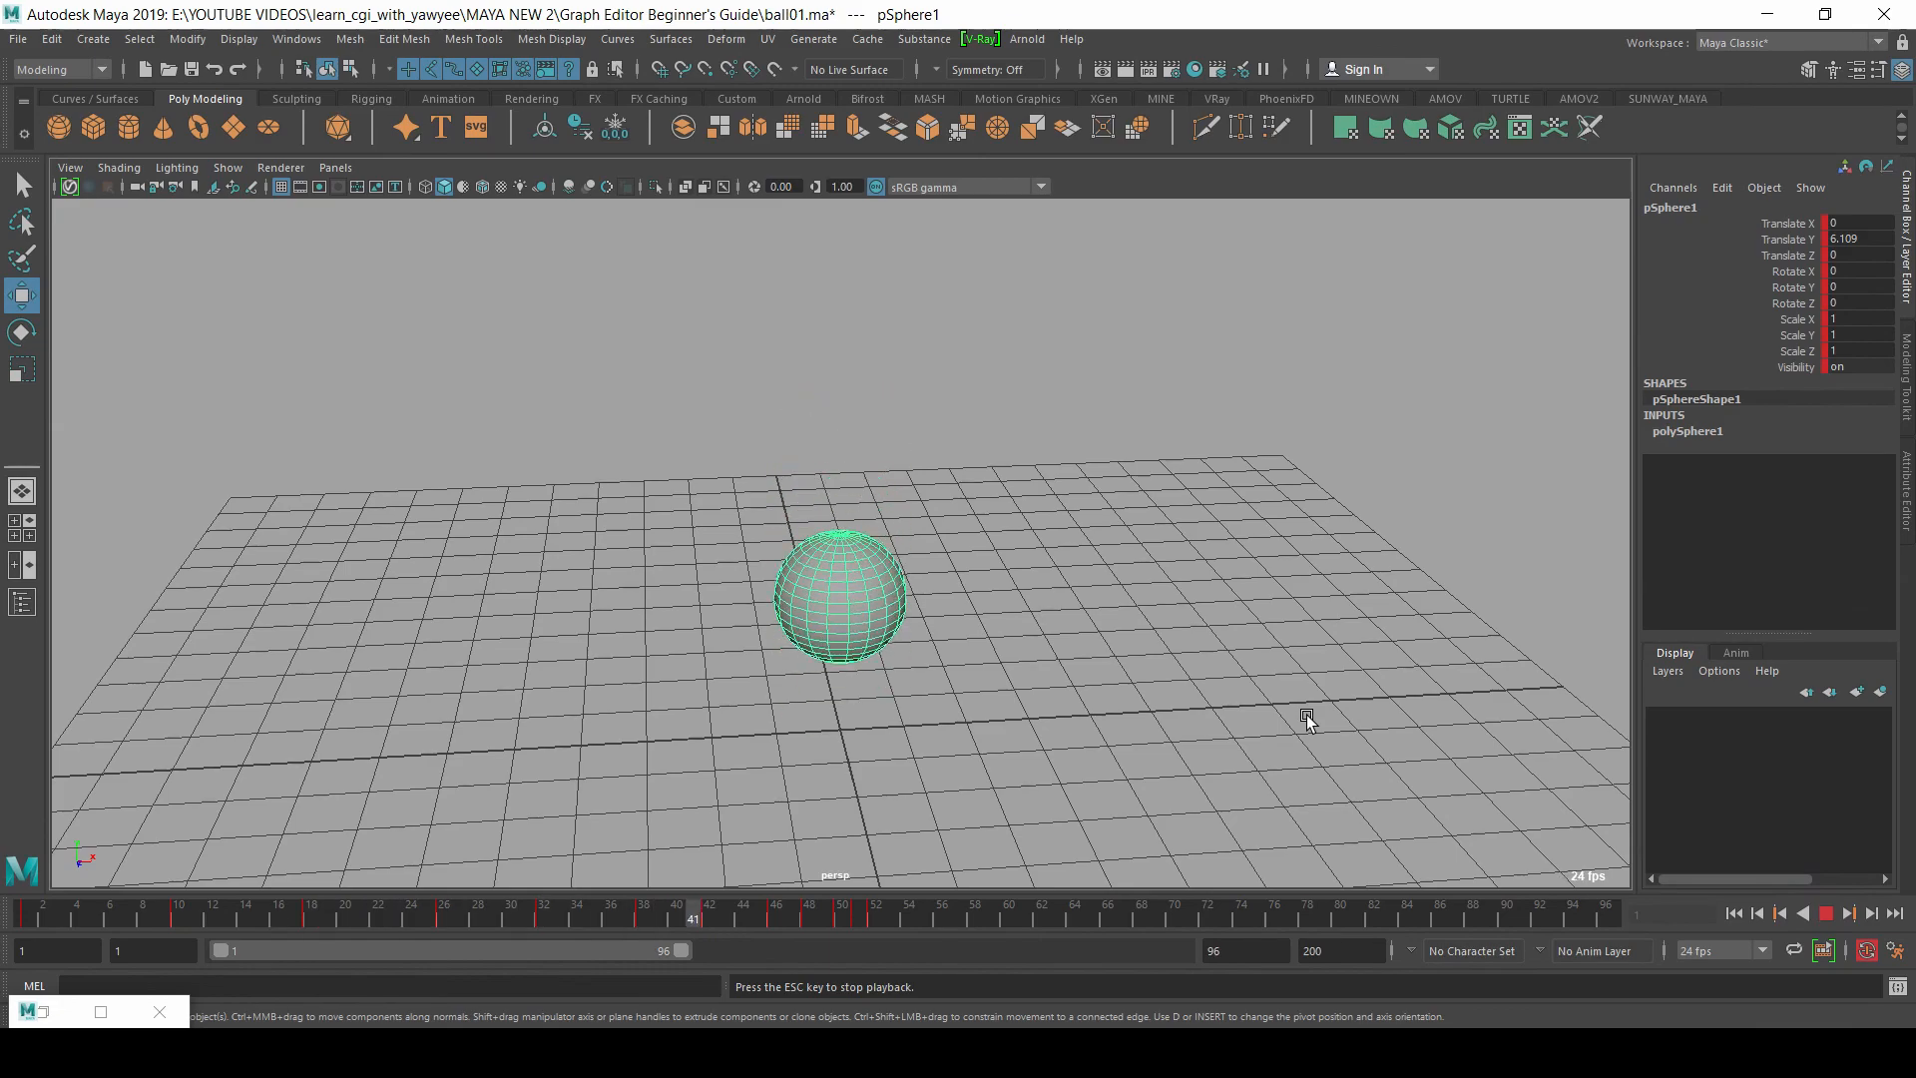